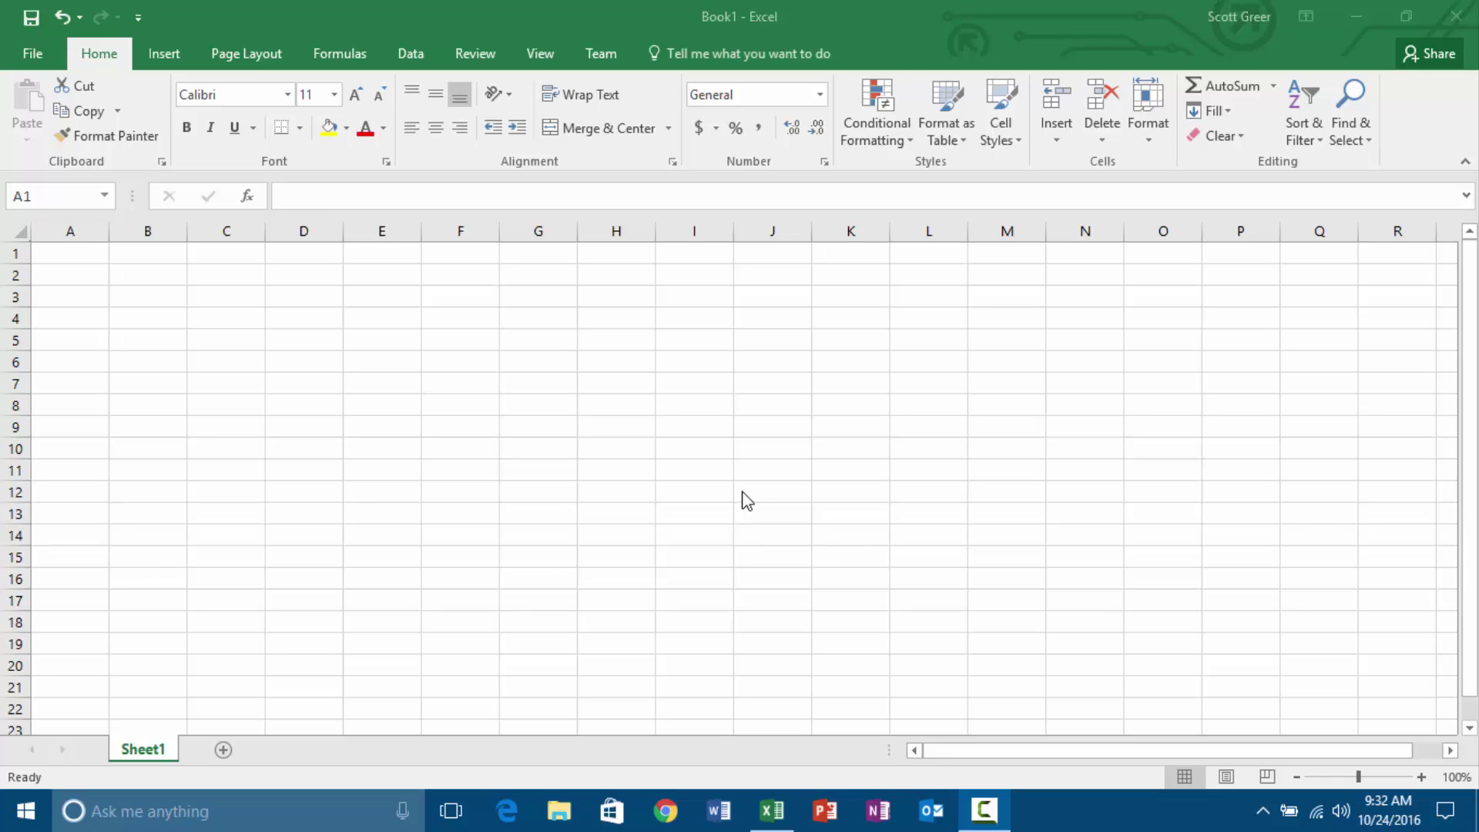
{"action": "mouse_move", "coordinate": [985, 825]}
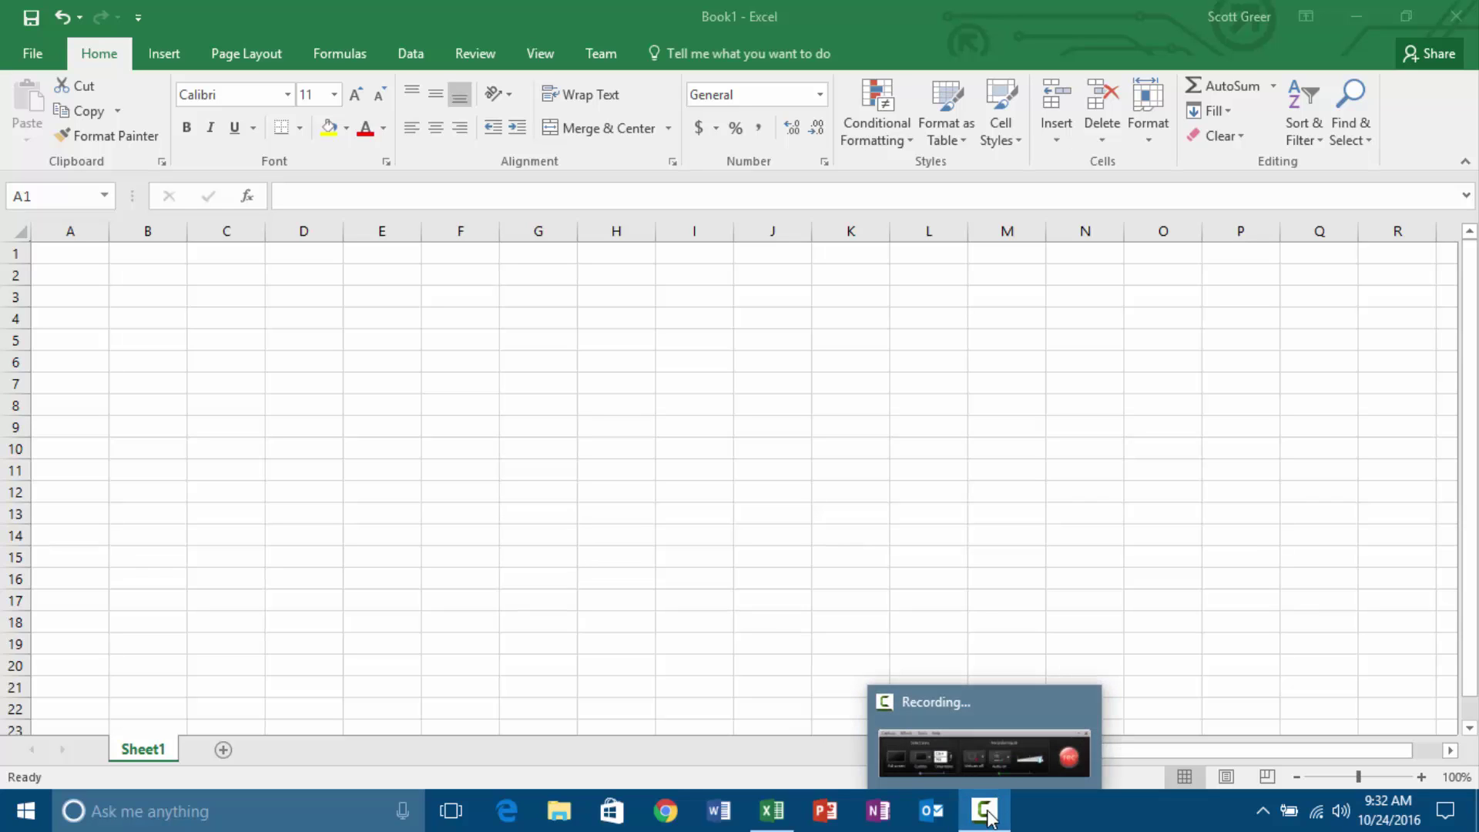
{"action": "left_click", "coordinate": [1014, 770]}
{"action": "left_click", "coordinate": [1387, 712]}
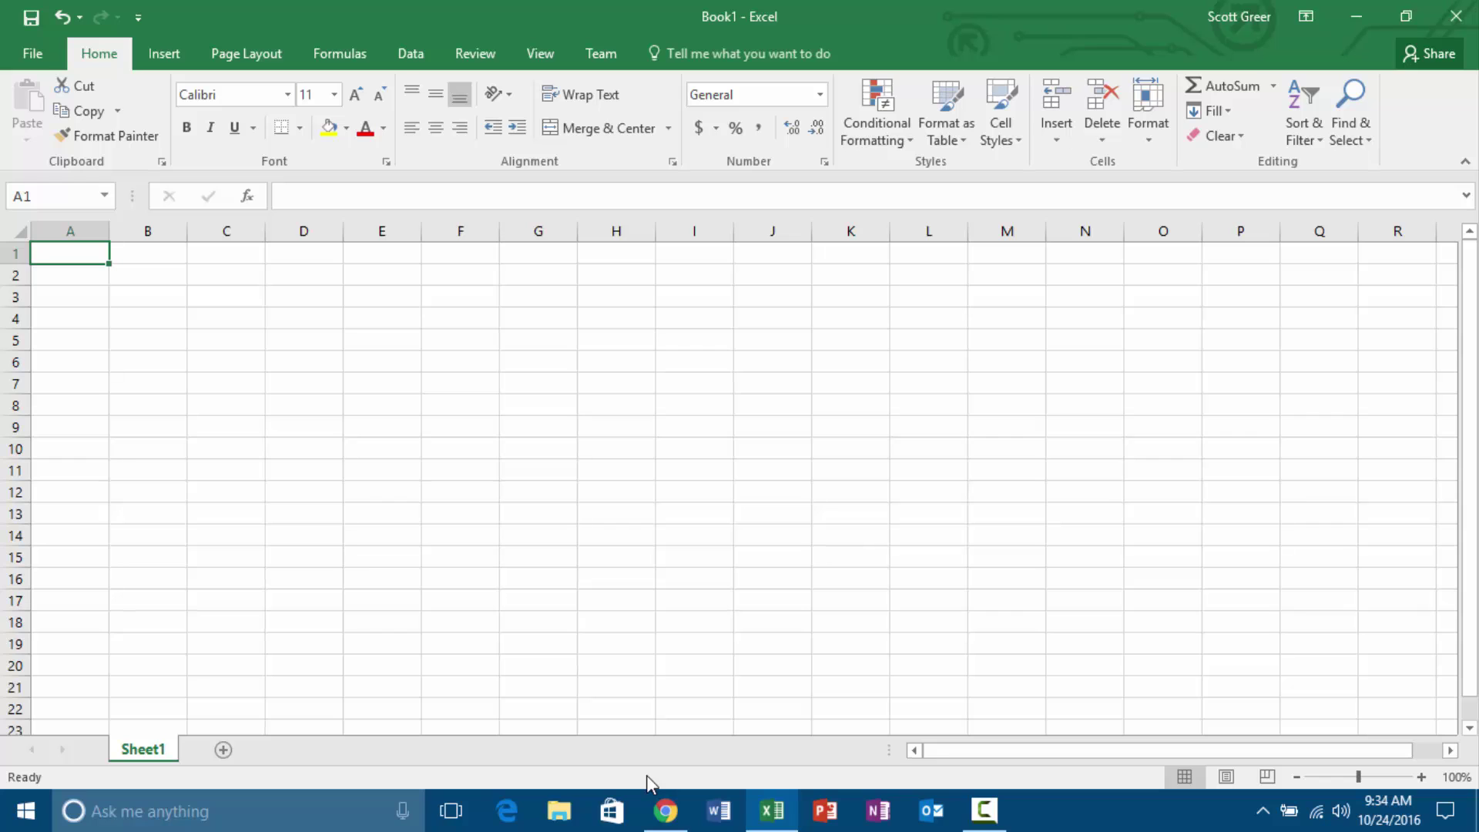
Switch to Chrome and open Assignment EX 3-1 from the course's Week 1 module.
{"action": "mouse_move", "coordinate": [681, 818]}
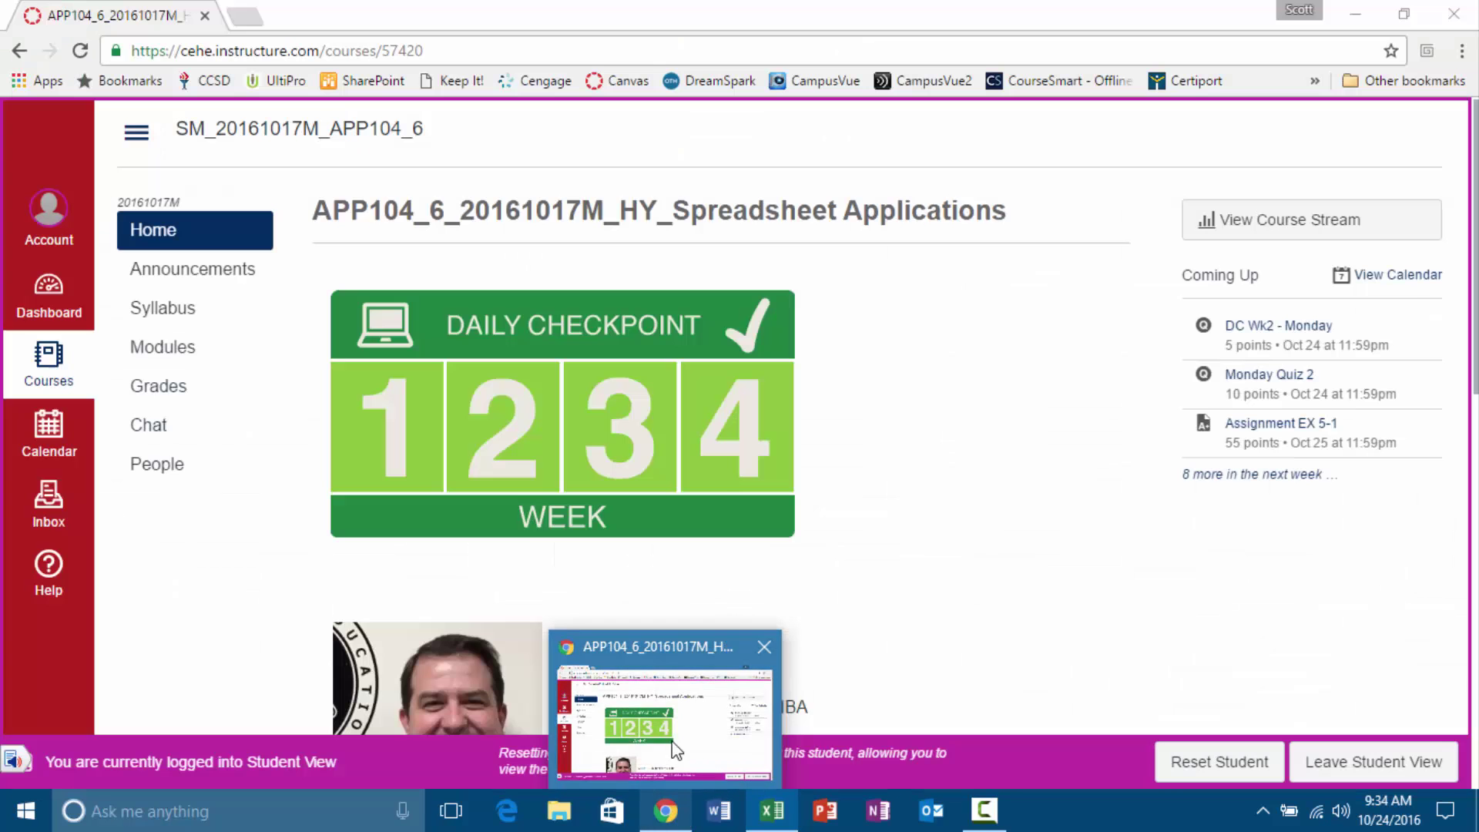
{"action": "left_click", "coordinate": [673, 737]}
{"action": "scroll", "coordinate": [678, 717], "scroll_direction": "down", "scroll_amount": 2}
{"action": "scroll", "coordinate": [693, 686], "scroll_direction": "up", "scroll_amount": 2}
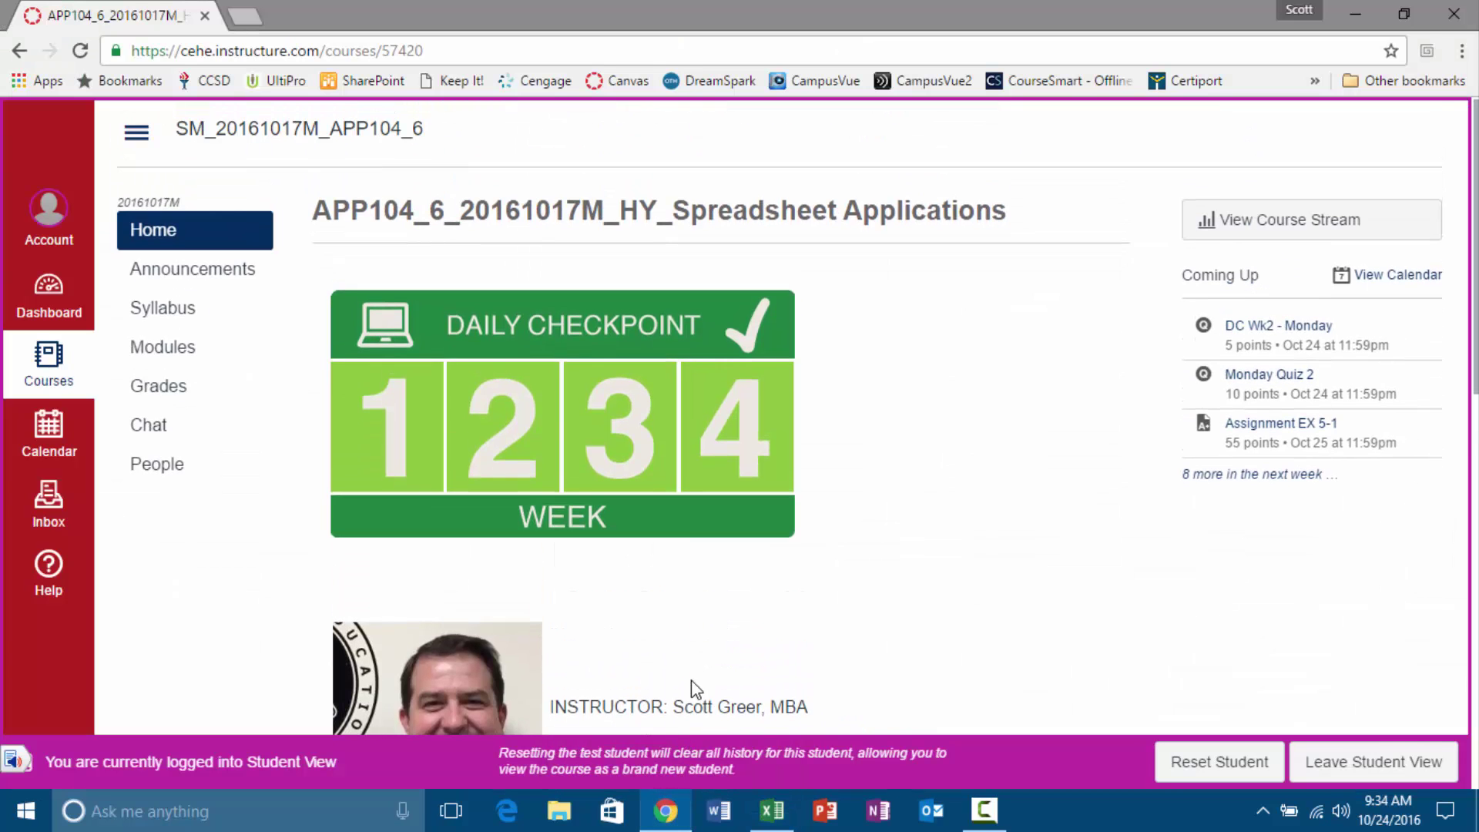
{"action": "left_click", "coordinate": [422, 471]}
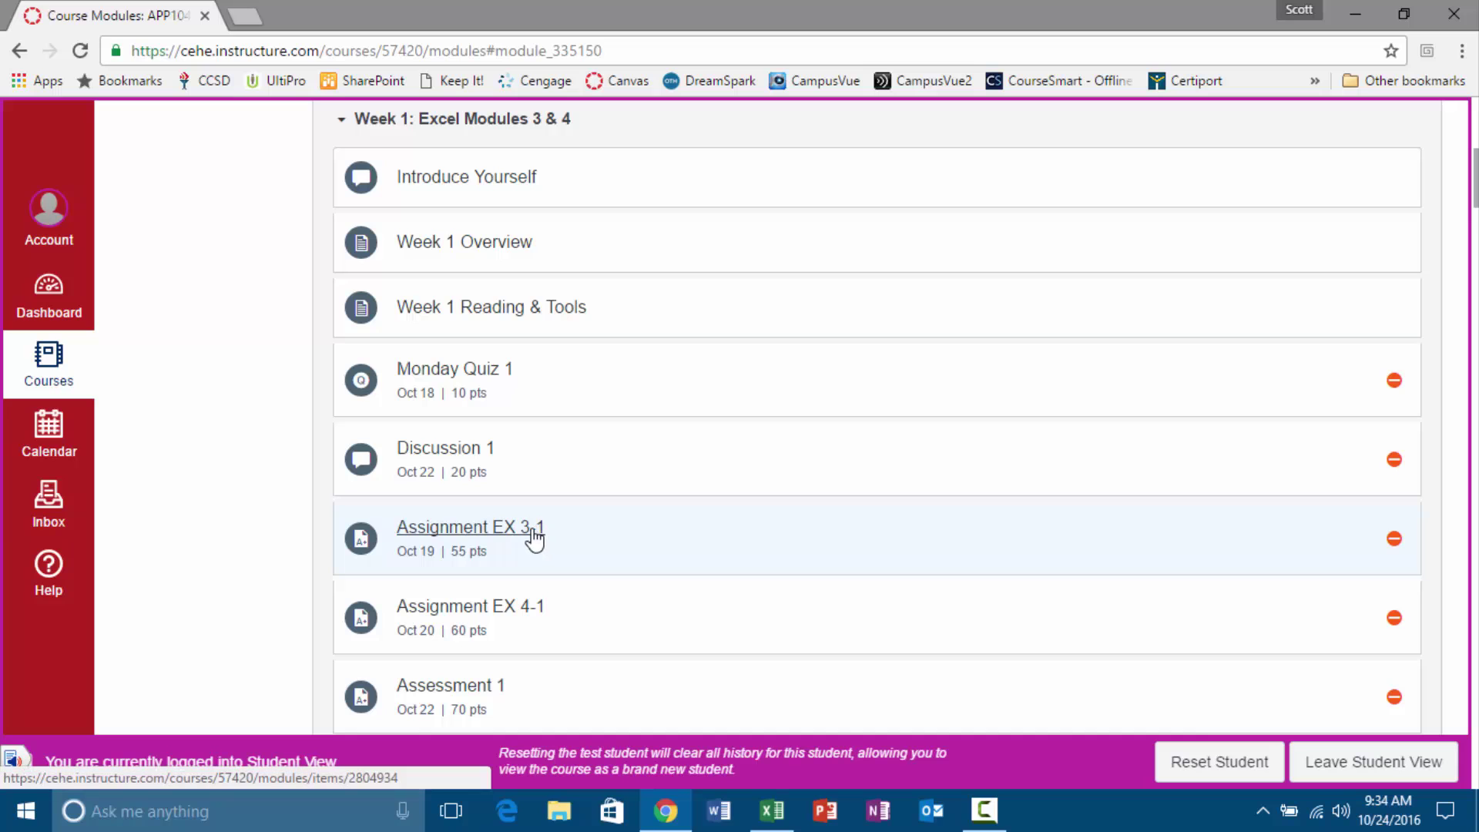
{"action": "left_click", "coordinate": [534, 539]}
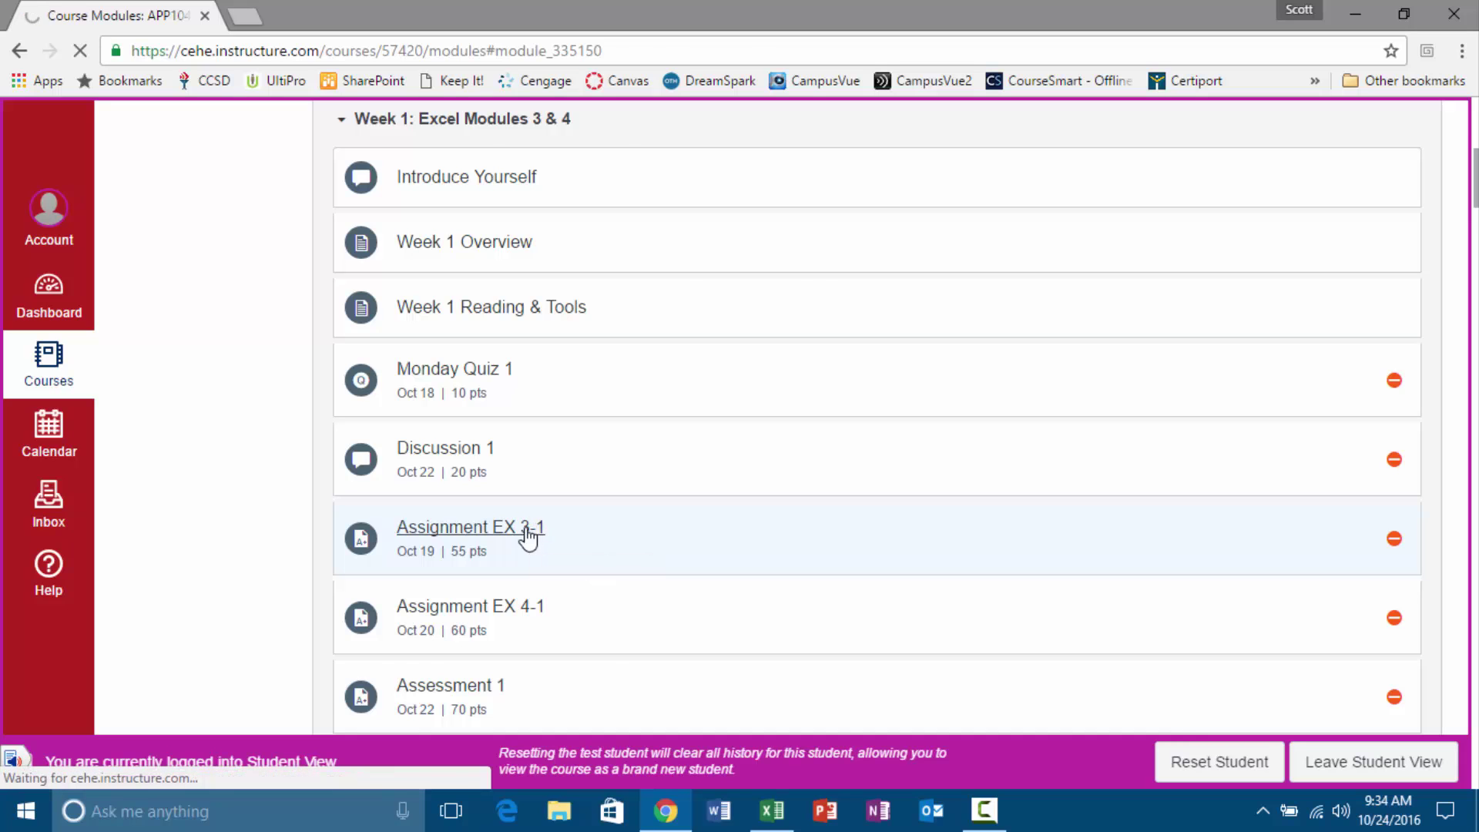
{"action": "scroll", "coordinate": [576, 452], "scroll_direction": "down", "scroll_amount": 3}
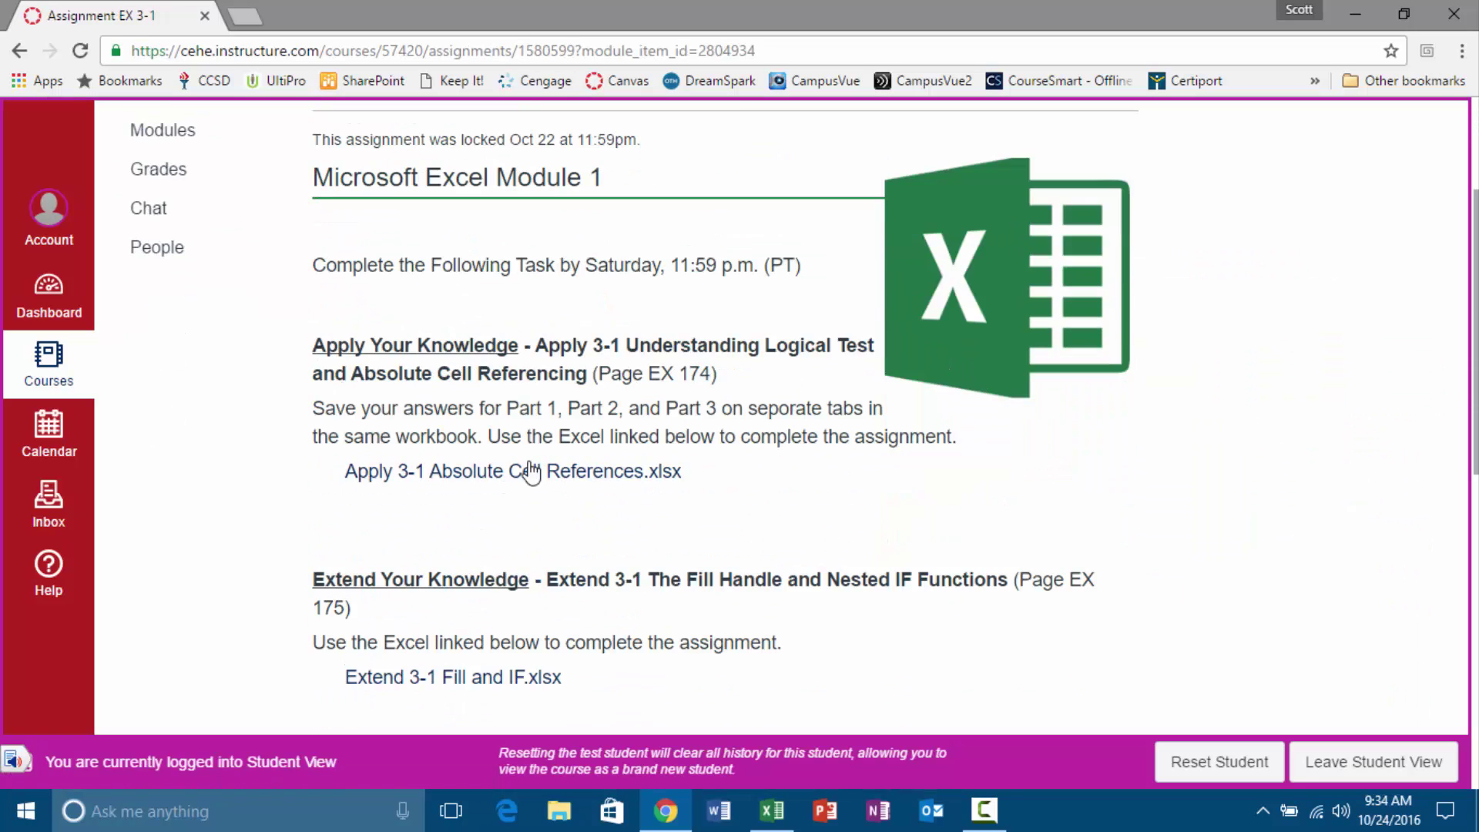
Download the assignment's Apply 3-1 Absolute Cell References.xlsx workbook and open it in Excel with editing enabled.
{"action": "left_click", "coordinate": [535, 483]}
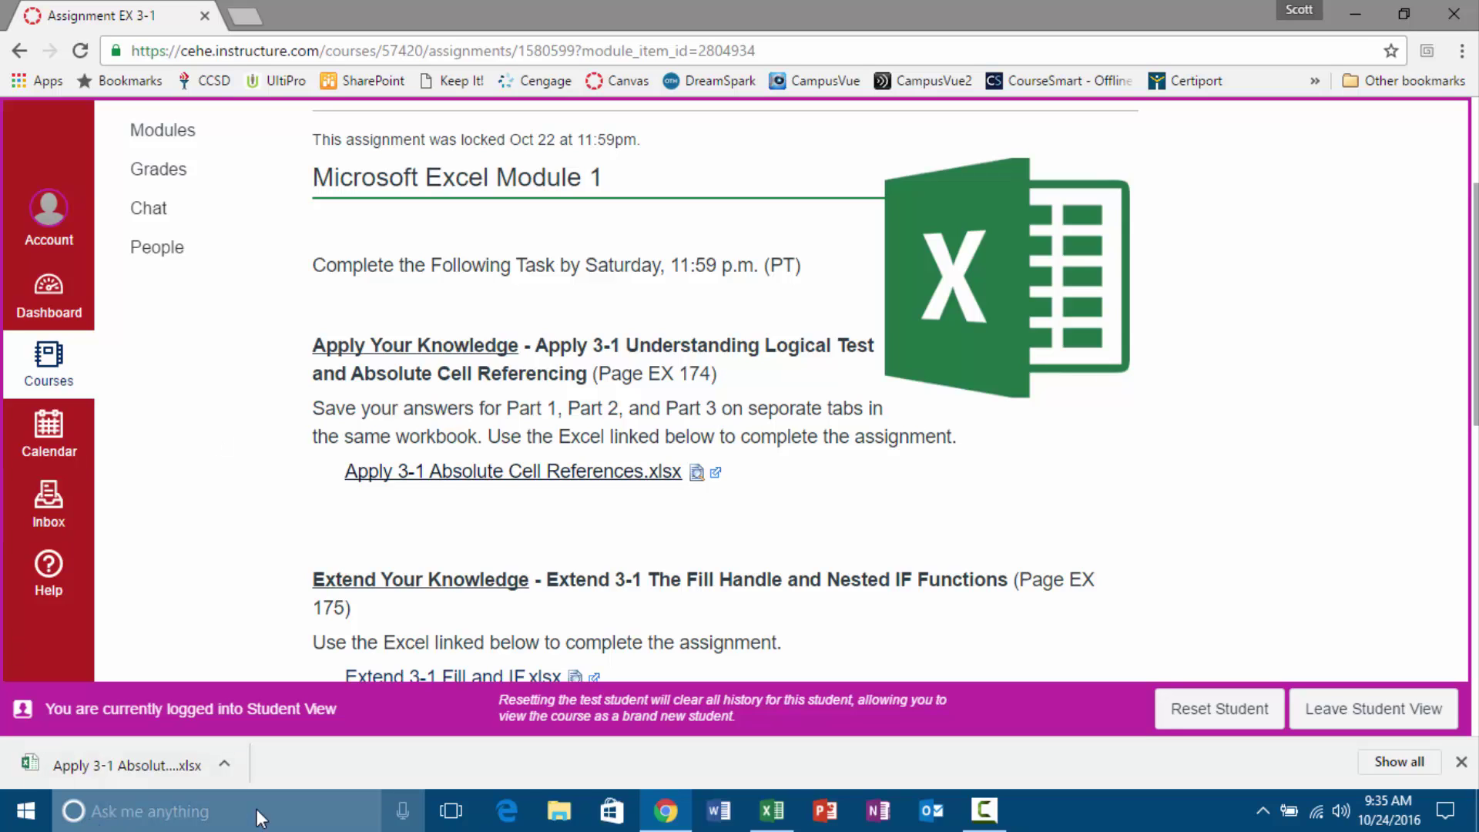
{"action": "mouse_move", "coordinate": [773, 817]}
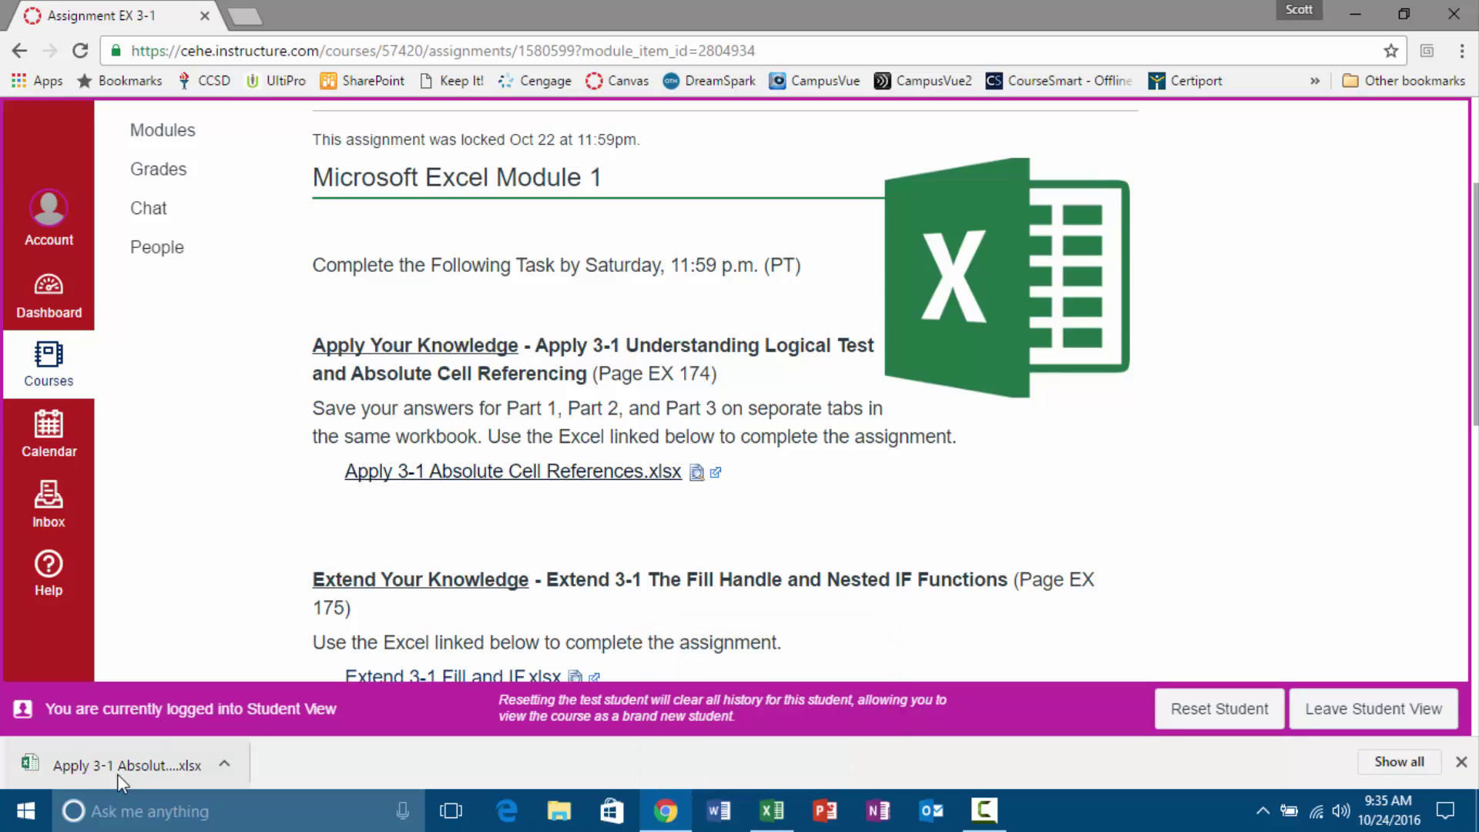
{"action": "left_click", "coordinate": [119, 770]}
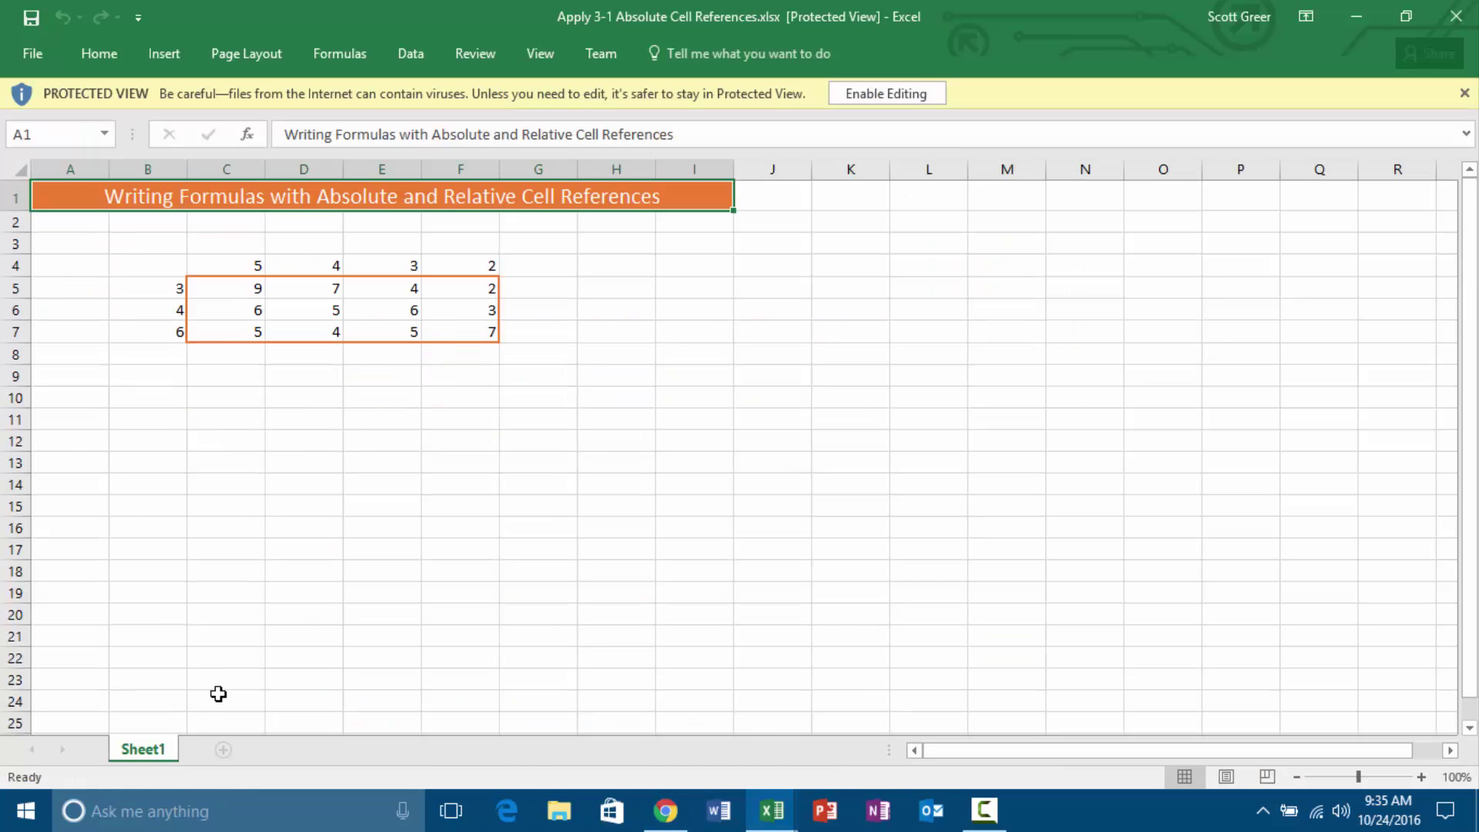
{"action": "left_click", "coordinate": [885, 96]}
Add a new worksheet after Sheet1 and rename it Part 1.
{"action": "left_click", "coordinate": [224, 752]}
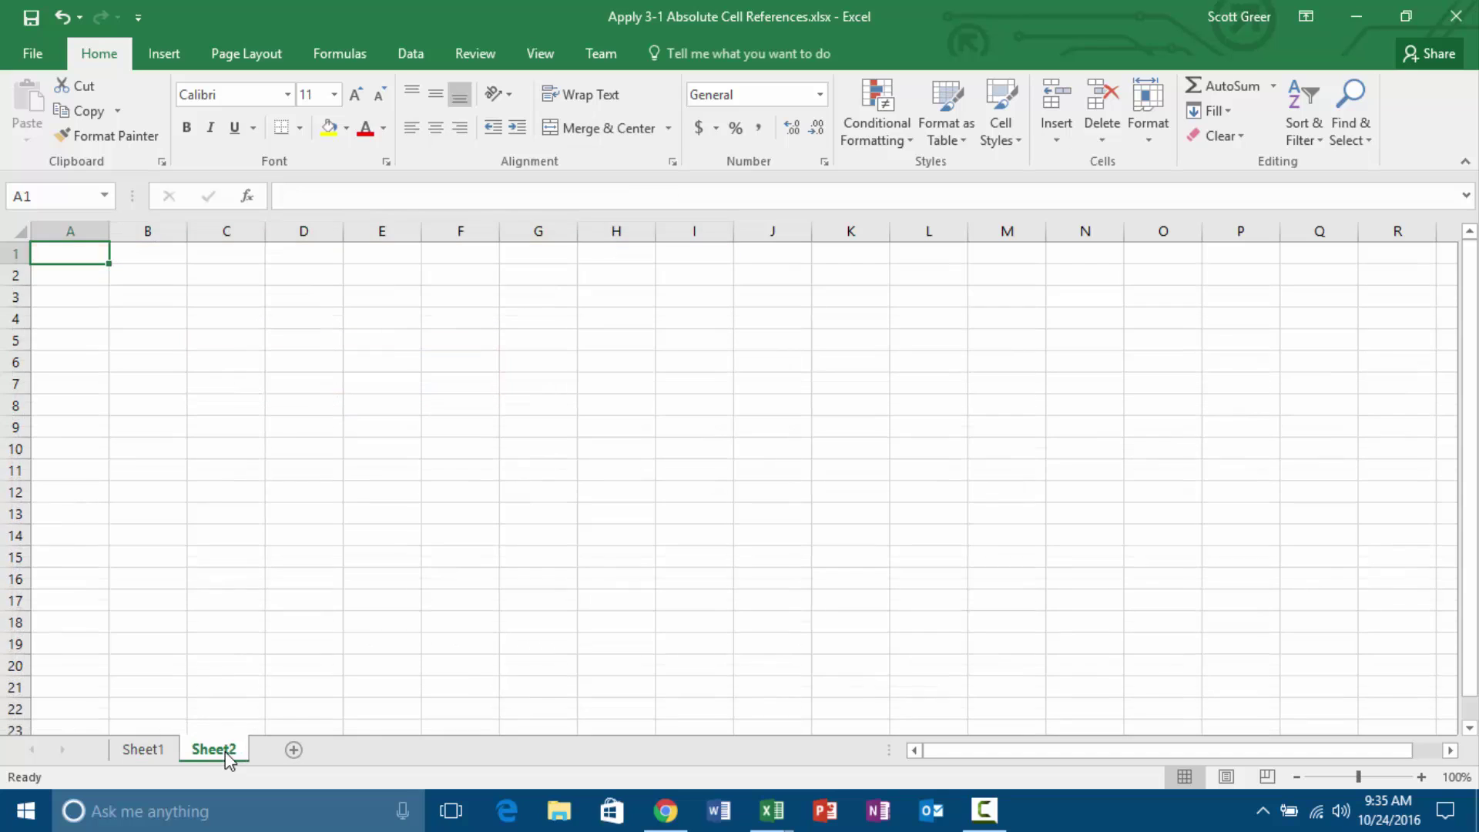
{"action": "double_click", "coordinate": [225, 751]}
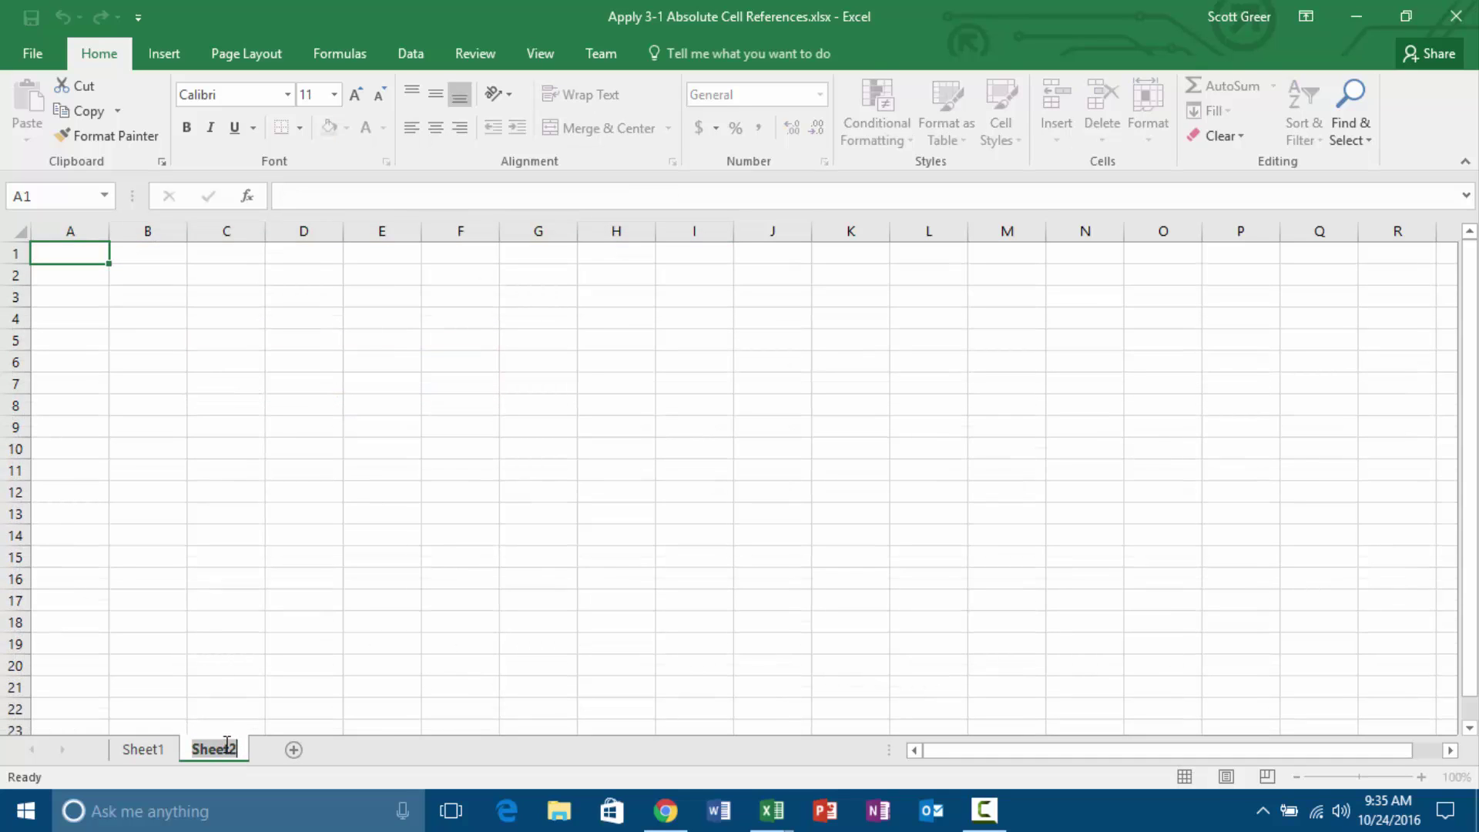
{"action": "type", "text": "Part 1"}
{"action": "key", "text": "Return"}
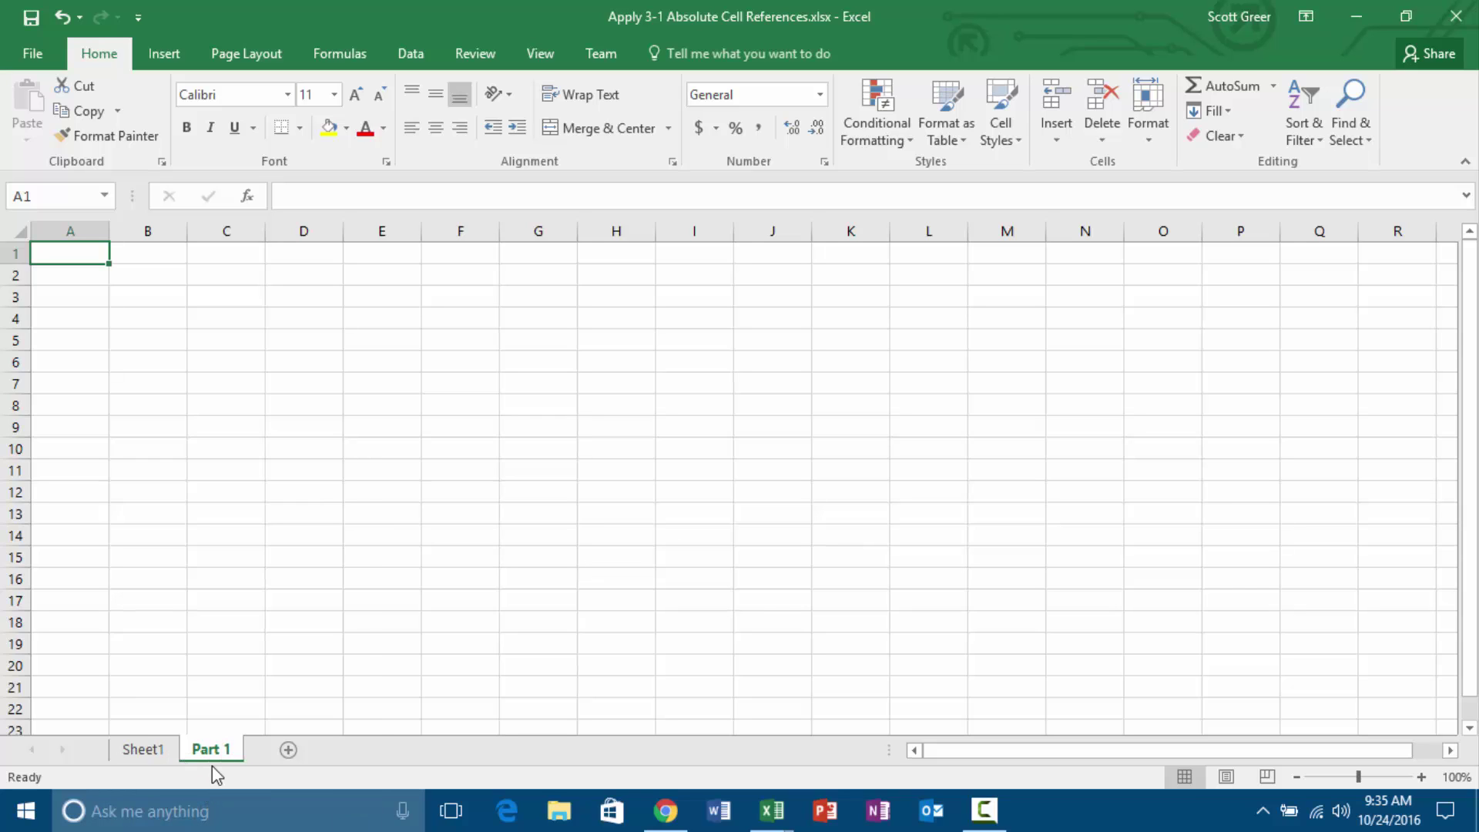
{"action": "left_click", "coordinate": [212, 280]}
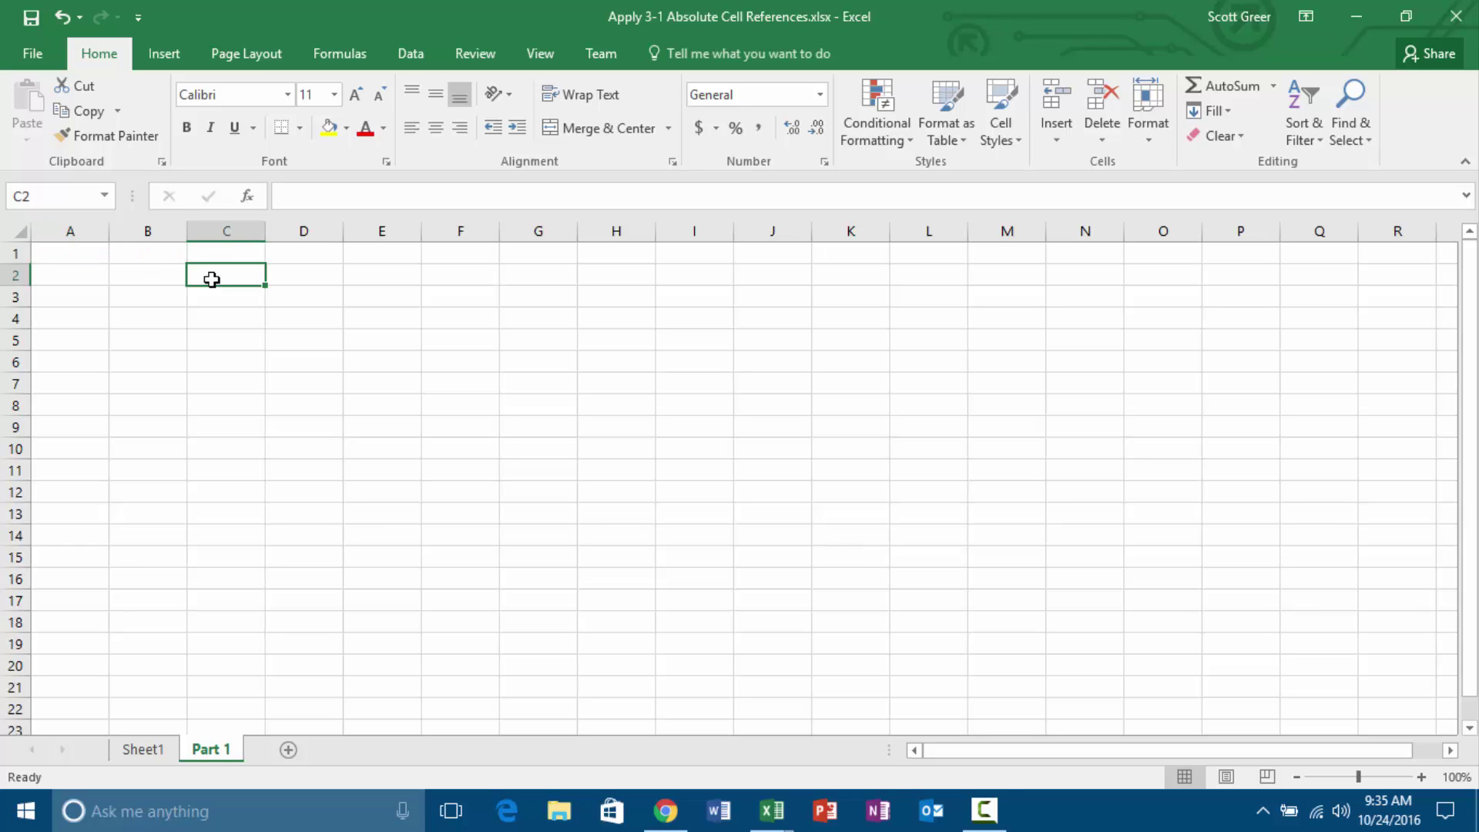
{"action": "left_click", "coordinate": [152, 748]}
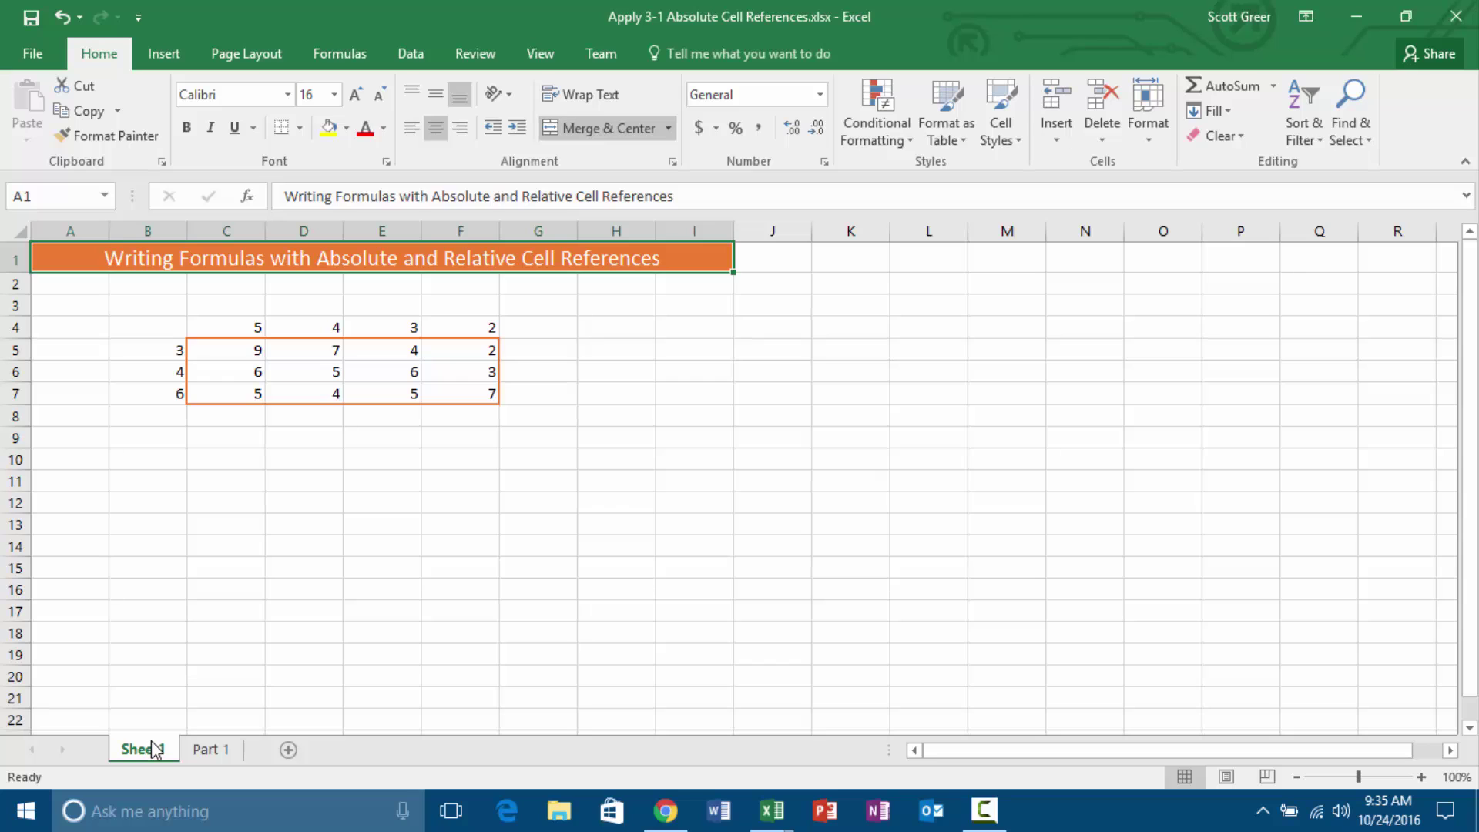
{"action": "left_click", "coordinate": [213, 751]}
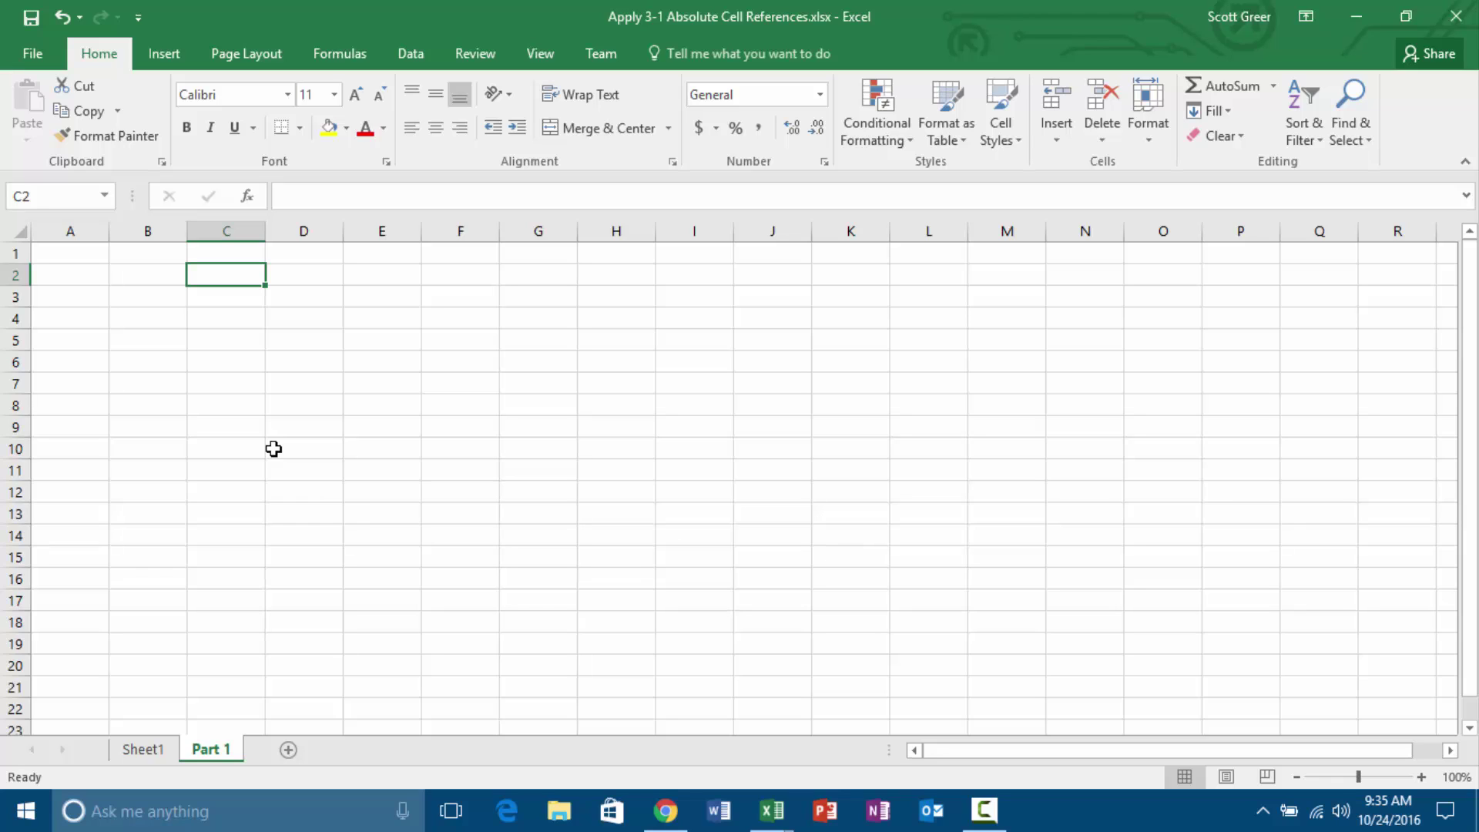
{"action": "key", "text": "Down"}
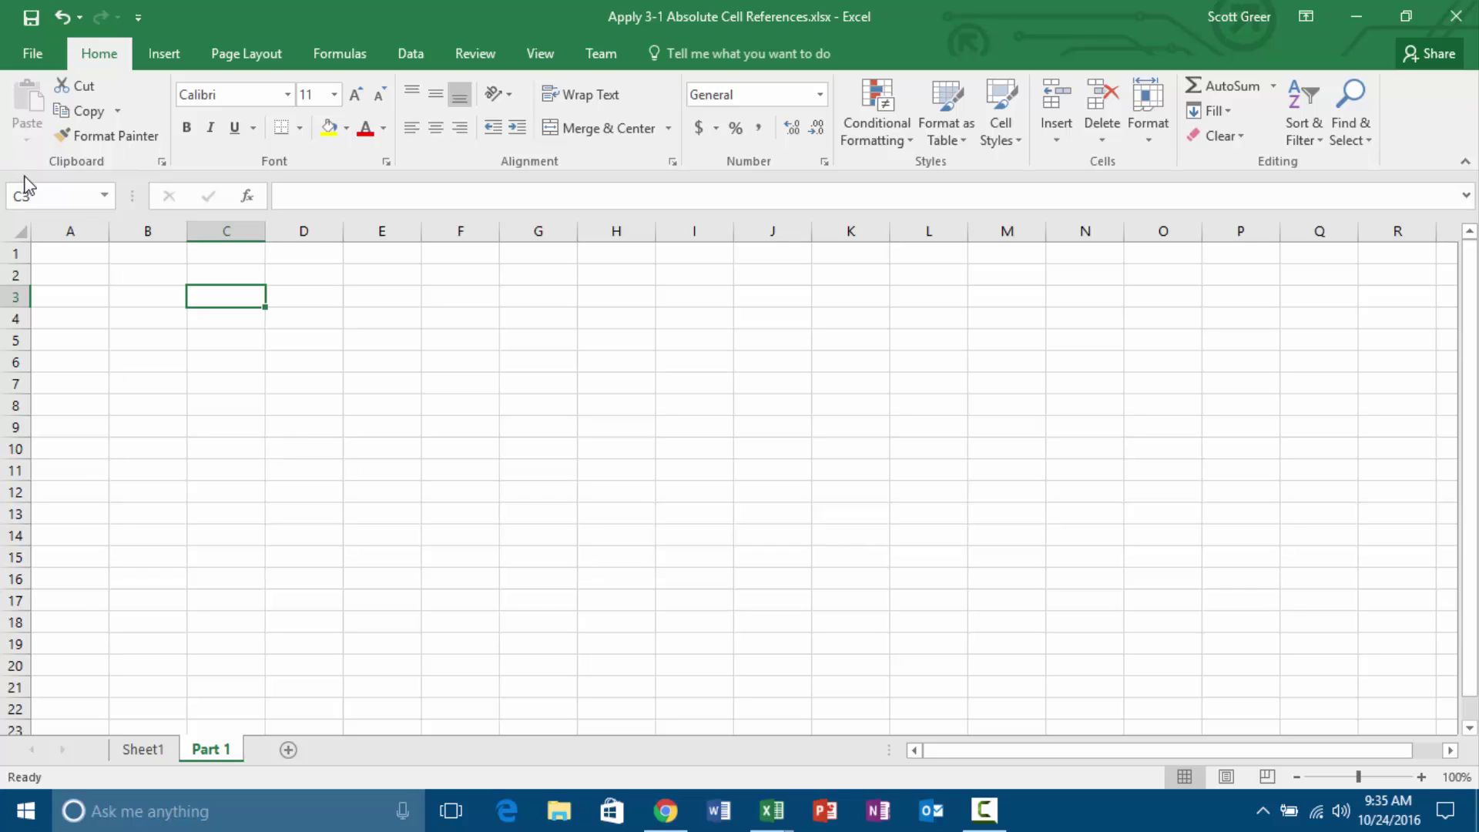
Enter 88 in cell C22 and 15 in cell H12 of the Part 1 sheet.
{"action": "scroll", "coordinate": [205, 432], "scroll_direction": "down", "scroll_amount": 4}
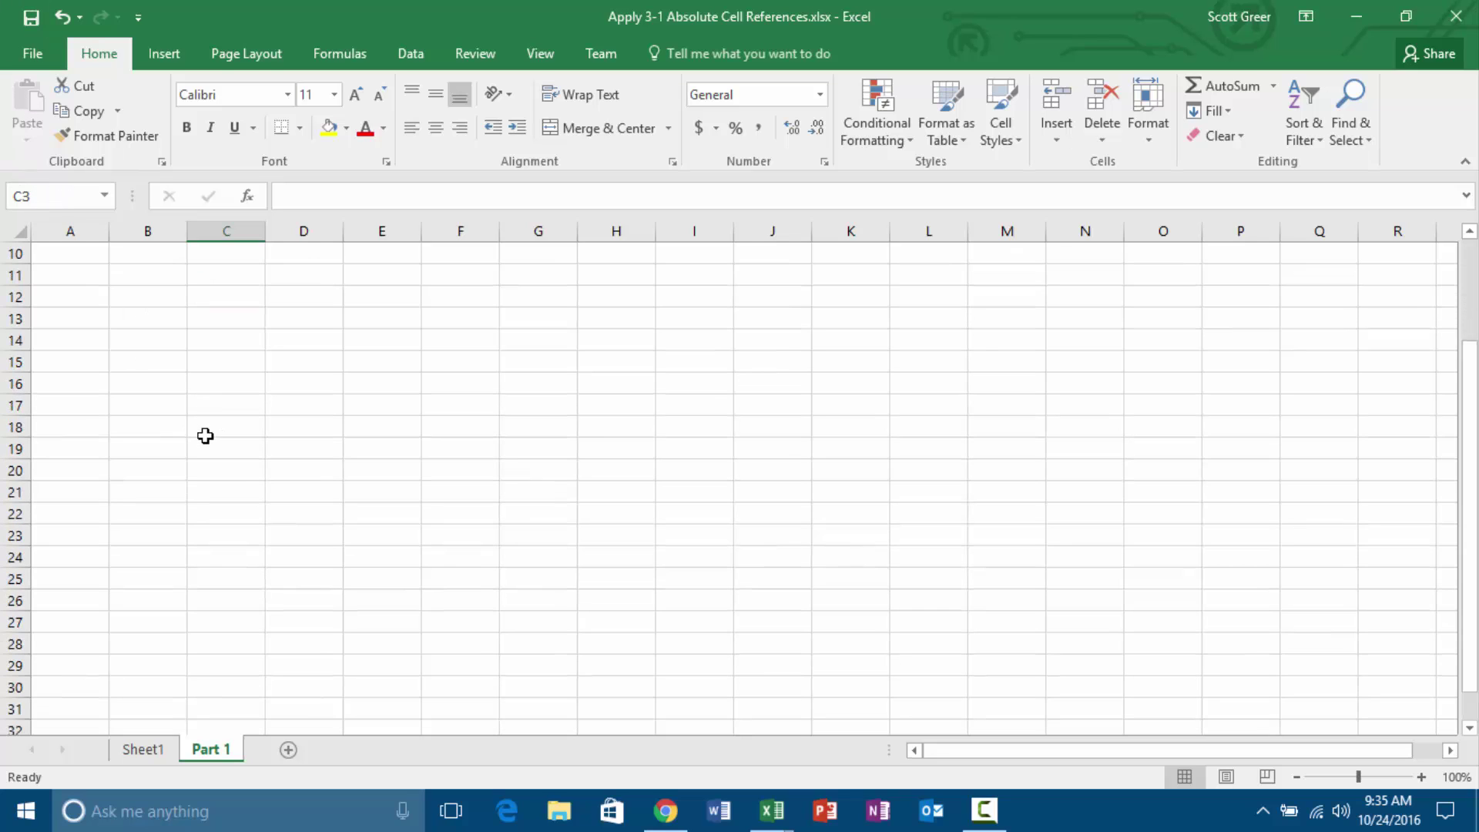
{"action": "left_click", "coordinate": [217, 453]}
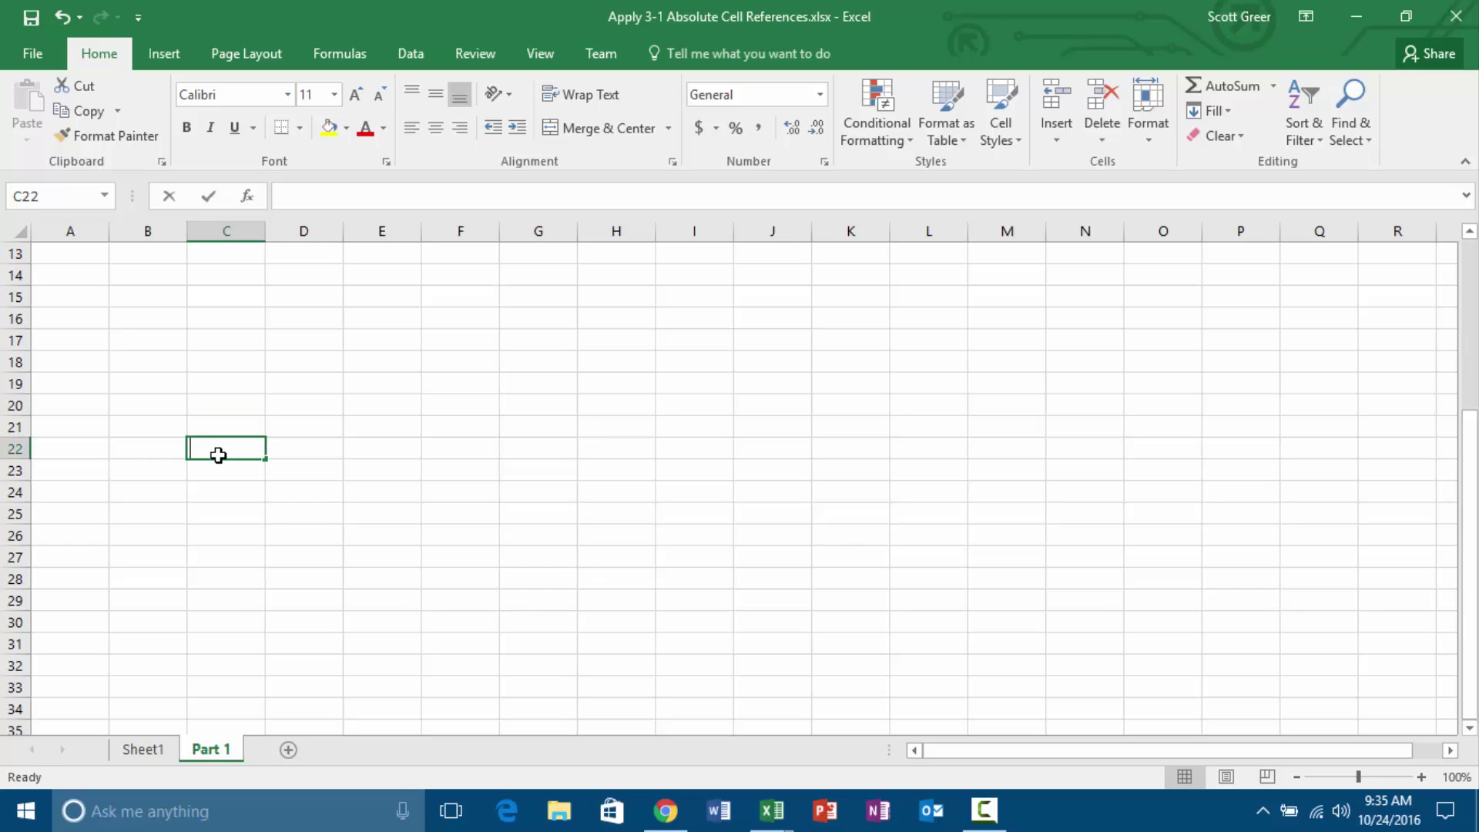
{"action": "type", "text": "88"}
{"action": "key", "text": "Up"}
{"action": "key", "text": "Right"}
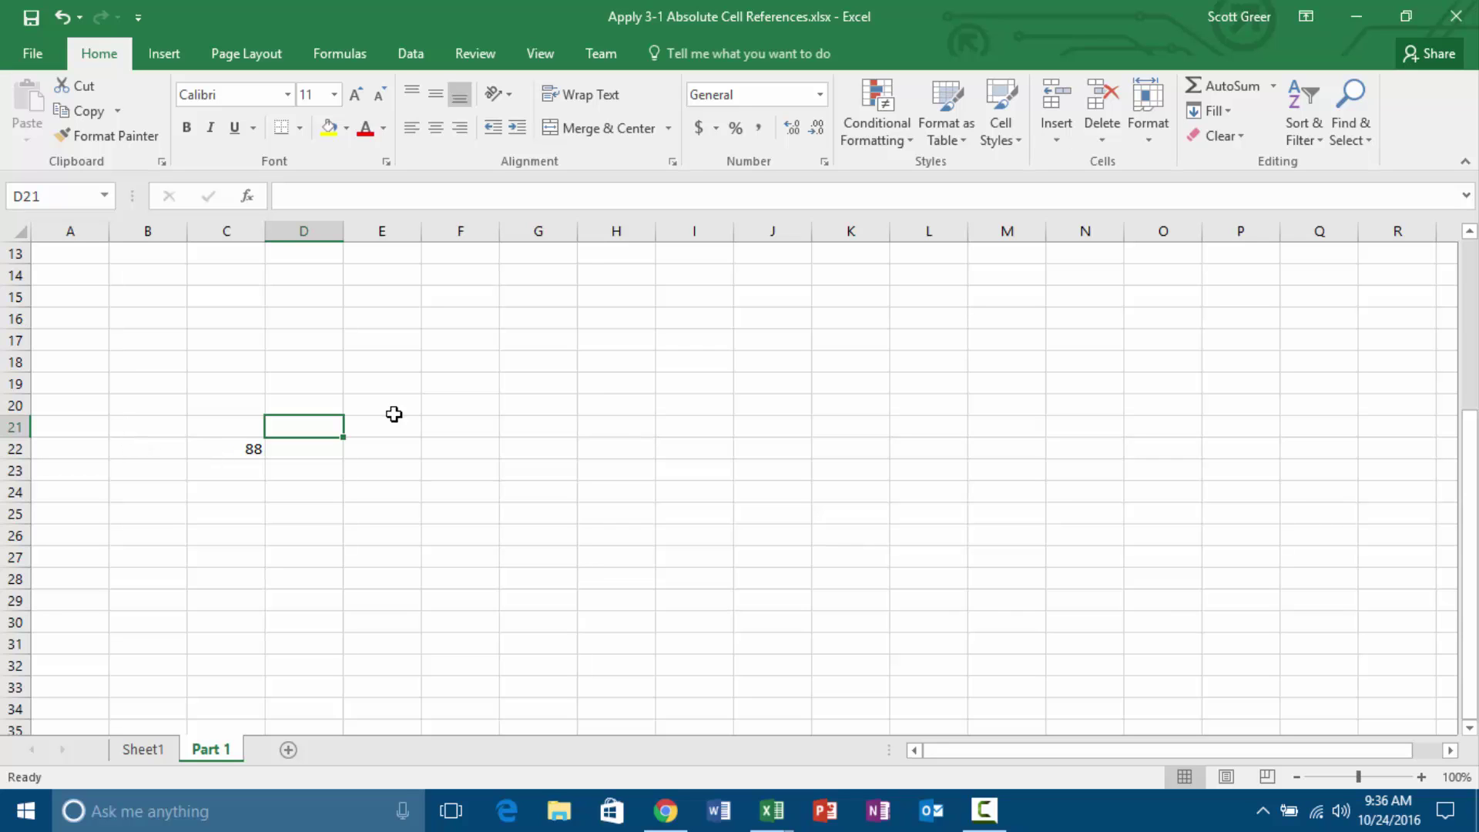
{"action": "scroll", "coordinate": [600, 342], "scroll_direction": "up", "scroll_amount": 1}
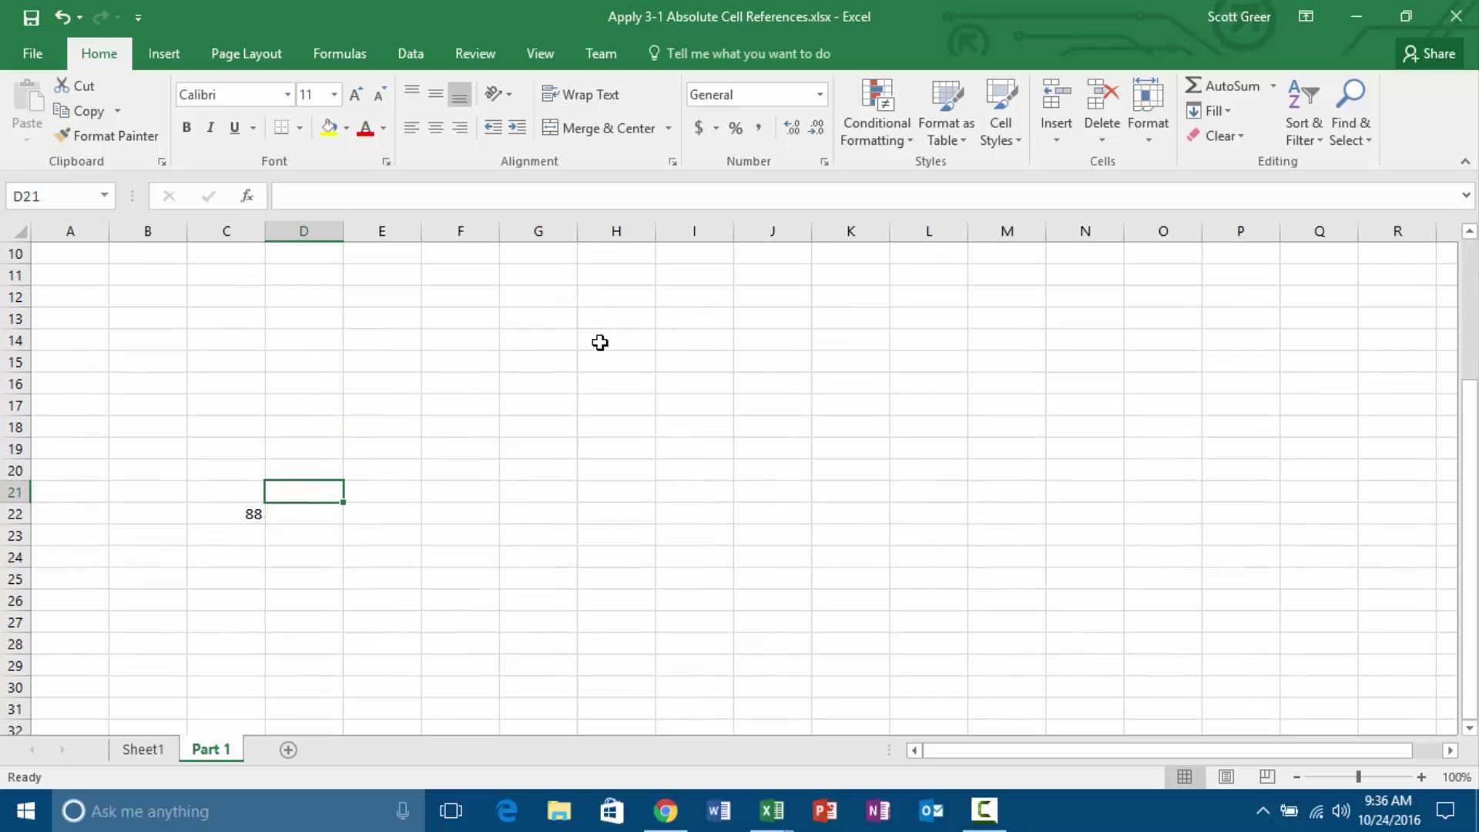
{"action": "left_click", "coordinate": [622, 289]}
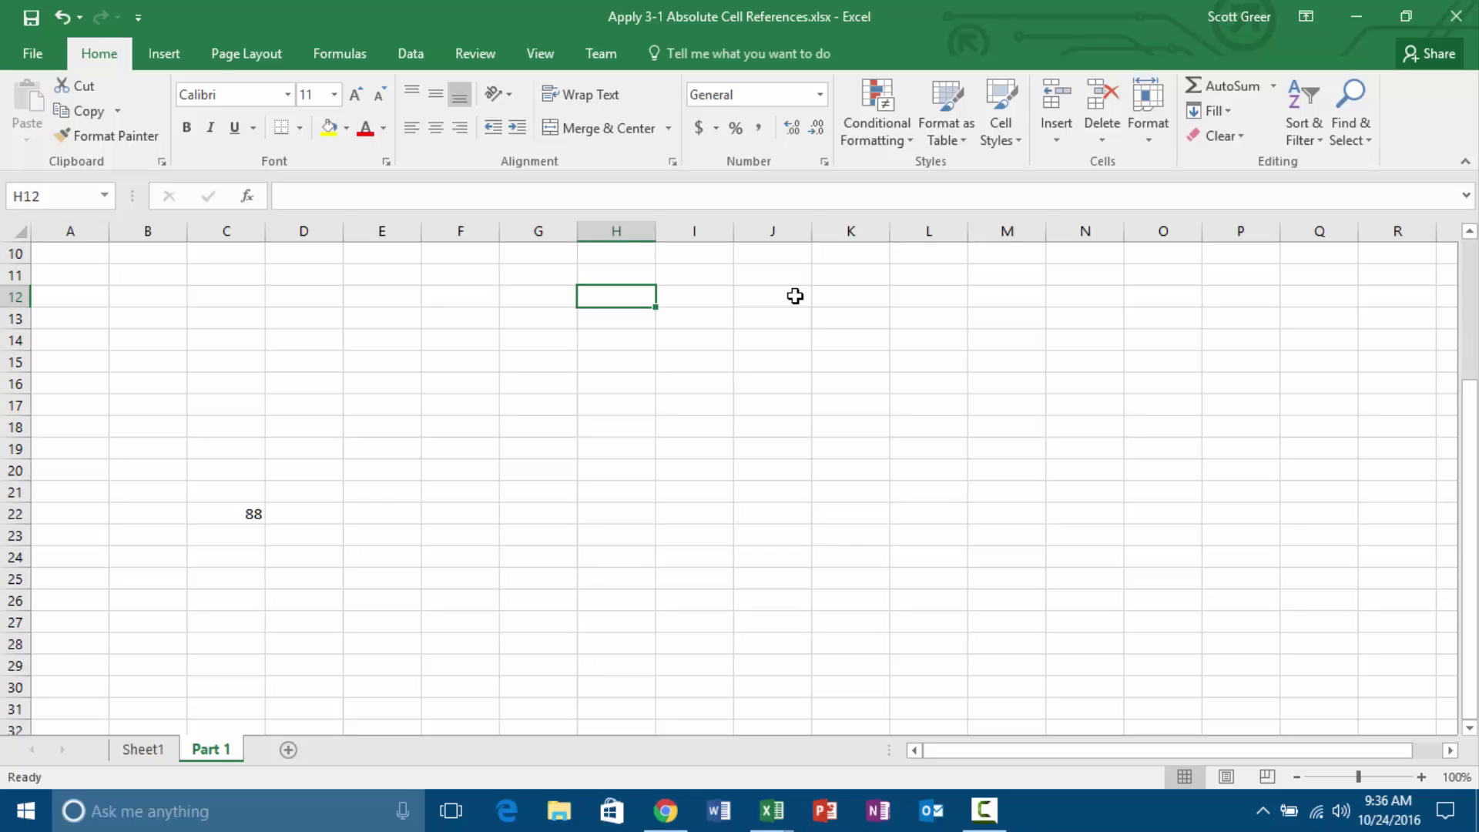
{"action": "type", "text": "15"}
{"action": "key", "text": "Return"}
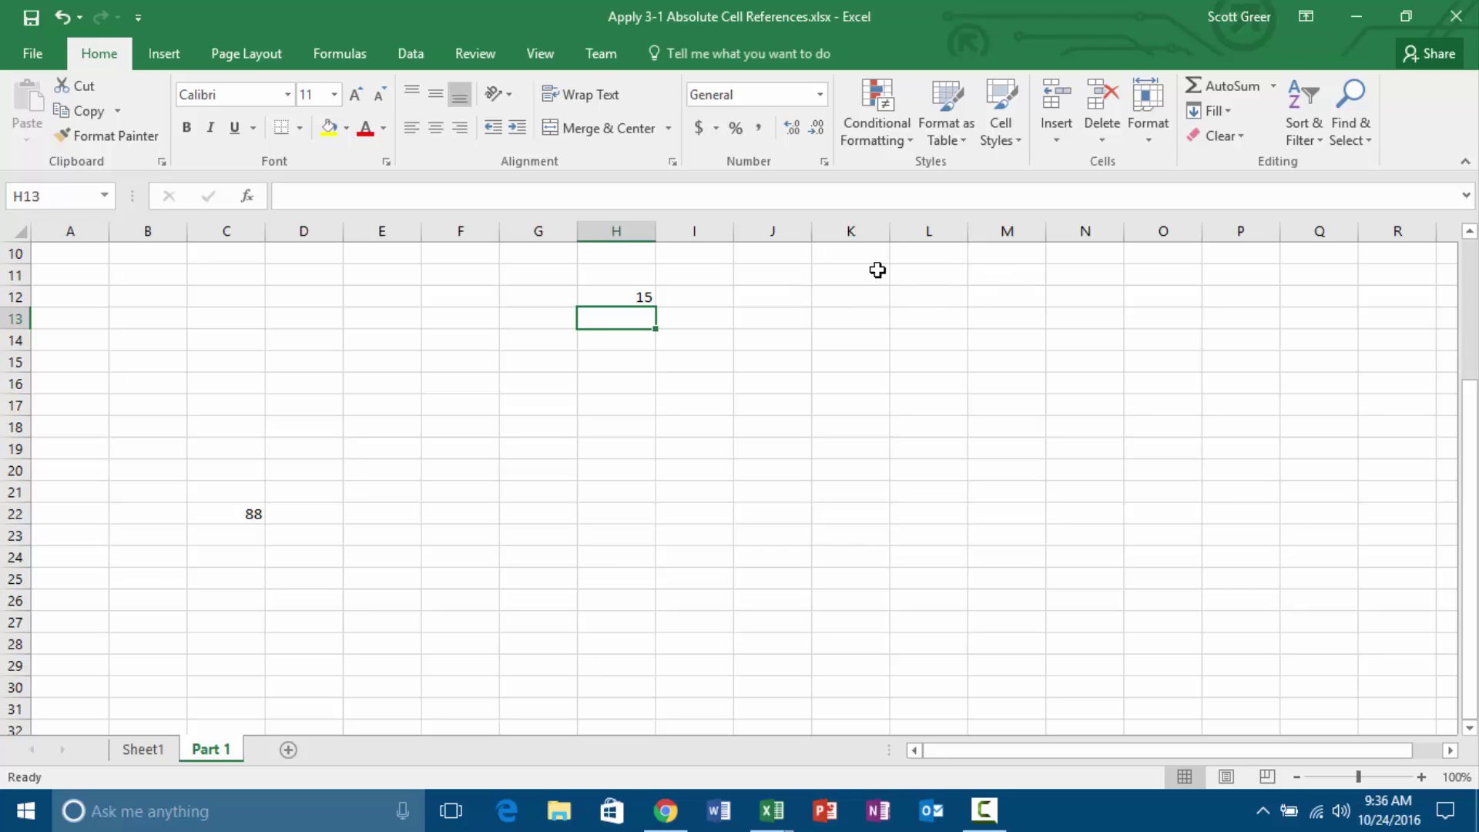
Enter 24 in cell L3 and 150 in cell M14 of the Part 1 sheet.
{"action": "left_click", "coordinate": [941, 256]}
{"action": "scroll", "coordinate": [941, 258], "scroll_direction": "up", "scroll_amount": 3}
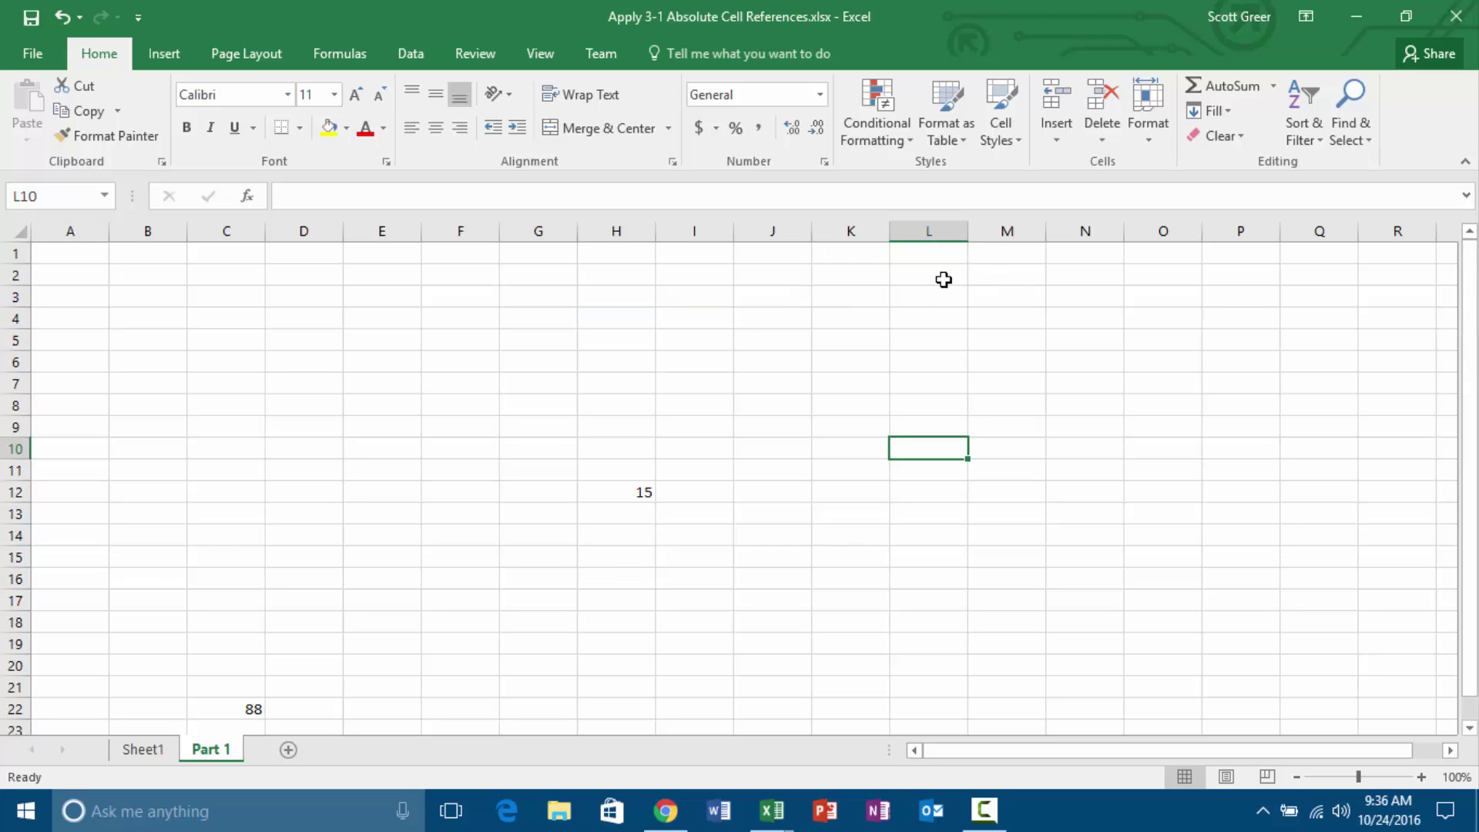
{"action": "left_click", "coordinate": [950, 298]}
{"action": "type", "text": "24"}
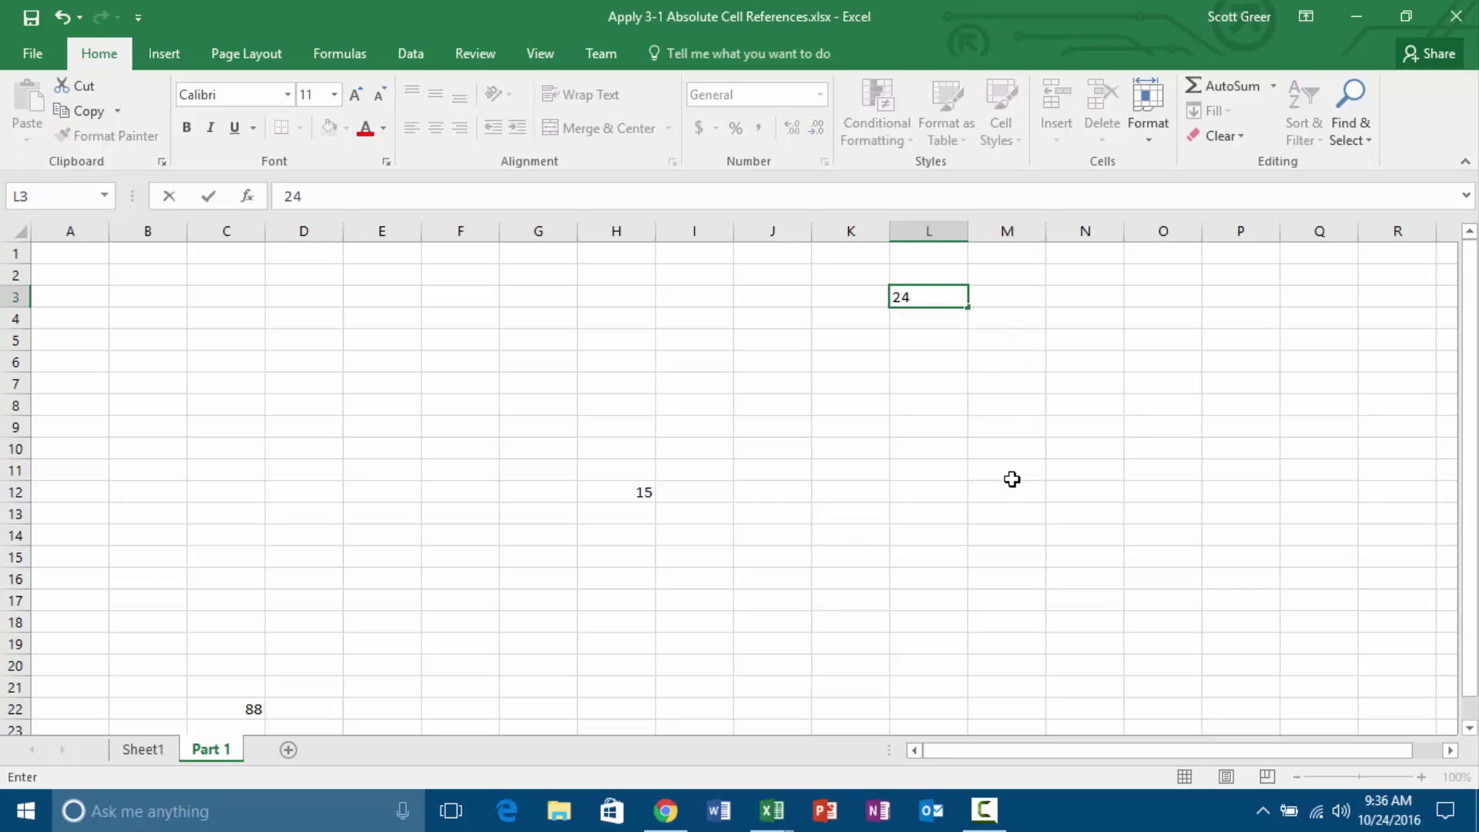
{"action": "left_click", "coordinate": [1002, 533]}
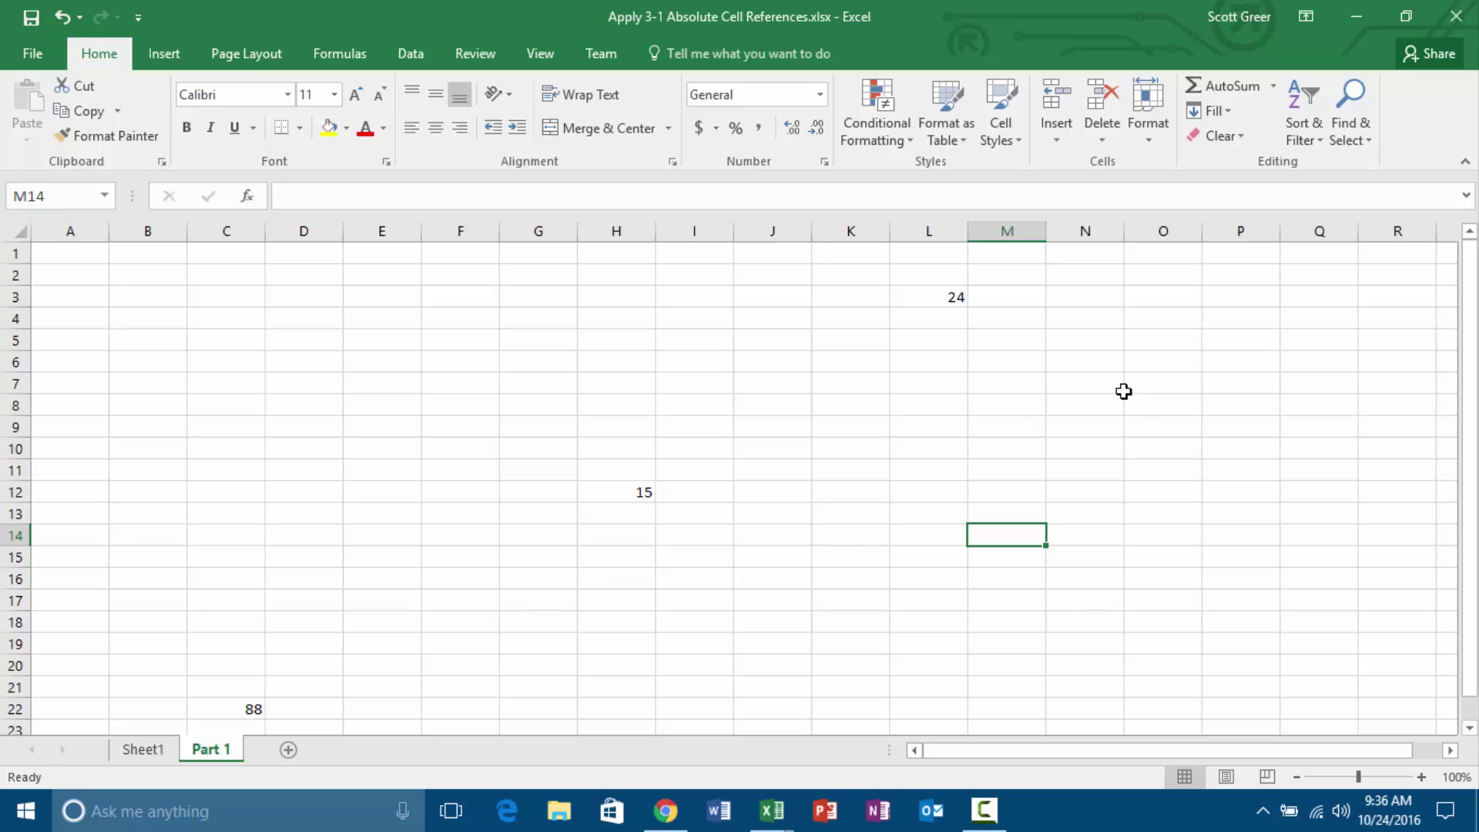
{"action": "type", "text": "150"}
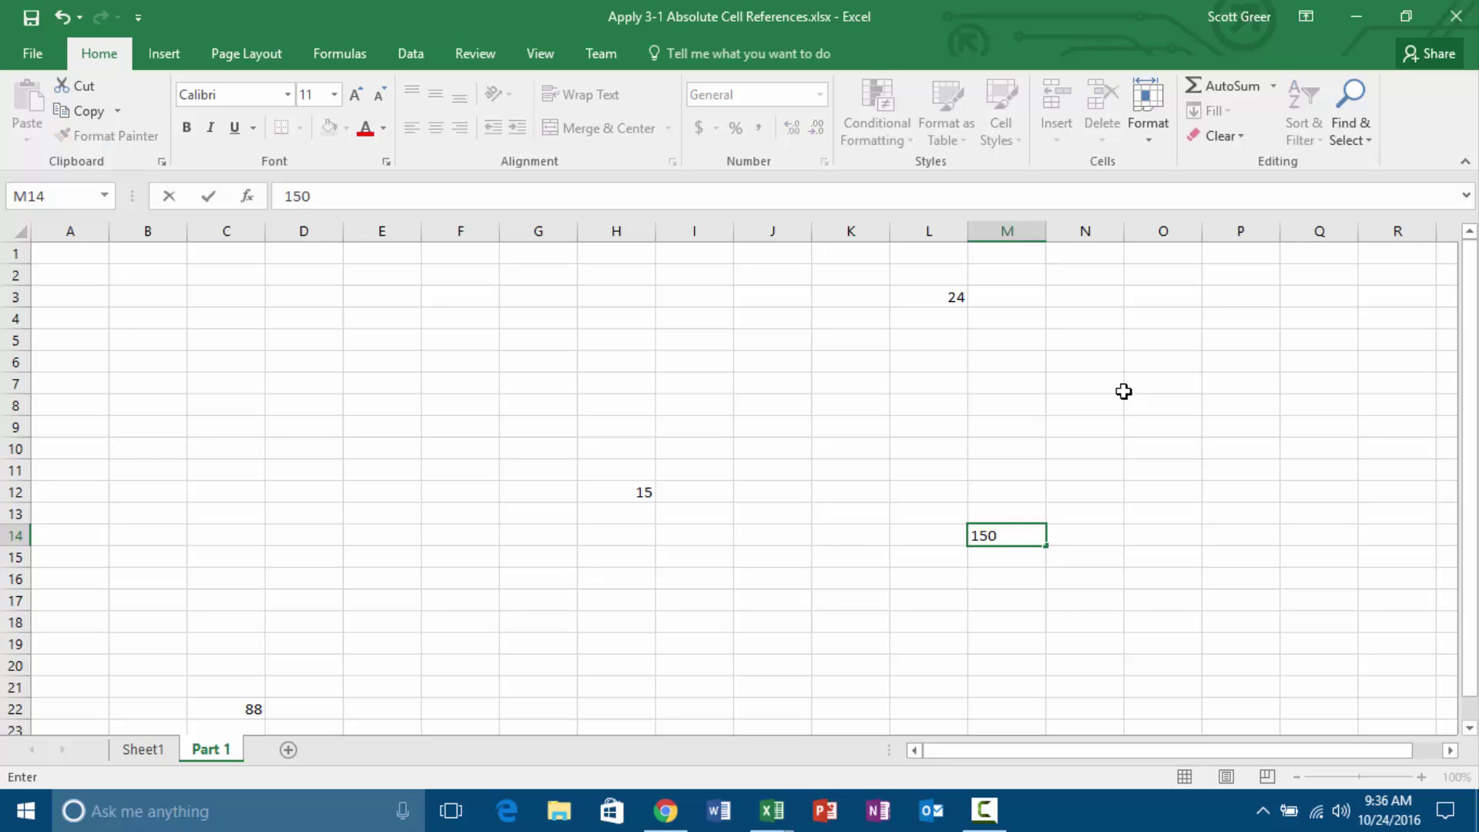
{"action": "key", "text": "Return"}
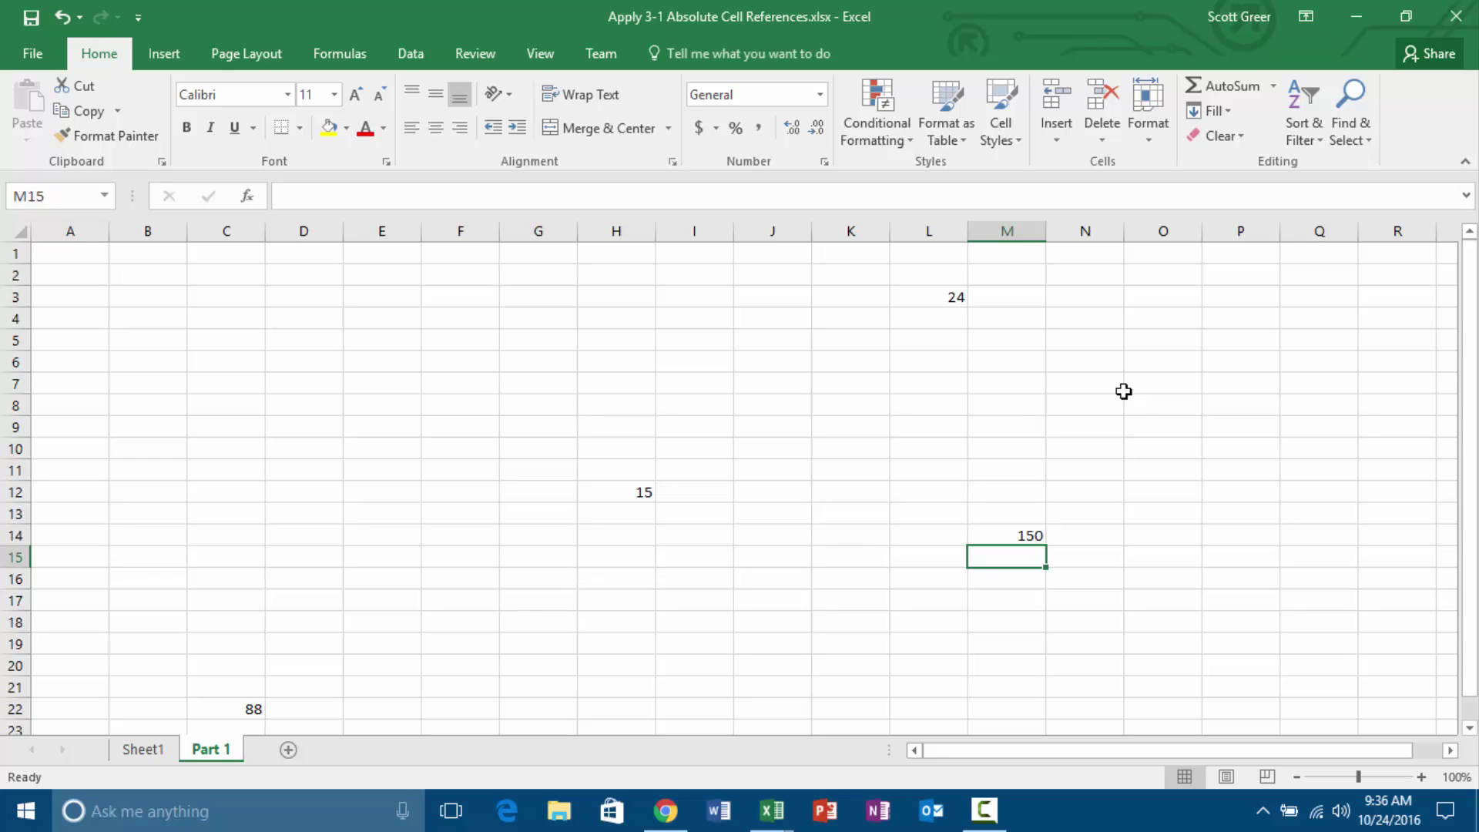
Enter 5 in cell G4 of the Part 1 sheet.
{"action": "key", "text": "Up"}
{"action": "key", "text": "Up"}
{"action": "key", "text": "Up"}
{"action": "key", "text": "Up"}
{"action": "key", "text": "Up"}
{"action": "key", "text": "Up"}
{"action": "key", "text": "Up"}
{"action": "key", "text": "Up"}
{"action": "key", "text": "Up"}
{"action": "key", "text": "Up"}
{"action": "key", "text": "Up"}
{"action": "key", "text": "Up"}
{"action": "key", "text": "Left"}
{"action": "key", "text": "Left"}
{"action": "key", "text": "Left"}
{"action": "key", "text": "Left"}
{"action": "key", "text": "Left"}
{"action": "key", "text": "Left"}
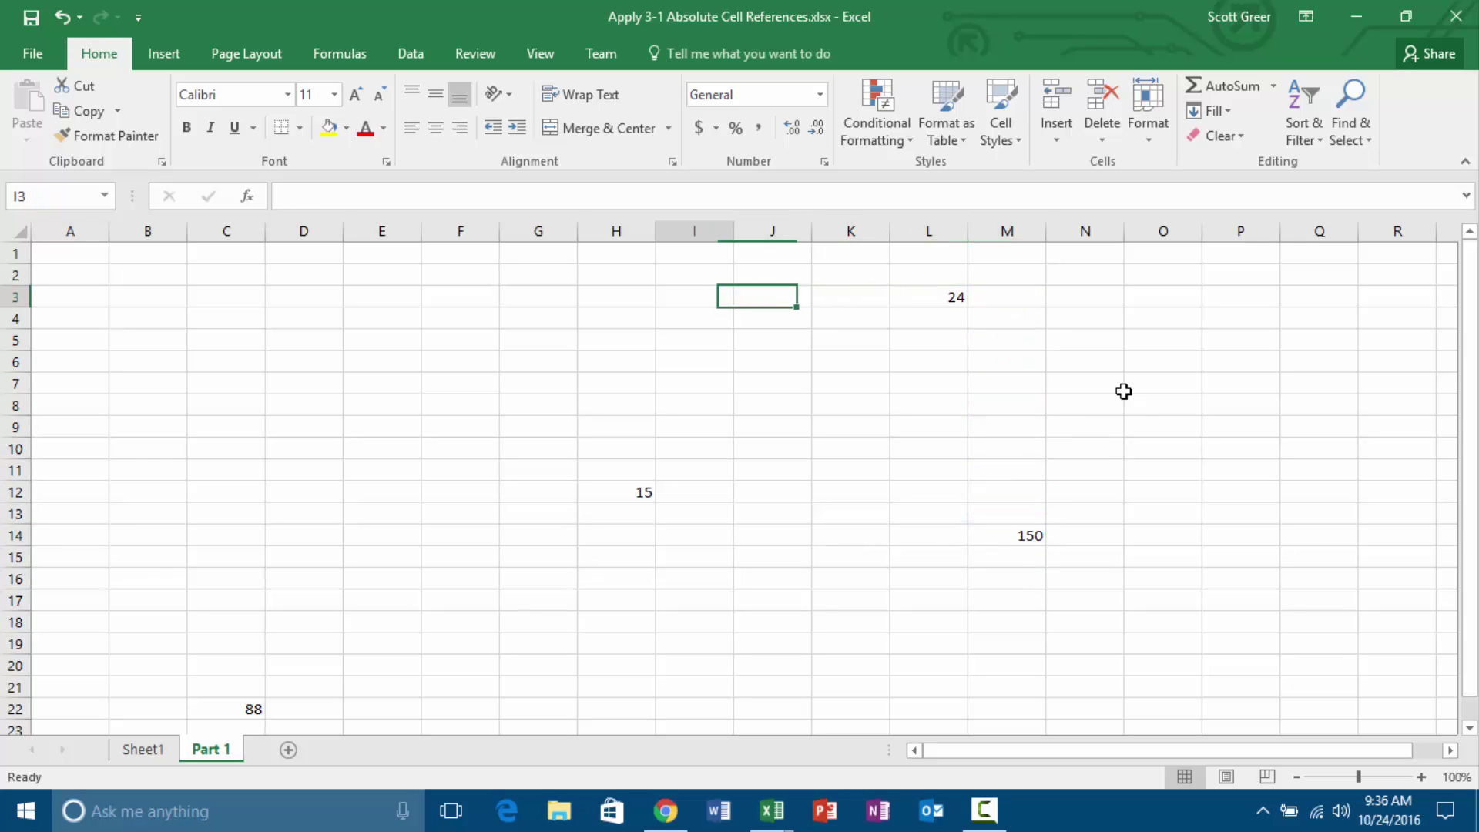
{"action": "key", "text": "Down"}
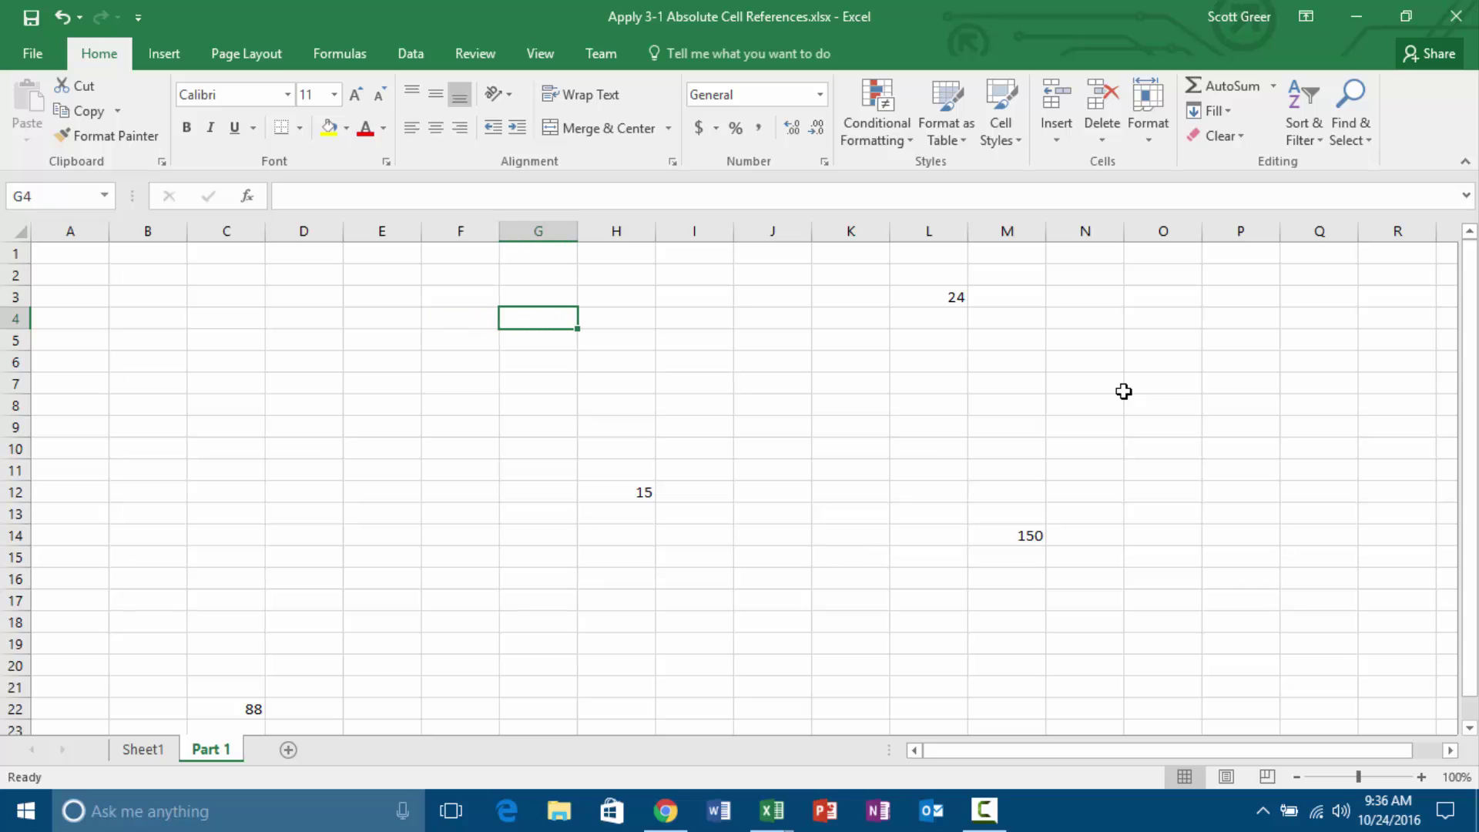
{"action": "type", "text": "5"}
{"action": "key", "text": "Return"}
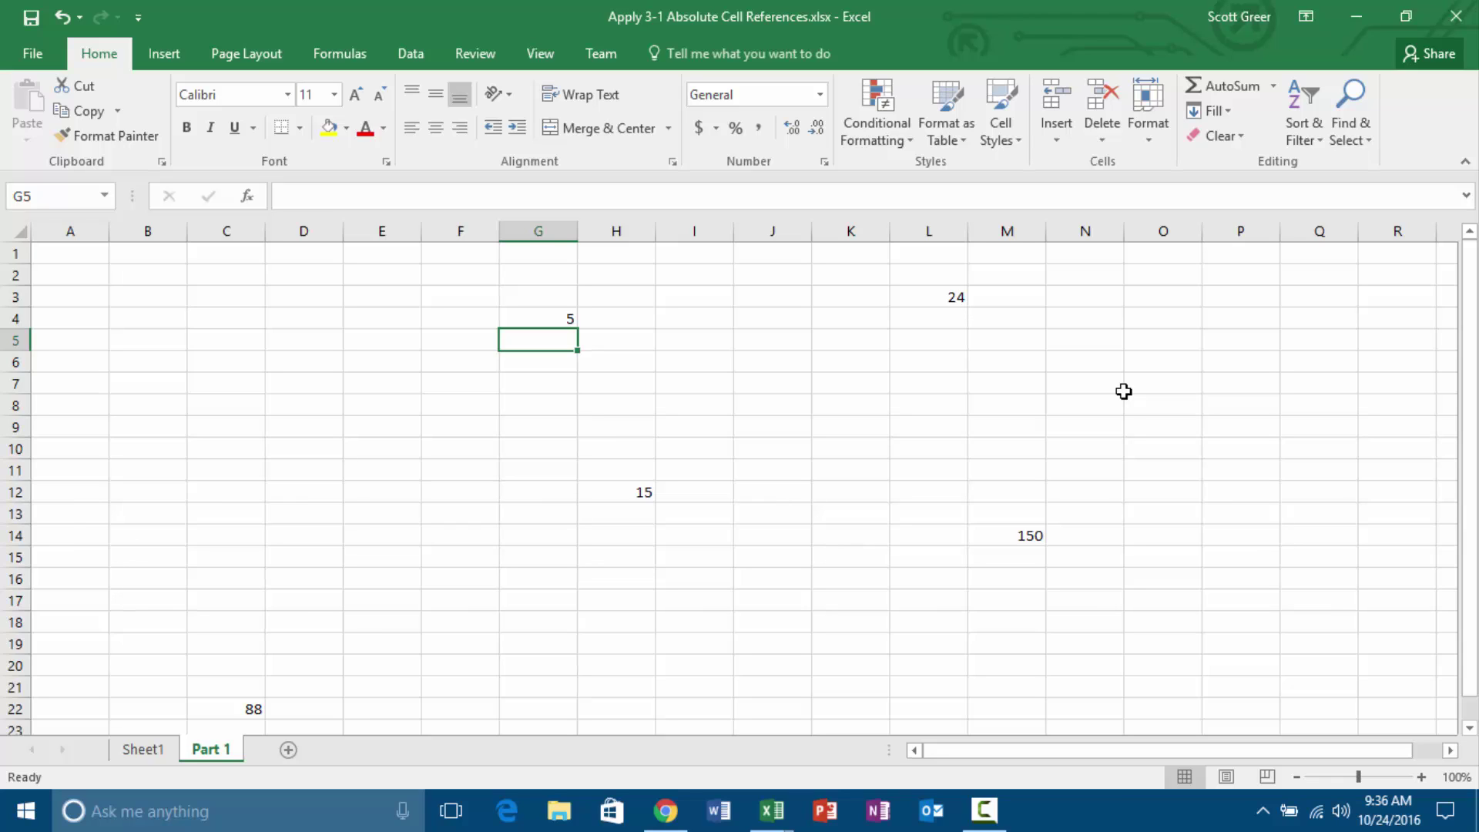
Enter 1 in cell A1 and 2 in cell A2 of the Part 1 sheet.
{"action": "key", "text": "ctrl+Home"}
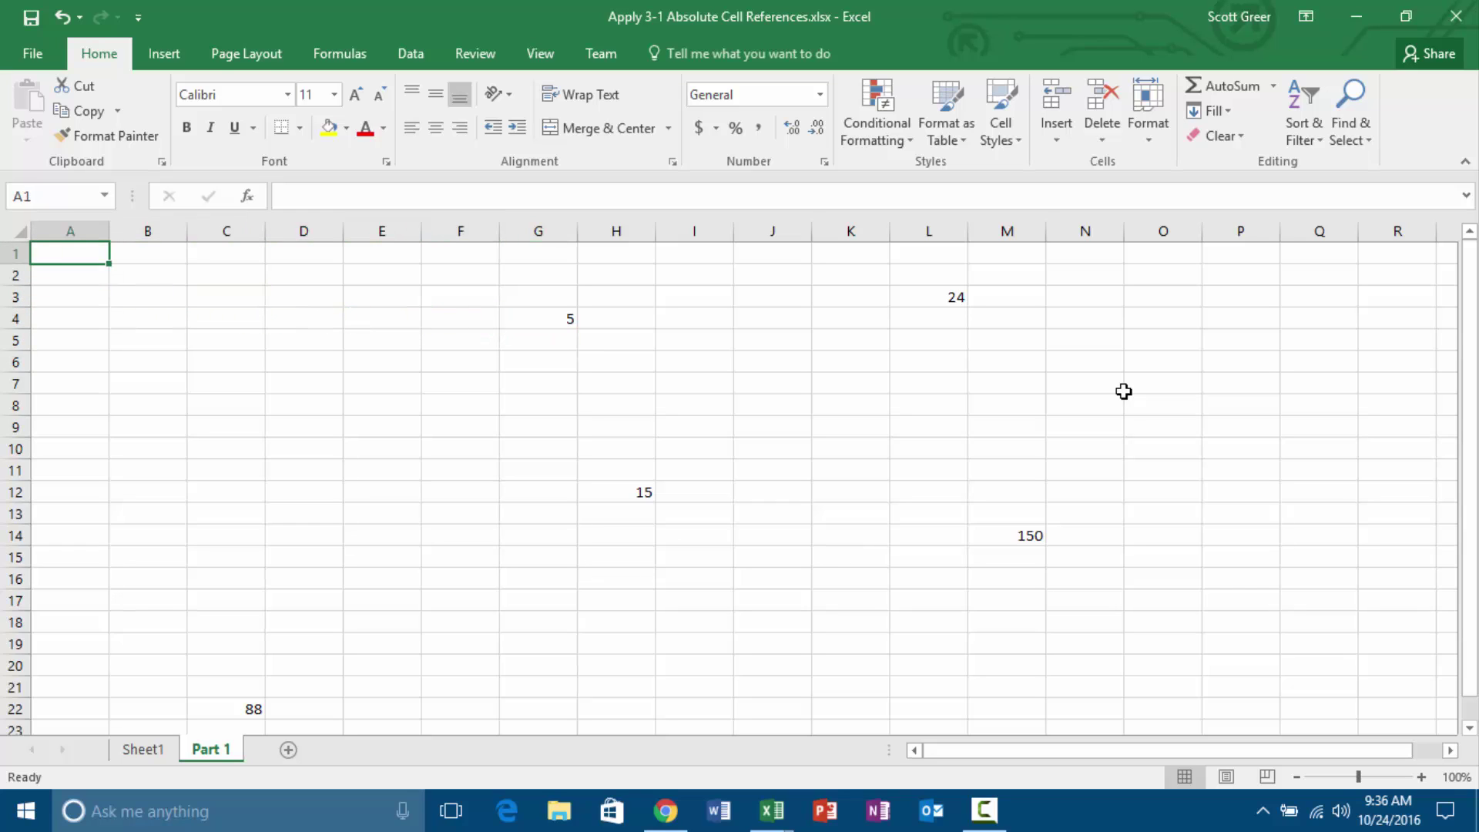
{"action": "type", "text": "1"}
{"action": "key", "text": "Return"}
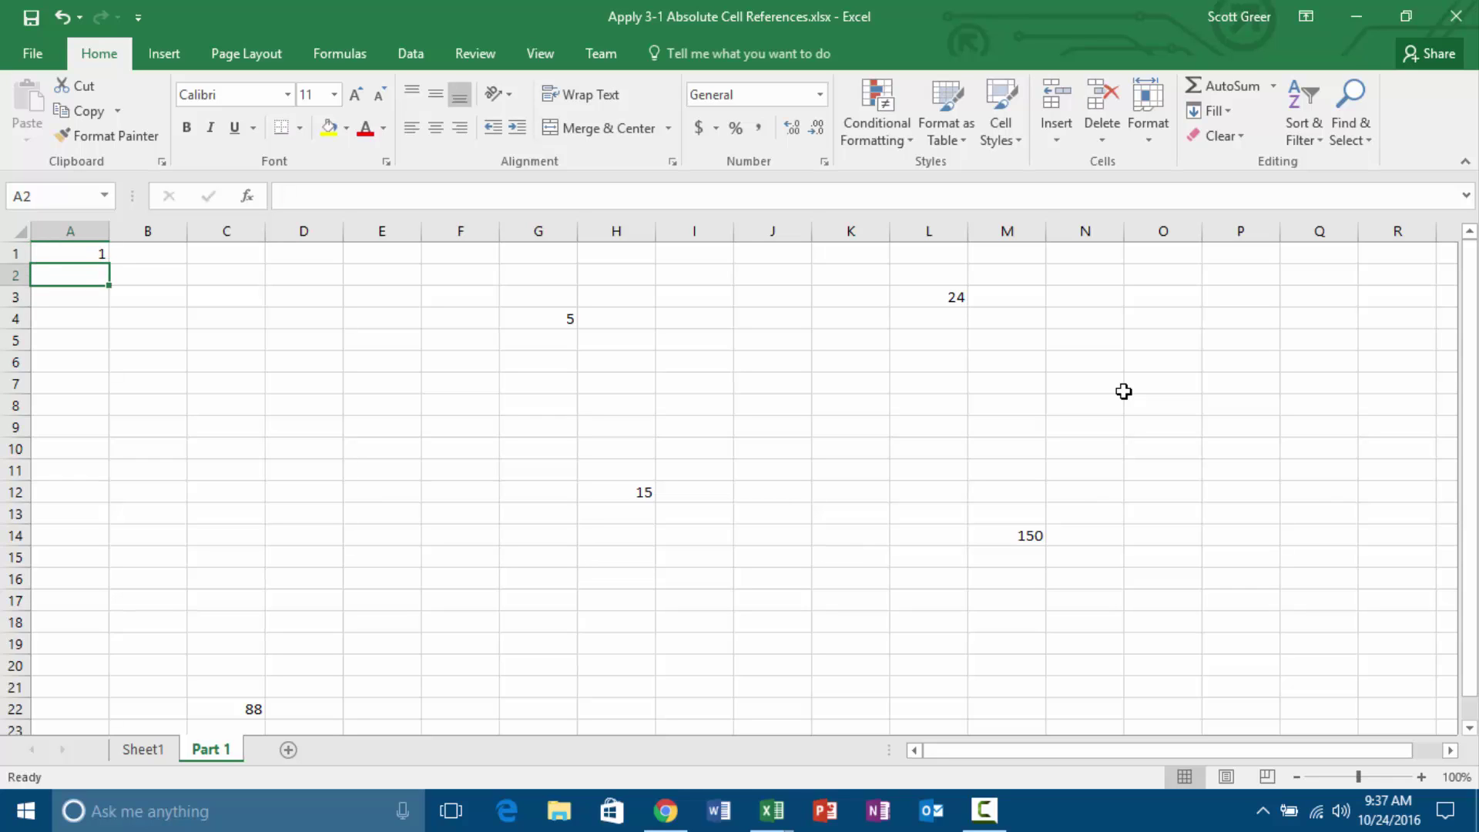
{"action": "type", "text": "2"}
{"action": "key", "text": "Return"}
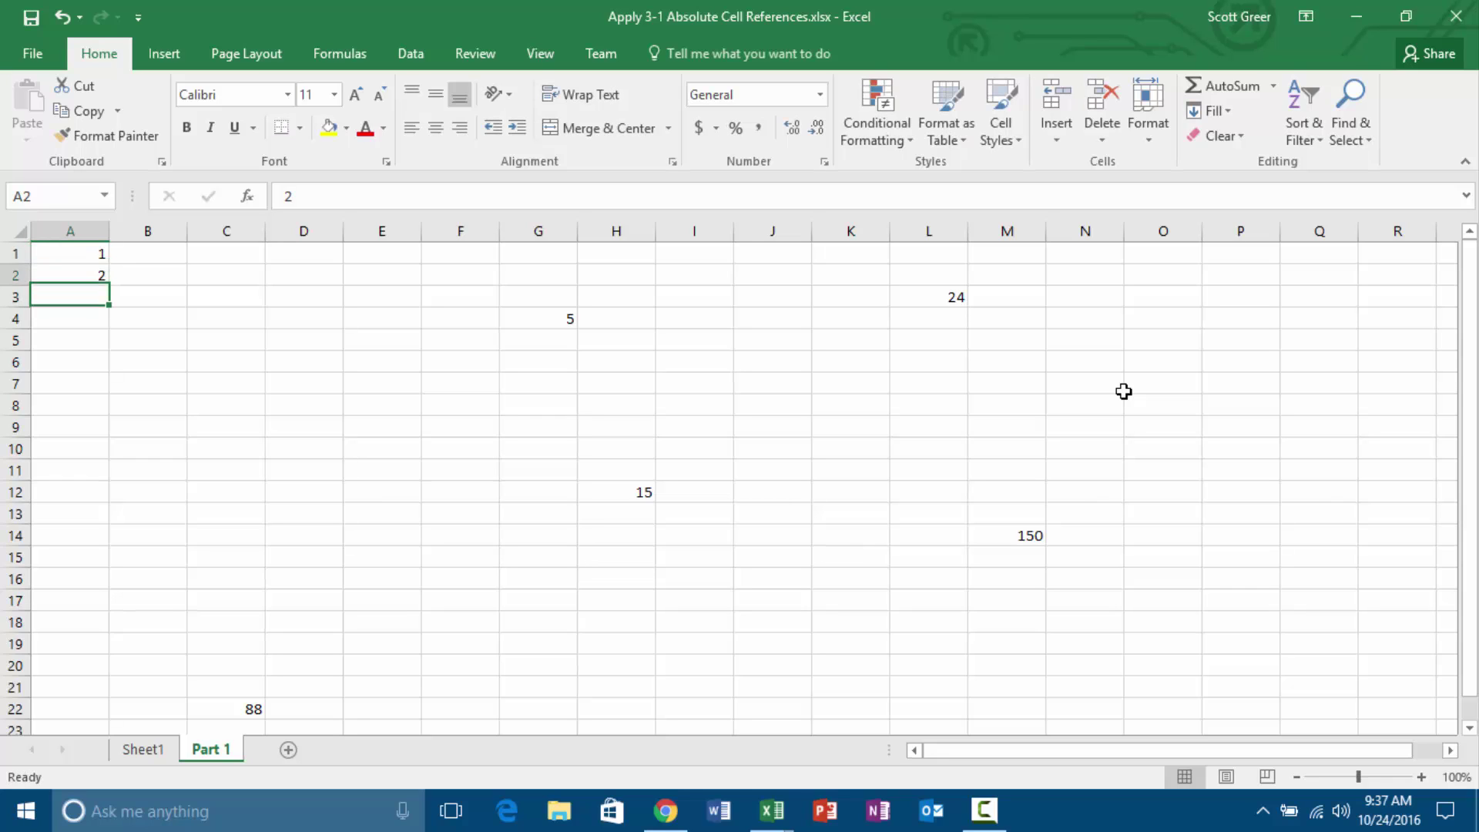
Extend the number series from cells A1:A2 down column A through cell A8.
{"action": "key", "text": "Up"}
{"action": "key", "text": "Up"}
{"action": "key", "text": "shift+Down"}
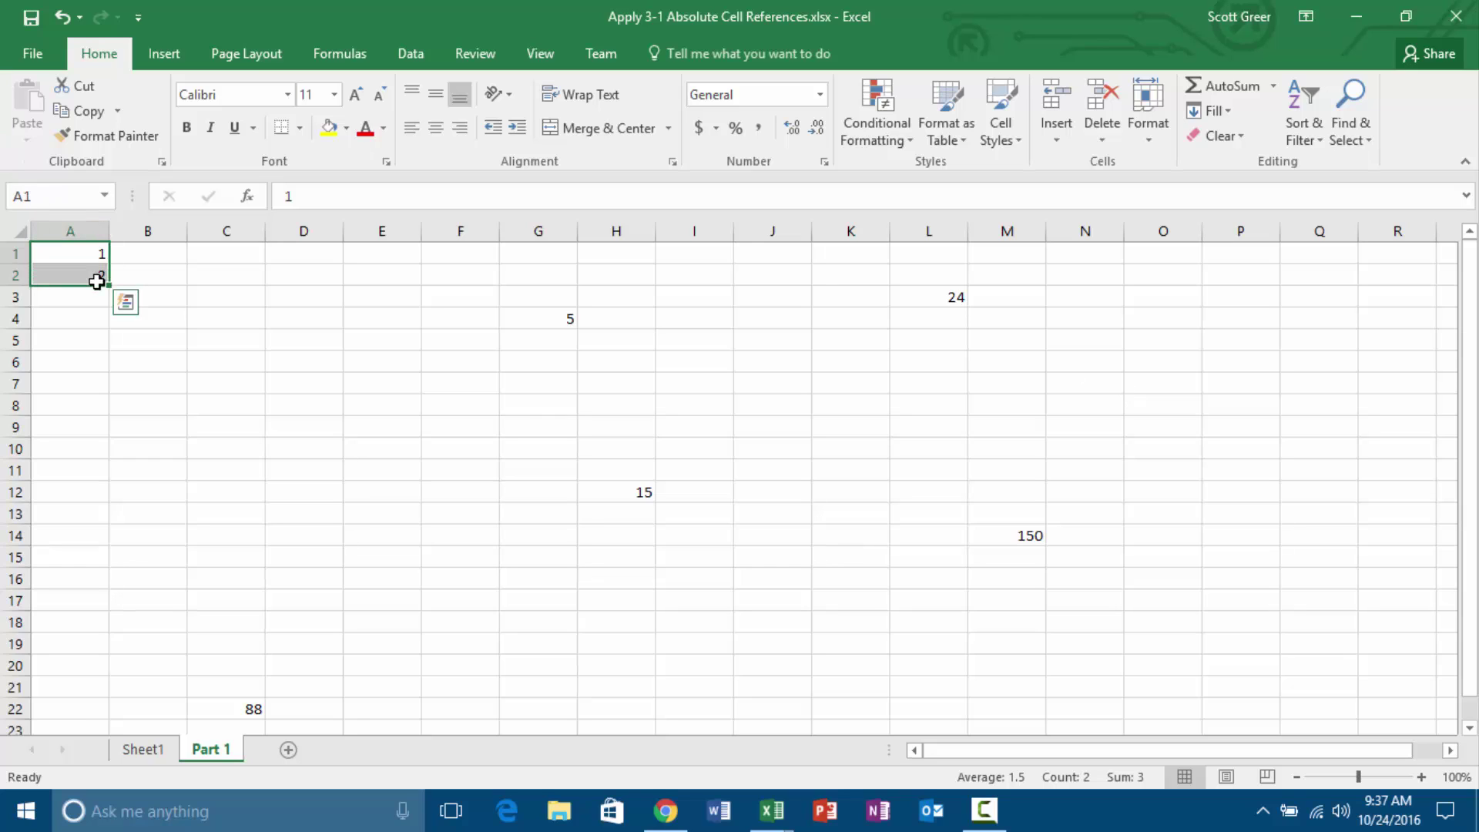
{"action": "left_click_drag", "start_coordinate": [110, 286], "coordinate": [99, 414]}
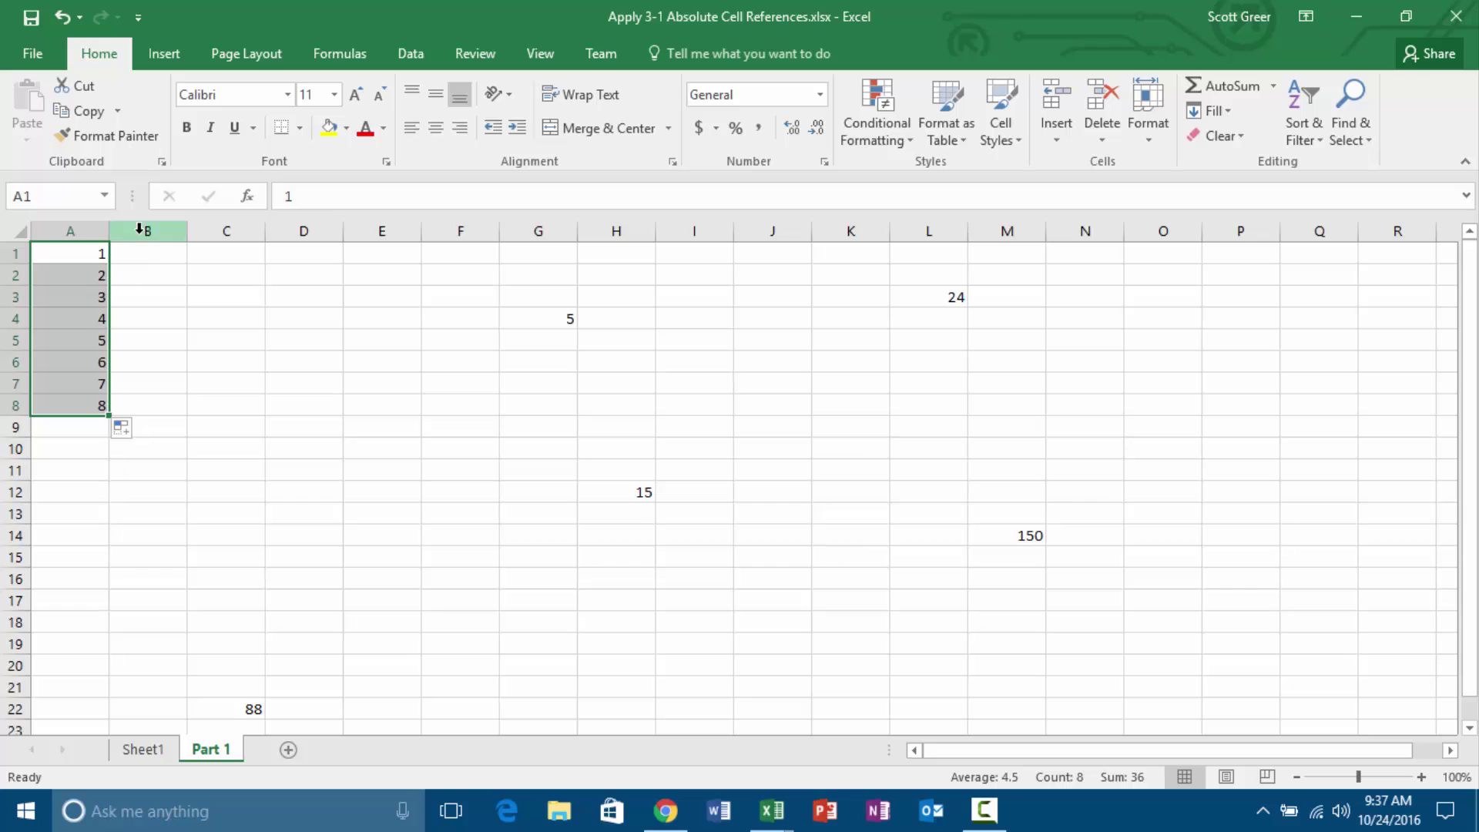
Enter the formula =IF(C2>H12,True,False) in cell B1 of the Part 1 sheet.
{"action": "left_click", "coordinate": [153, 257]}
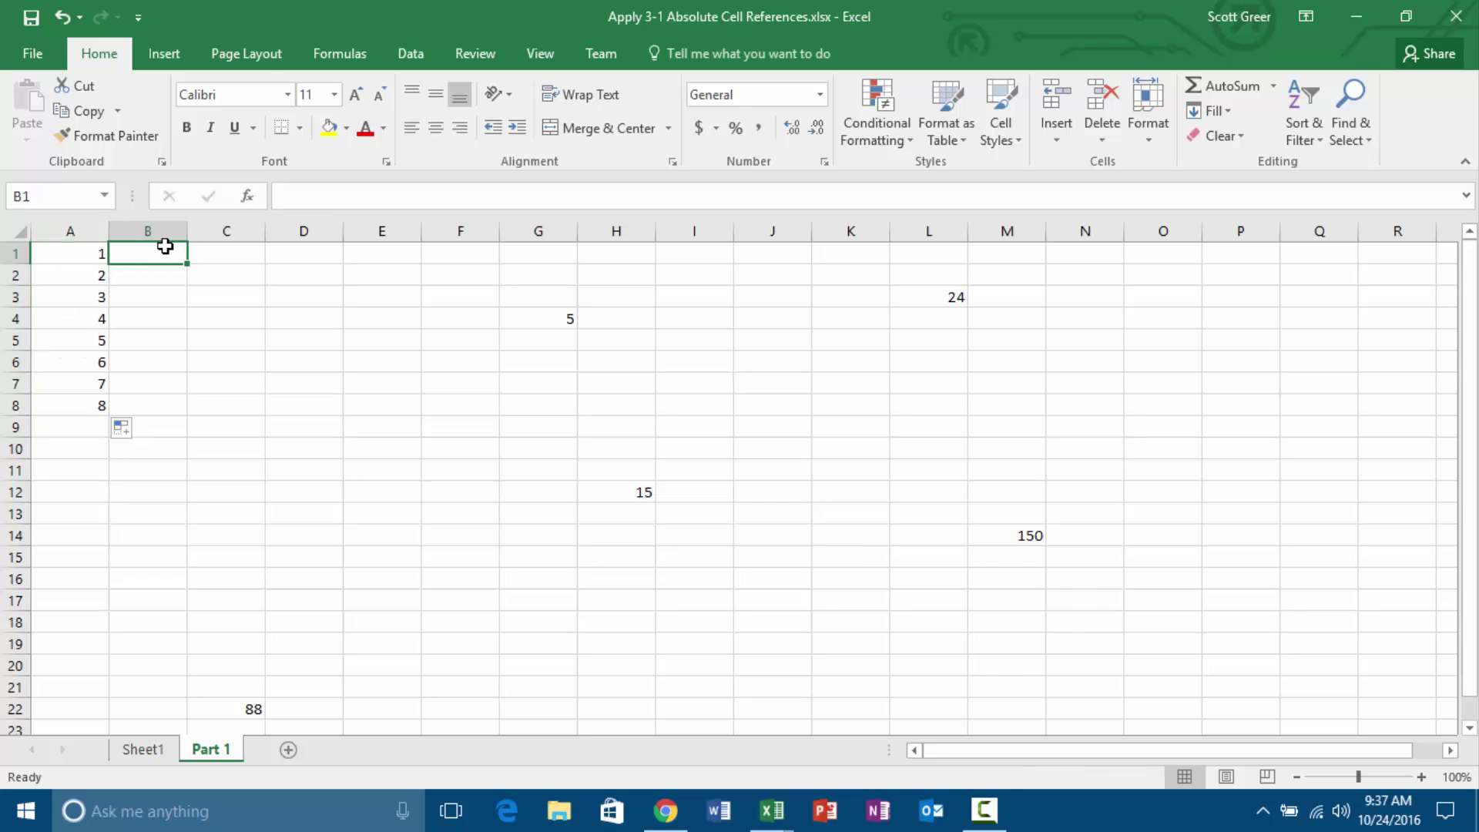
{"action": "type", "text": "=IF"}
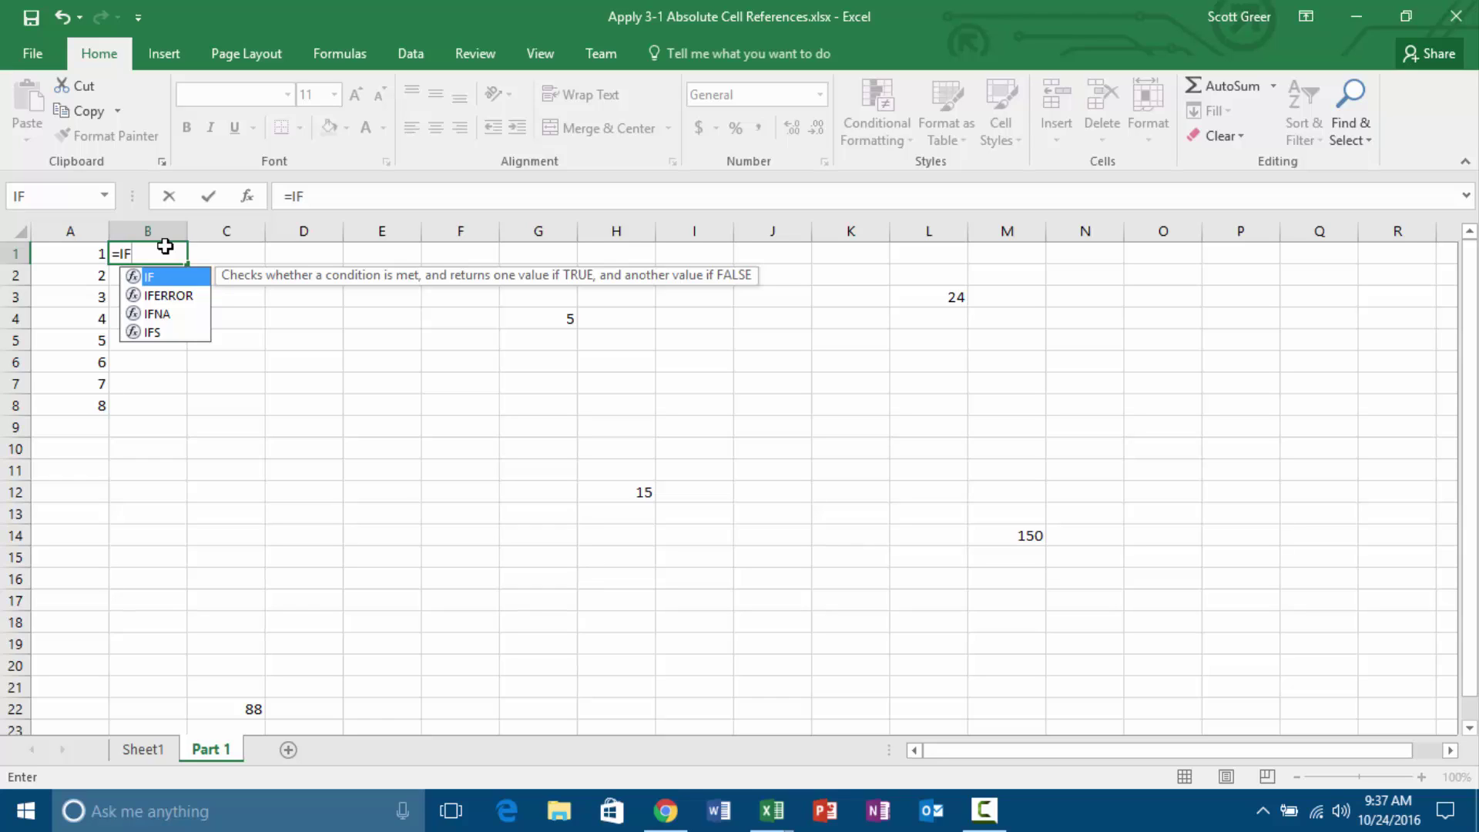
{"action": "type", "text": "("}
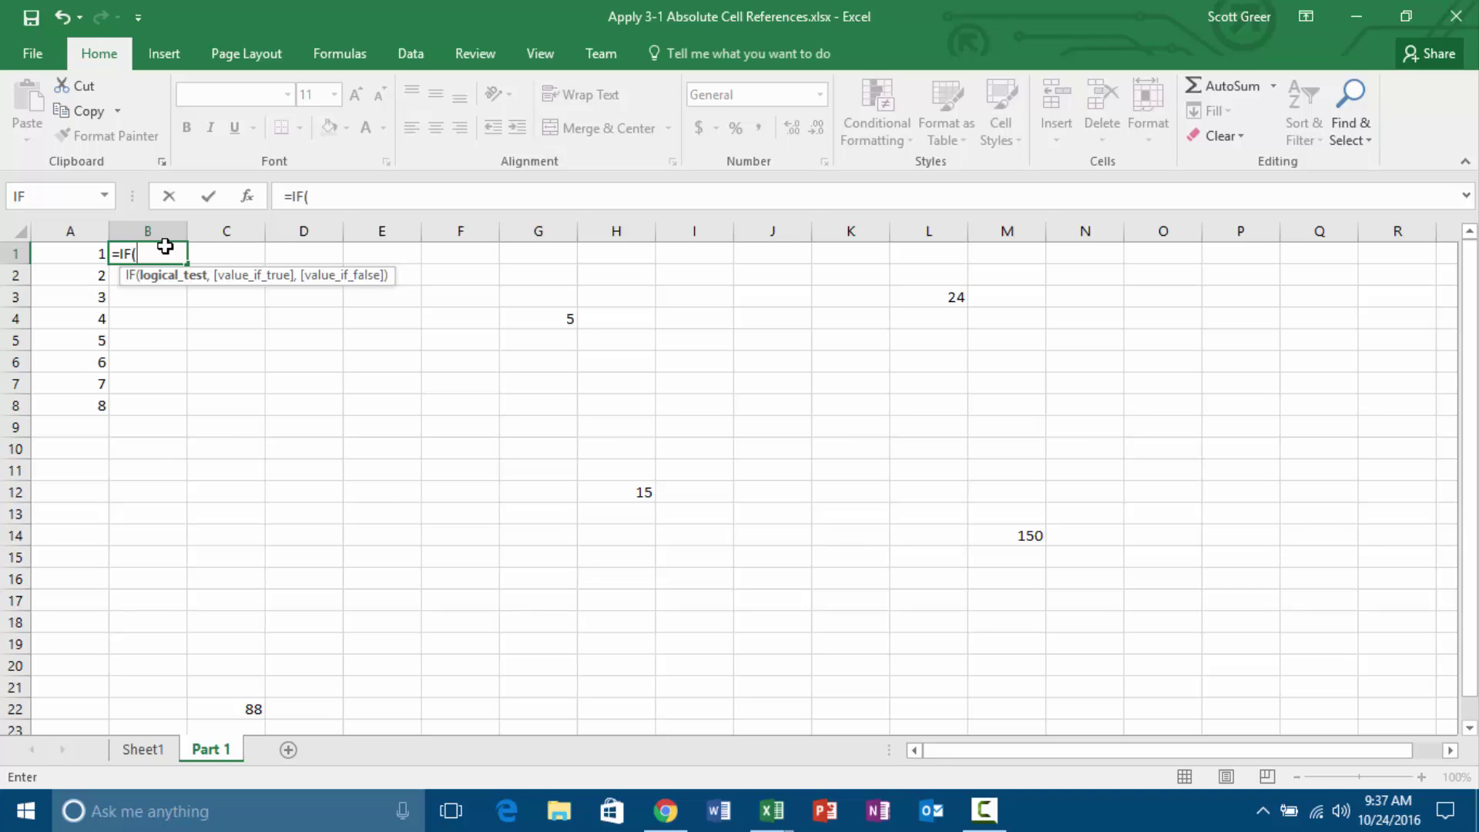
{"action": "type", "text": "C"}
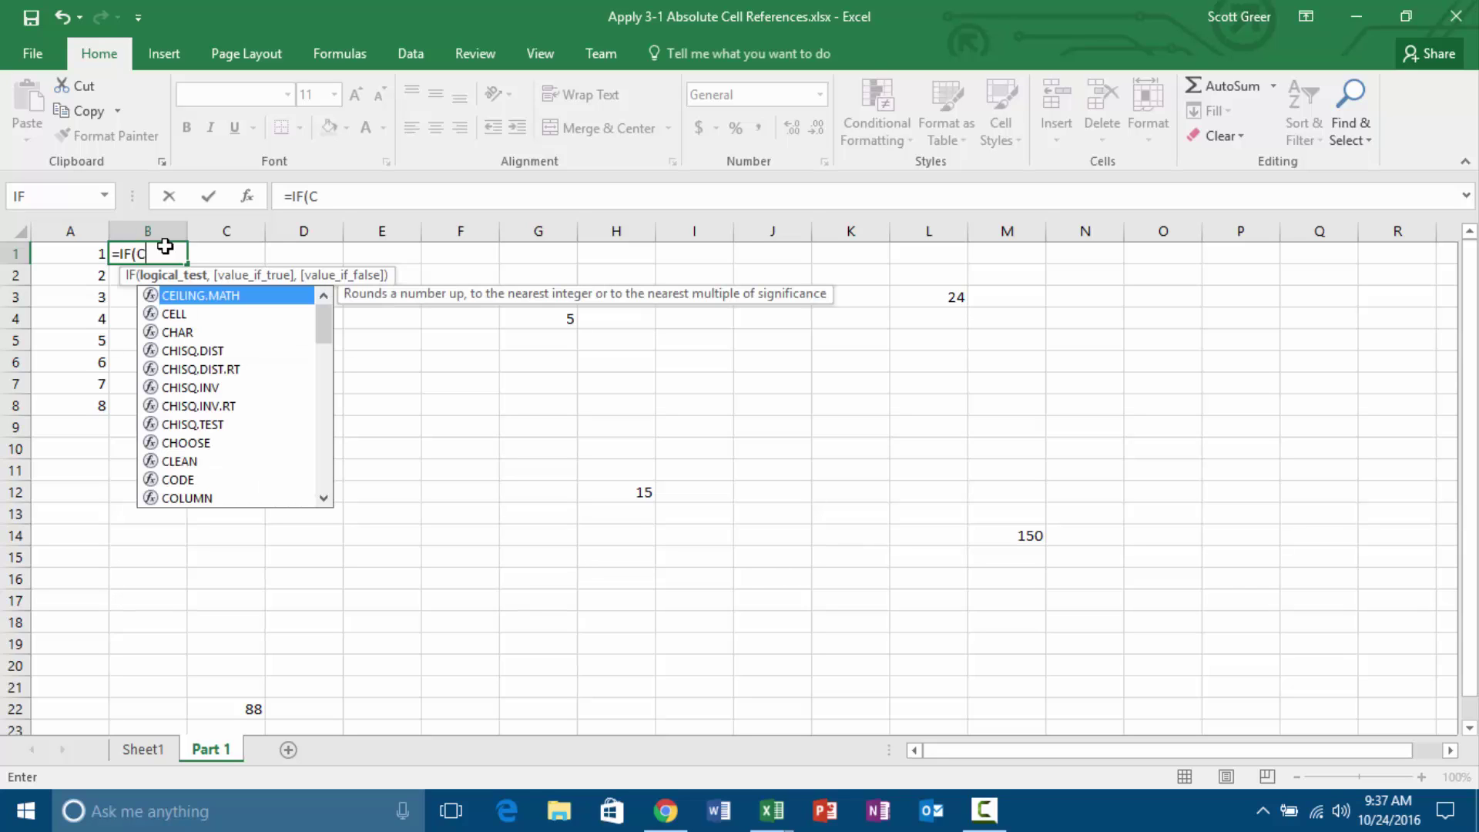
{"action": "type", "text": "2"}
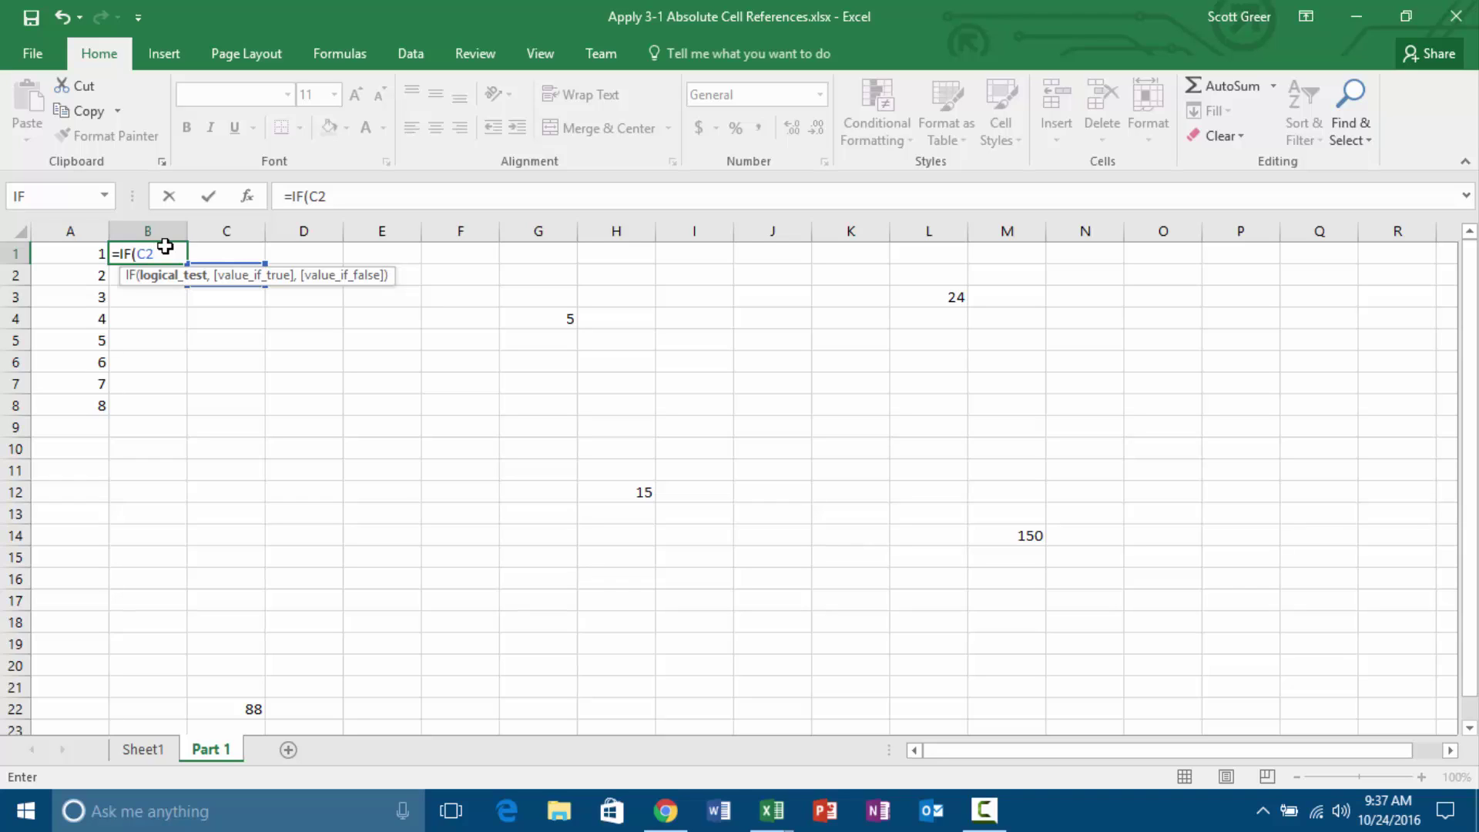
{"action": "type", "text": ">H12"}
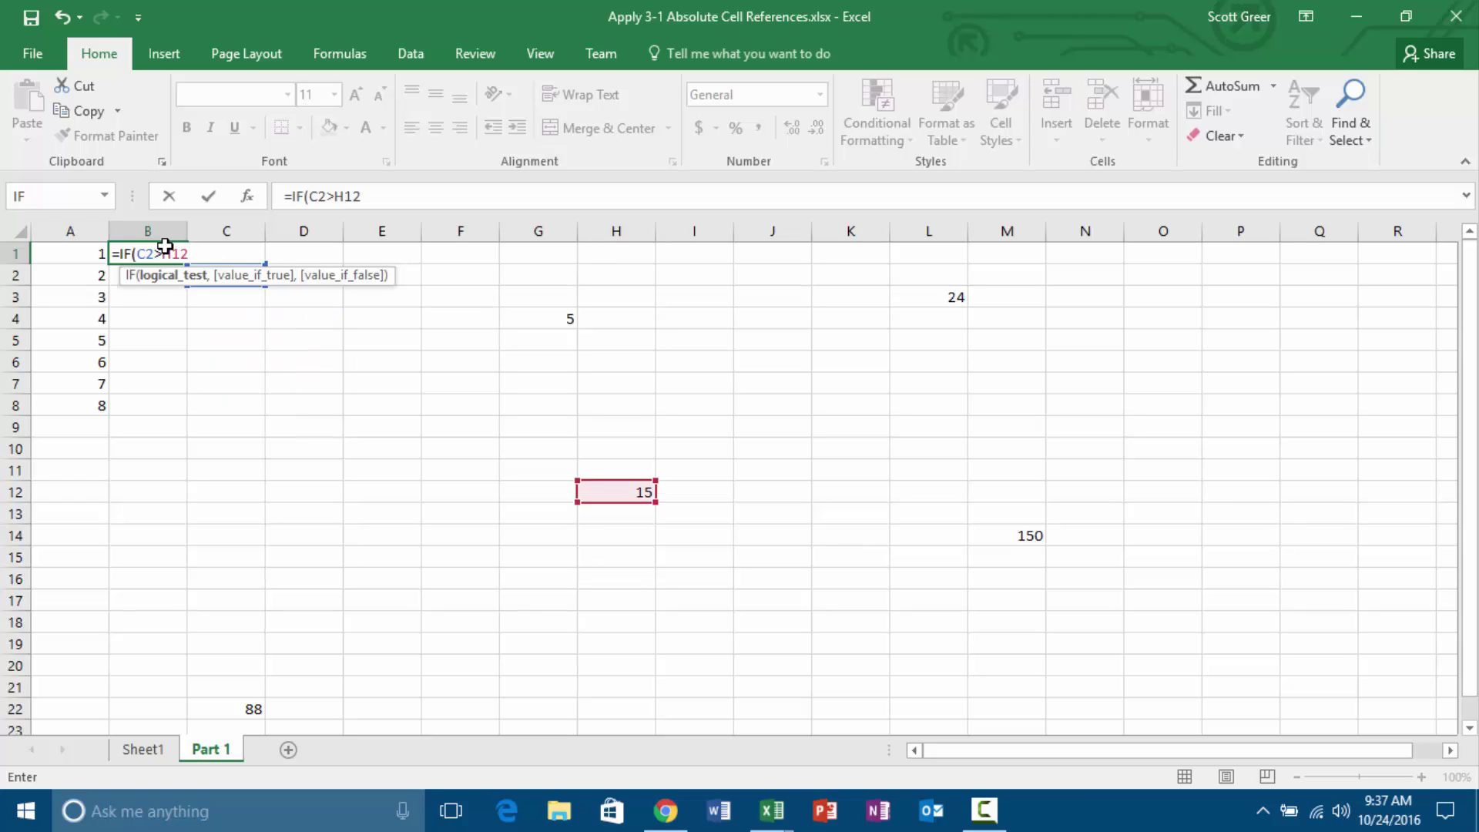
{"action": "type", "text": ","}
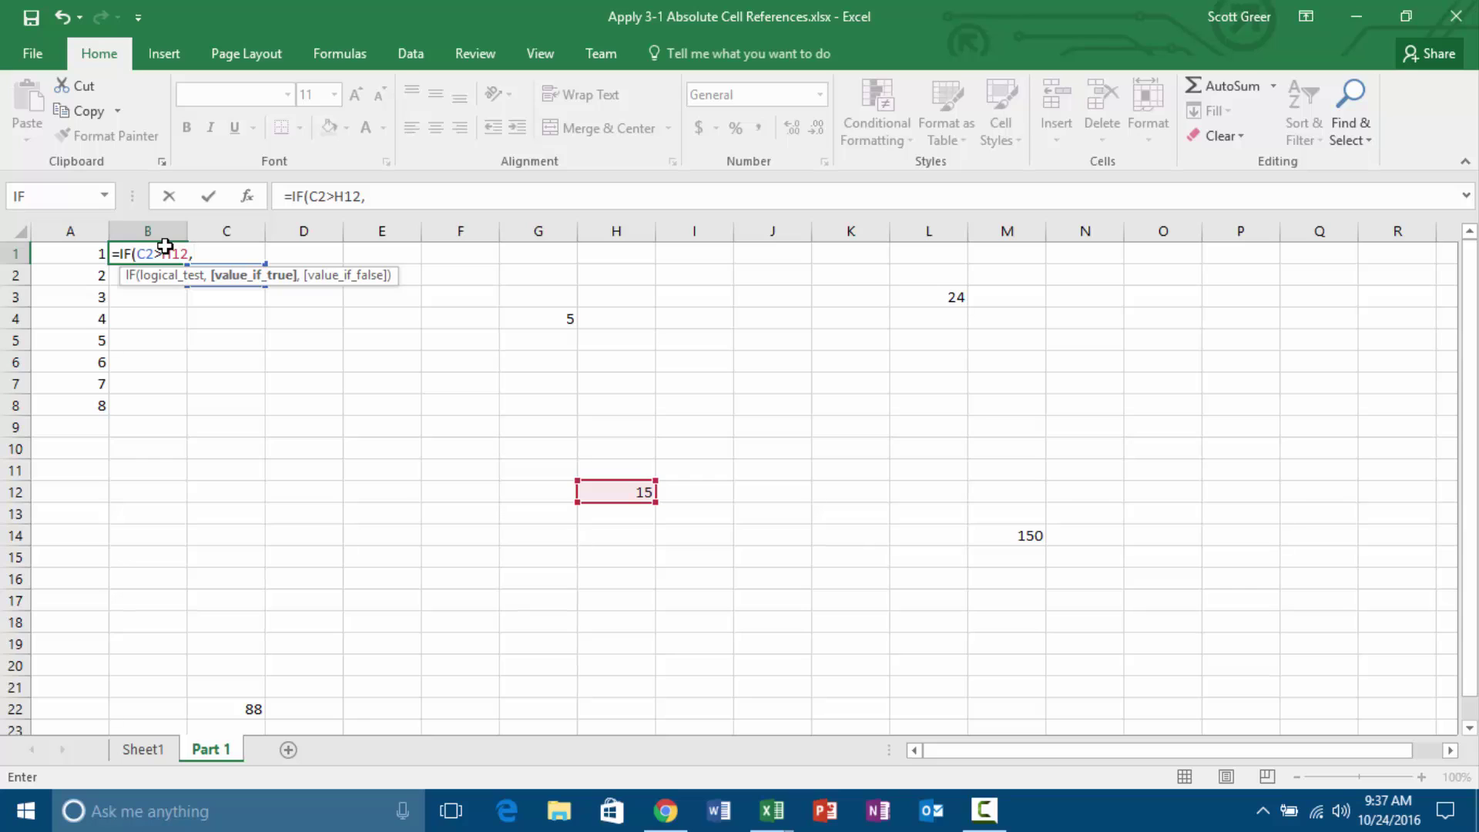
{"action": "type", "text": "Ture,Fa"}
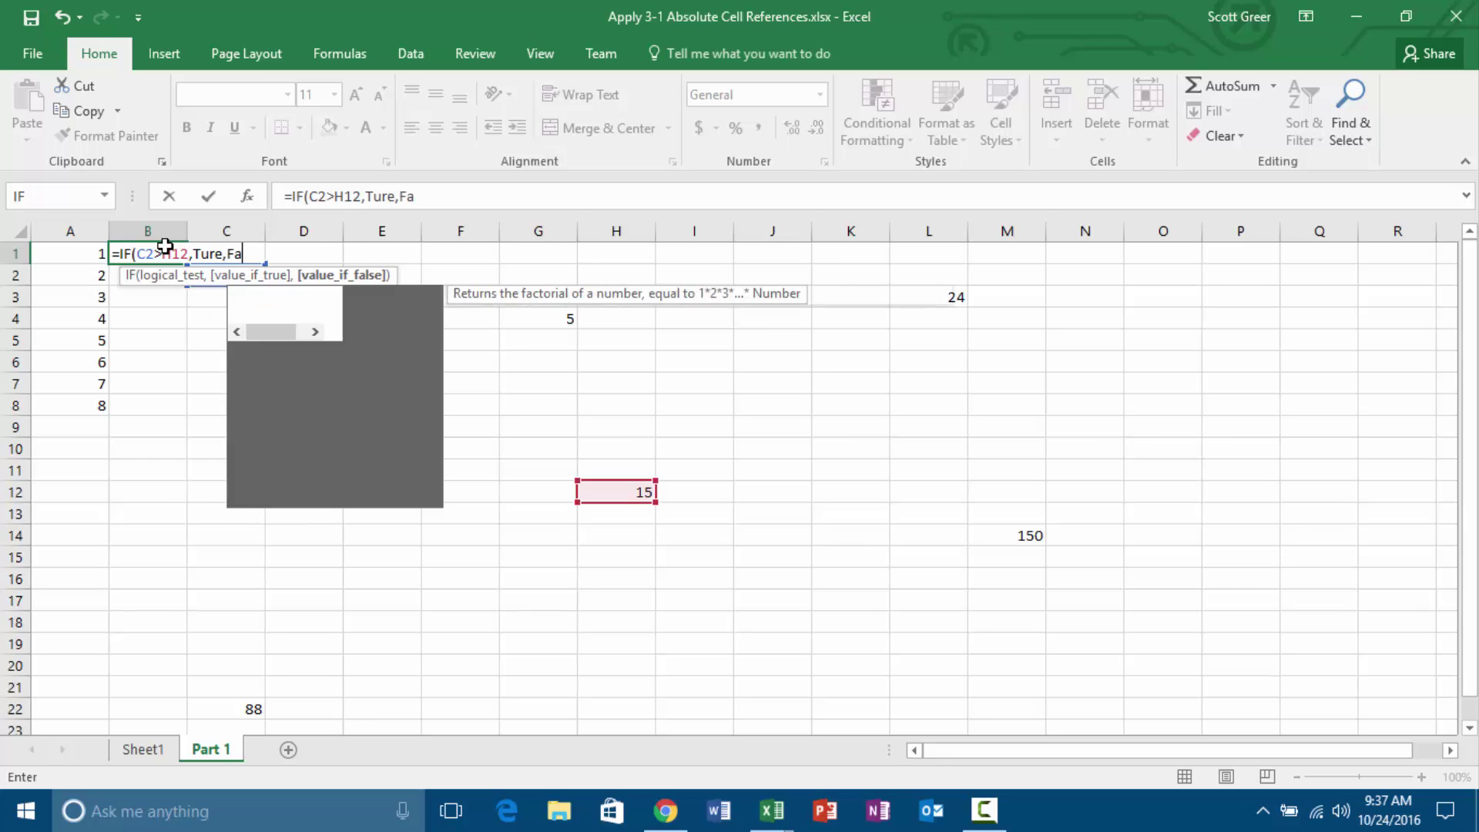
{"action": "key", "text": "BackSpace"}
{"action": "key", "text": "BackSpace"}
{"action": "key", "text": "BackSpace"}
{"action": "key", "text": "BackSpace"}
{"action": "key", "text": "BackSpace"}
{"action": "key", "text": "BackSpace"}
{"action": "type", "text": "rue,"}
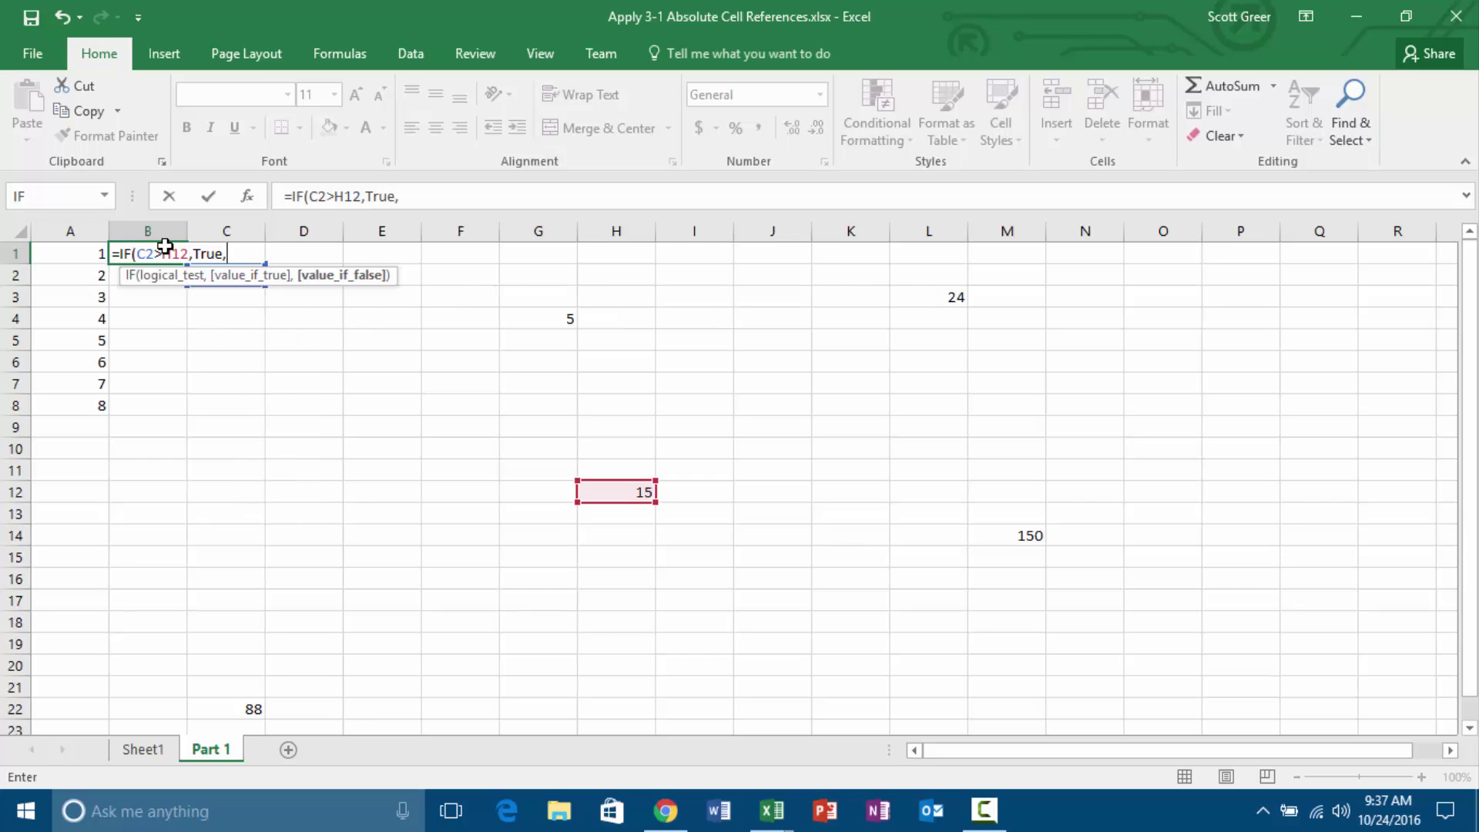
{"action": "type", "text": "False"}
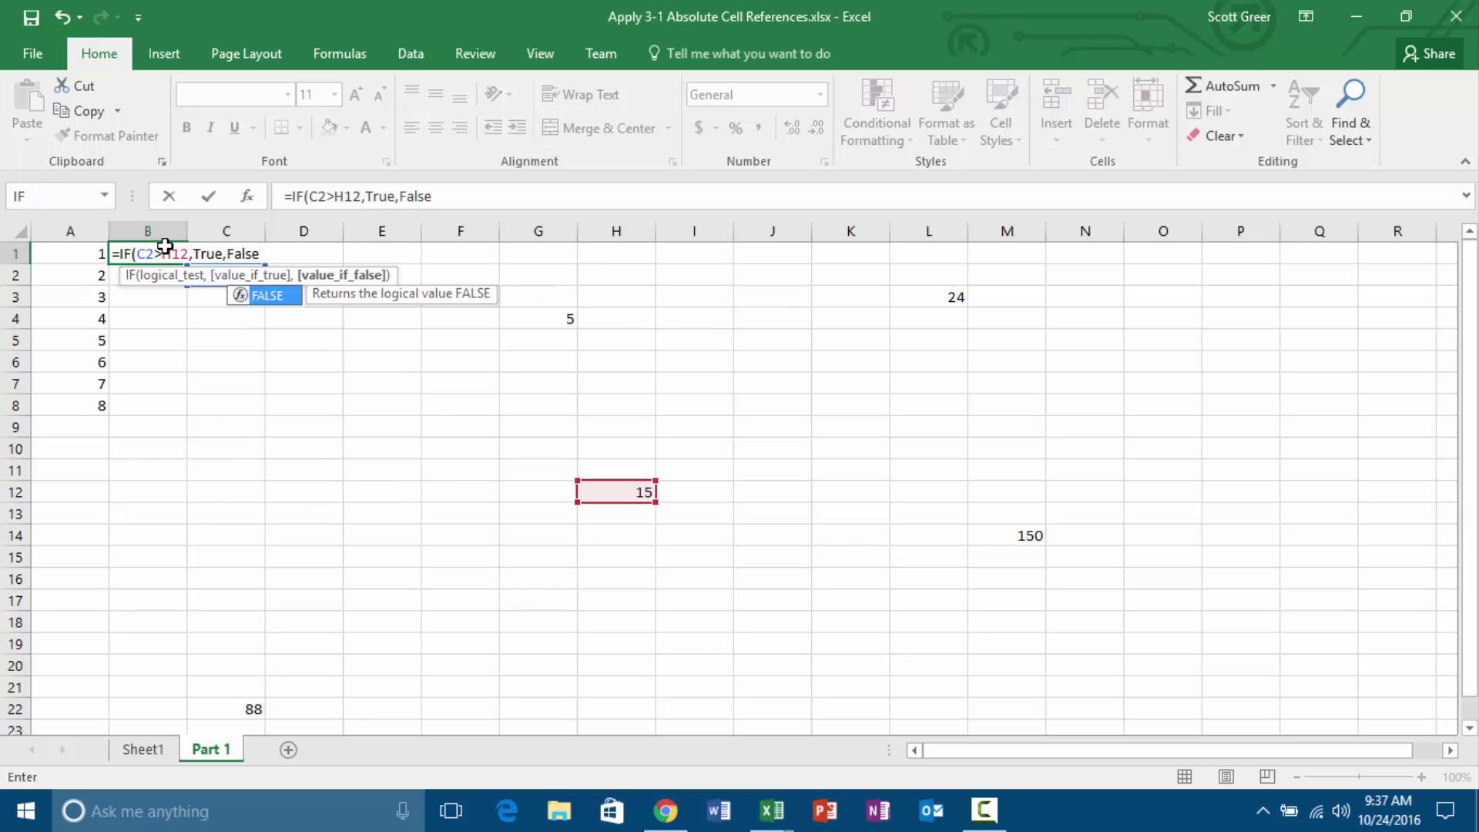
{"action": "type", "text": ")"}
{"action": "key", "text": "Return"}
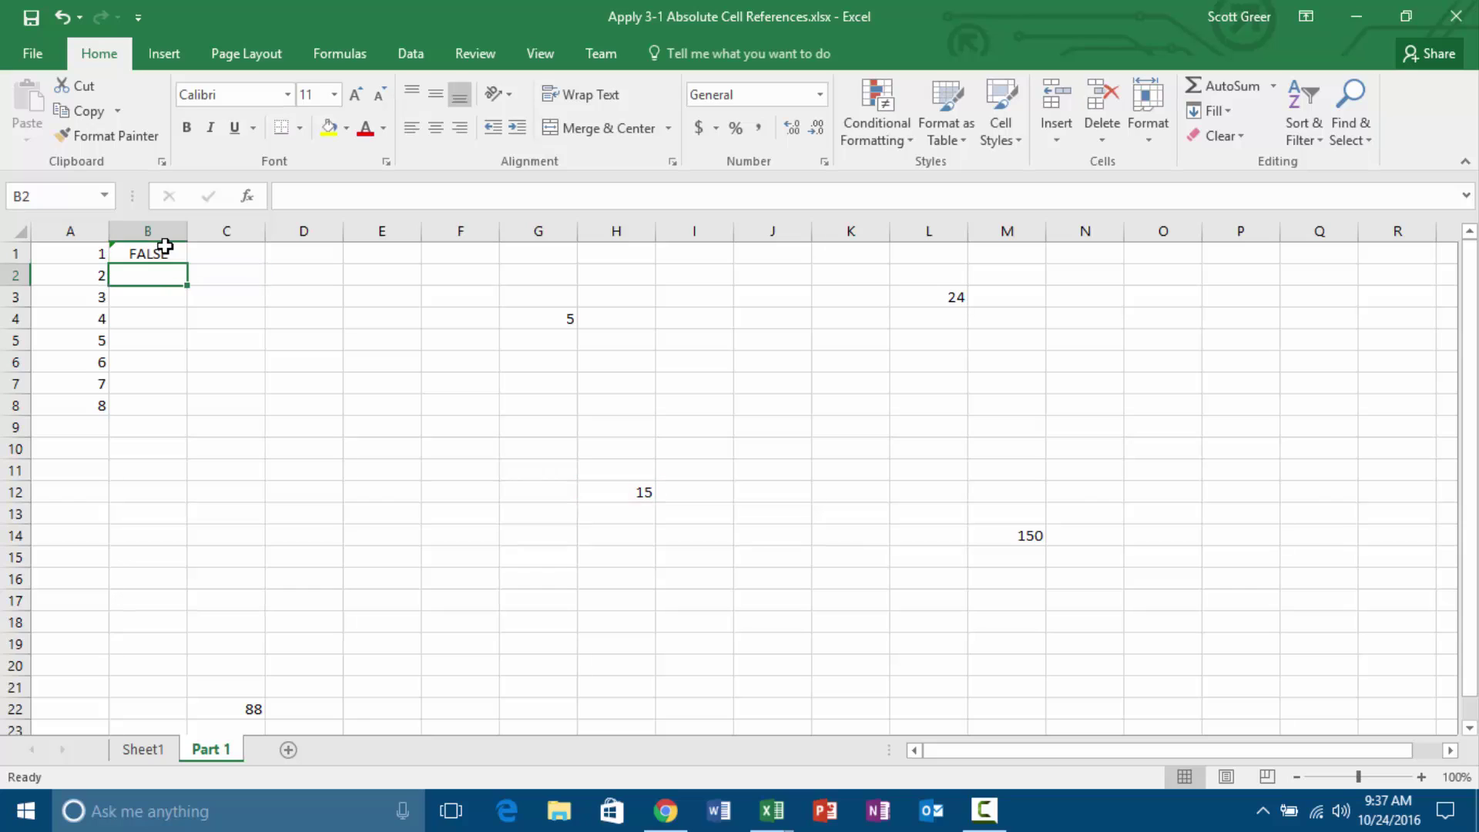
Enter 88 in cell C2 and clear the misplaced value from cell C22.
{"action": "key", "text": "Right"}
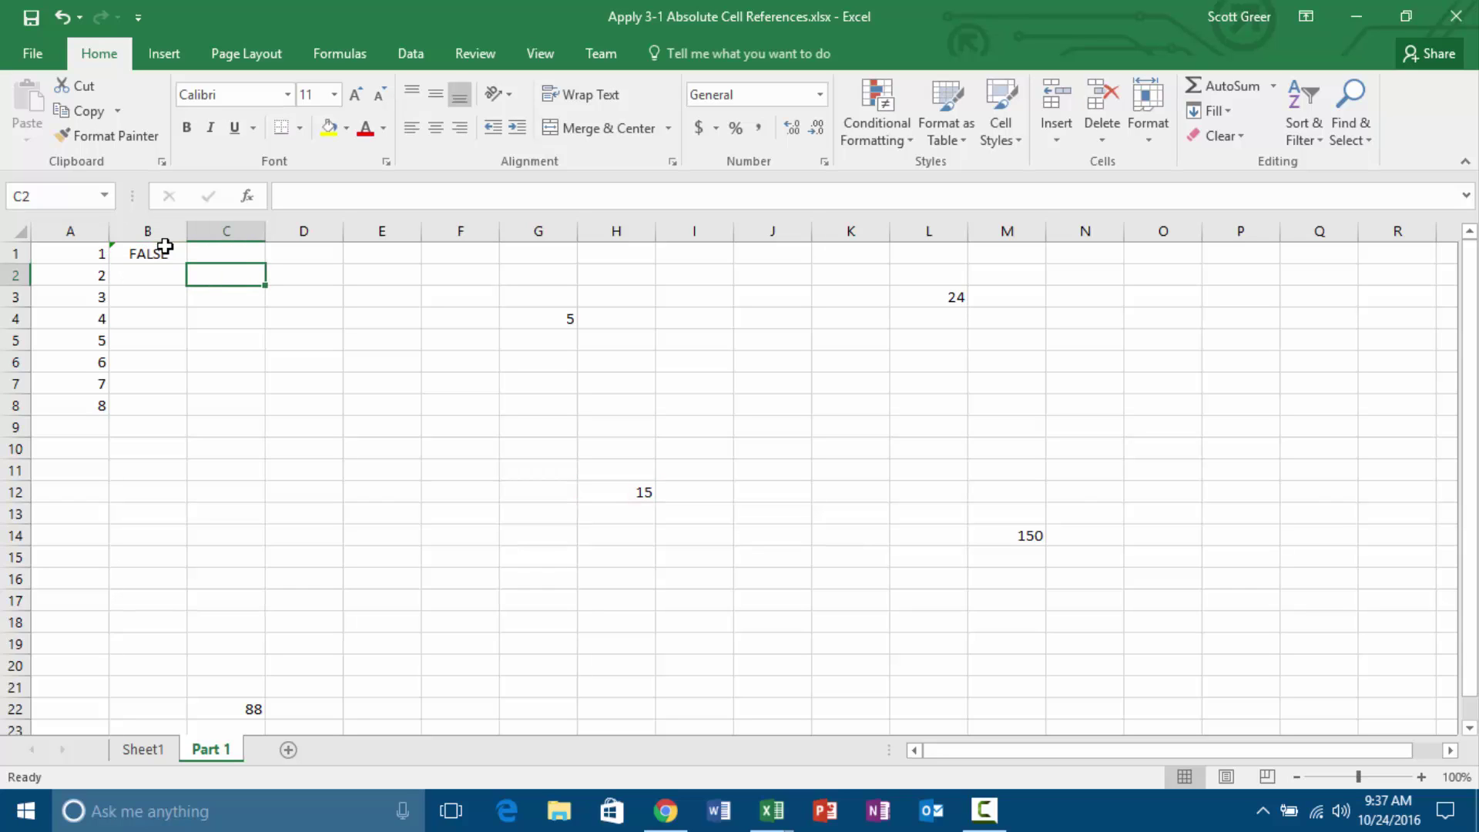
{"action": "type", "text": "88"}
{"action": "key", "text": "Return"}
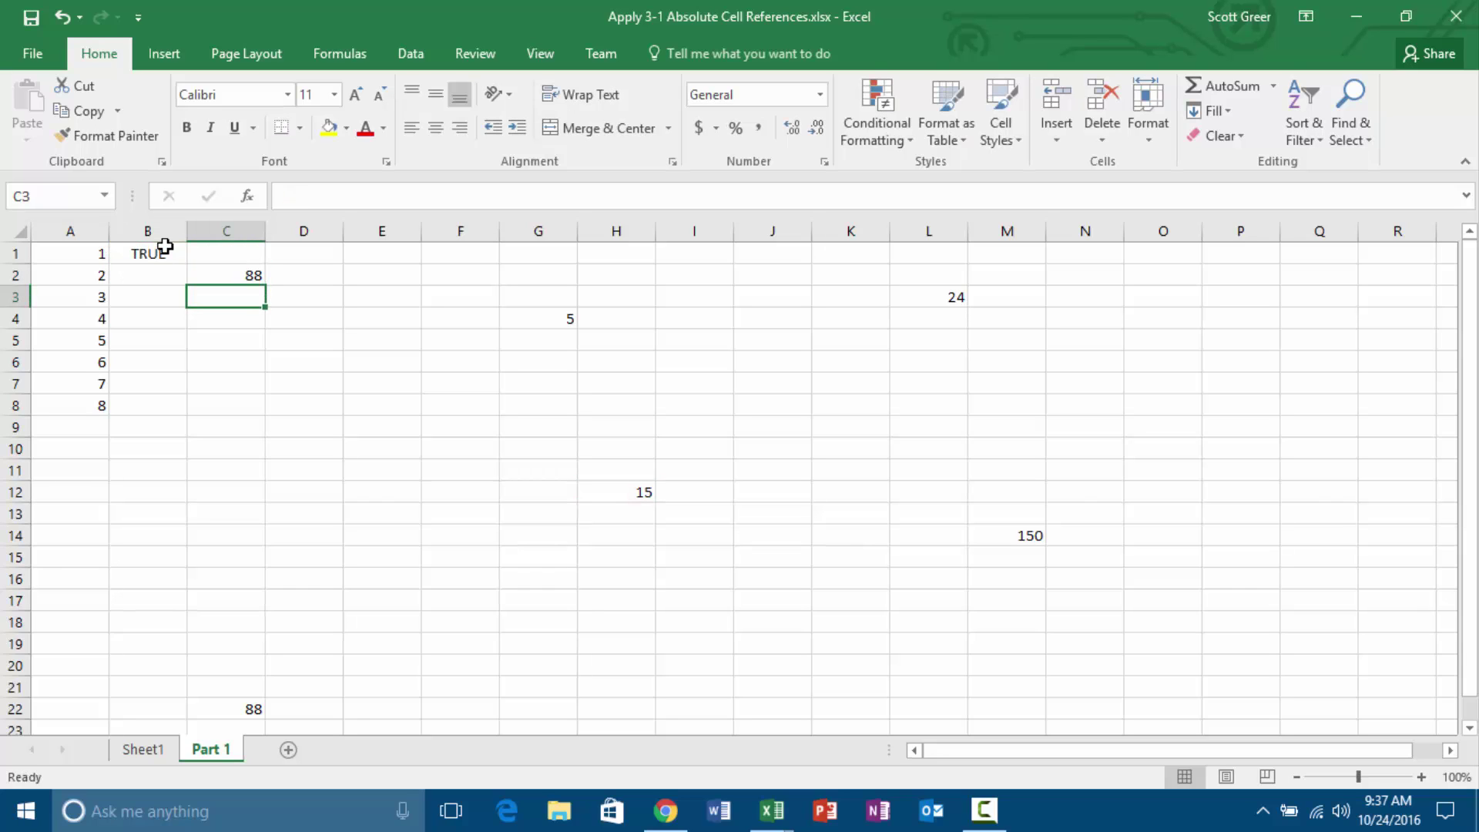
{"action": "key", "text": "Down"}
{"action": "key", "text": "Down"}
{"action": "key", "text": "Down"}
{"action": "key", "text": "Down"}
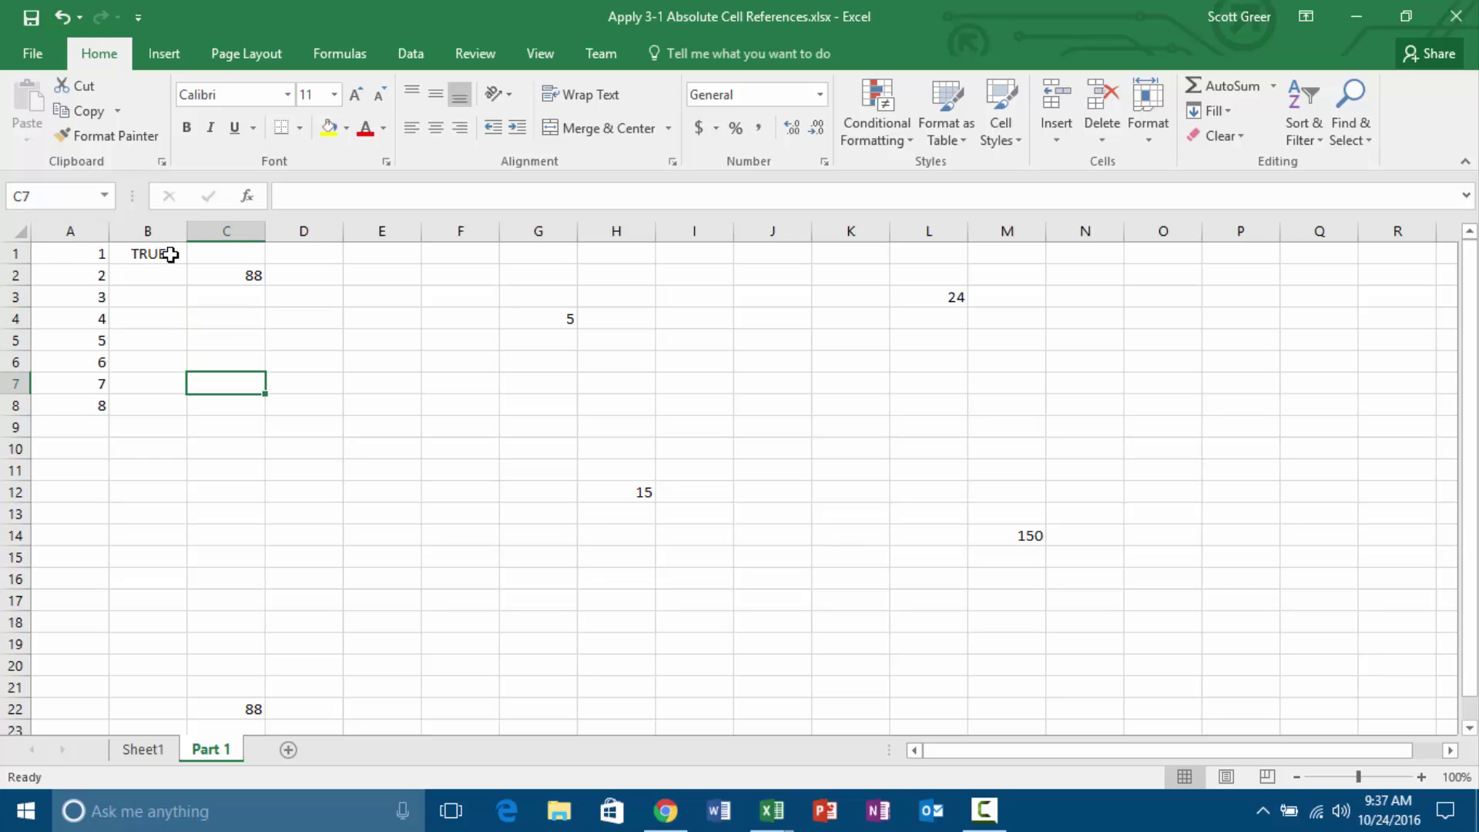
{"action": "left_click", "coordinate": [252, 708]}
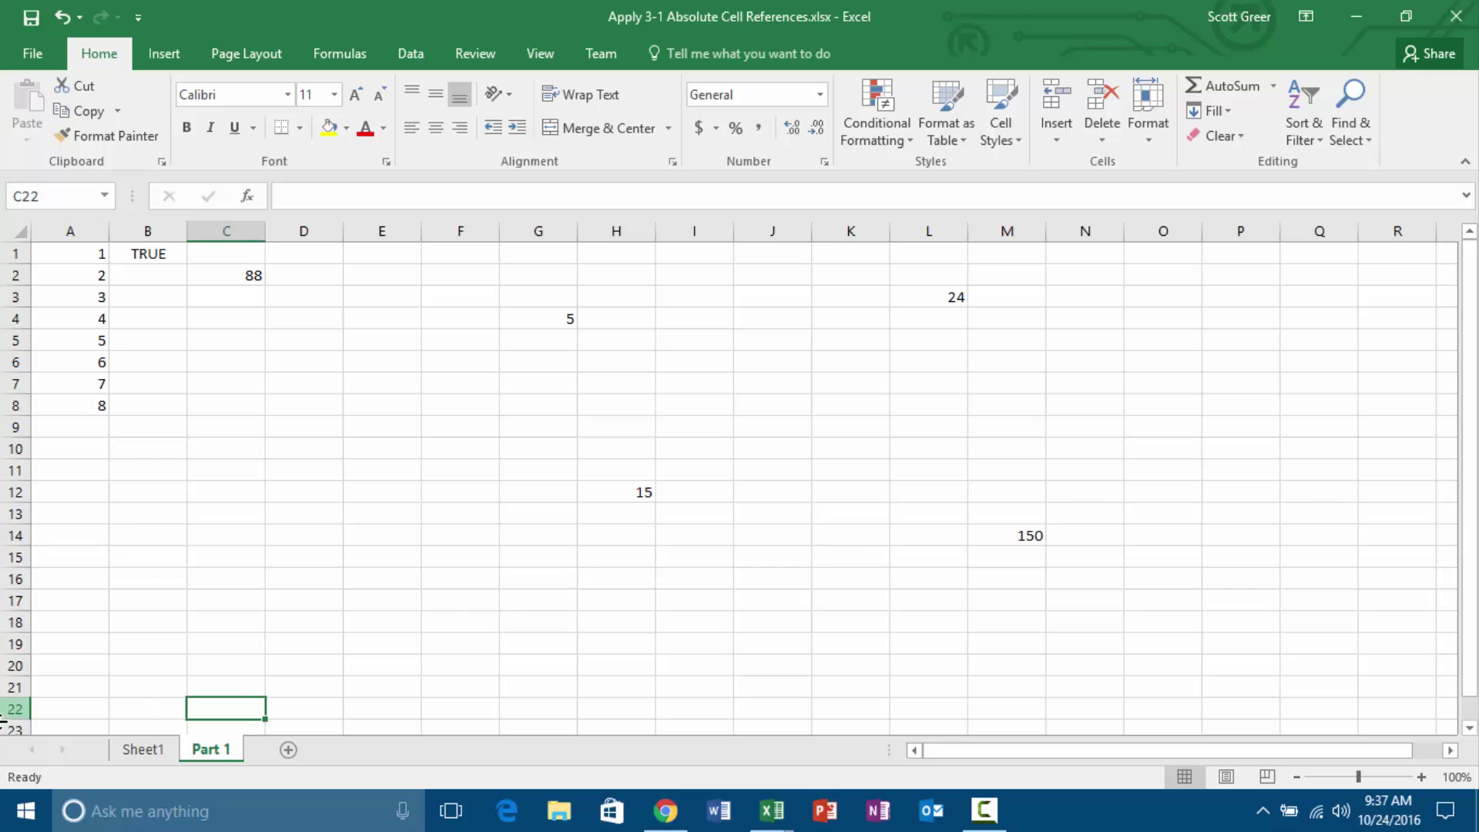
Review the value in cell C2 and the cells referenced by the IF formula in cell B1.
{"action": "left_click", "coordinate": [247, 273]}
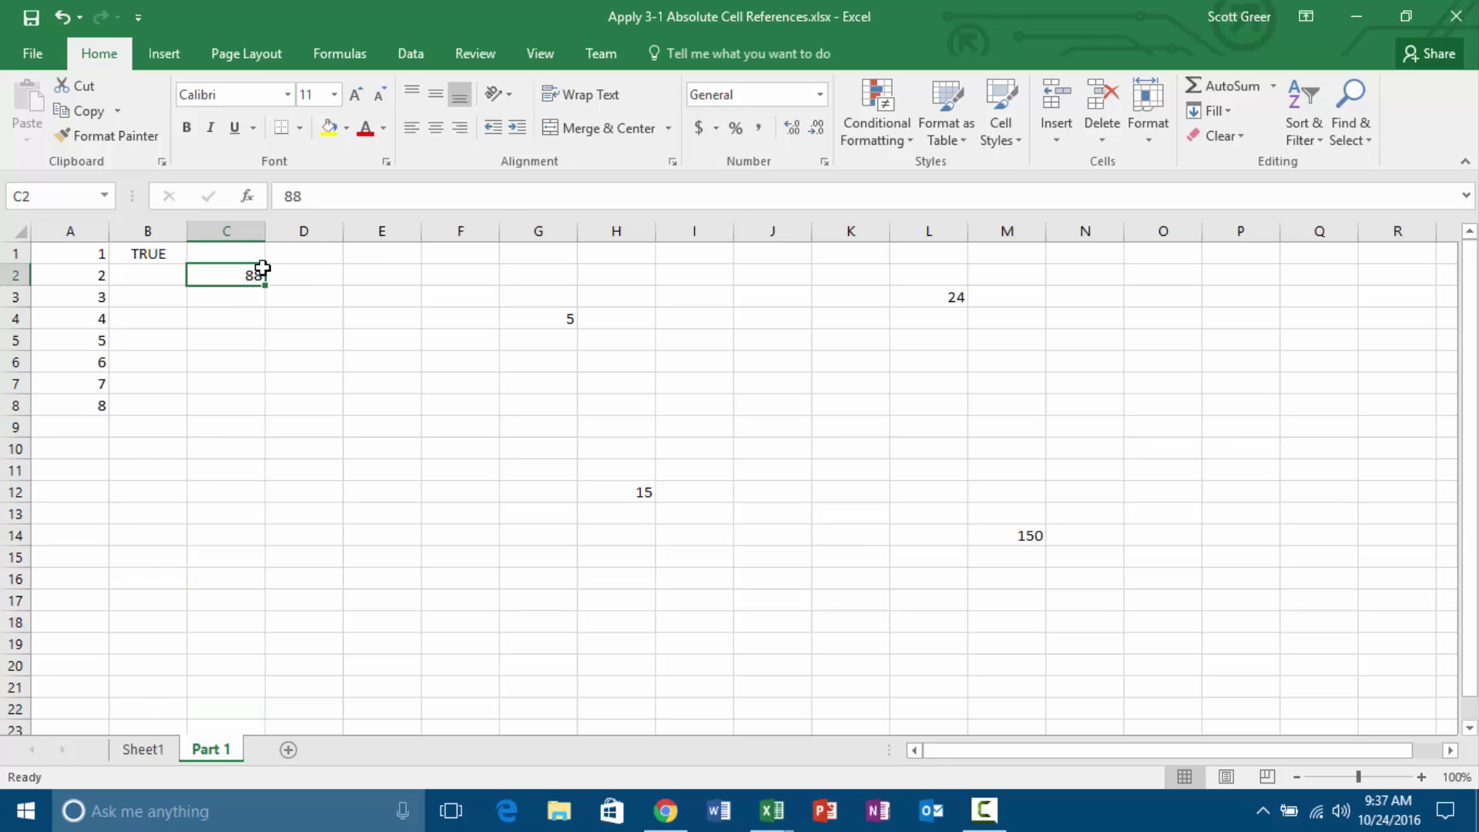
{"action": "left_click", "coordinate": [179, 252]}
{"action": "left_click", "coordinate": [361, 196]}
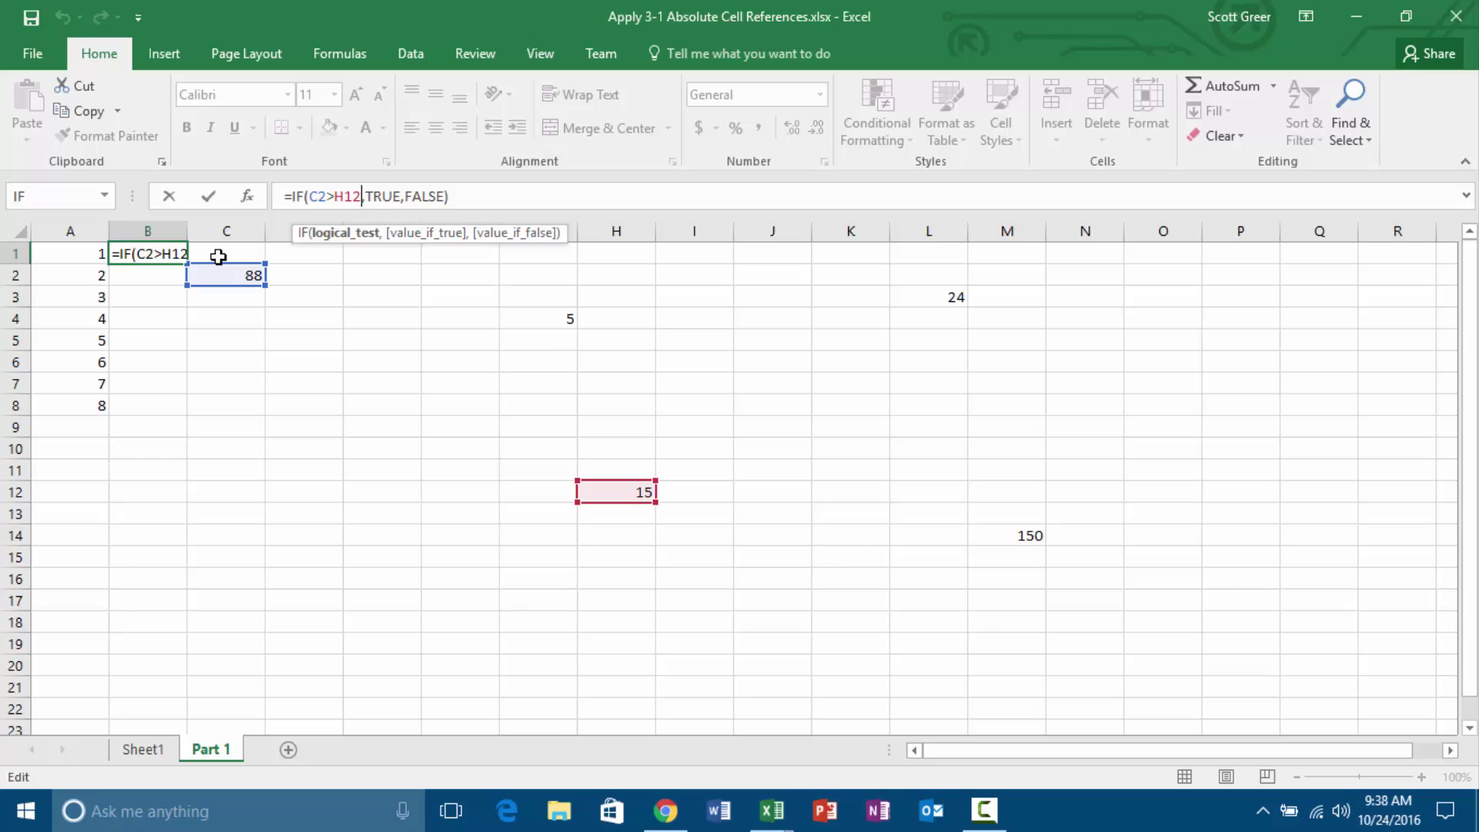
{"action": "key", "text": "Return"}
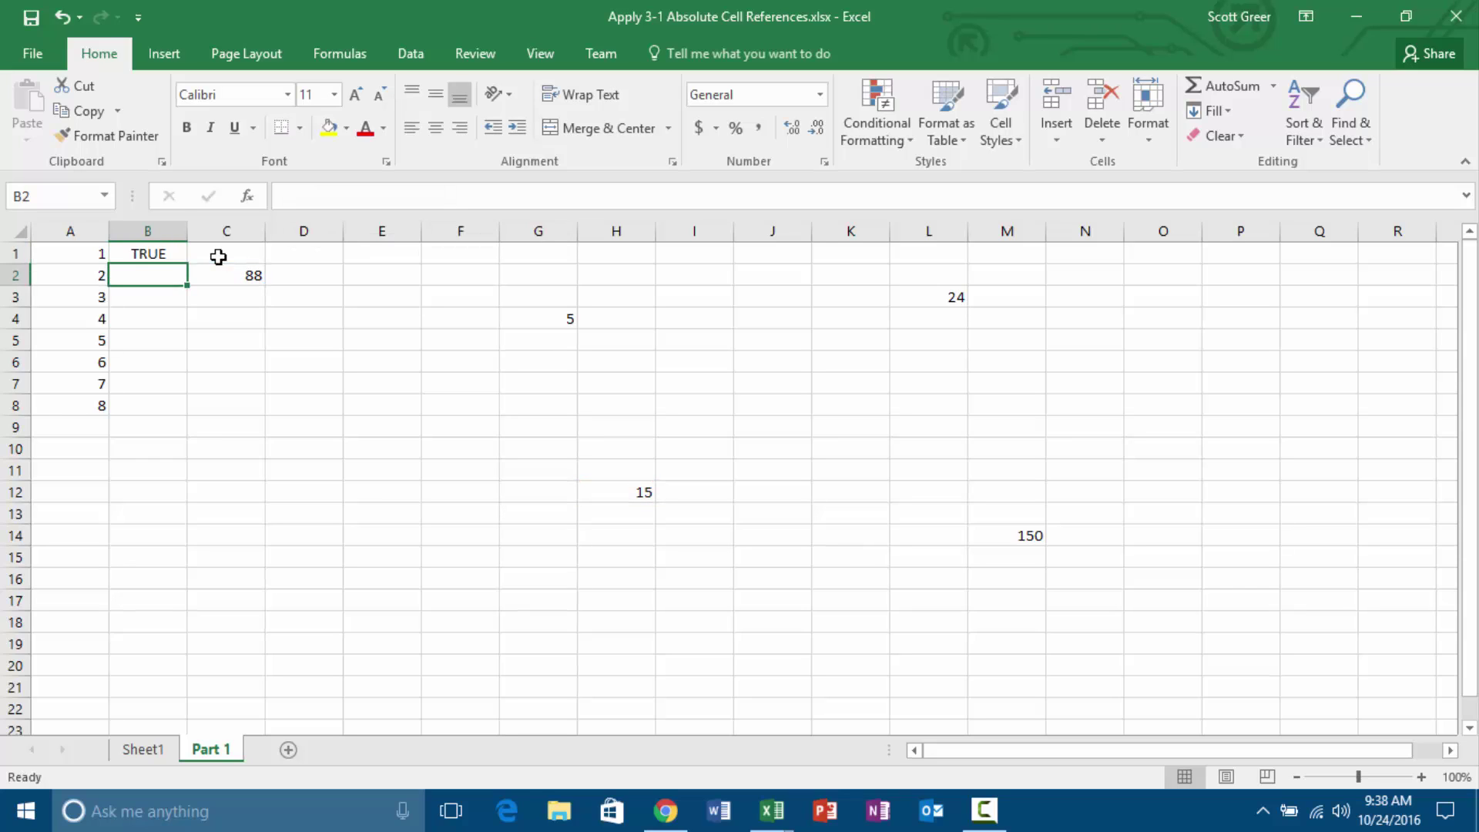
Enter the formula =IF(L3=G4,True,False) in cell B2.
{"action": "type", "text": "=if"}
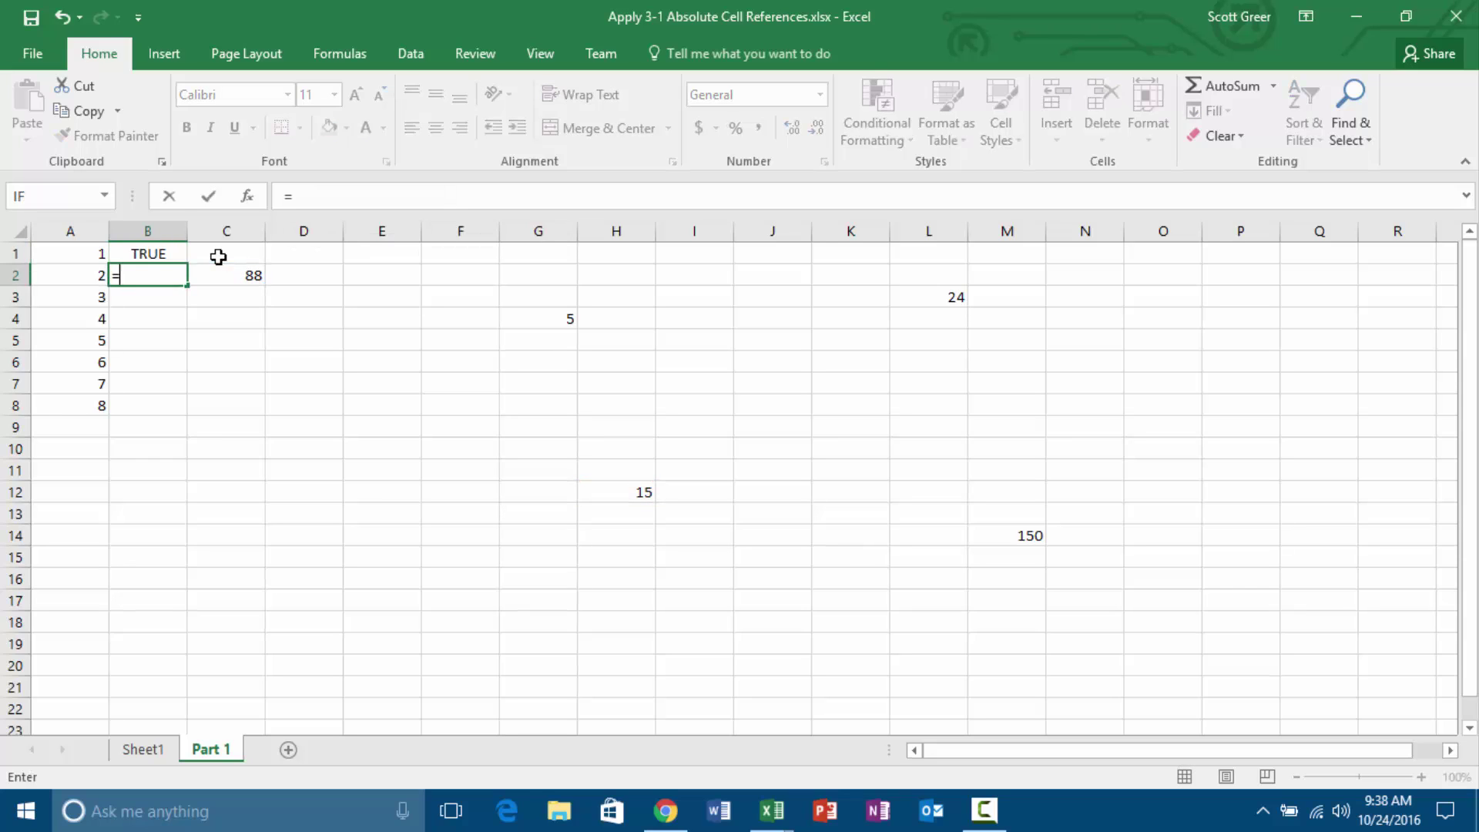
{"action": "key", "text": "Tab"}
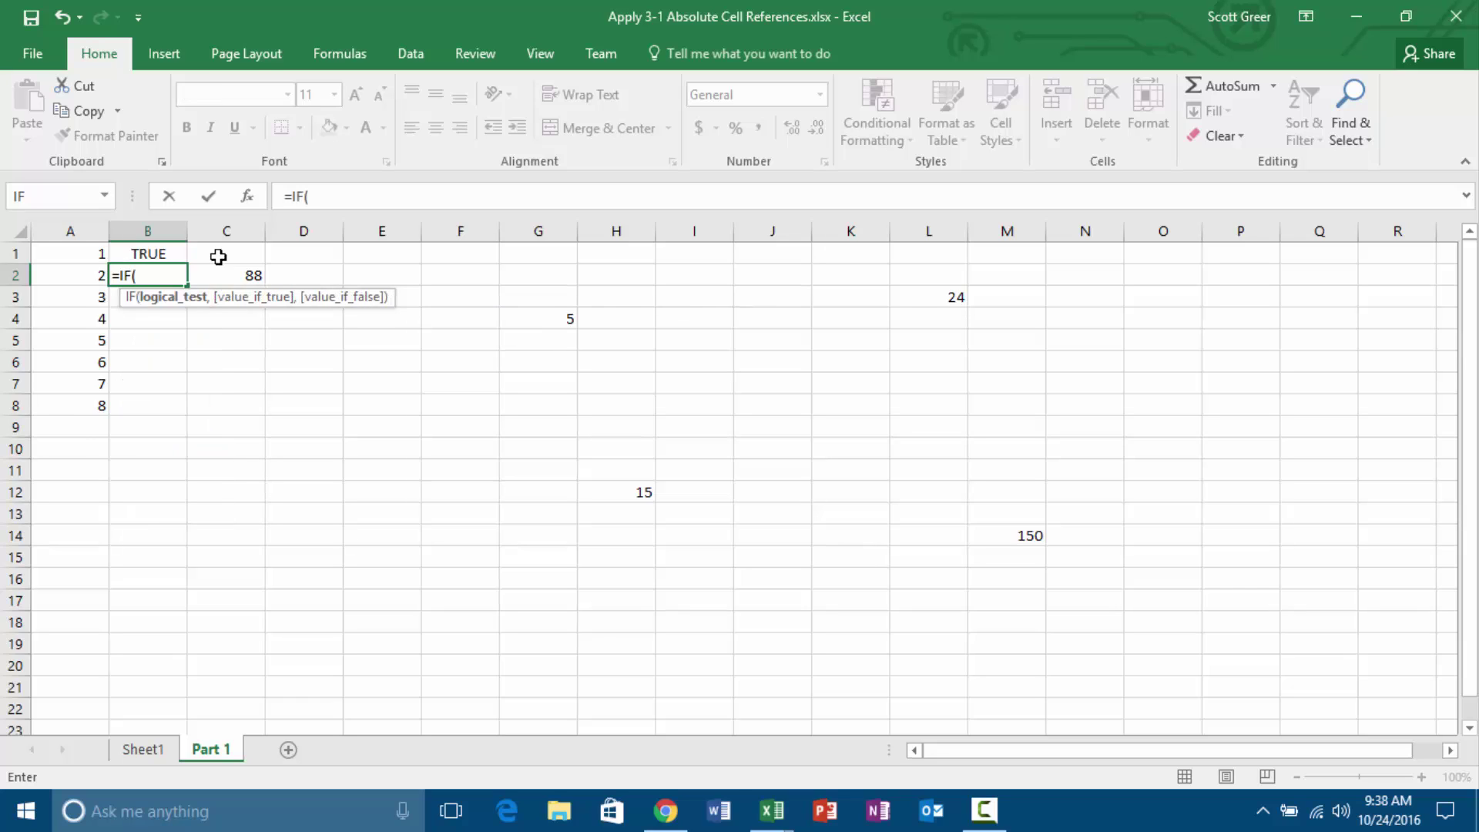
{"action": "type", "text": "L"}
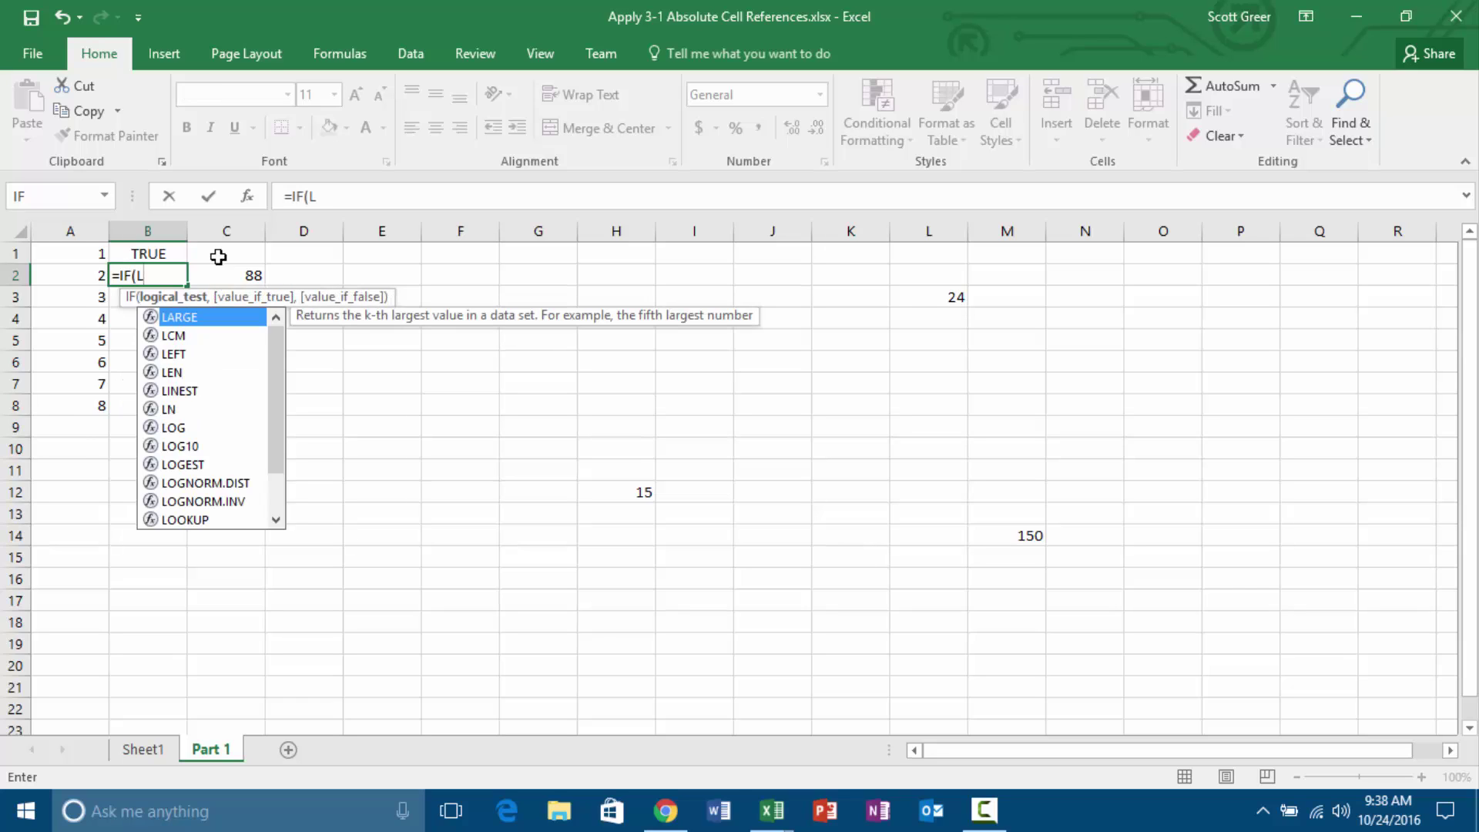
{"action": "type", "text": "3="}
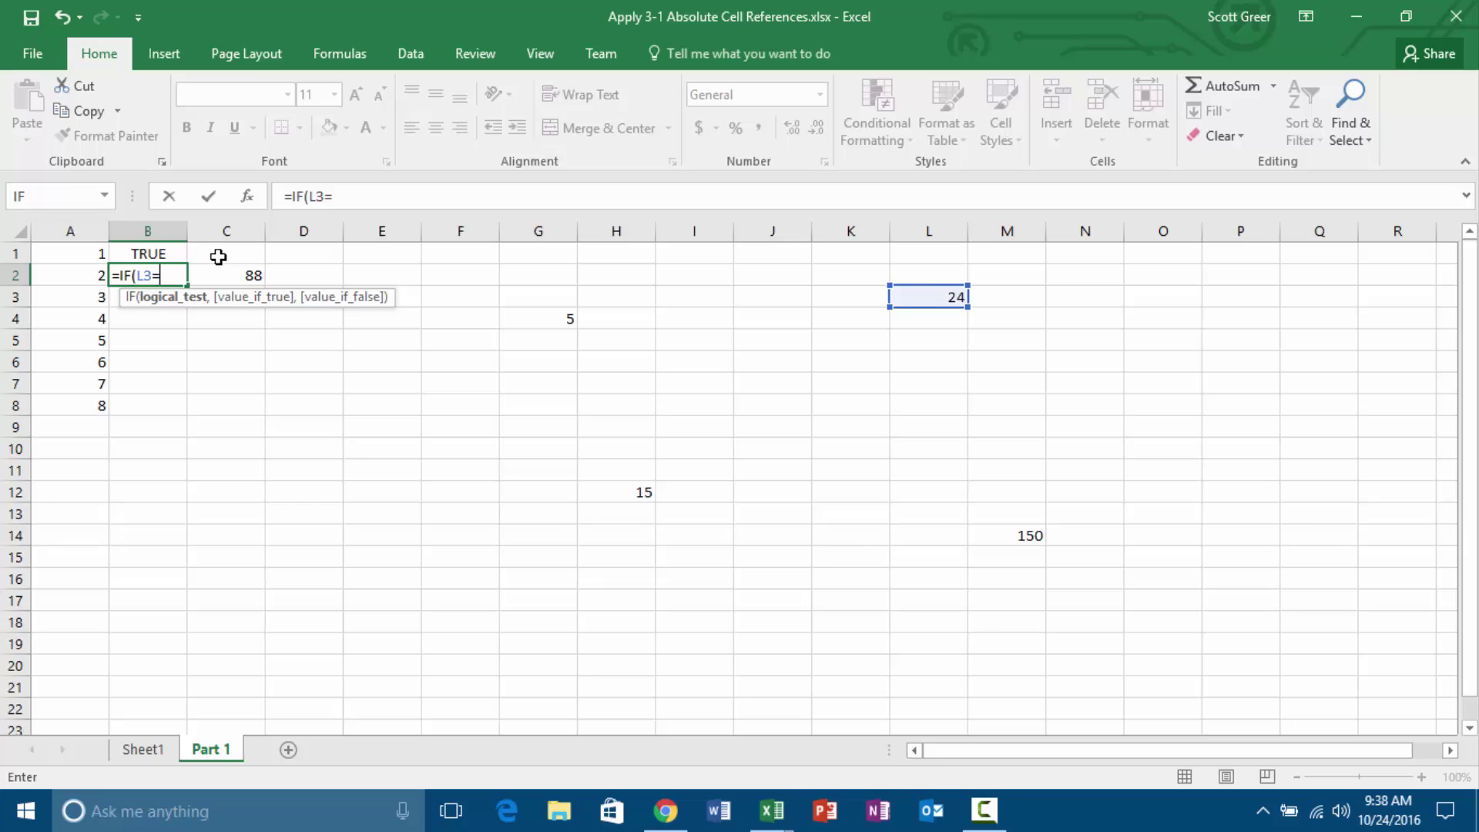
{"action": "type", "text": "G4"}
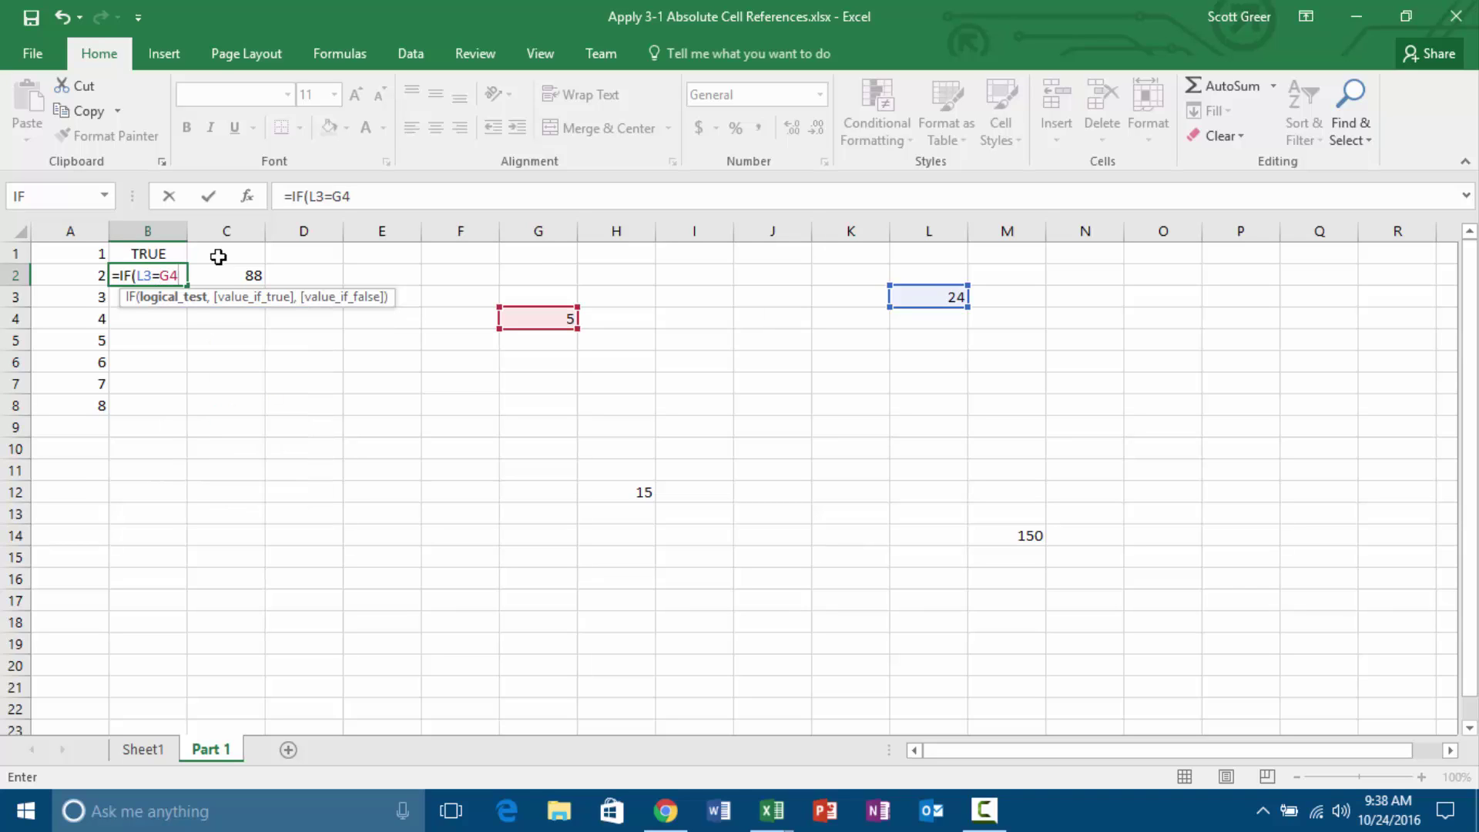
{"action": "type", "text": ","}
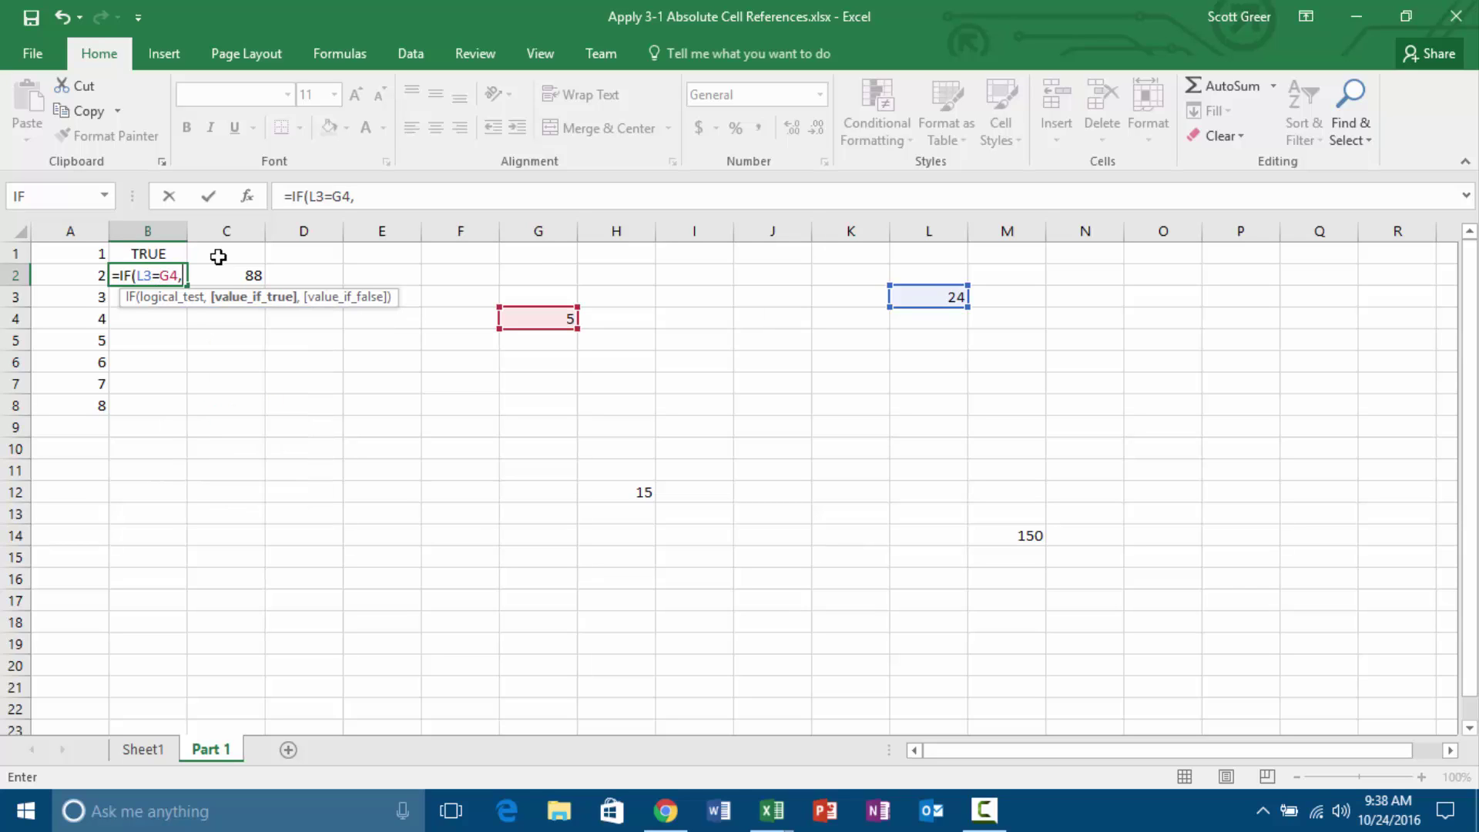
{"action": "type", "text": "True,"}
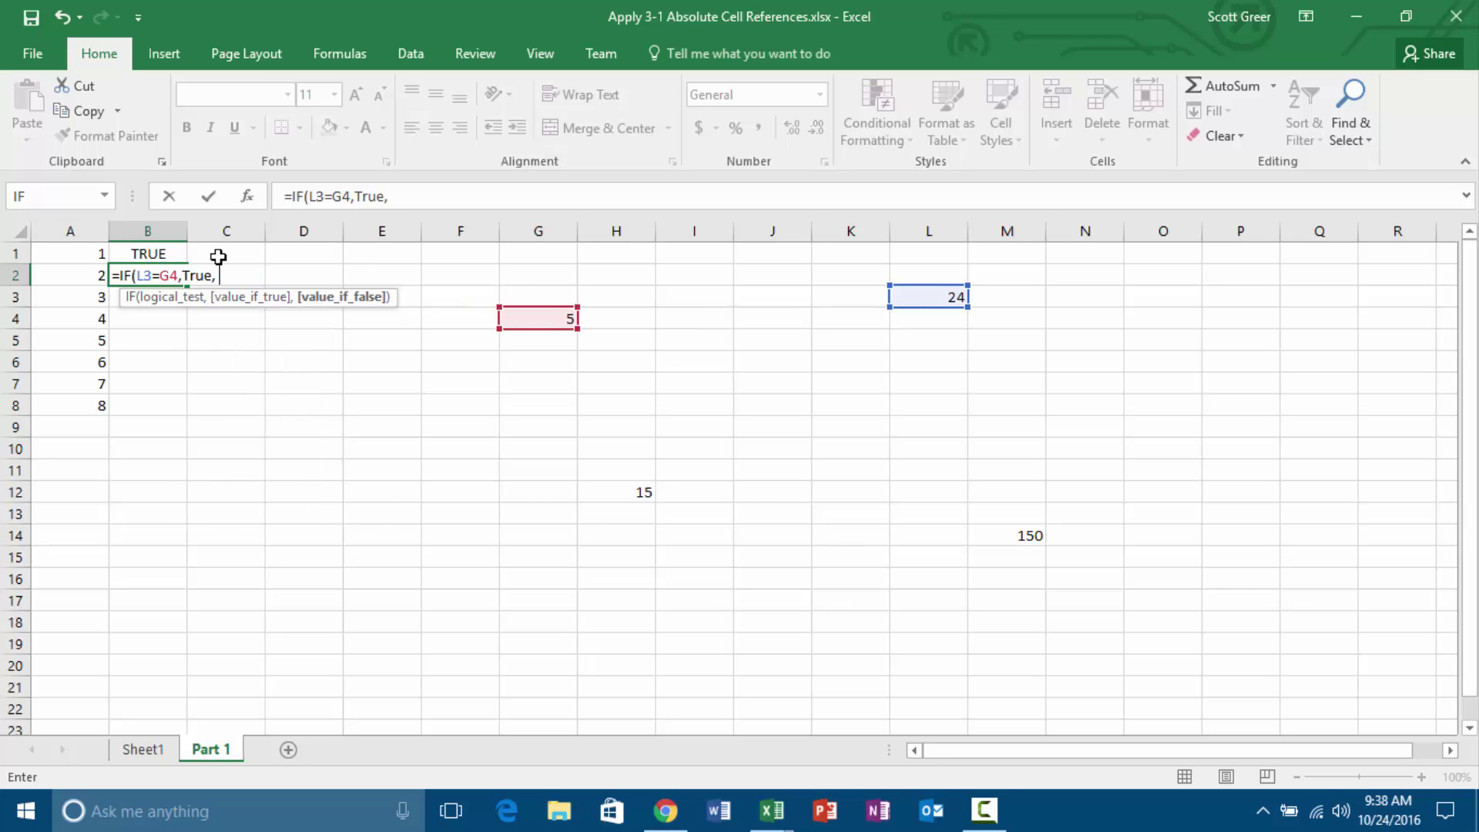
{"action": "type", "text": "False)"}
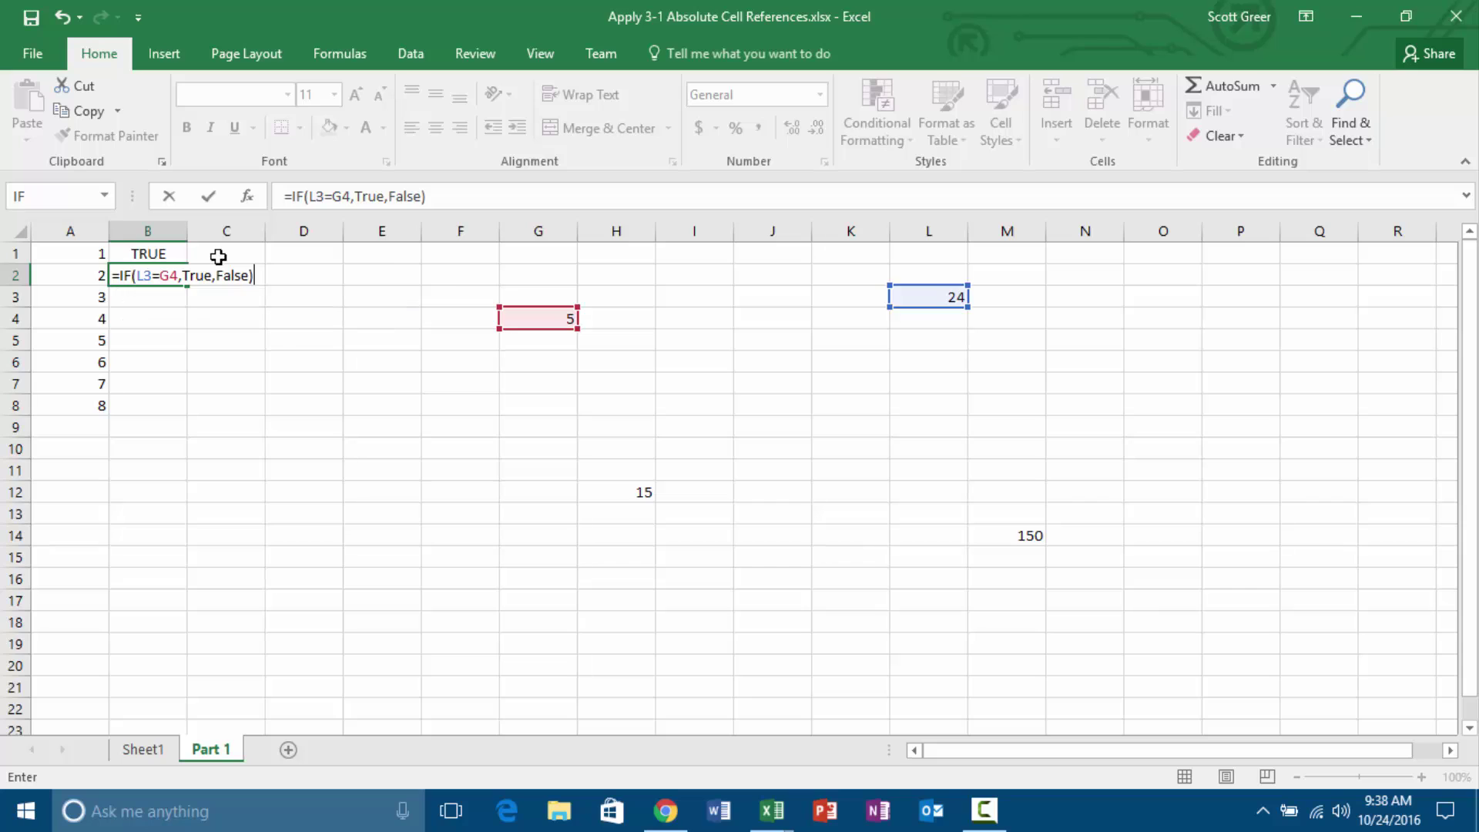
{"action": "key", "text": "Return"}
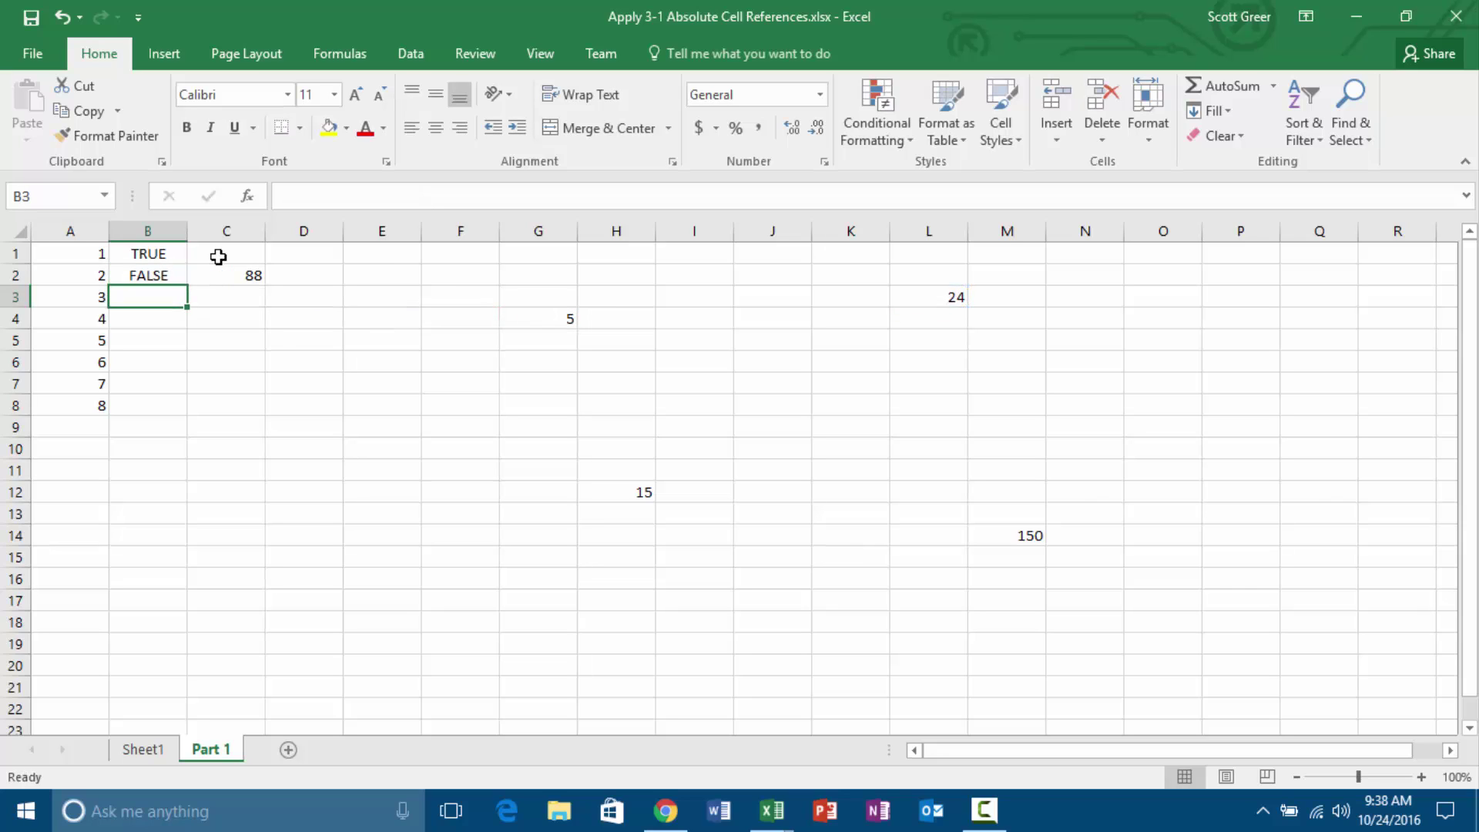
Enter the formula =IF(M14+15*H12/10<=L3,True,False) in cell B3.
{"action": "type", "text": "=If"}
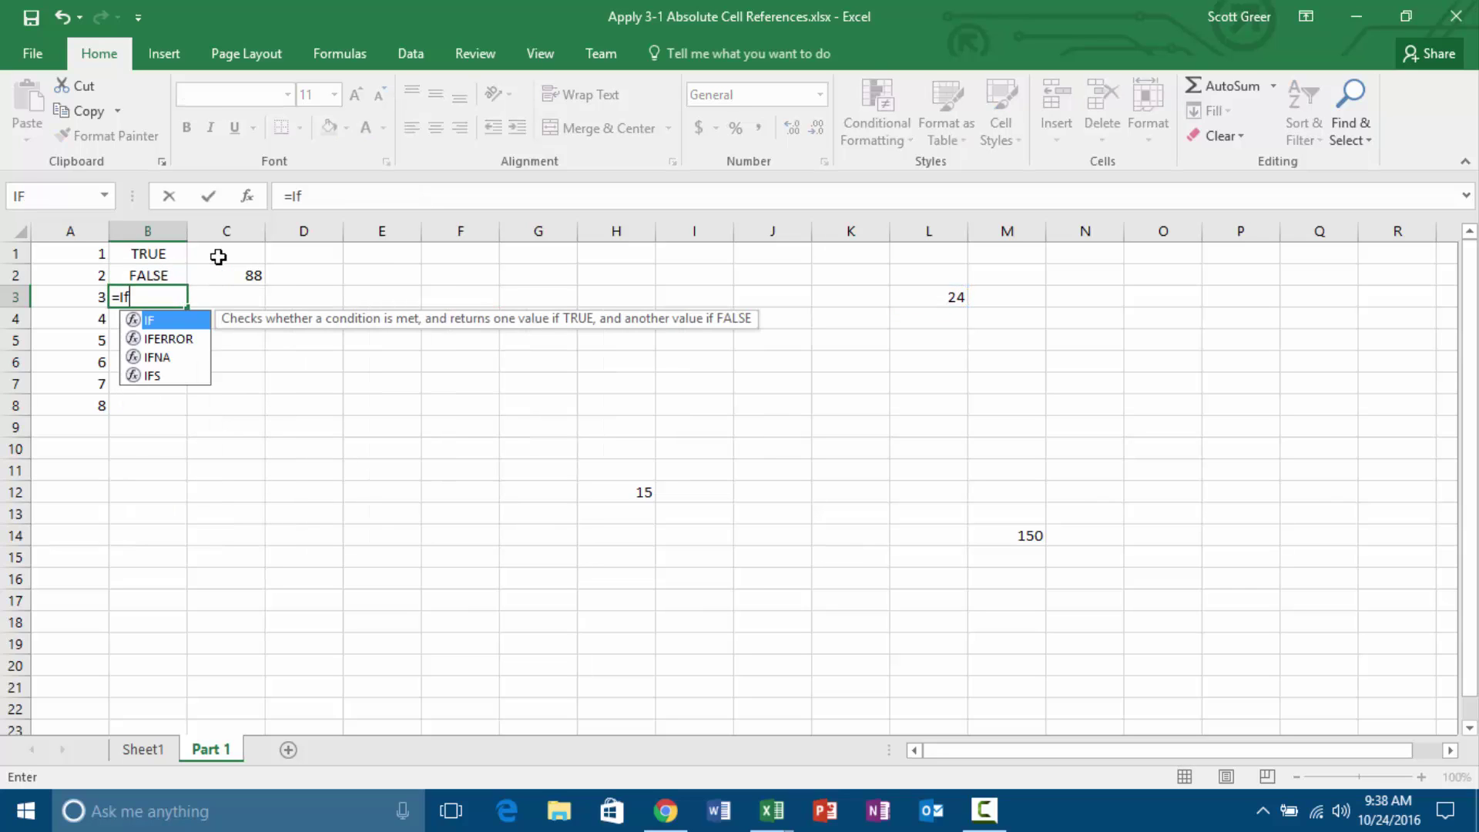
{"action": "type", "text": "("}
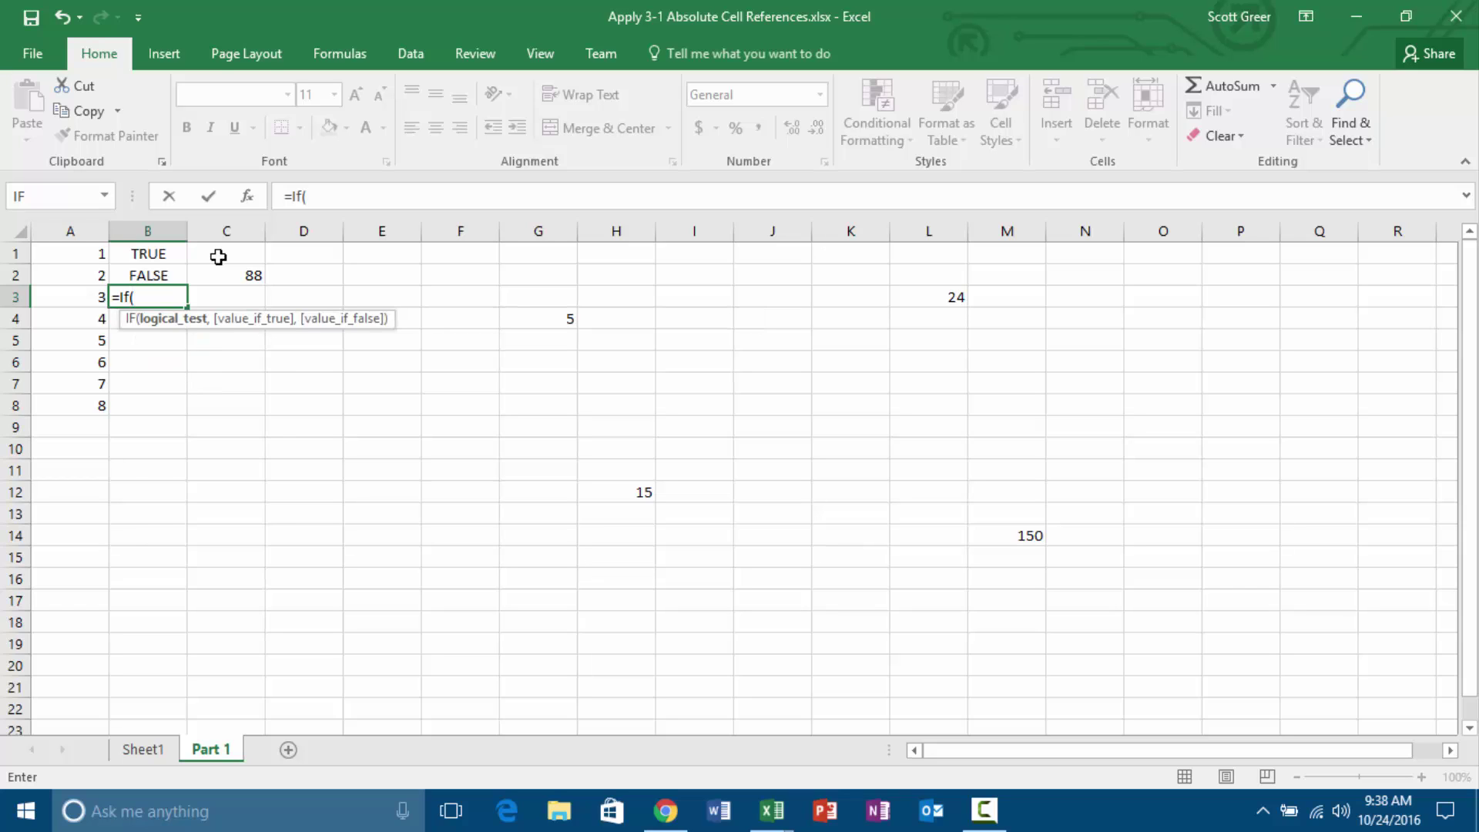
{"action": "type", "text": "M14"}
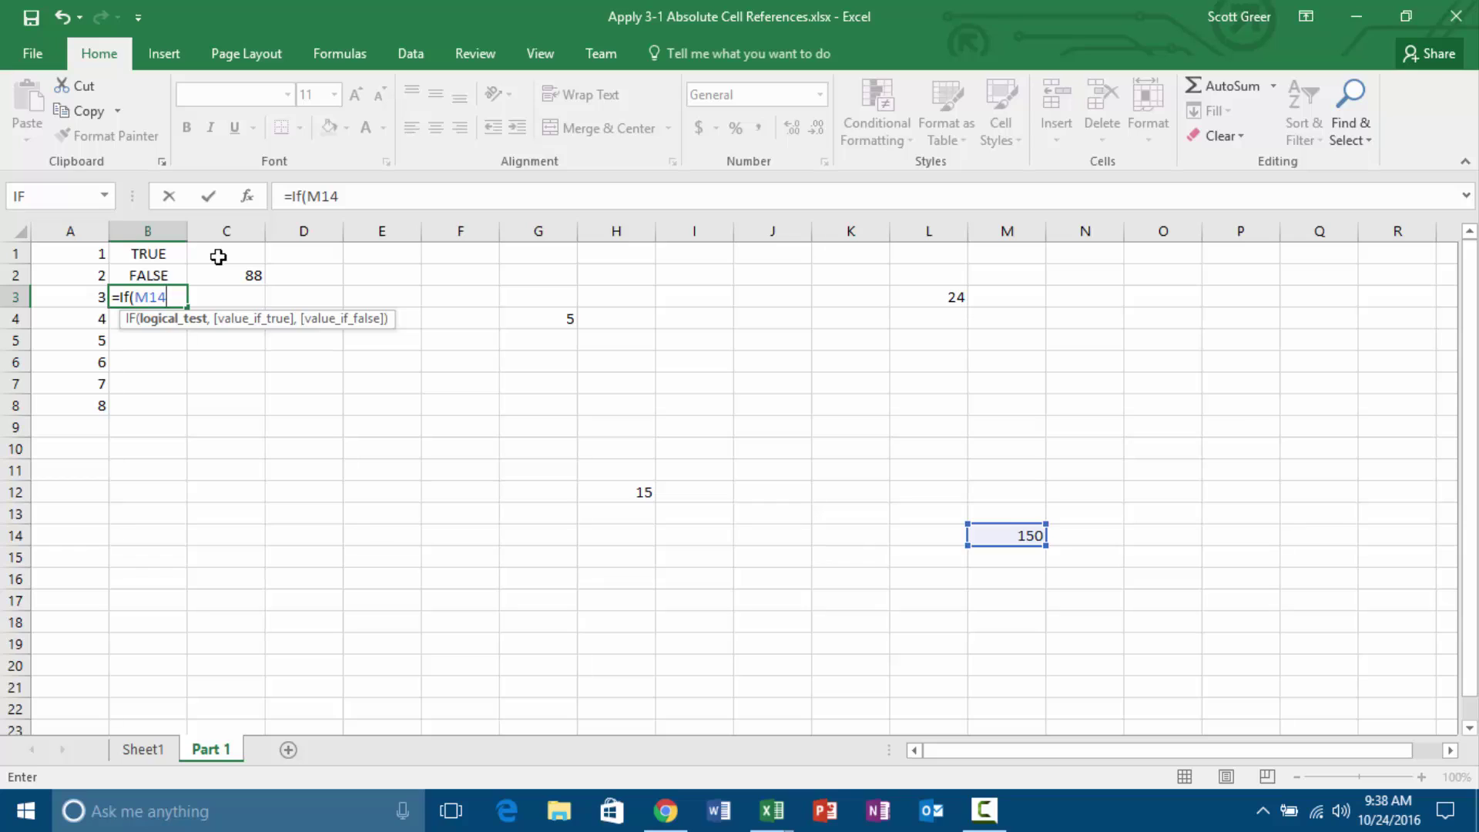
{"action": "type", "text": "+15*H"}
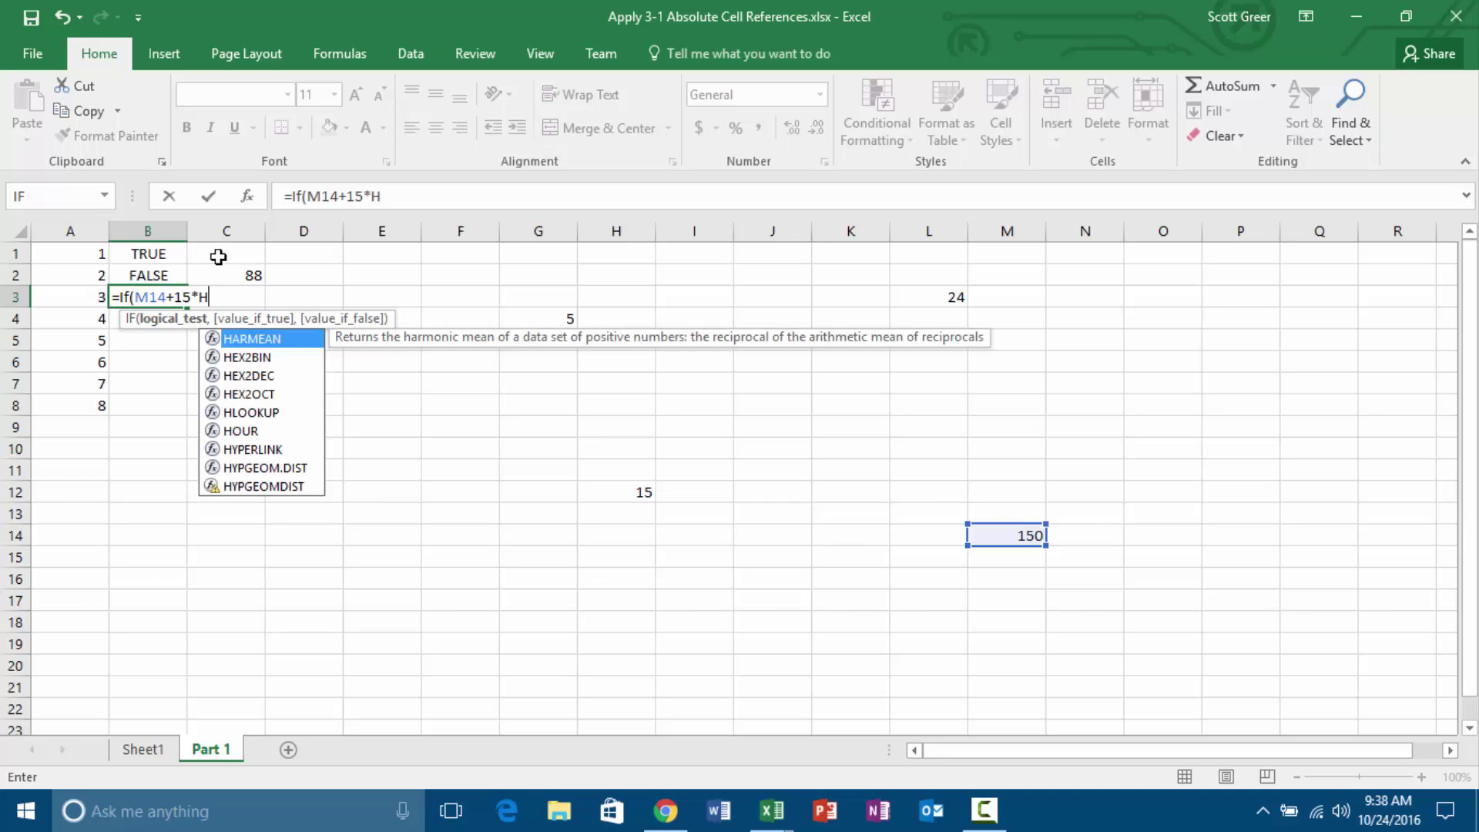
{"action": "type", "text": "12/"}
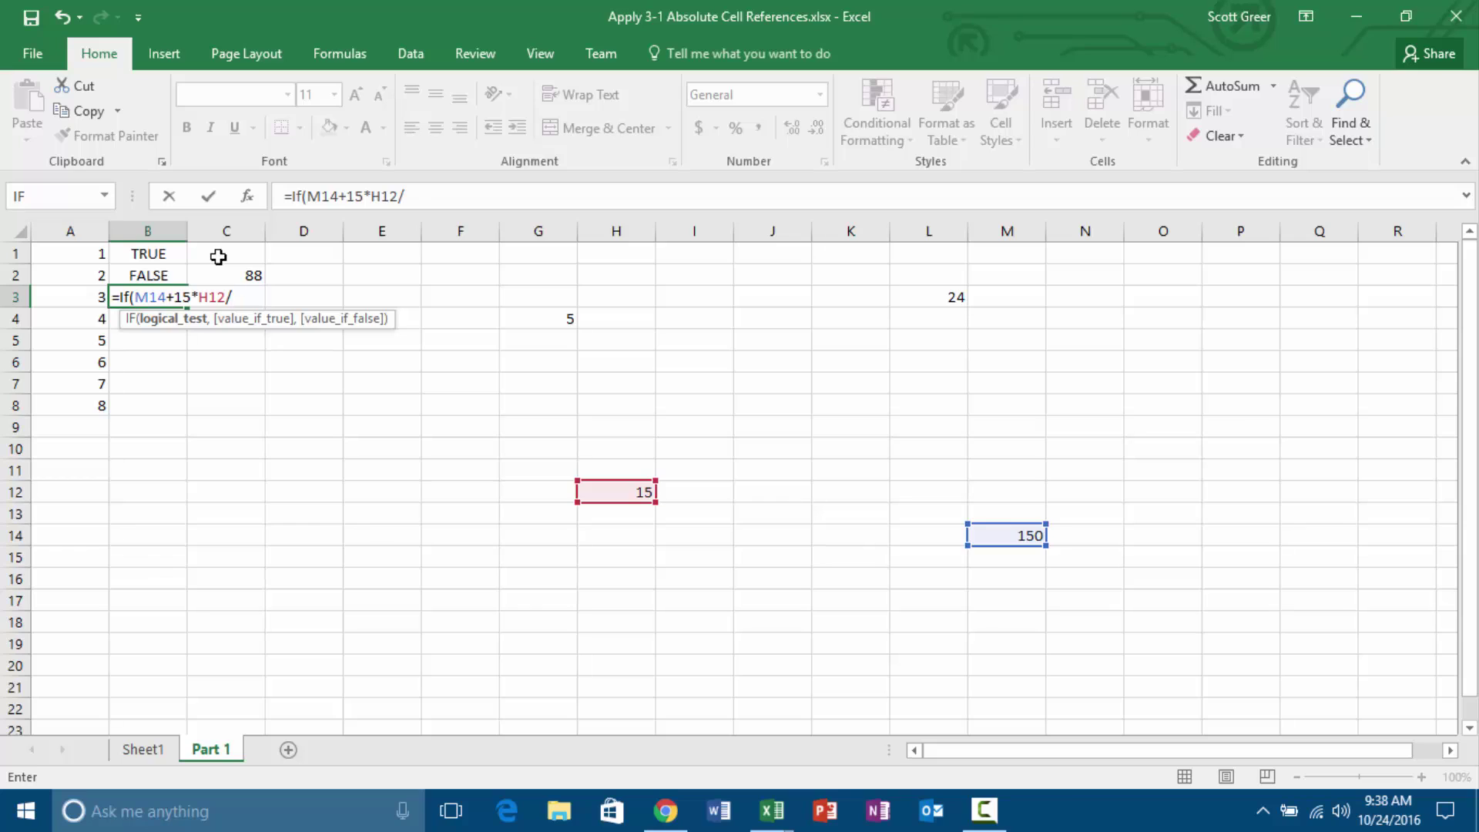
{"action": "type", "text": "10<=L3"}
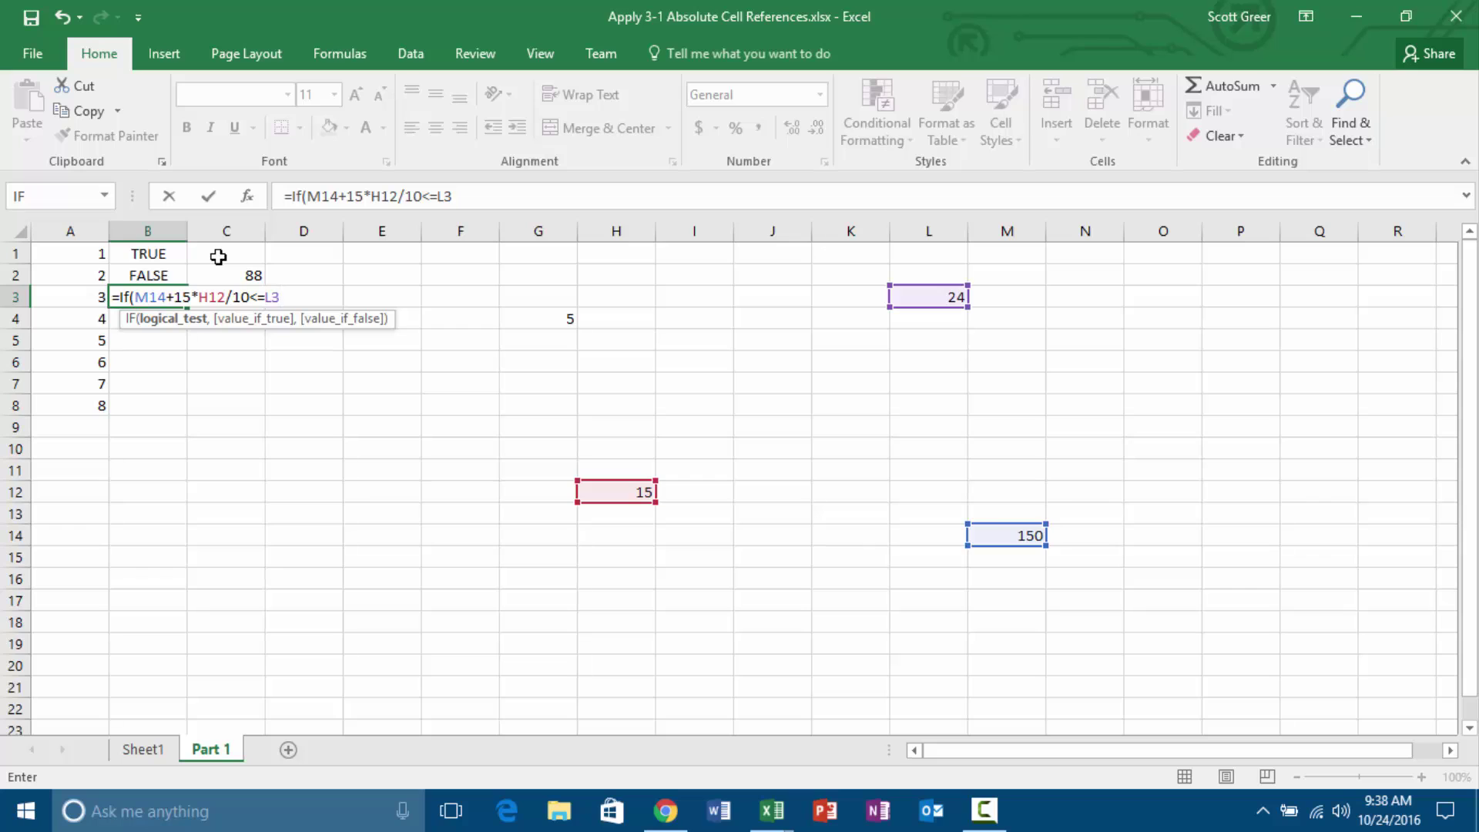
{"action": "type", "text": ",True"}
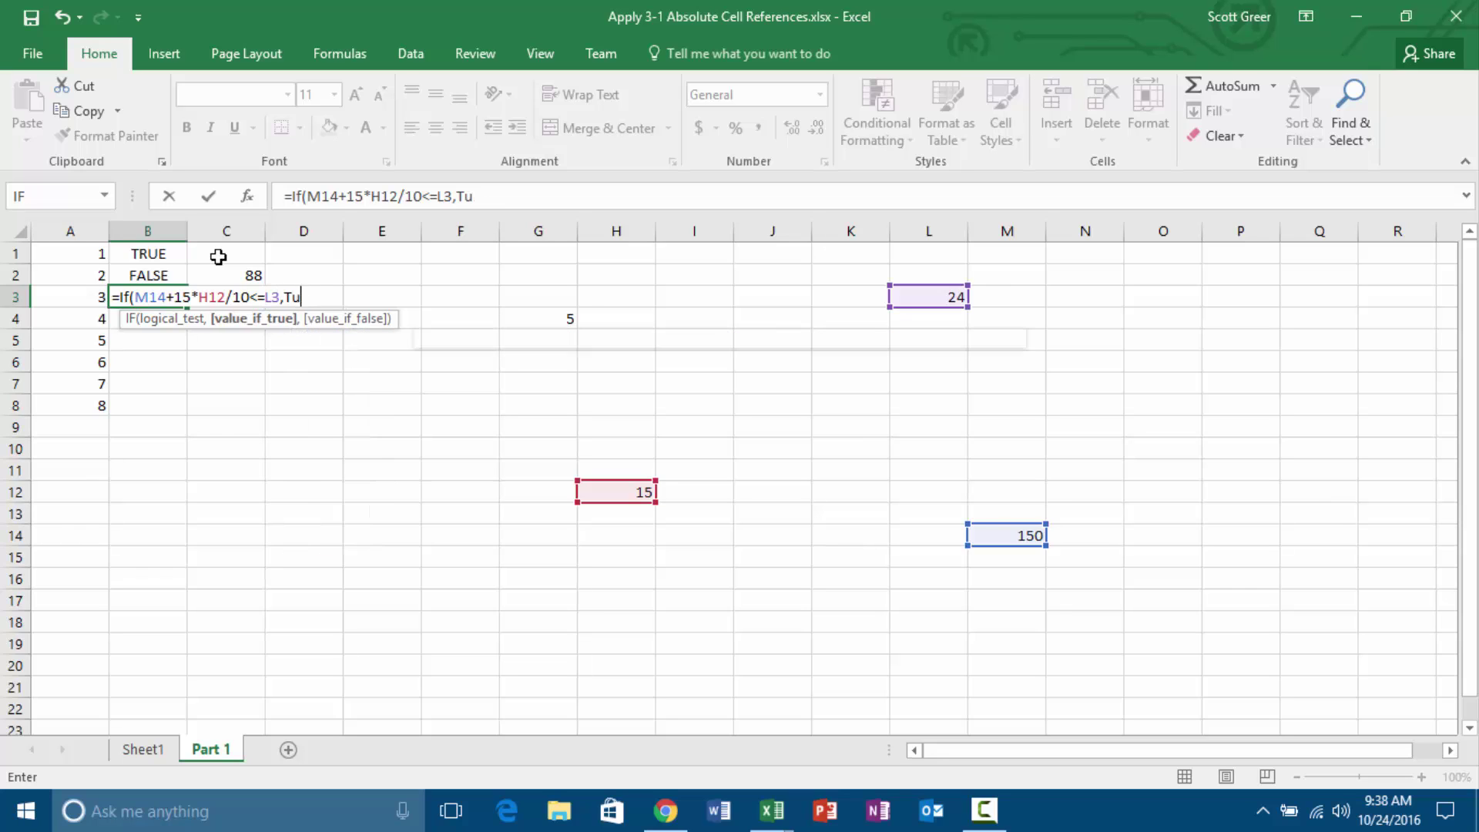
{"action": "type", "text": ",False"}
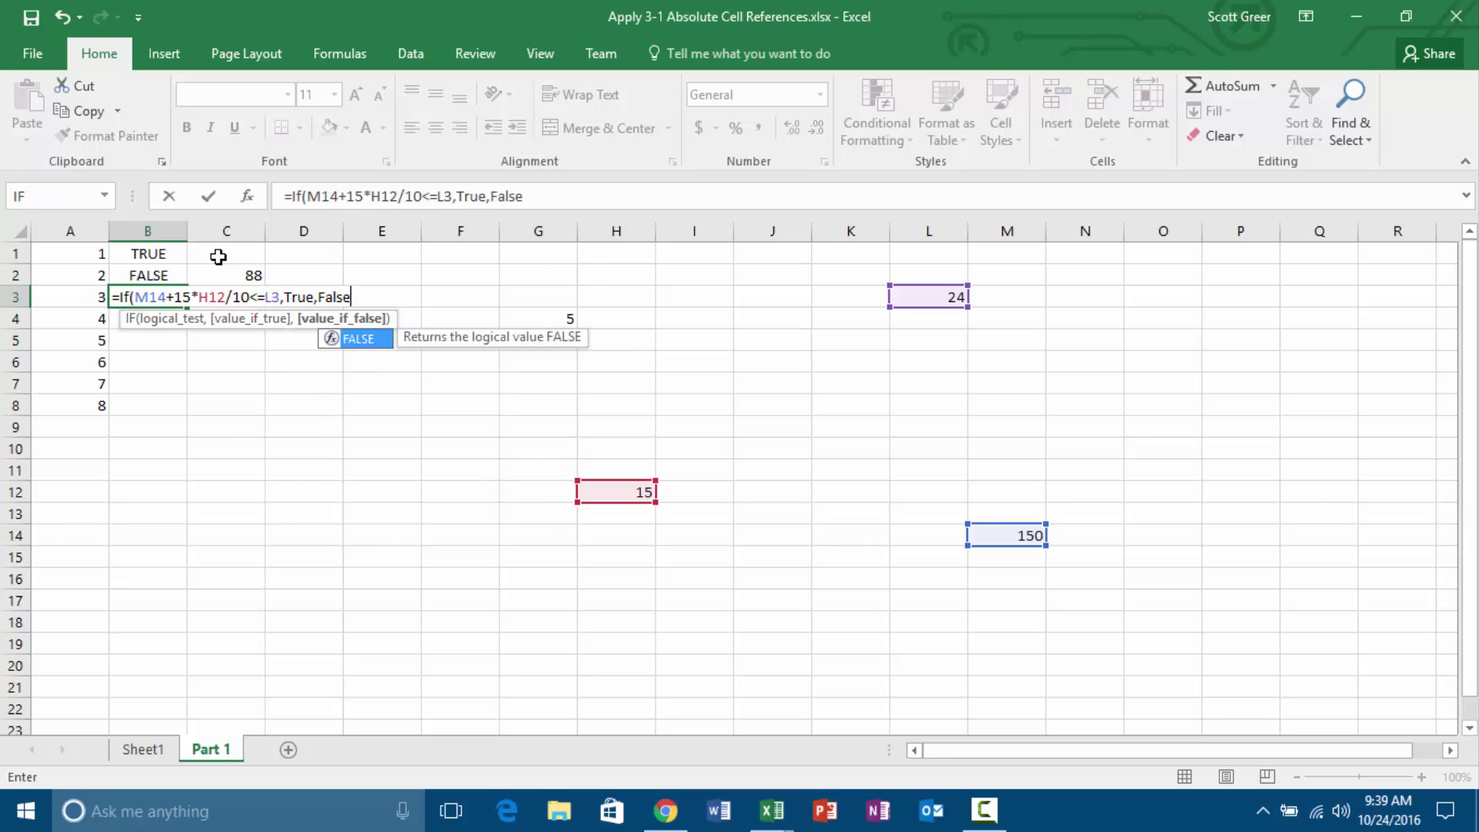
{"action": "type", "text": ")"}
{"action": "key", "text": "Return"}
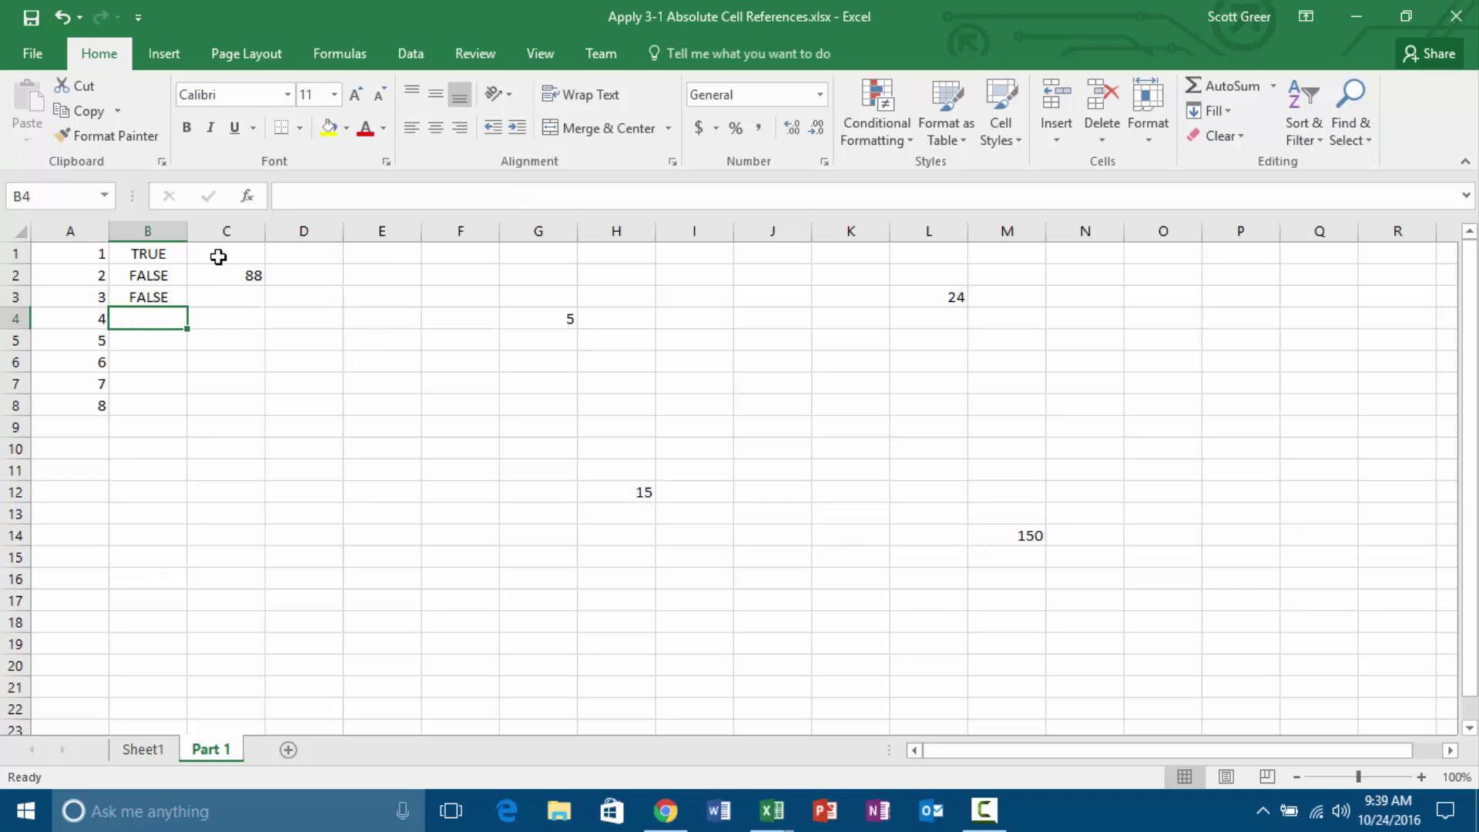
Review the IF formula in cell B3 and the cells it references.
{"action": "key", "text": "Up"}
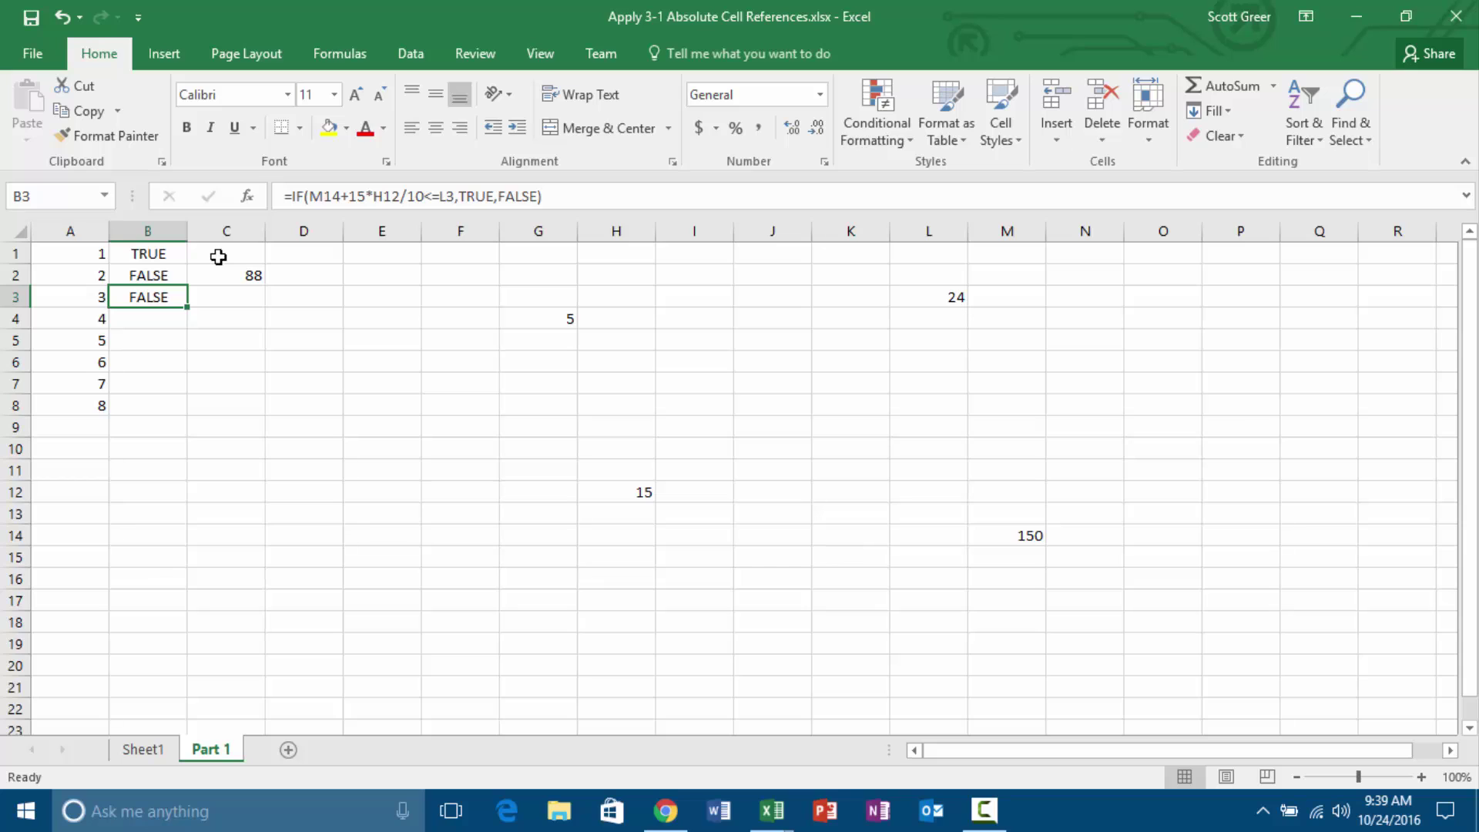
{"action": "left_click", "coordinate": [368, 197]}
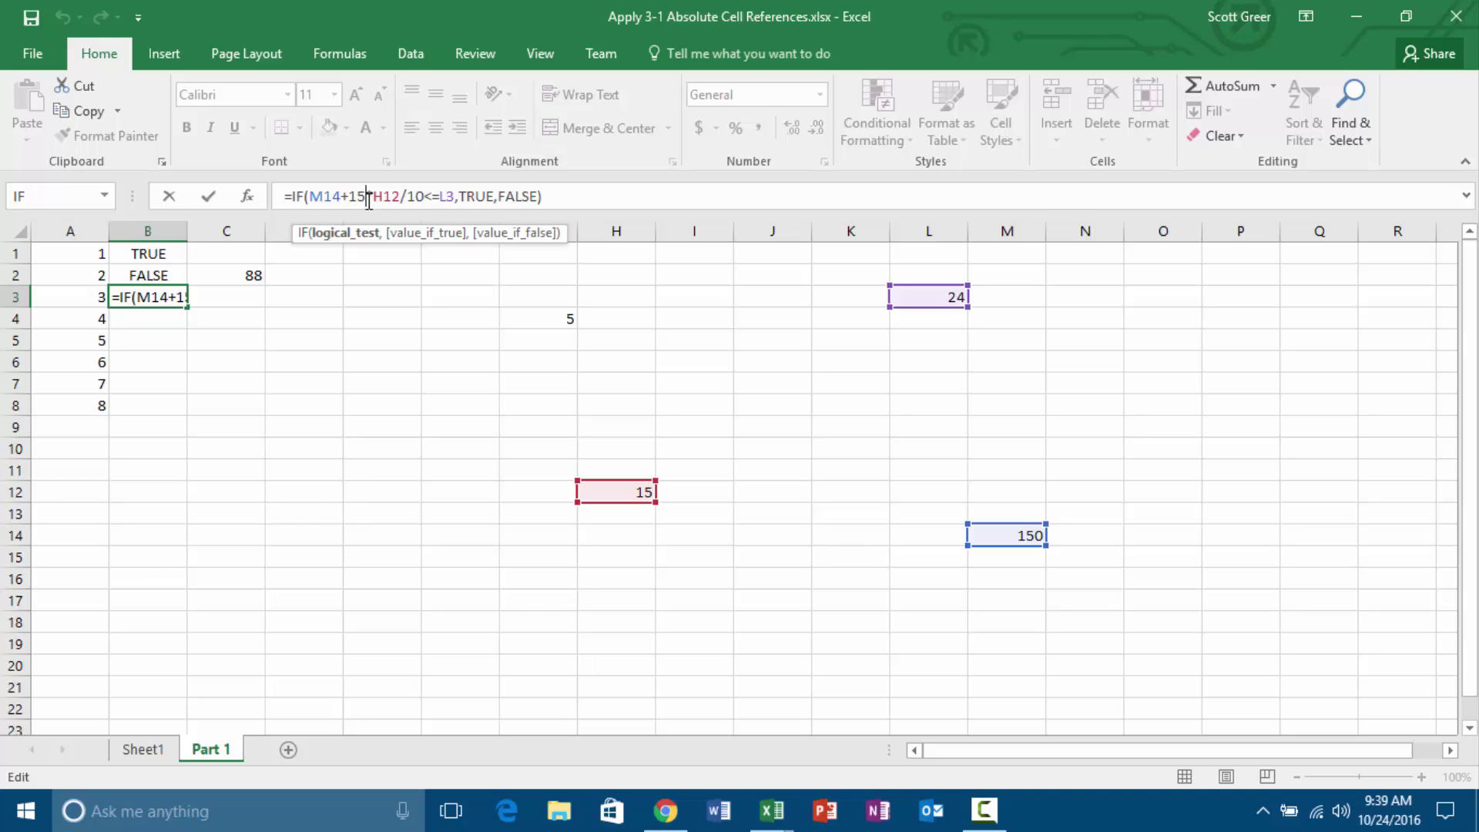
{"action": "key", "text": "Return"}
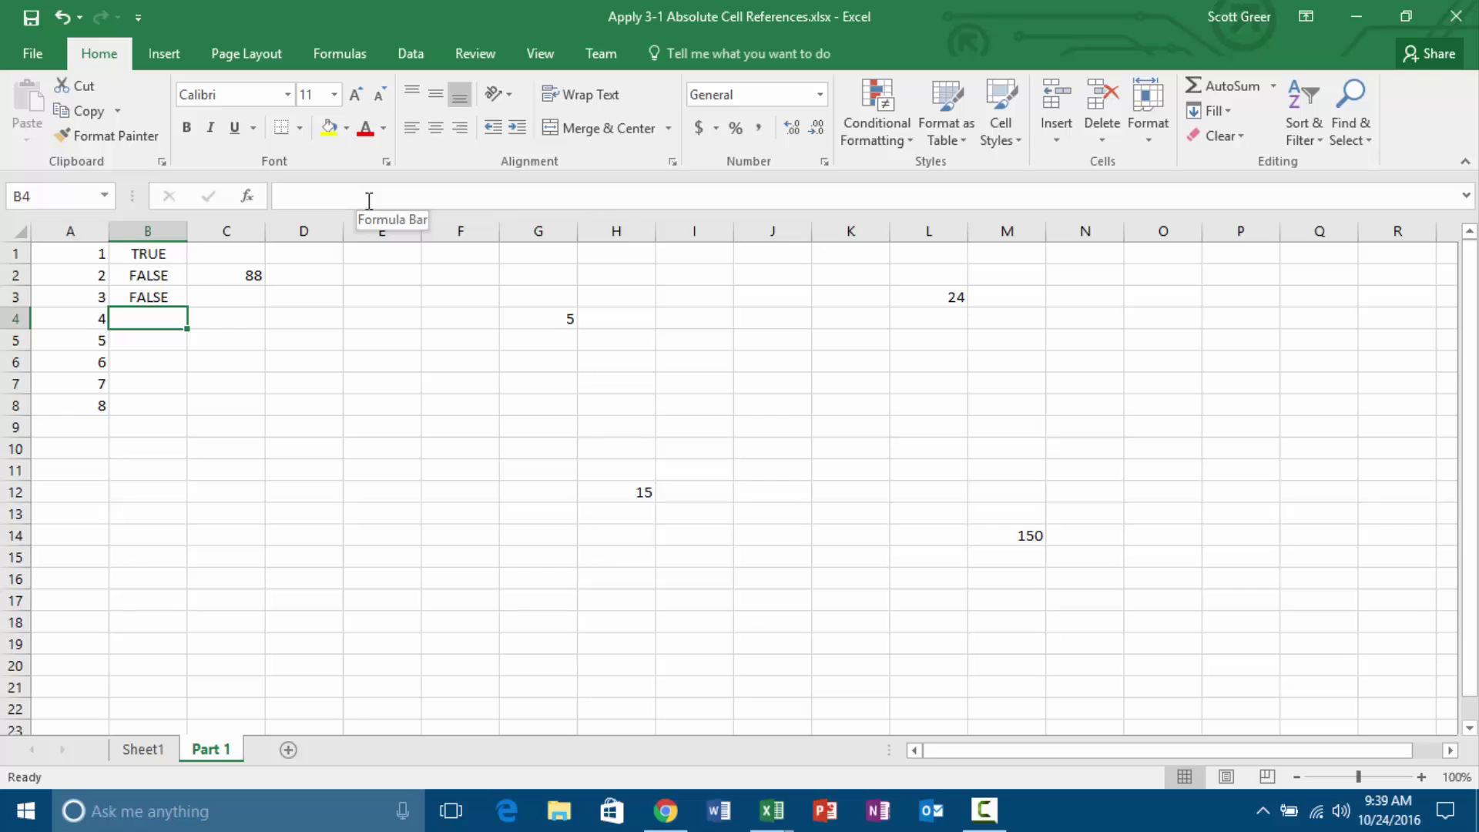
Write the expression IF(M14-G4<H12/C2,True,False) in cell B4.
{"action": "type", "text": "IF("}
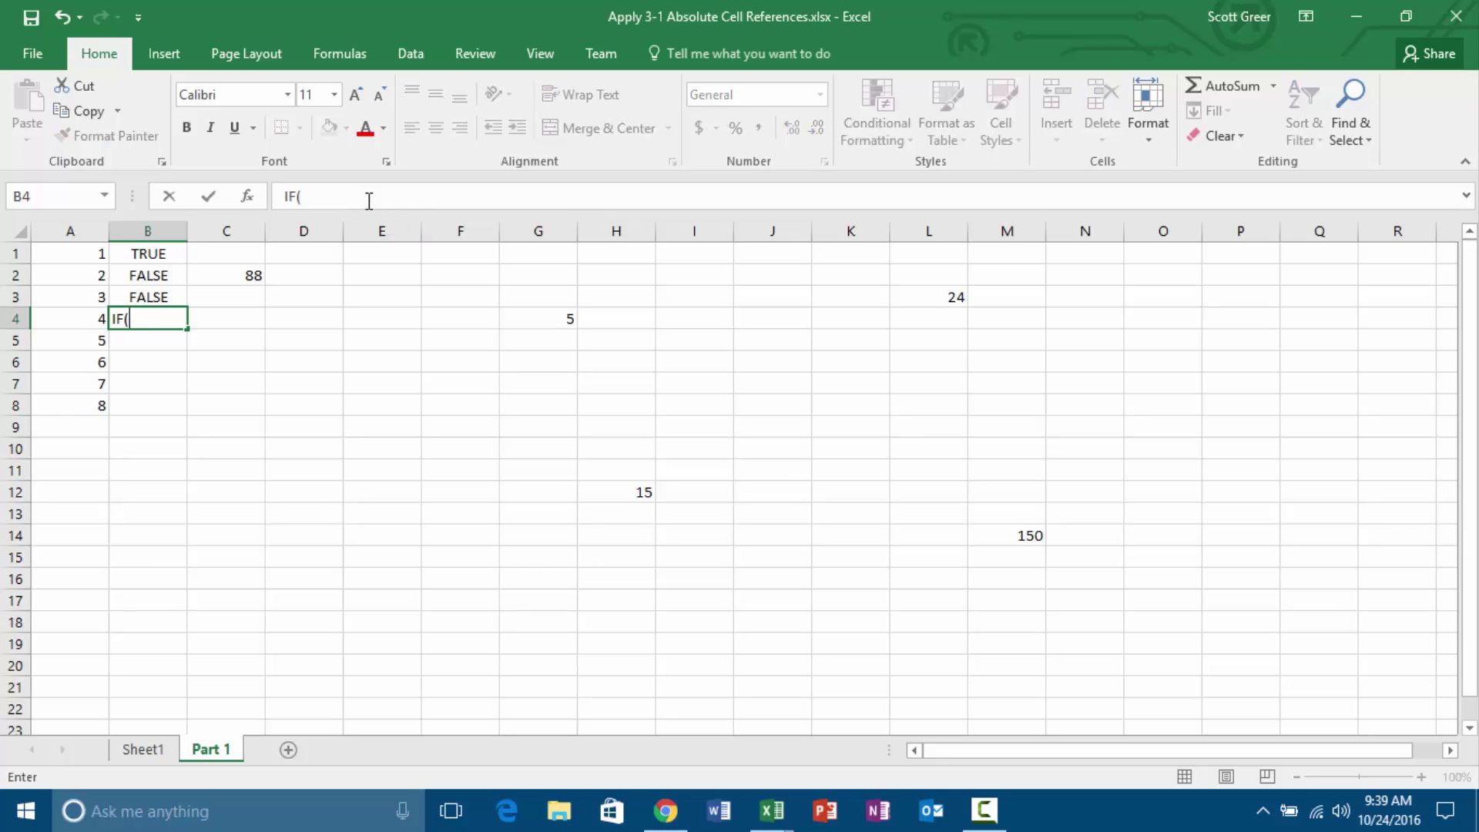
{"action": "type", "text": "M14"}
{"action": "type", "text": "-G4<"}
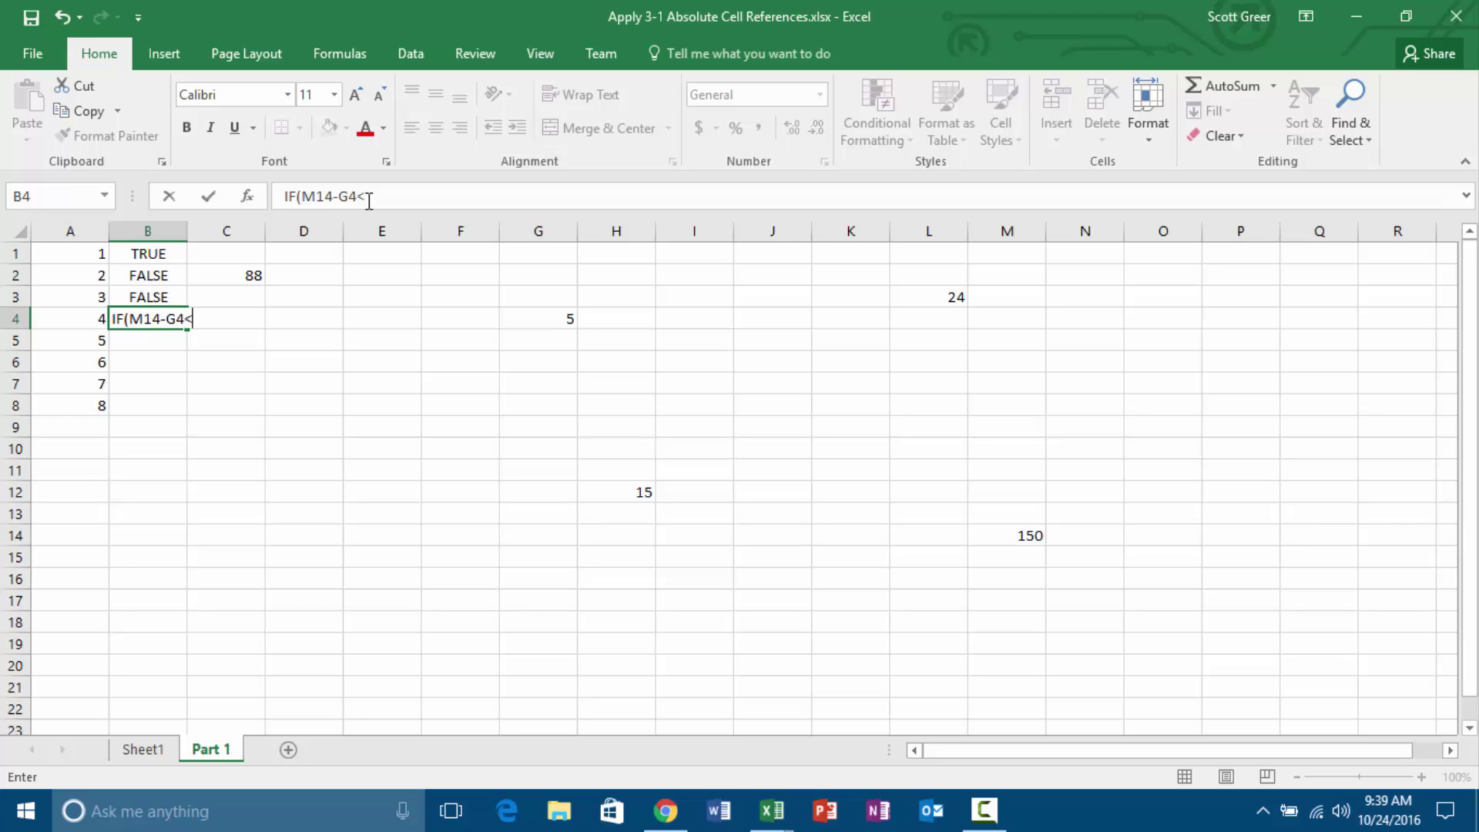
{"action": "type", "text": "H"}
{"action": "type", "text": "12/C"}
{"action": "type", "text": "2"}
{"action": "type", "text": ",Tur"}
{"action": "key", "text": "BackSpace"}
{"action": "key", "text": "BackSpace"}
{"action": "type", "text": "rue"}
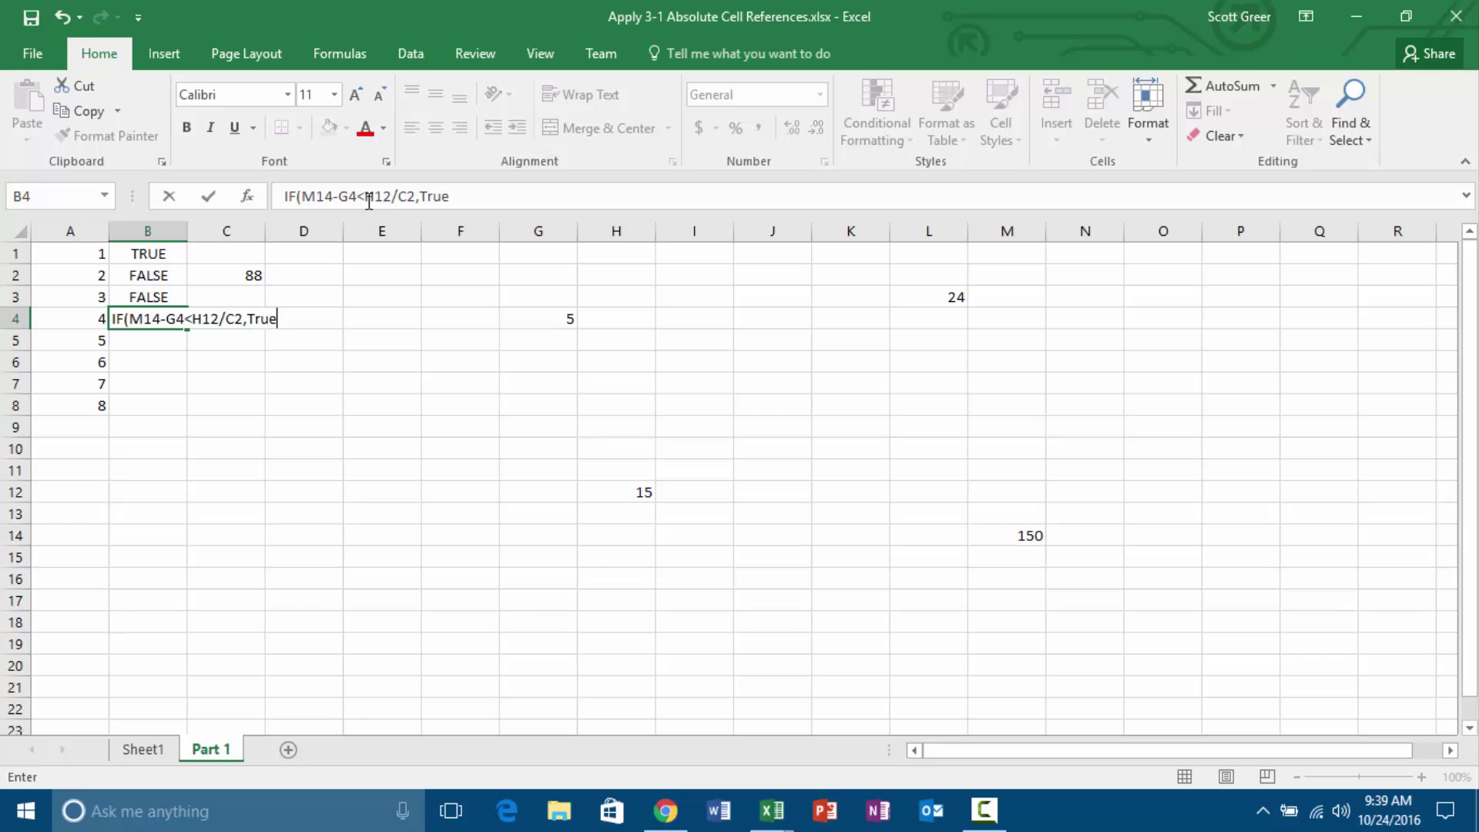
{"action": "type", "text": ",False)"}
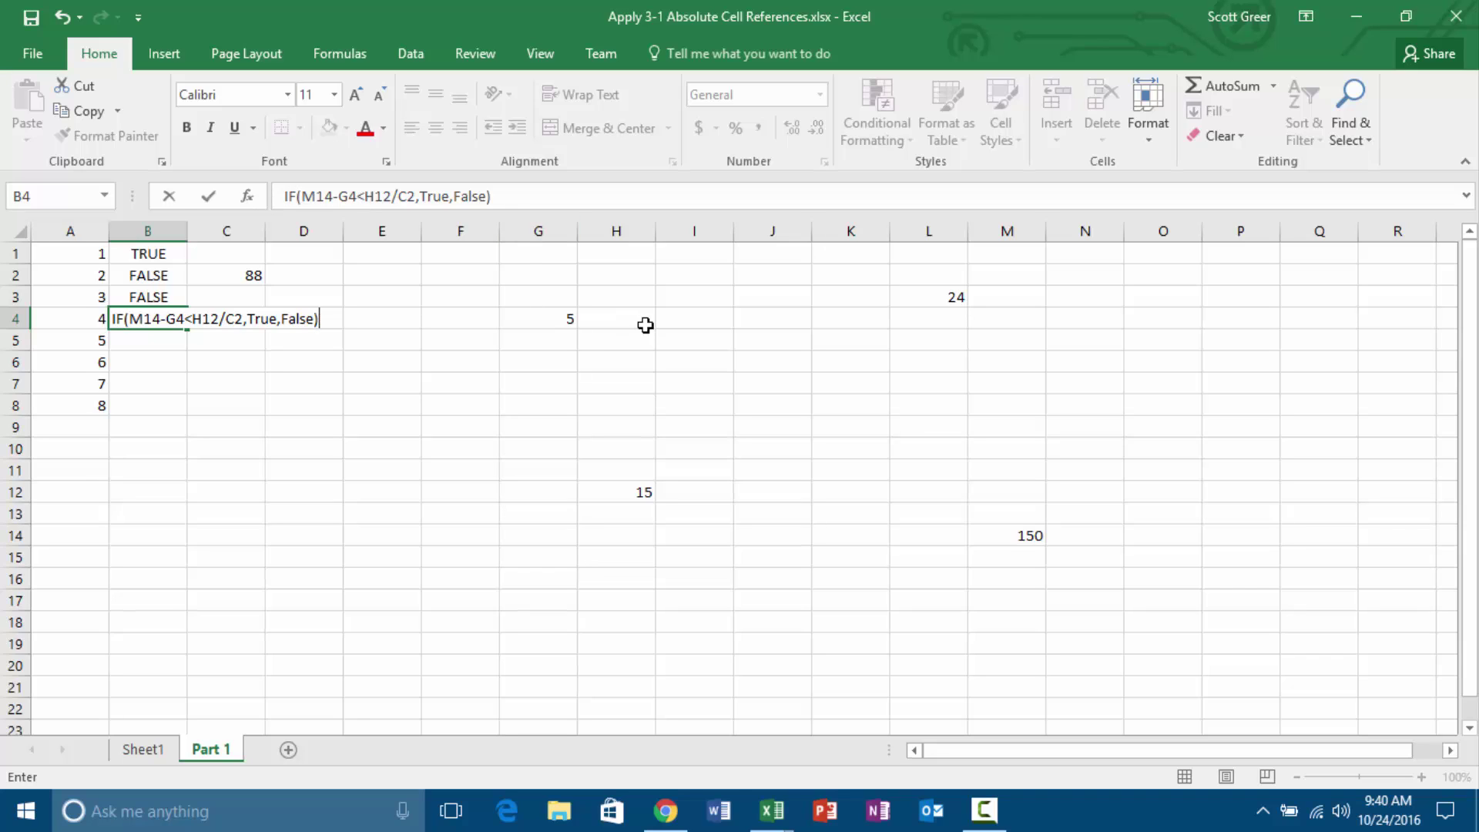
Add the missing equals sign at the start of the IF expression in cell B4 and commit it as a formula.
{"action": "left_click", "coordinate": [281, 197]}
{"action": "type", "text": "="}
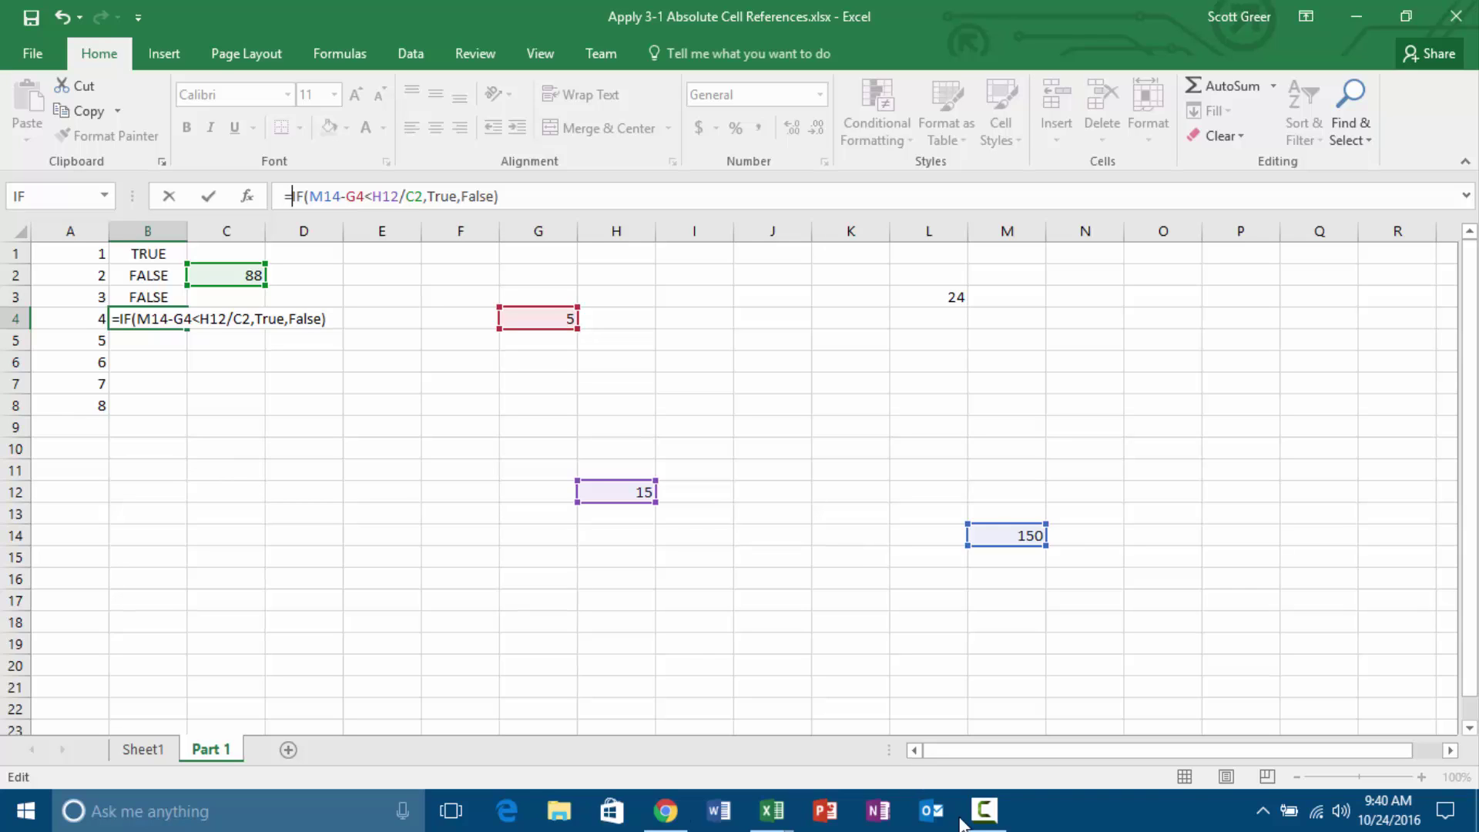
{"action": "left_click", "coordinate": [984, 810]}
{"action": "left_click", "coordinate": [1375, 708]}
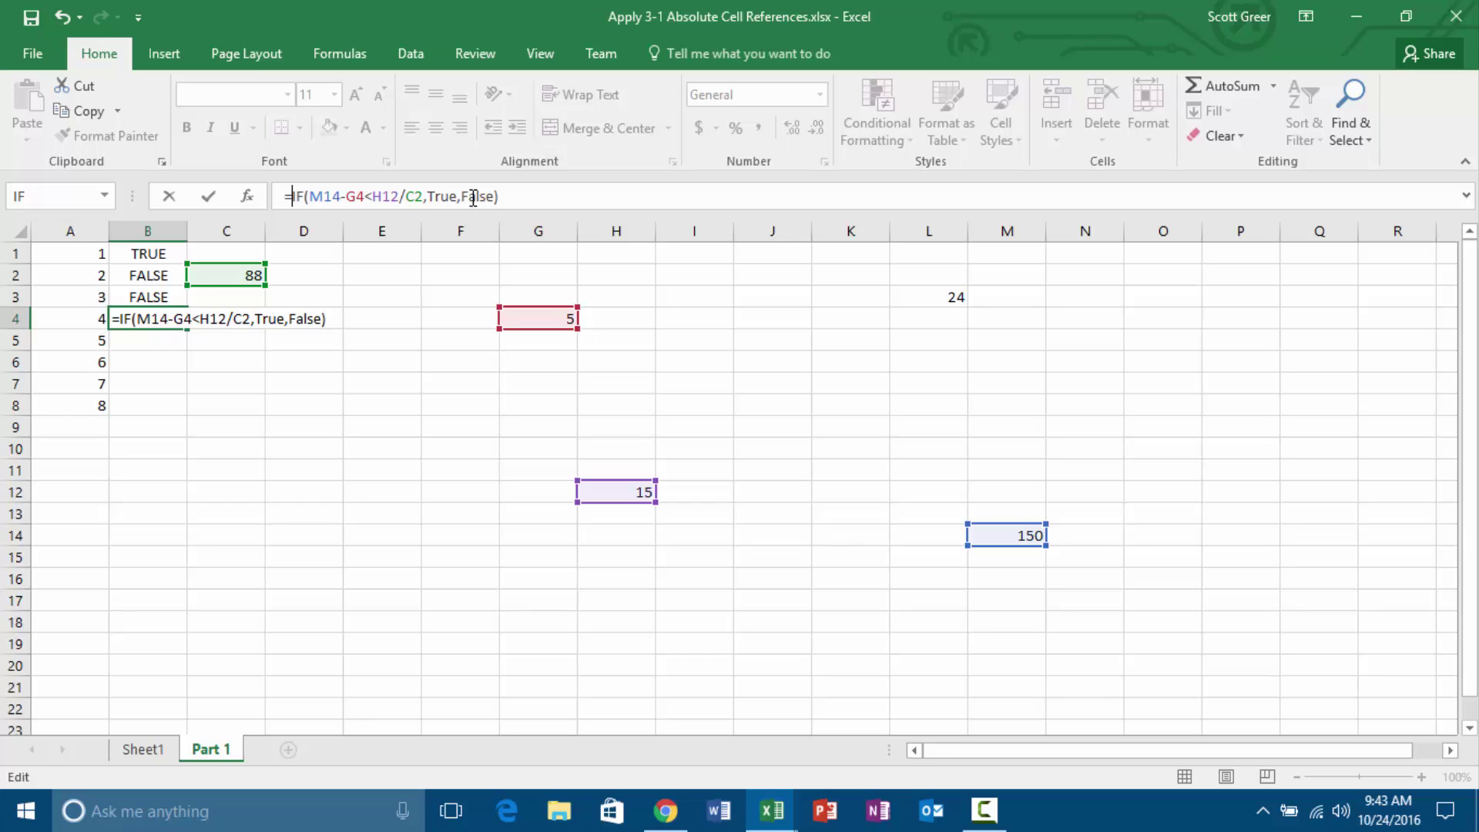
{"action": "key", "text": "Return"}
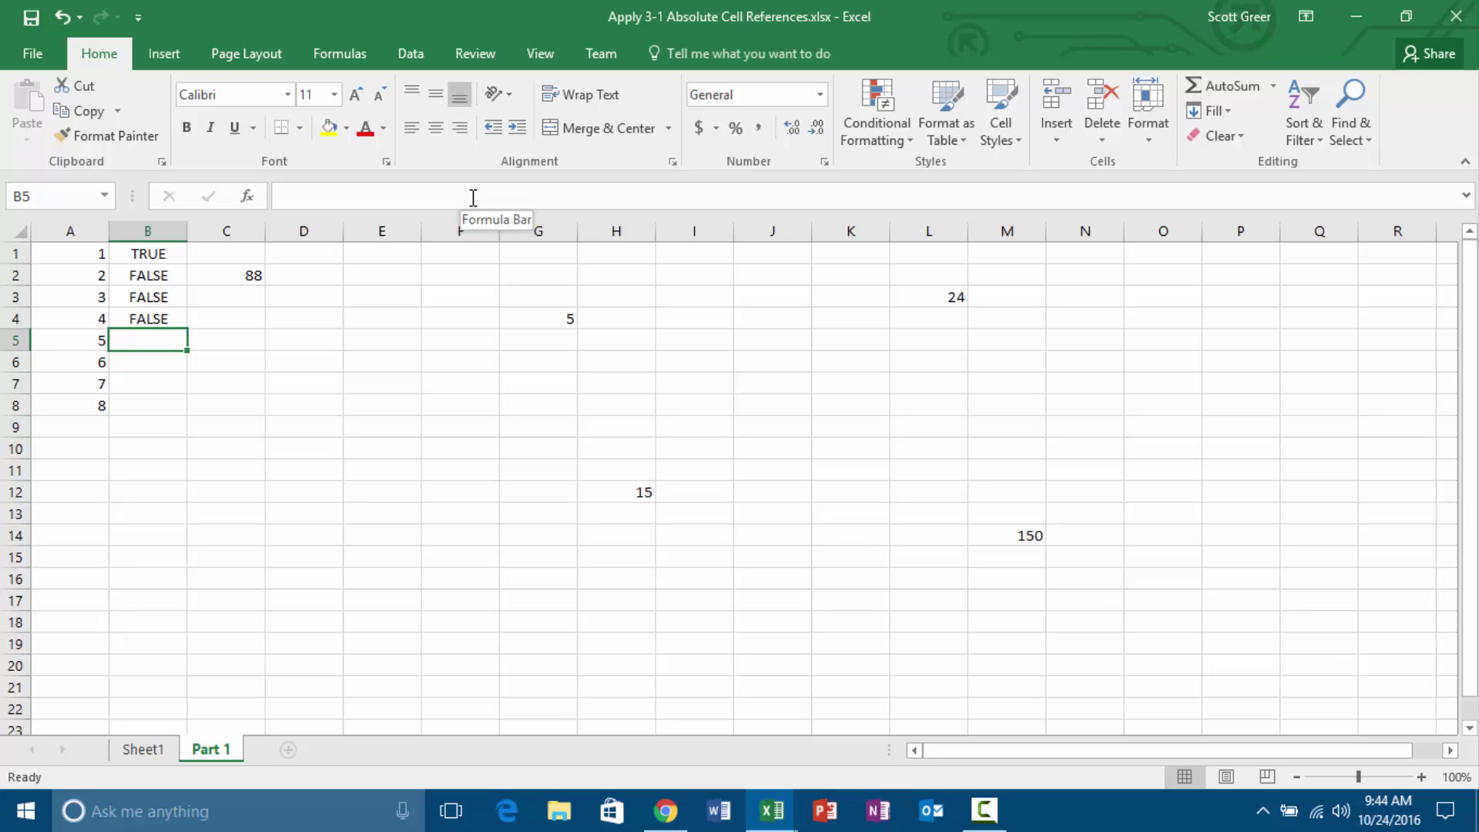
Enter the formula =IF((C2+H12)*2>=L3-(C2/4)*2,True,False) in cell B5.
{"action": "type", "text": "="}
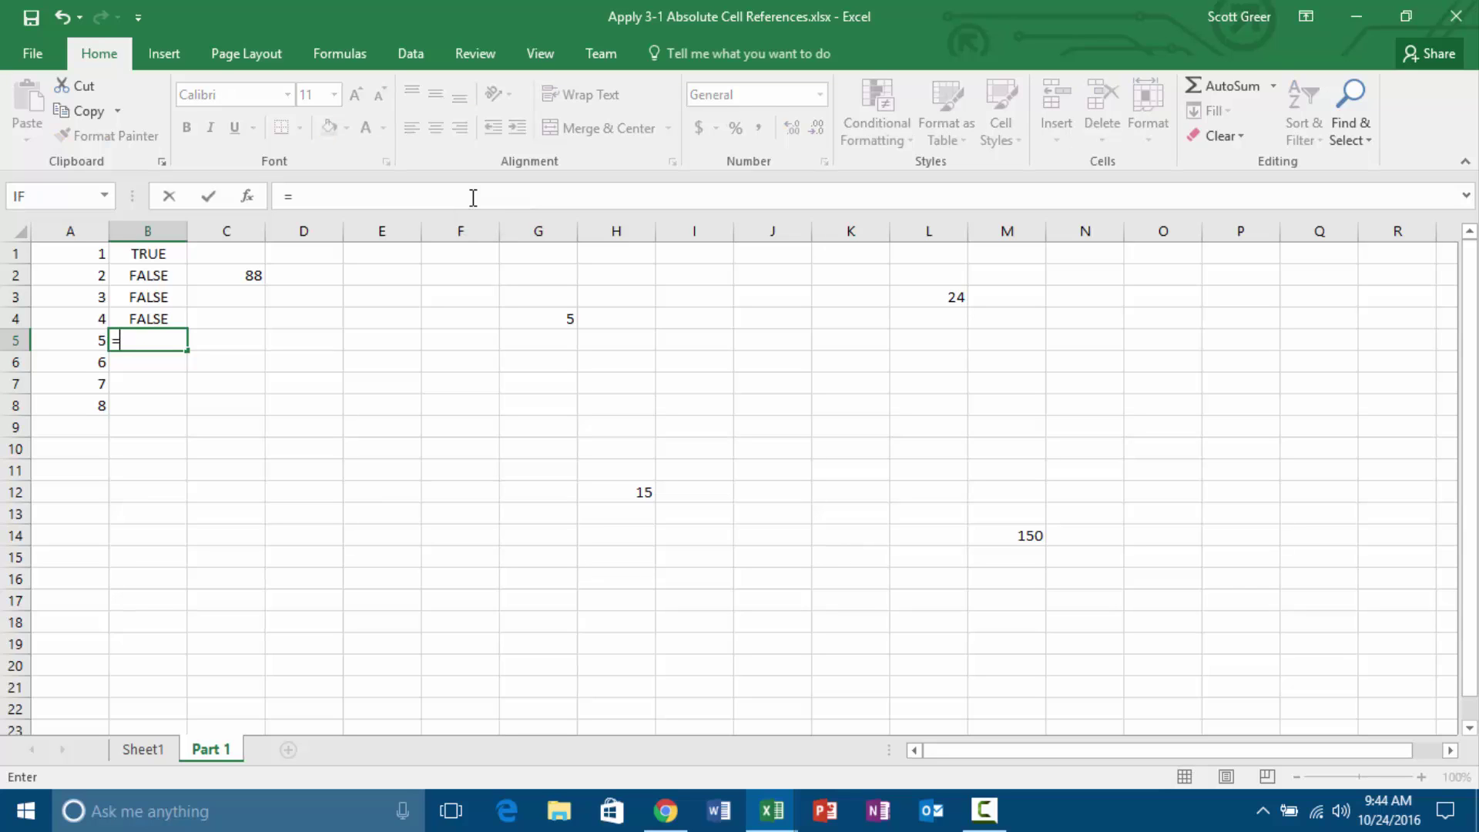
{"action": "type", "text": "IF("}
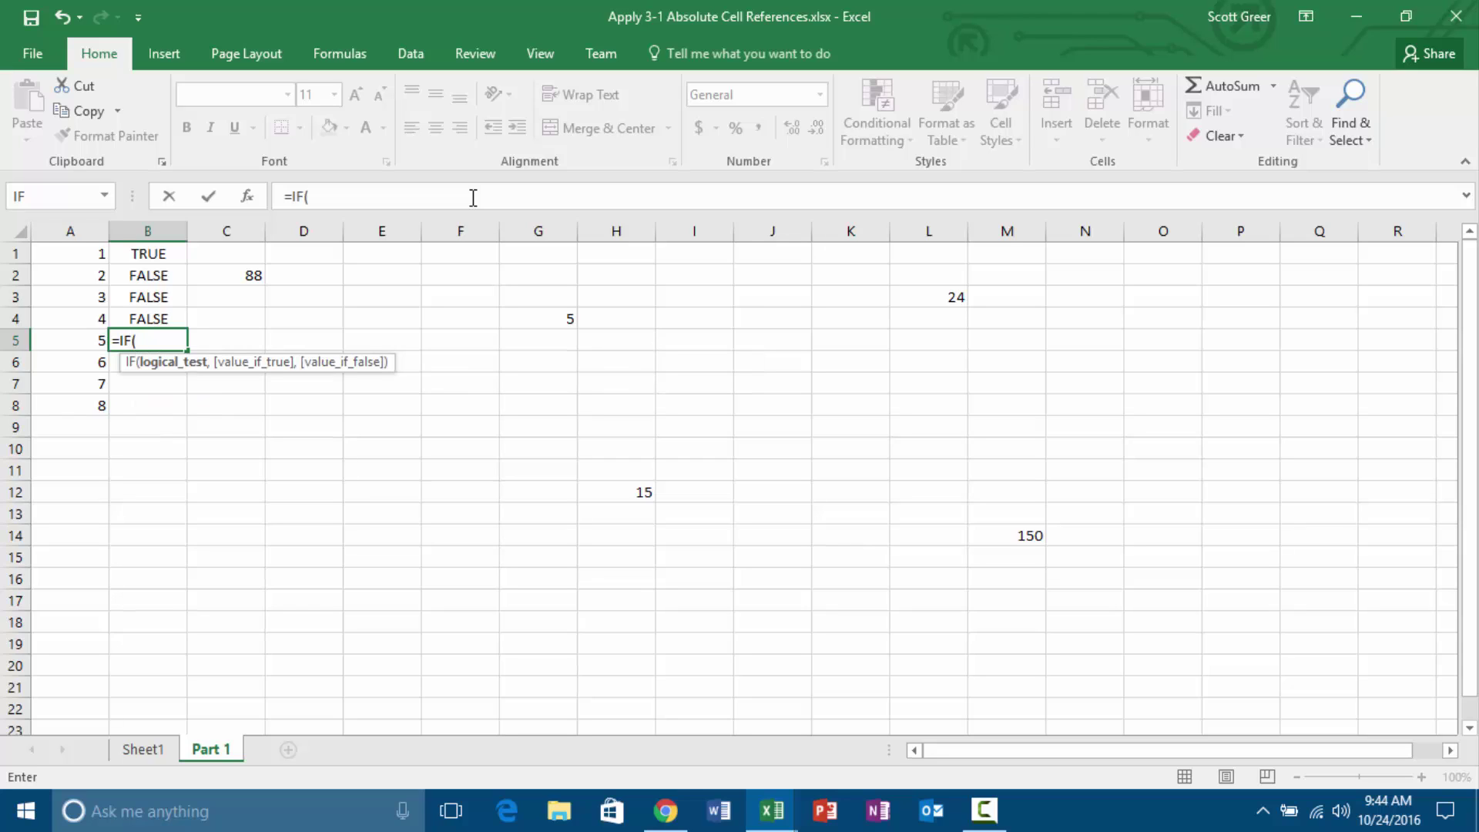
{"action": "type", "text": "("}
{"action": "type", "text": "C"}
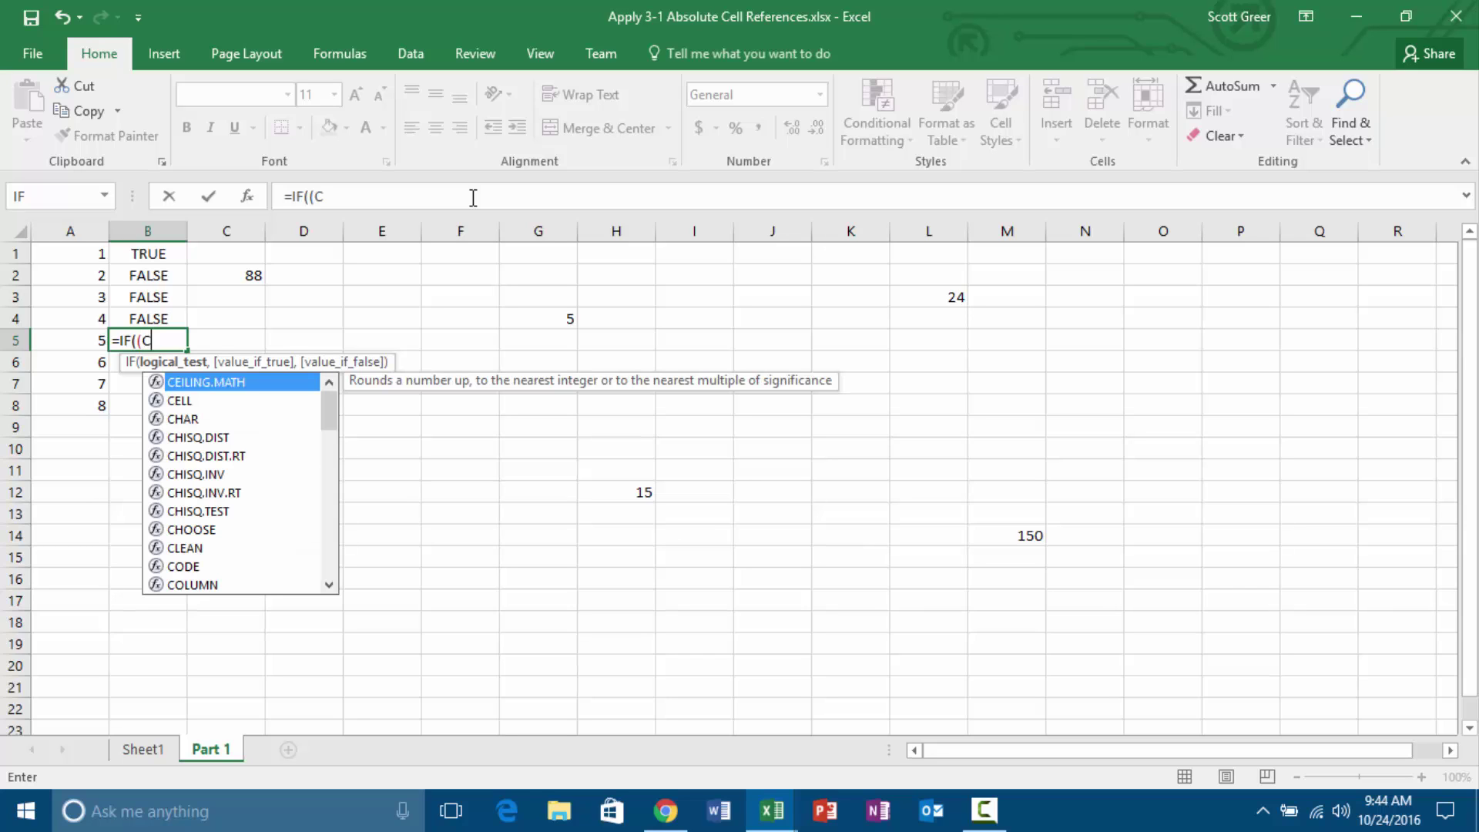
{"action": "type", "text": "2"}
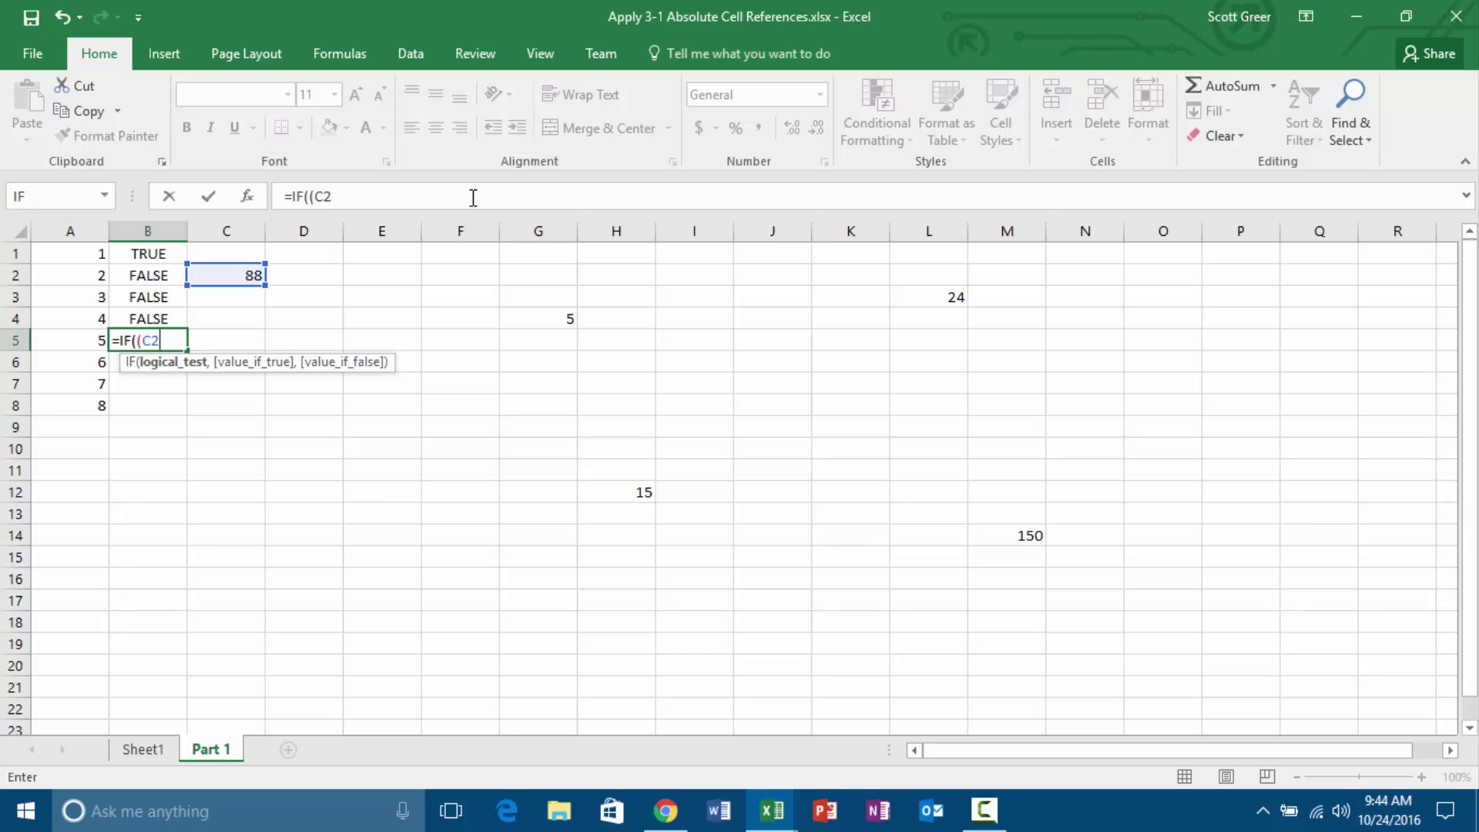
{"action": "type", "text": "+H12"}
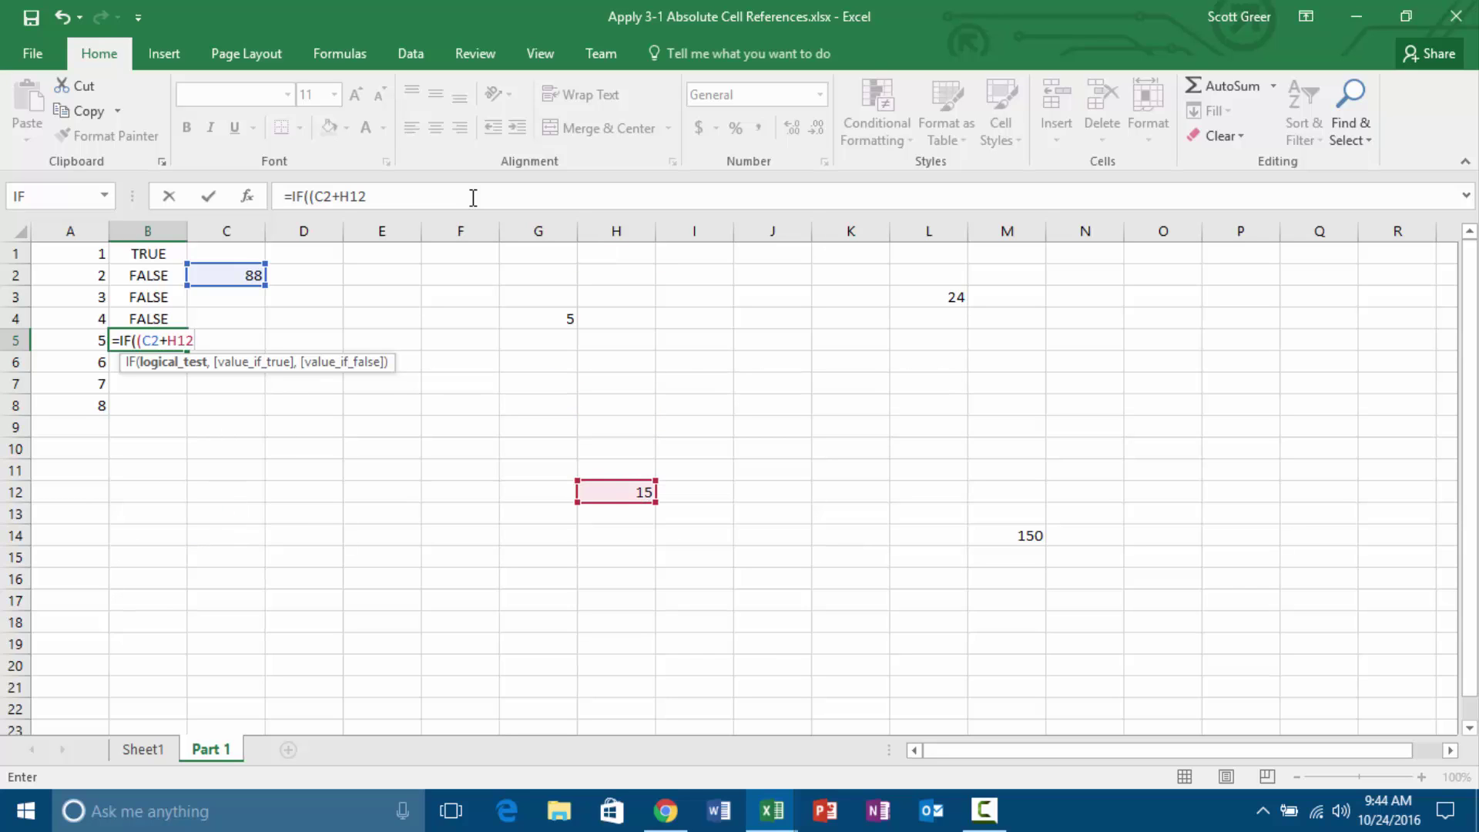
{"action": "type", "text": ")*2>=L"}
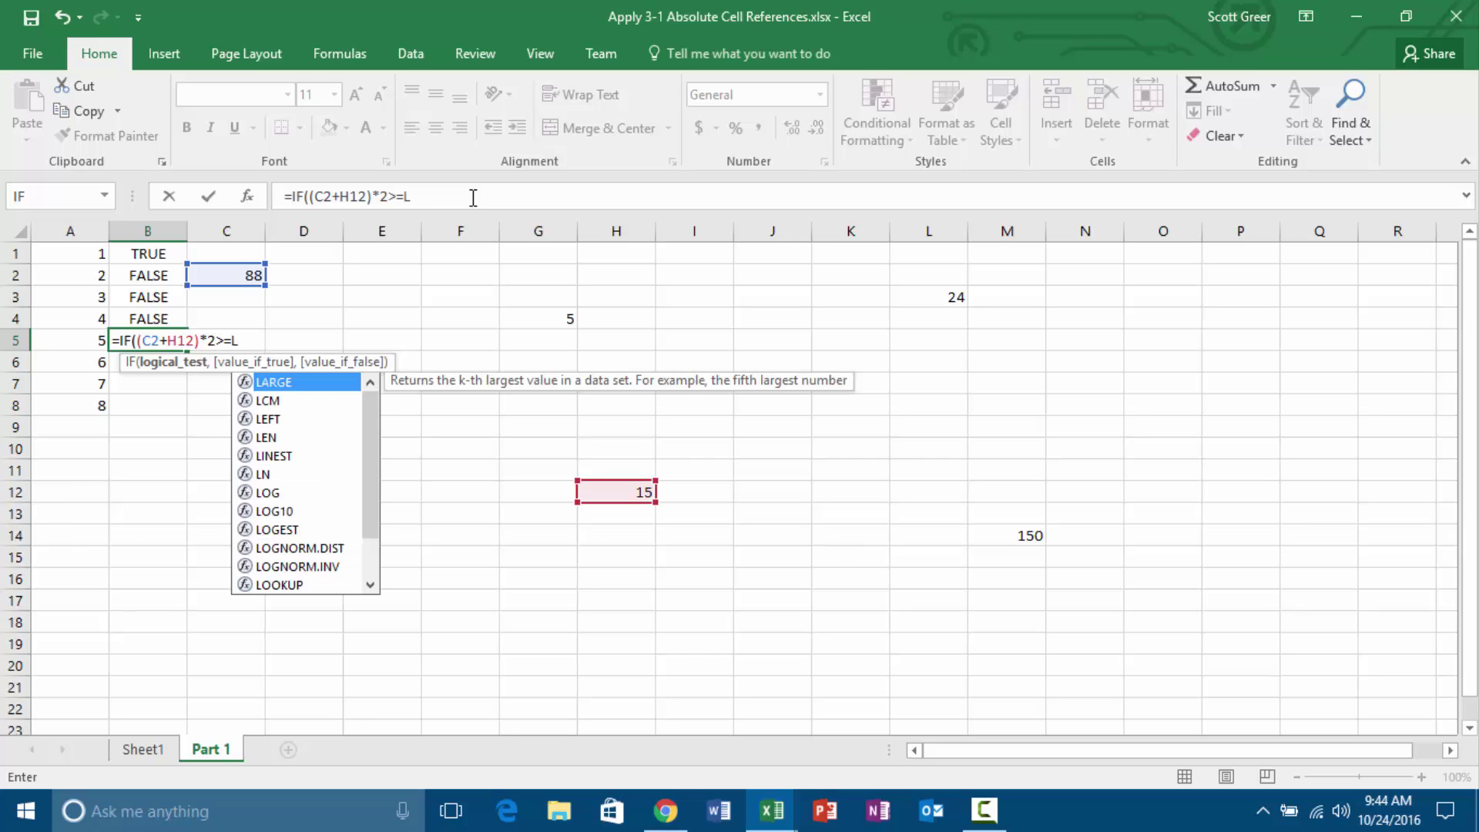
{"action": "type", "text": "3-"}
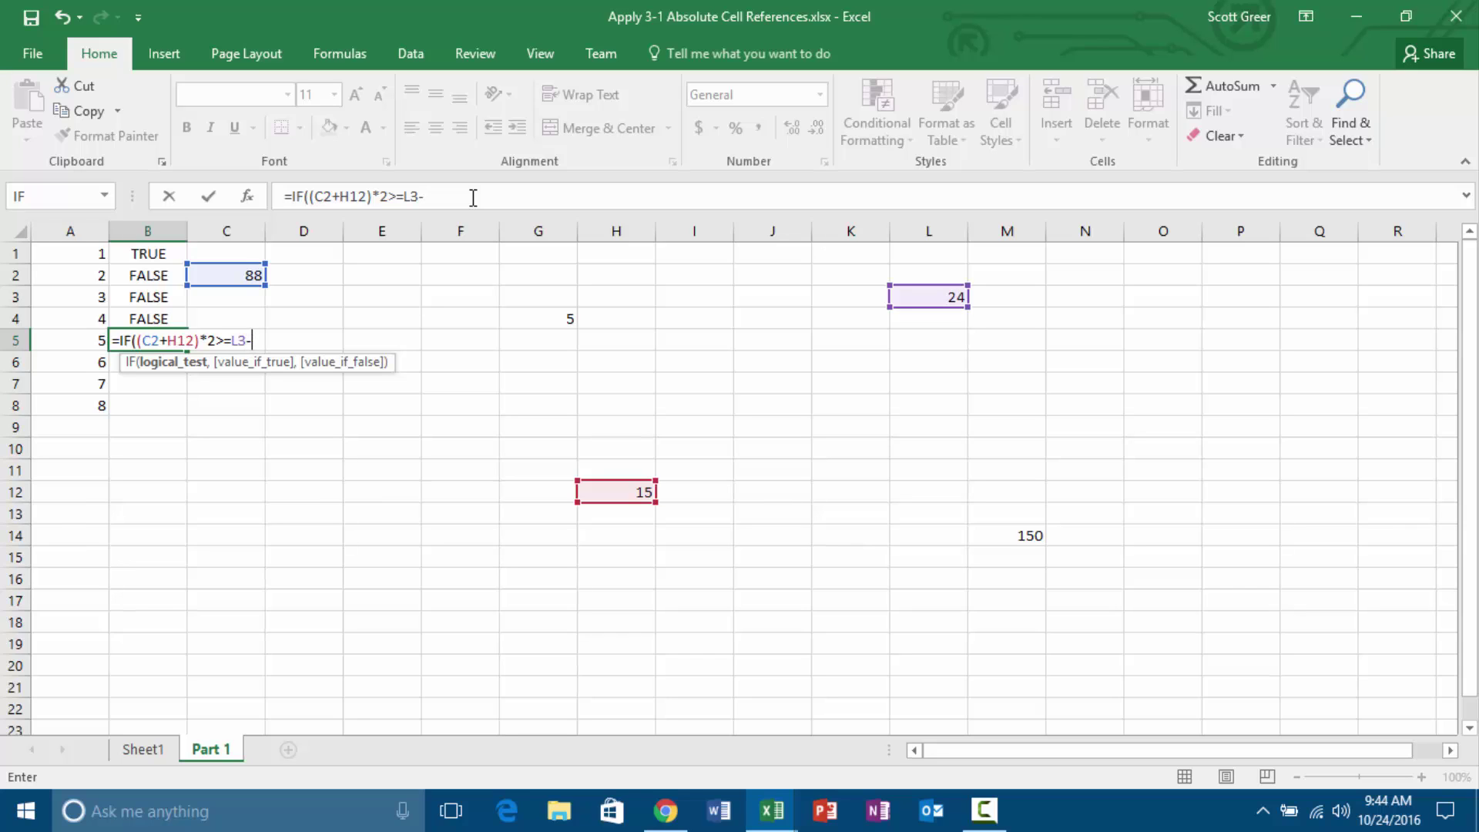
{"action": "type", "text": "(C2/4"}
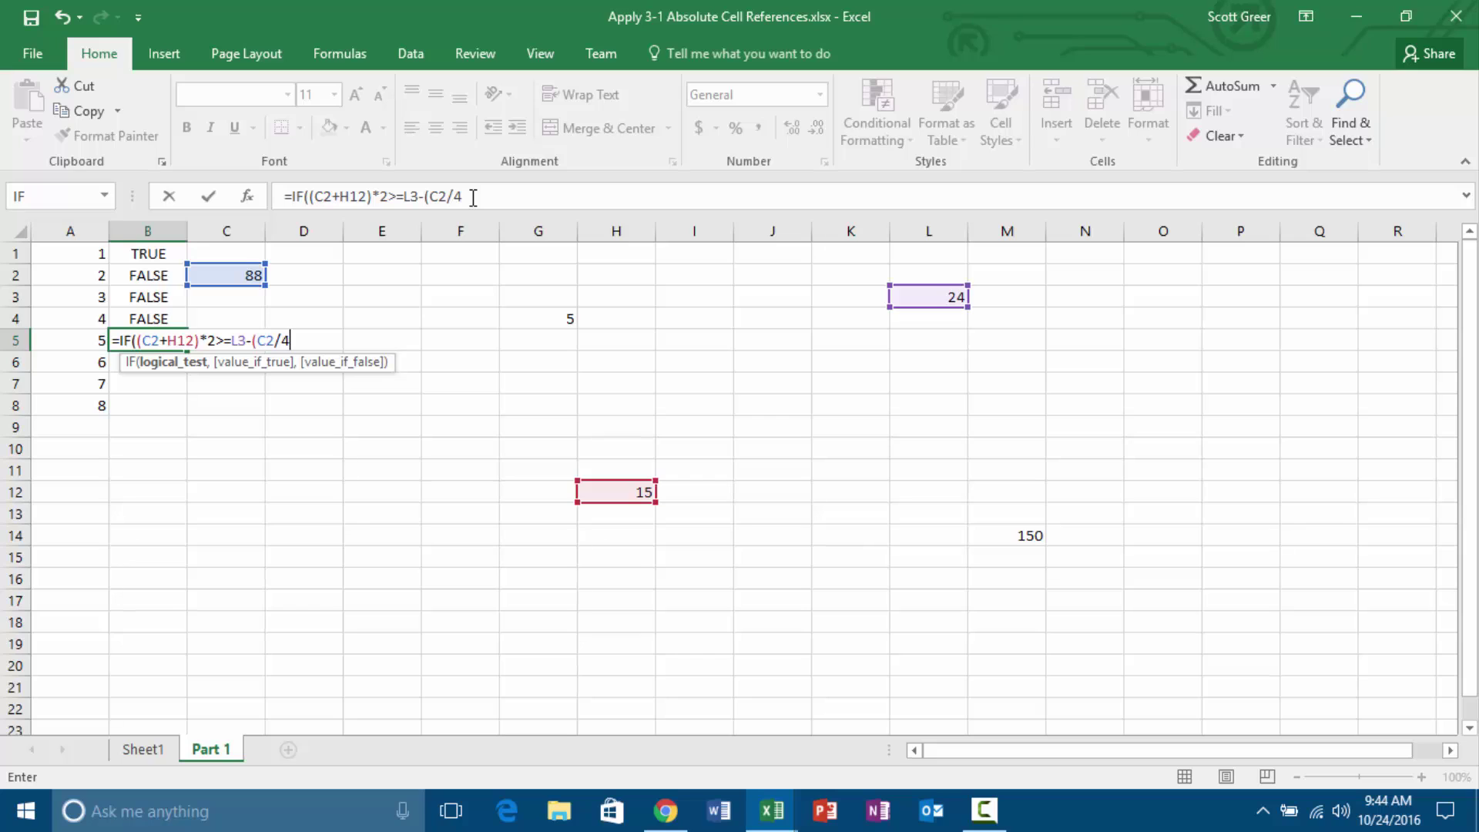
{"action": "type", "text": ")*"}
{"action": "type", "text": "2"}
{"action": "type", "text": ",T"}
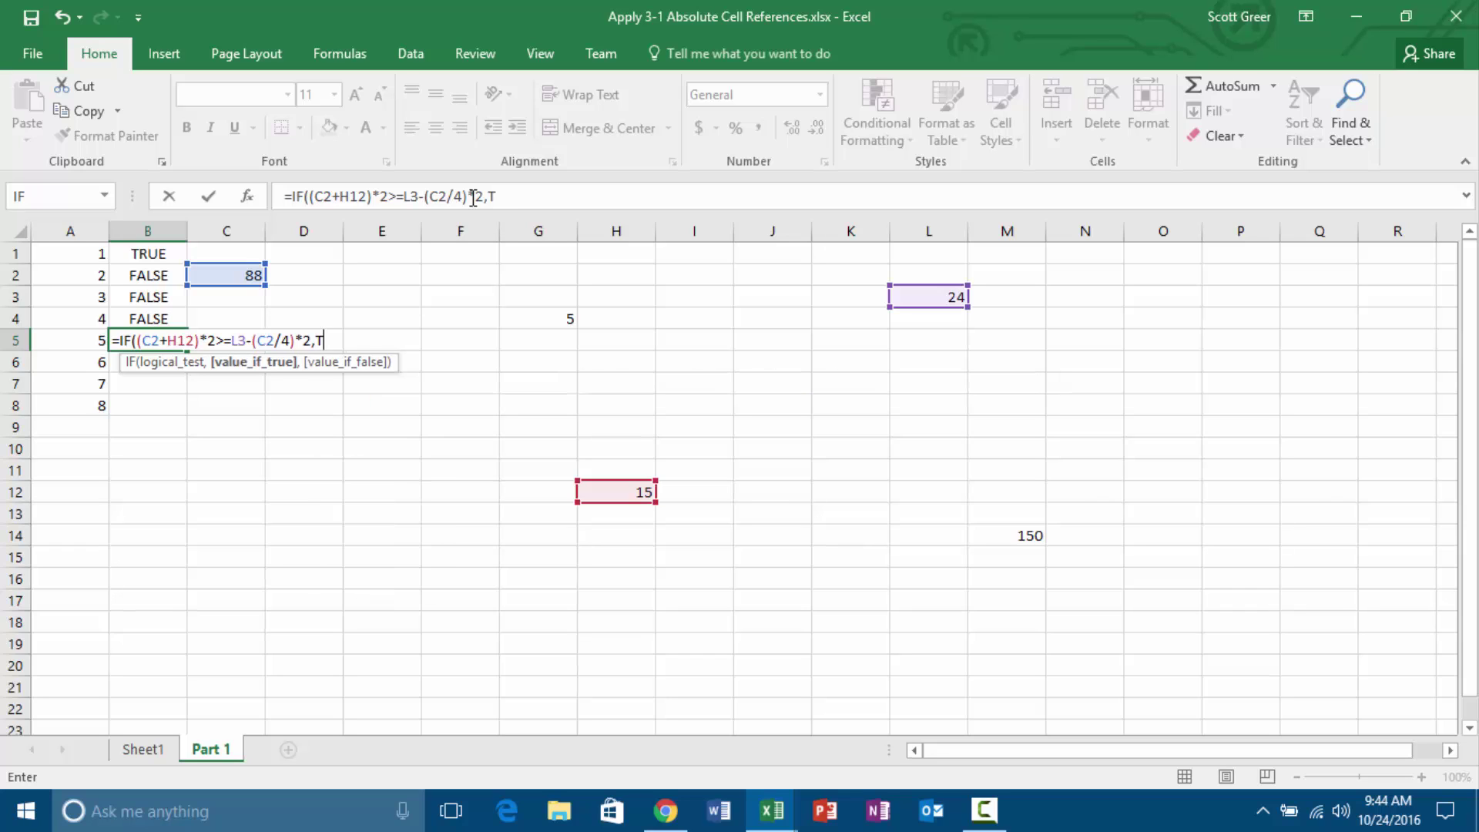
{"action": "type", "text": "ure,False"}
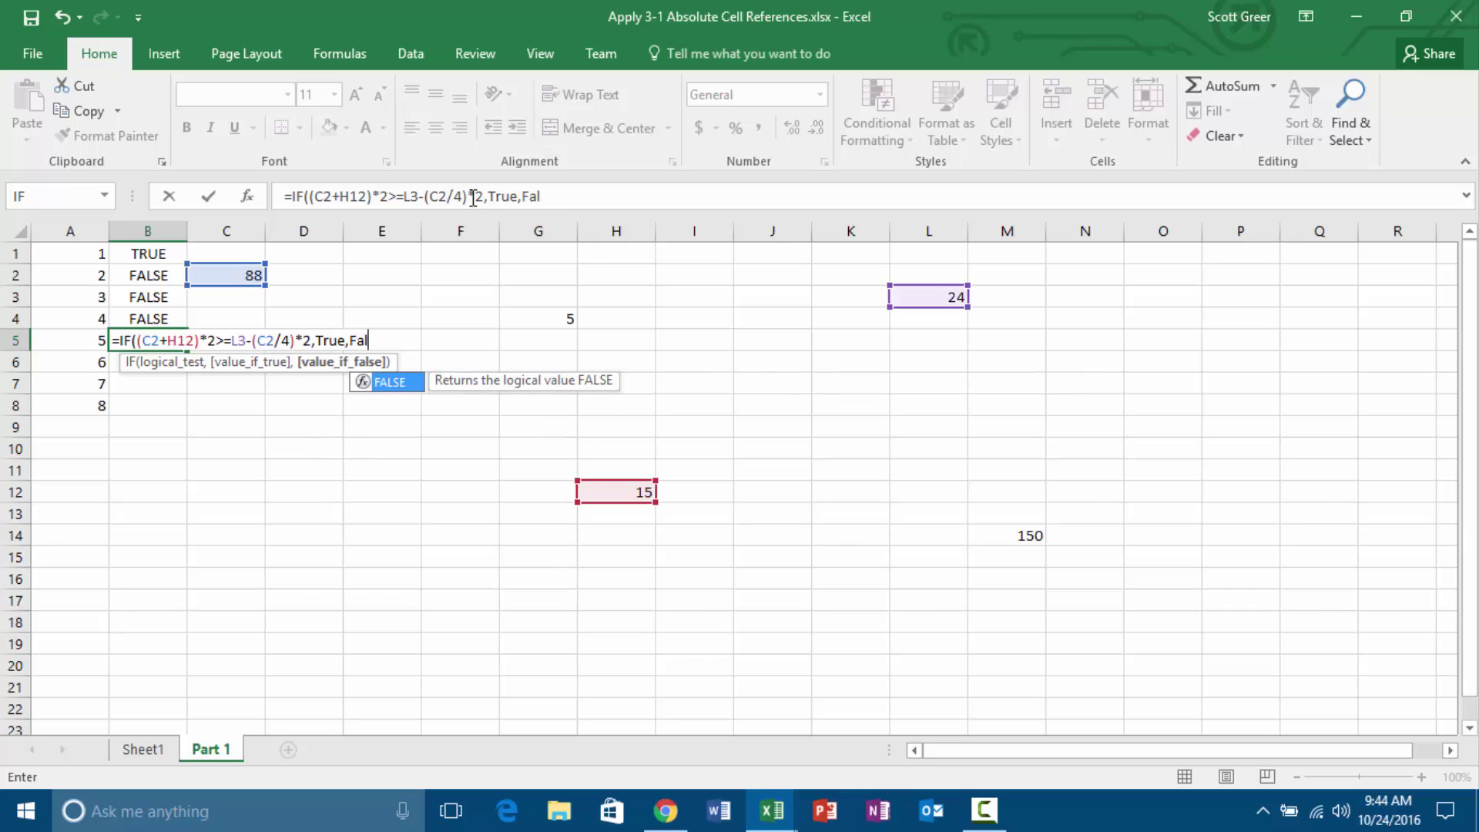
{"action": "type", "text": ")"}
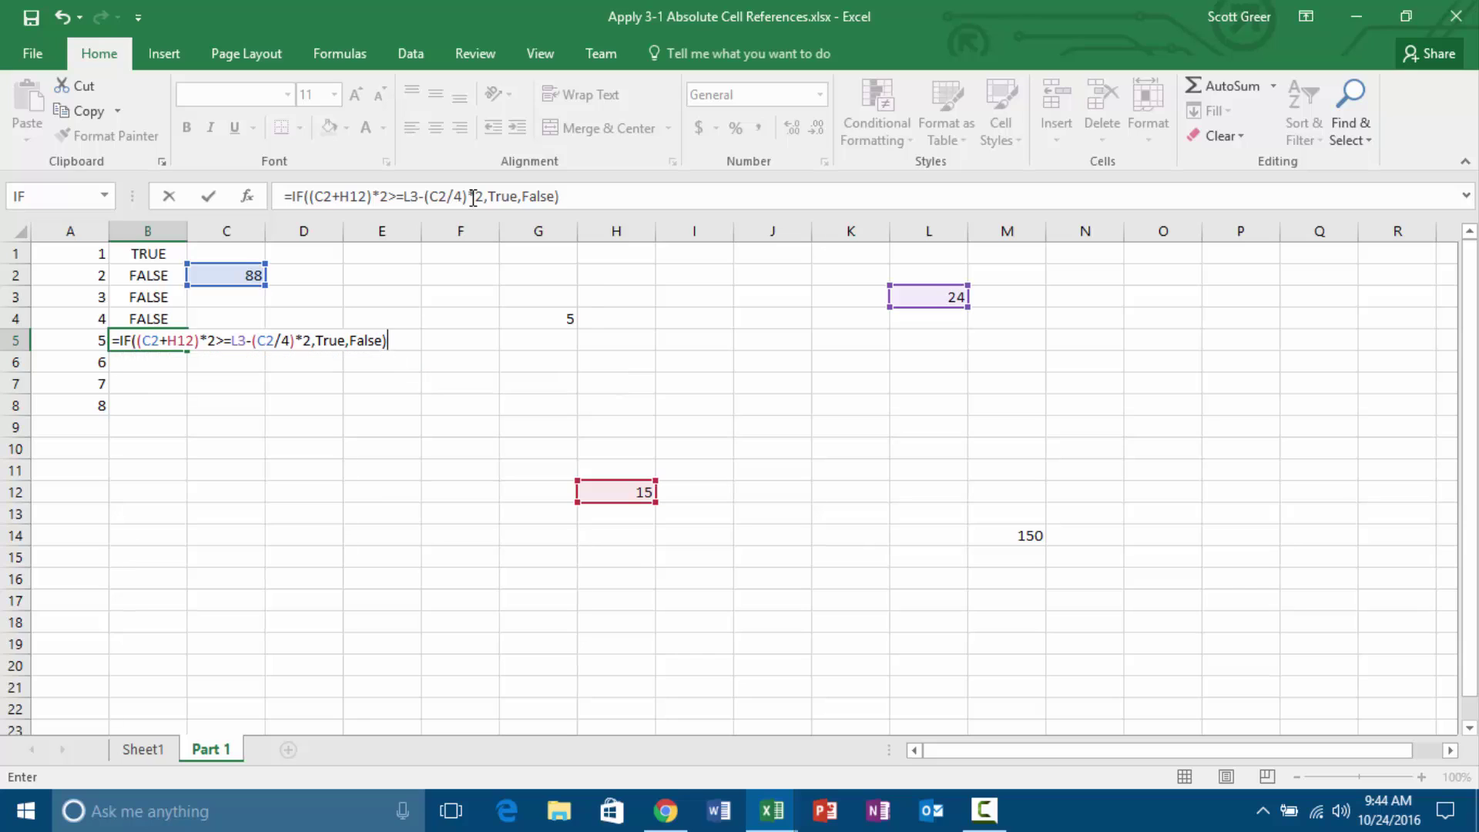
{"action": "key", "text": "Return"}
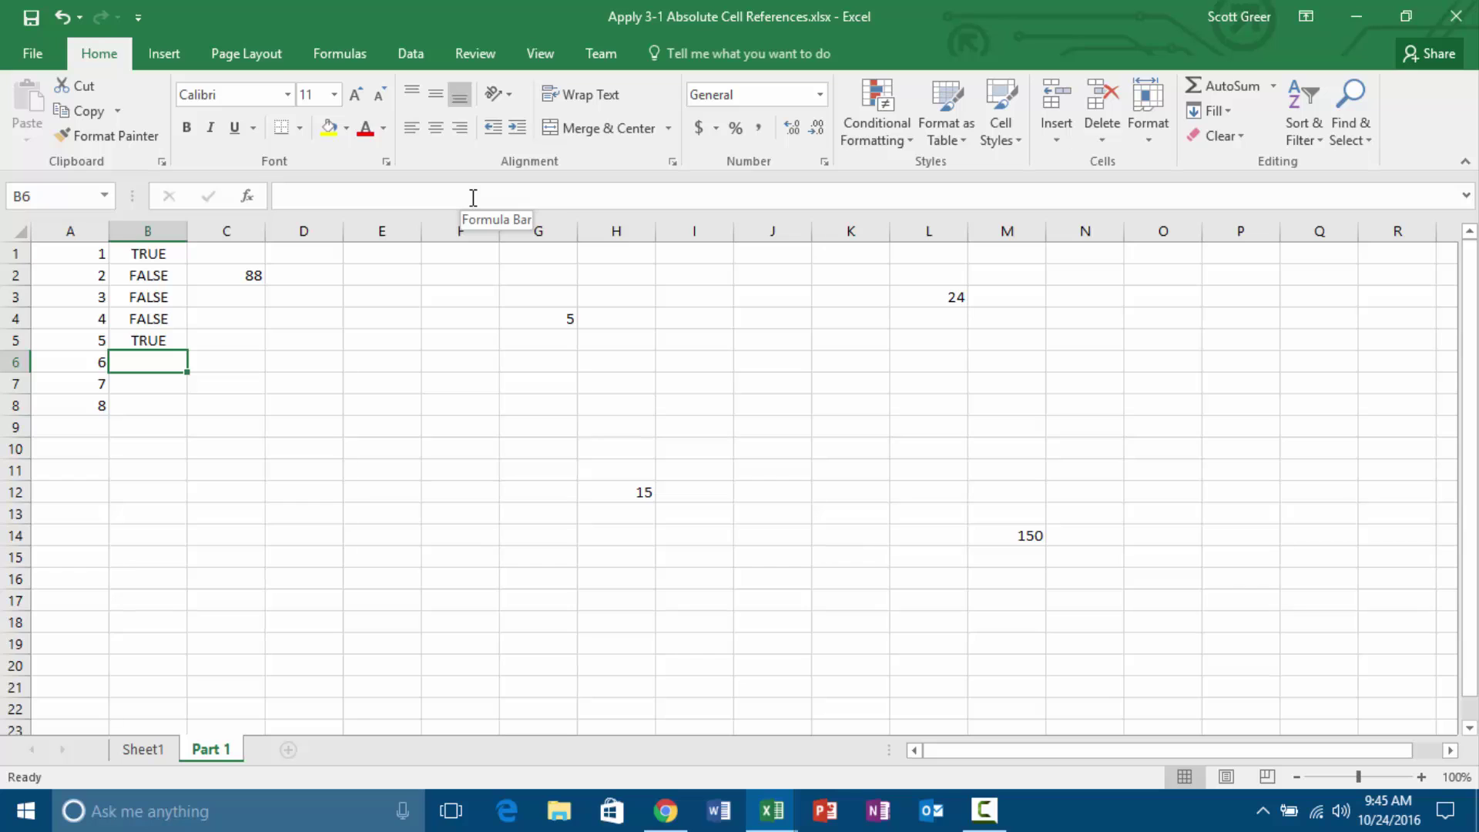
Enter the formula =IF(L3+300>H12*G4+10,True,False) in cell B6.
{"action": "type", "text": "="}
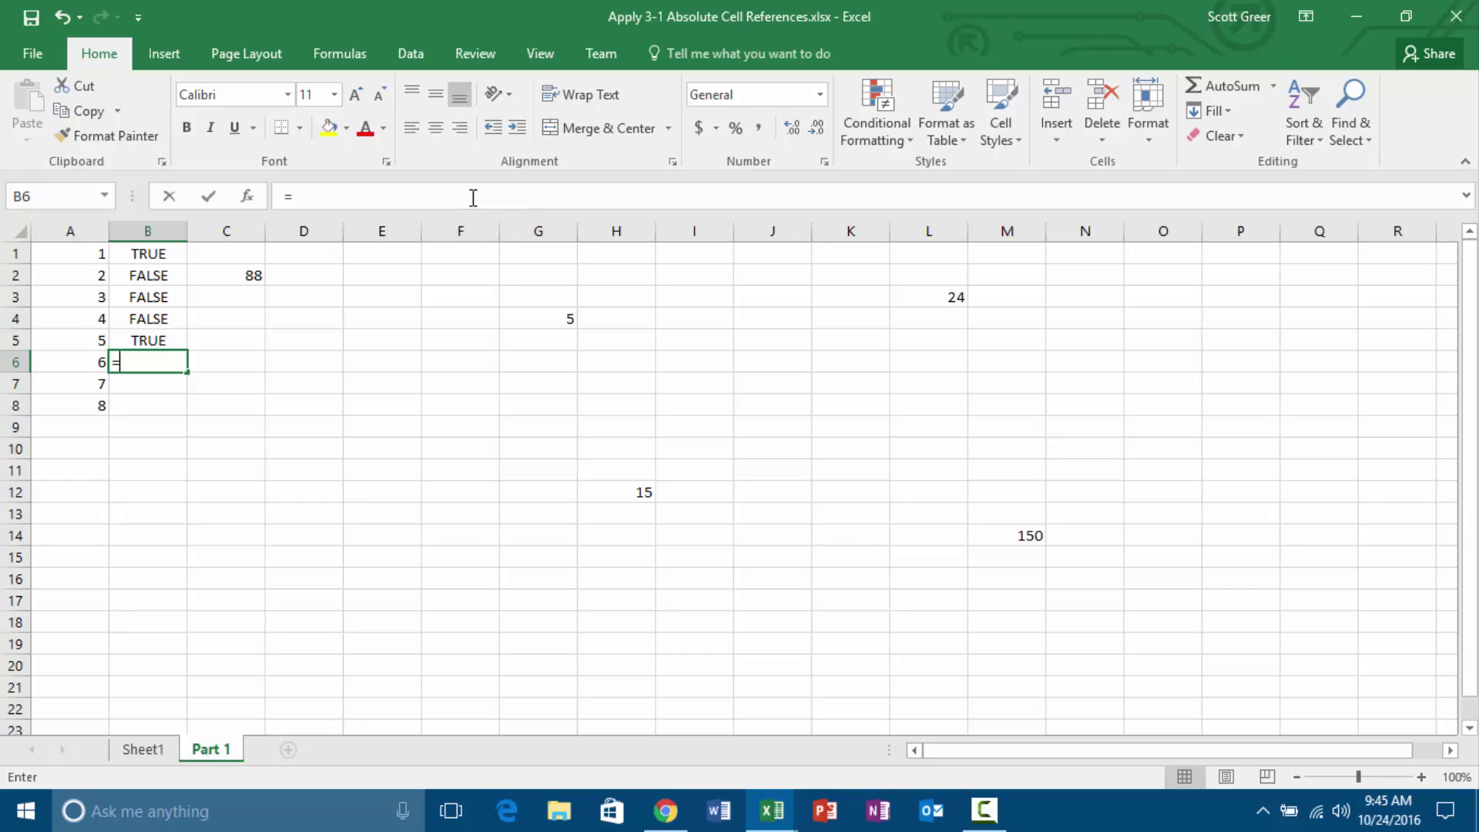
{"action": "type", "text": "IF("}
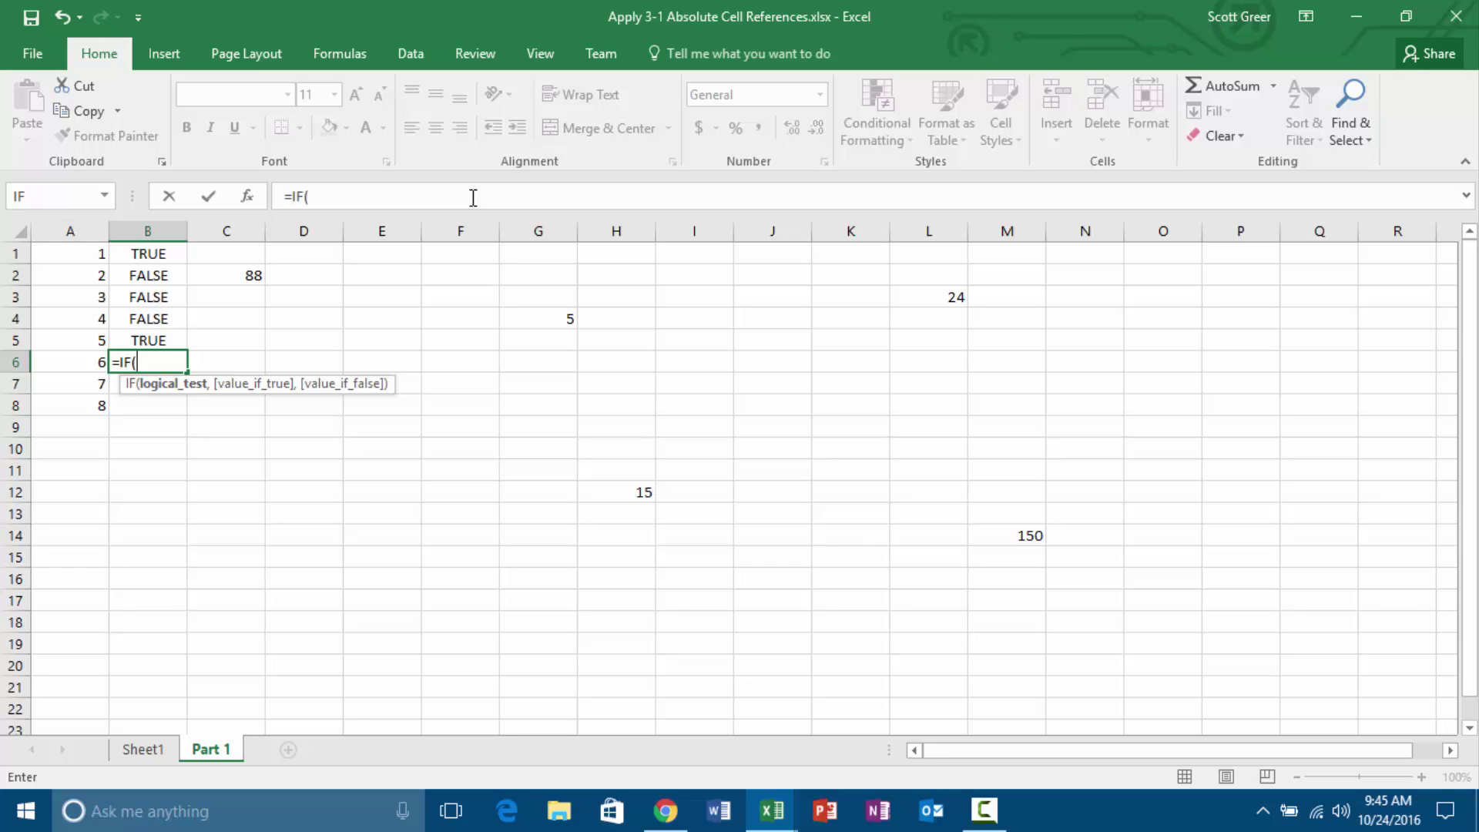
{"action": "type", "text": "L3"}
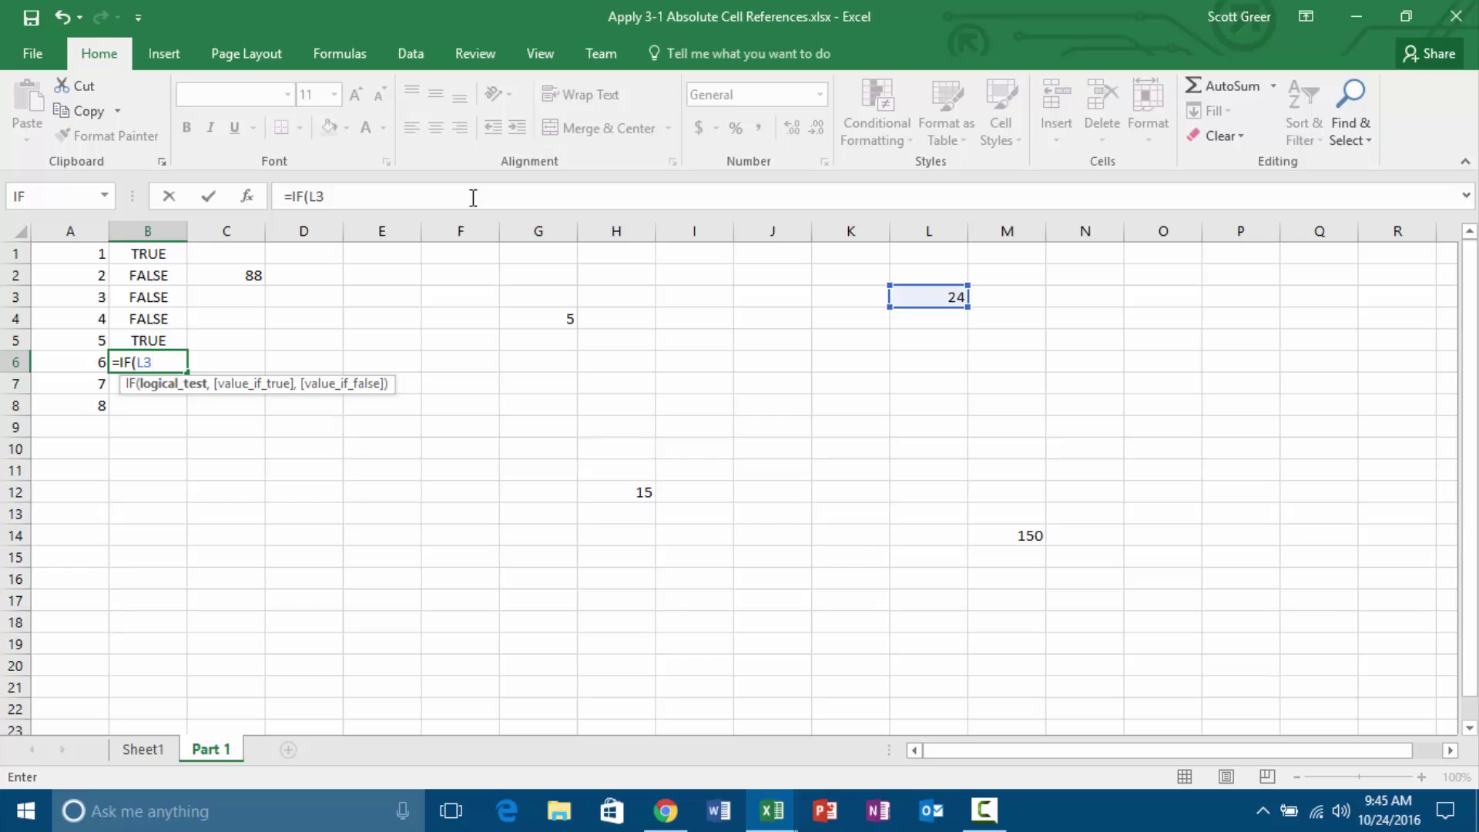
{"action": "type", "text": "+300>H12"}
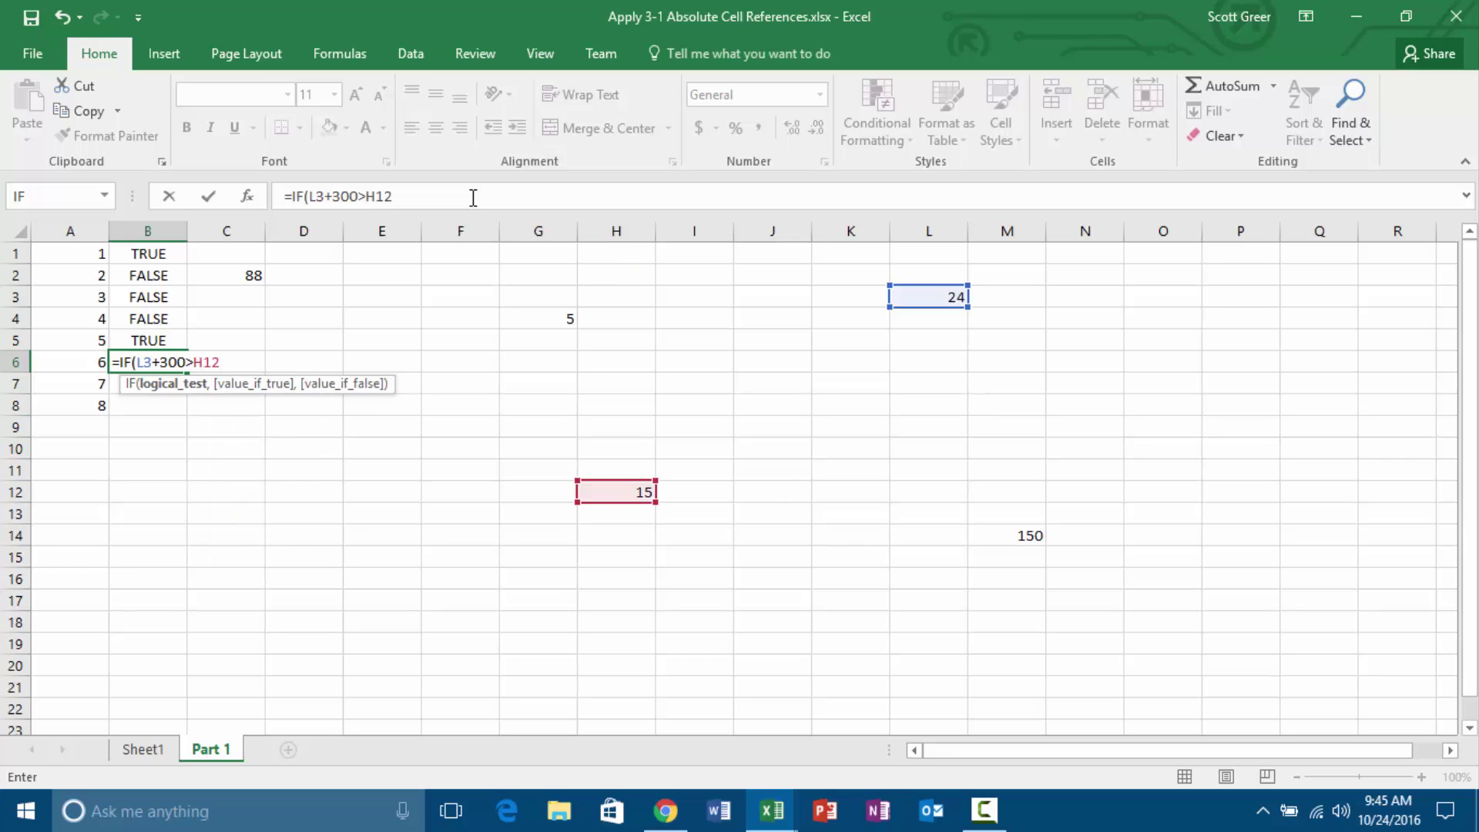
{"action": "type", "text": "*G4"}
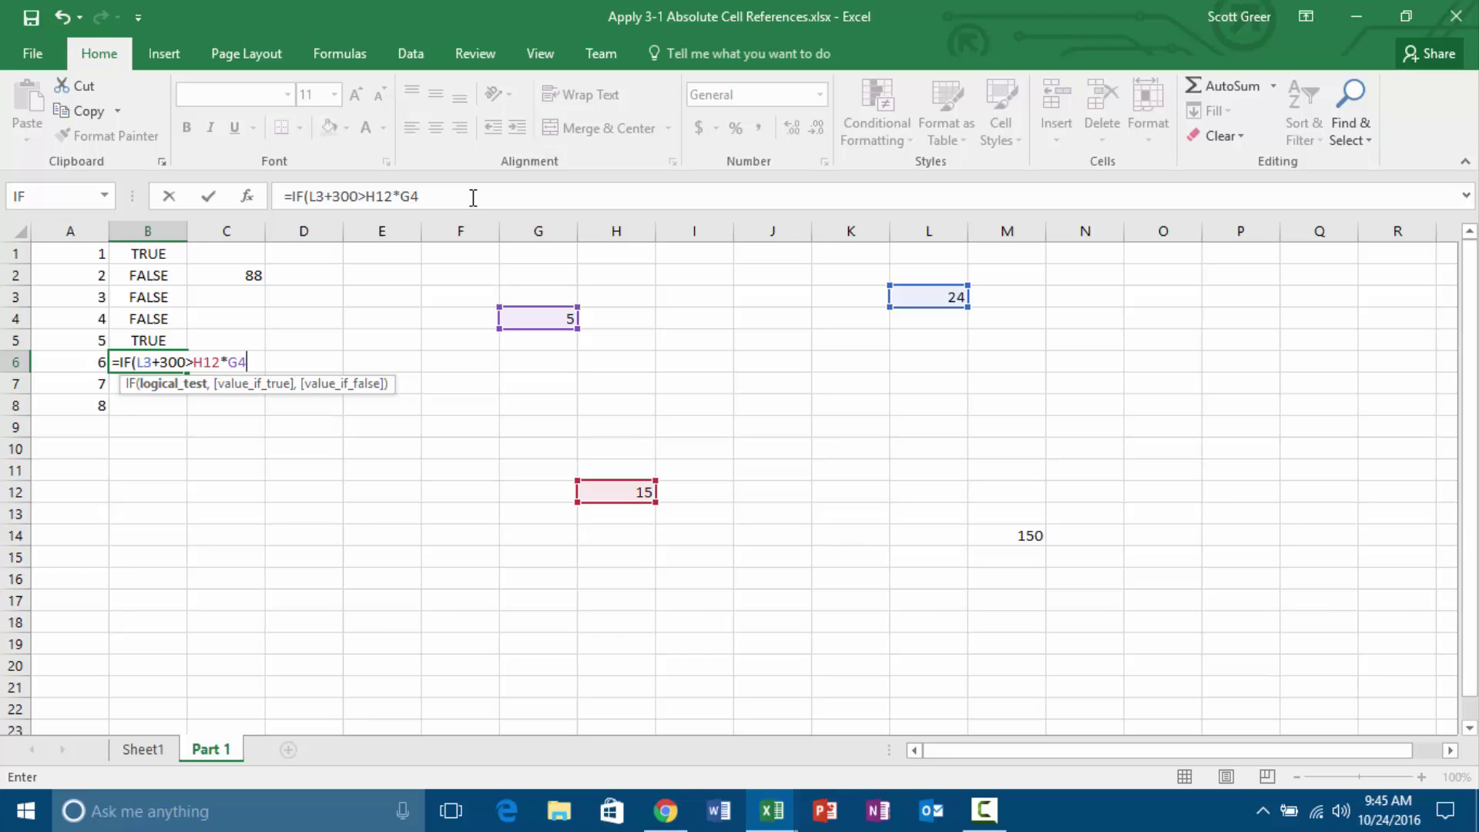
{"action": "type", "text": "+10,True,"}
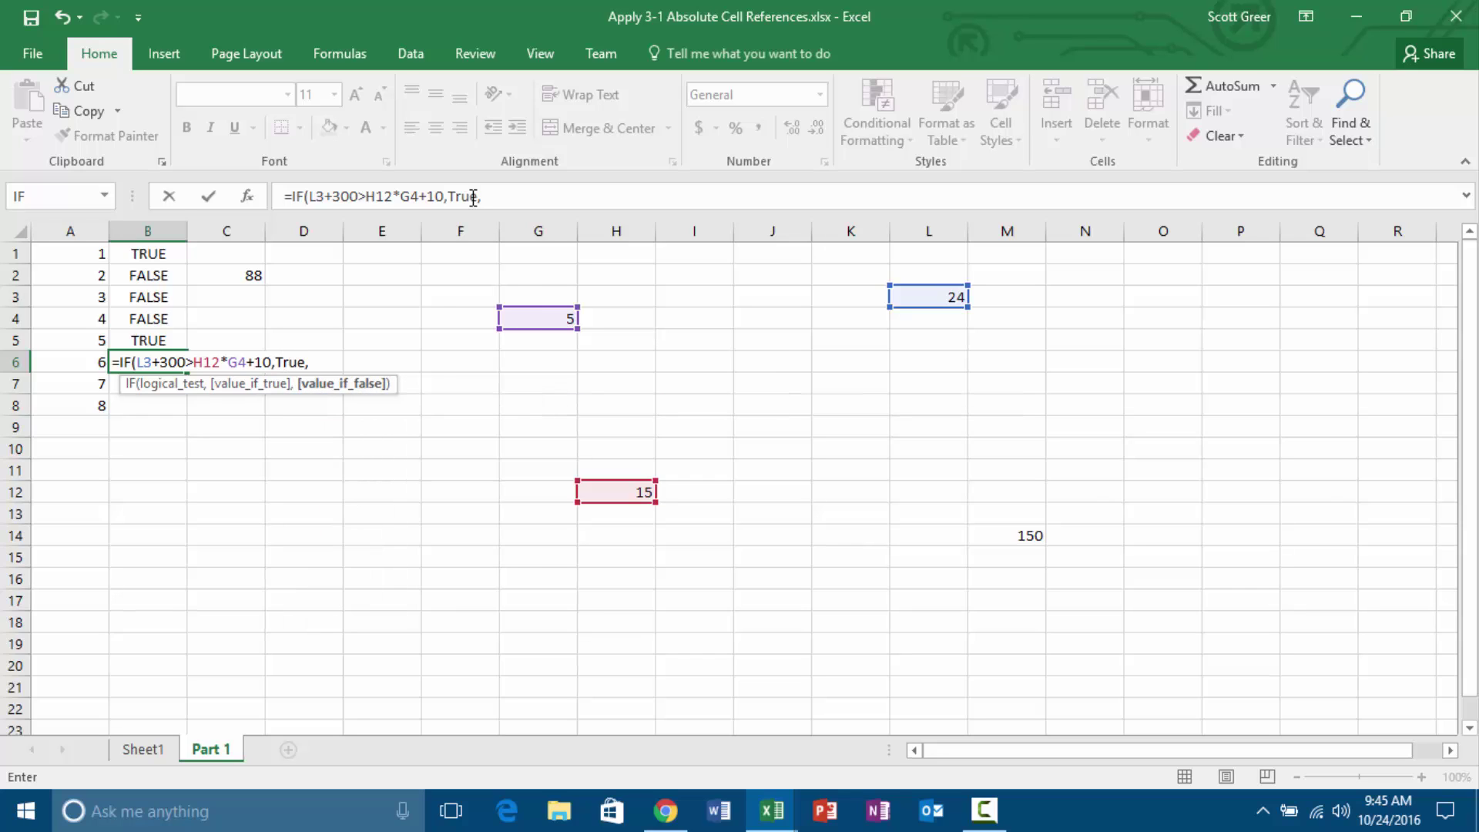
{"action": "type", "text": "False"}
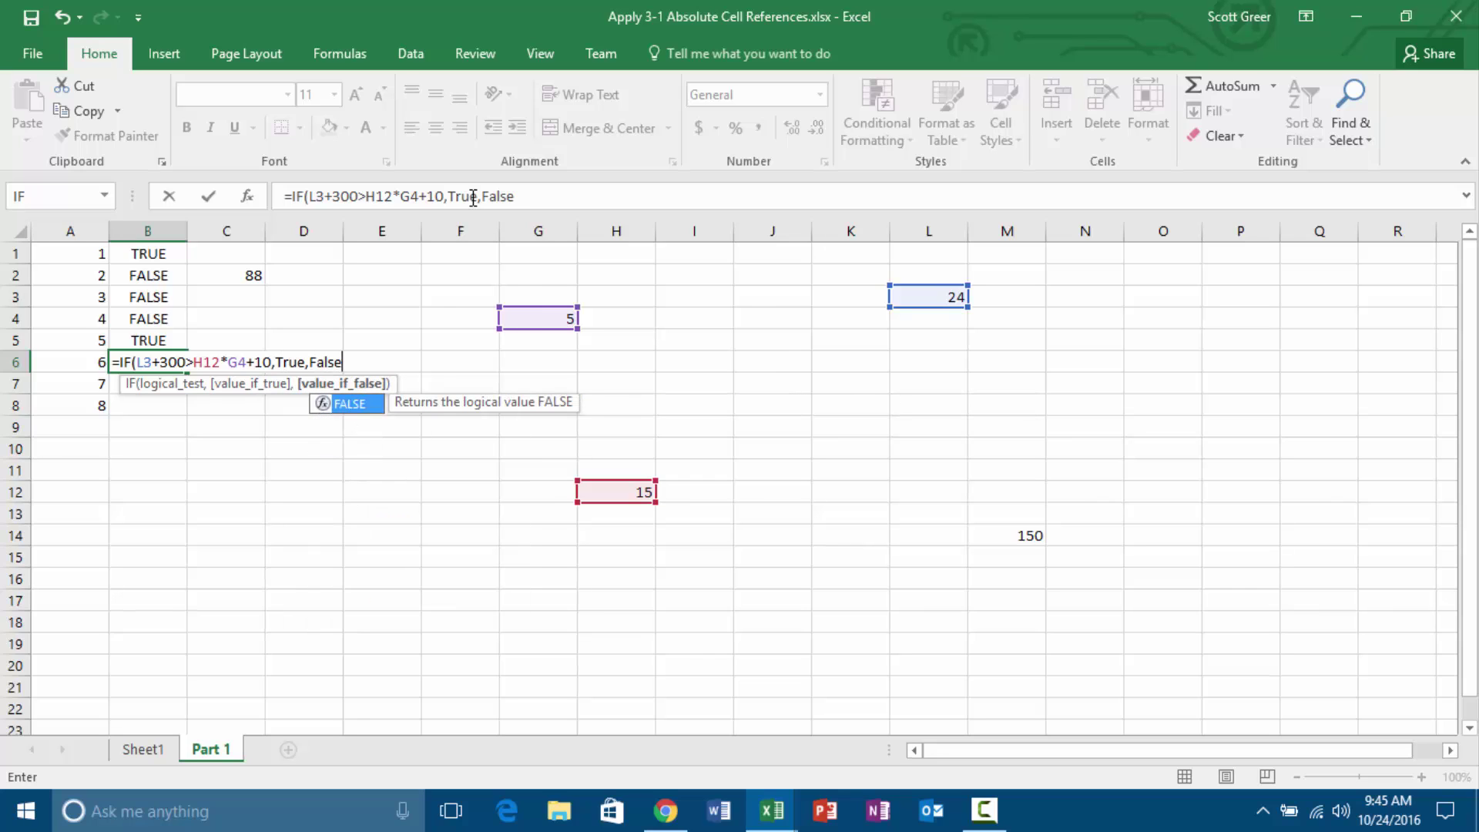
{"action": "type", "text": ")"}
{"action": "key", "text": "Return"}
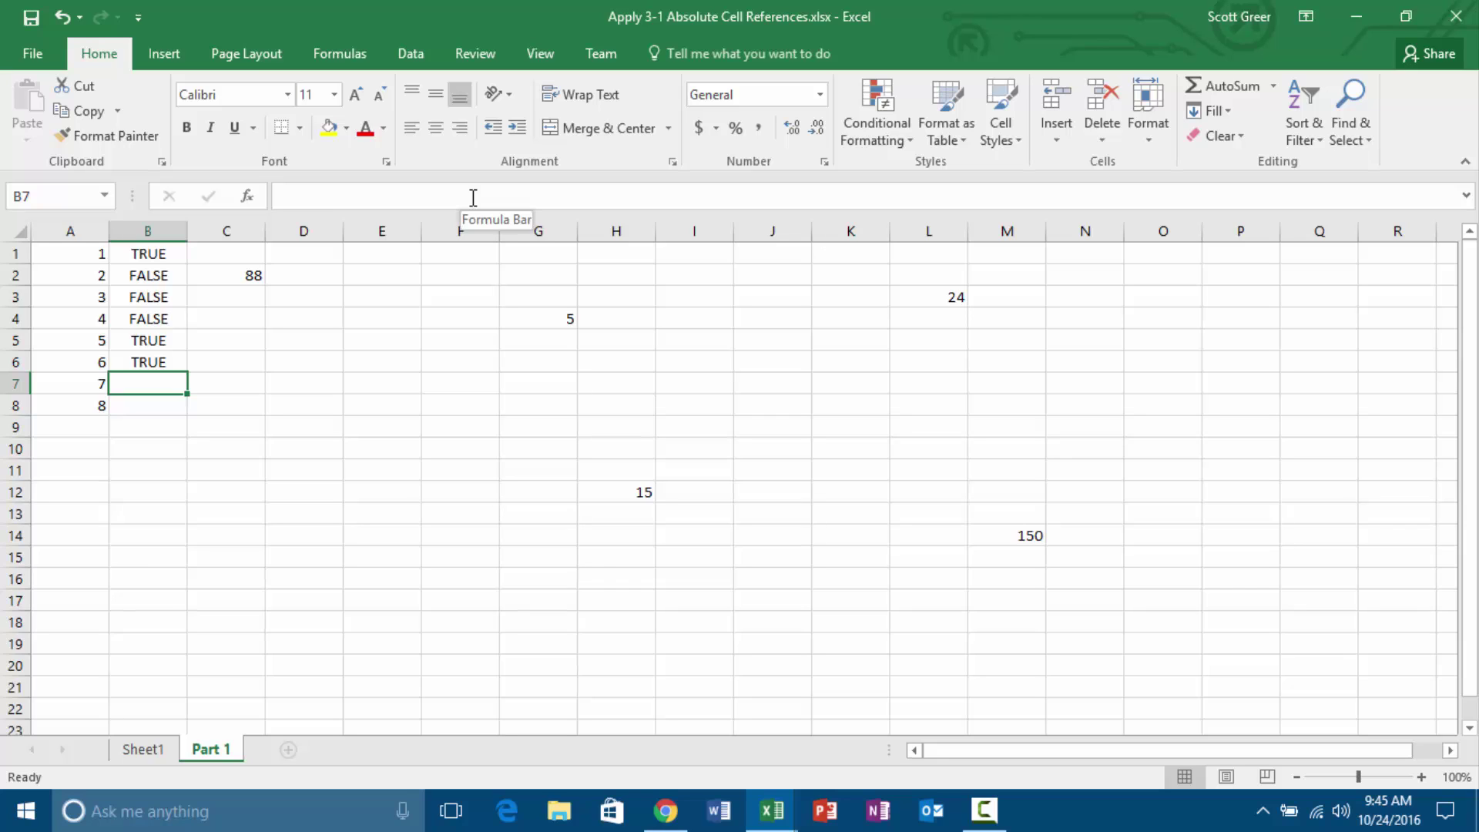
Write the comparison =G4*M14>=2*(H12+5) in cell B7.
{"action": "type", "text": "="}
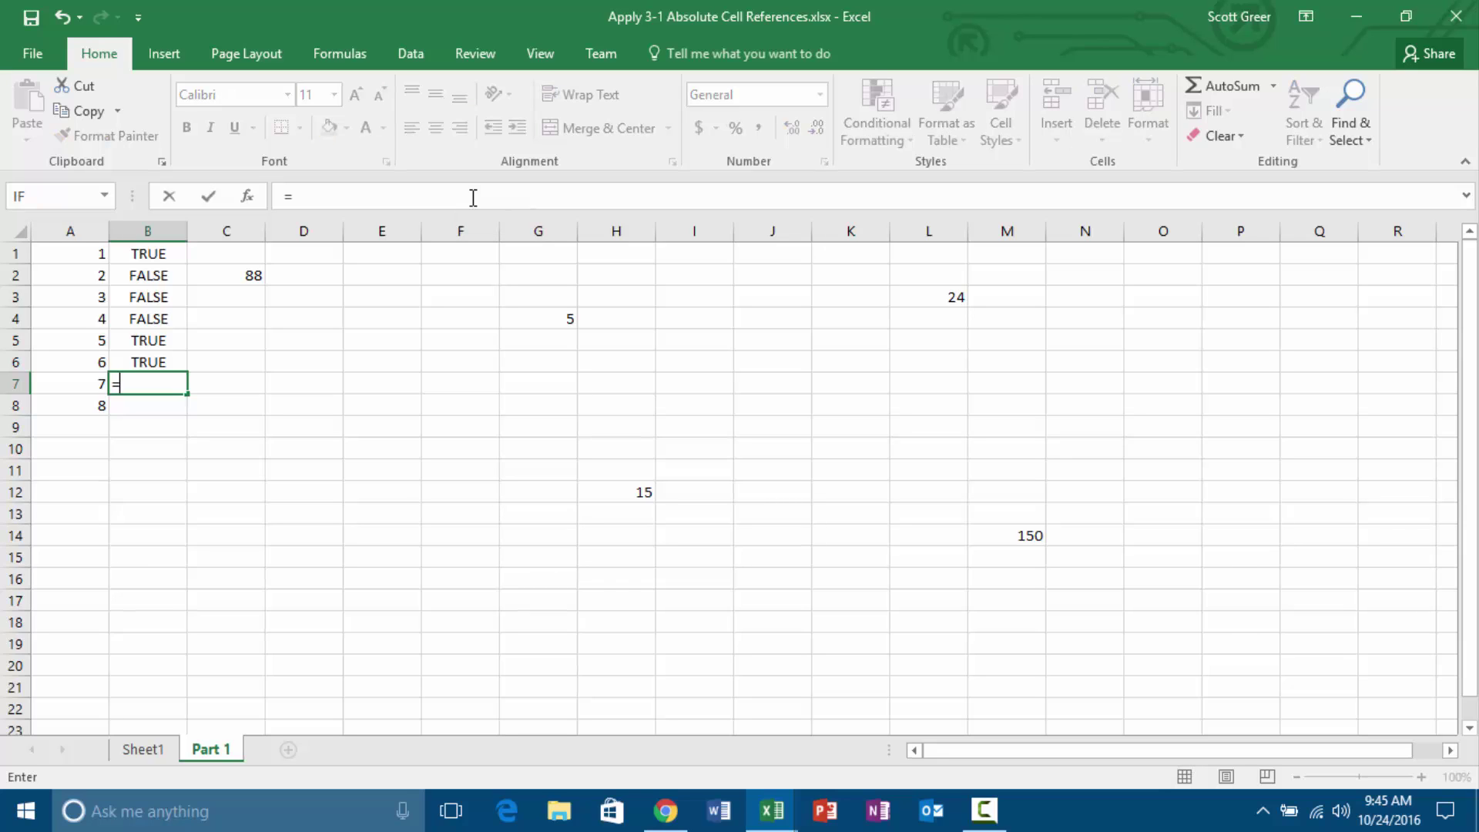
{"action": "type", "text": "G4"}
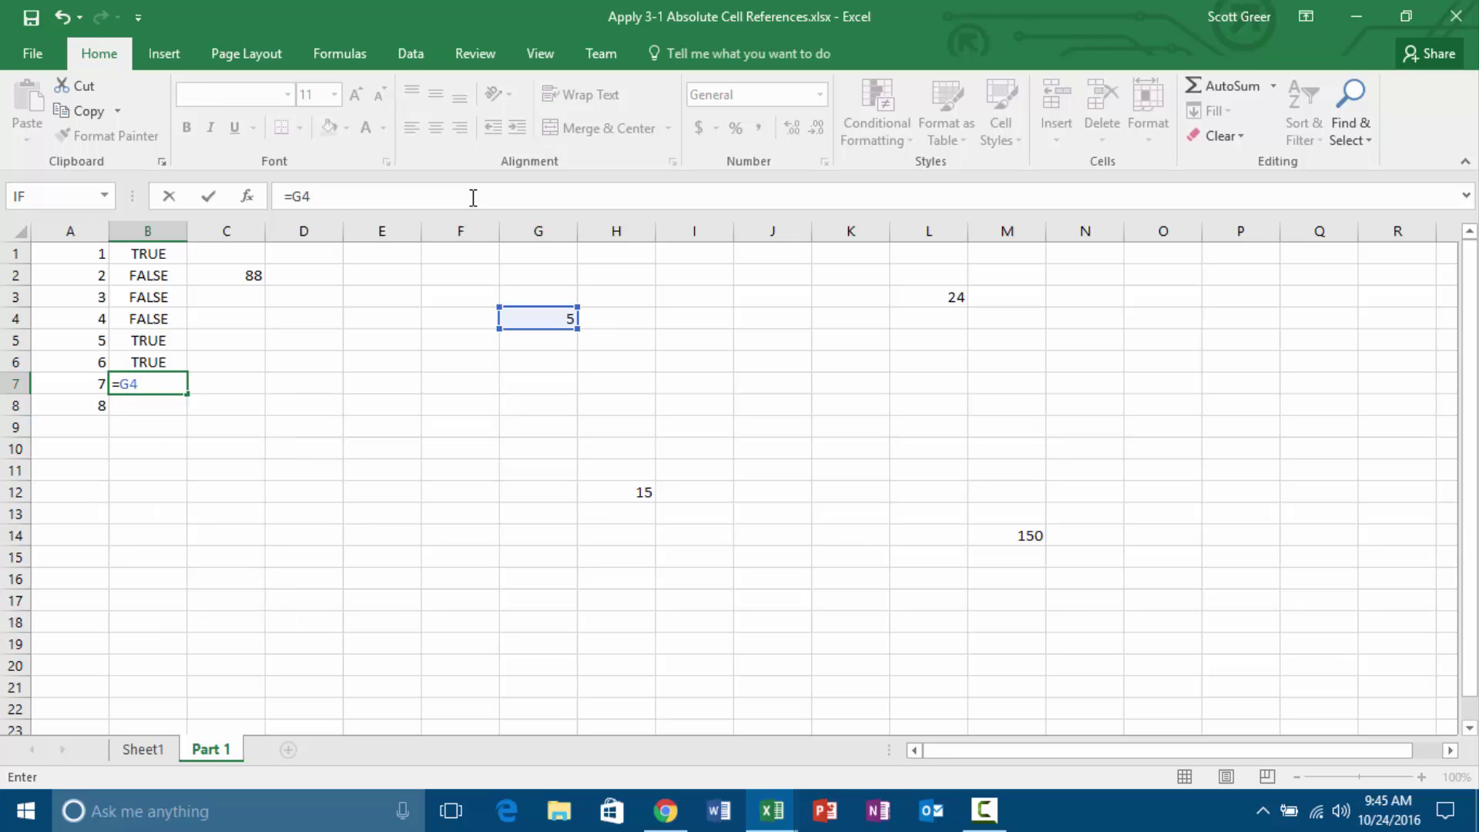
{"action": "type", "text": "*M"}
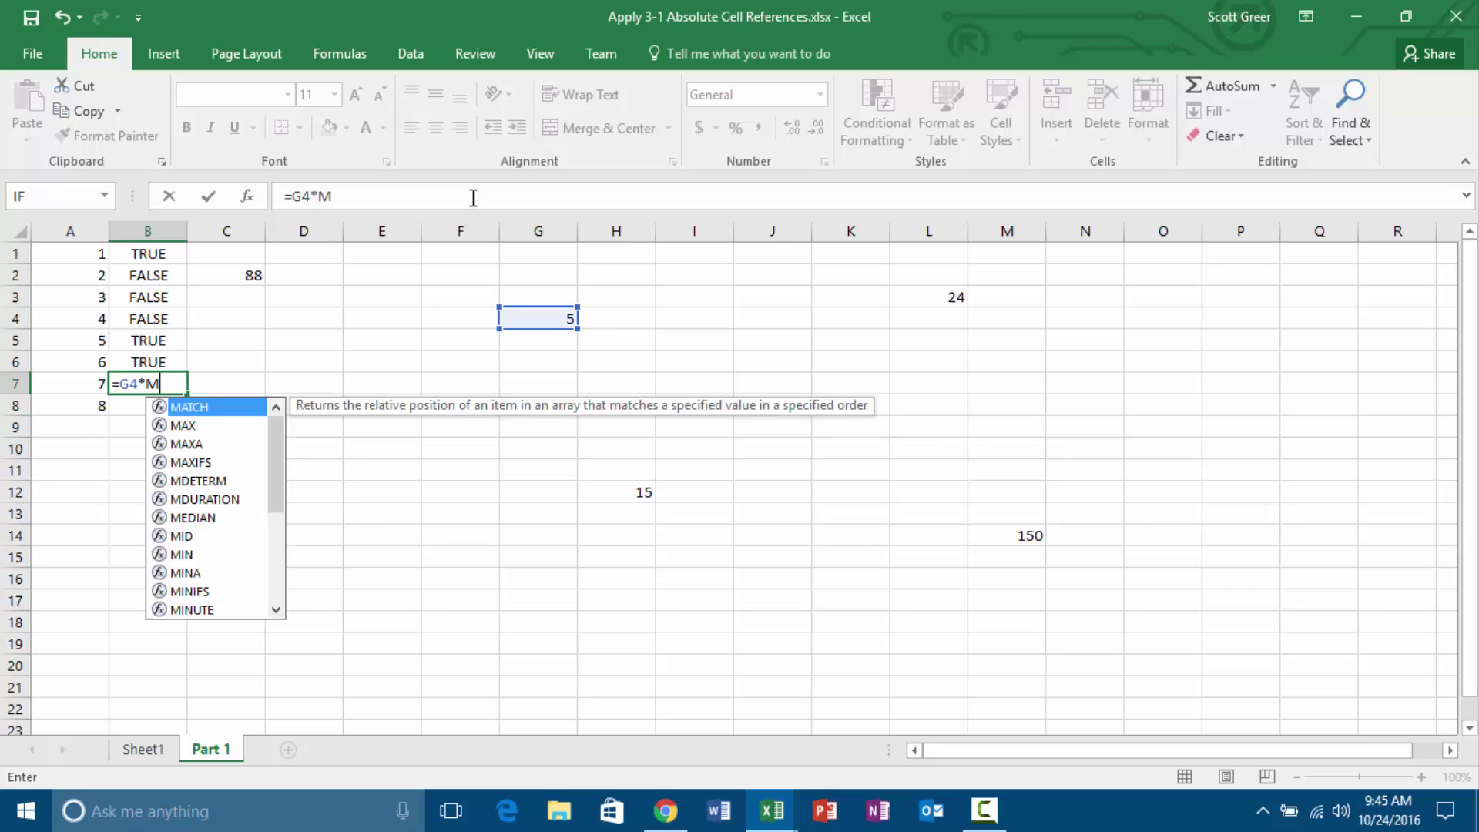
{"action": "type", "text": "14"}
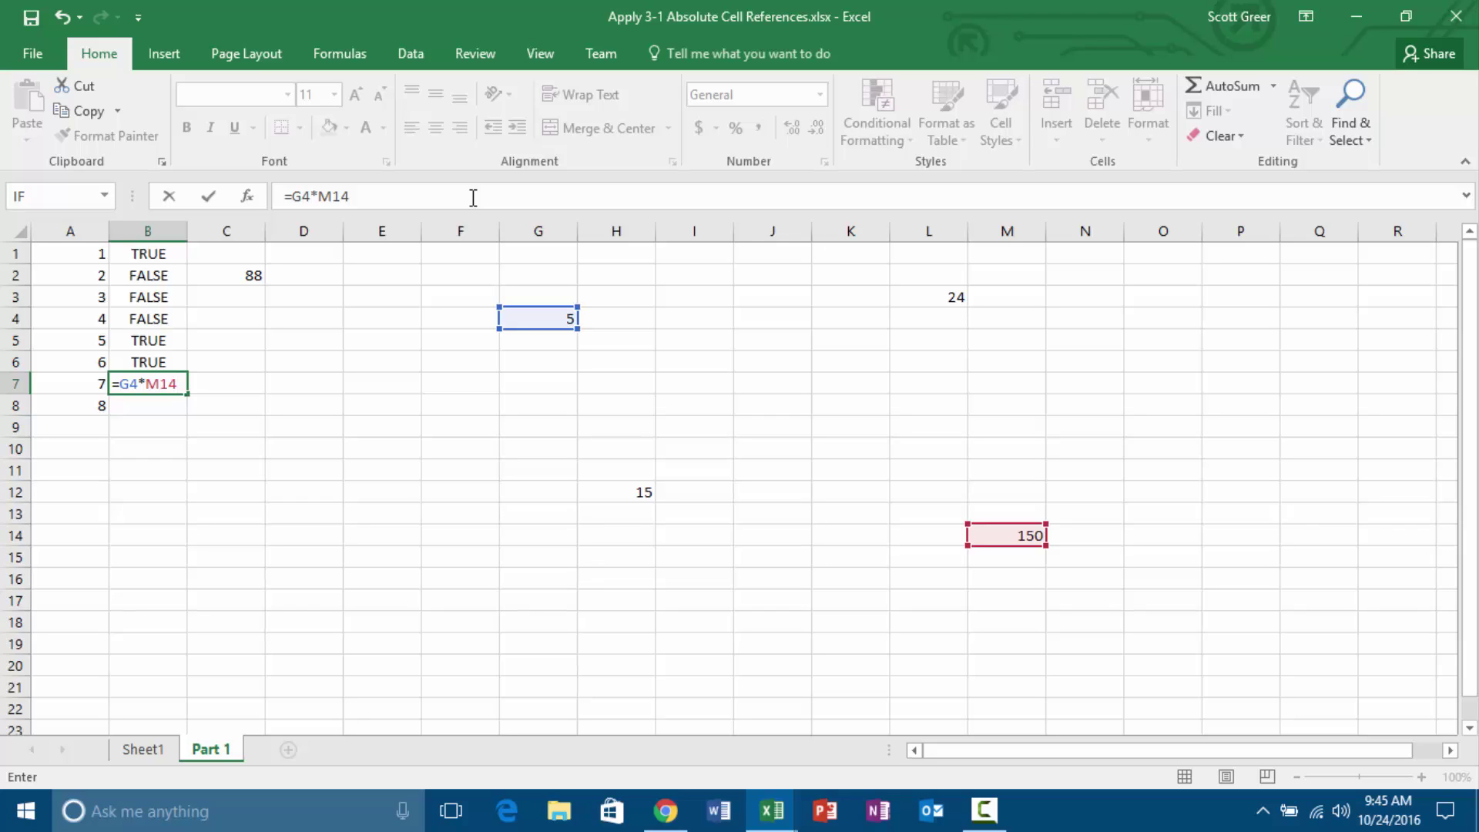
{"action": "type", "text": ">=2*(H12"}
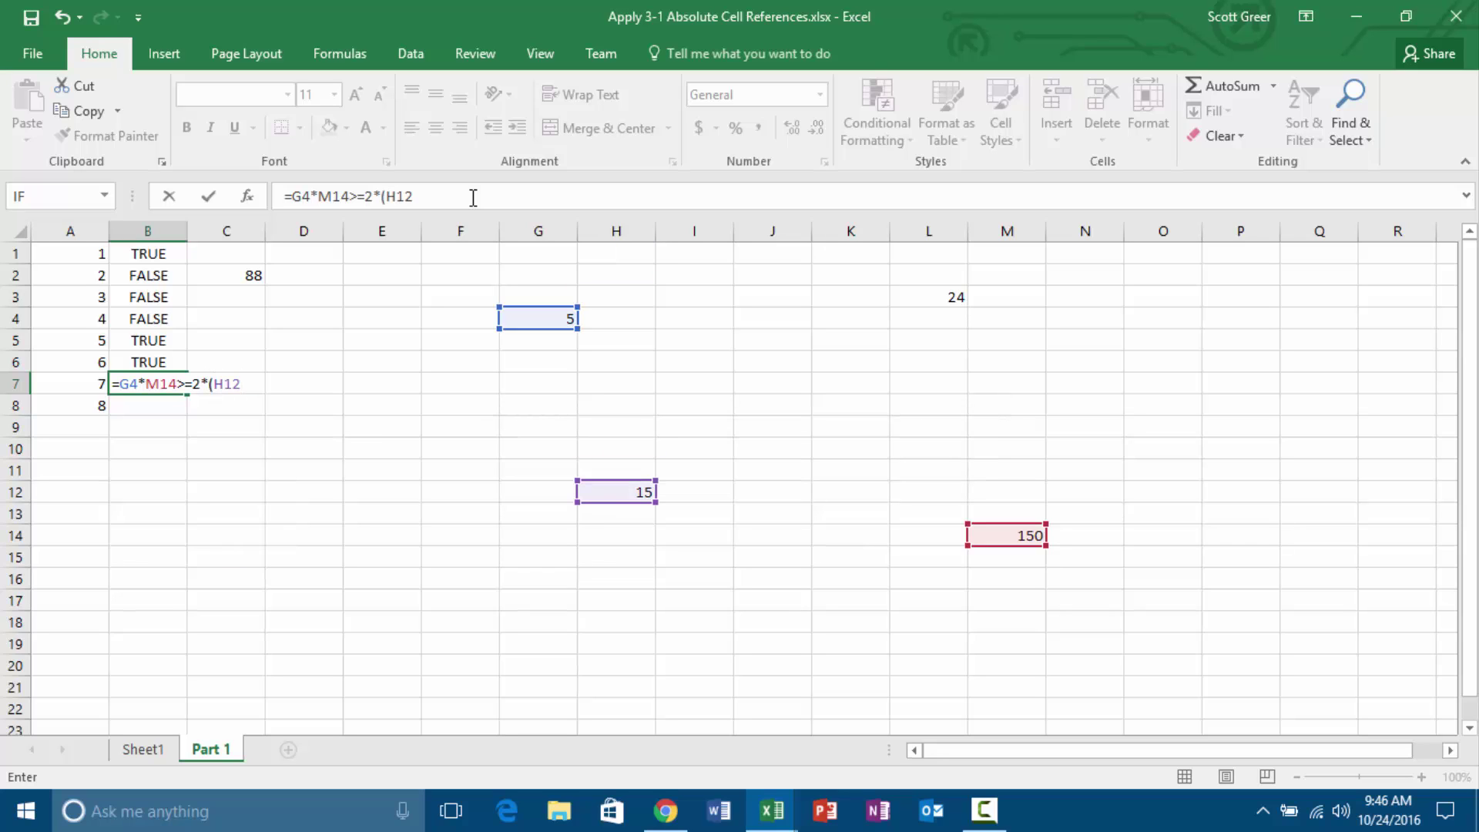
{"action": "type", "text": "+5)"}
{"action": "left_click", "coordinate": [990, 810]}
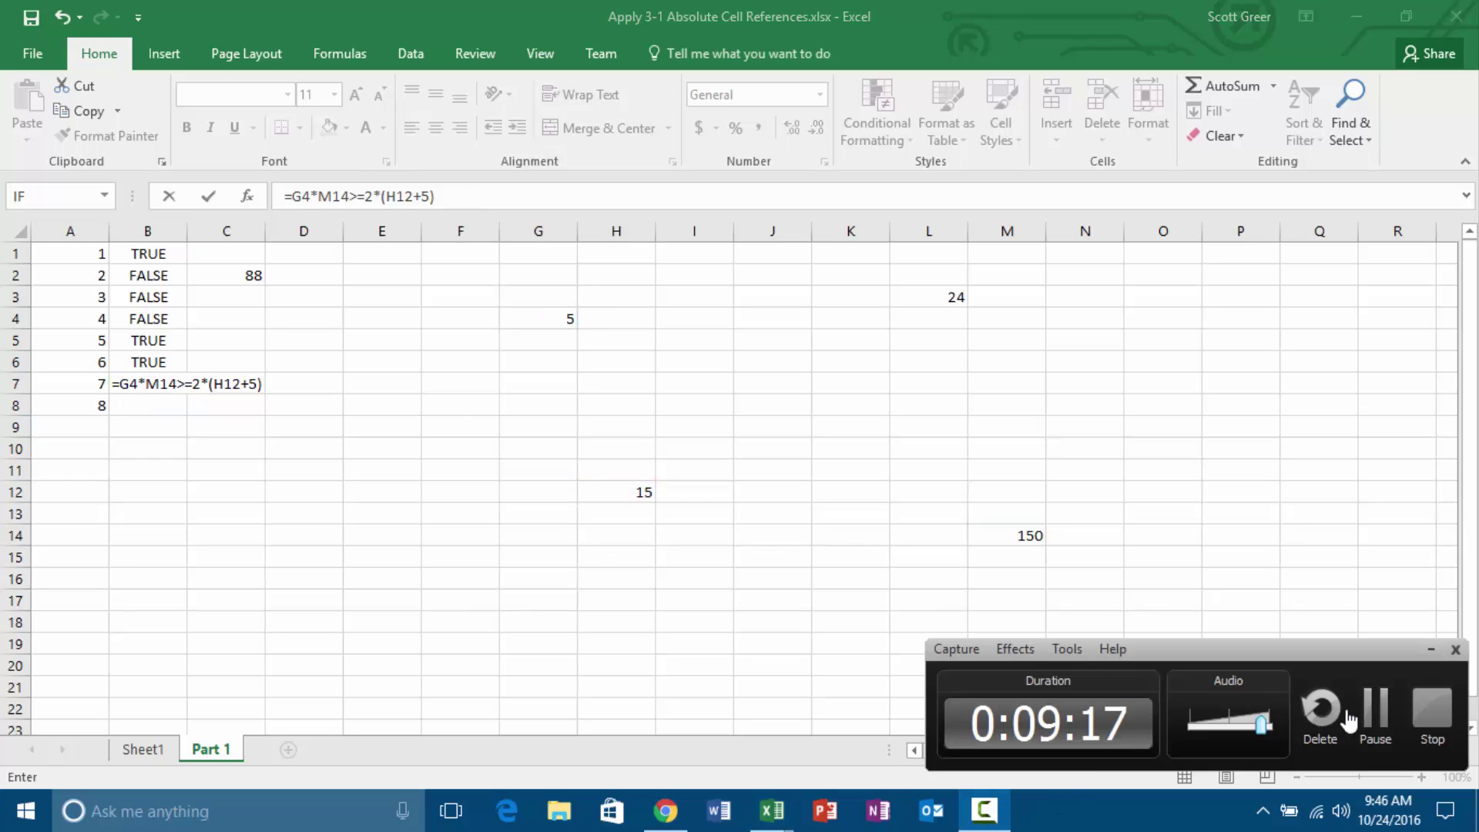
{"action": "left_click", "coordinate": [1377, 712]}
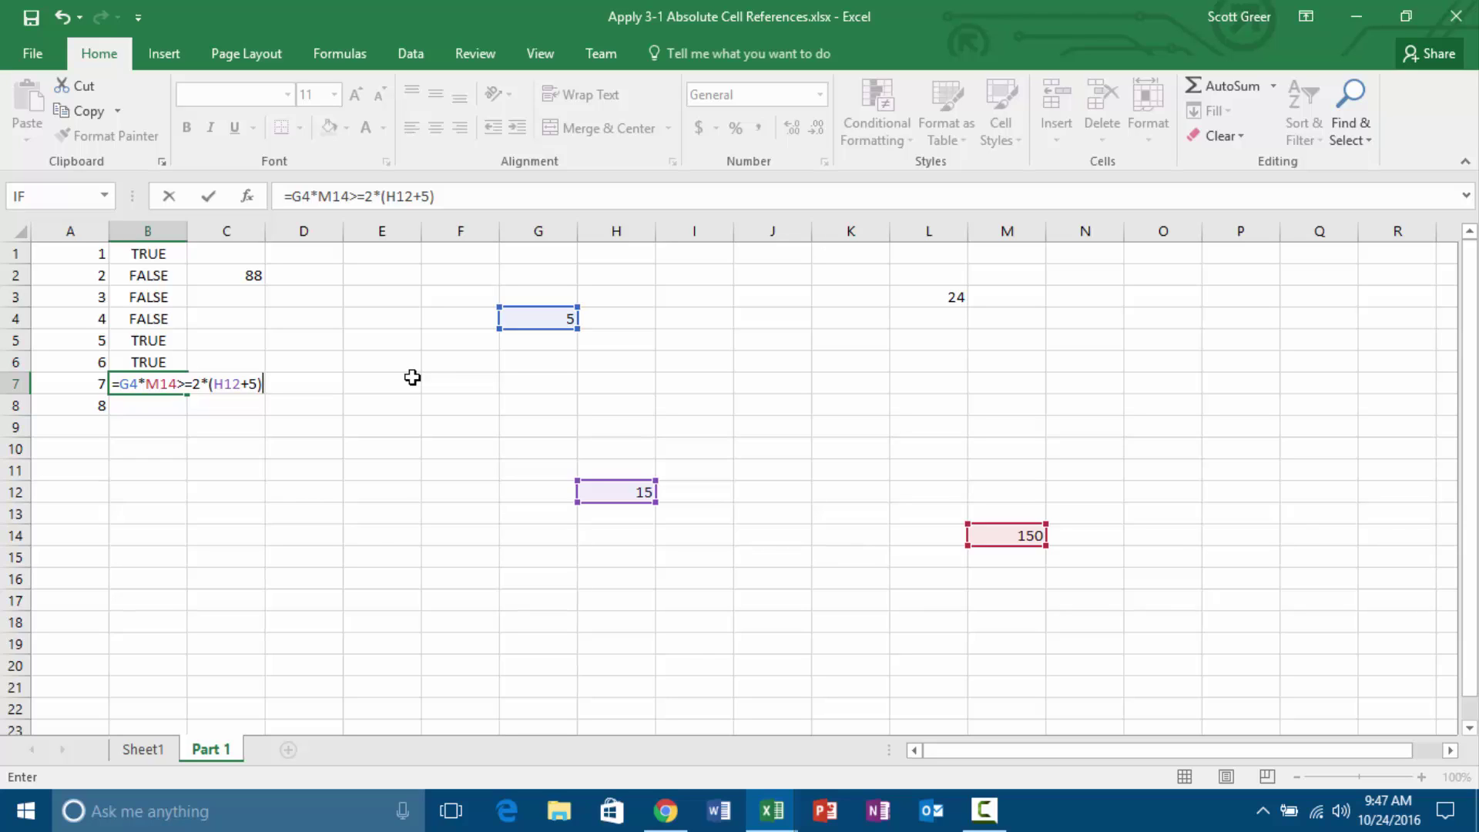
Correct the B7 expression to the IF formula =IF(G4*M14>=2*(H12+25),True,False) and commit it.
{"action": "left_click", "coordinate": [424, 196]}
{"action": "type", "text": "2"}
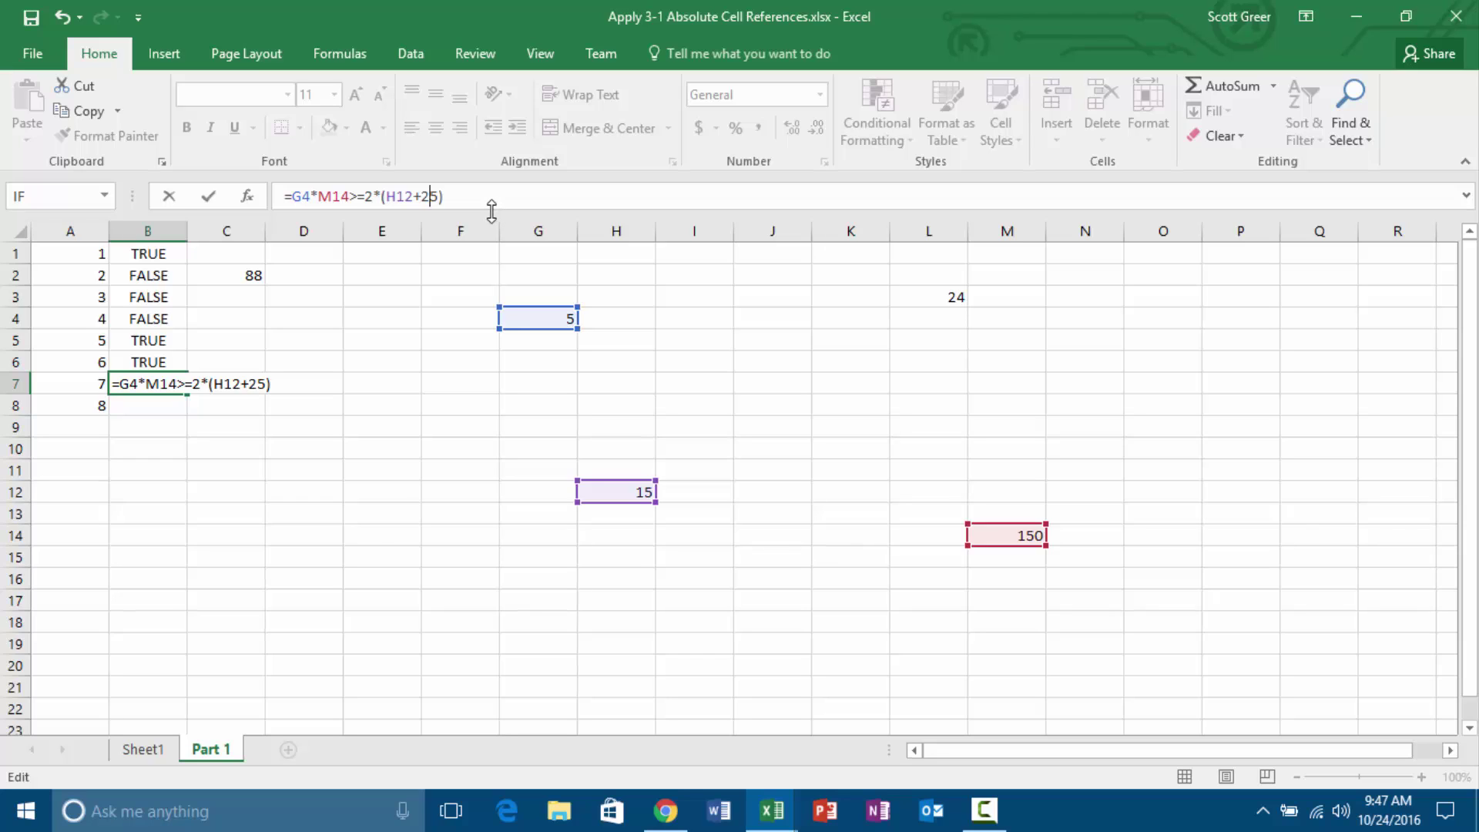
{"action": "left_click", "coordinate": [294, 194]}
{"action": "type", "text": "IF"}
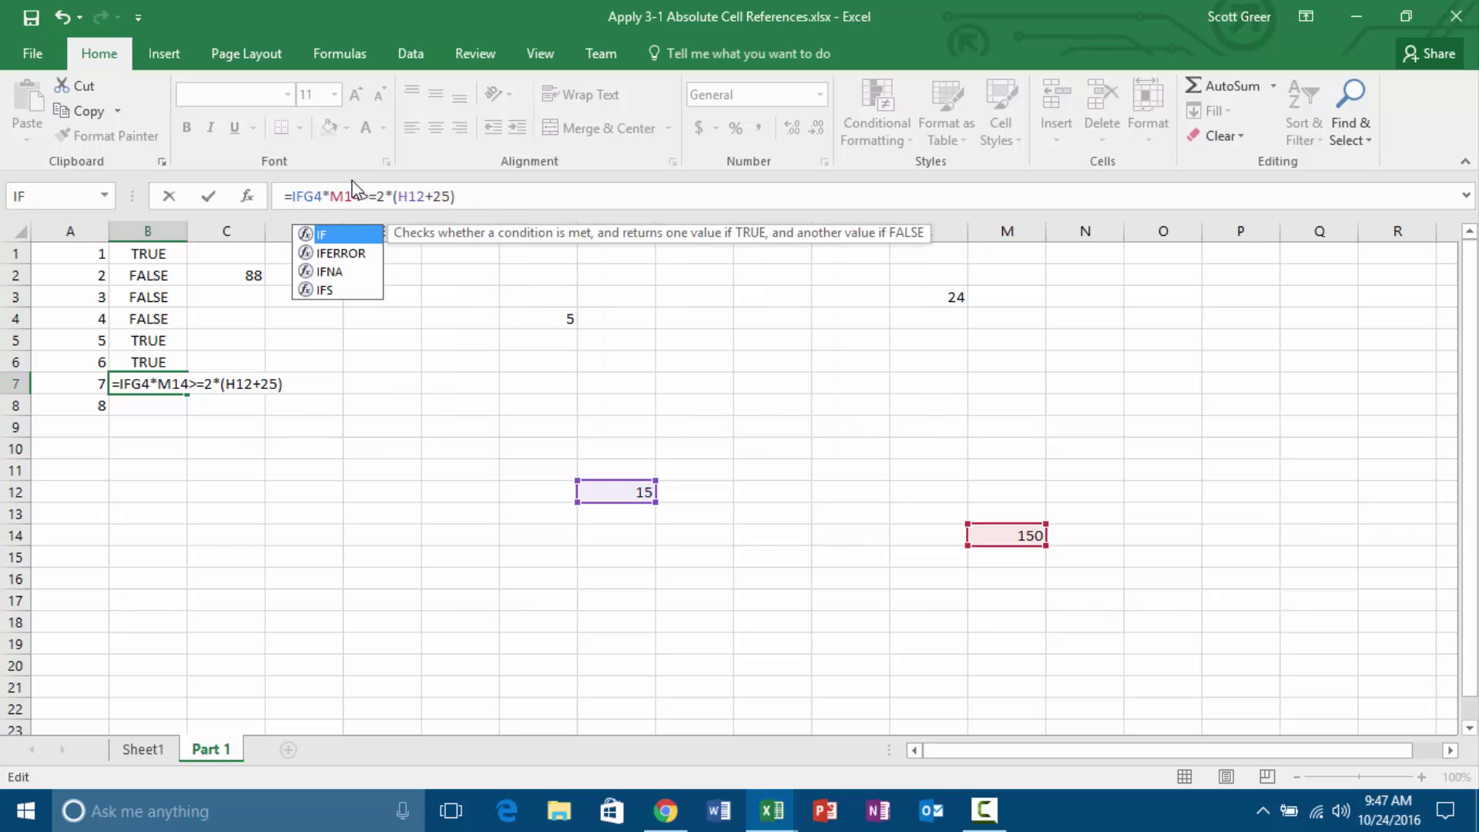
{"action": "type", "text": "("}
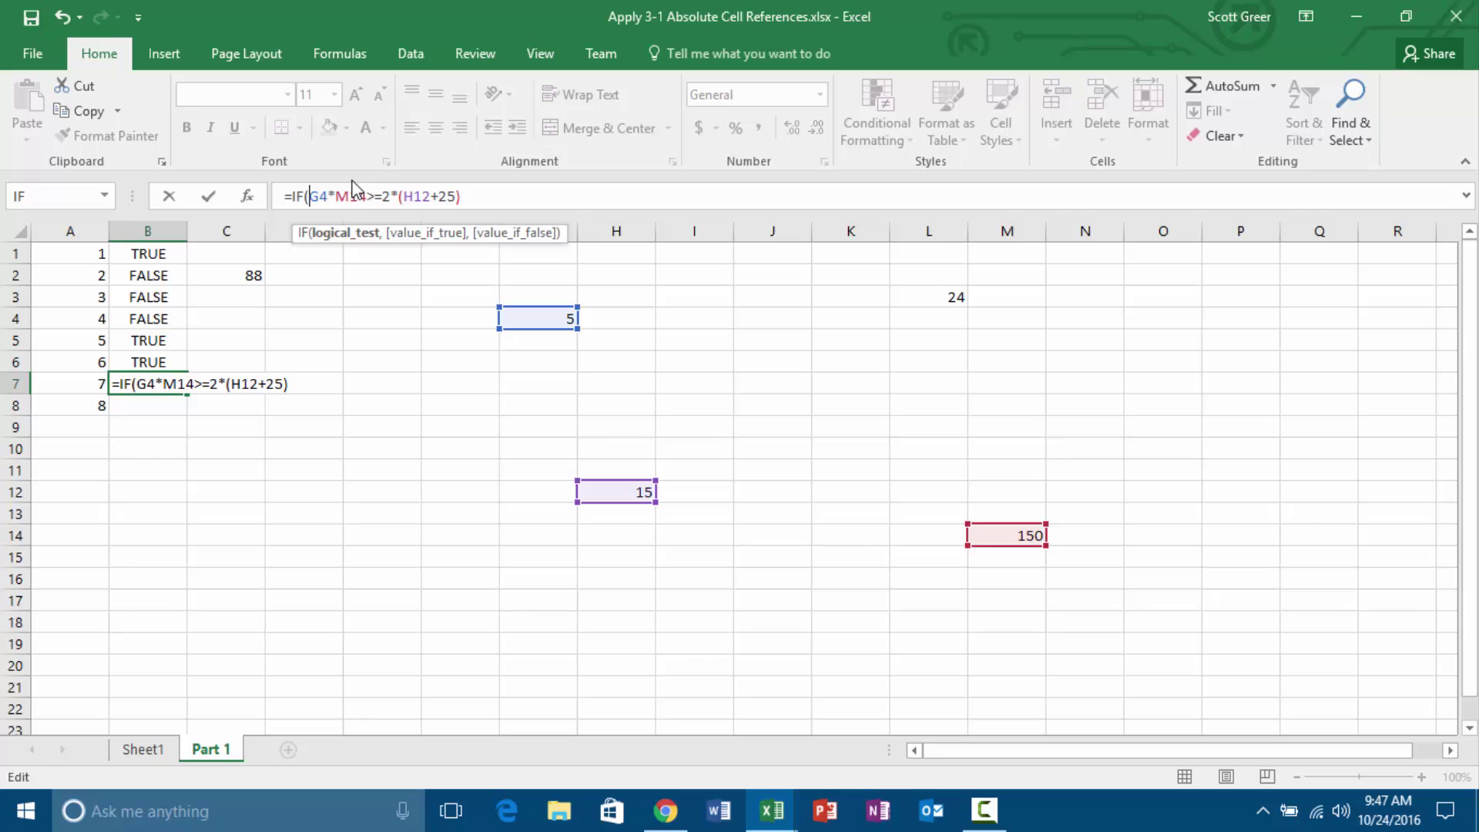
{"action": "left_click", "coordinate": [483, 190]}
{"action": "type", "text": ",True"}
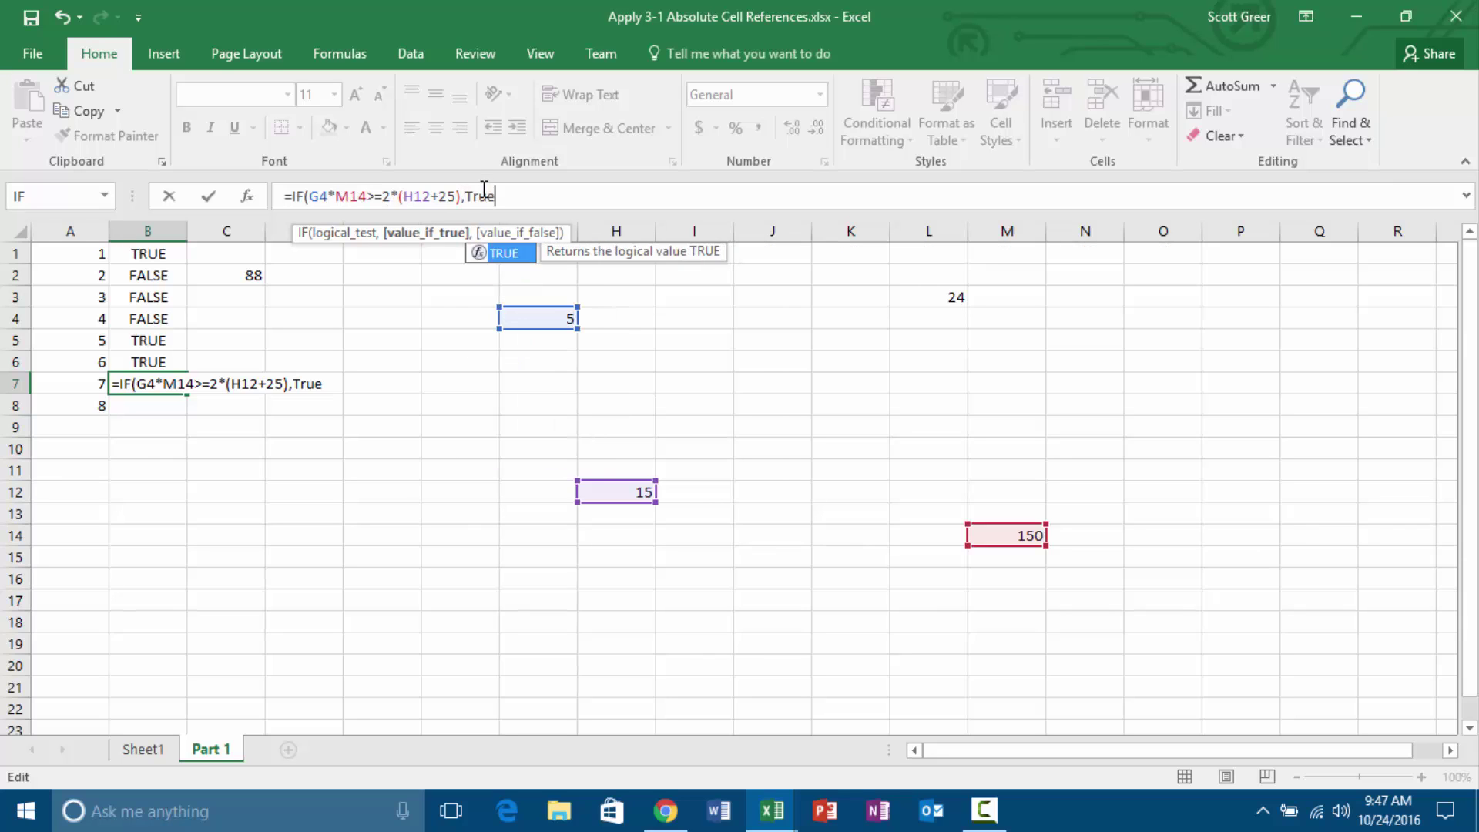
{"action": "type", "text": ",False)"}
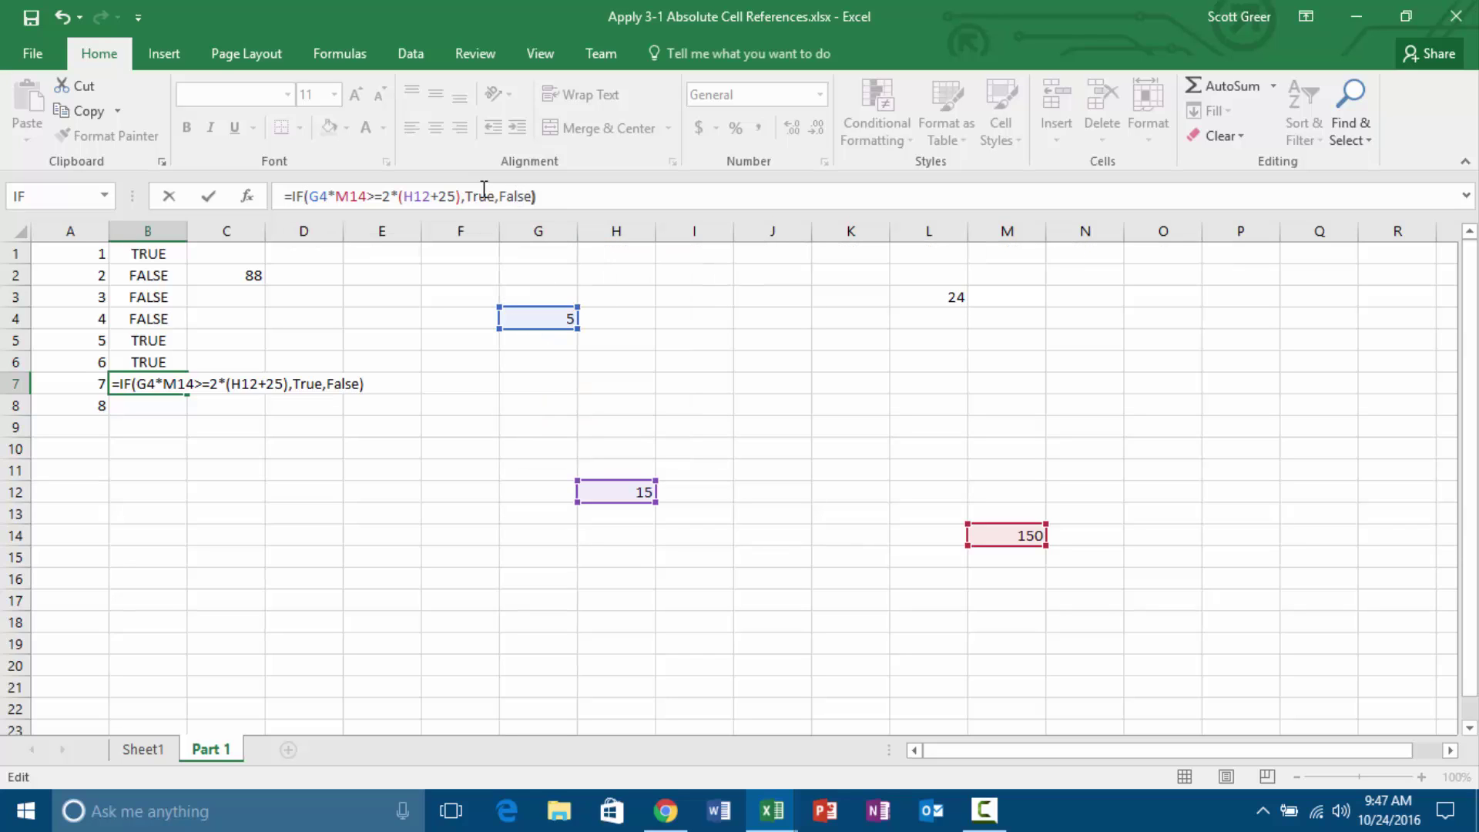
{"action": "key", "text": "Return"}
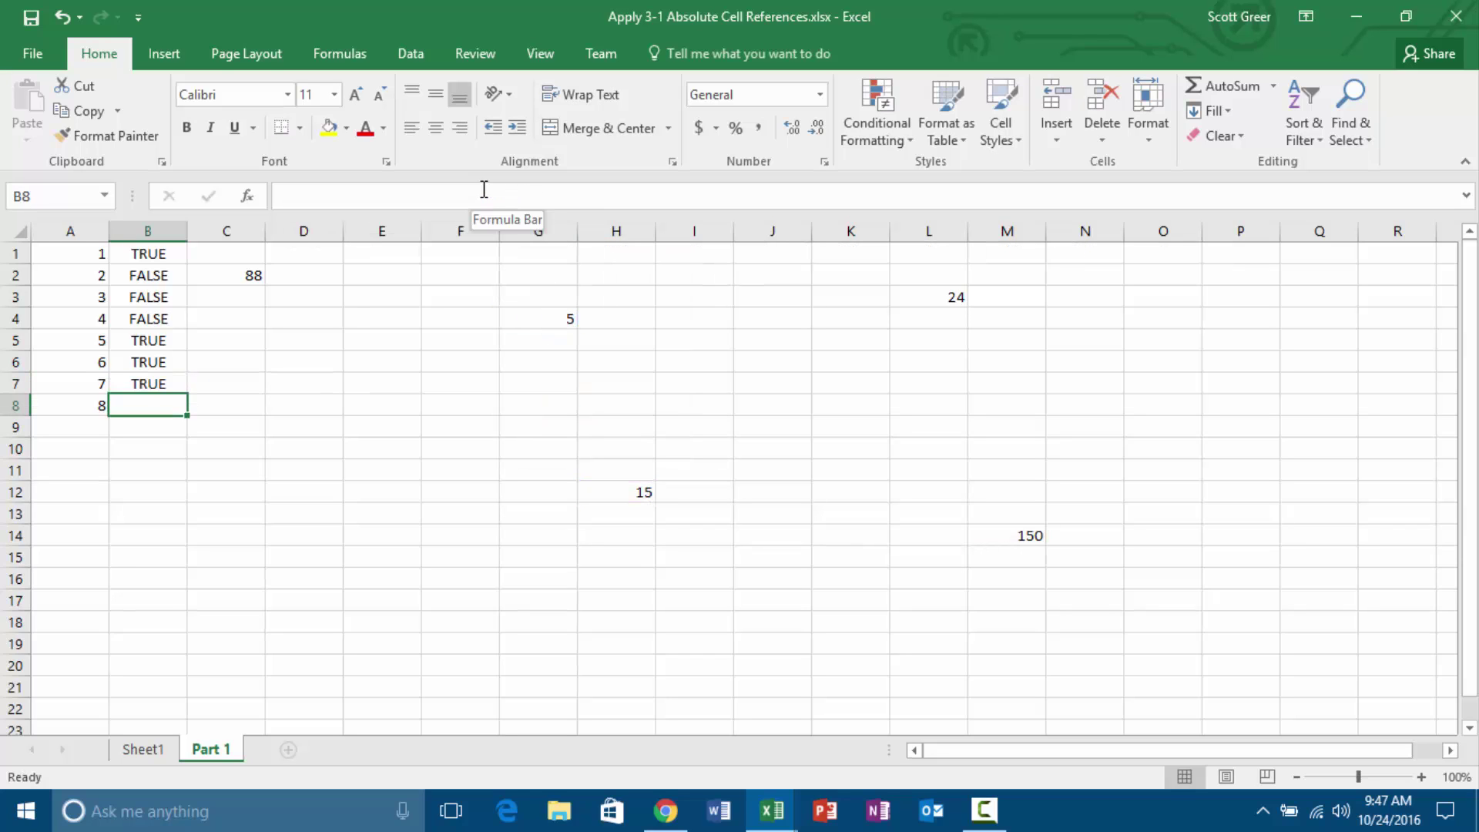
Enter the formula =IF(H12=10*(C2/8),True,False) in cell B8.
{"action": "type", "text": "="}
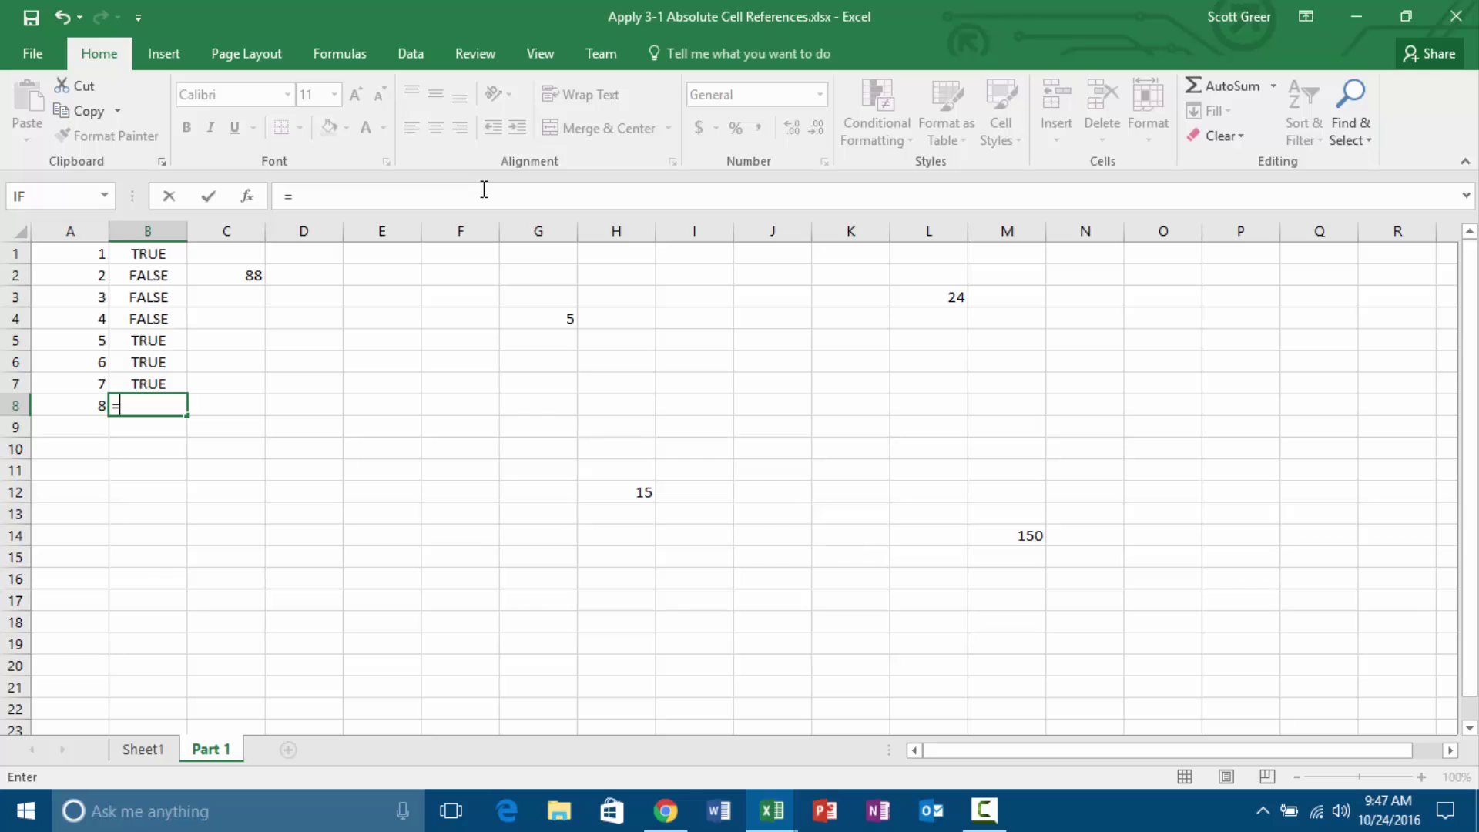
{"action": "type", "text": "if"}
{"action": "key", "text": "Tab"}
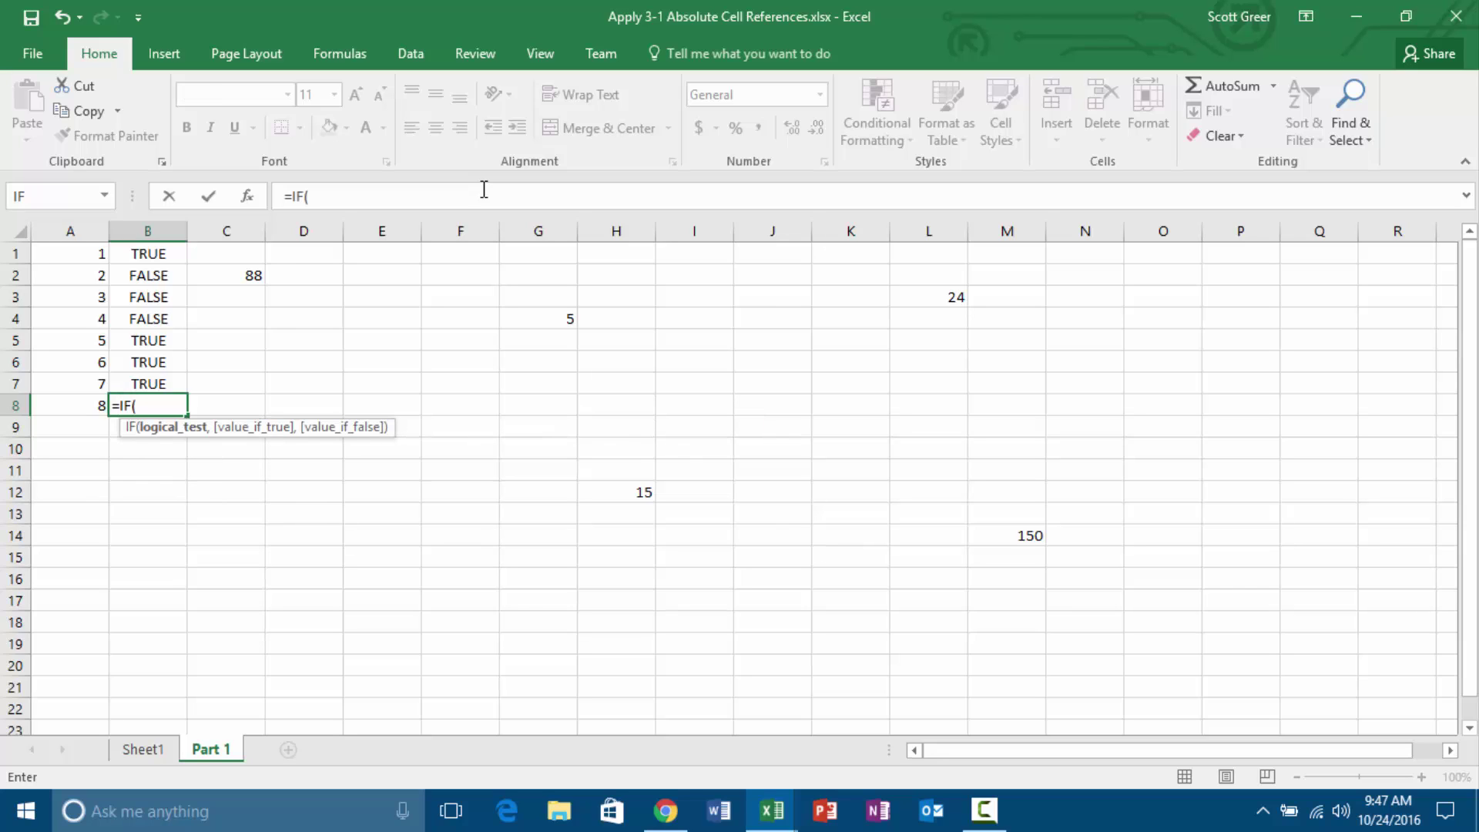
{"action": "type", "text": "H12"}
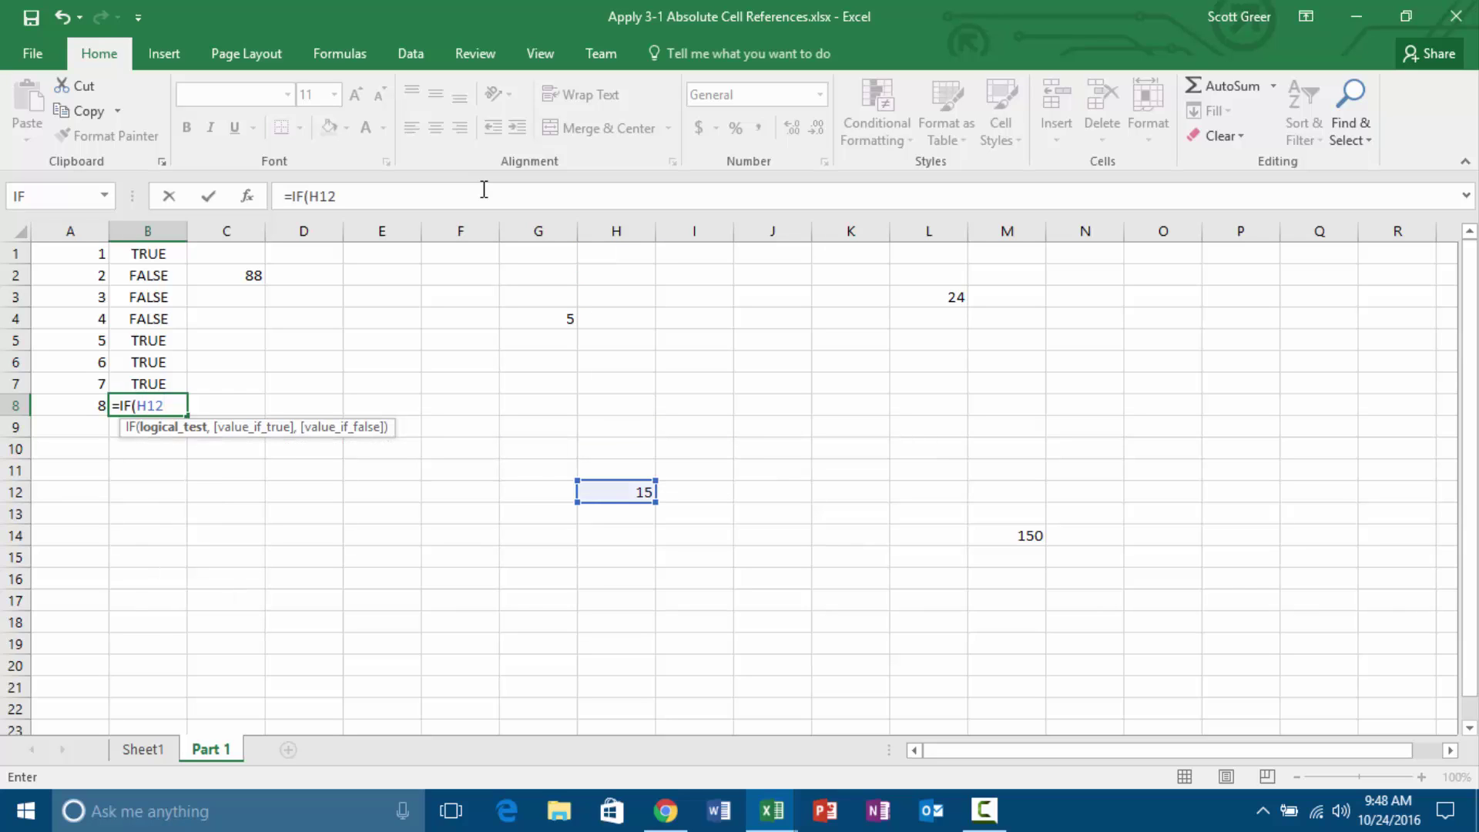
{"action": "type", "text": "=10*(C"}
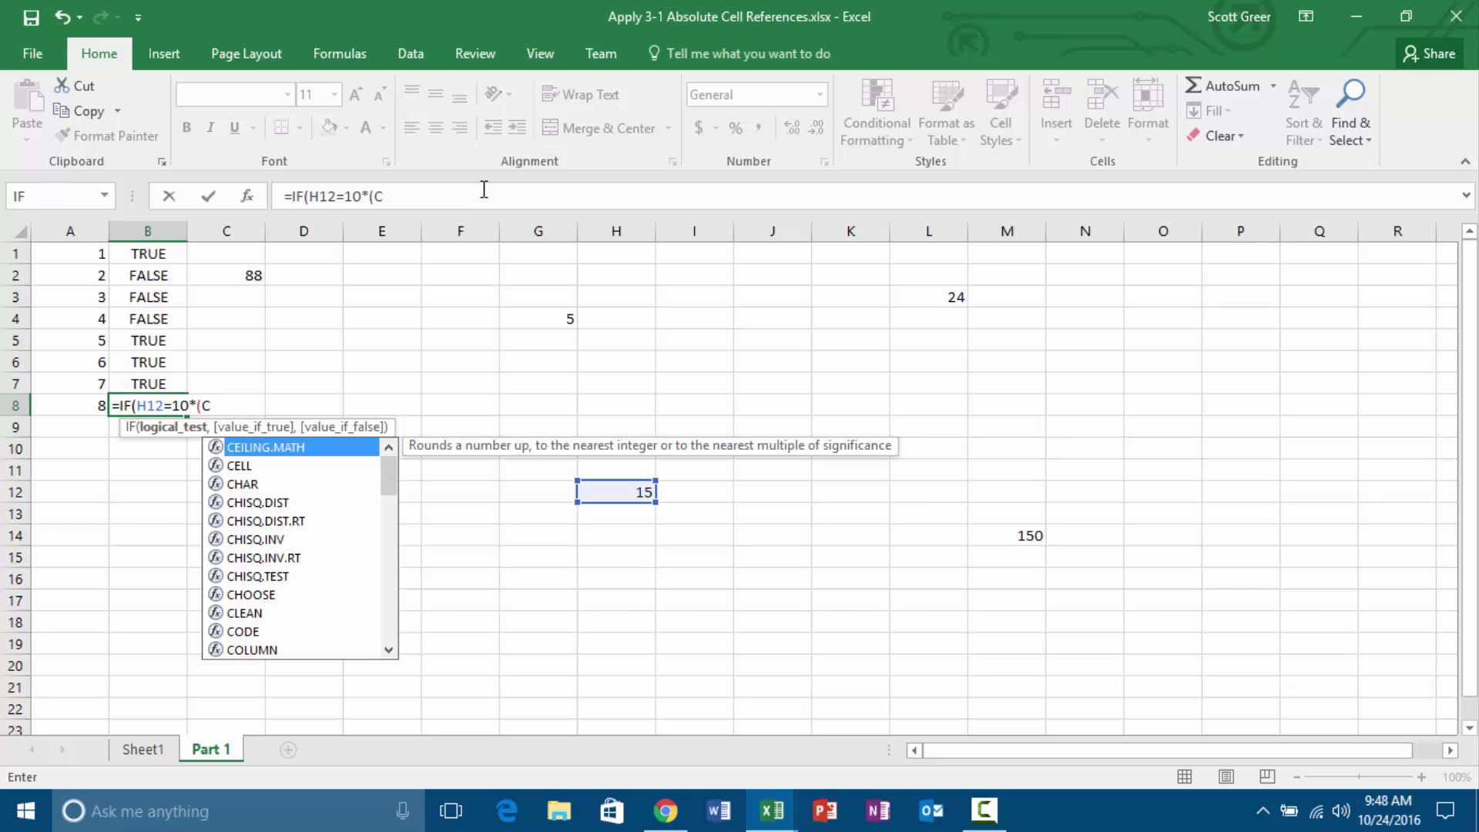
{"action": "type", "text": "2/"}
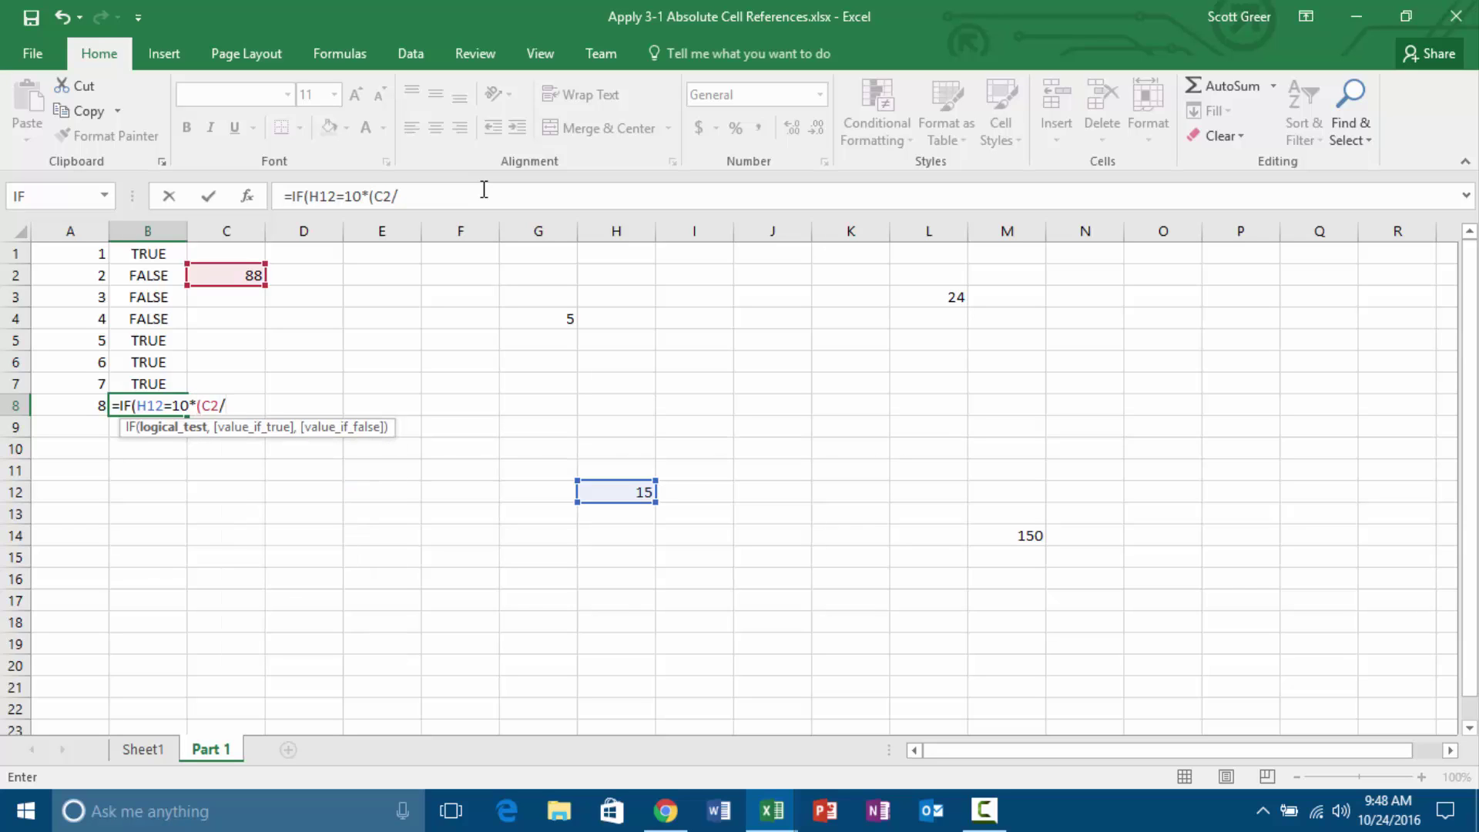
{"action": "type", "text": "8),"}
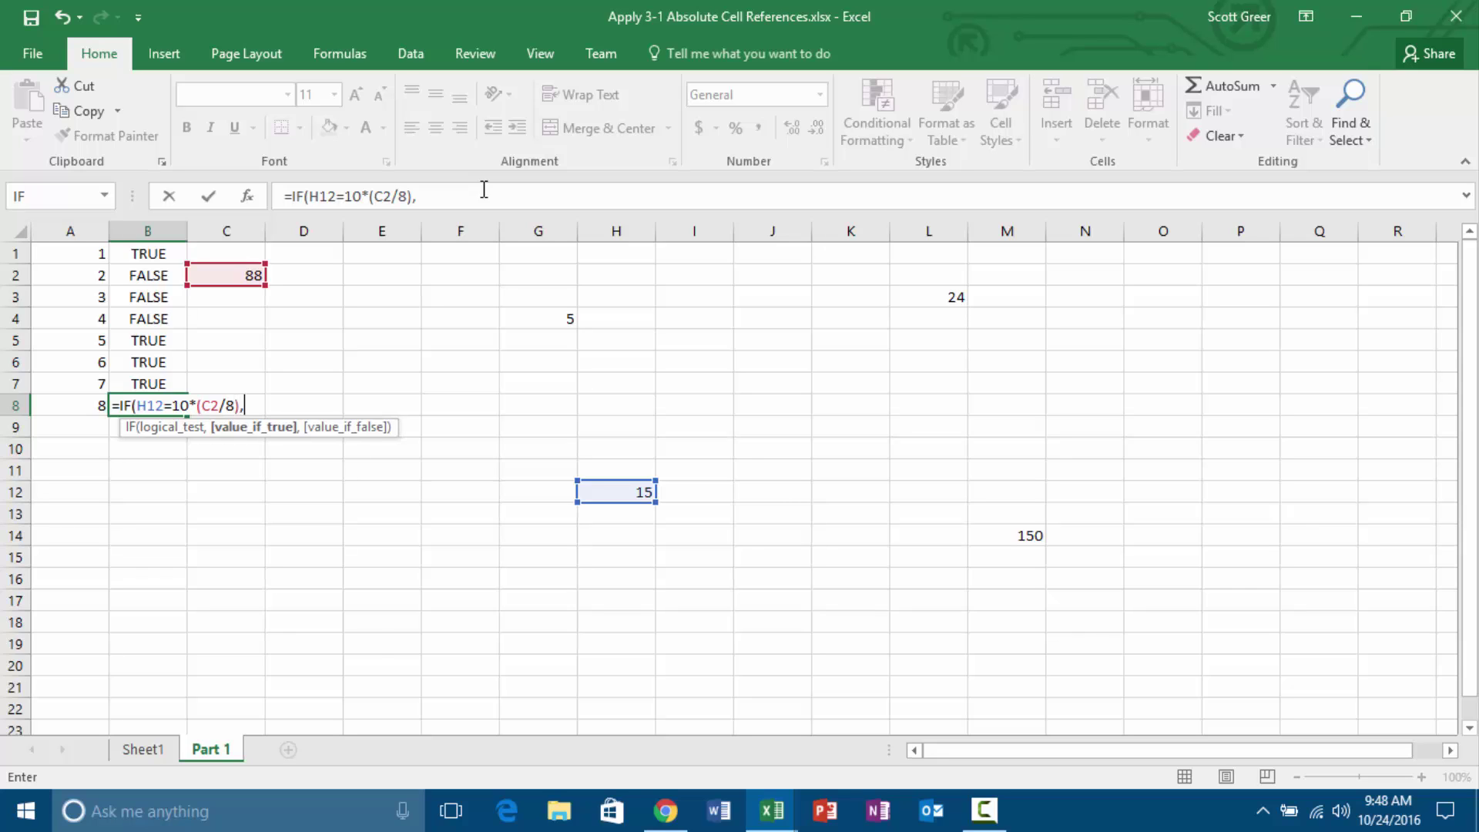
{"action": "type", "text": "True,False"}
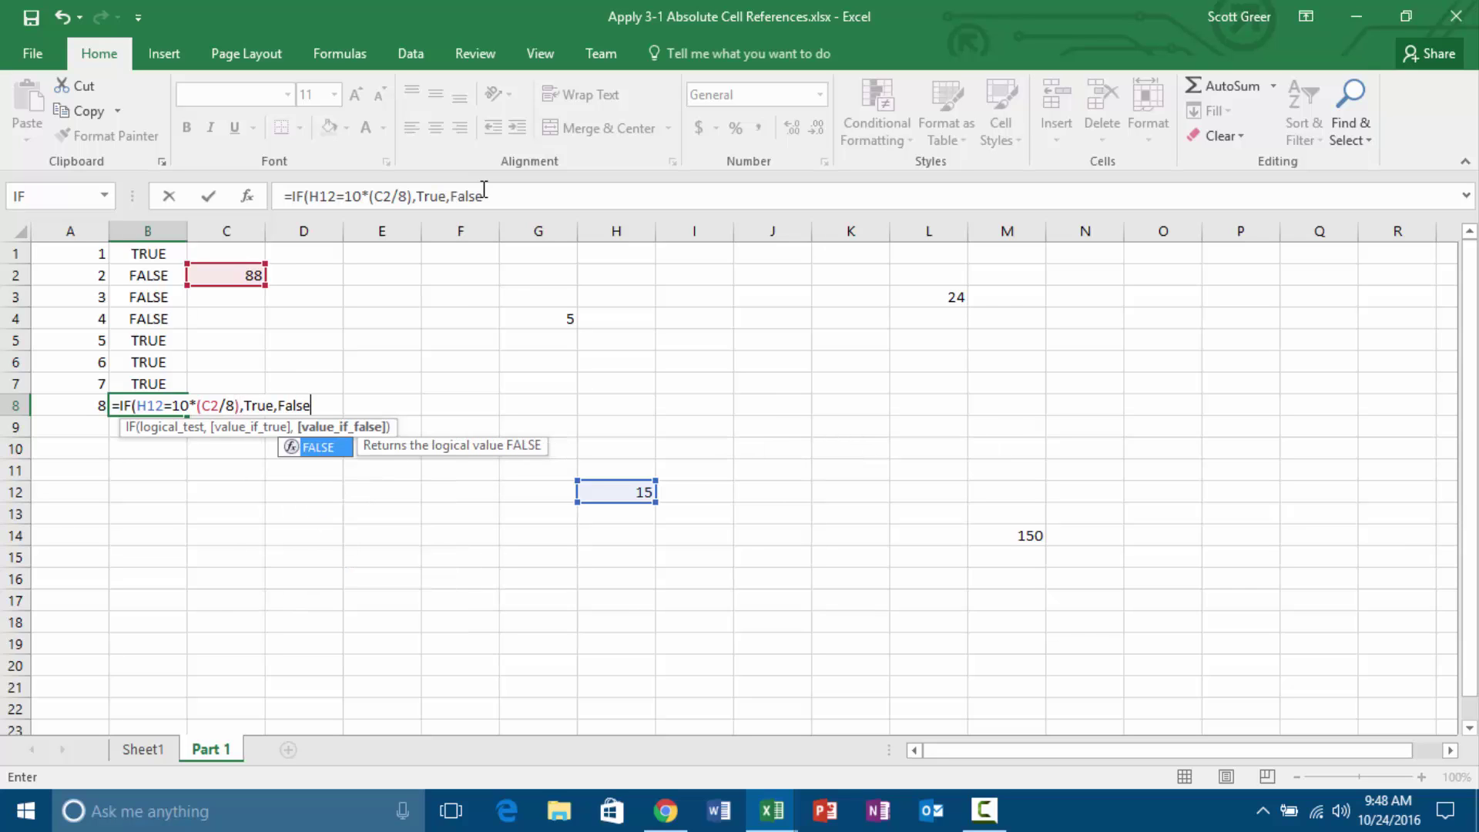
{"action": "type", "text": ")"}
{"action": "key", "text": "Return"}
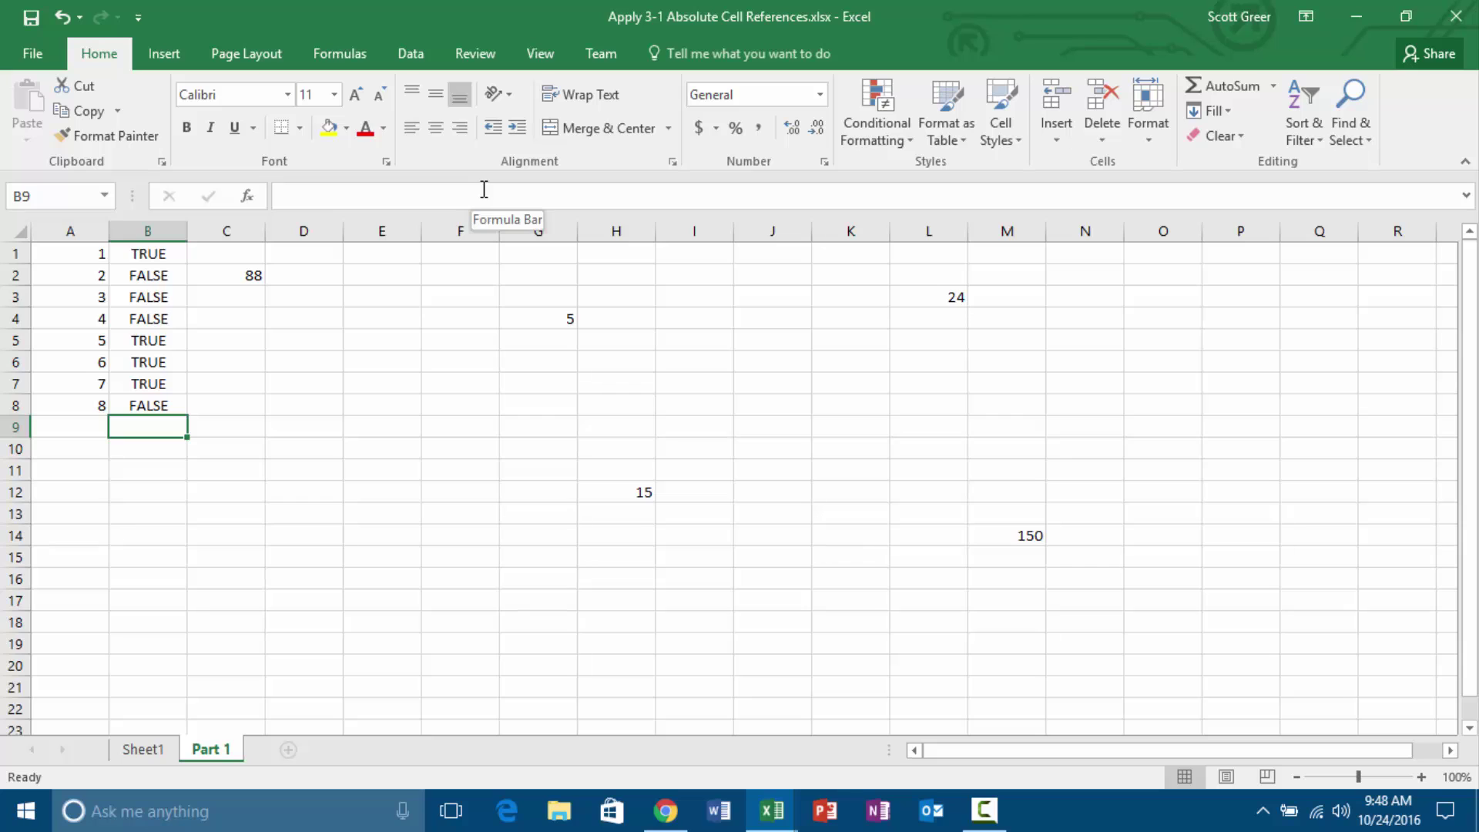
{"action": "key", "text": "Up"}
{"action": "key", "text": "Up"}
{"action": "key", "text": "Up"}
{"action": "key", "text": "Up"}
{"action": "key", "text": "Up"}
{"action": "key", "text": "Up"}
{"action": "key", "text": "Up"}
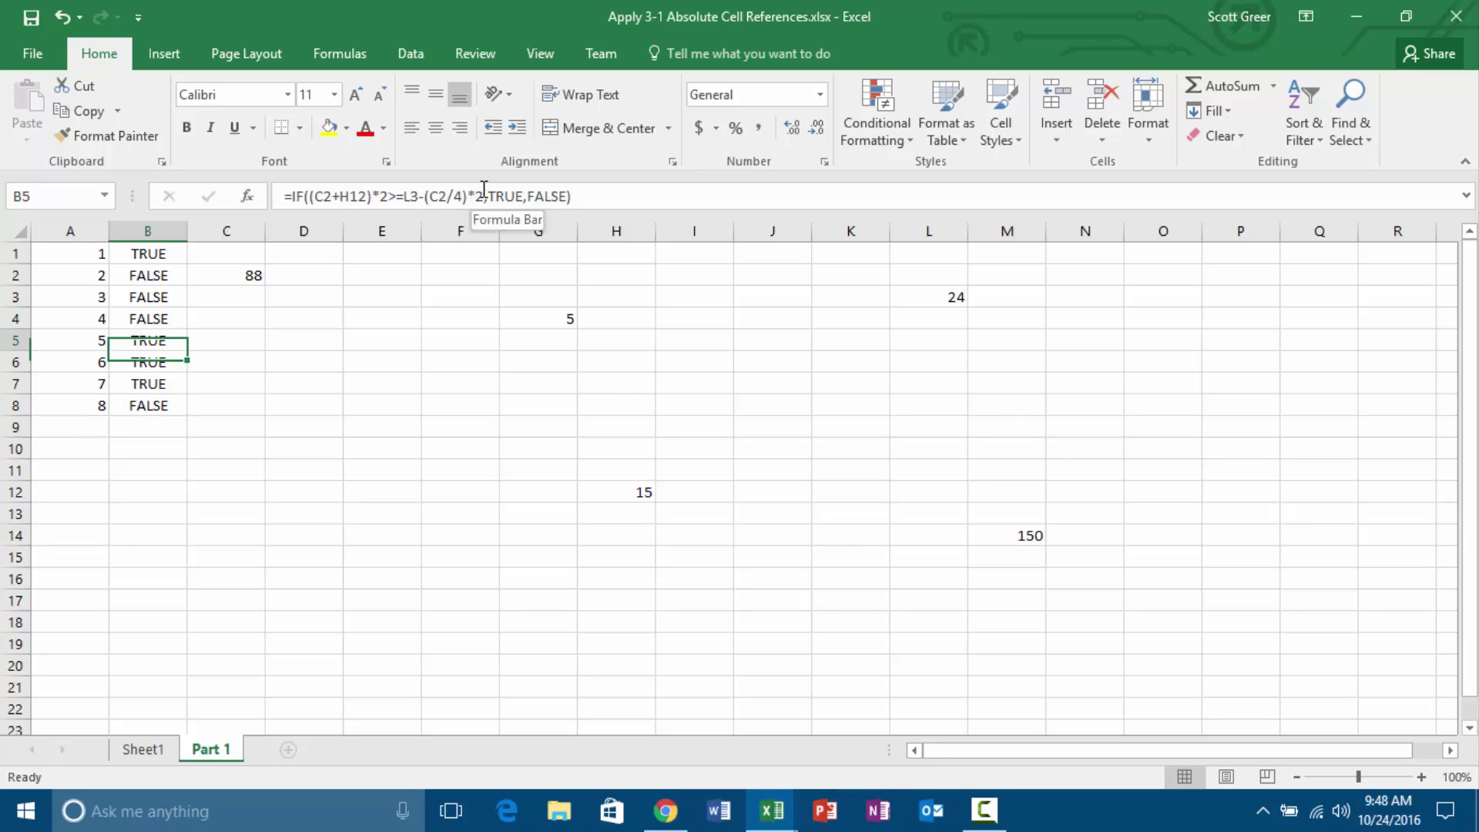
{"action": "key", "text": "Down"}
{"action": "key", "text": "Down"}
{"action": "key", "text": "Down"}
{"action": "key", "text": "Down"}
{"action": "key", "text": "Down"}
{"action": "key", "text": "Down"}
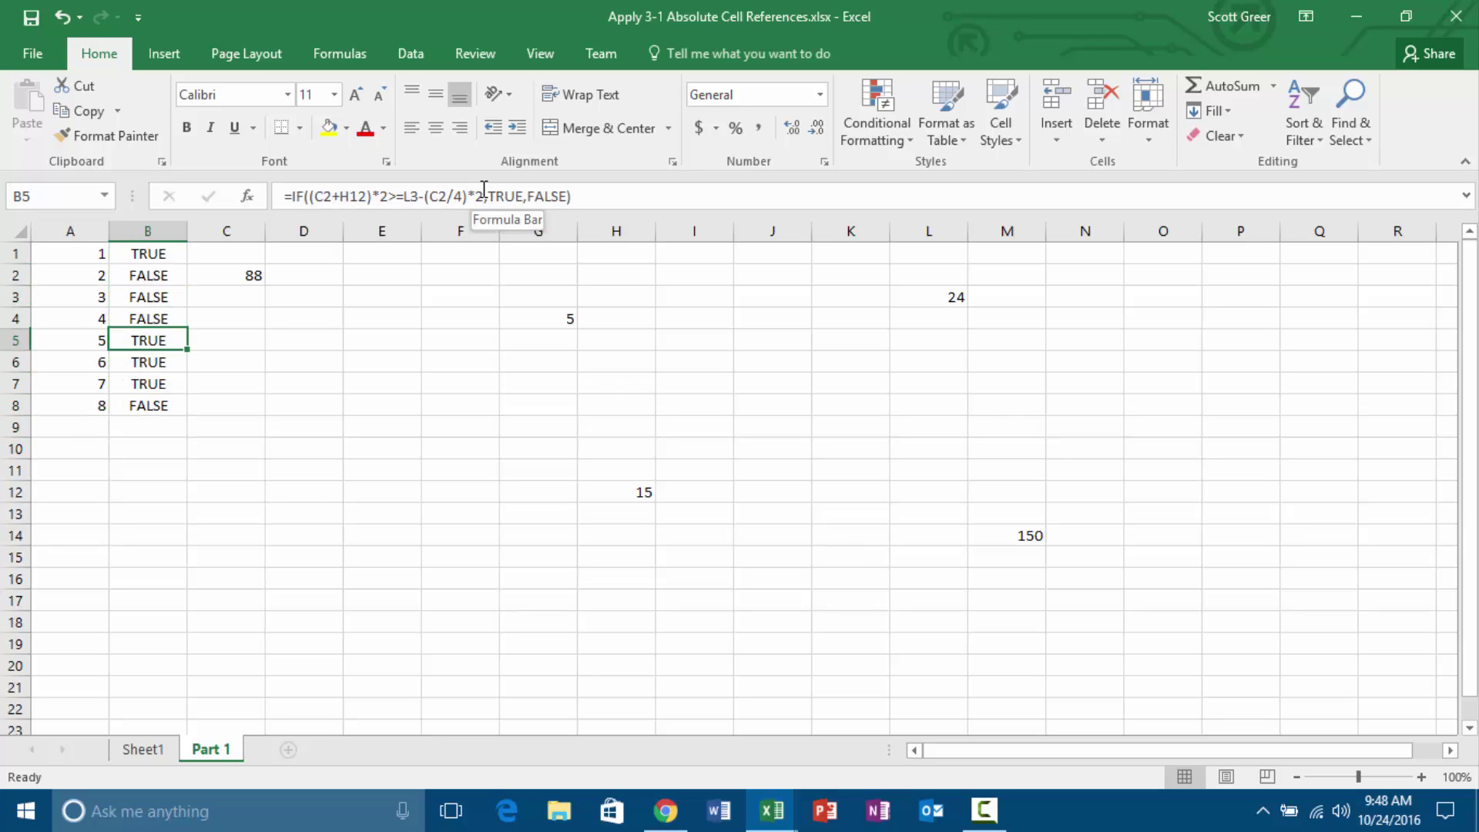
{"action": "key", "text": "Right"}
{"action": "key", "text": "Down"}
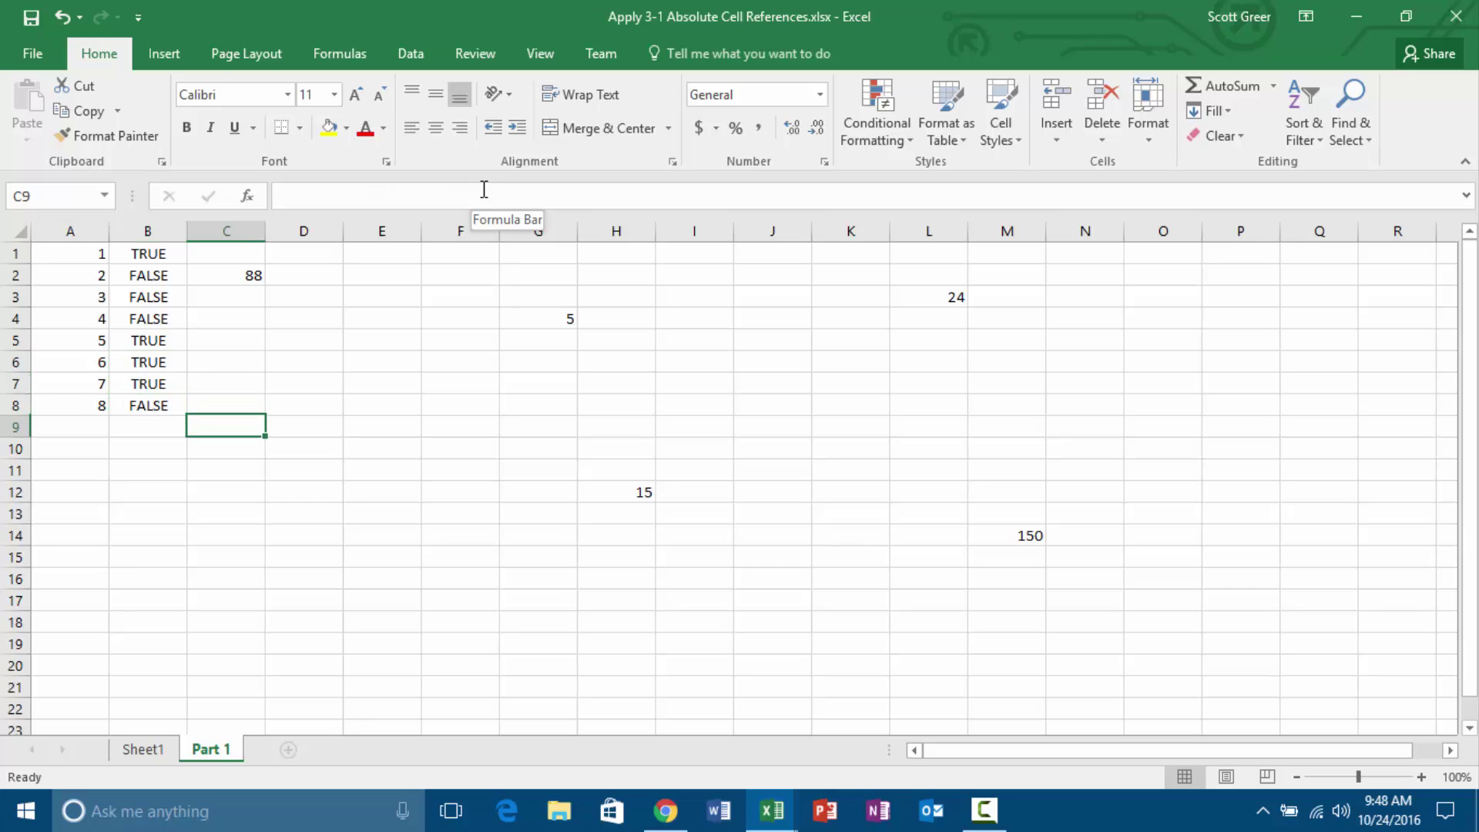
{"action": "key", "text": "Down"}
{"action": "key", "text": "Up"}
{"action": "key", "text": "Left"}
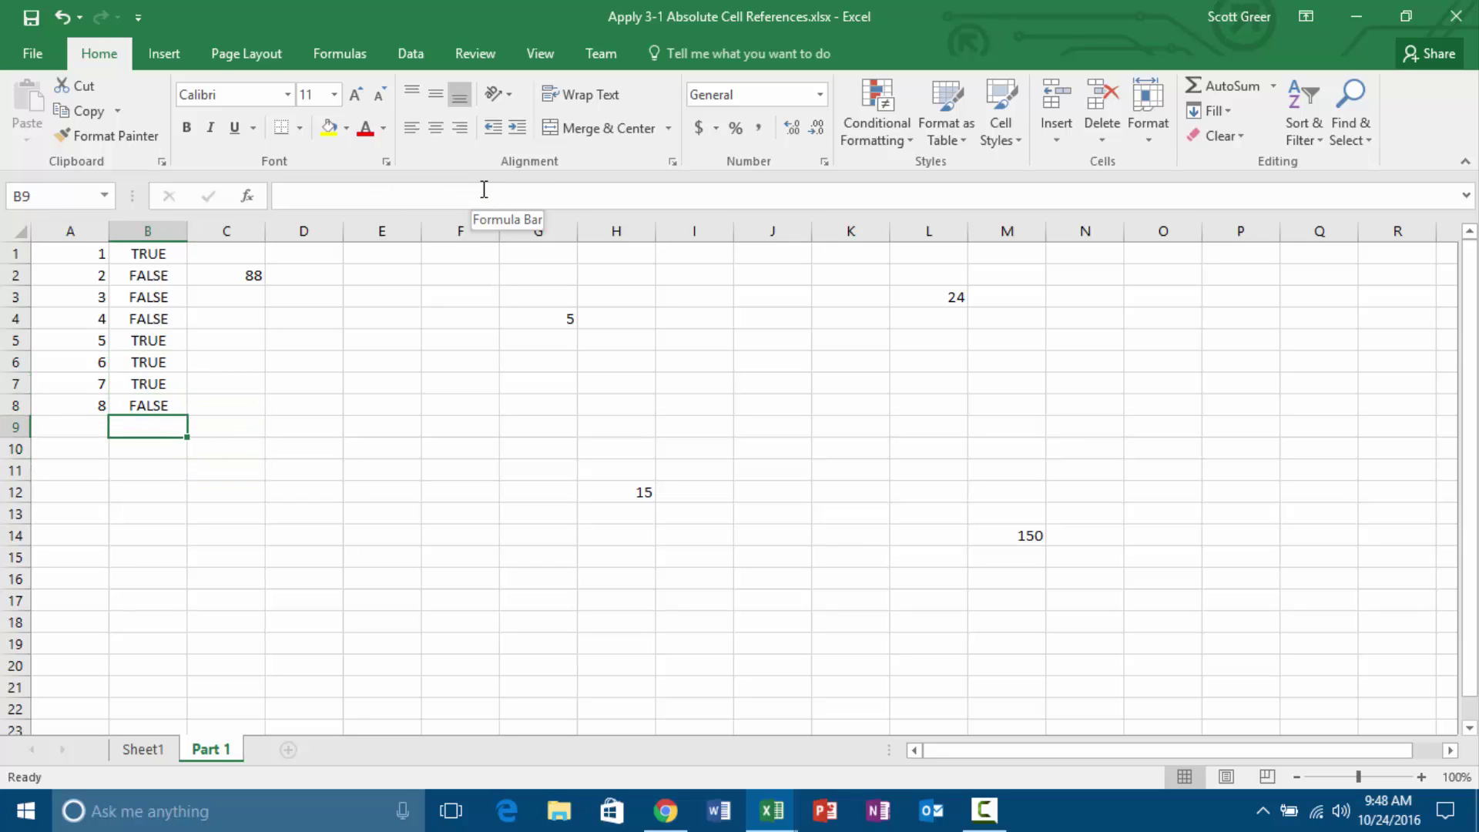
Display the sheet's formulas instead of their results and widen column B until every IF formula fits.
{"action": "key", "text": "ctrl+grave"}
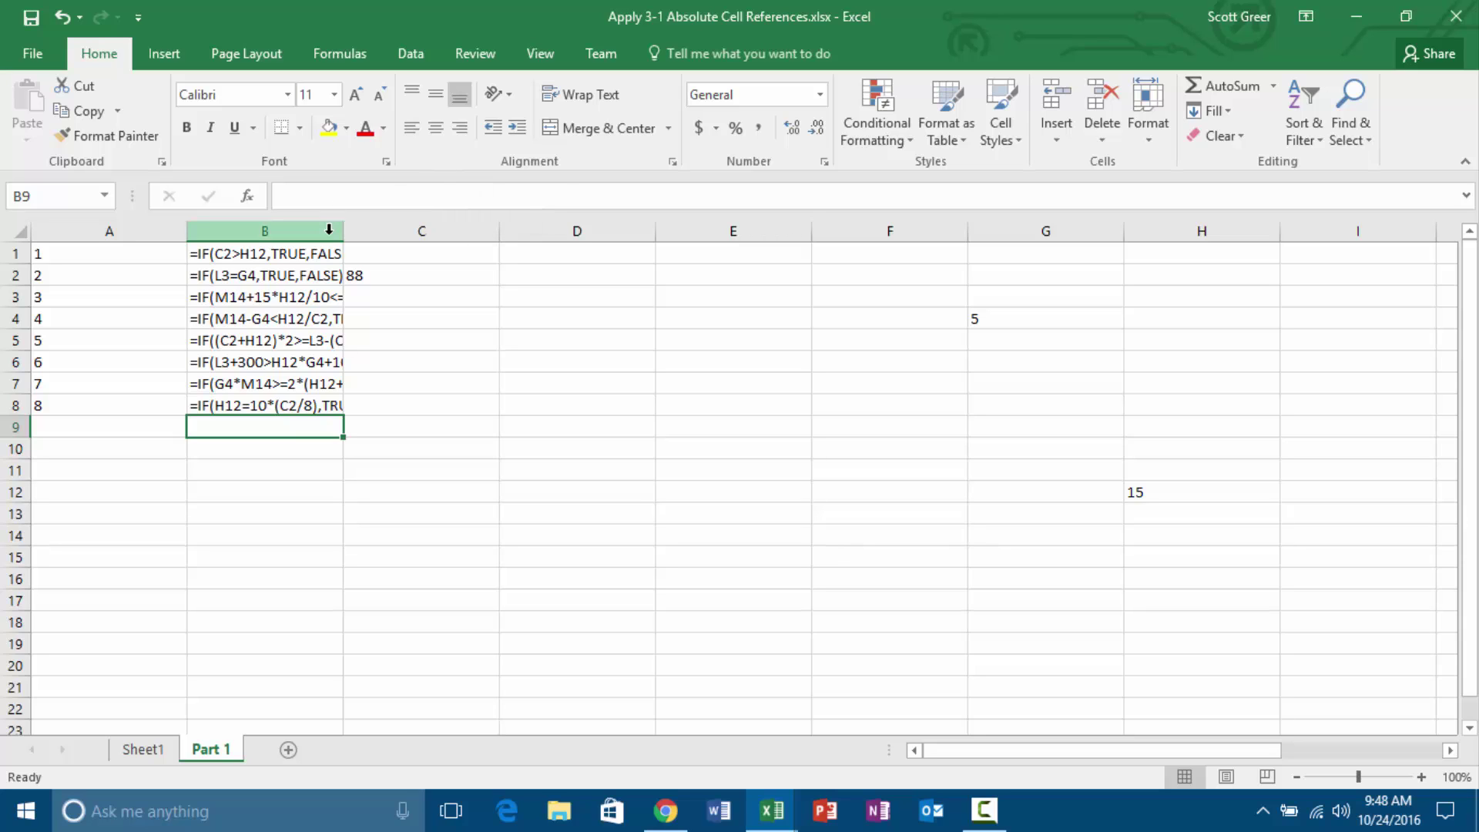
{"action": "left_click_drag", "start_coordinate": [344, 231], "coordinate": [646, 289]}
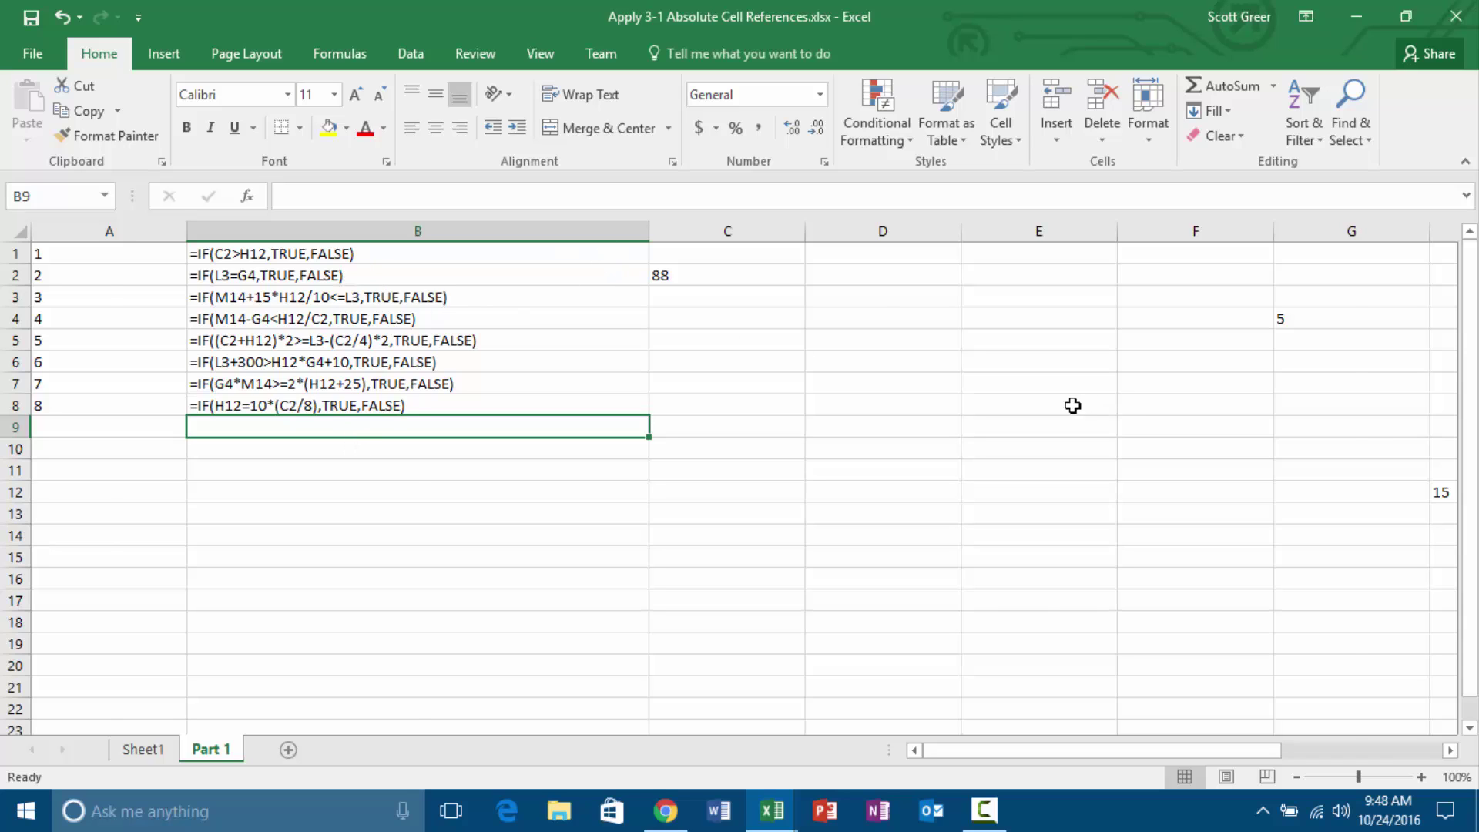
Return the Part 1 sheet to displaying formula results and add a new worksheet after it.
{"action": "key", "text": "ctrl+grave"}
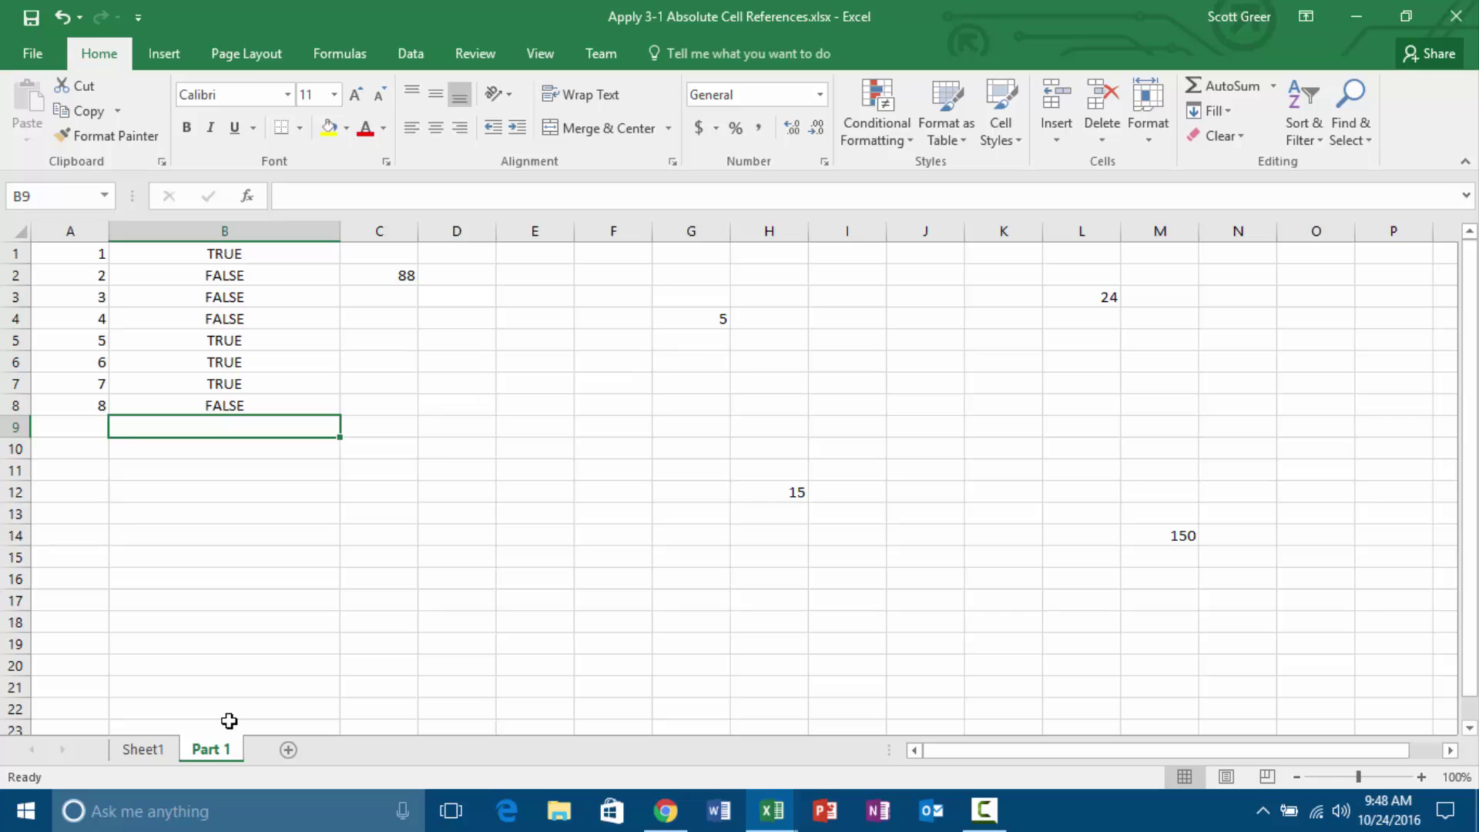
{"action": "left_click", "coordinate": [291, 823]}
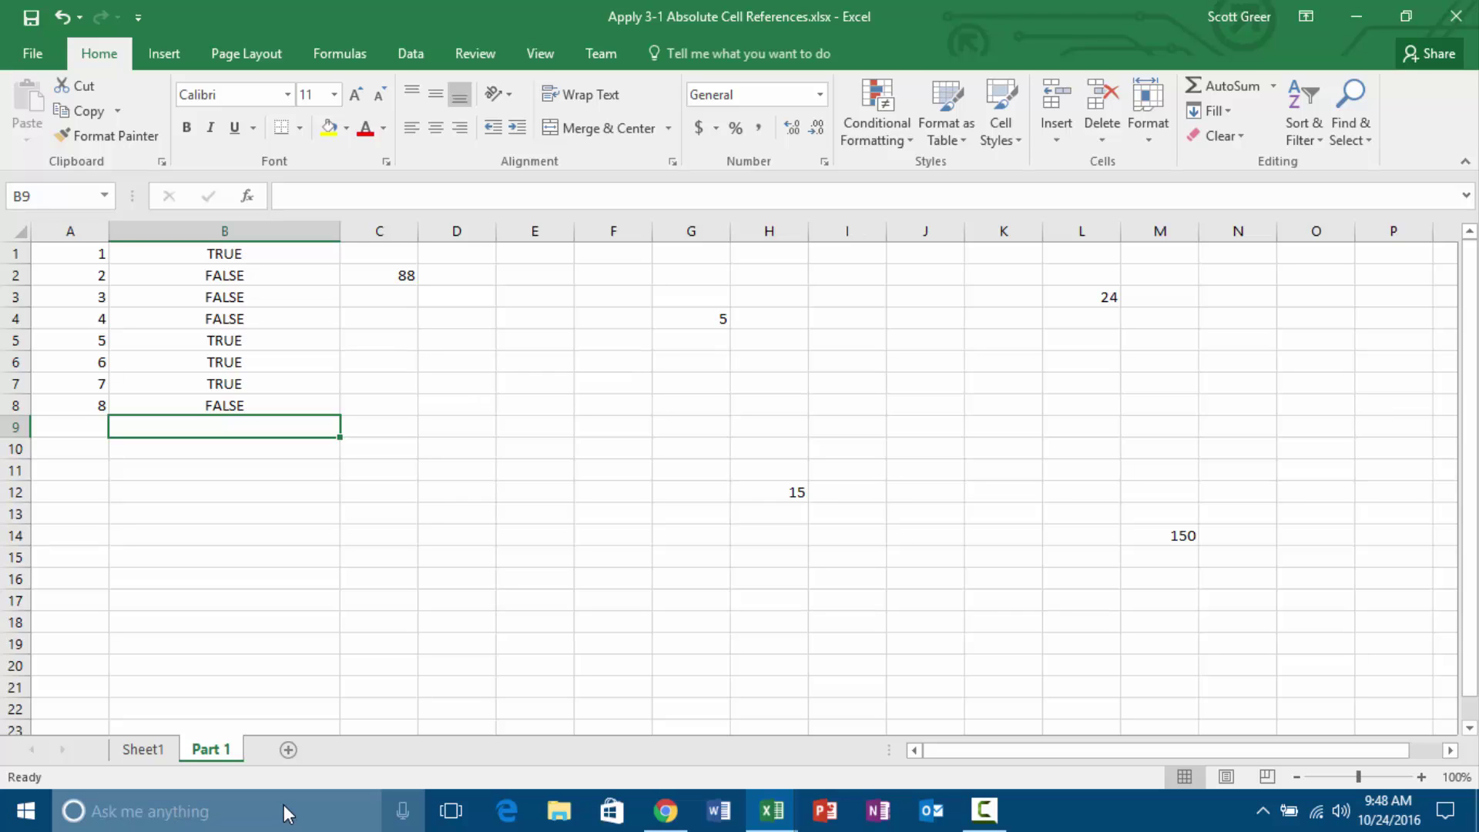
{"action": "left_click", "coordinate": [294, 751]}
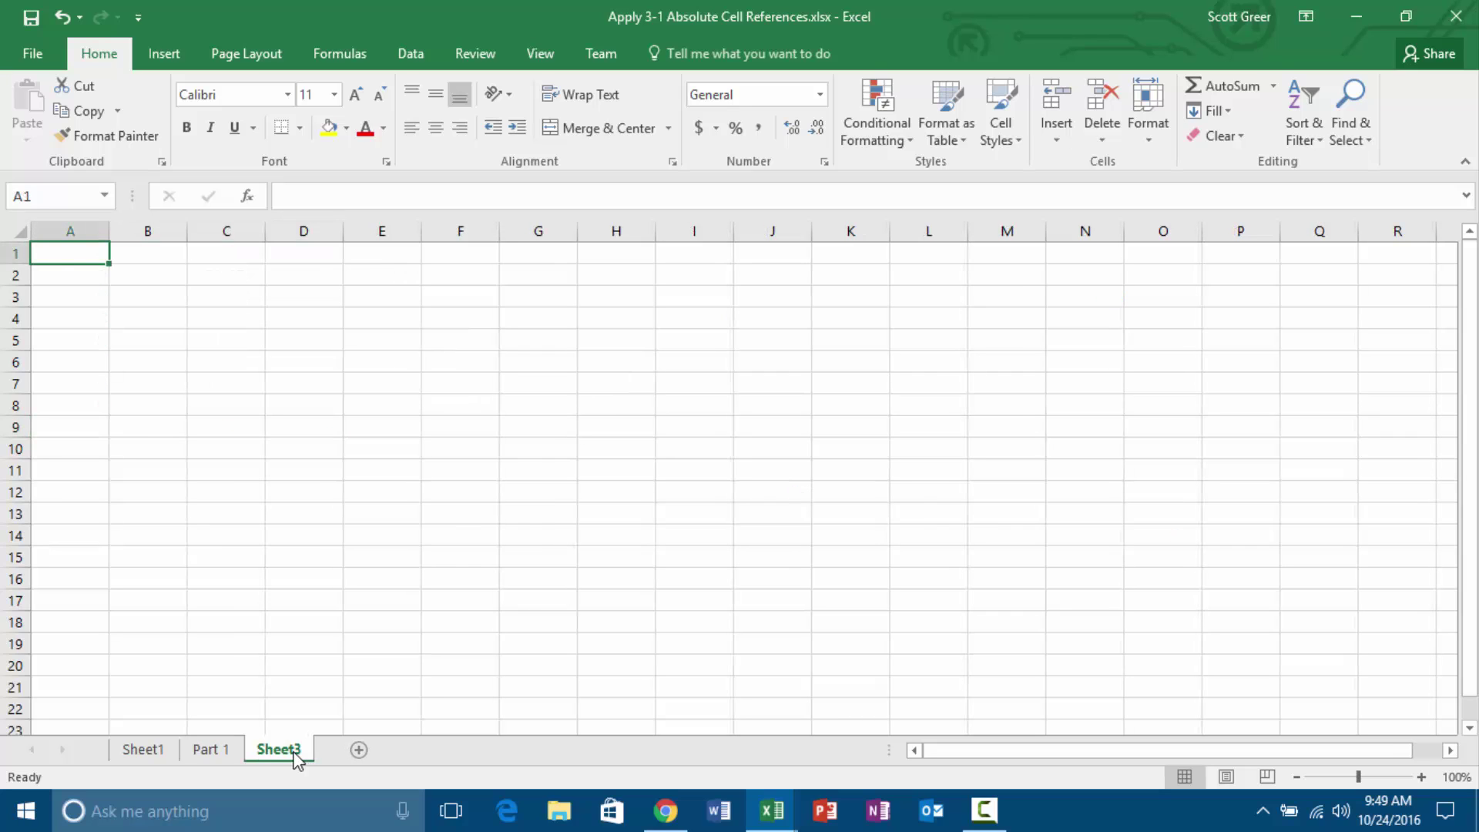
{"action": "type", "text": "Part"}
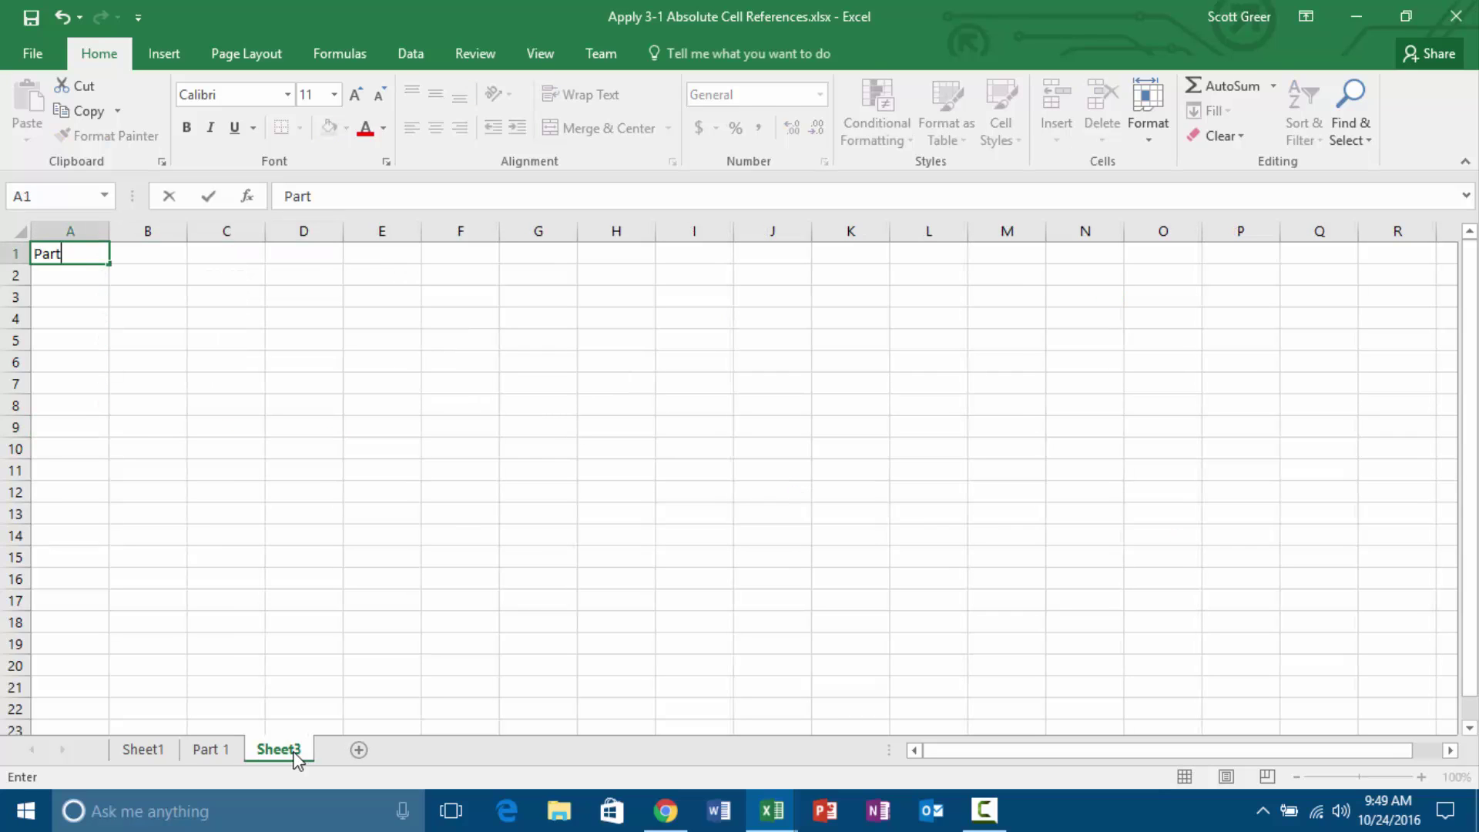
{"action": "key", "text": "BackSpace"}
{"action": "key", "text": "BackSpace"}
{"action": "key", "text": "BackSpace"}
{"action": "key", "text": "BackSpace"}
Rename the newly added worksheet as Part 2.
{"action": "double_click", "coordinate": [290, 748]}
{"action": "type", "text": "Par"}
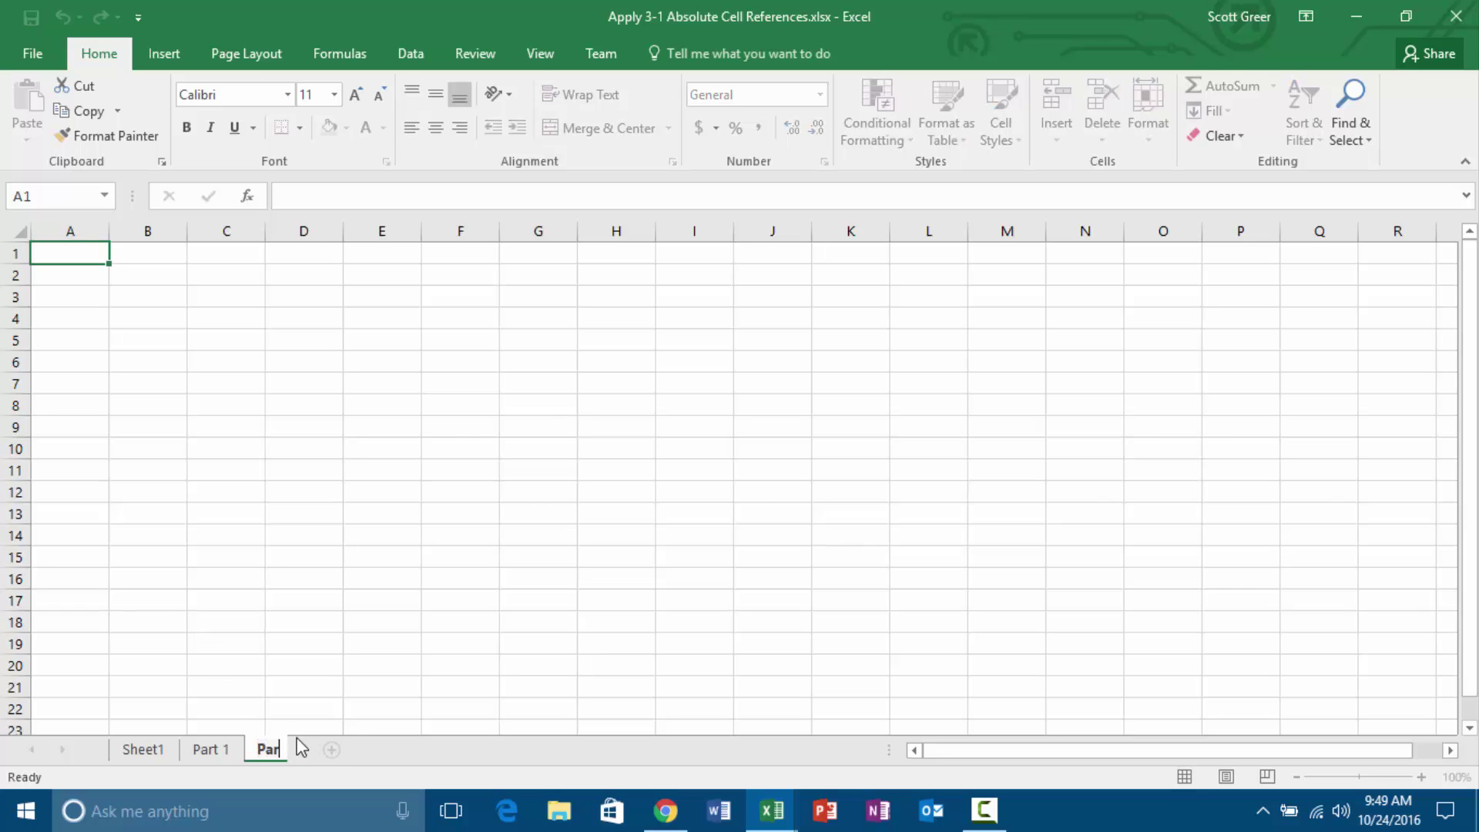
{"action": "type", "text": "t 2"}
{"action": "key", "text": "Return"}
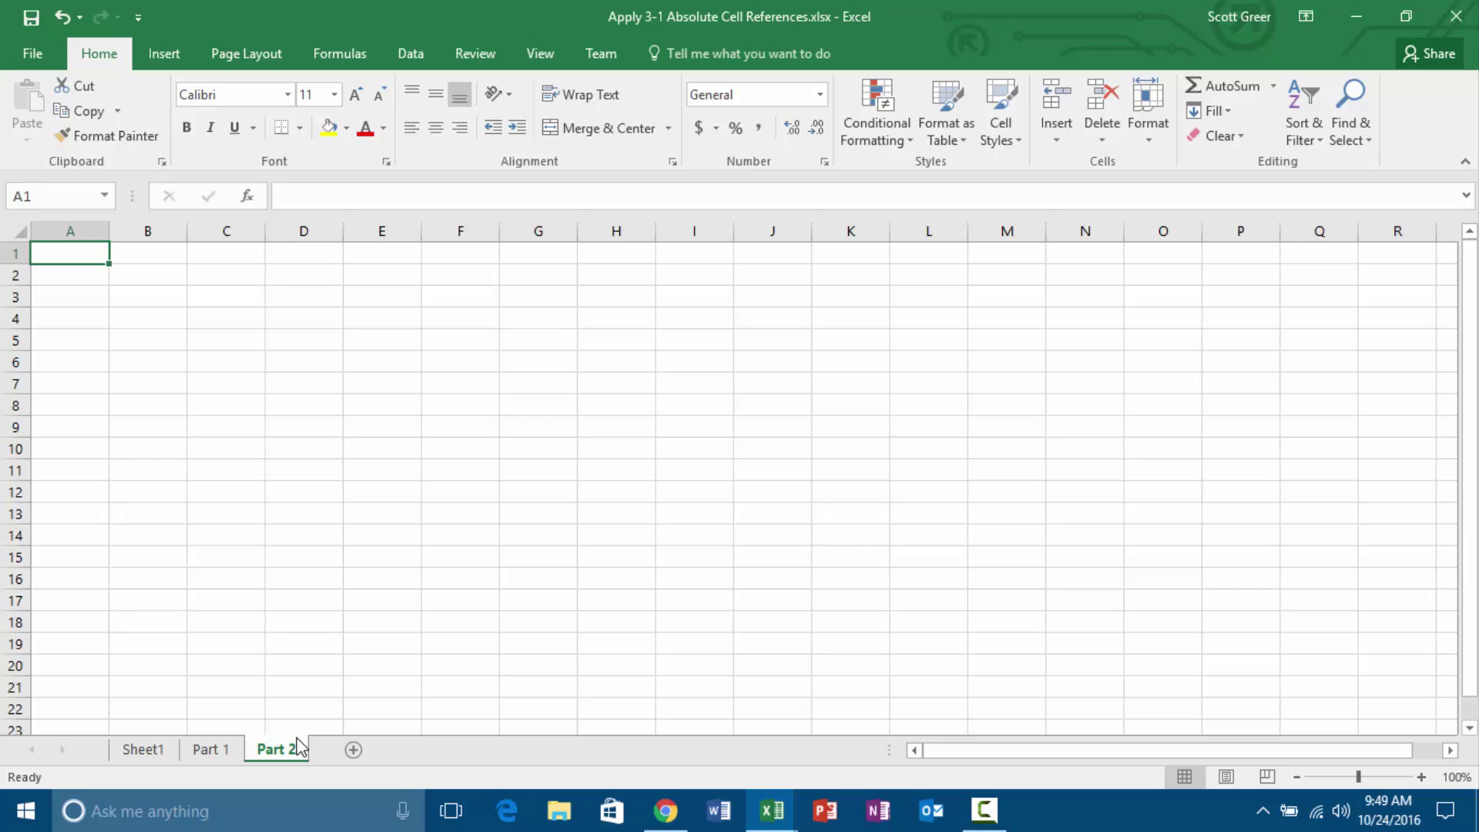
Enter the relative reference formula =L23 in cell A1 of the Part 2 sheet.
{"action": "type", "text": "=L"}
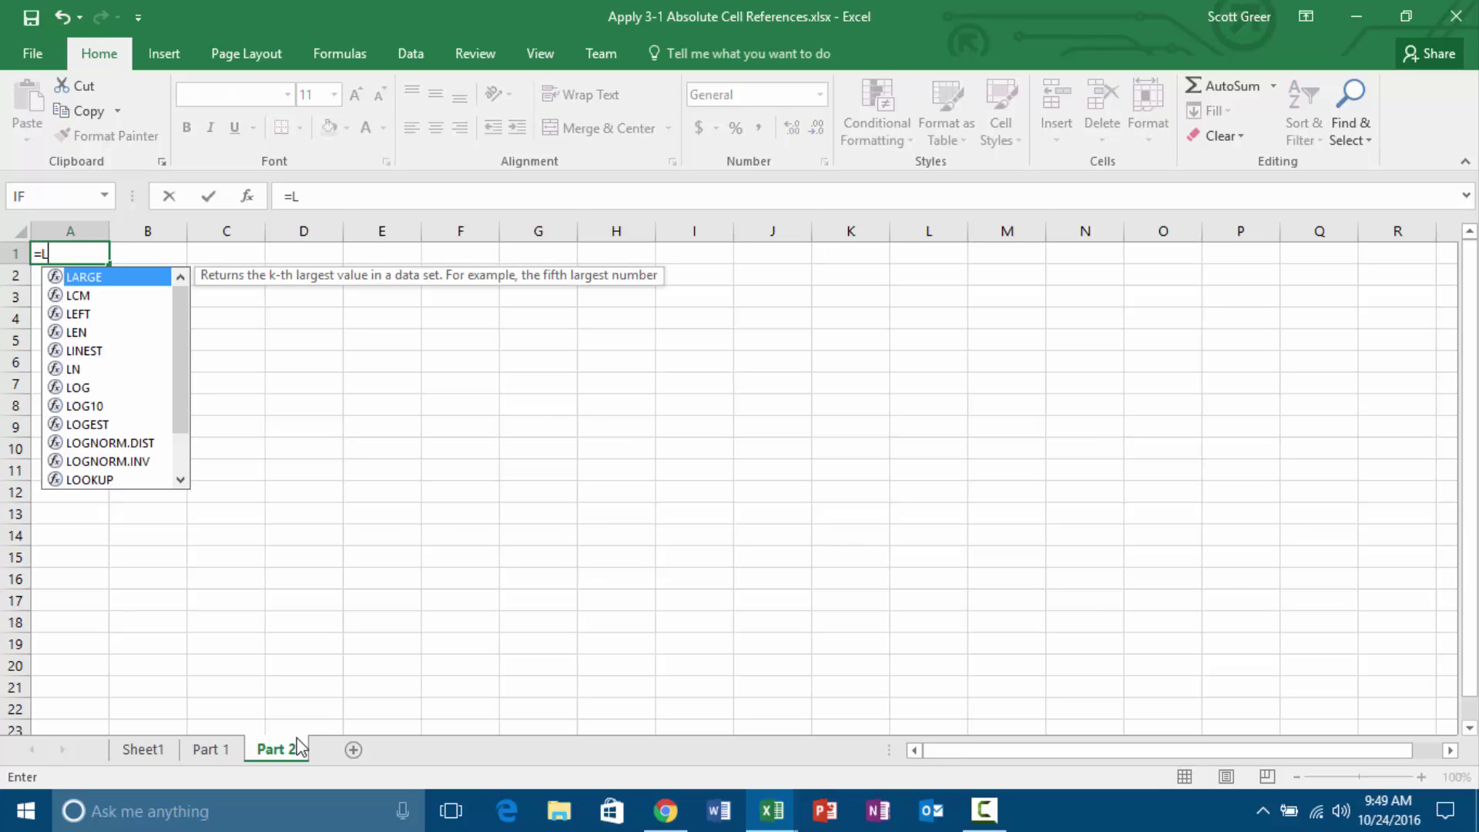
{"action": "type", "text": "23"}
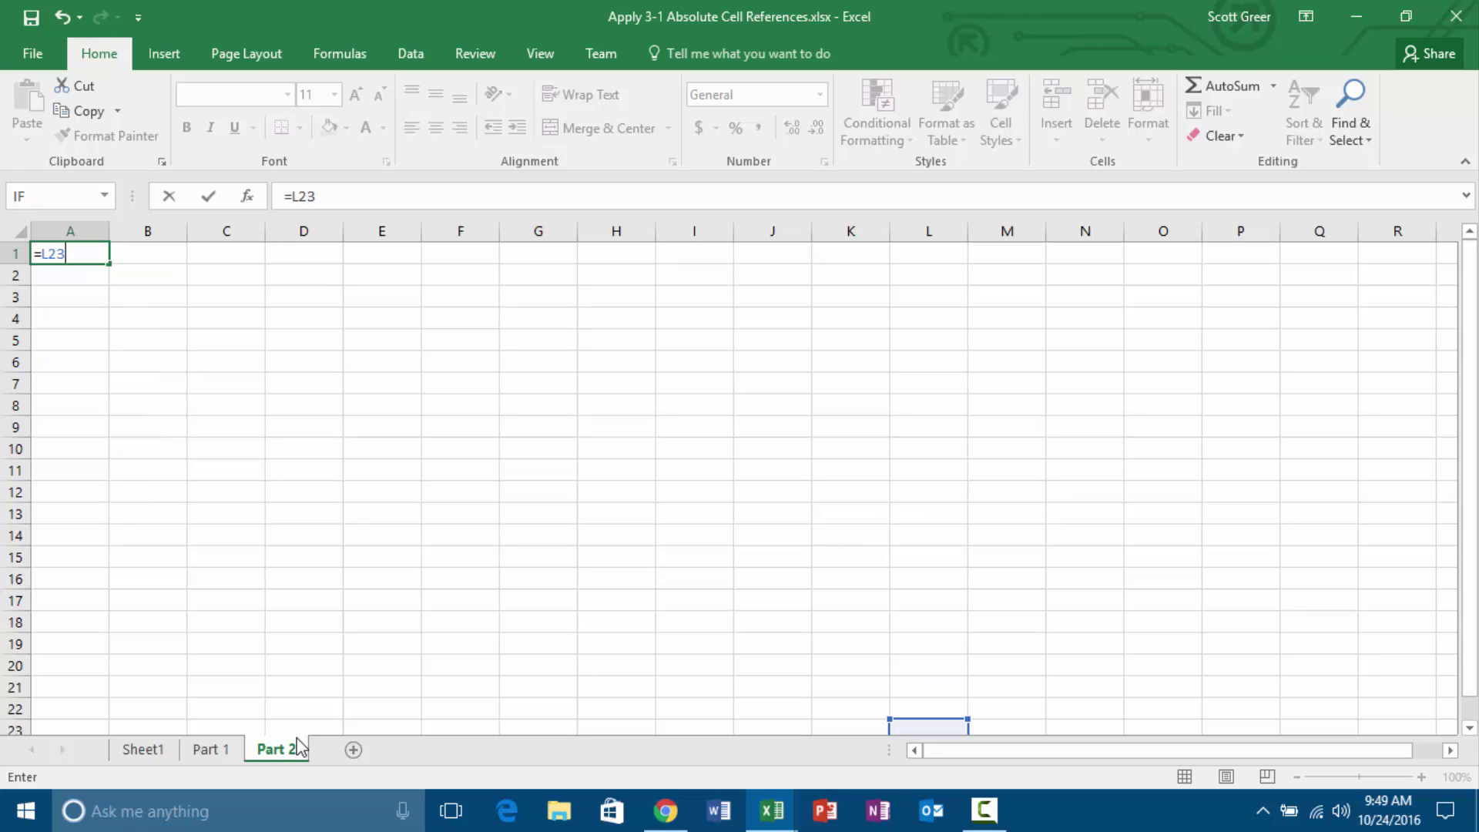
{"action": "key", "text": "Return"}
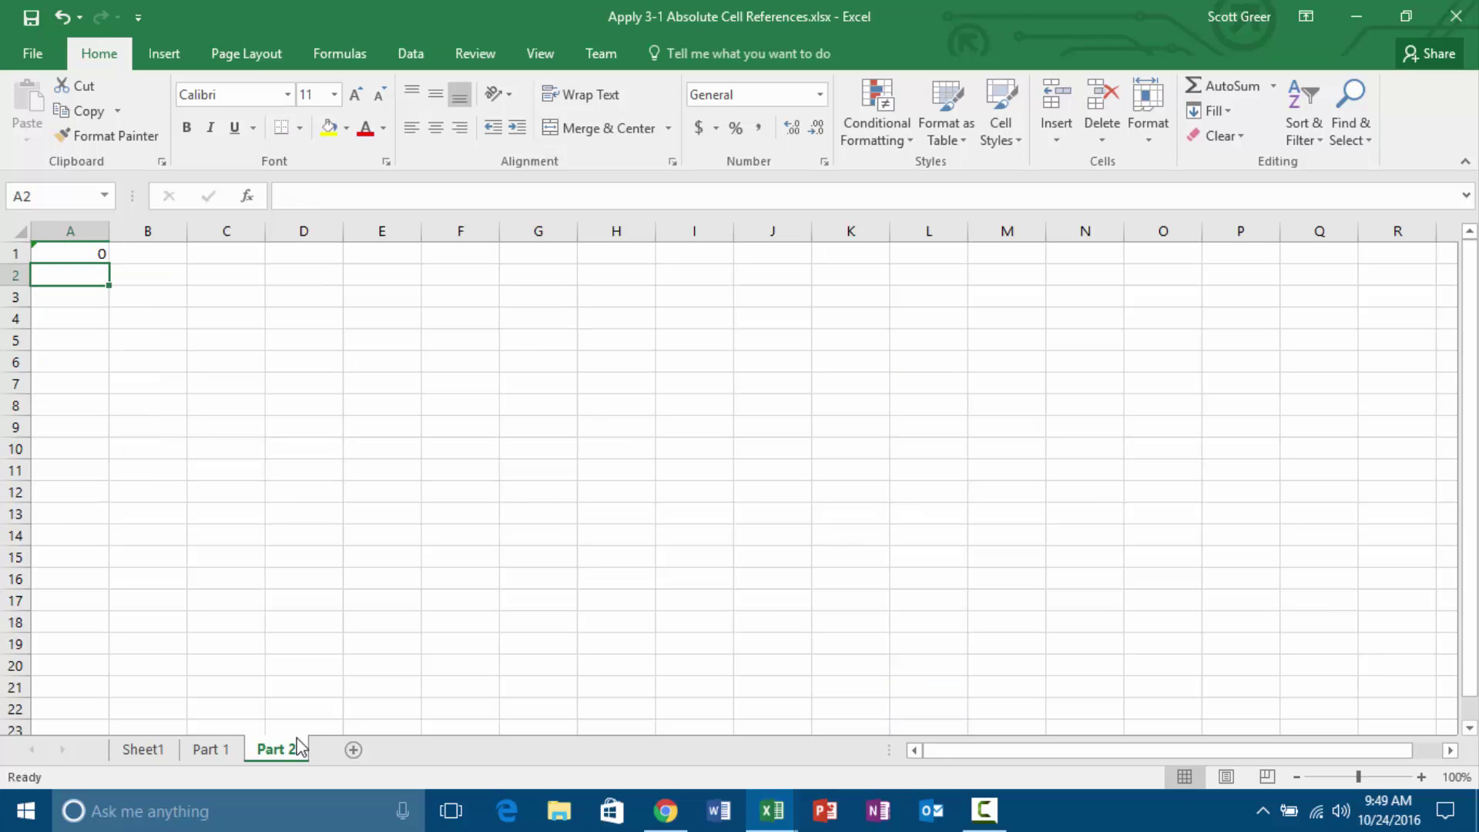
{"action": "left_click", "coordinate": [1421, 777]}
{"action": "left_click", "coordinate": [1421, 778]}
{"action": "left_click", "coordinate": [1421, 777]}
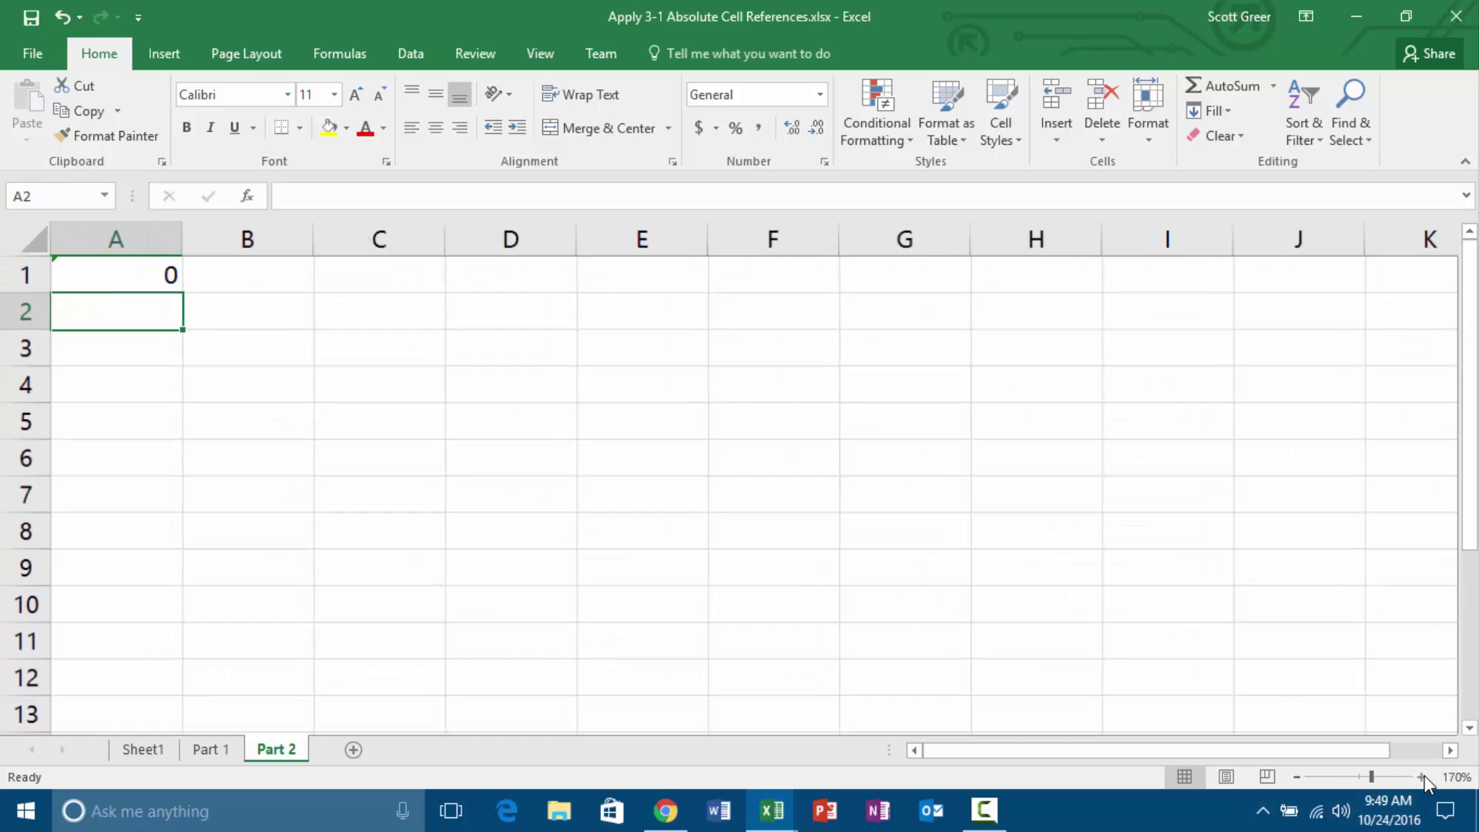
{"action": "left_click", "coordinate": [1421, 777]}
{"action": "left_click", "coordinate": [1421, 777]}
{"action": "left_click", "coordinate": [192, 288]}
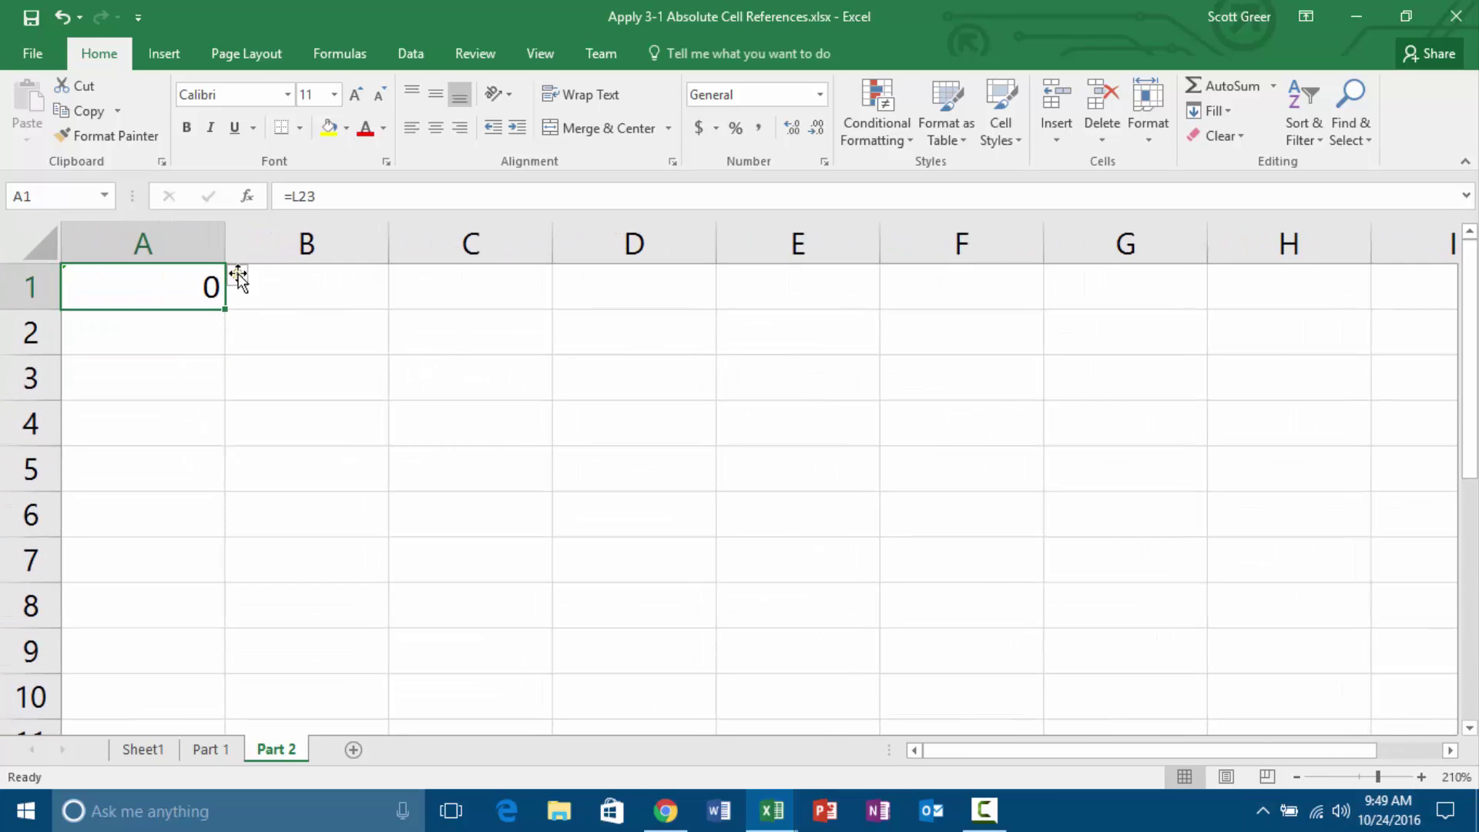
{"action": "left_click", "coordinate": [362, 196]}
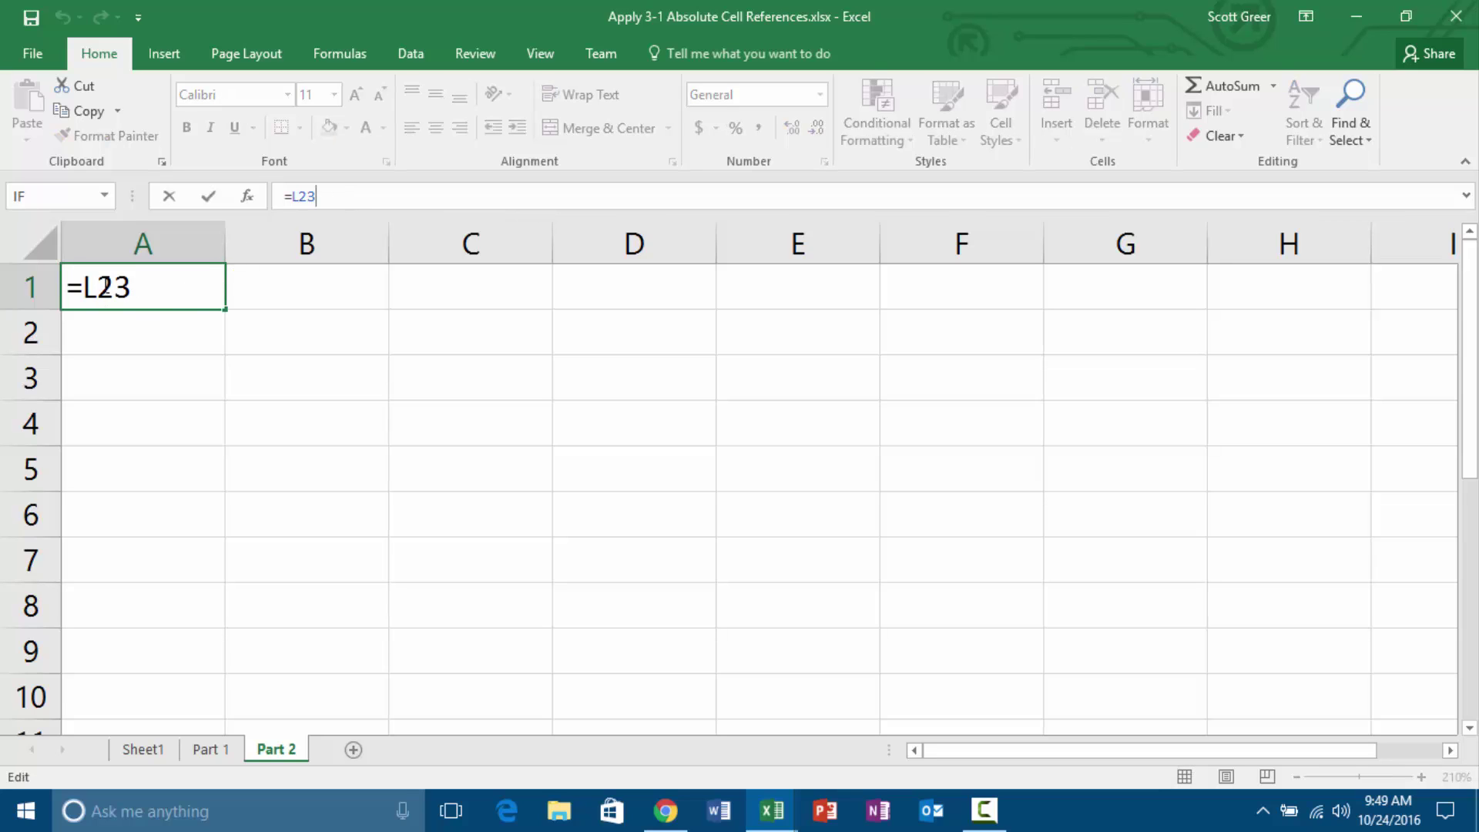
Enter the labels Relative, Absolute and Mixed in cells B1 to B3.
{"action": "left_click", "coordinate": [300, 251]}
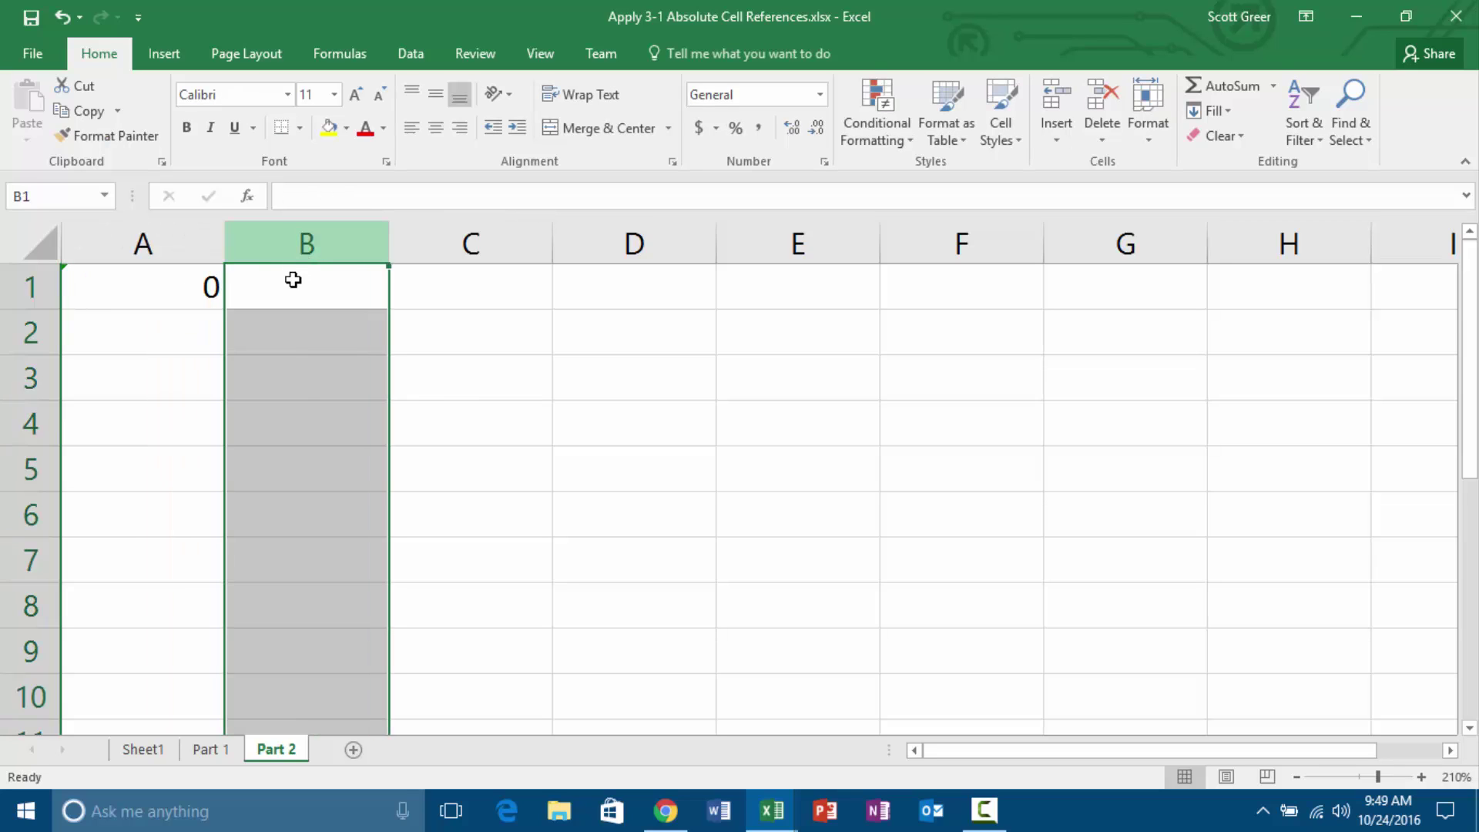
{"action": "left_click", "coordinate": [286, 295]}
{"action": "type", "text": "Relative"}
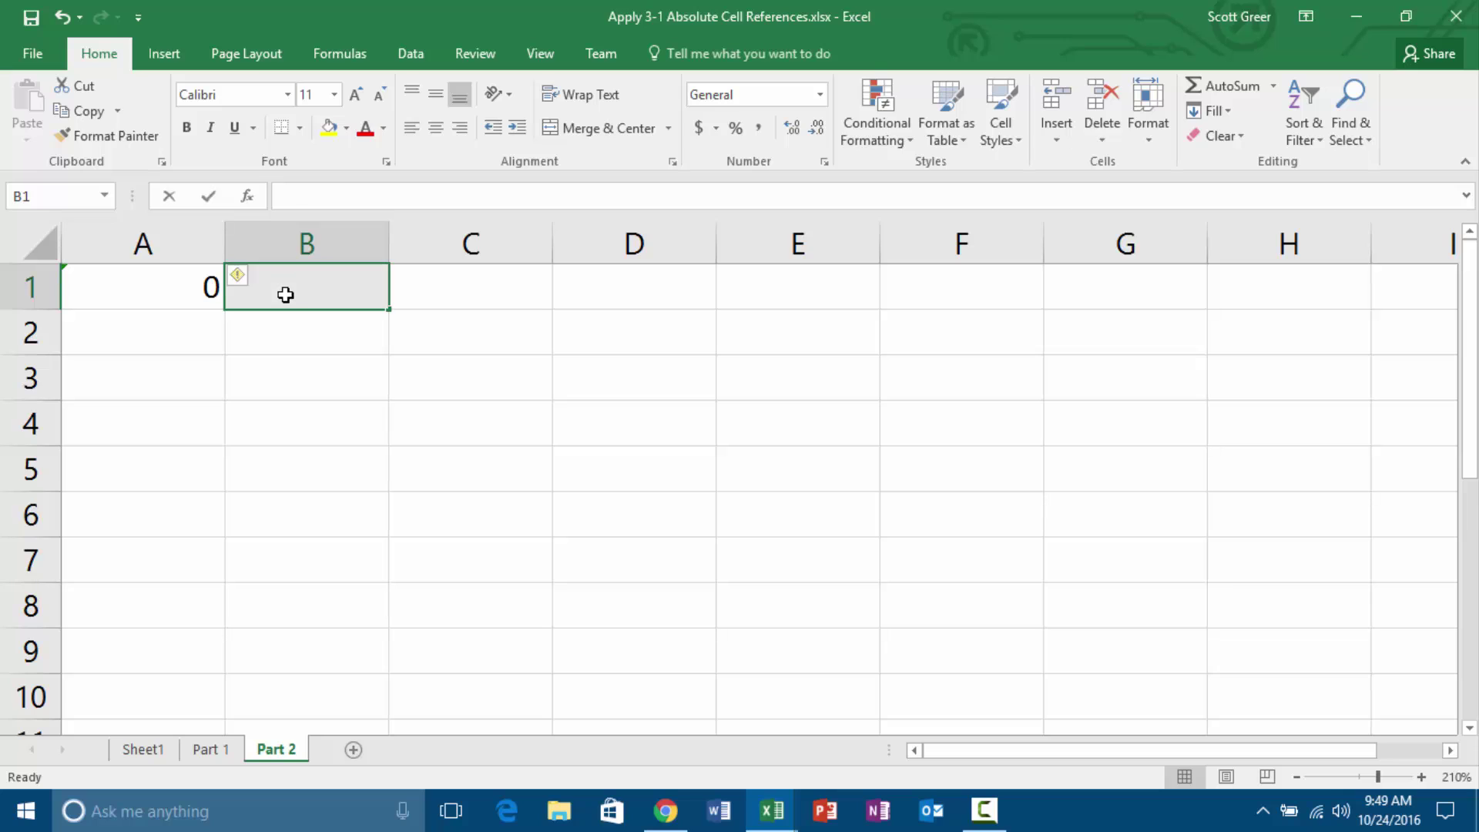
{"action": "key", "text": "Return"}
{"action": "type", "text": "Absolute"}
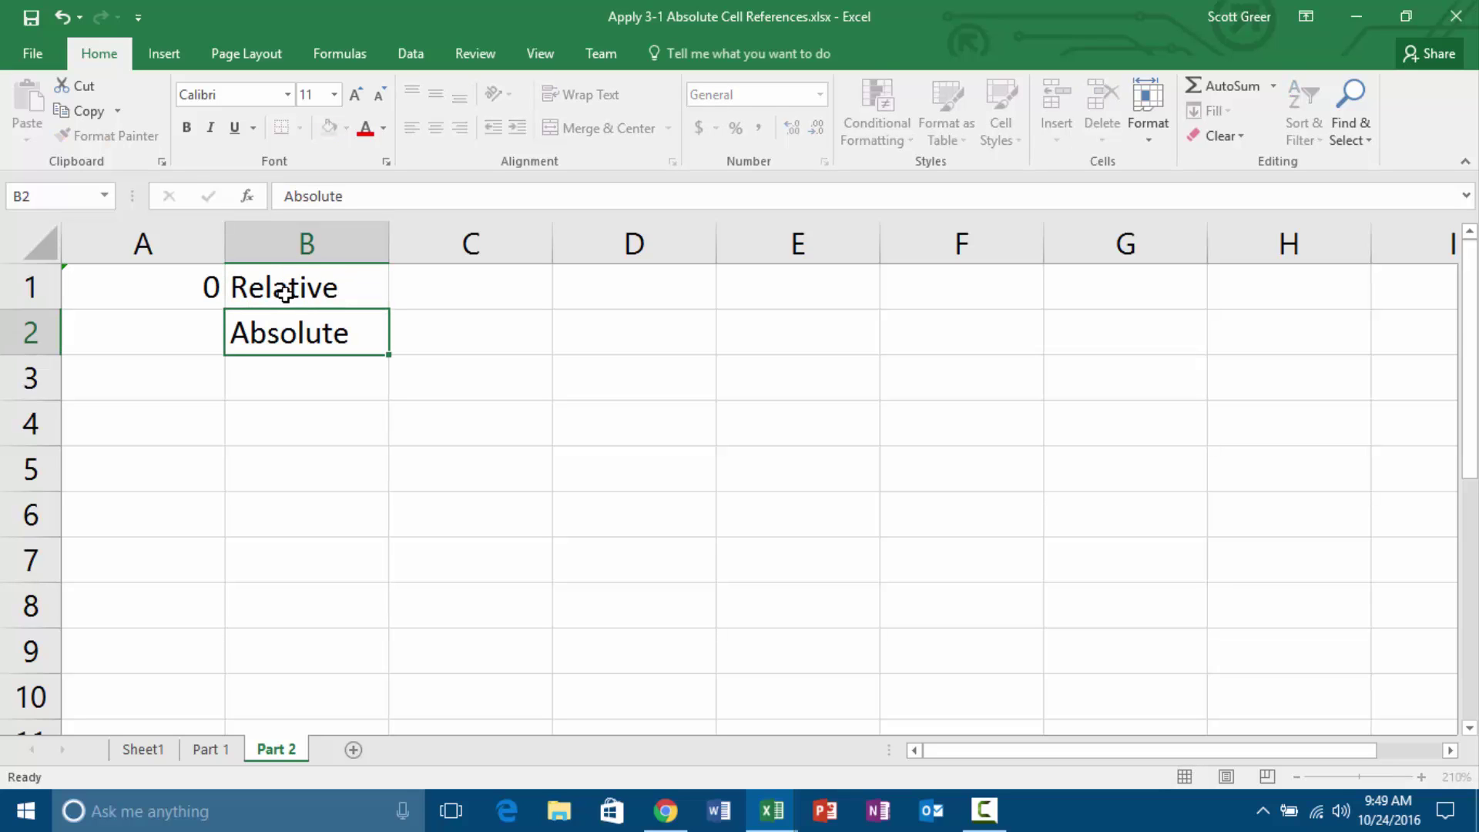
{"action": "key", "text": "Return"}
{"action": "type", "text": "Mixed"}
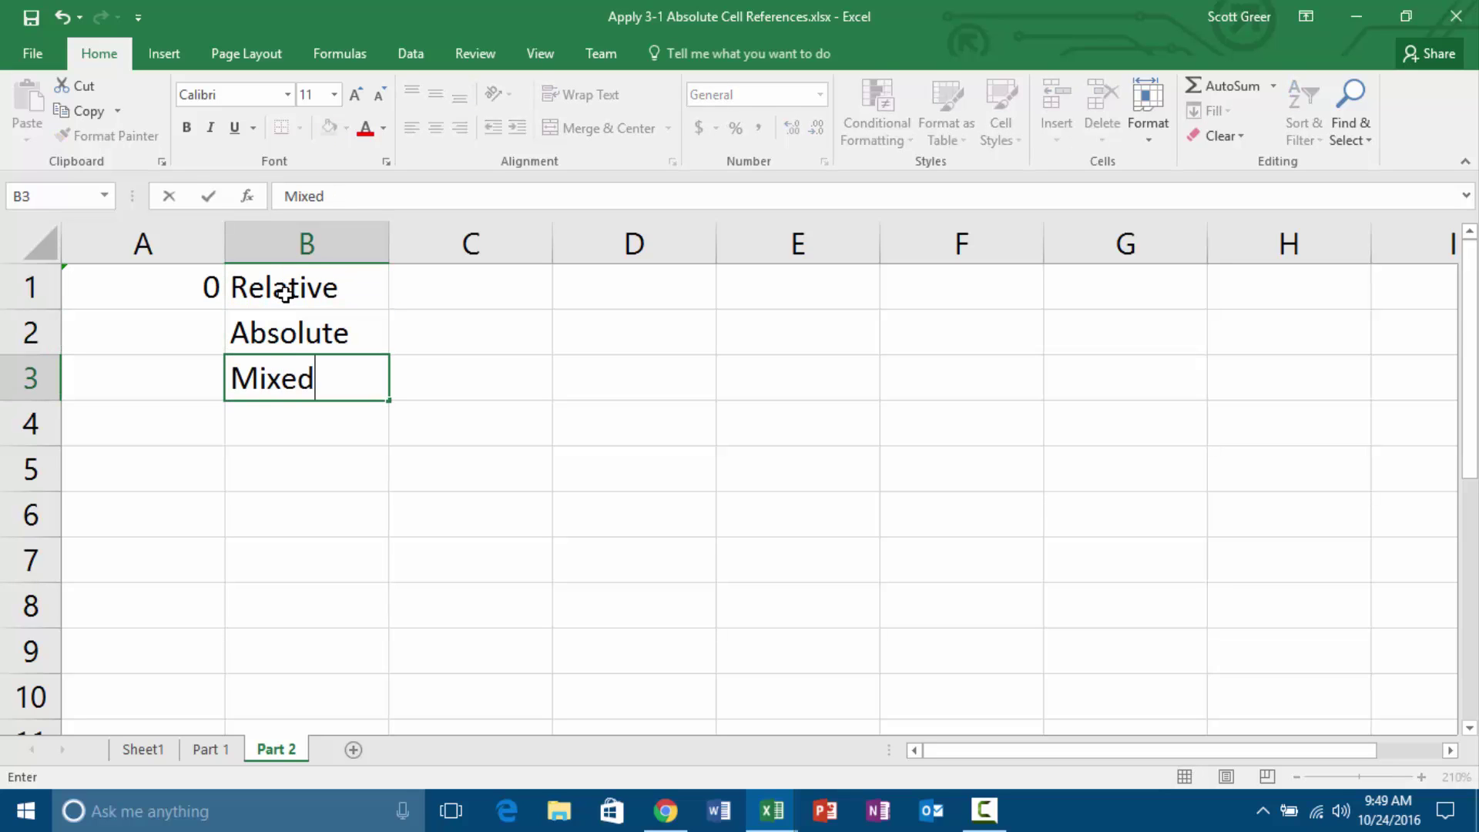
{"action": "key", "text": "Return"}
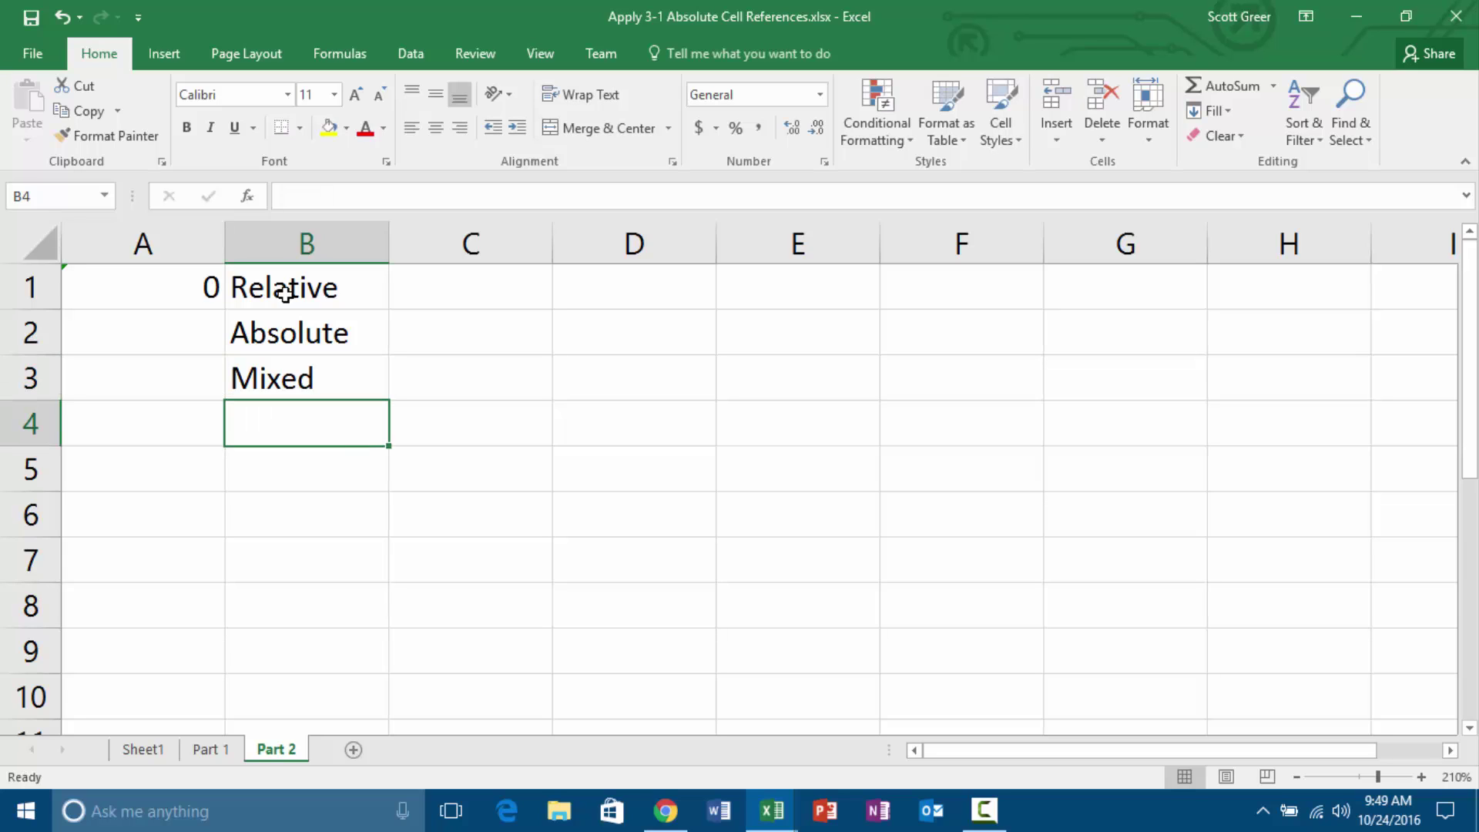
Enter the labels Column in cell B4 and Row in cell B5.
{"action": "type", "text": "Column"}
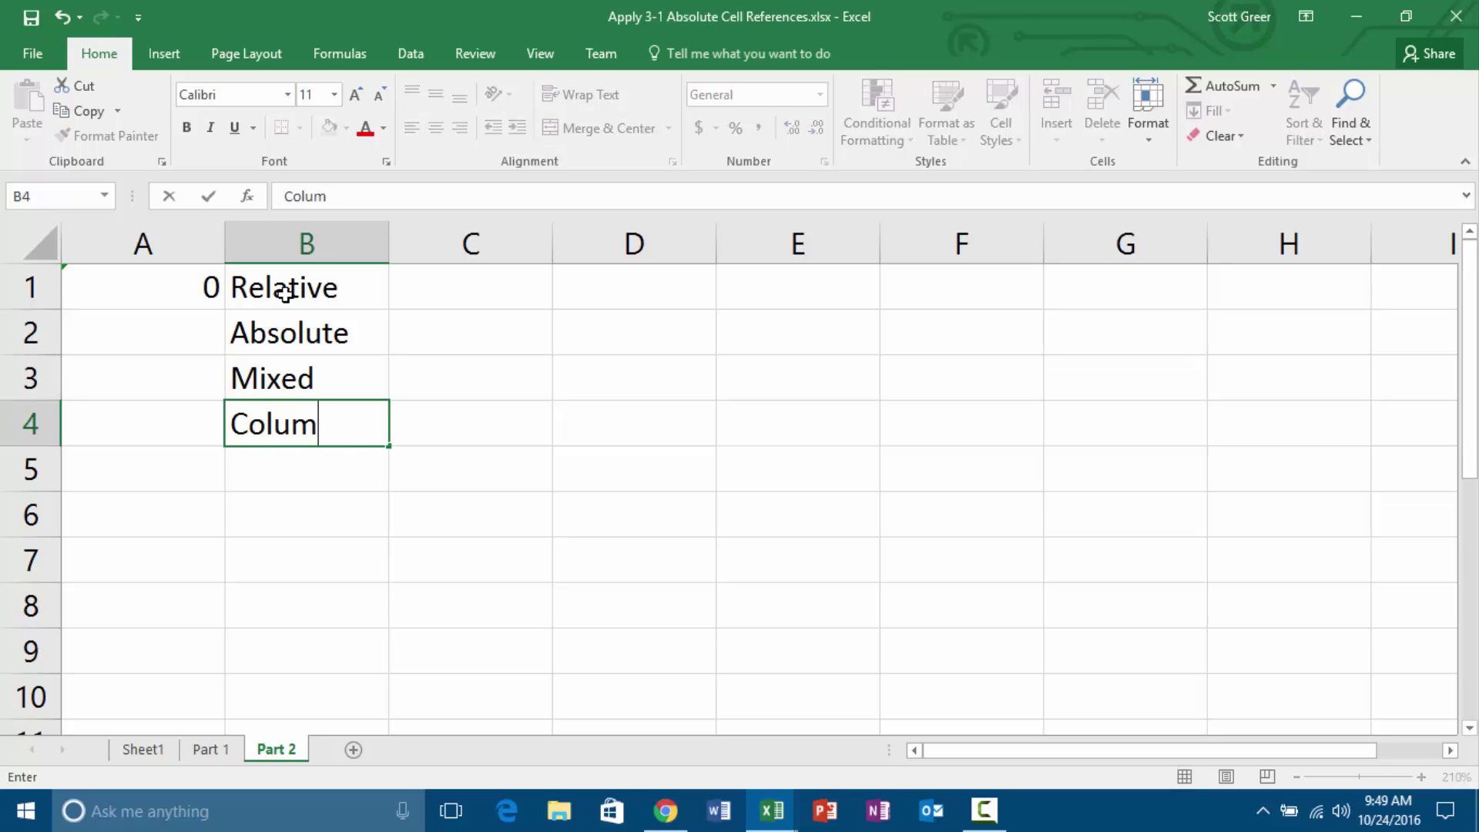
{"action": "key", "text": "BackSpace"}
{"action": "key", "text": "BackSpace"}
{"action": "key", "text": "BackSpace"}
{"action": "key", "text": "BackSpace"}
{"action": "key", "text": "BackSpace"}
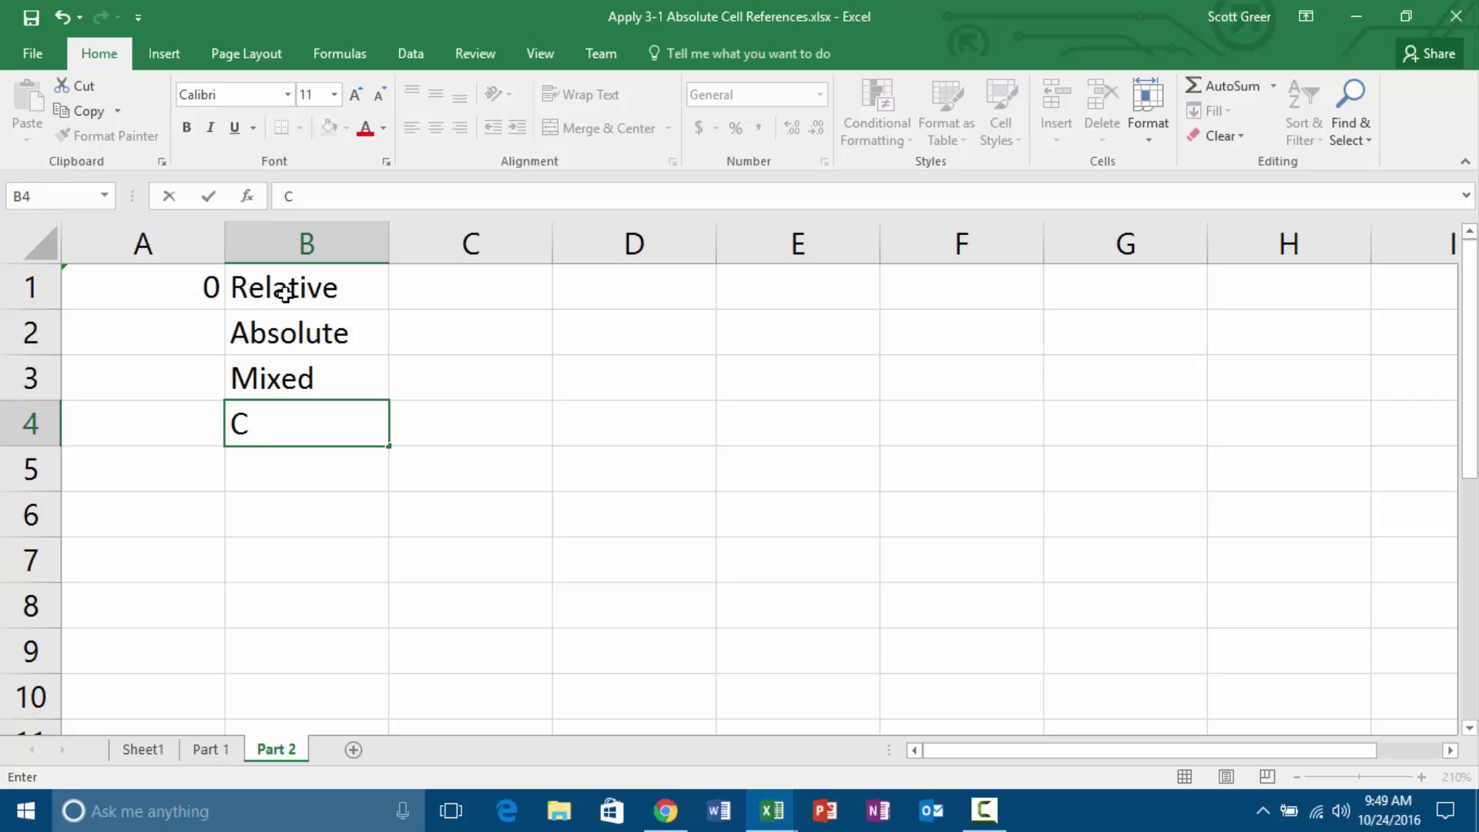
{"action": "type", "text": "olumn"}
{"action": "key", "text": "Return"}
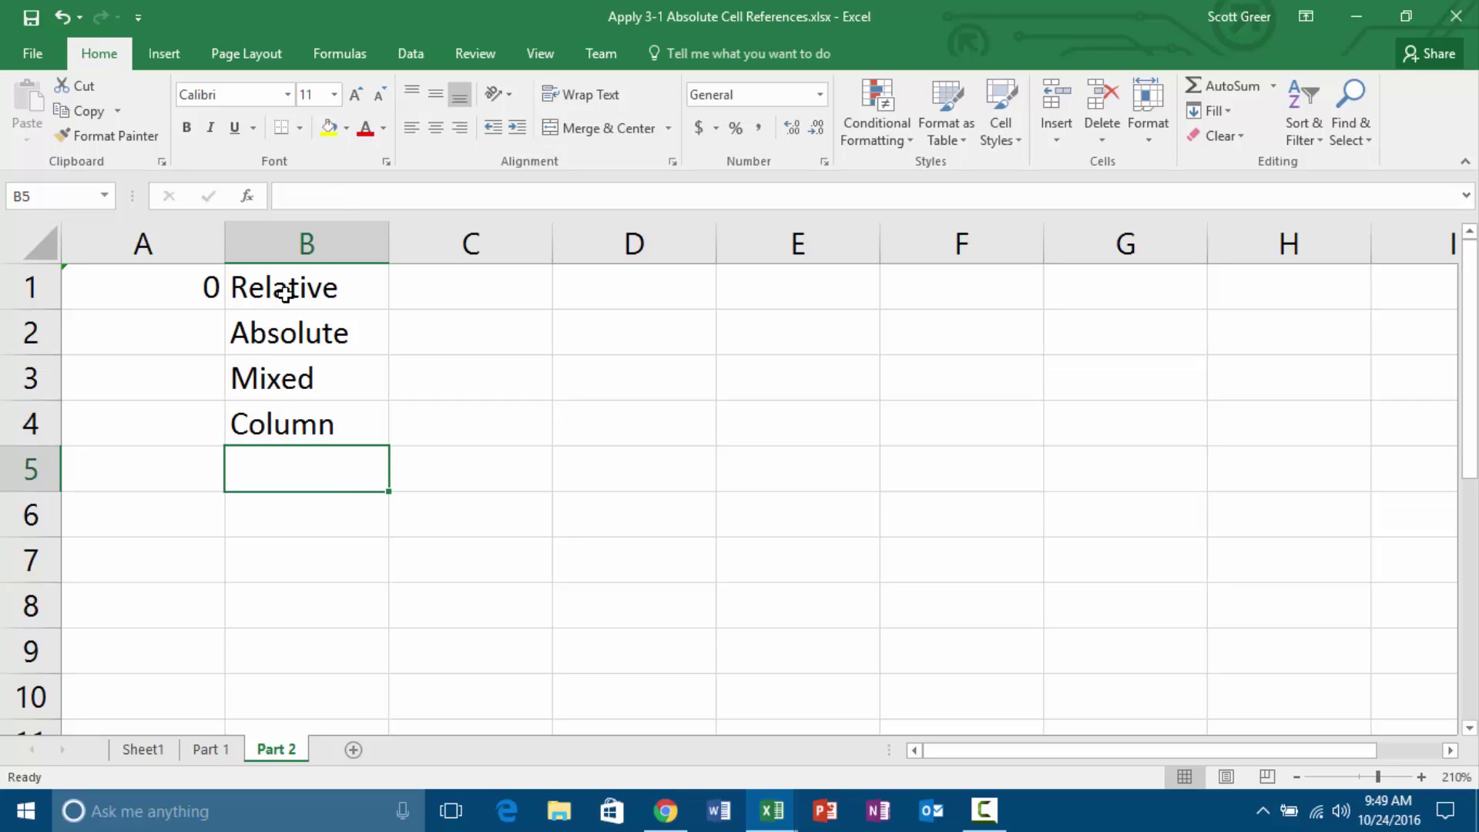
{"action": "type", "text": "Row"}
{"action": "key", "text": "ctrl+Return"}
{"action": "key", "text": "Return"}
Indent the Column and Row labels in B4:B5 by one level.
{"action": "key", "text": "Up"}
{"action": "key", "text": "Up"}
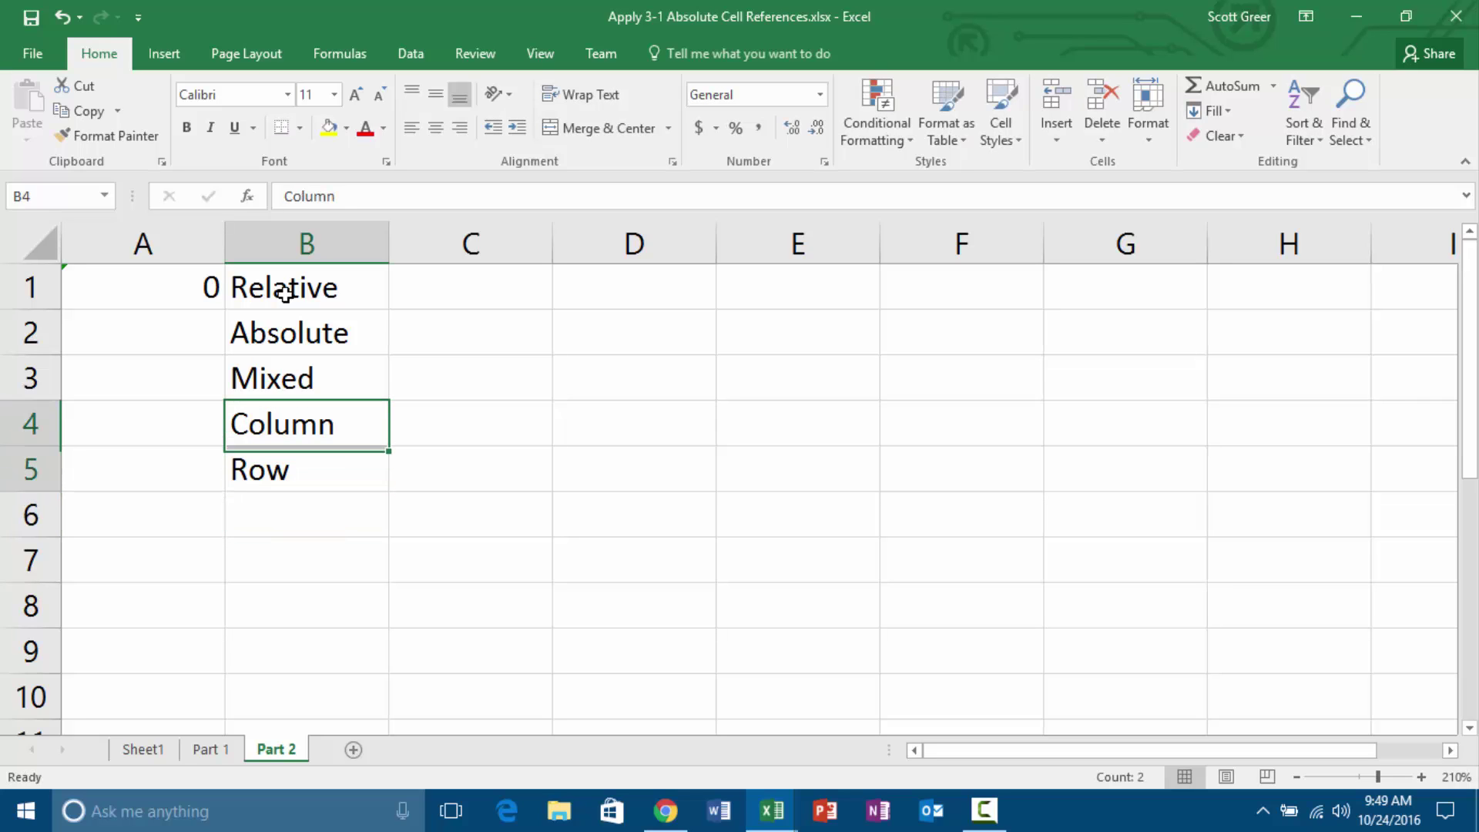
{"action": "key", "text": "shift+Down"}
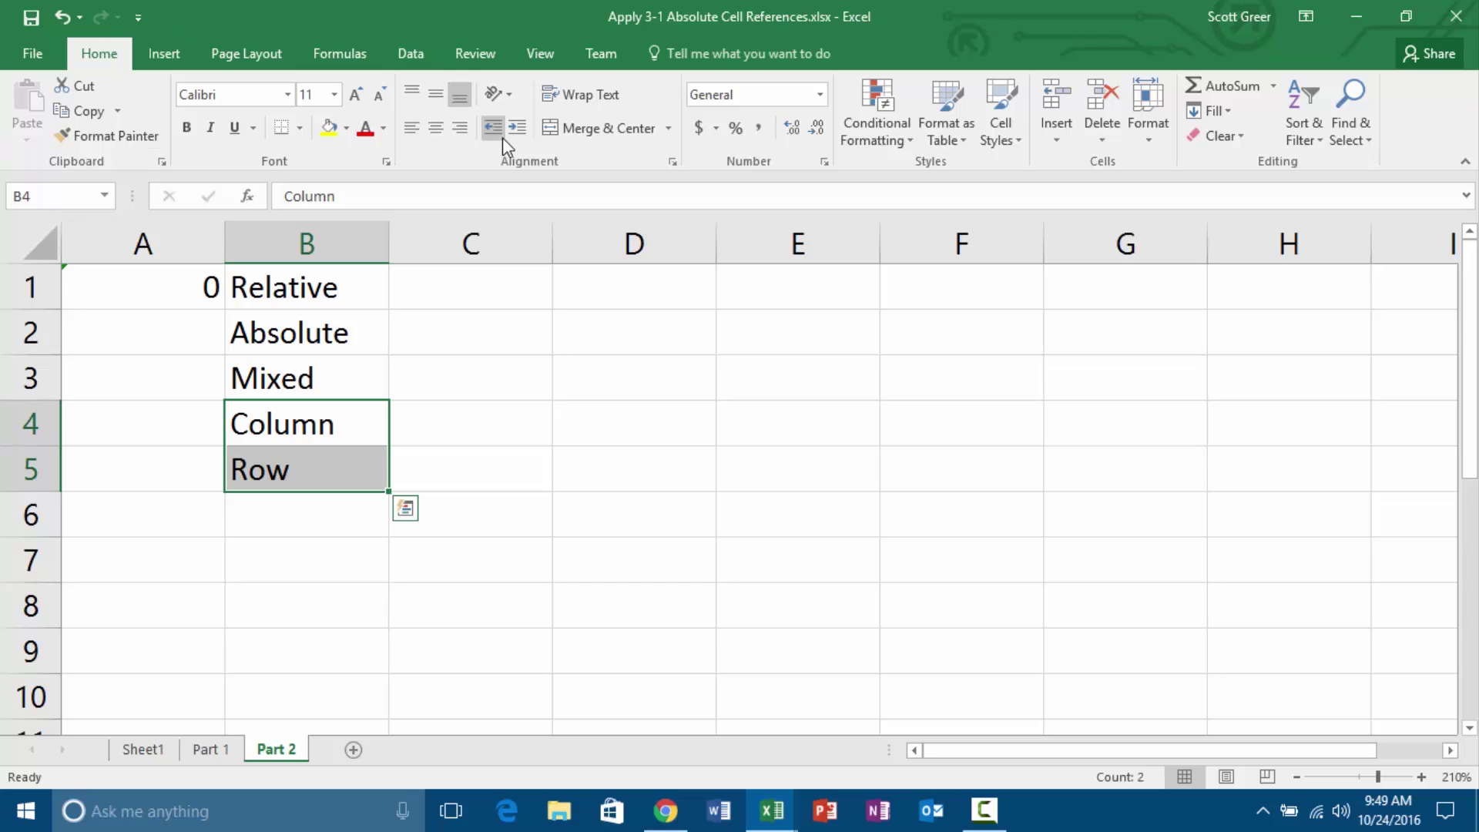
{"action": "left_click", "coordinate": [513, 129]}
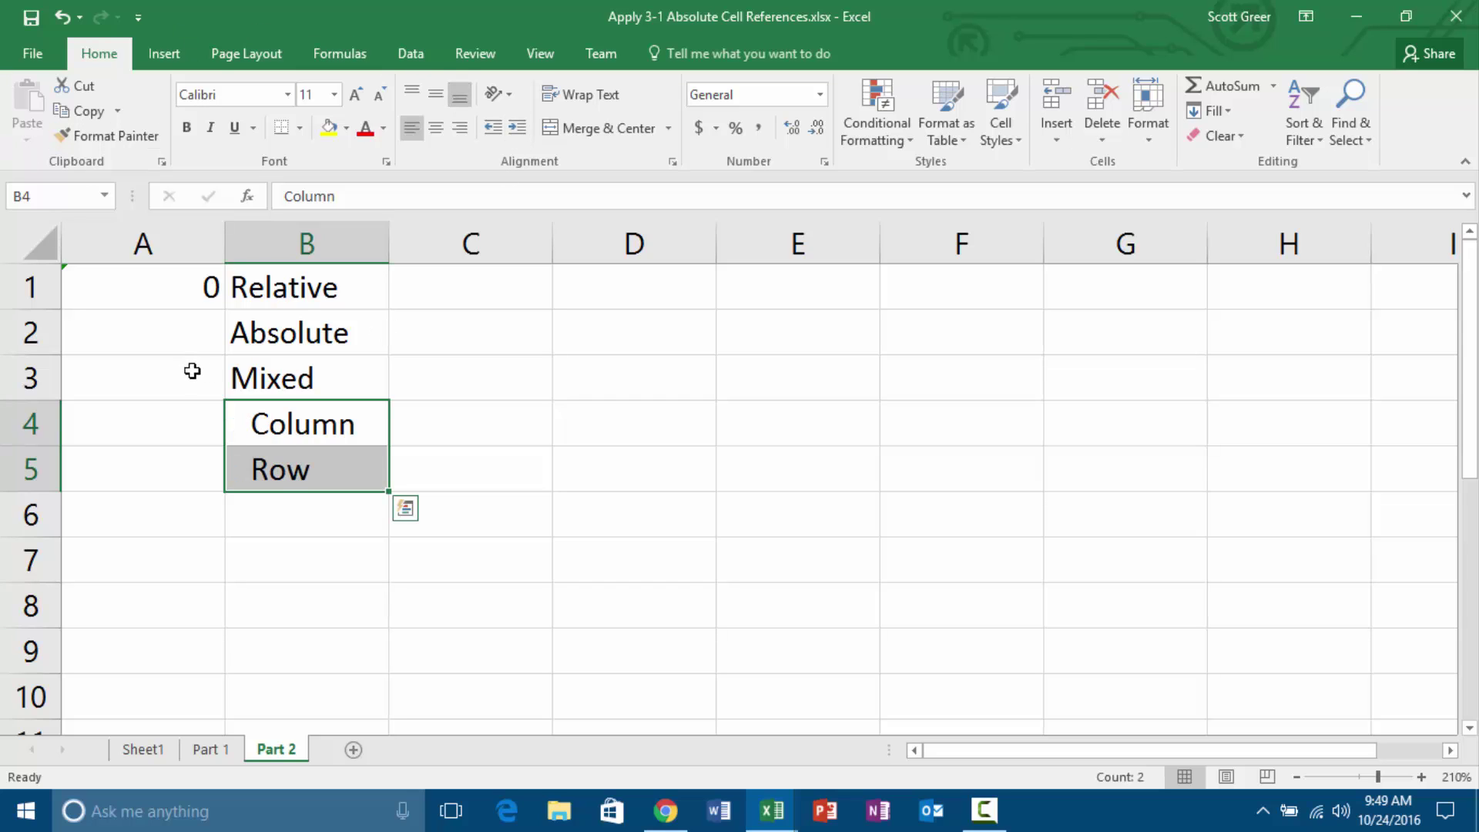
Enter the absolute reference formula =$L$23 in cell A2 beside the Absolute label.
{"action": "left_click", "coordinate": [166, 331]}
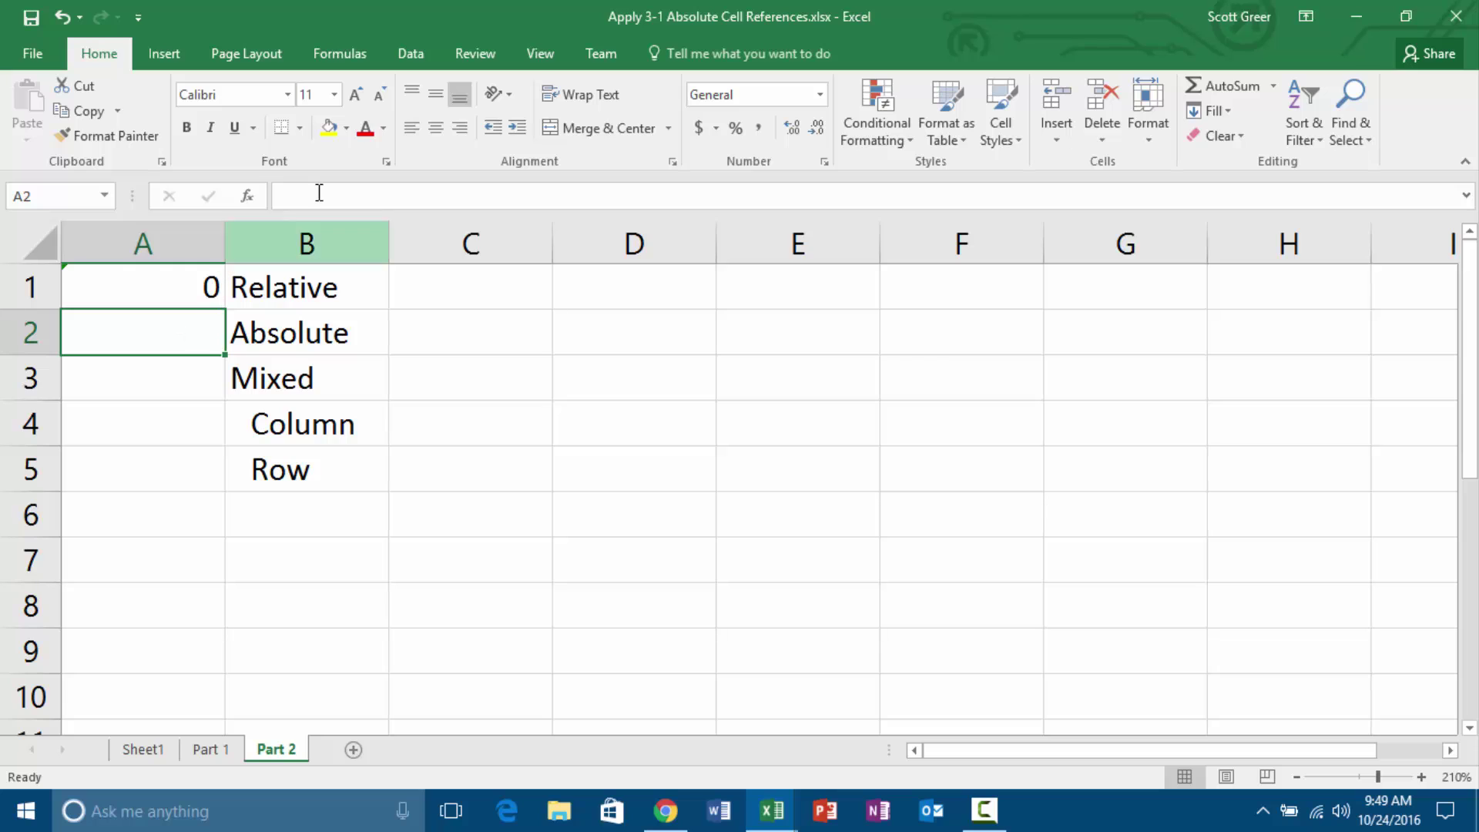
{"action": "type", "text": "=L23"}
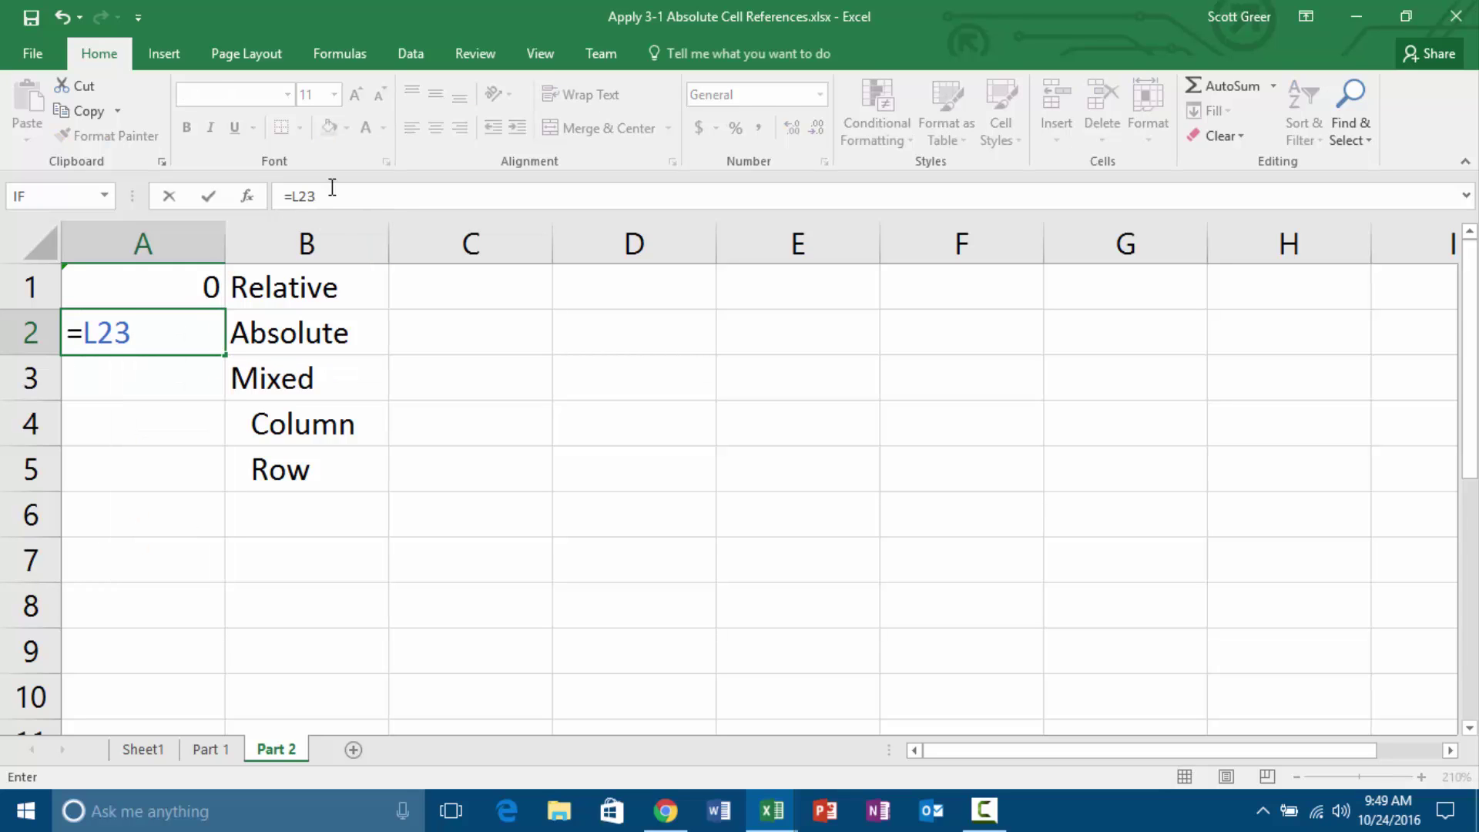
{"action": "key", "text": "F4"}
{"action": "key", "text": "Return"}
{"action": "key", "text": "Return"}
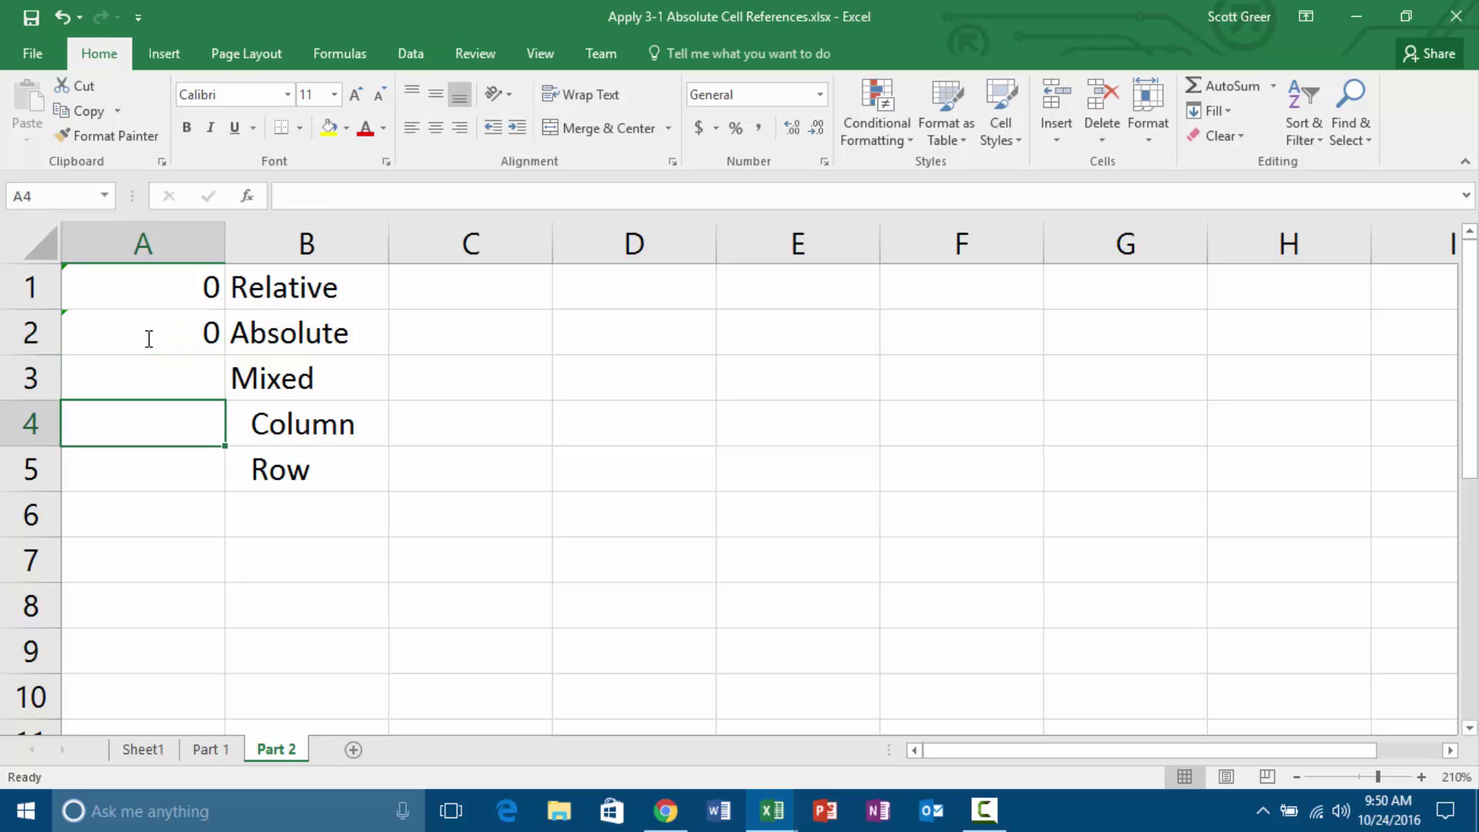
Enter the mixed reference =$L23 with a fixed column in cell A4.
{"action": "type", "text": "="}
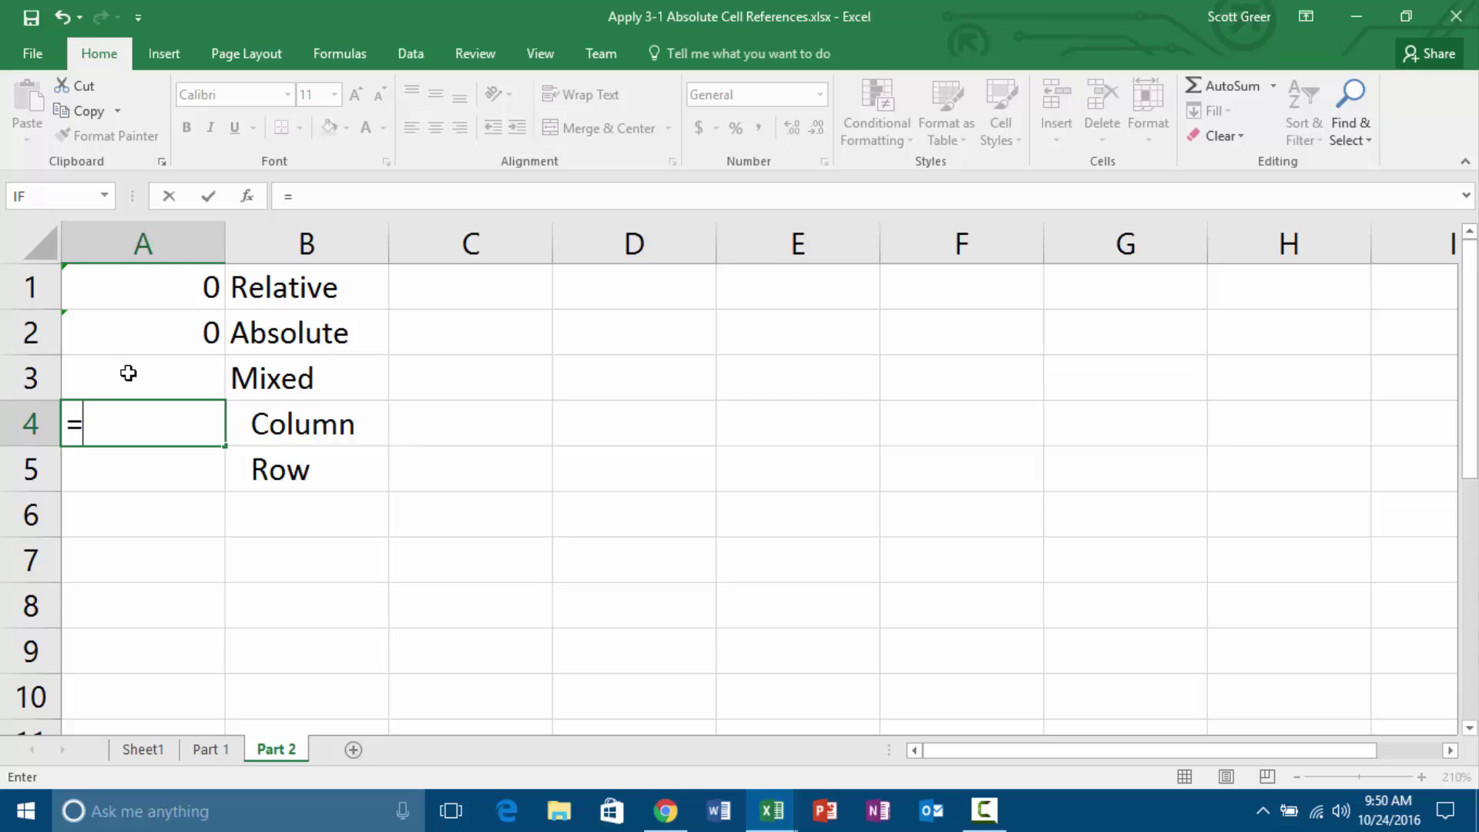
{"action": "type", "text": "$L23"}
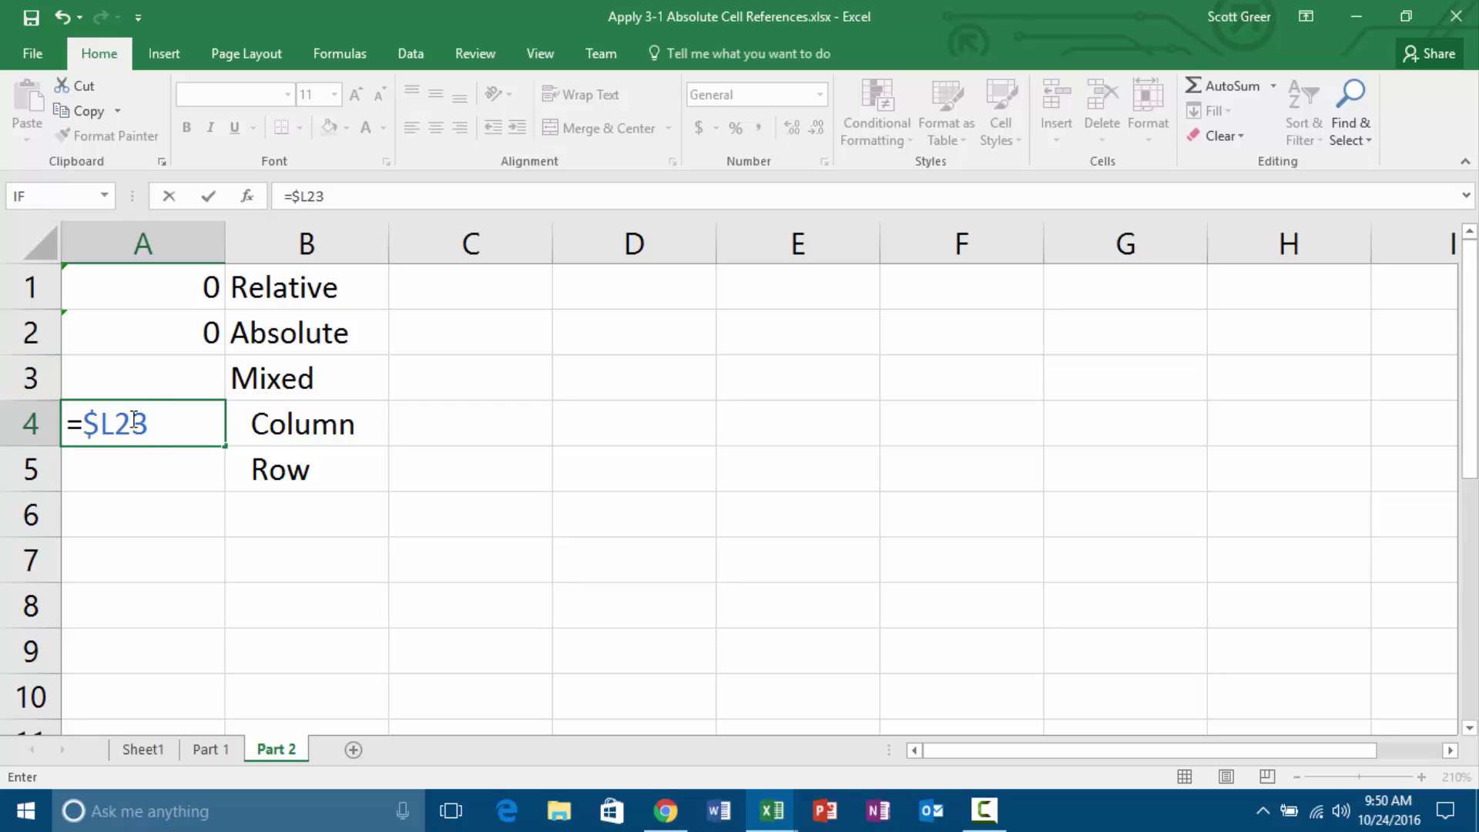
{"action": "key", "text": "Return"}
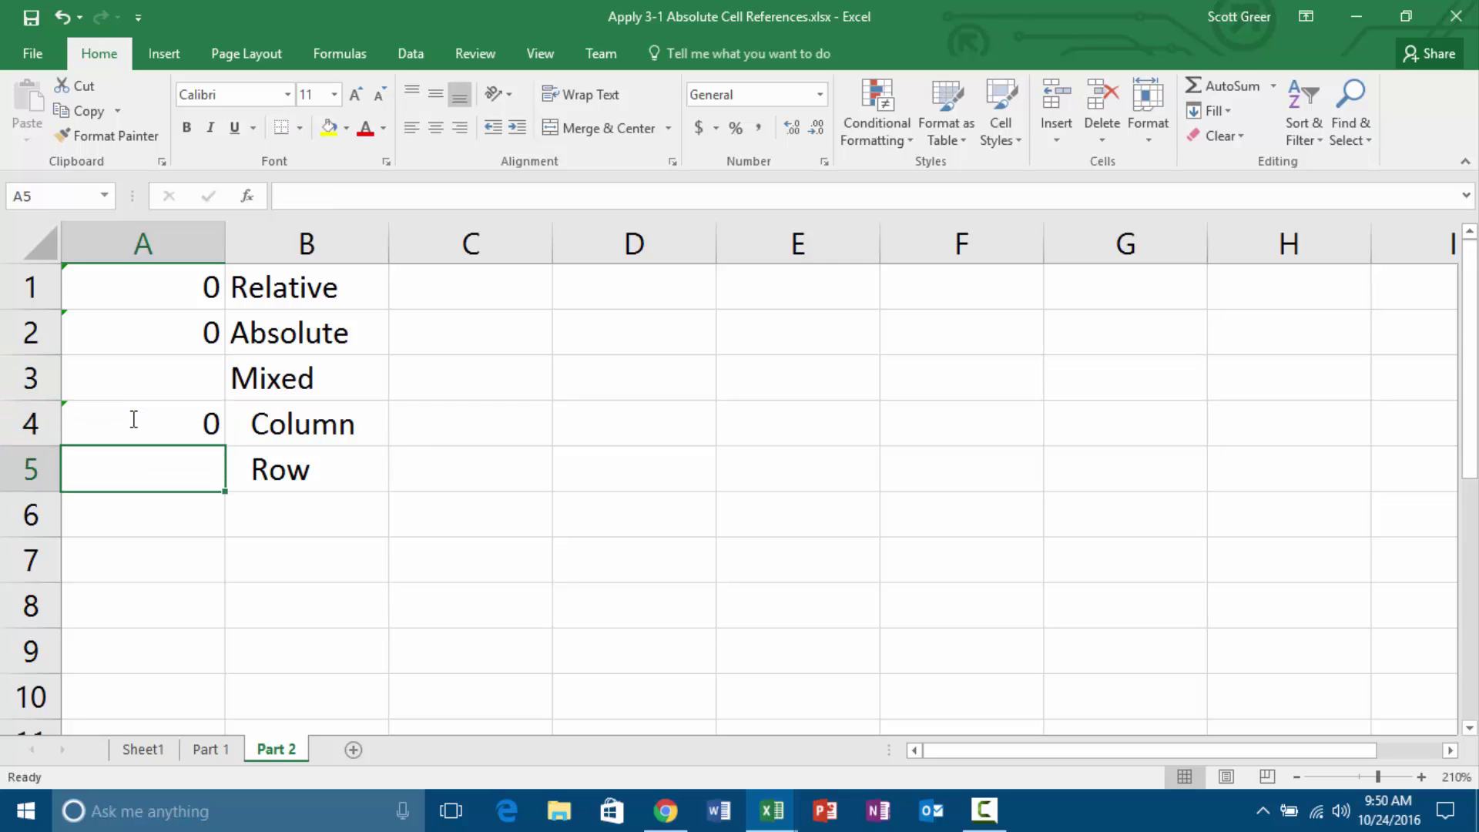
Enter the mixed reference =L$23 with a fixed row in cell A5.
{"action": "type", "text": "="}
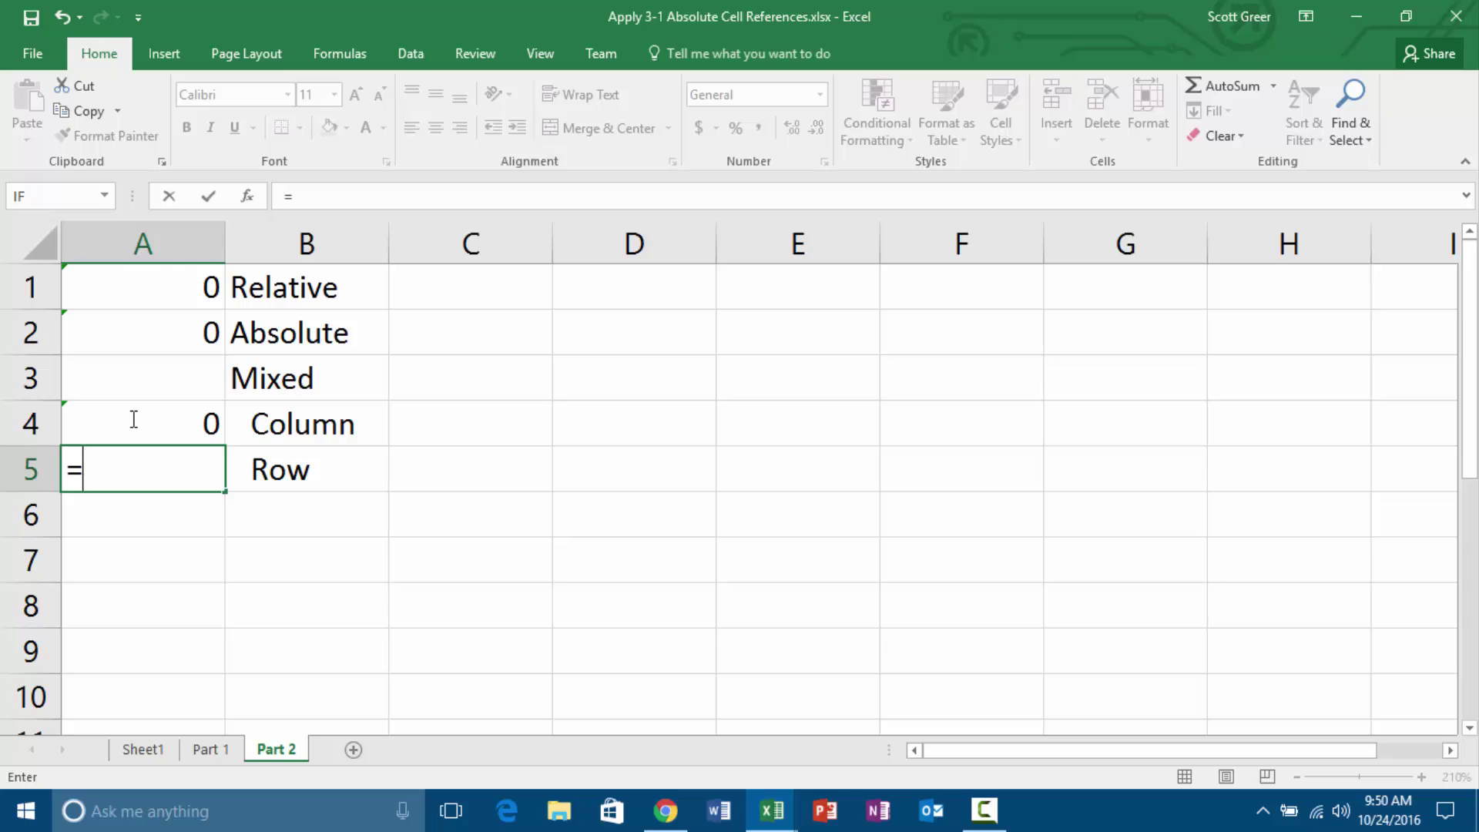
{"action": "type", "text": "L"}
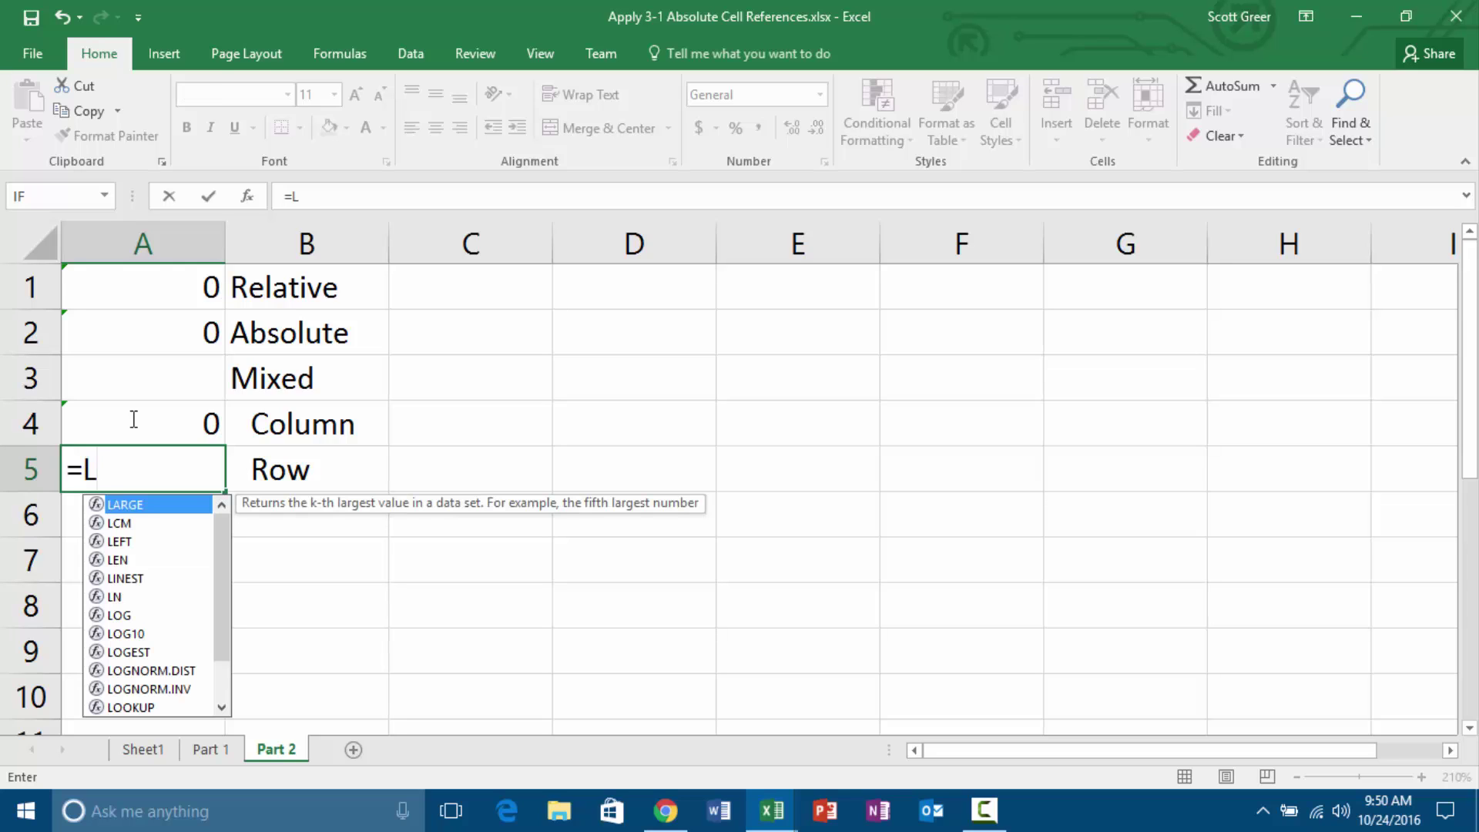
{"action": "type", "text": "$23"}
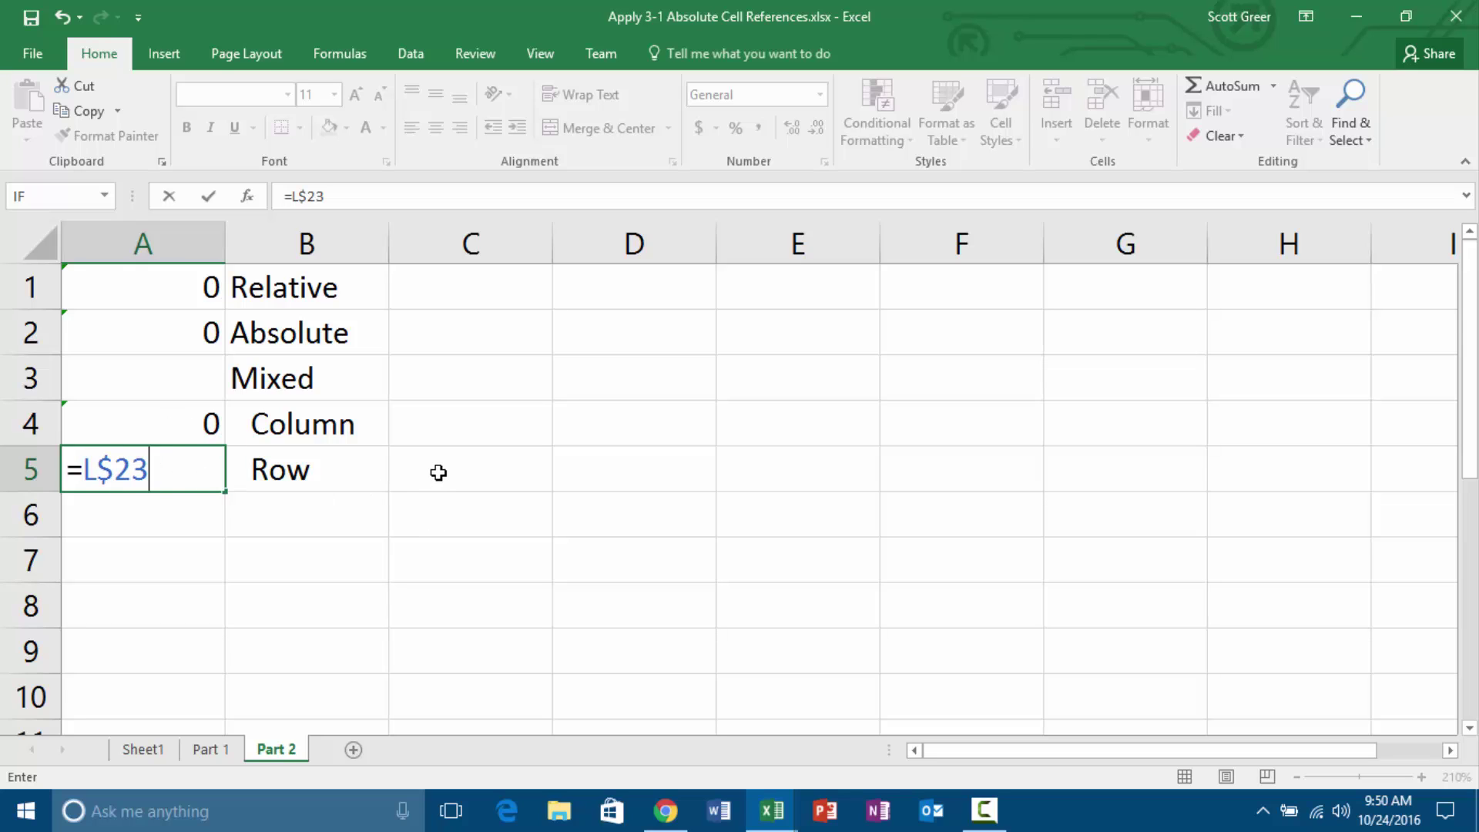
{"action": "key", "text": "Return"}
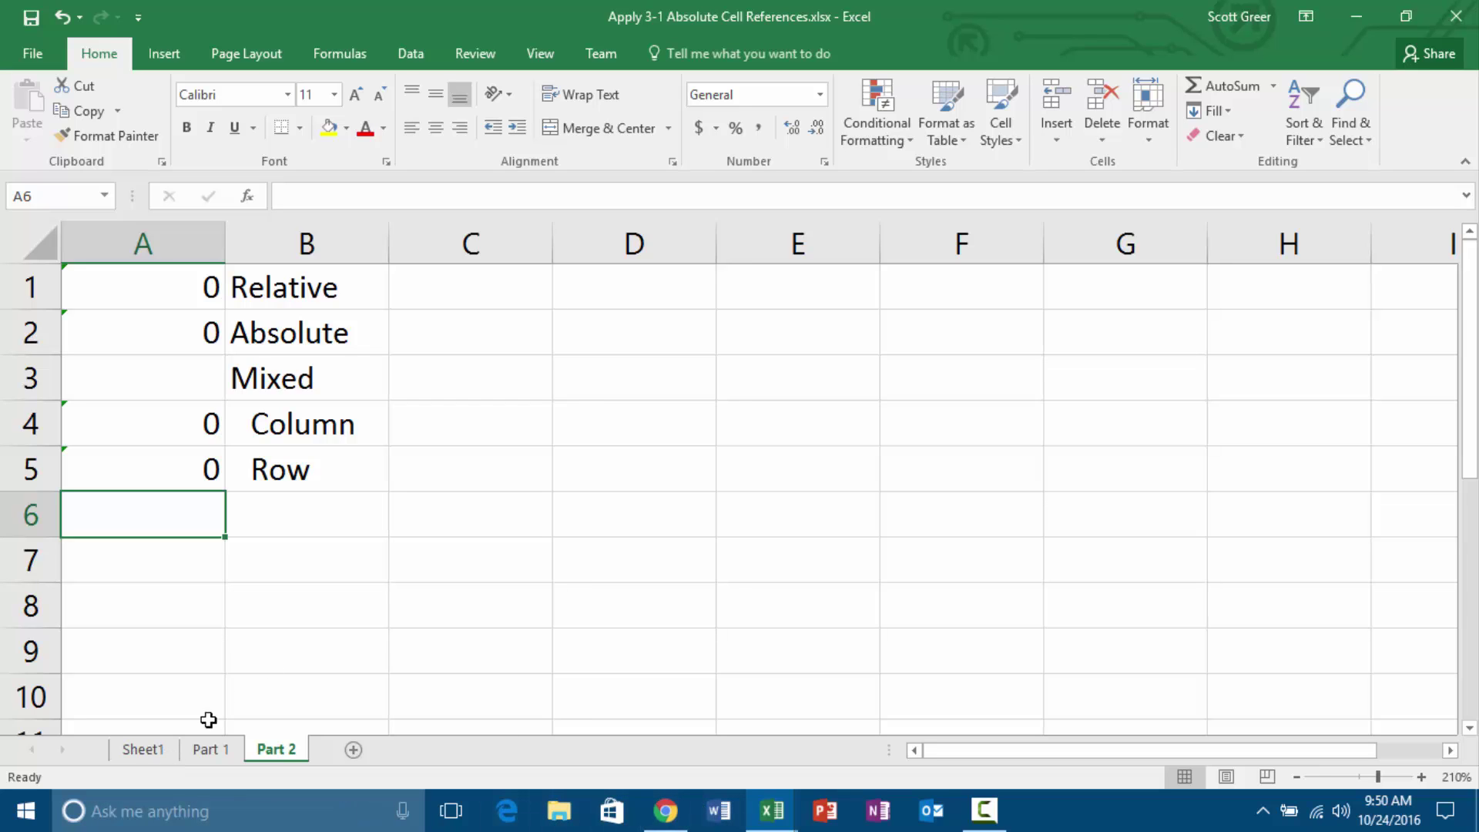
Rename Sheet1 as Part 3 and move it after the Part 2 sheet.
{"action": "left_click", "coordinate": [146, 749]}
{"action": "double_click", "coordinate": [152, 749]}
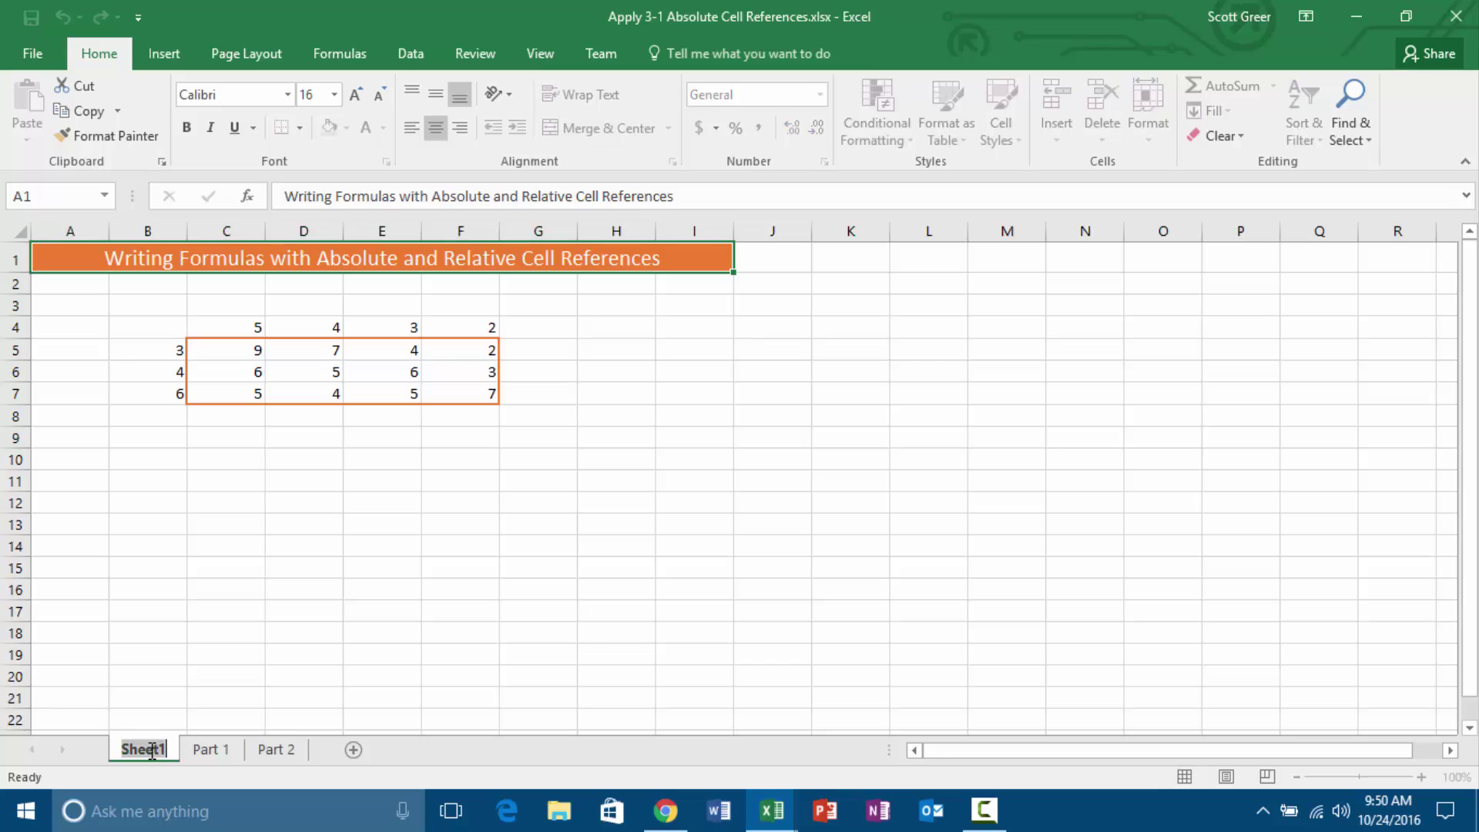
{"action": "type", "text": "Part 3"}
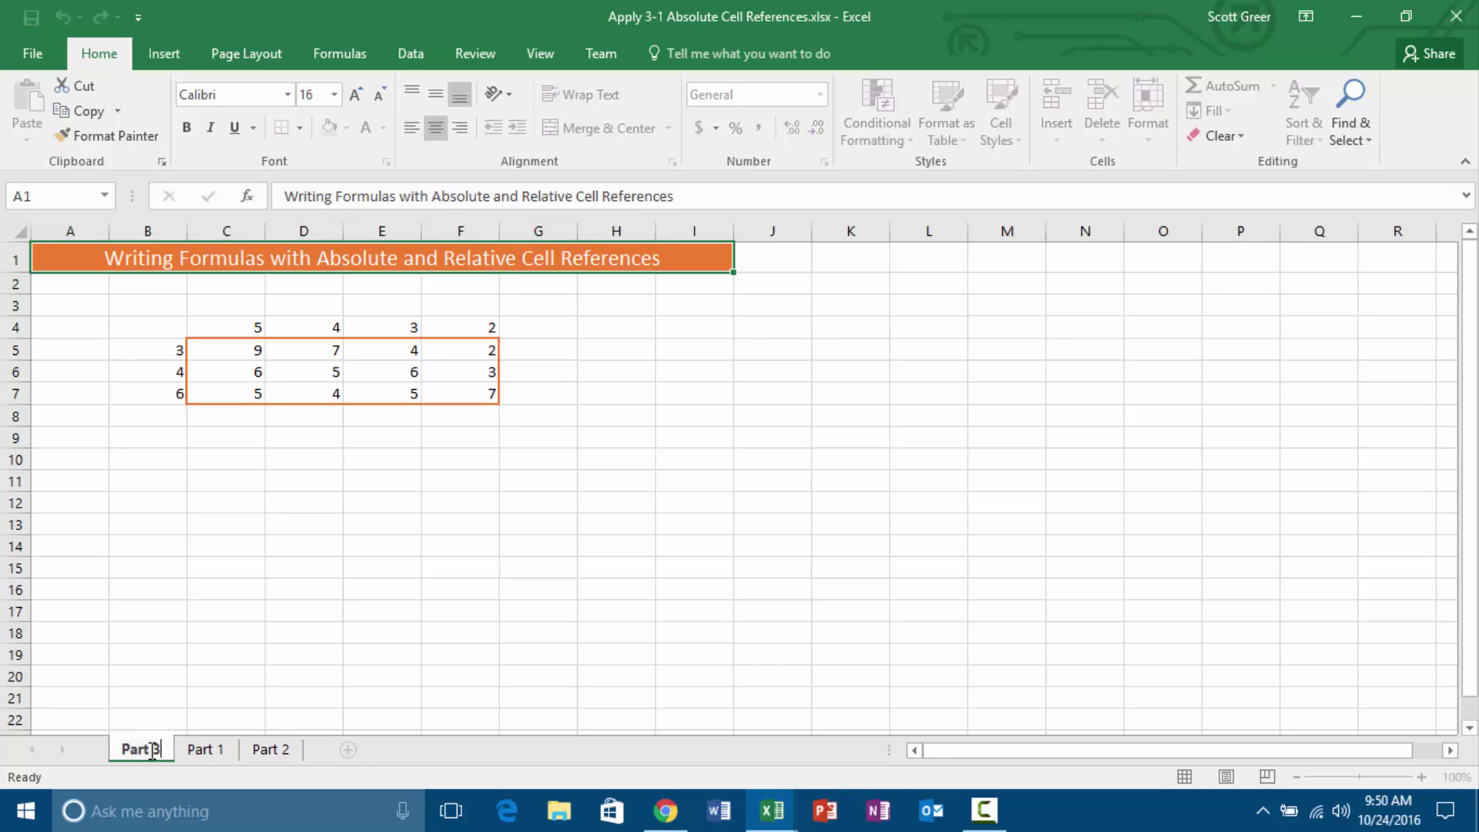
{"action": "key", "text": "Return"}
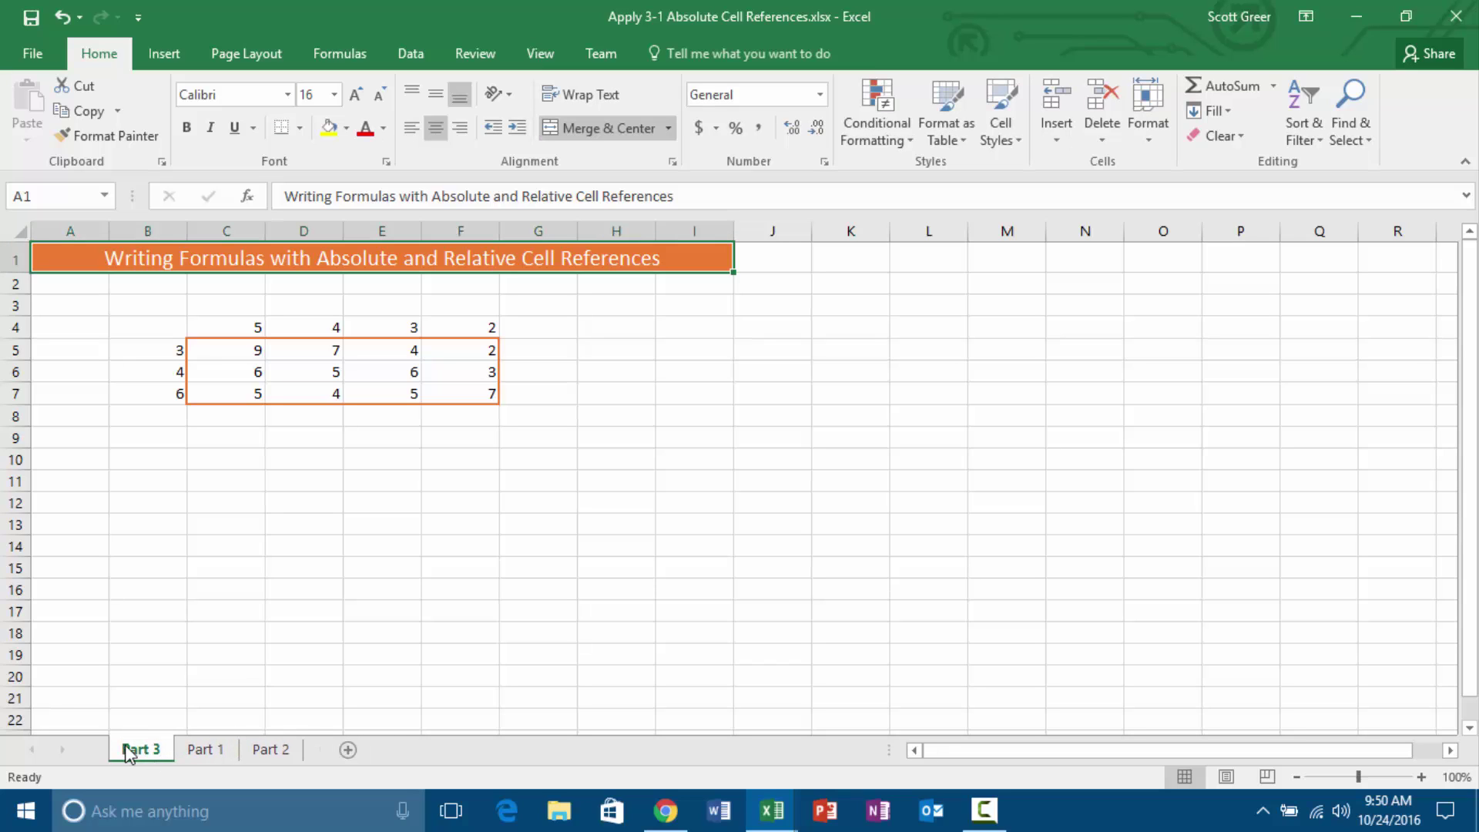
{"action": "left_click_drag", "start_coordinate": [241, 778], "coordinate": [323, 761]}
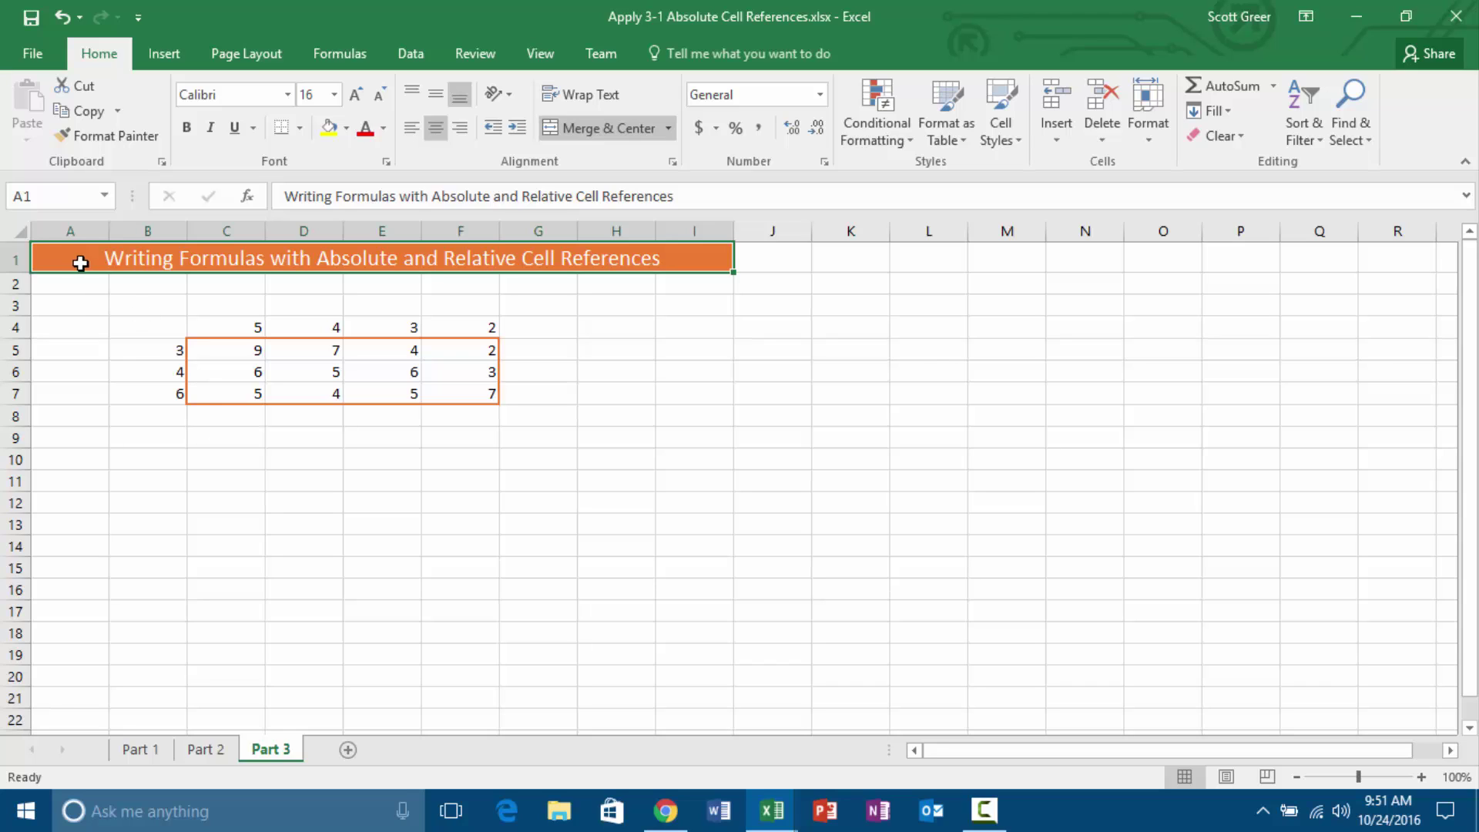
Enter the formula =SUM(C5:C7)/C4 in cell C8 below the first column of the bordered table.
{"action": "left_click", "coordinate": [82, 287]}
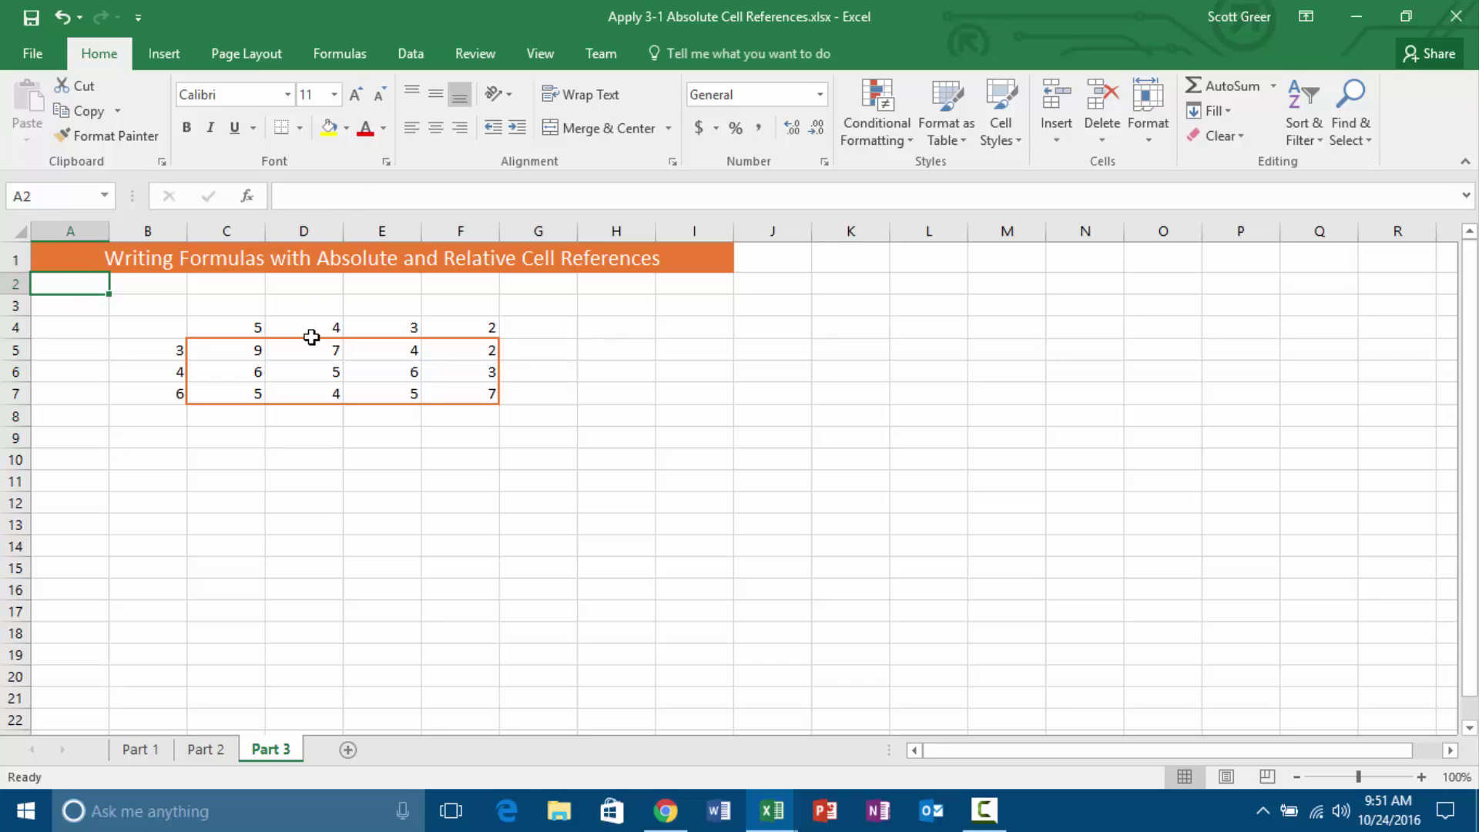
{"action": "left_click", "coordinate": [247, 416]}
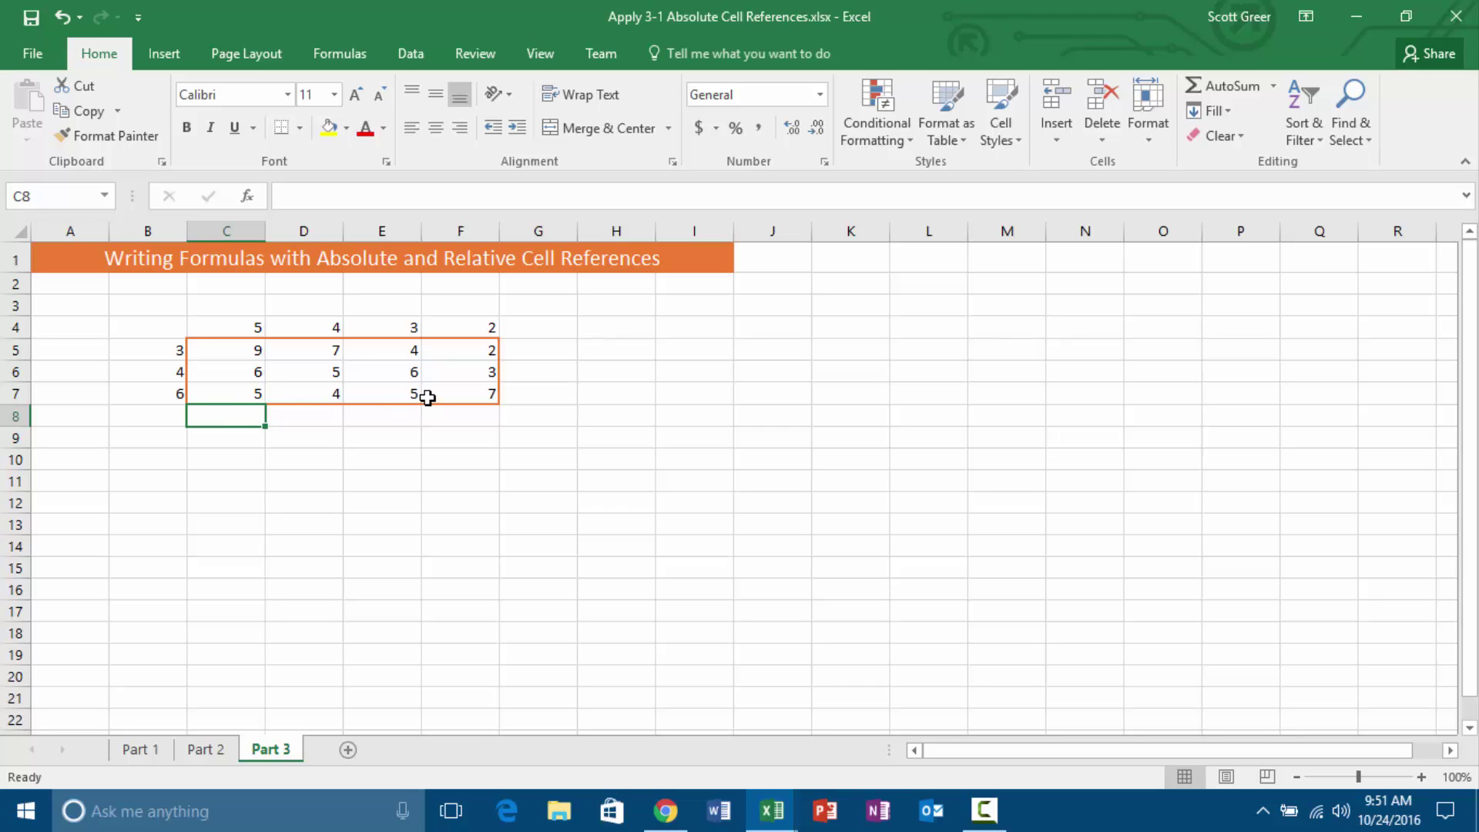
{"action": "type", "text": "="}
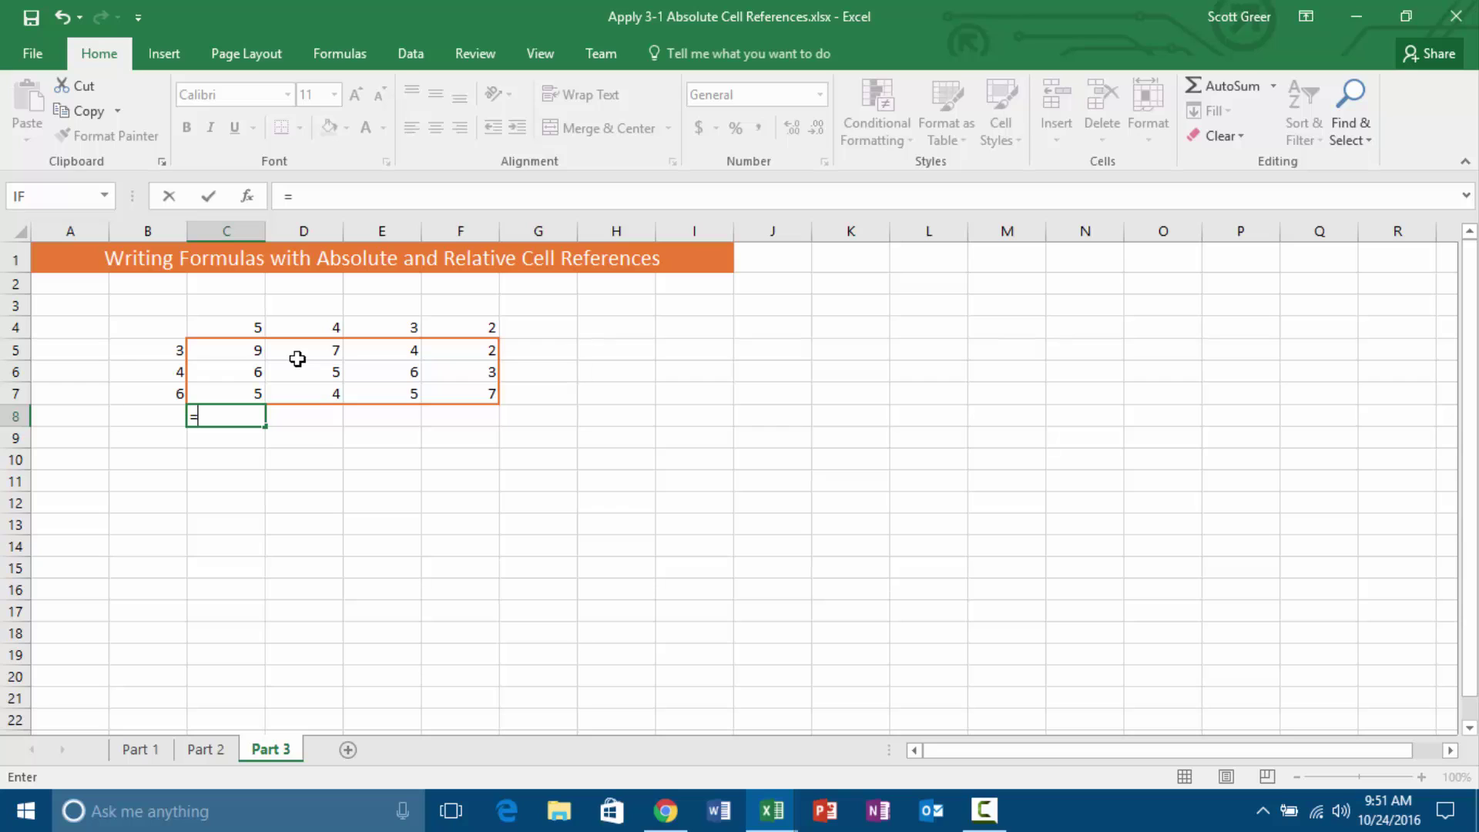
{"action": "type", "text": "SUM("}
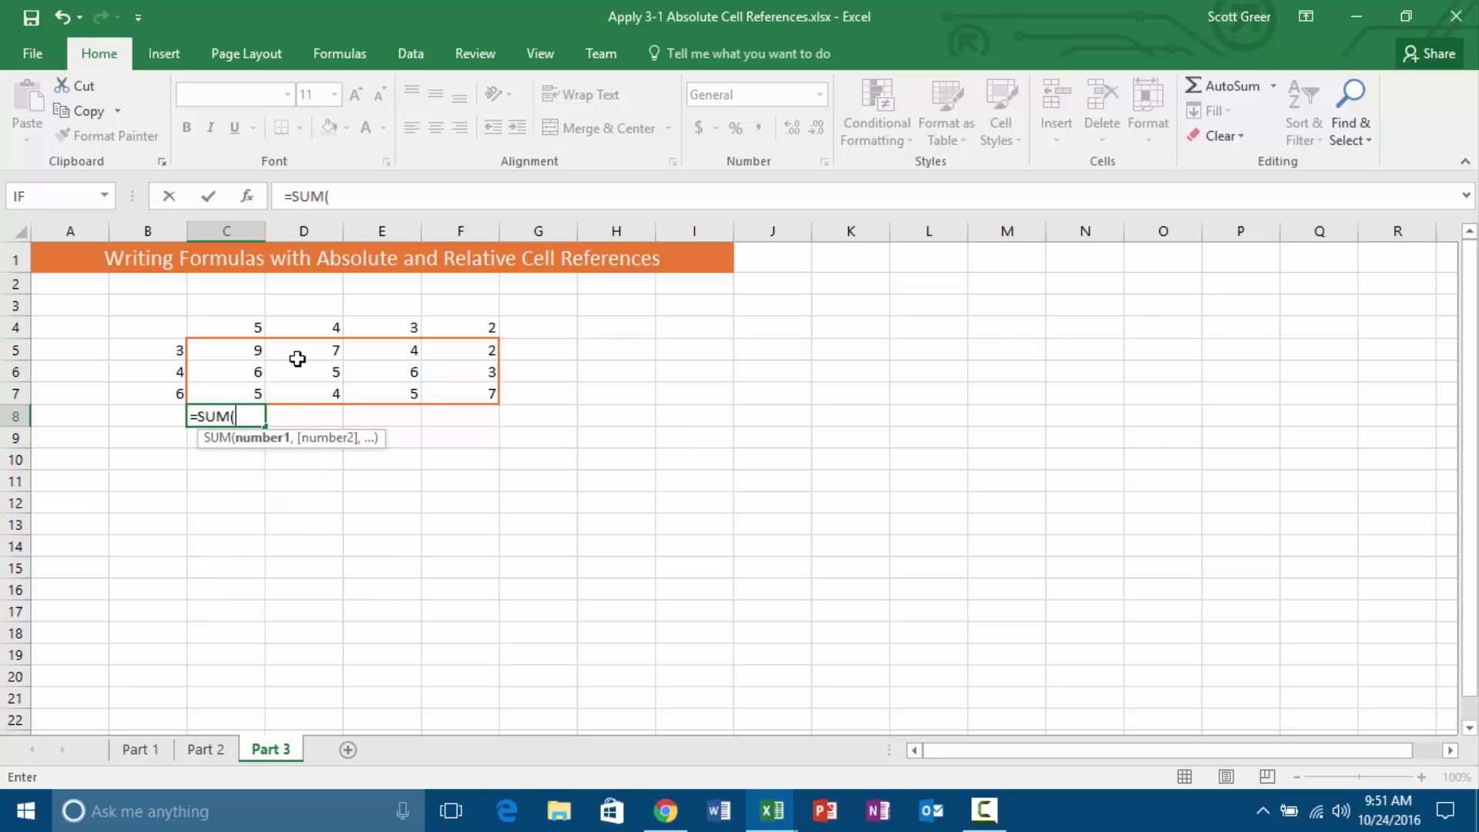
{"action": "left_click_drag", "start_coordinate": [231, 354], "coordinate": [234, 399]}
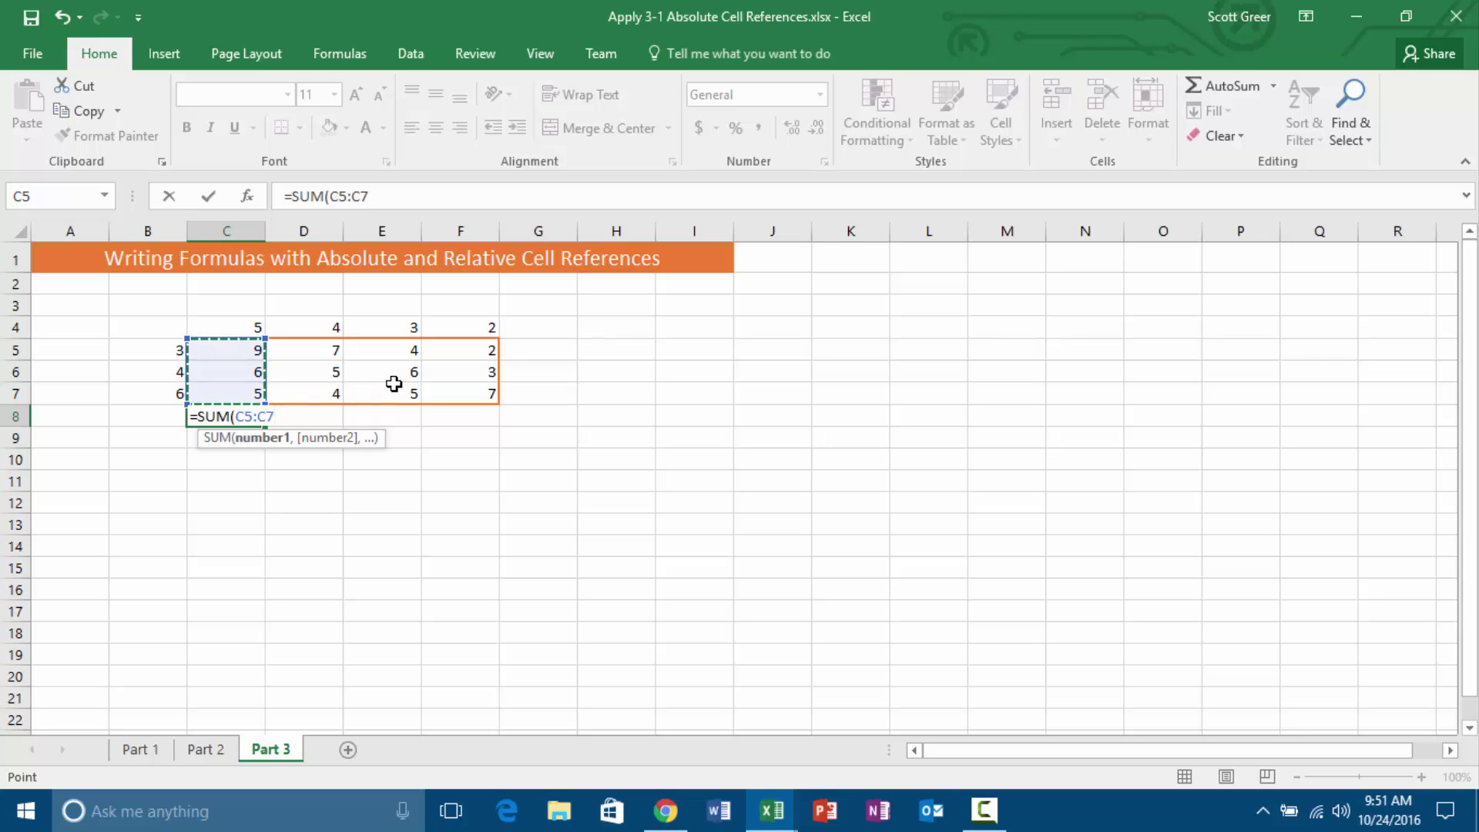
{"action": "type", "text": ")/"}
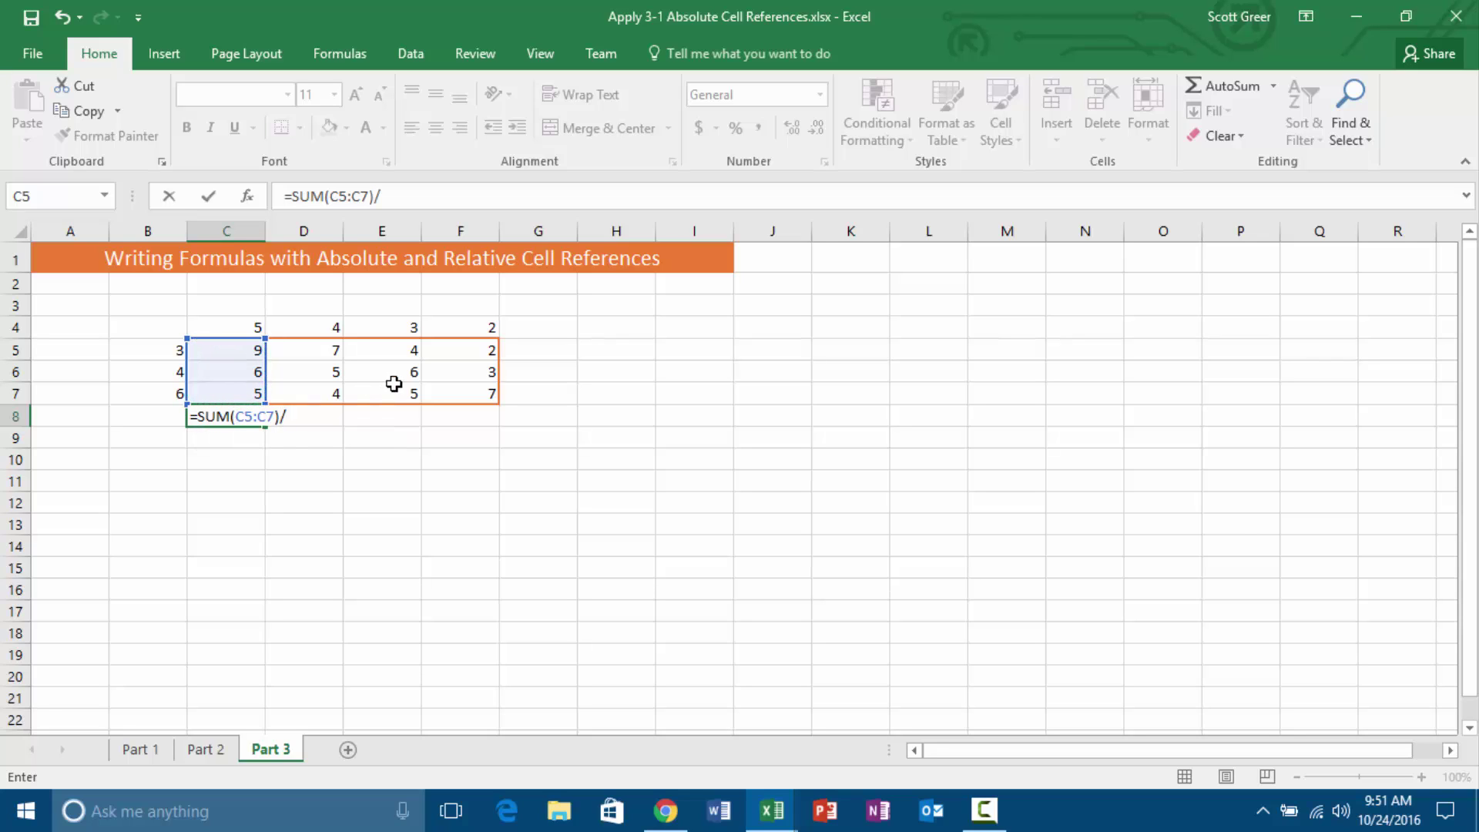
{"action": "left_click", "coordinate": [237, 327]}
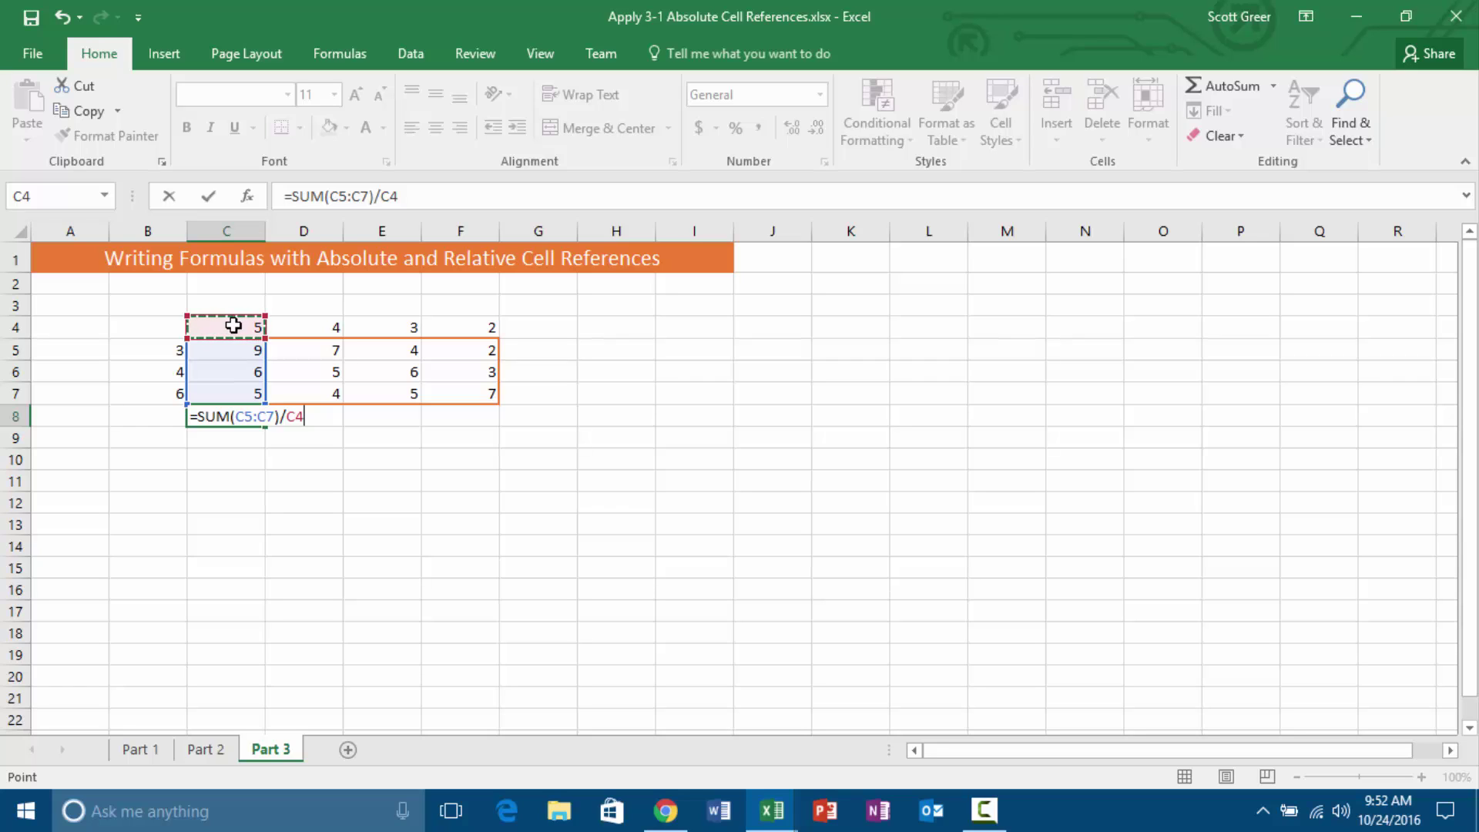
{"action": "key", "text": "Return"}
Fill the relative formula from C8 across to F8.
{"action": "left_click", "coordinate": [204, 422]}
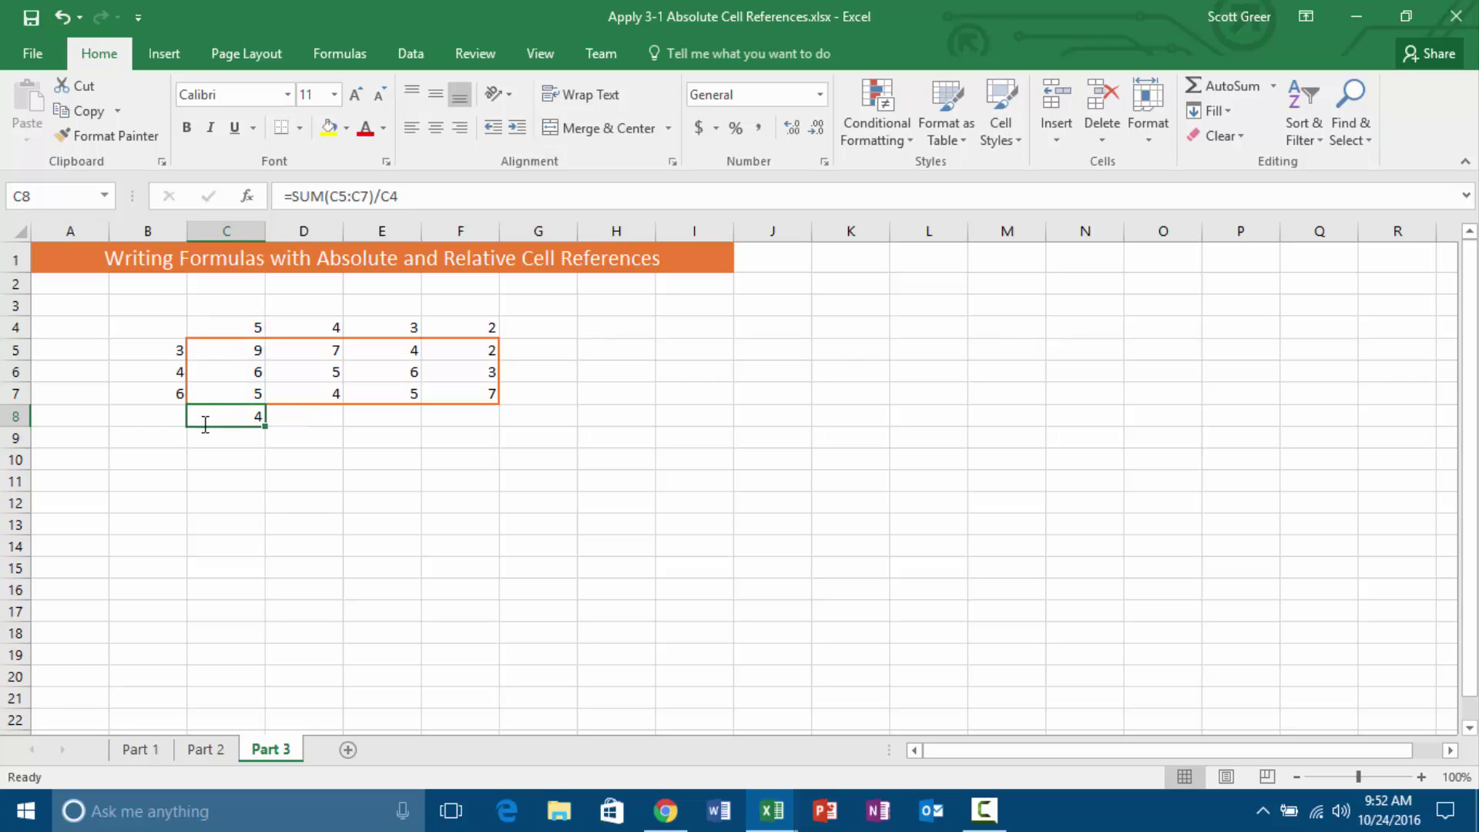
{"action": "left_click_drag", "start_coordinate": [266, 429], "coordinate": [490, 412]}
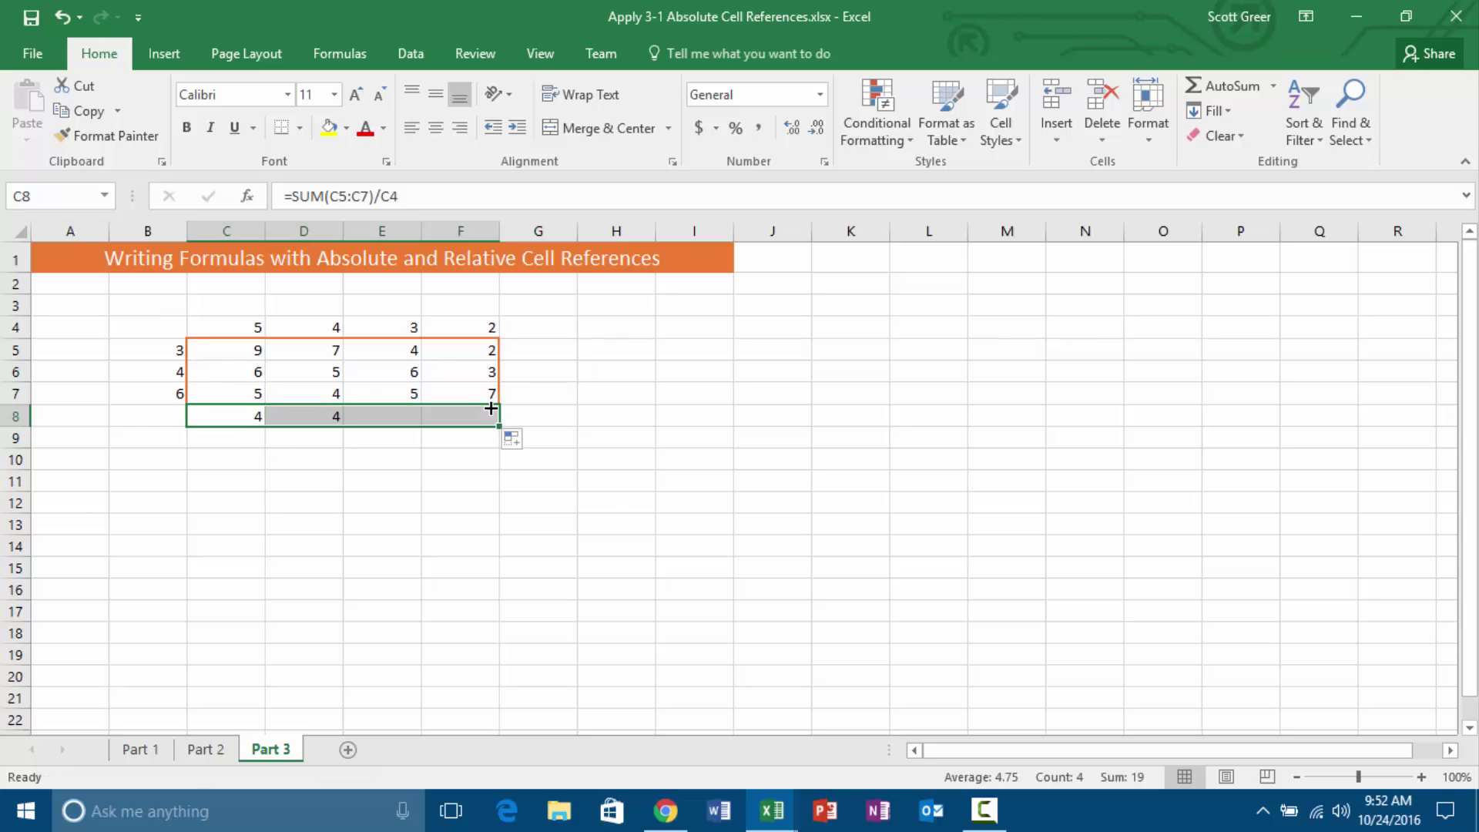
{"action": "left_click", "coordinate": [386, 439]}
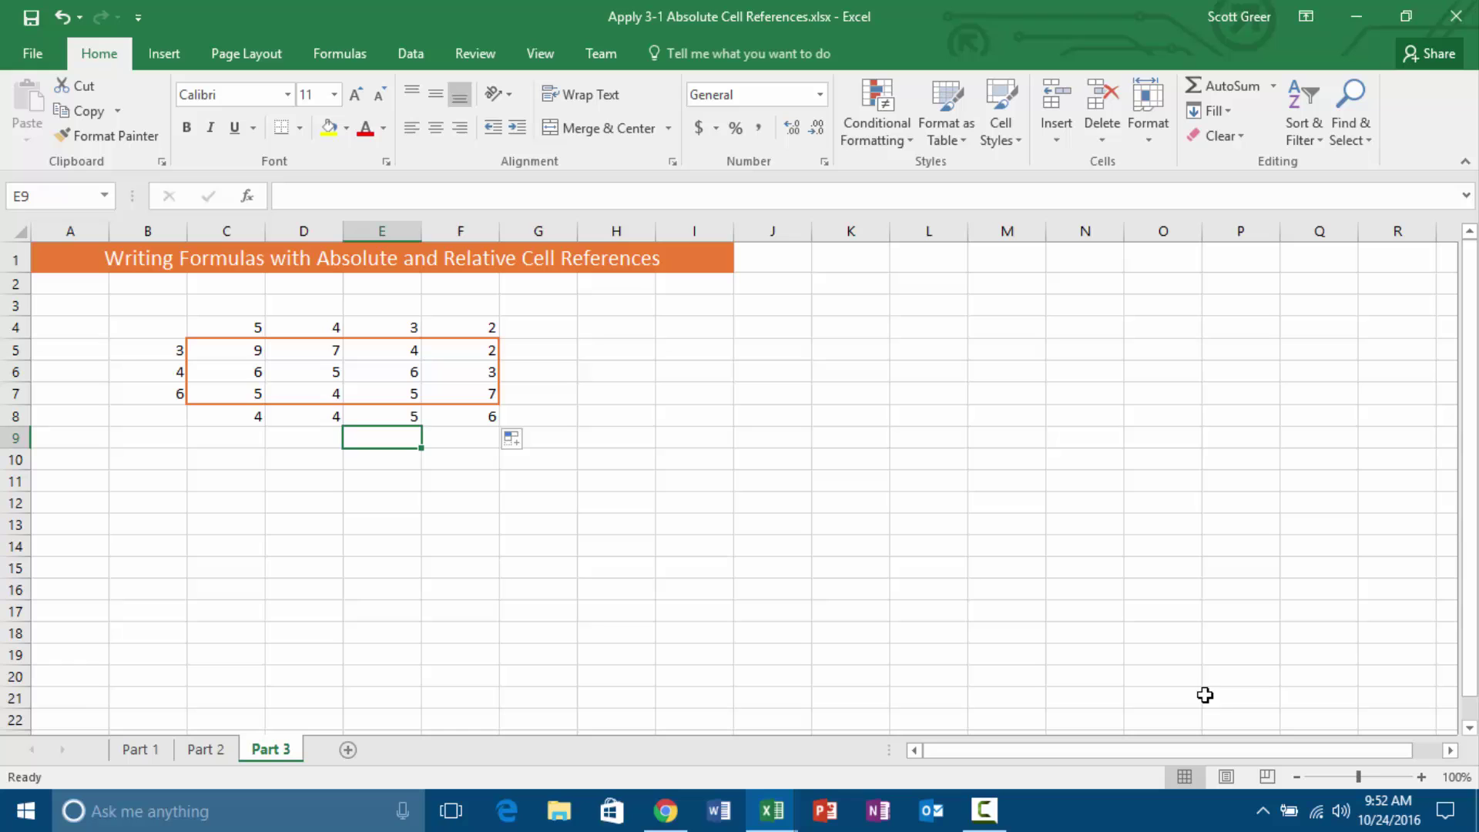
Enter the formula =SUM(C5:F5)/B5 in cell G5 beside the first row of the bordered table.
{"action": "left_click", "coordinate": [1421, 777]}
{"action": "left_click", "coordinate": [1421, 777]}
{"action": "left_click", "coordinate": [1421, 777]}
{"action": "left_click", "coordinate": [1421, 777]}
{"action": "scroll", "coordinate": [732, 554], "scroll_direction": "up", "scroll_amount": 2}
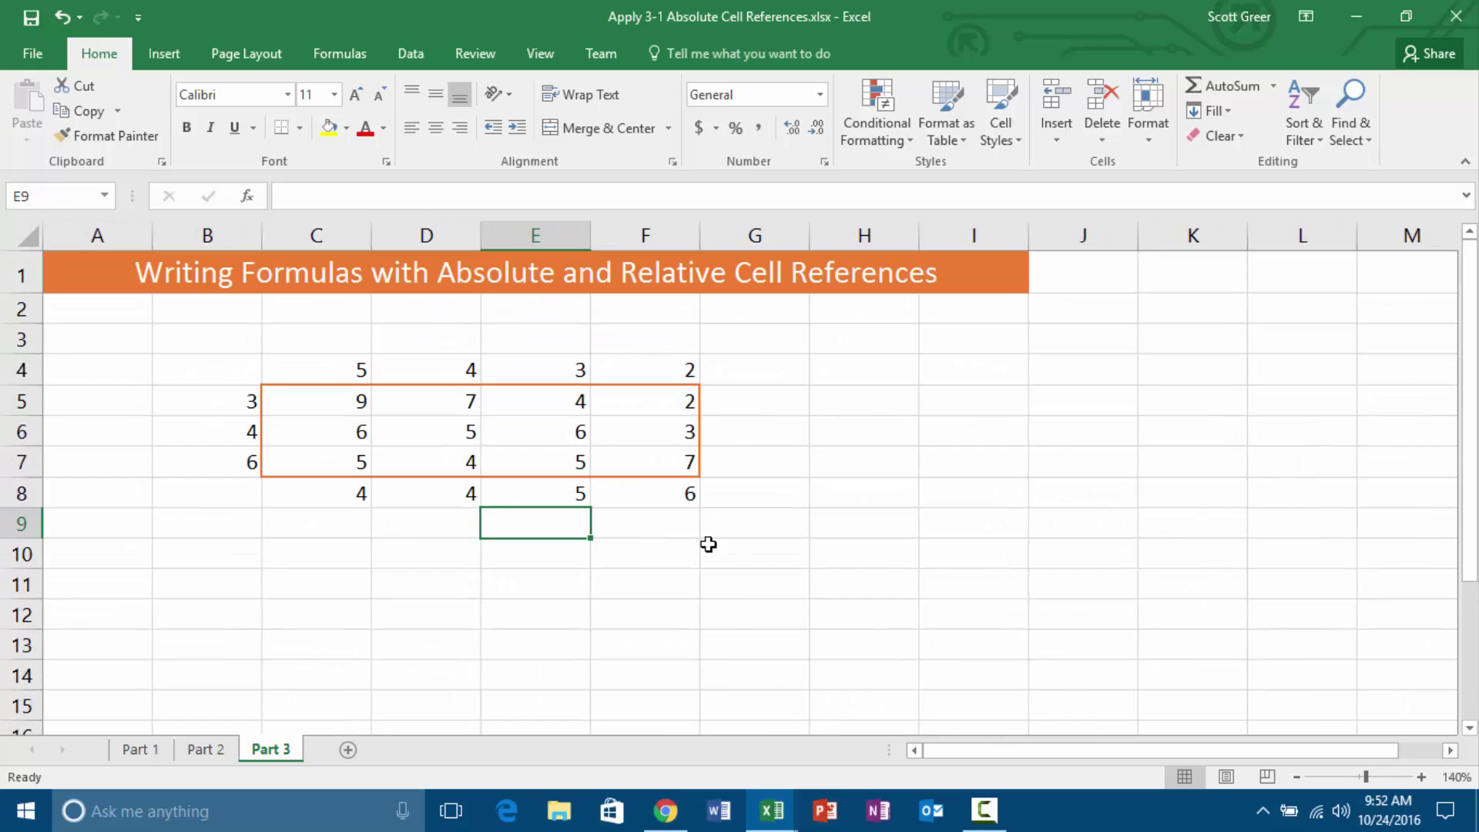
{"action": "left_click", "coordinate": [1421, 777]}
{"action": "left_click", "coordinate": [1421, 777]}
{"action": "scroll", "coordinate": [963, 564], "scroll_direction": "up", "scroll_amount": 1}
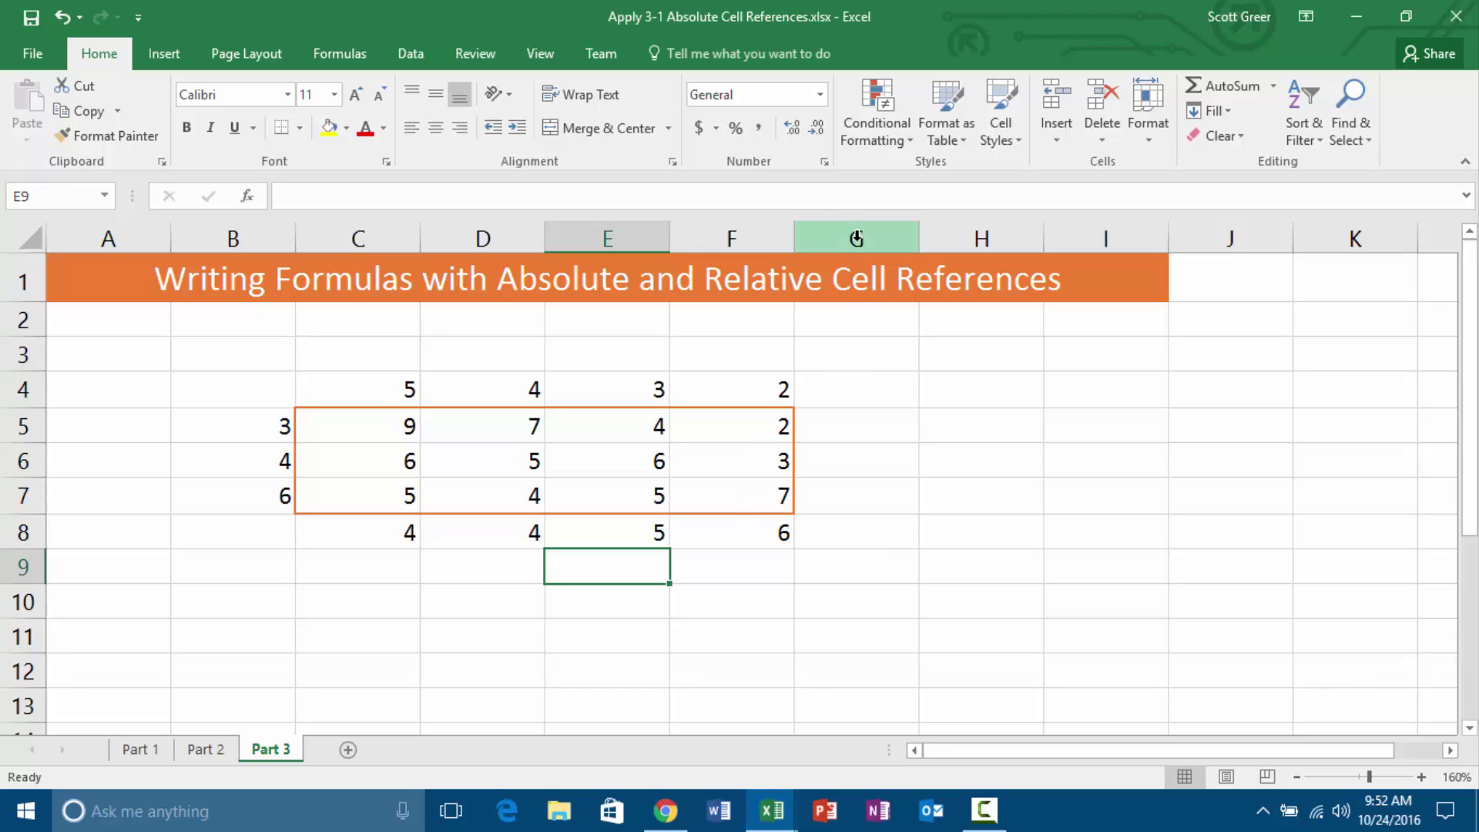
{"action": "left_click", "coordinate": [888, 430]}
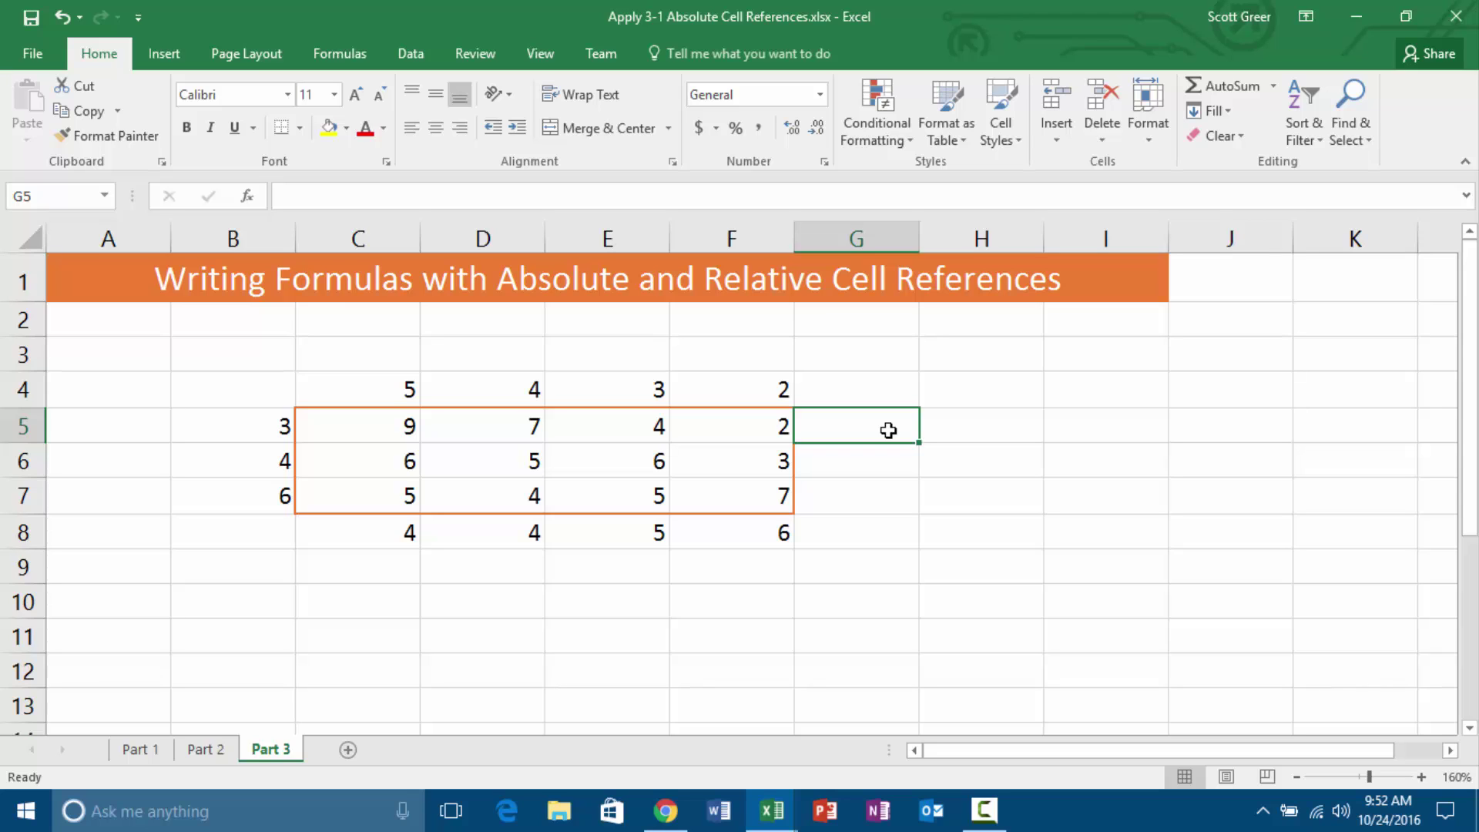
{"action": "type", "text": "="}
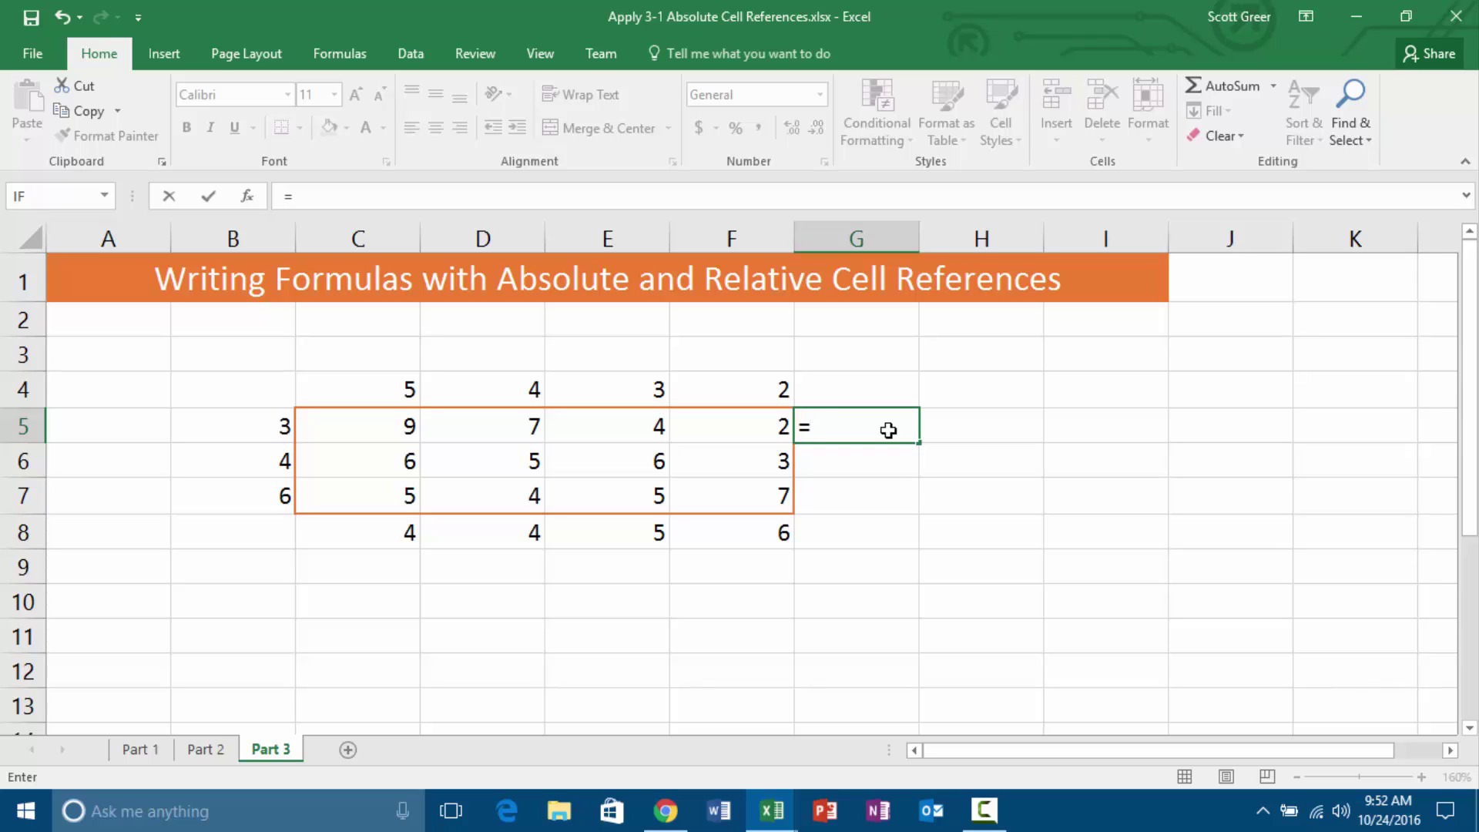
{"action": "type", "text": "SUM("}
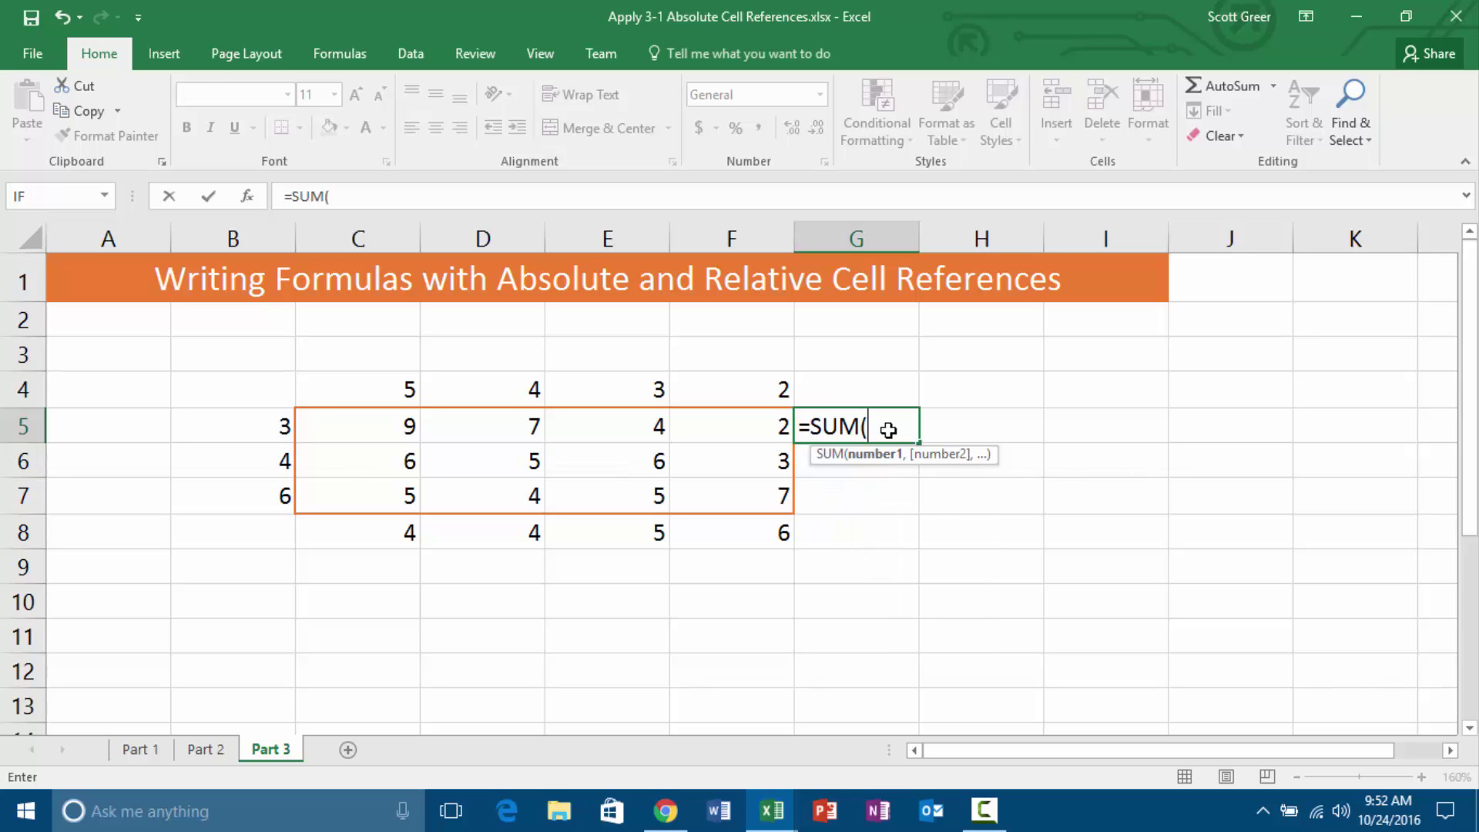
{"action": "left_click_drag", "start_coordinate": [400, 423], "coordinate": [721, 419]}
{"action": "type", "text": ")"}
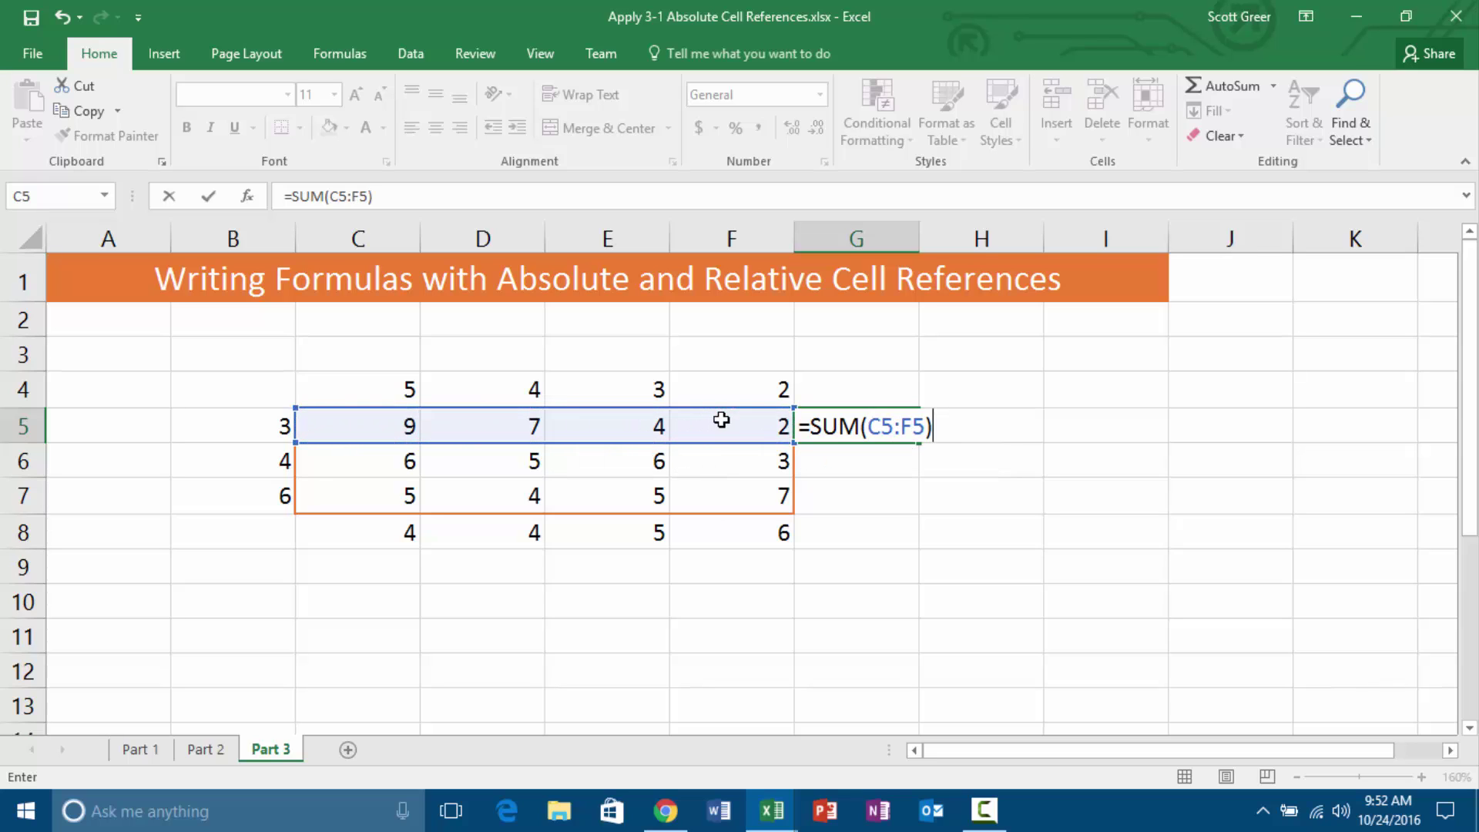
{"action": "type", "text": "/"}
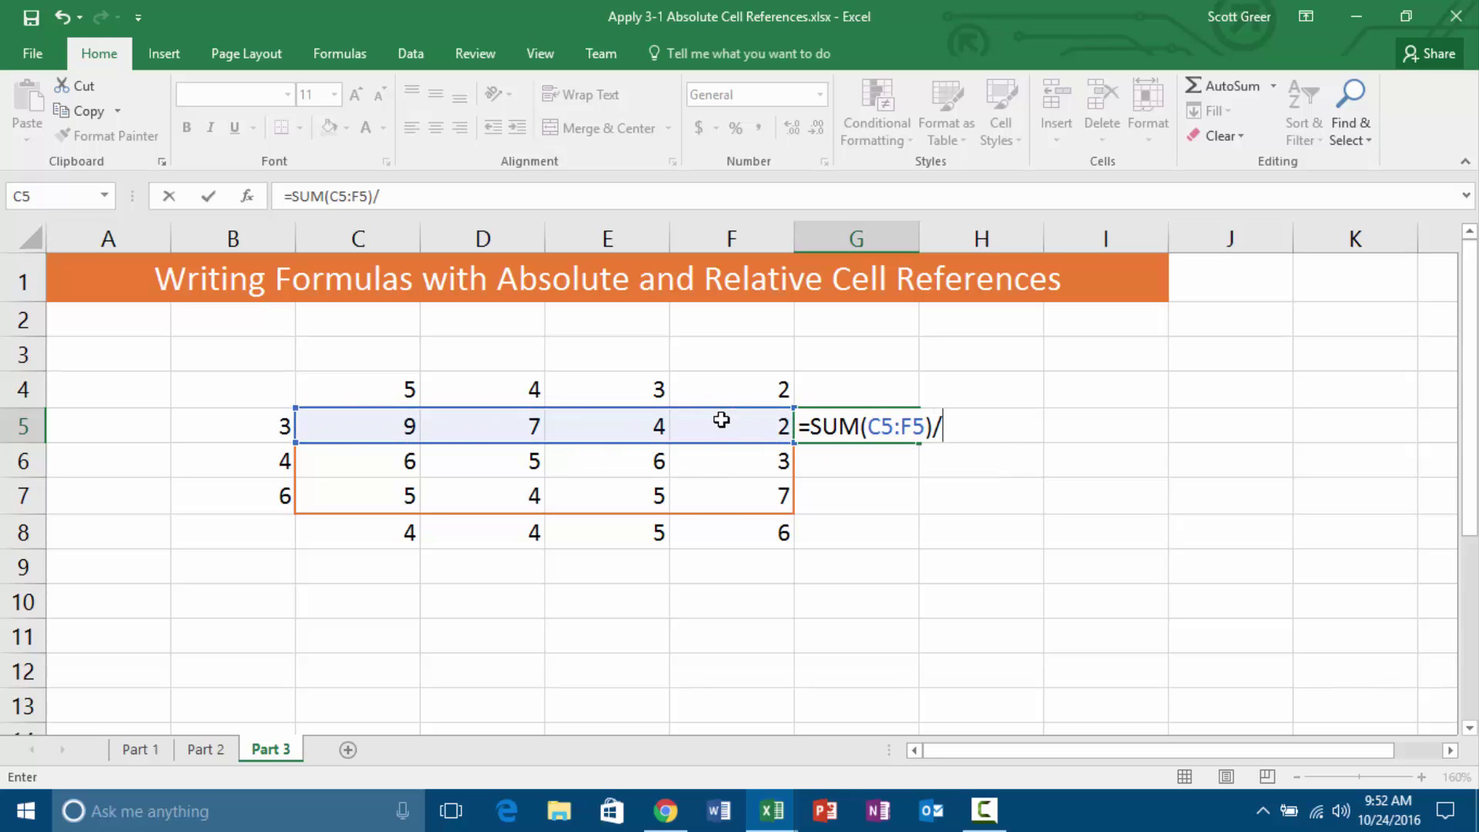
{"action": "left_click", "coordinate": [267, 434]}
{"action": "key", "text": "Return"}
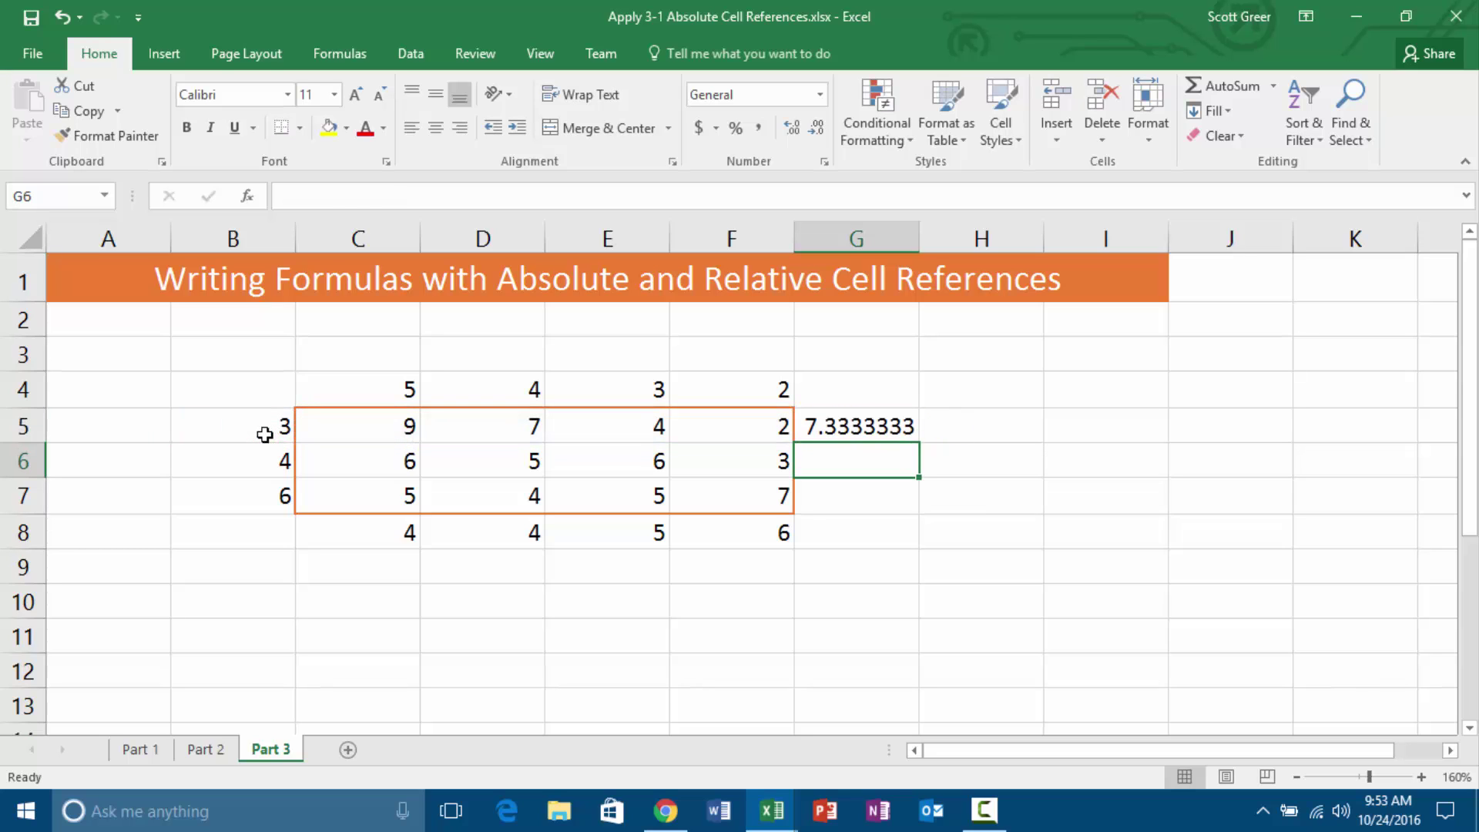
Fill the row formula from G5 down to G7.
{"action": "key", "text": "Up"}
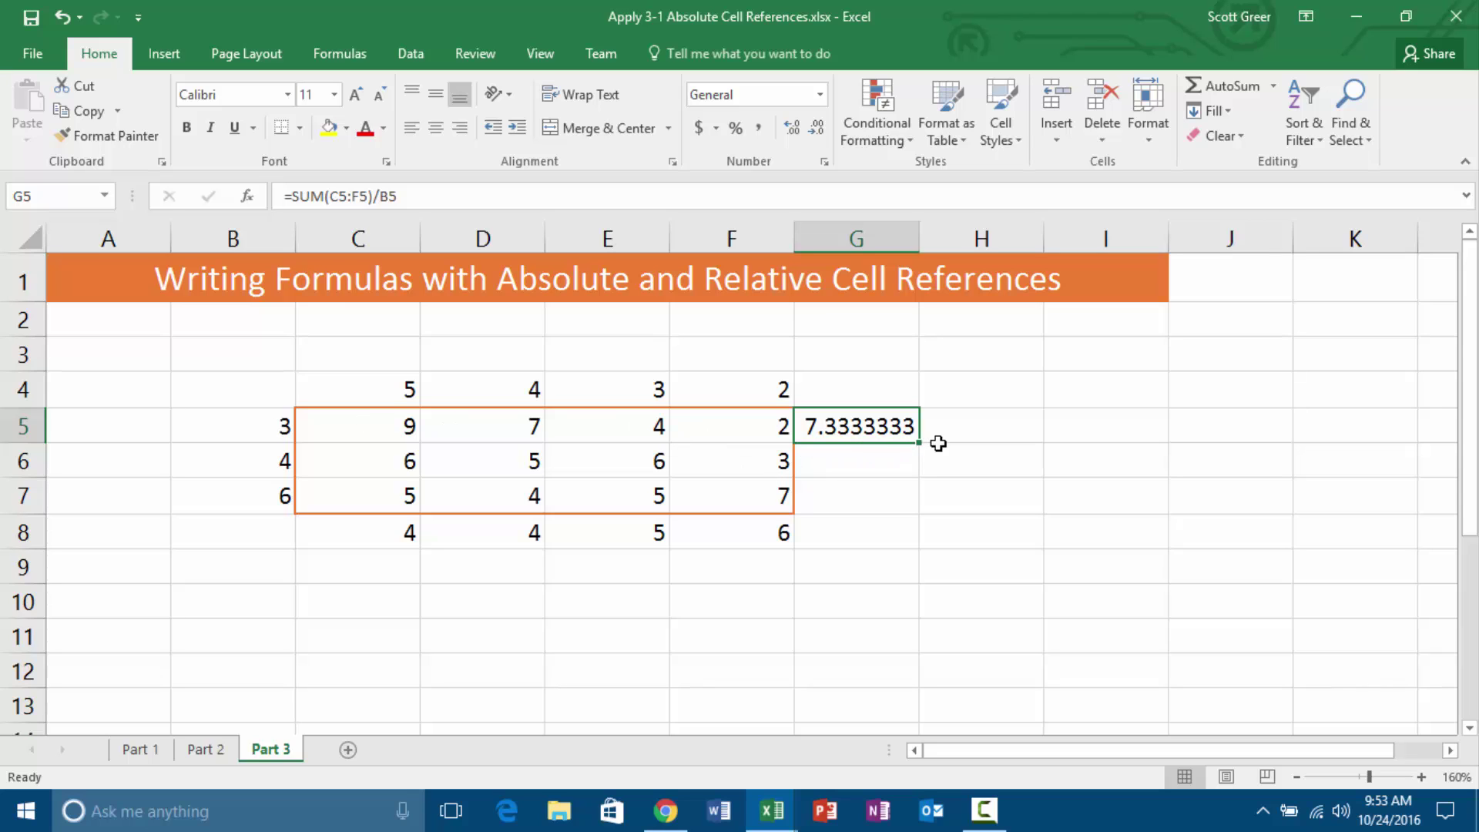
{"action": "left_click_drag", "start_coordinate": [919, 442], "coordinate": [905, 509]}
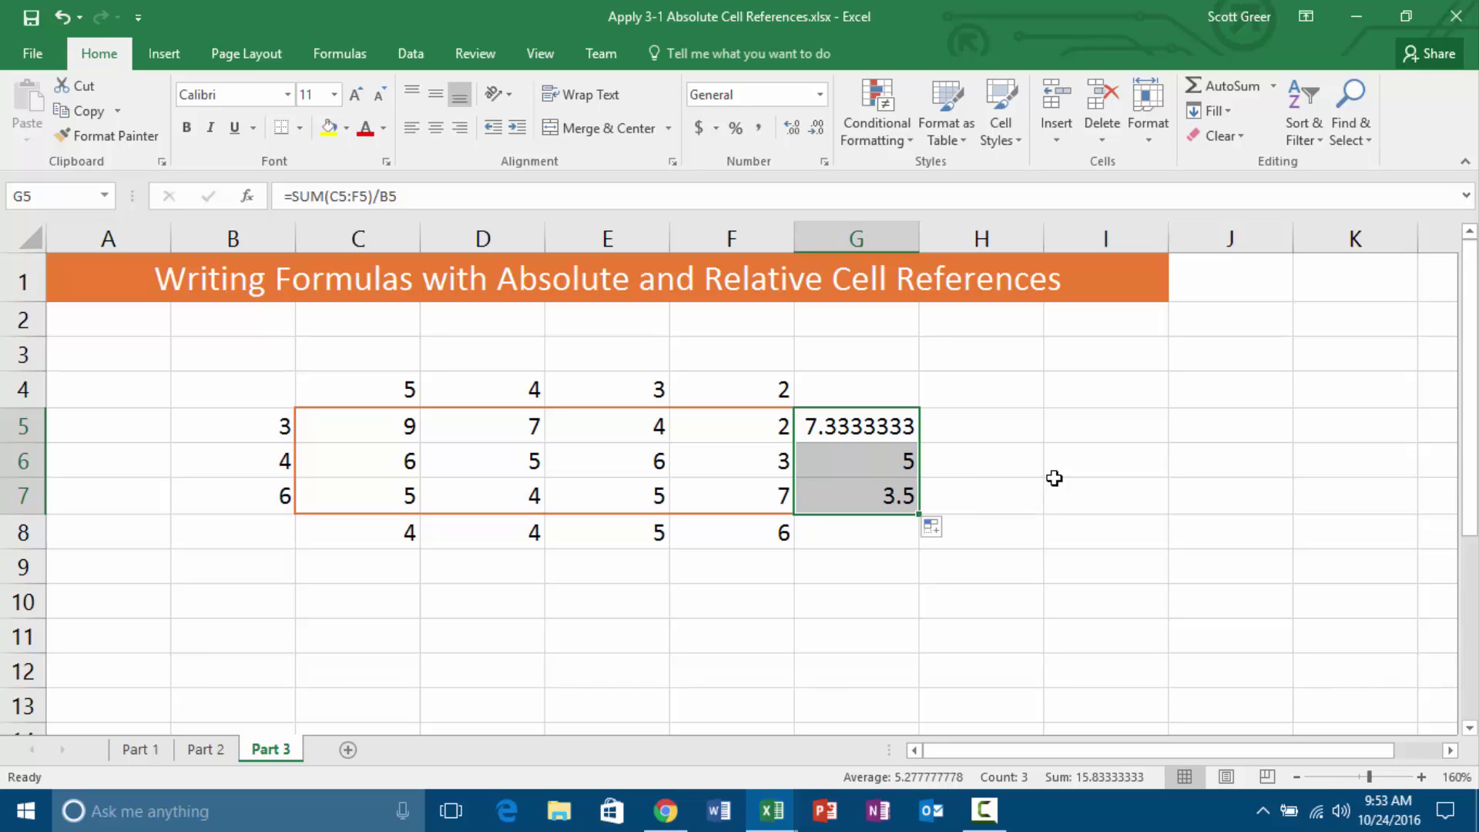
{"action": "key", "text": "Right"}
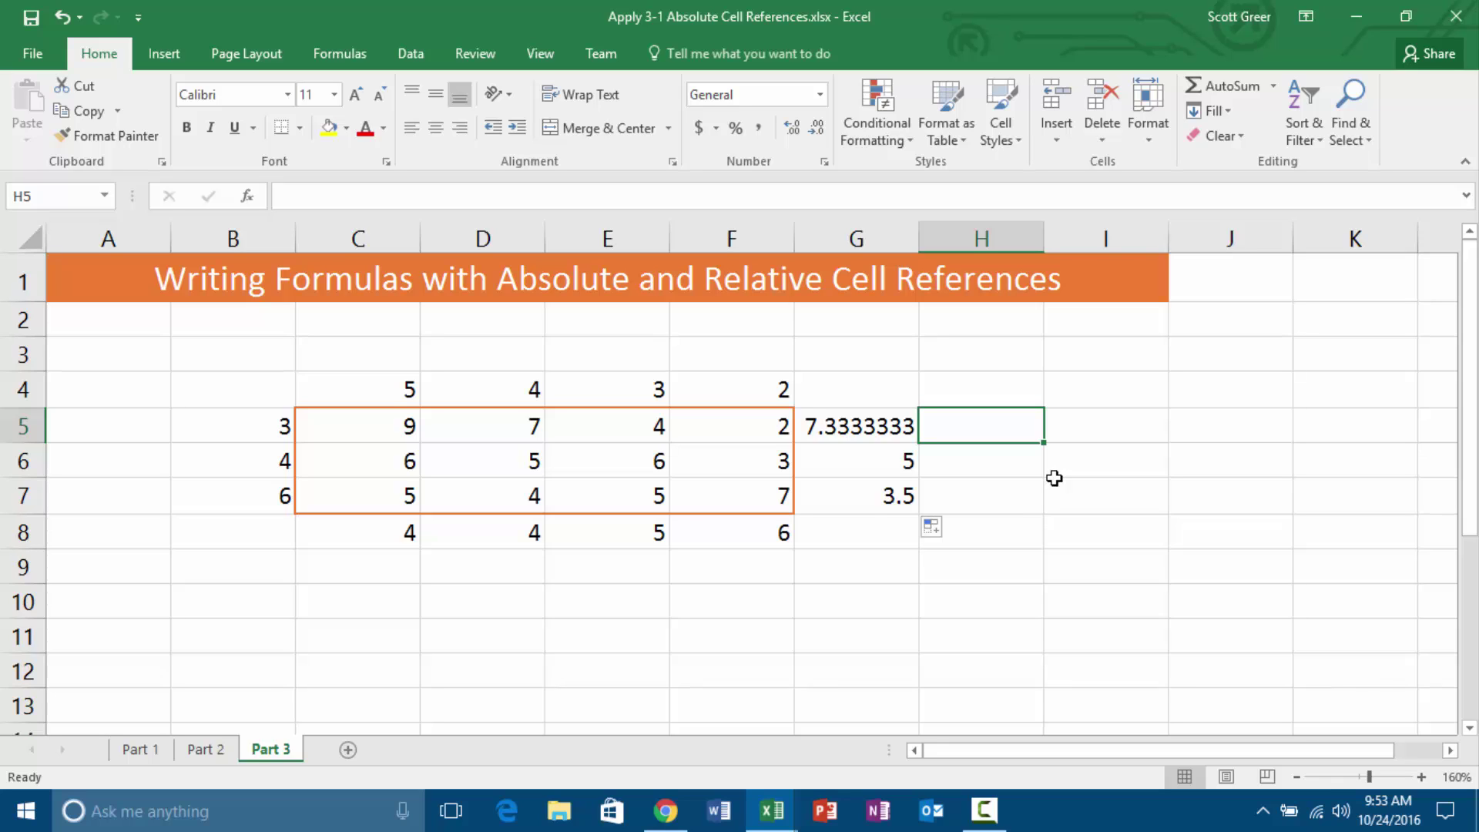
Enter the formula =SUM(C5:C7)/$C$4 in cell C9, with an absolute reference to the divisor.
{"action": "key", "text": "Left"}
{"action": "key", "text": "Left"}
{"action": "key", "text": "Left"}
{"action": "key", "text": "Left"}
{"action": "key", "text": "Left"}
{"action": "key", "text": "Down"}
{"action": "key", "text": "Down"}
{"action": "key", "text": "Down"}
{"action": "key", "text": "Down"}
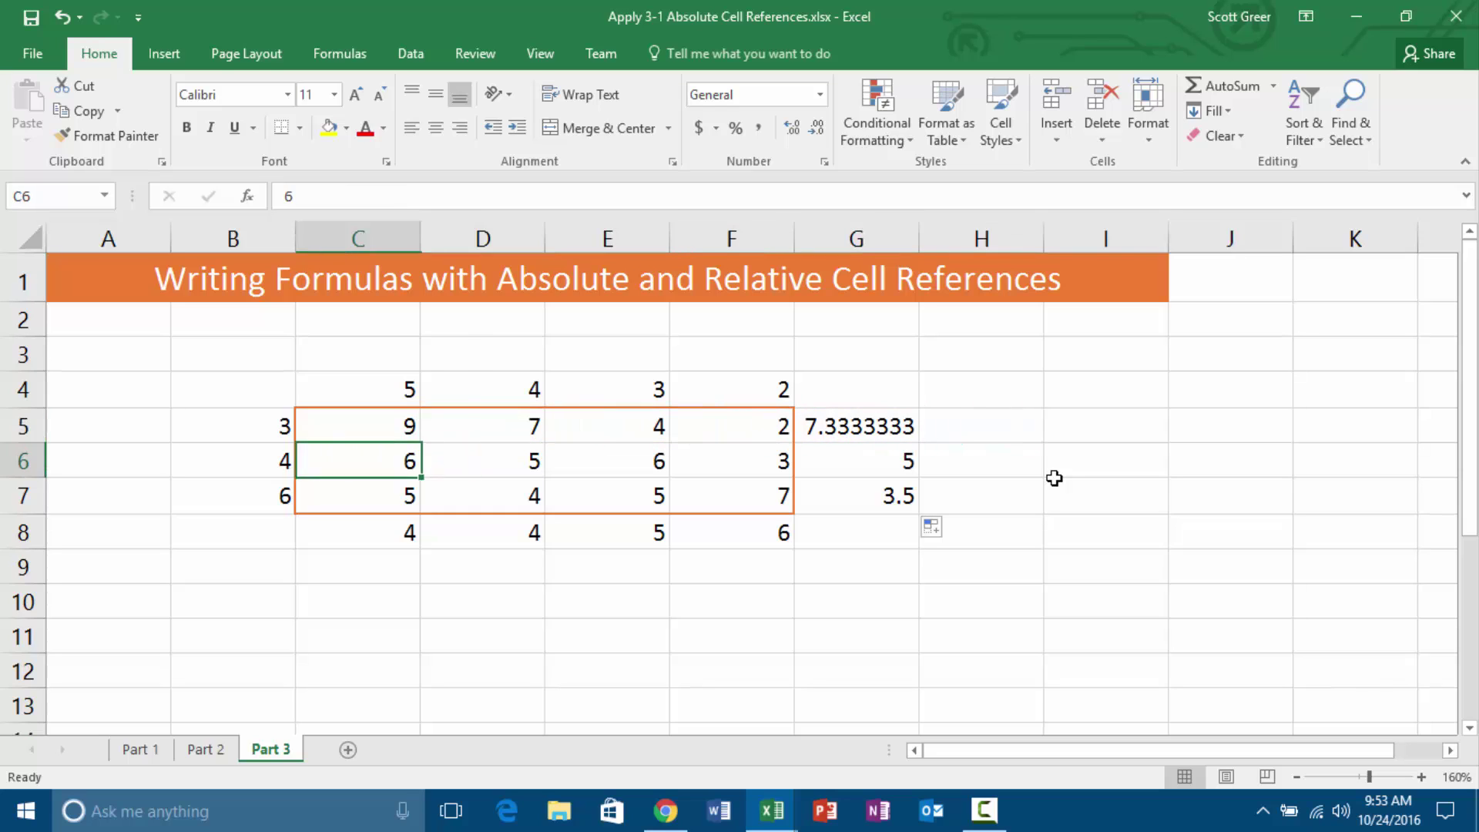
{"action": "type", "text": "="}
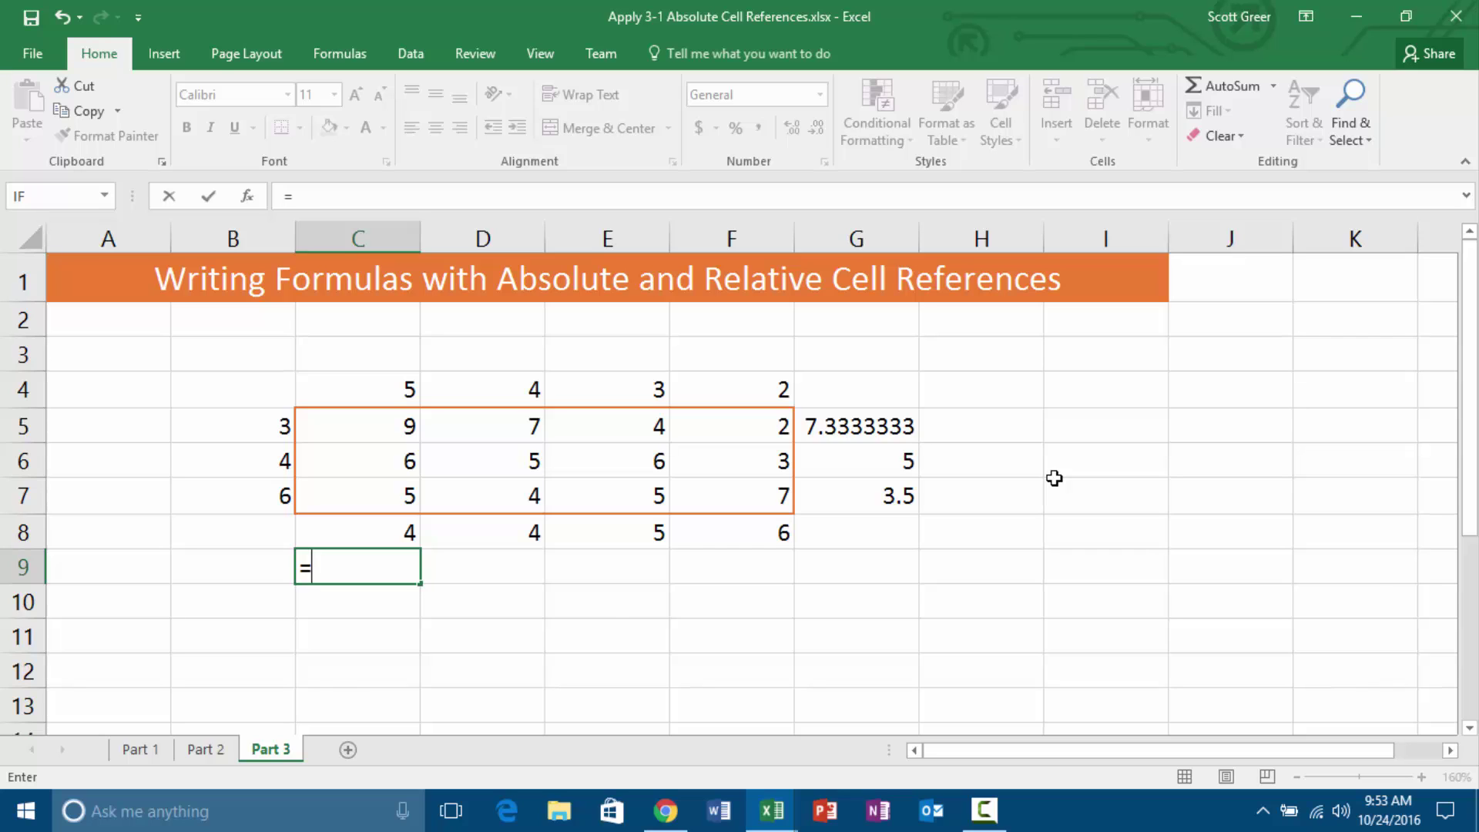
{"action": "type", "text": "SUM("}
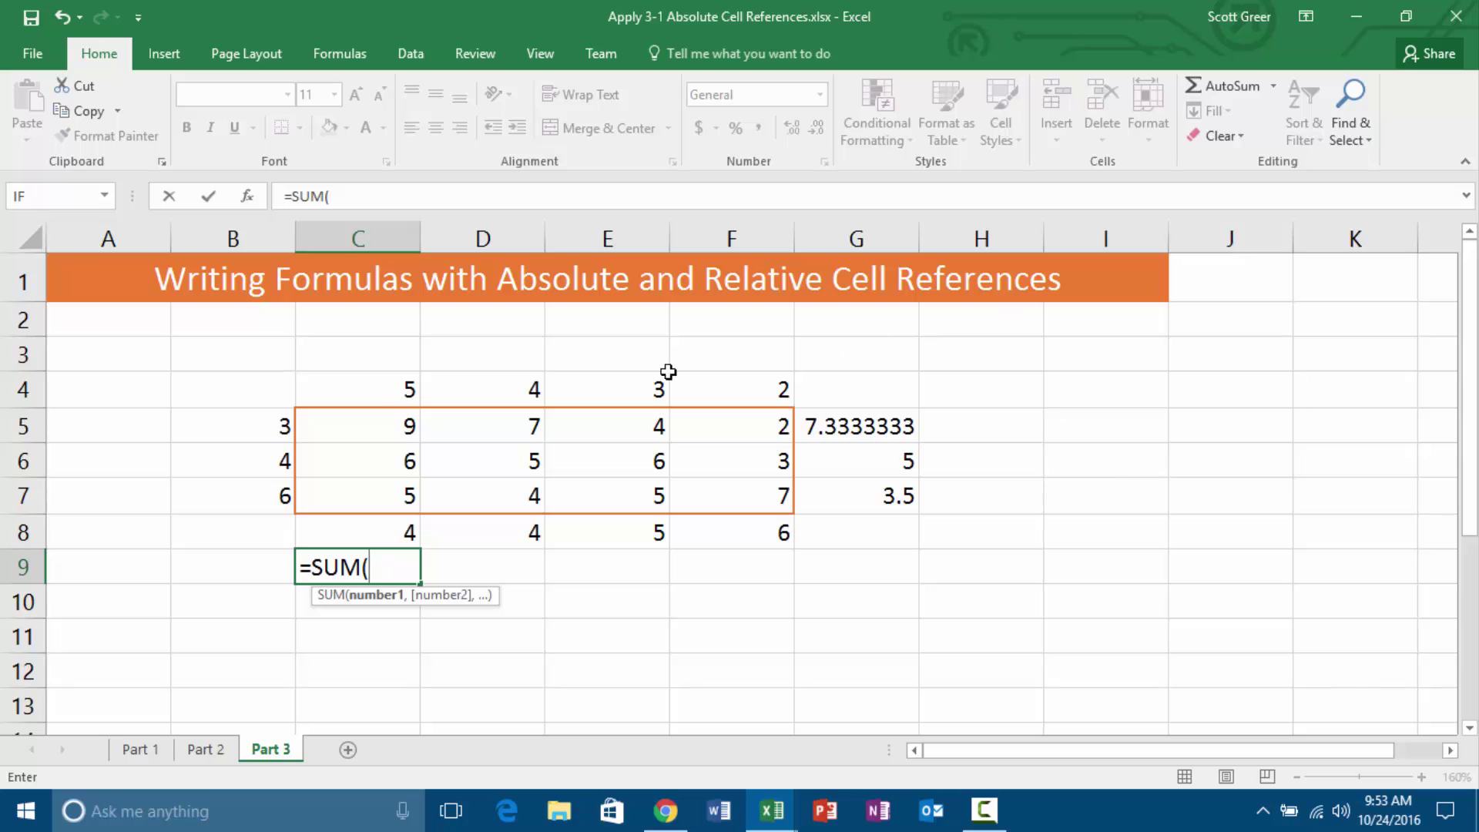
{"action": "left_click_drag", "start_coordinate": [379, 432], "coordinate": [369, 491]}
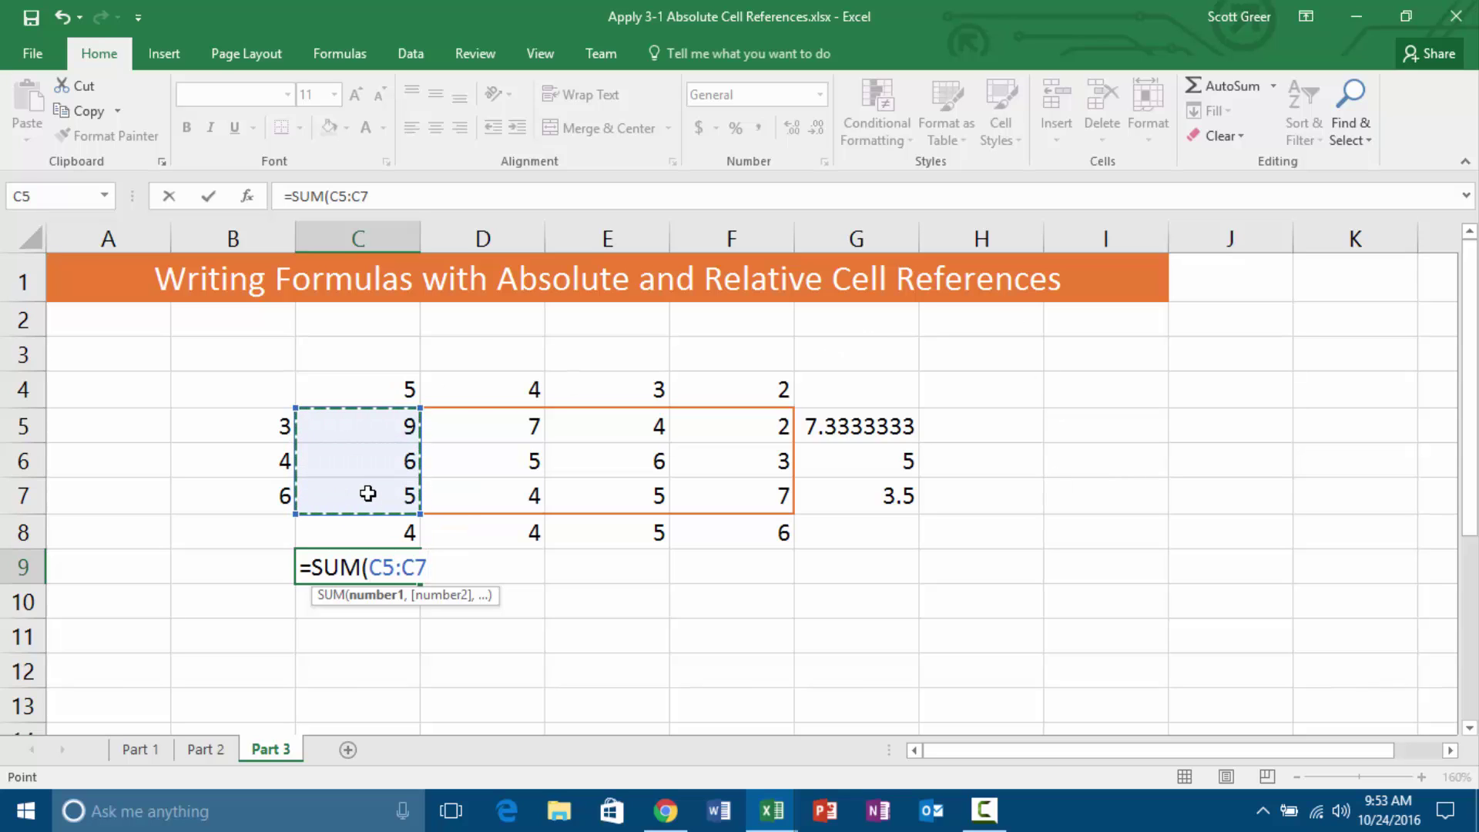
{"action": "type", "text": ")/"}
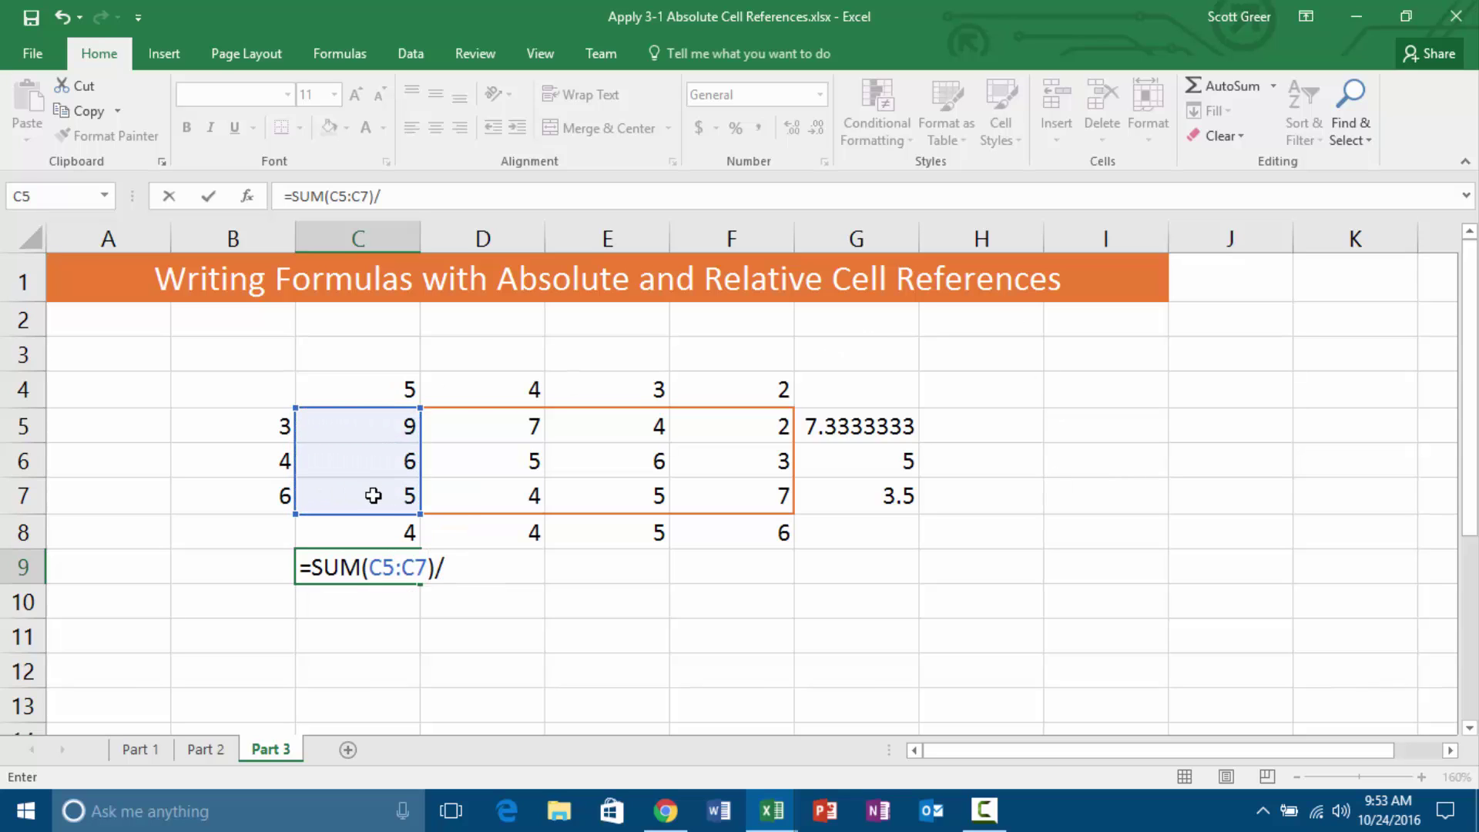
{"action": "left_click", "coordinate": [385, 385]}
{"action": "key", "text": "F4"}
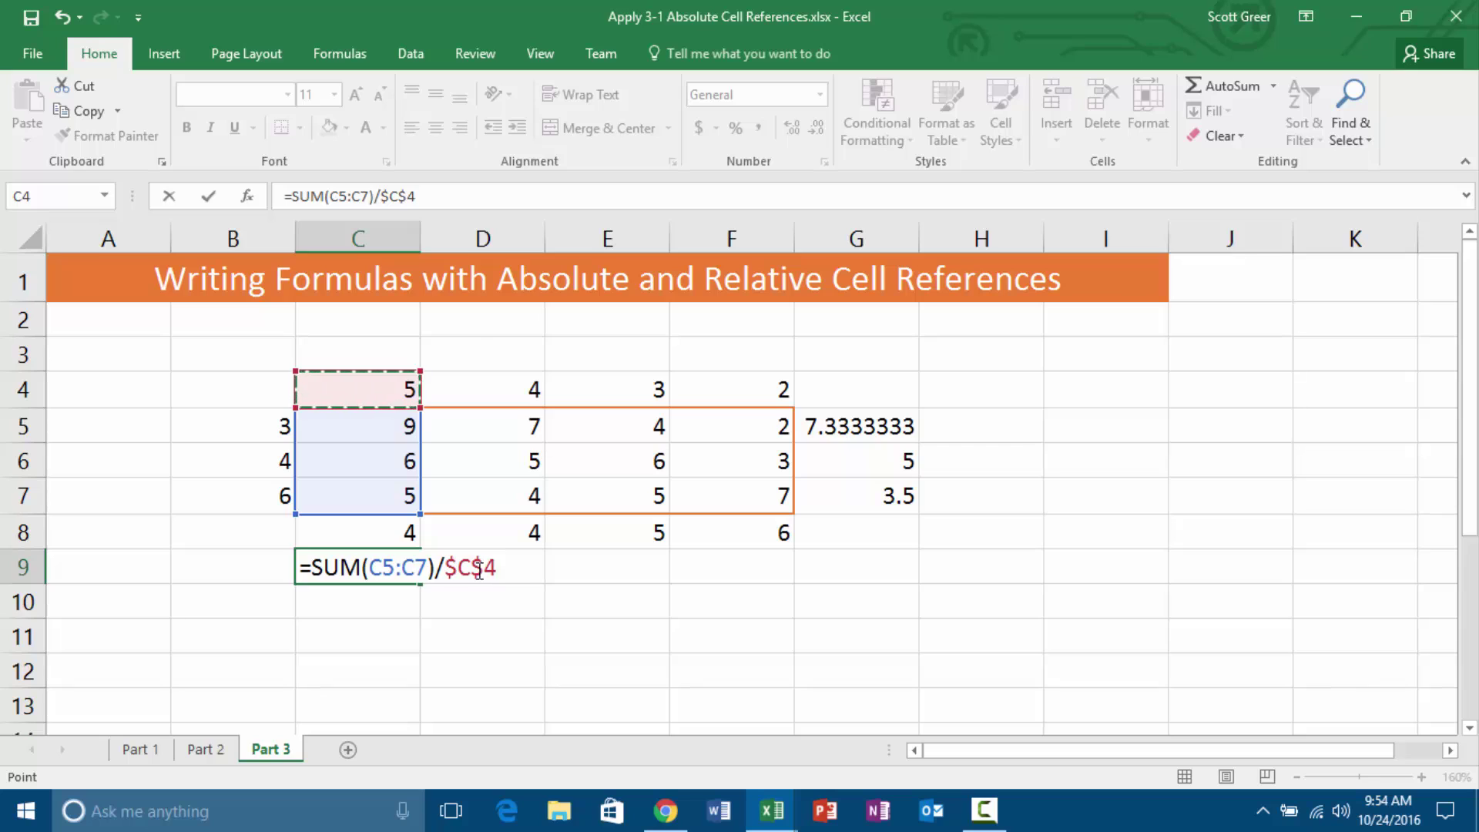
{"action": "key", "text": "Return"}
Fill the absolute-divisor formula from C9 across to F9.
{"action": "key", "text": "Up"}
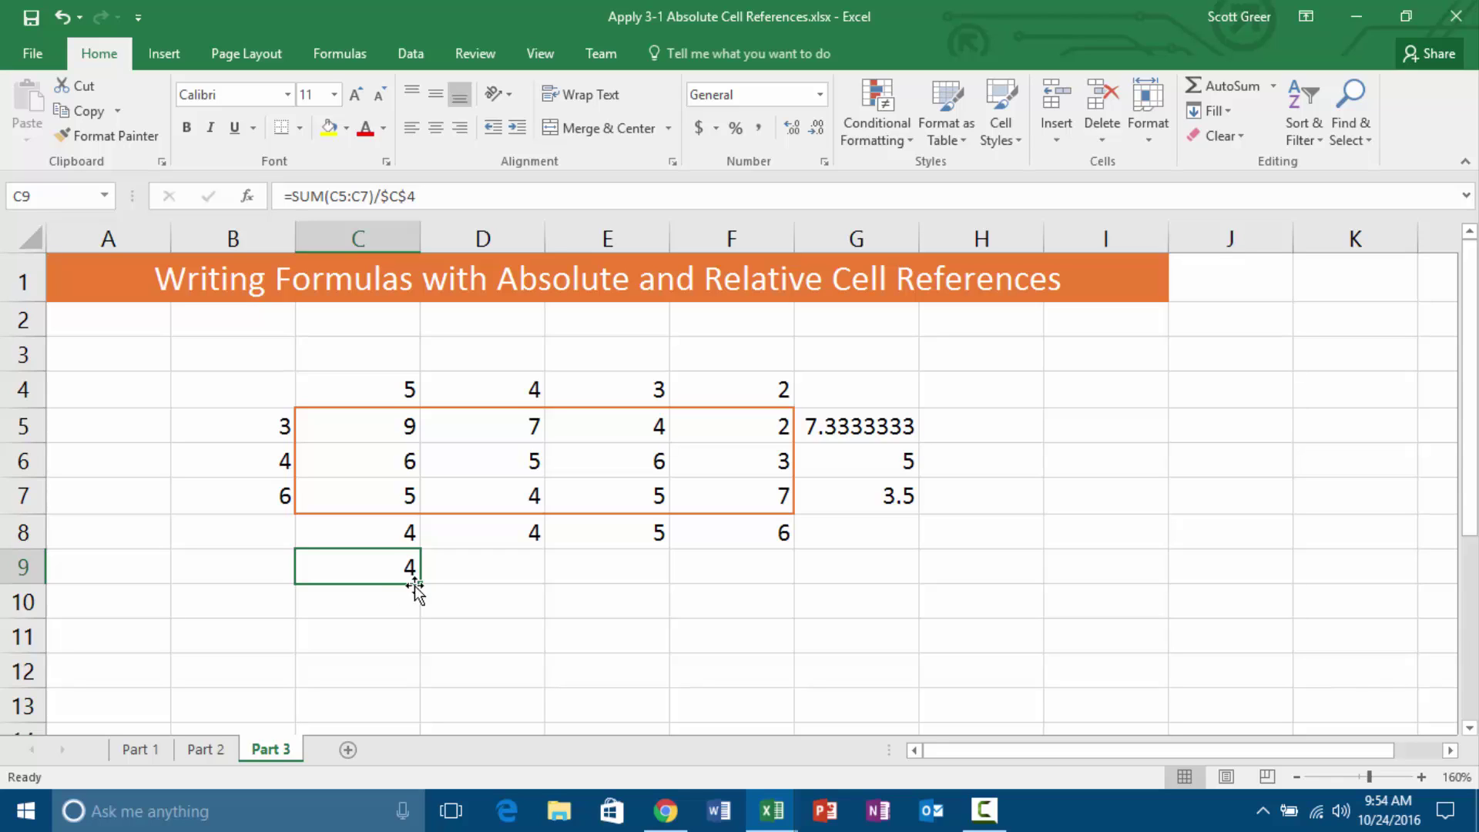
{"action": "left_click", "coordinate": [510, 568]}
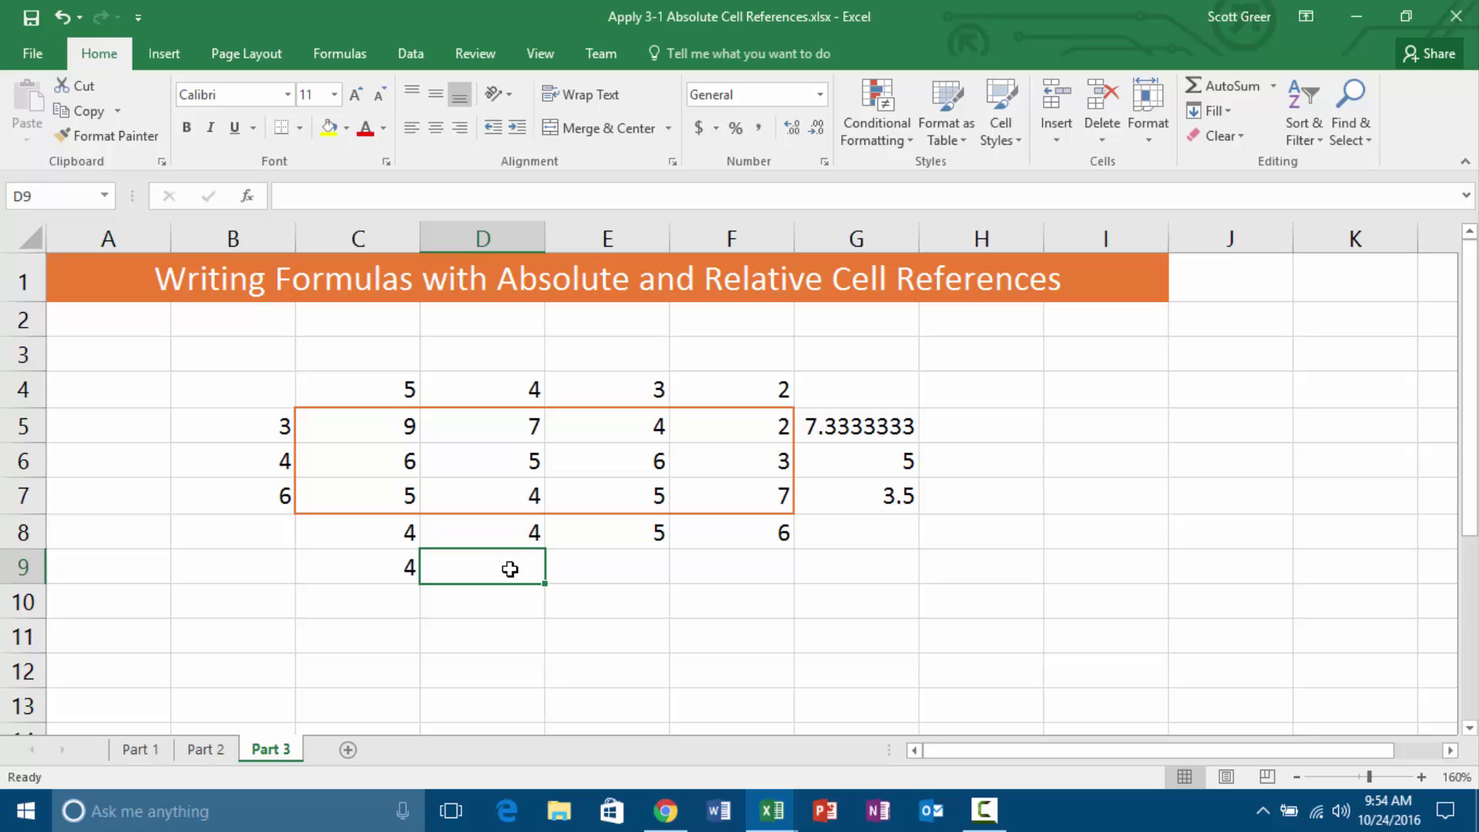
{"action": "left_click", "coordinate": [590, 566]}
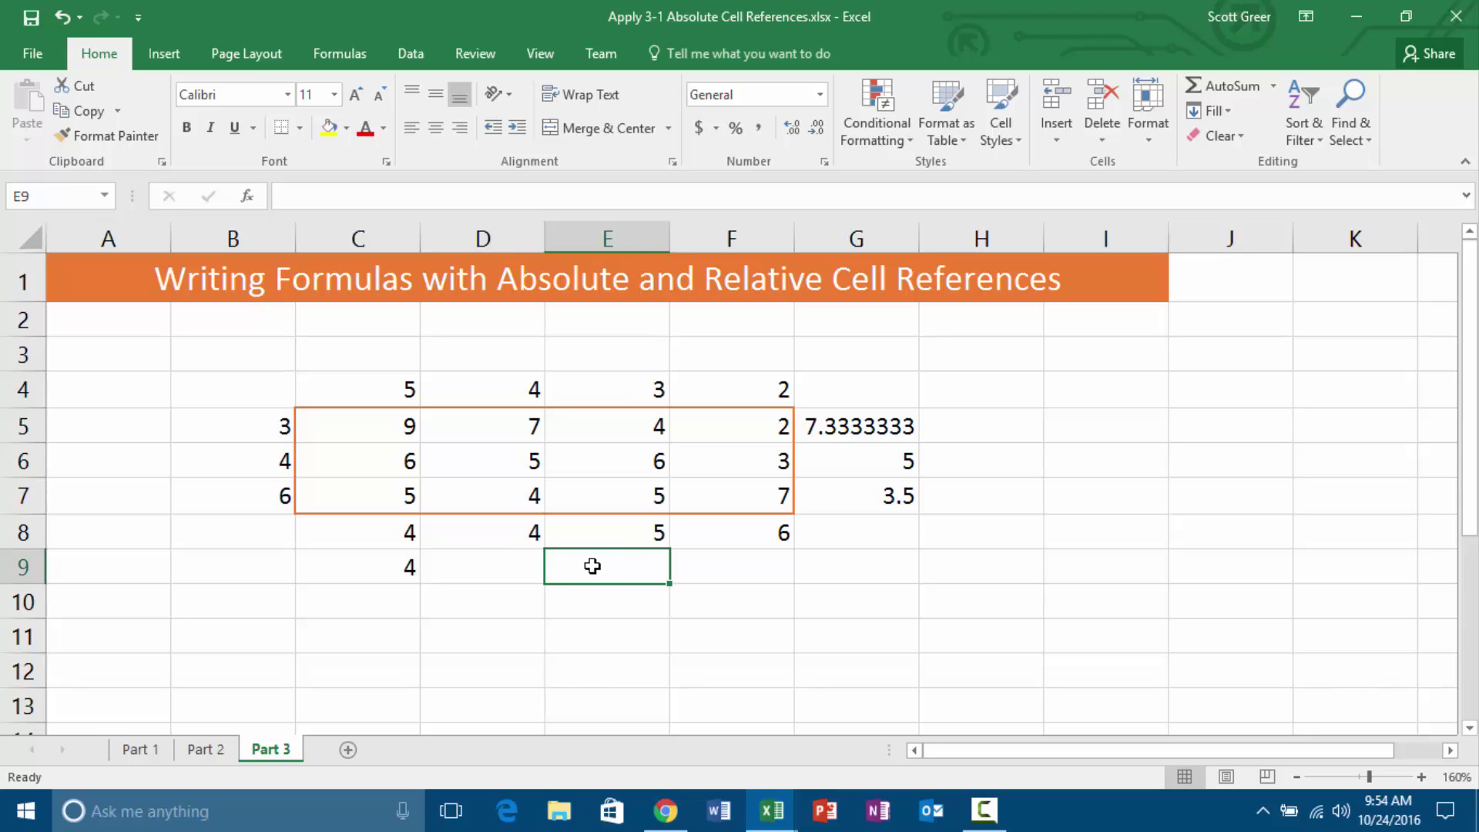
{"action": "left_click", "coordinate": [759, 568]}
{"action": "left_click", "coordinate": [360, 571]}
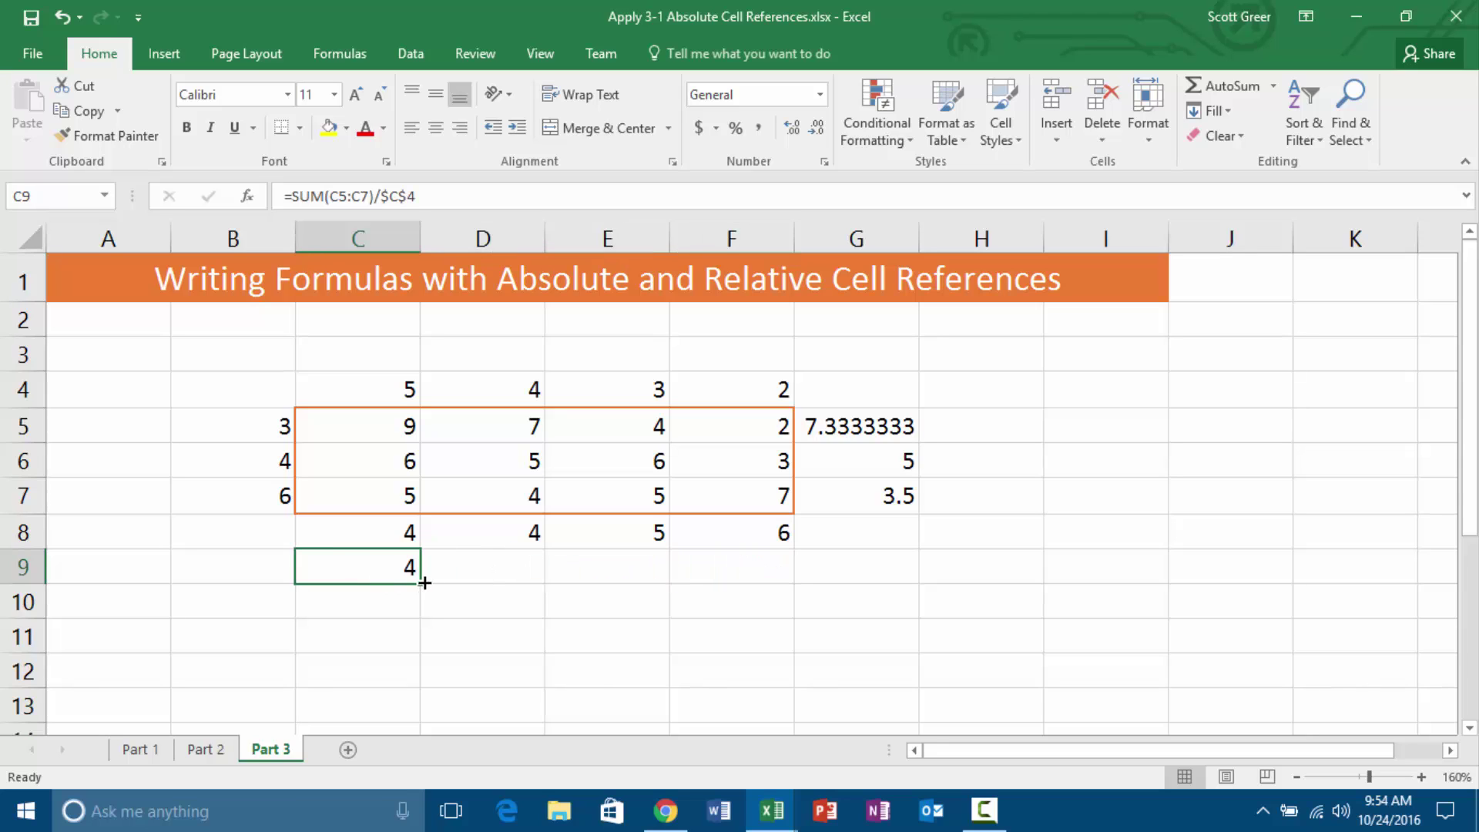
{"action": "left_click_drag", "start_coordinate": [423, 585], "coordinate": [774, 613]}
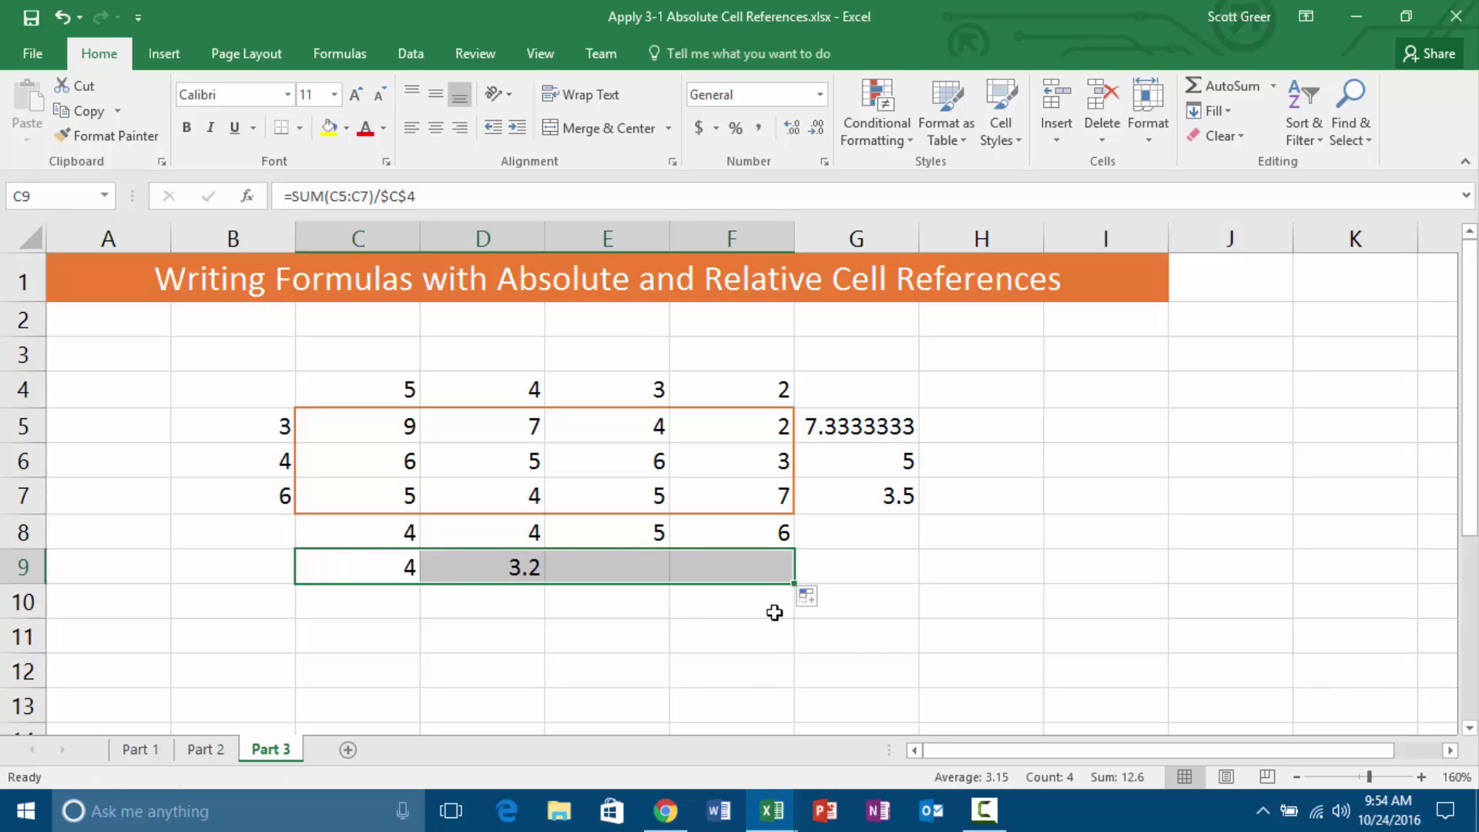
{"action": "left_click", "coordinate": [749, 672]}
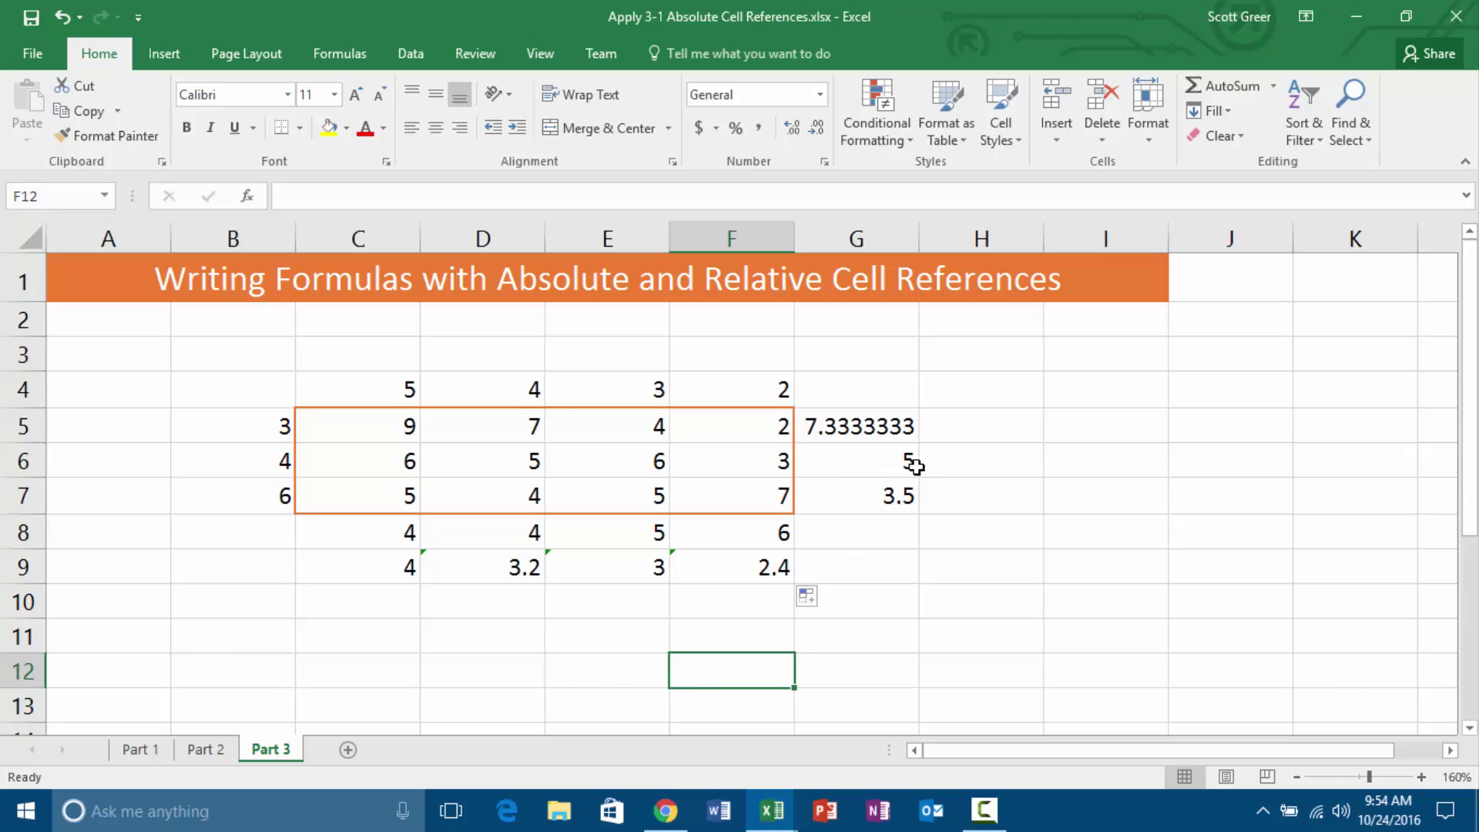
Enter the formula =SUM(C5:F5)/$B$5 in cell H5, with an absolute reference to the divisor.
{"action": "left_click", "coordinate": [961, 417]}
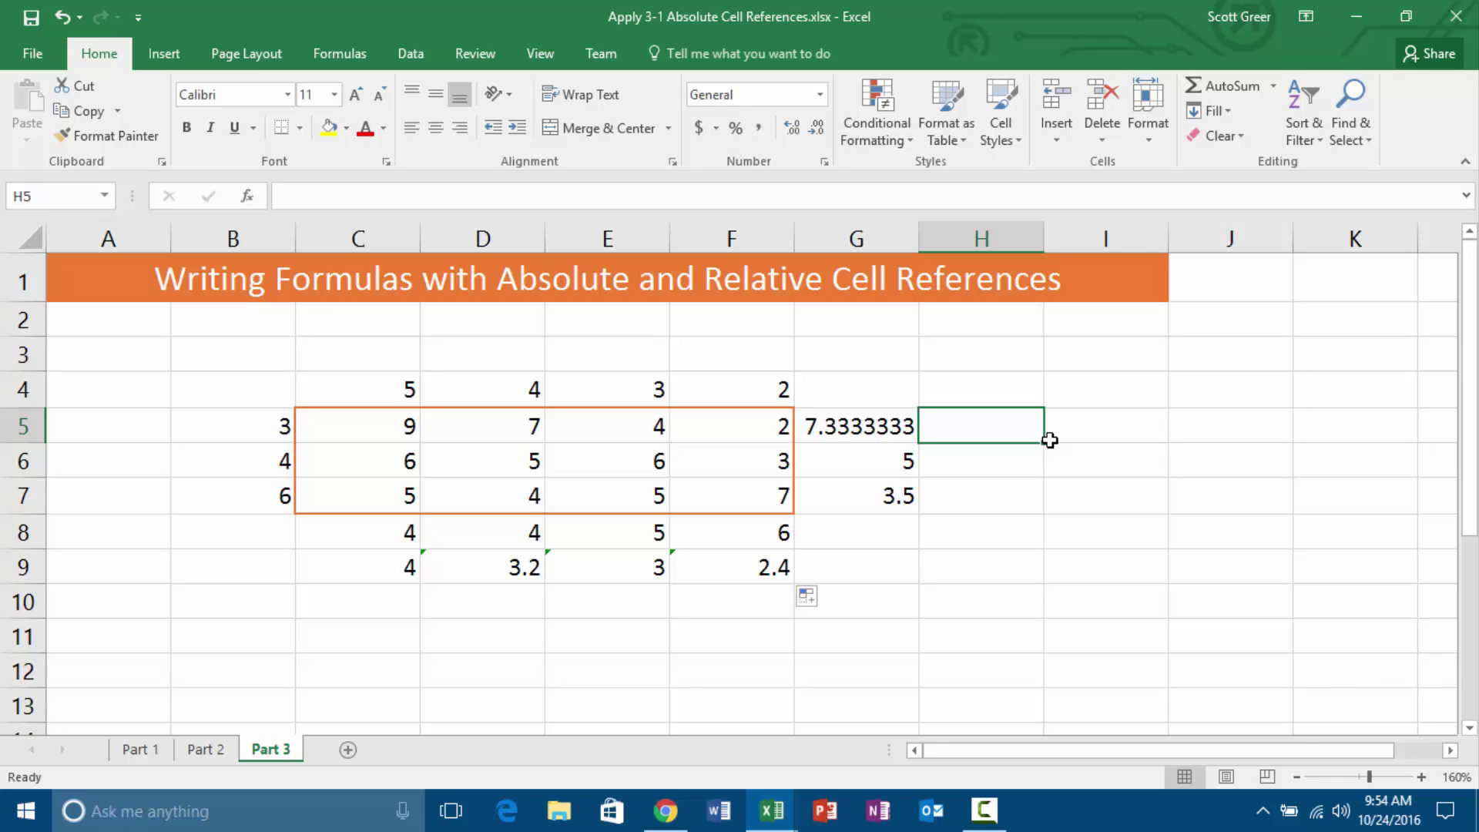
{"action": "type", "text": "=SUM("}
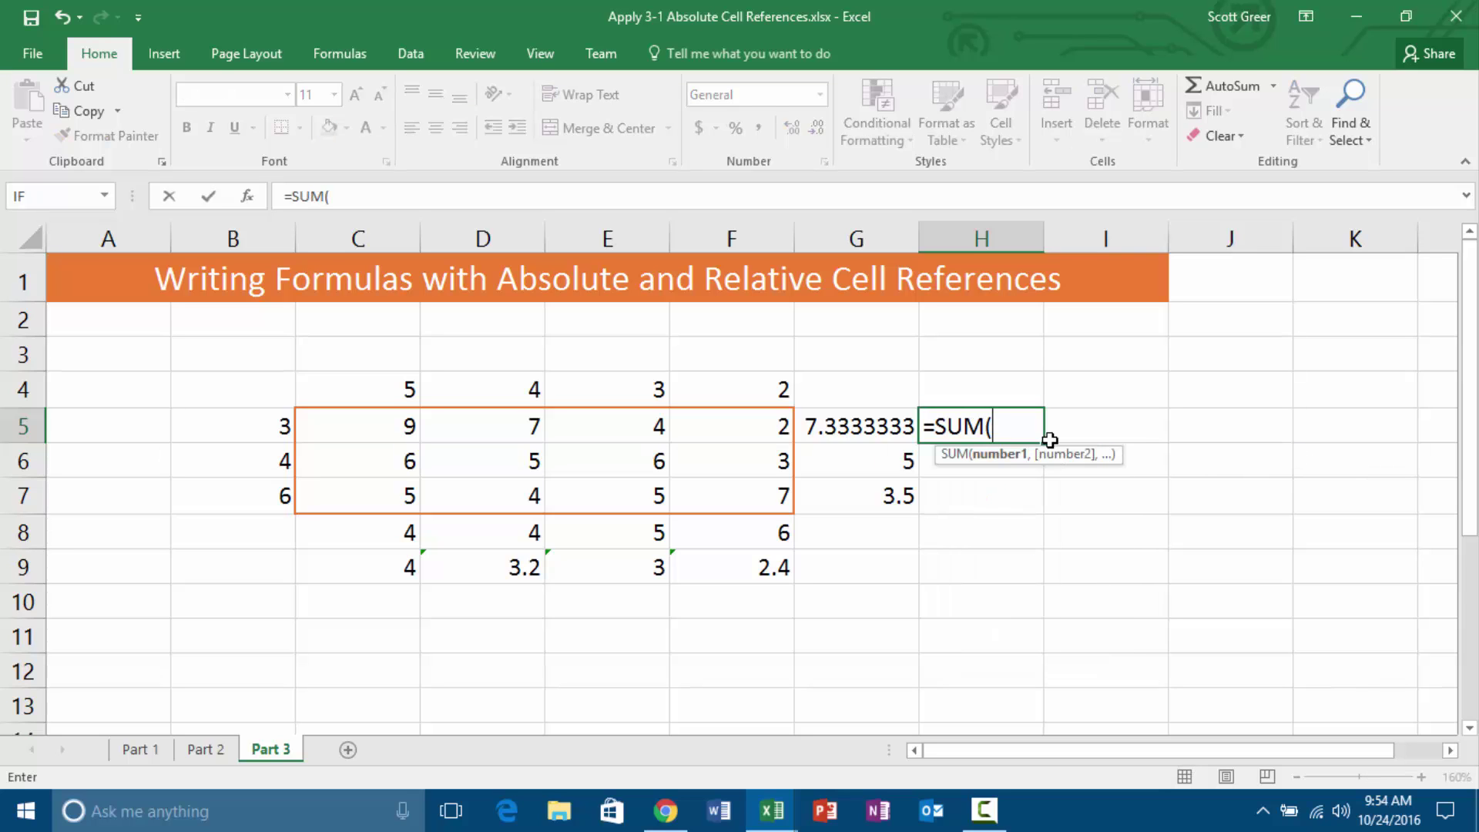
{"action": "left_click_drag", "start_coordinate": [406, 432], "coordinate": [744, 433]}
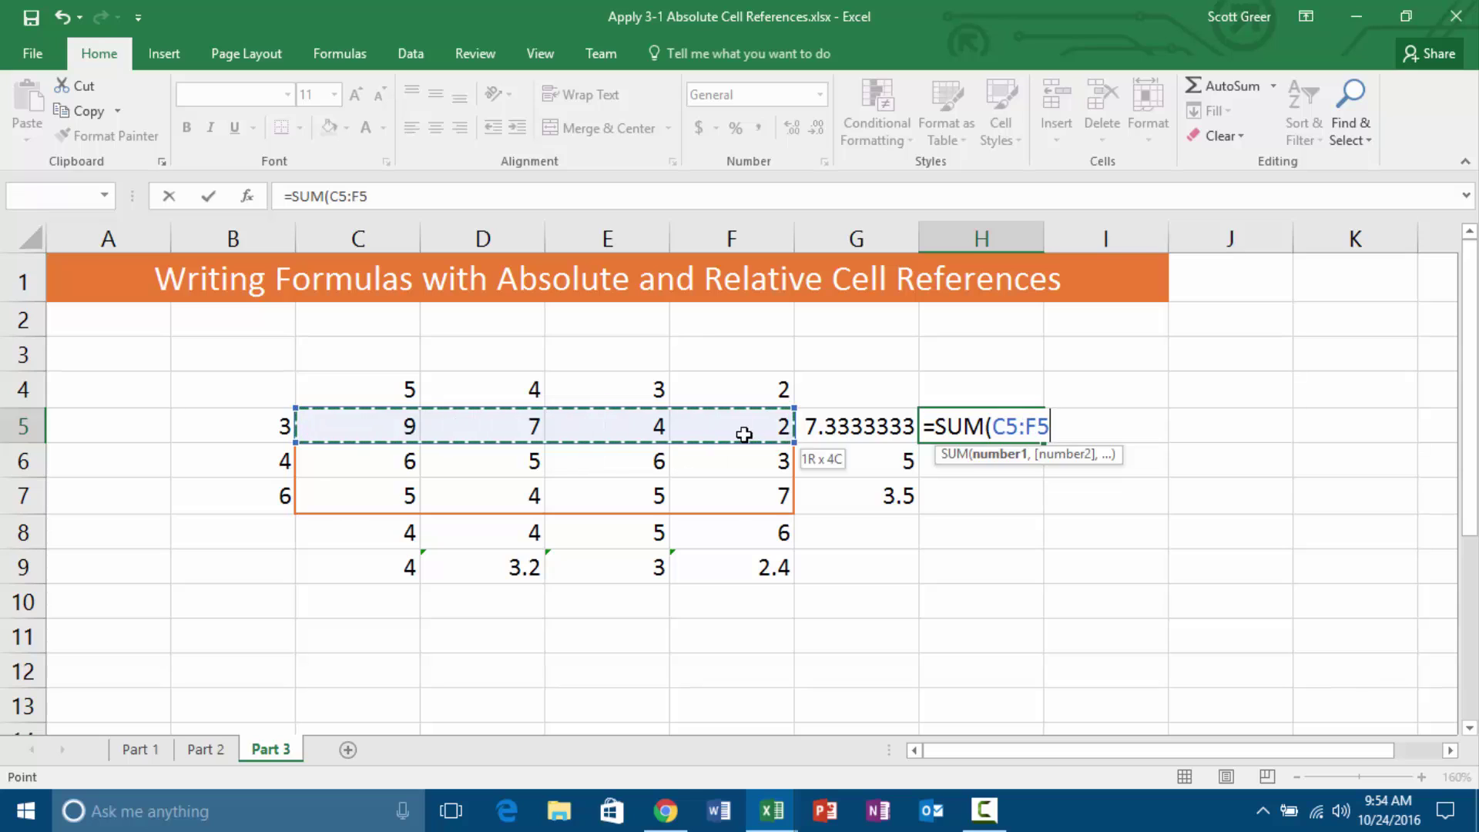
{"action": "type", "text": ")"}
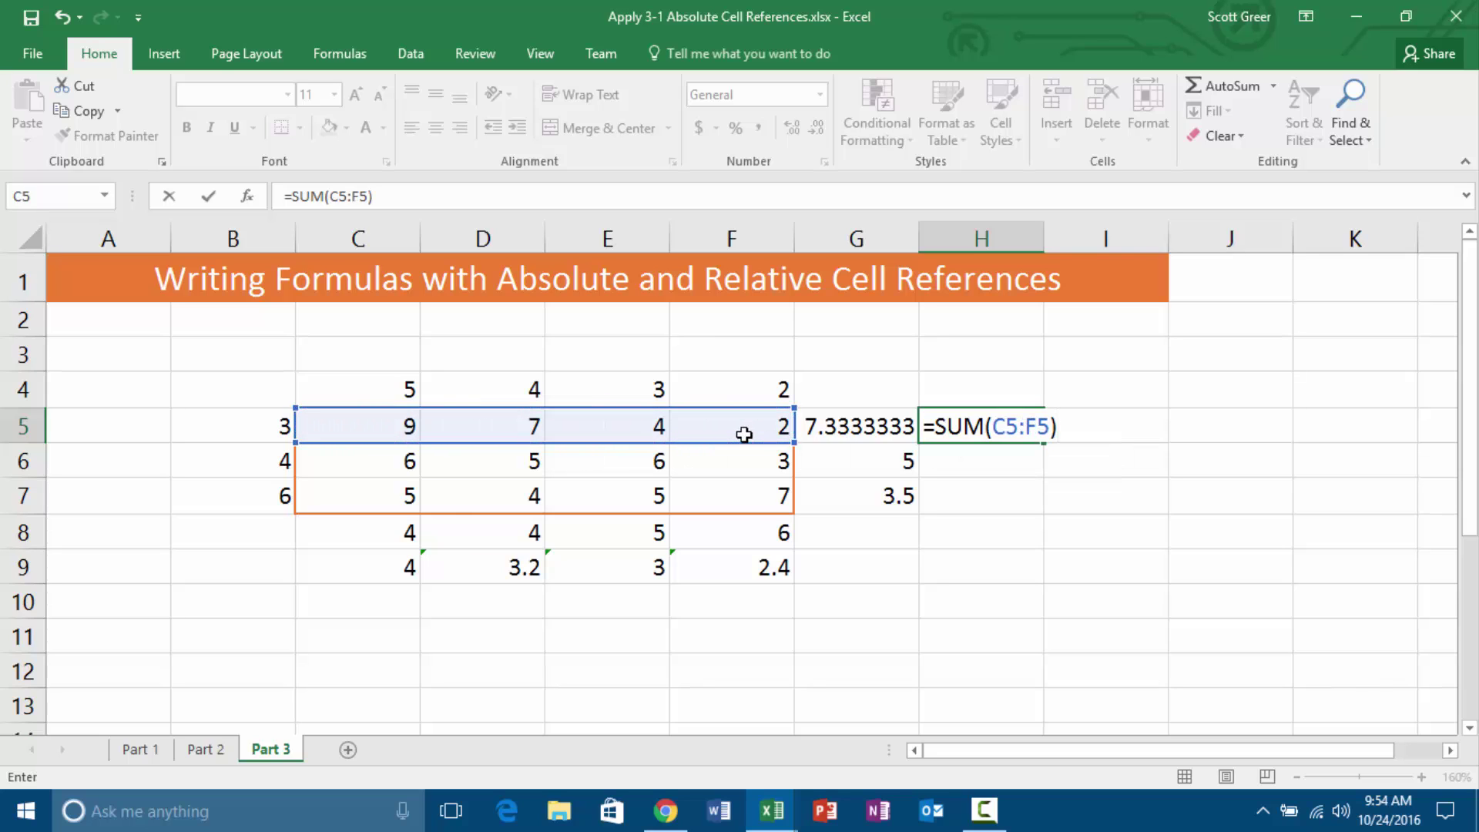
{"action": "type", "text": "/"}
{"action": "left_click", "coordinate": [248, 428]}
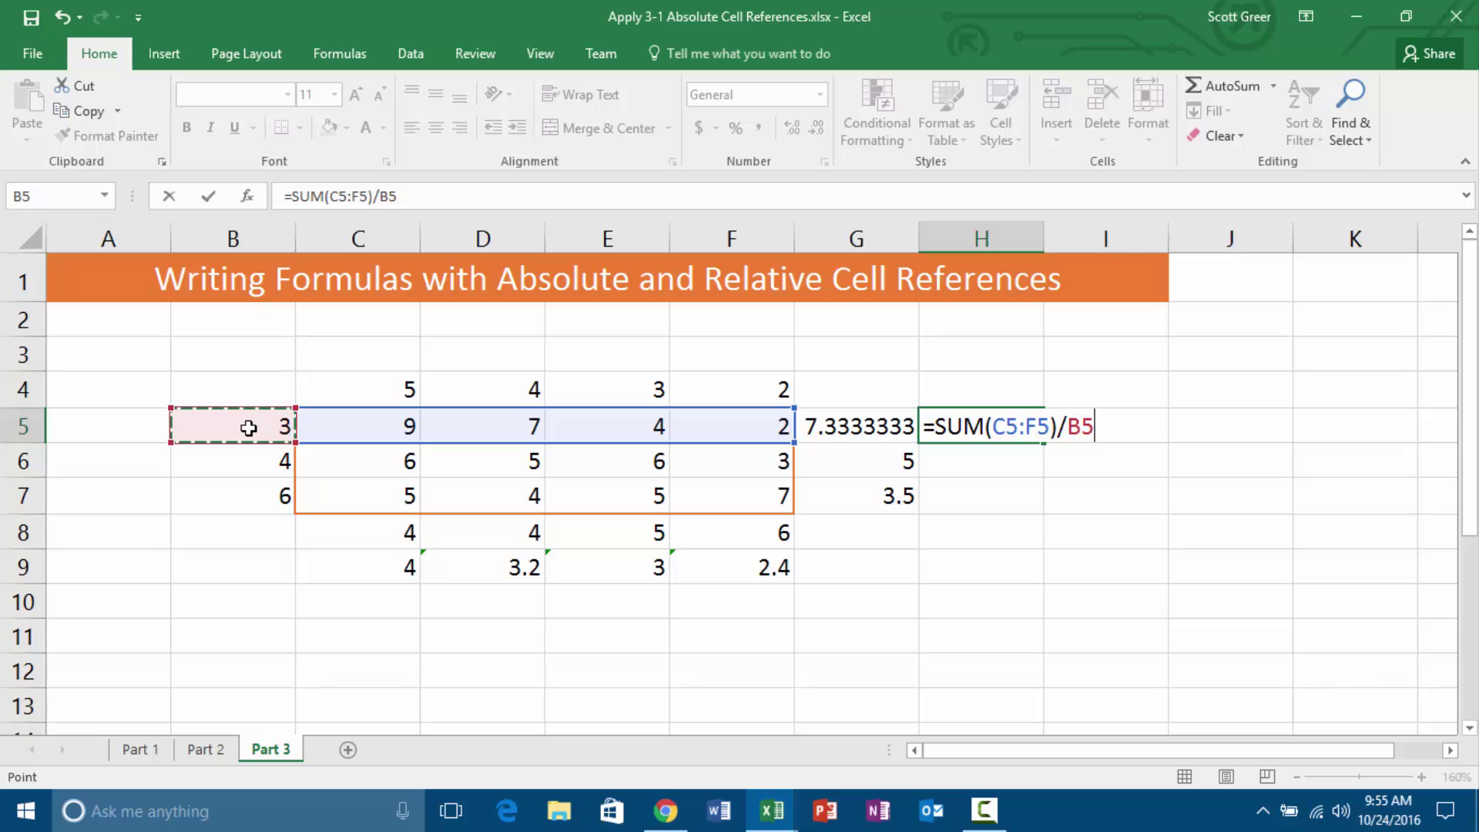
{"action": "key", "text": "F4"}
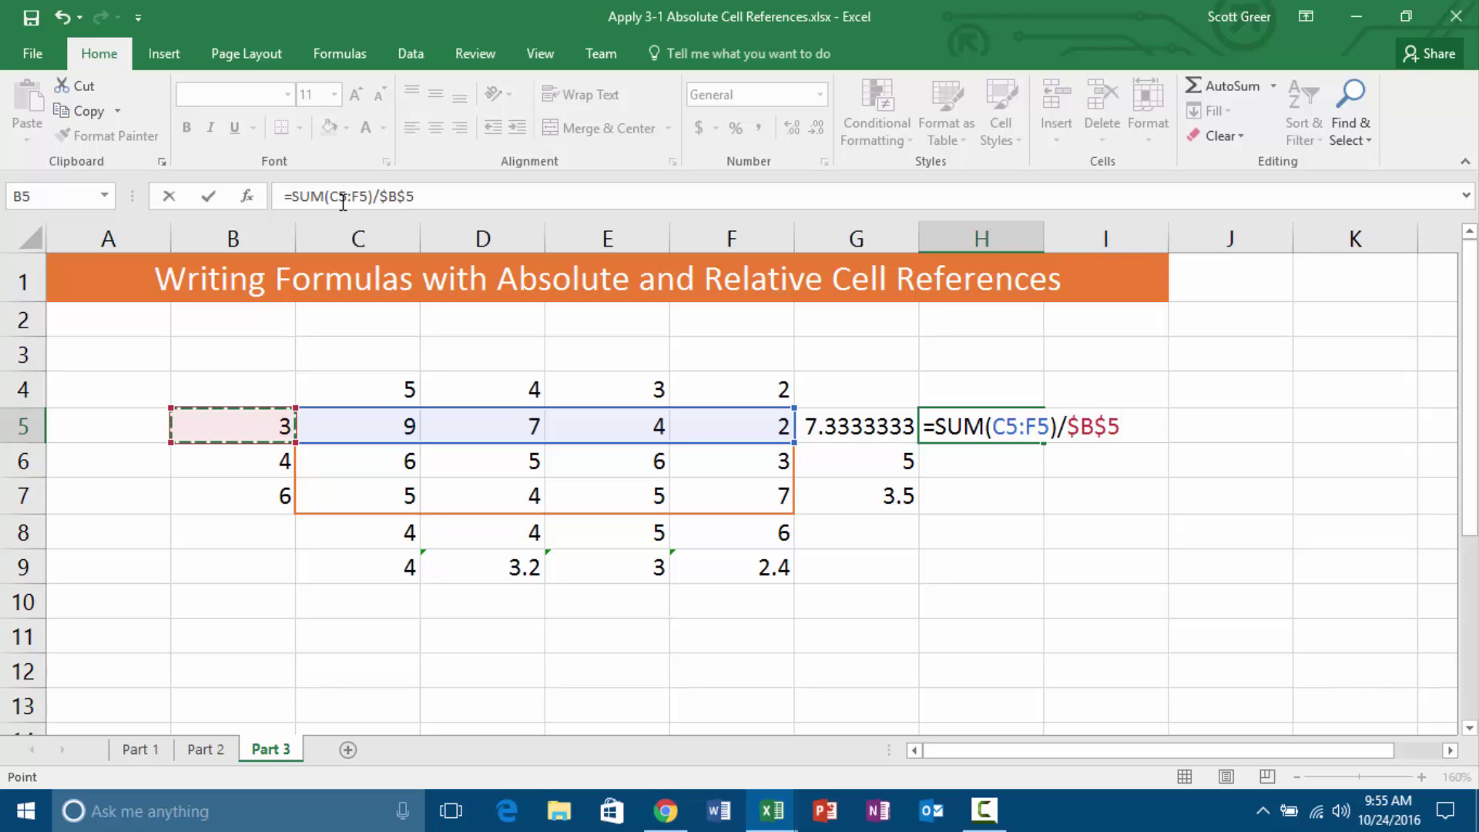
{"action": "key", "text": "Return"}
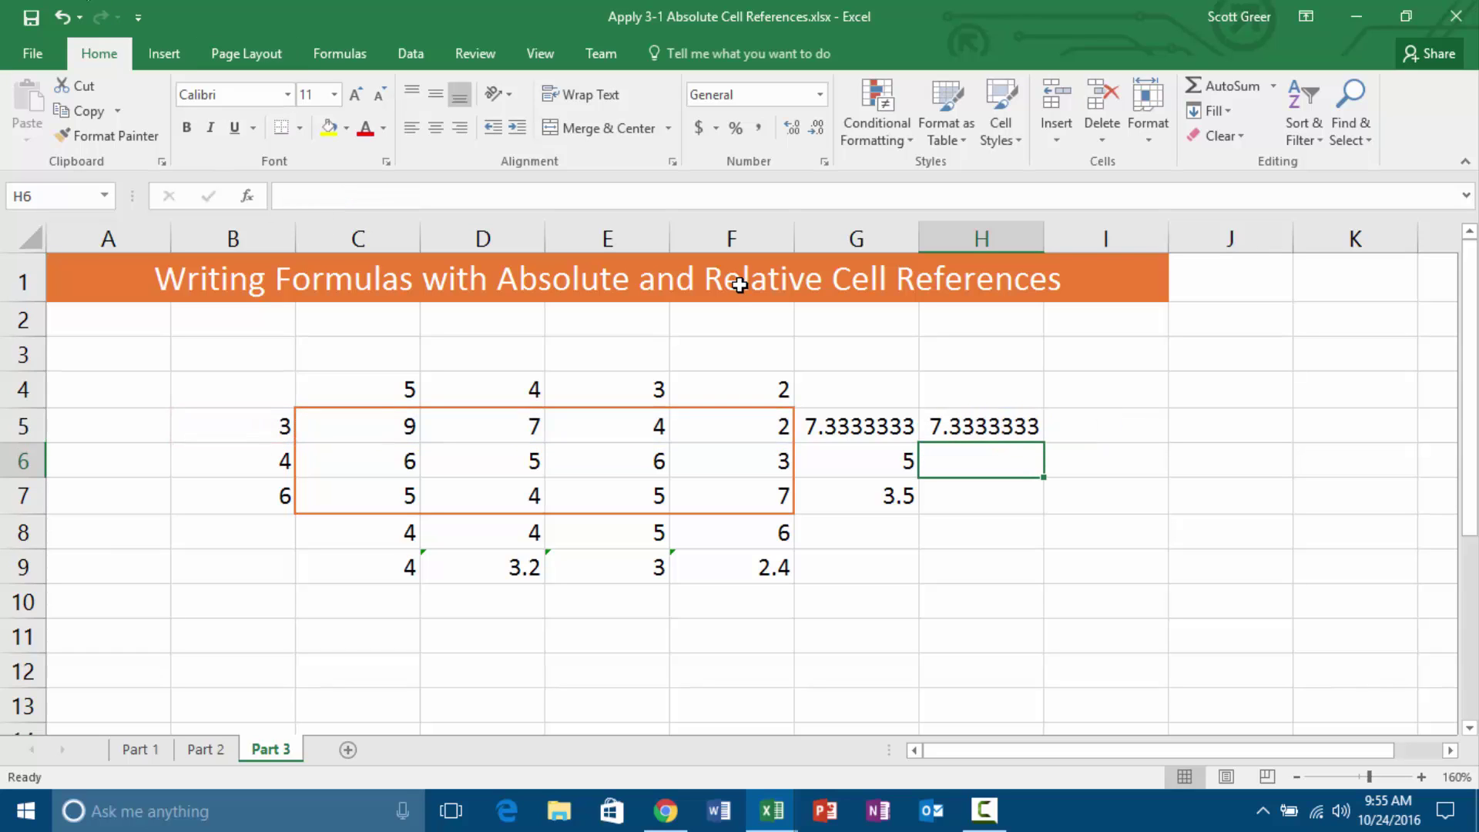
Fill the absolute-divisor row formula from H5 down to H7.
{"action": "left_click", "coordinate": [1019, 435]}
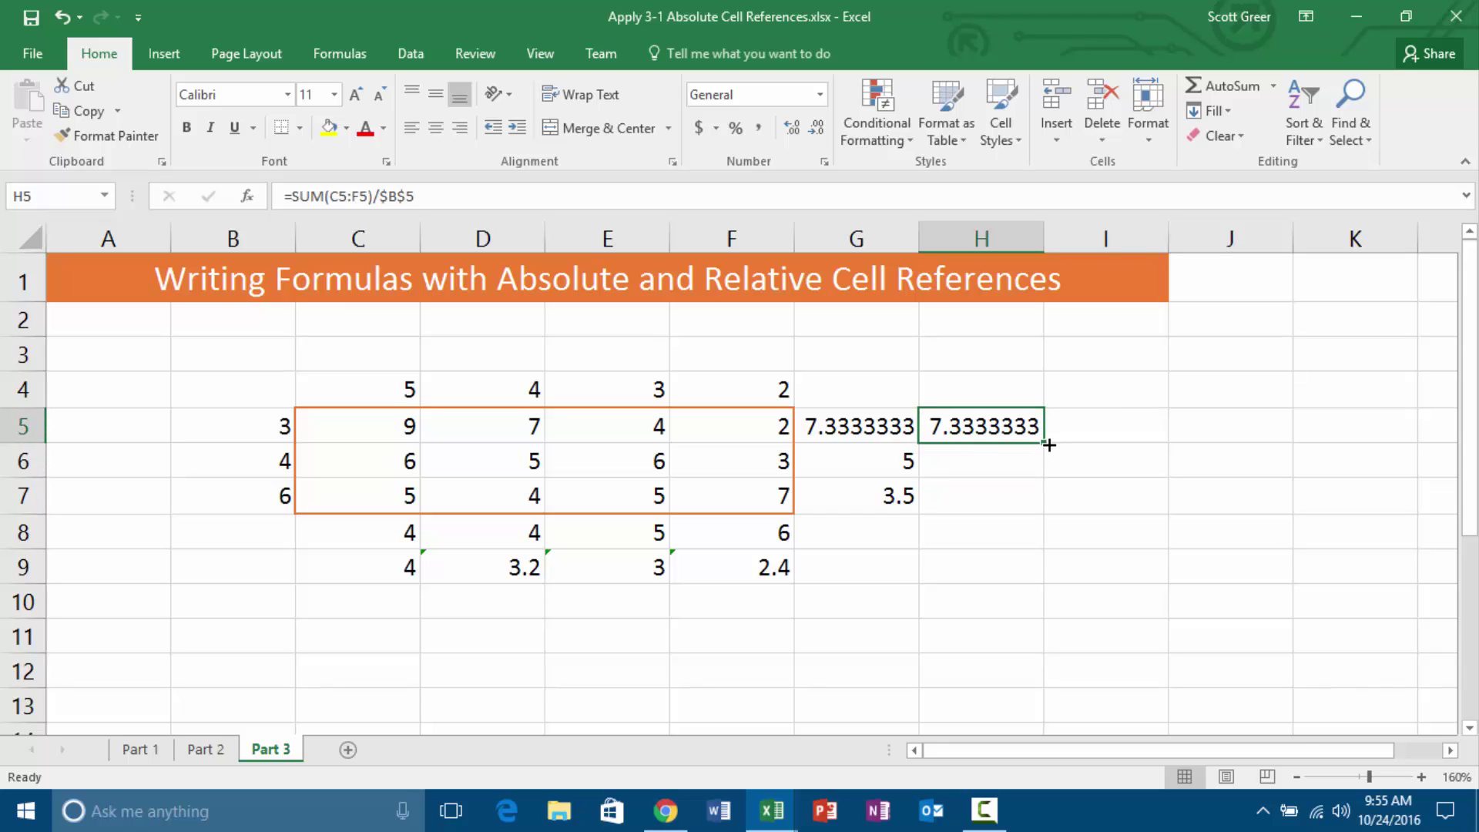
{"action": "left_click_drag", "start_coordinate": [1043, 439], "coordinate": [1042, 505]}
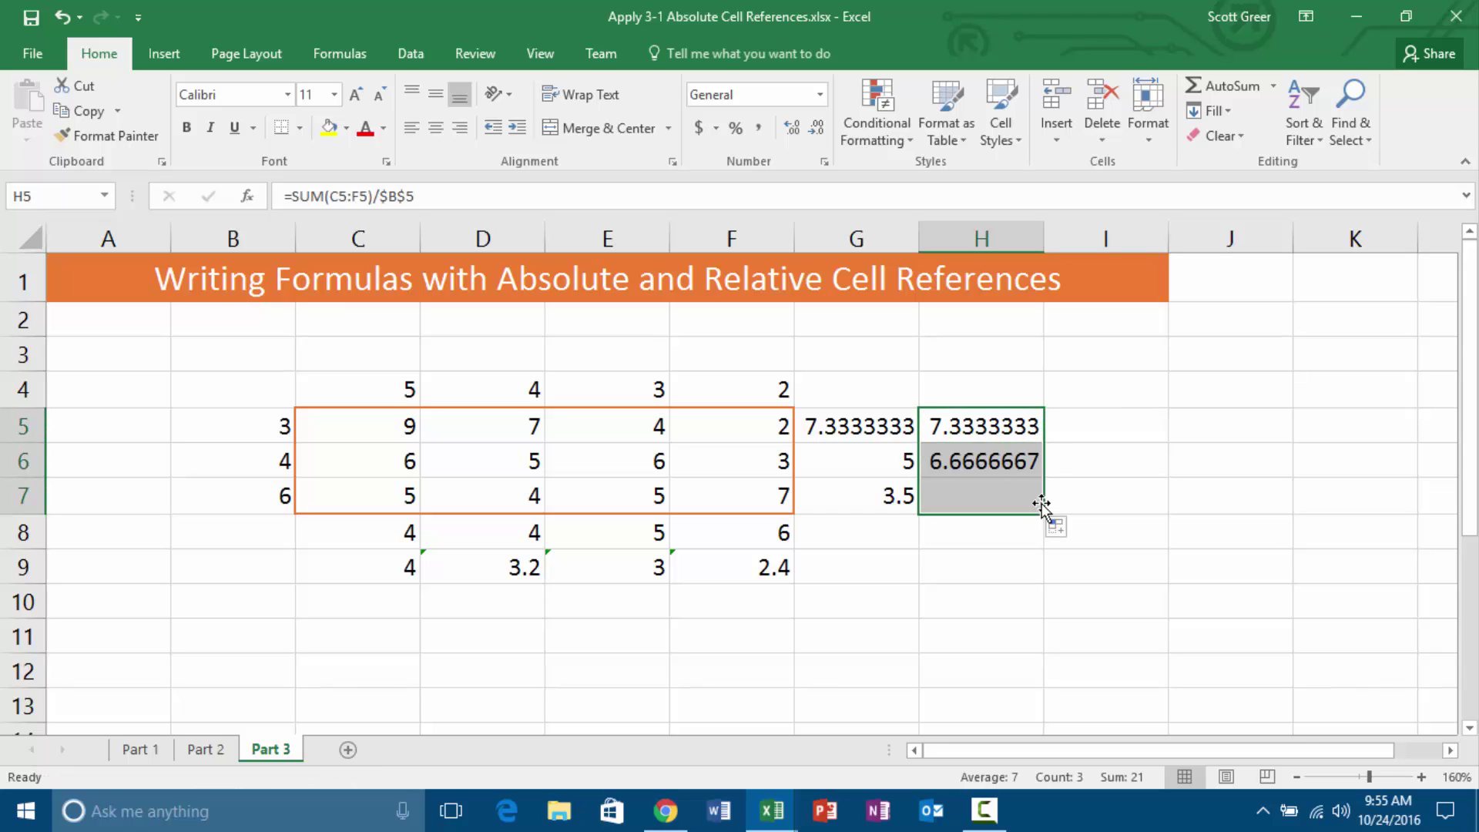
{"action": "left_click", "coordinate": [1130, 476]}
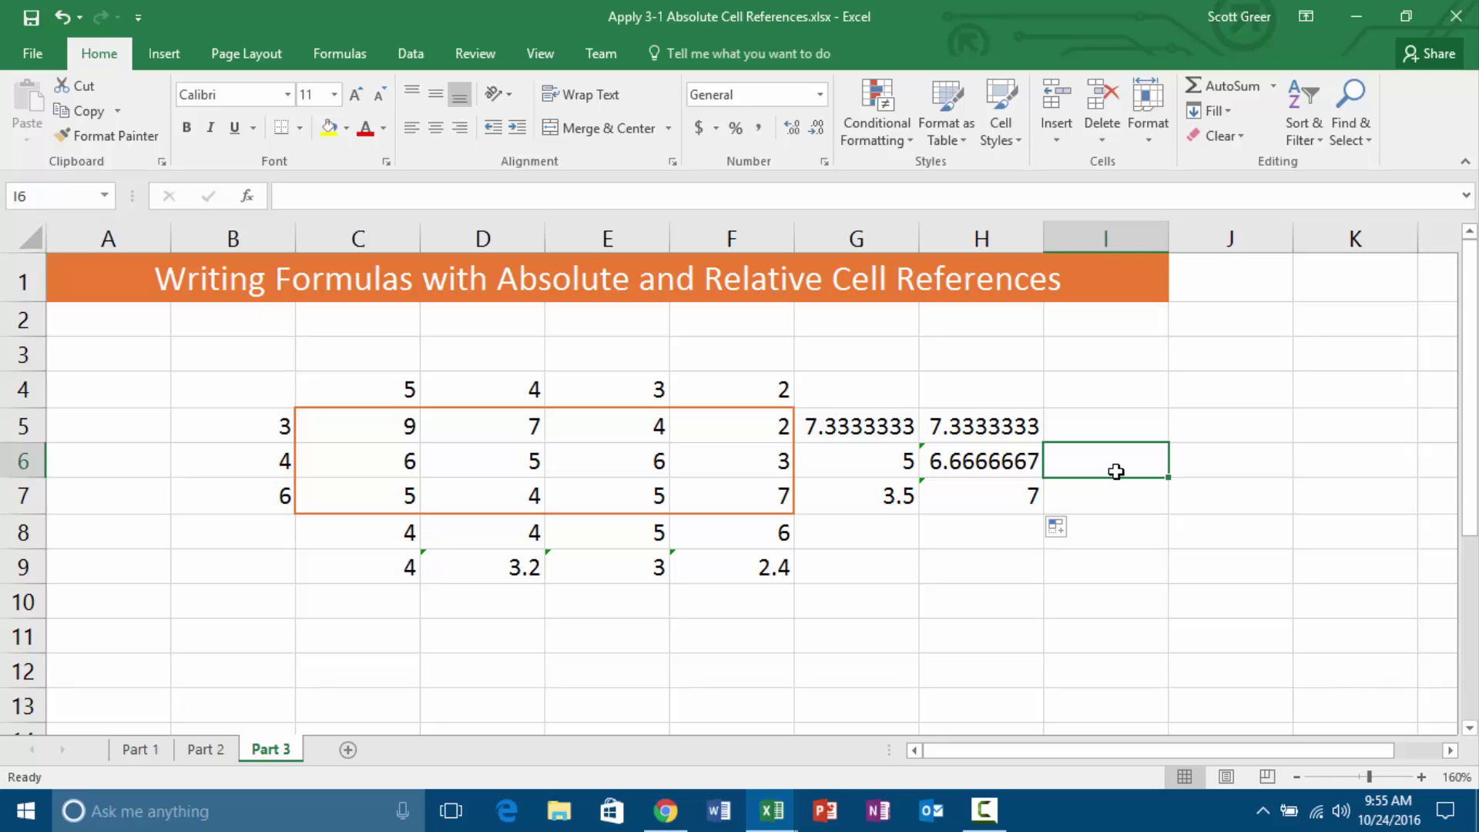
Rename the Part 3 worksheet as Cell References.
{"action": "left_click", "coordinate": [293, 748]}
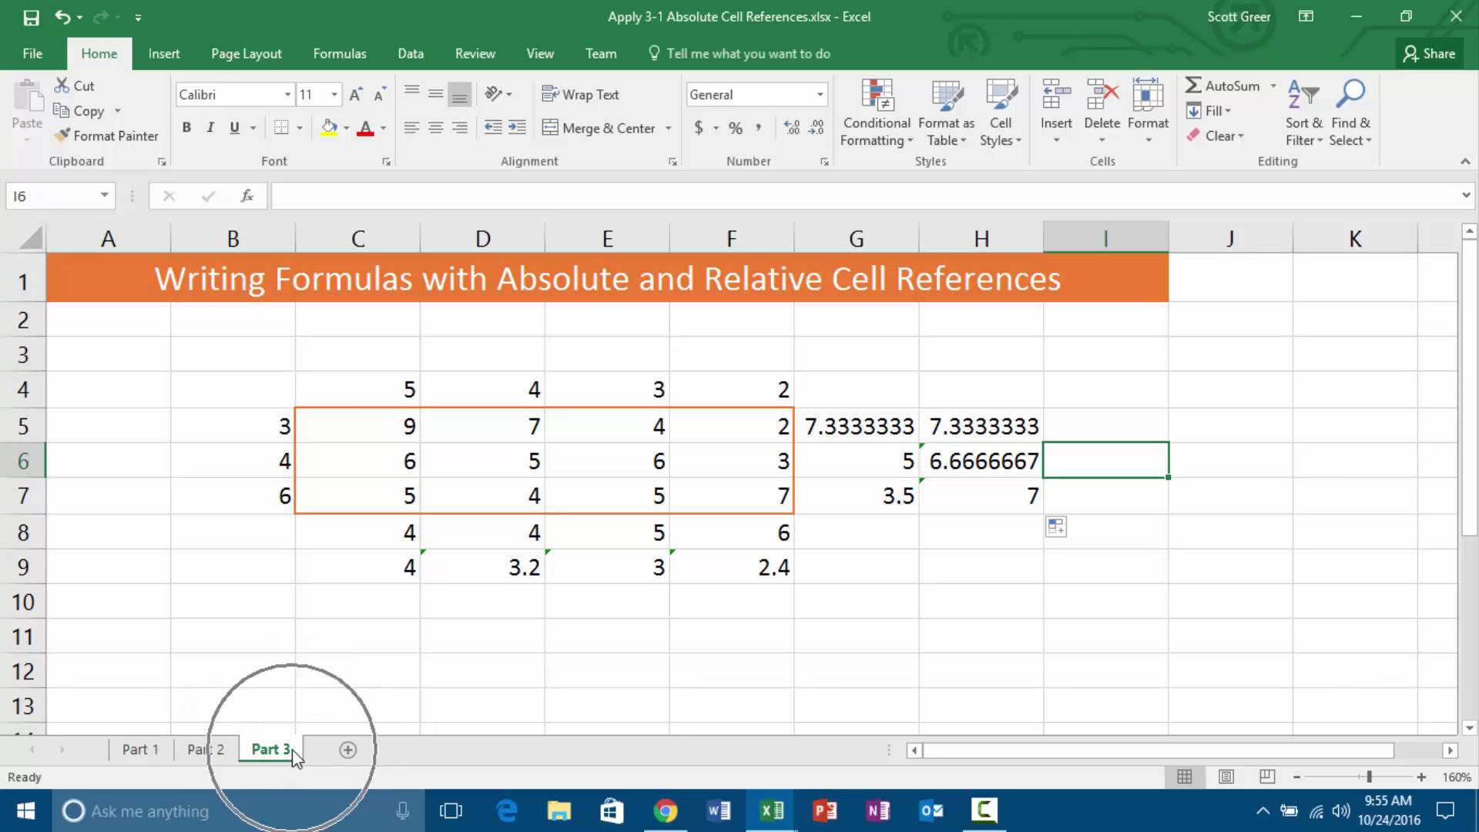
{"action": "double_click", "coordinate": [293, 749]}
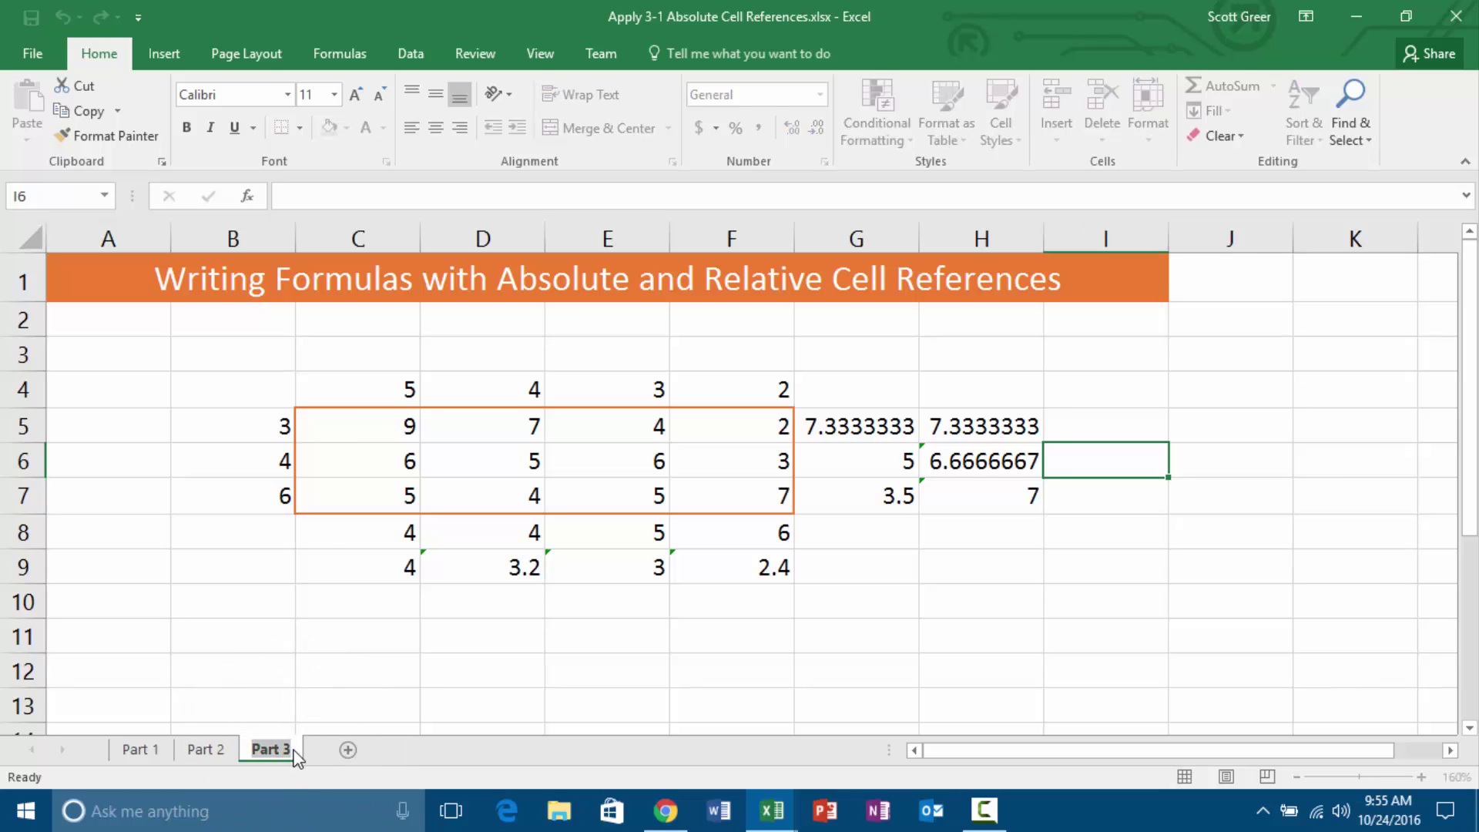
{"action": "type", "text": "C"}
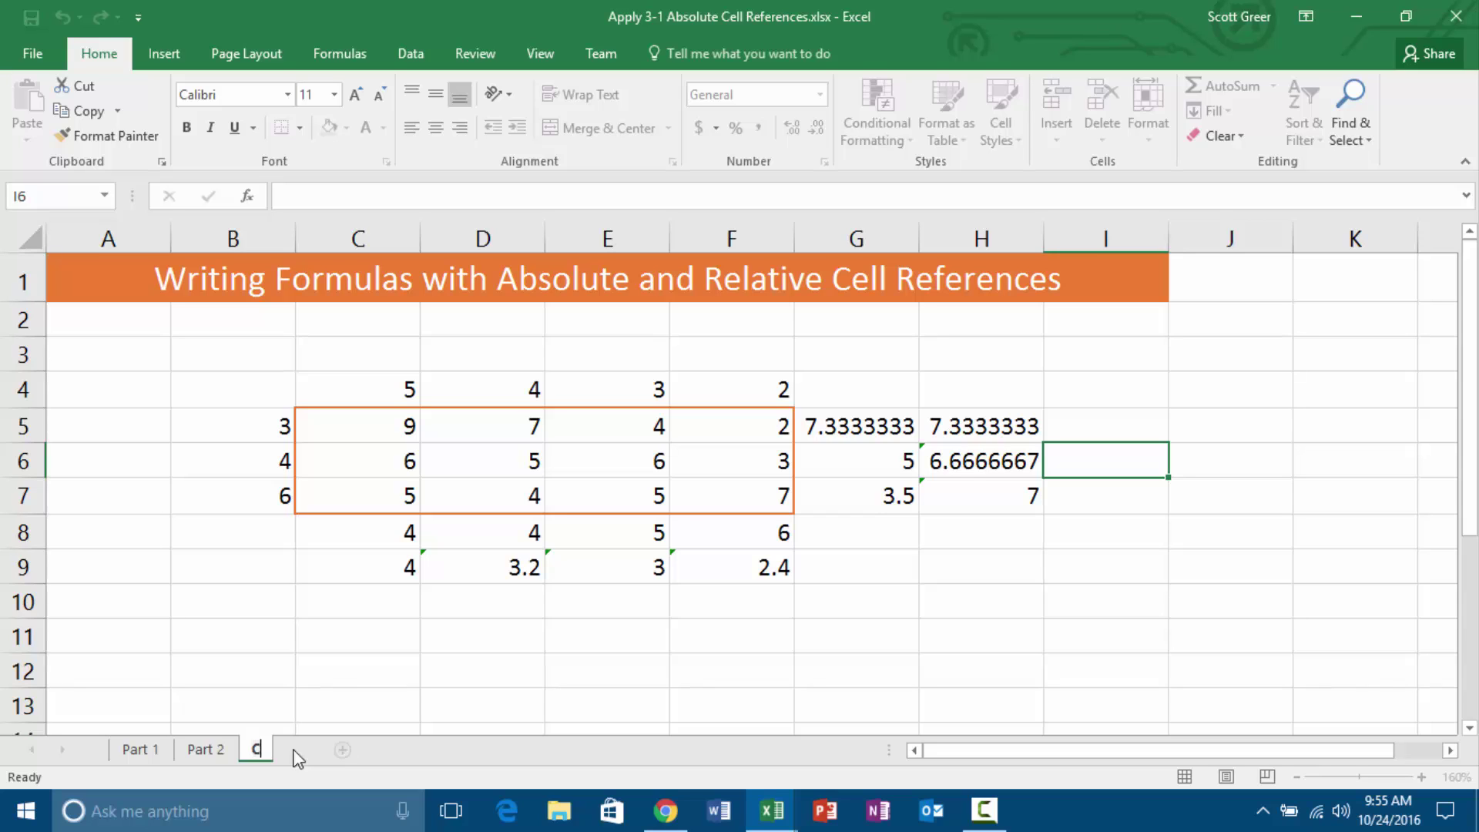
{"action": "type", "text": "ell References"}
{"action": "key", "text": "Return"}
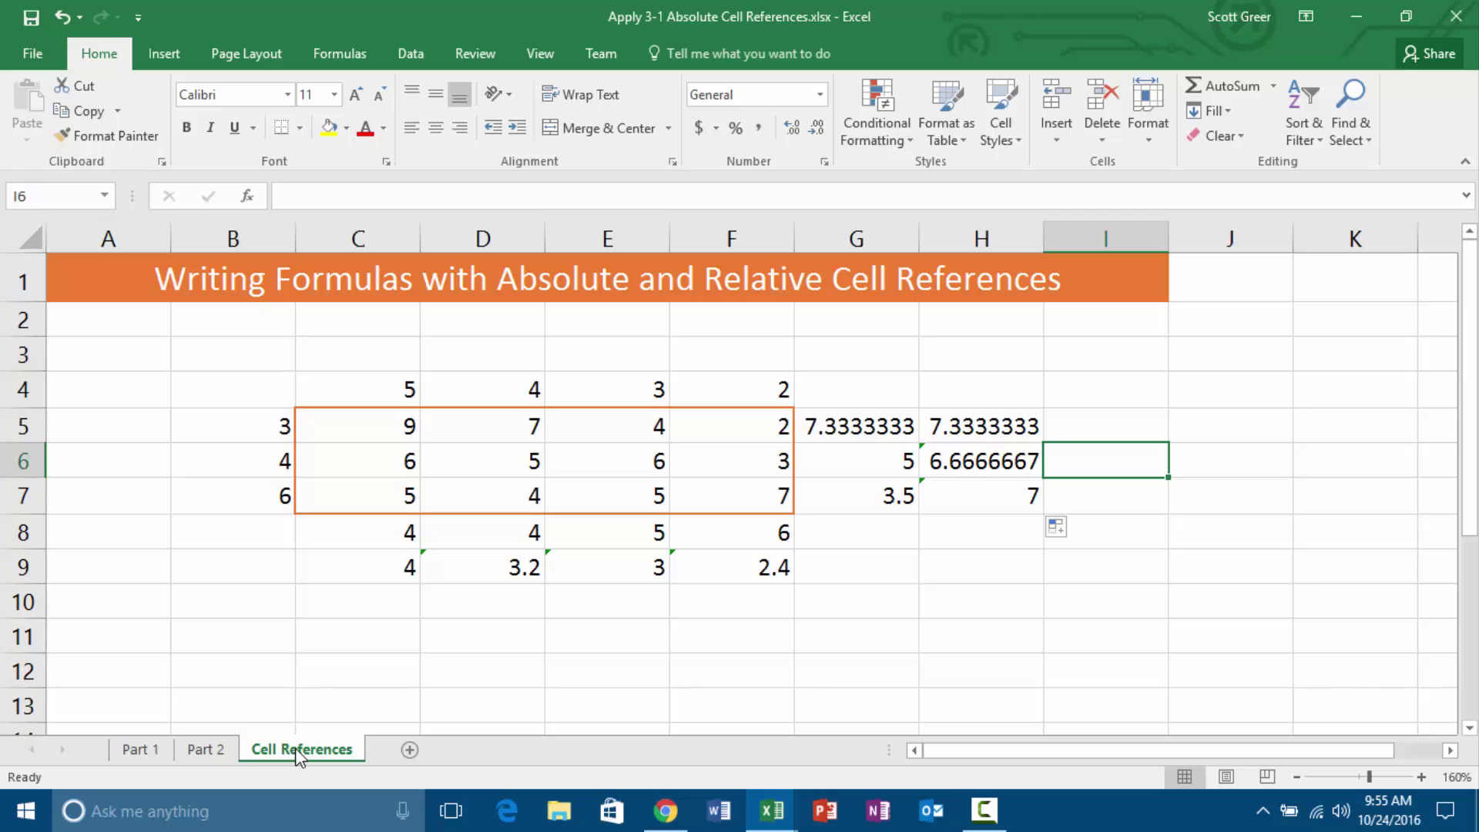
Color the Cell References sheet tab with the base orange theme color.
{"action": "right_click", "coordinate": [294, 747]}
{"action": "mouse_move", "coordinate": [436, 647]}
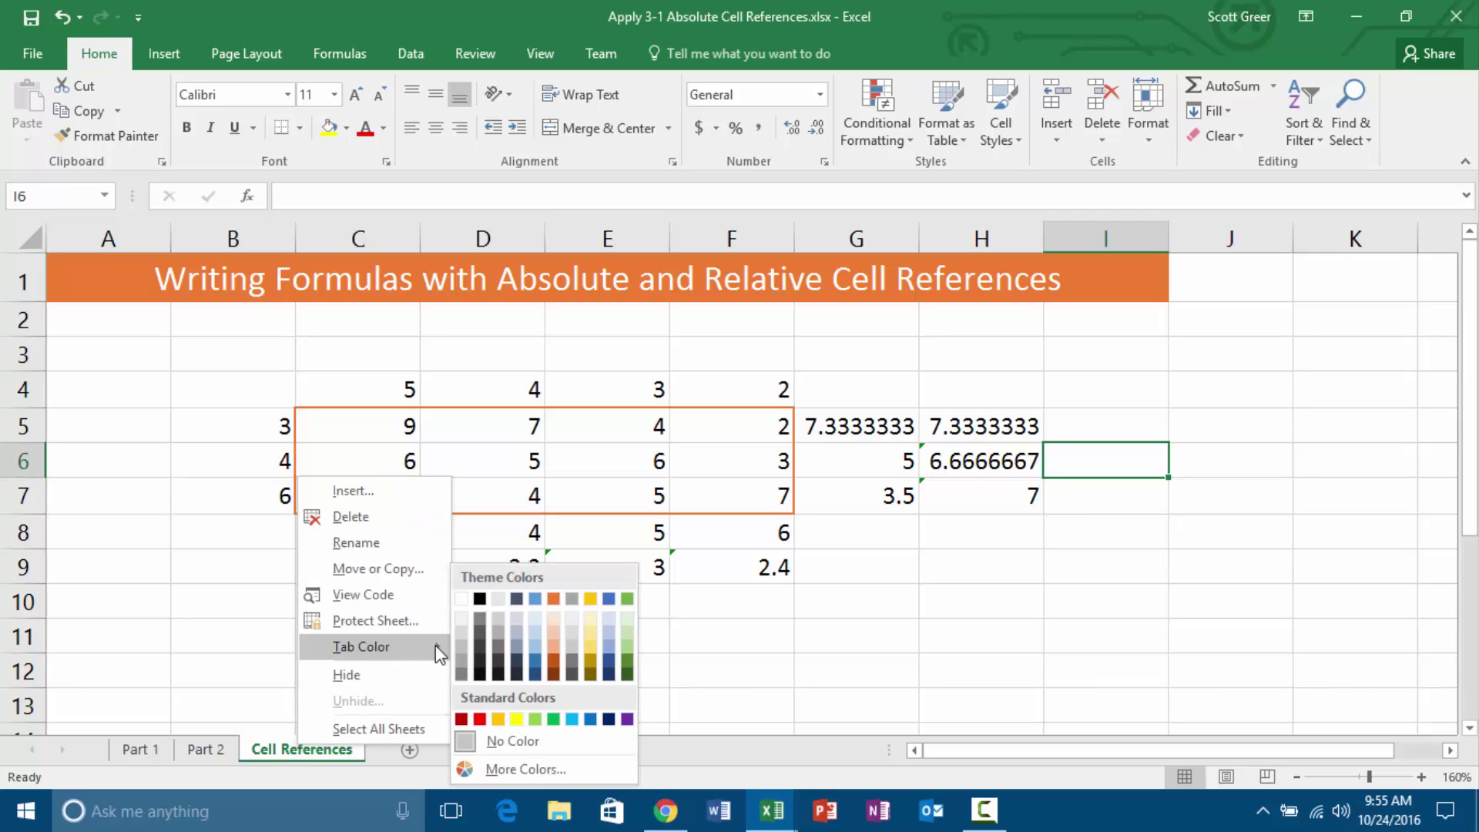
{"action": "left_click", "coordinate": [554, 599]}
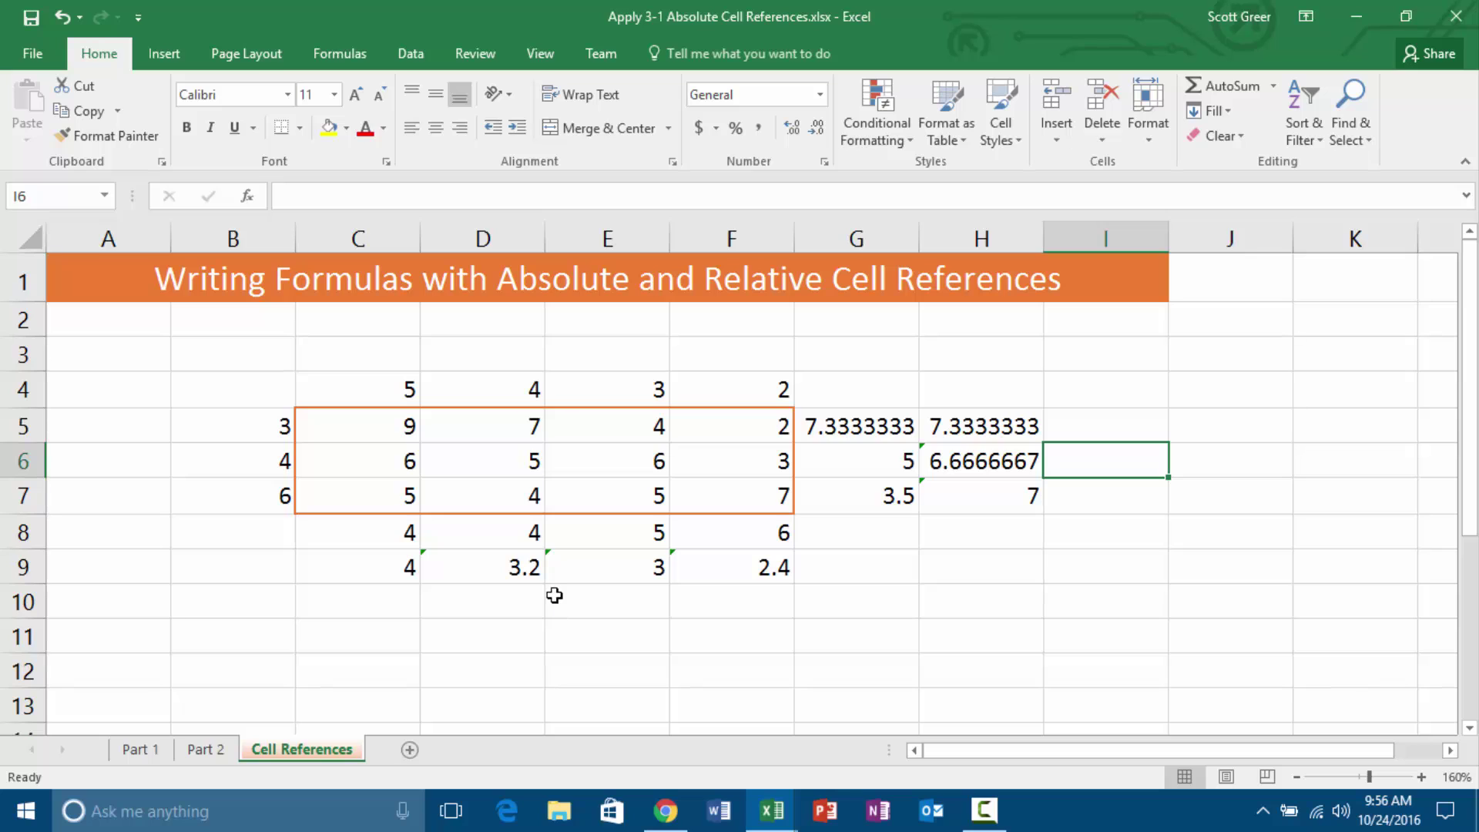
Append a hyphen and the author's full name to the end of the worksheet title in A1.
{"action": "left_click", "coordinate": [111, 282]}
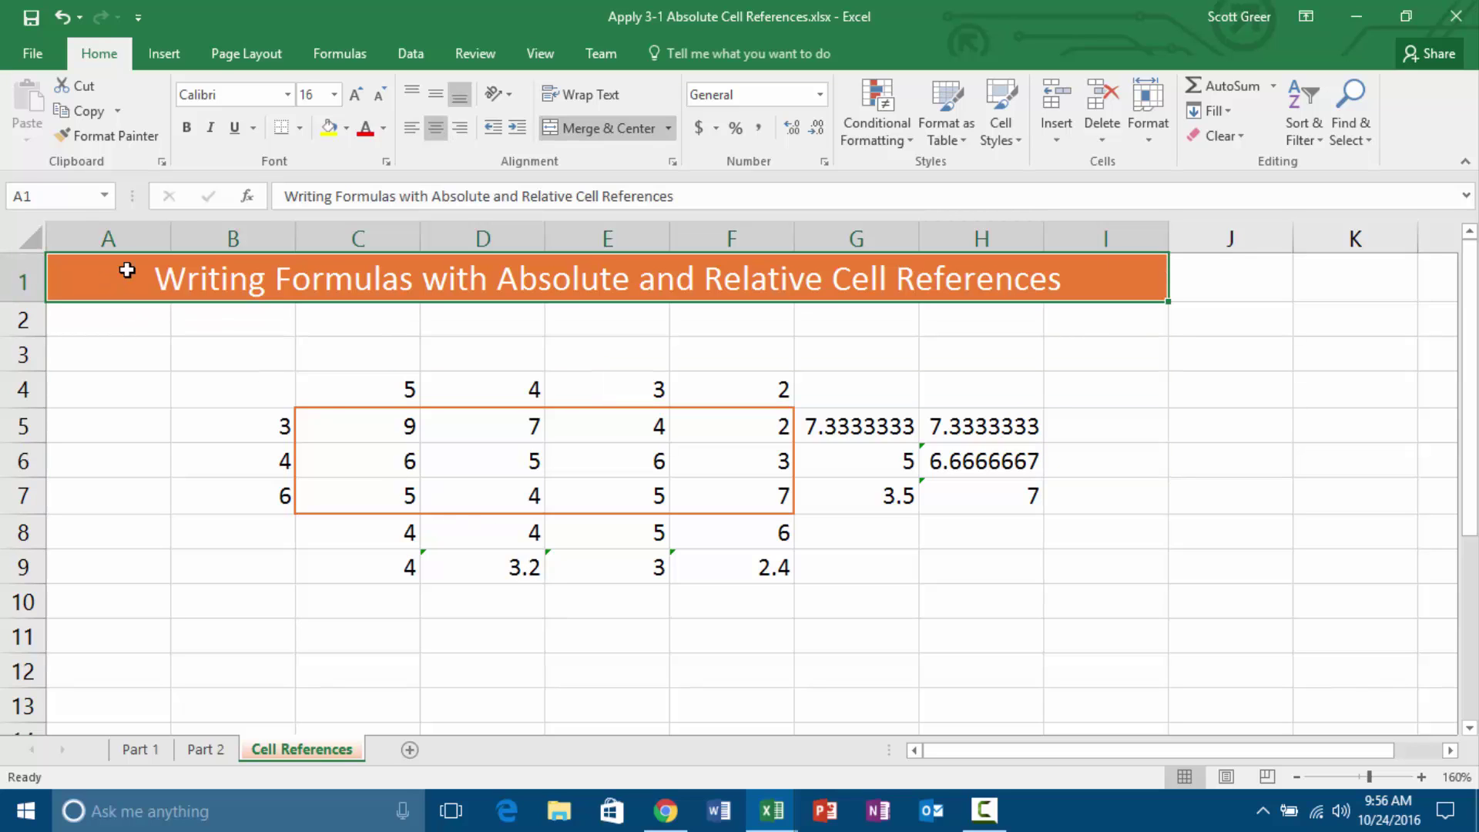
{"action": "left_click", "coordinate": [728, 192]}
{"action": "type", "text": "- Sco"}
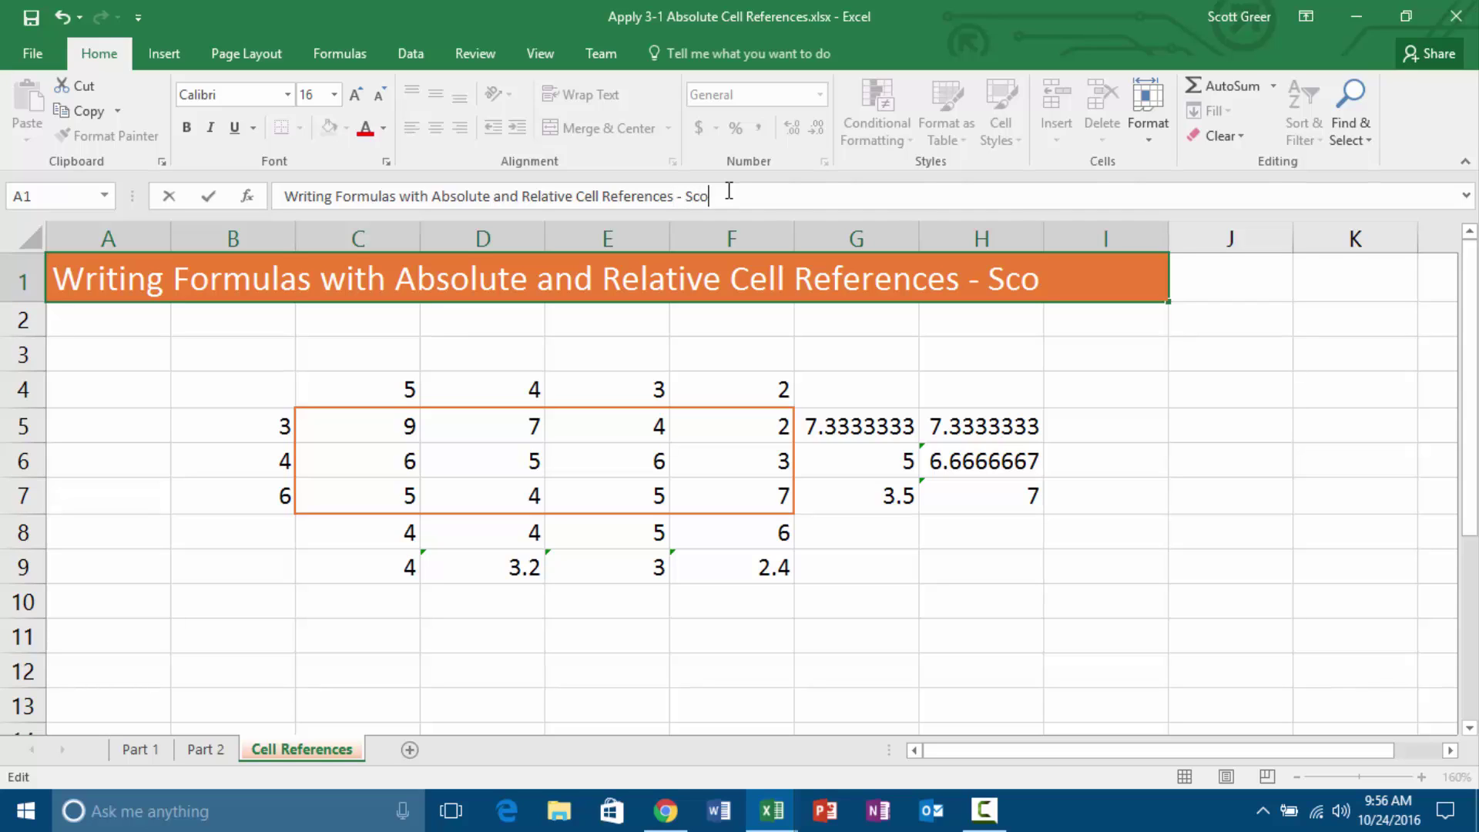
{"action": "type", "text": "tt Greer"}
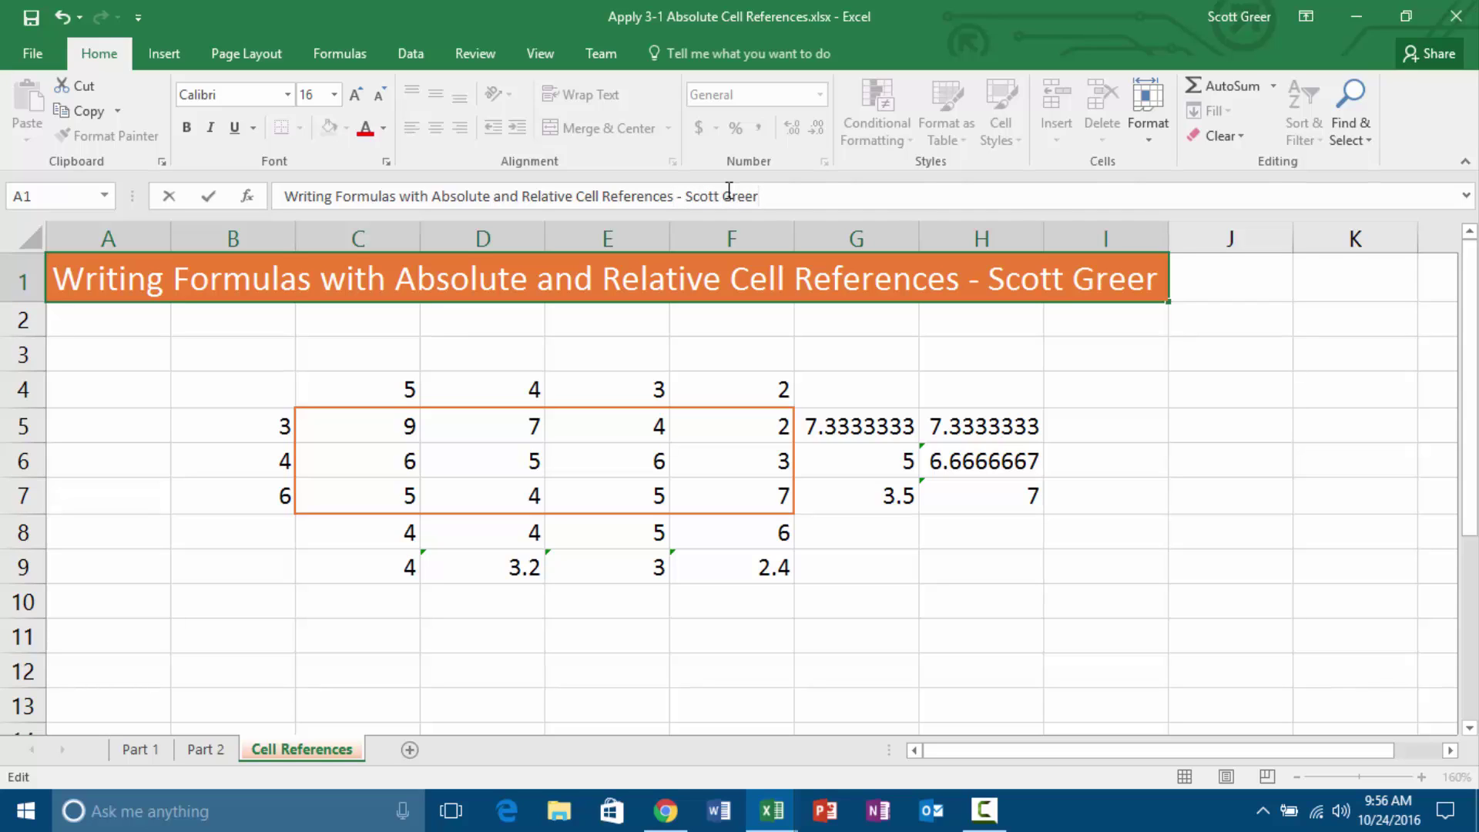
{"action": "key", "text": "Return"}
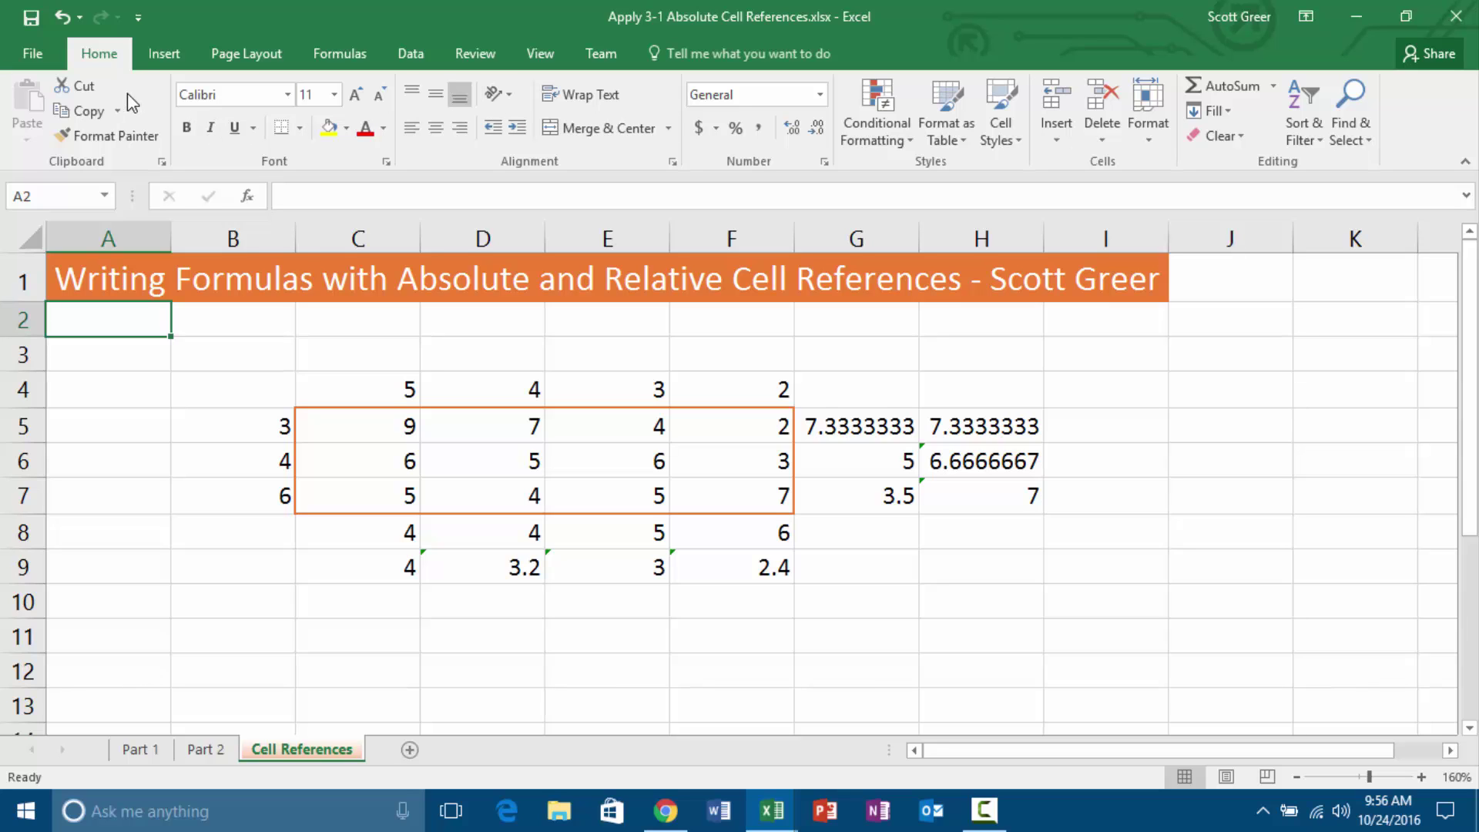
Try to put the author's full name and a hyphen before the workbook's file name for saving a copy.
{"action": "left_click", "coordinate": [33, 55]}
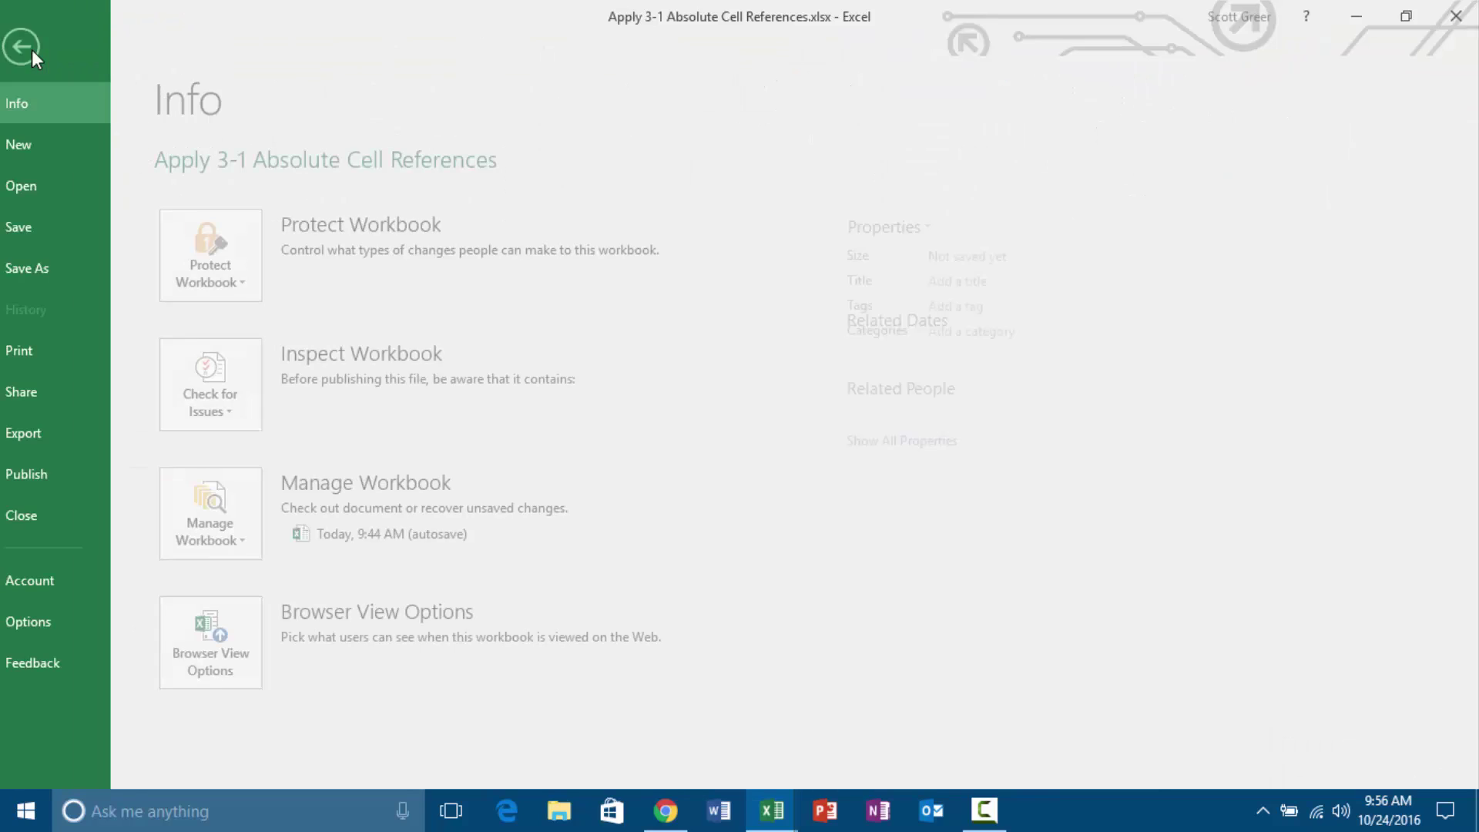
{"action": "left_click", "coordinate": [97, 268]}
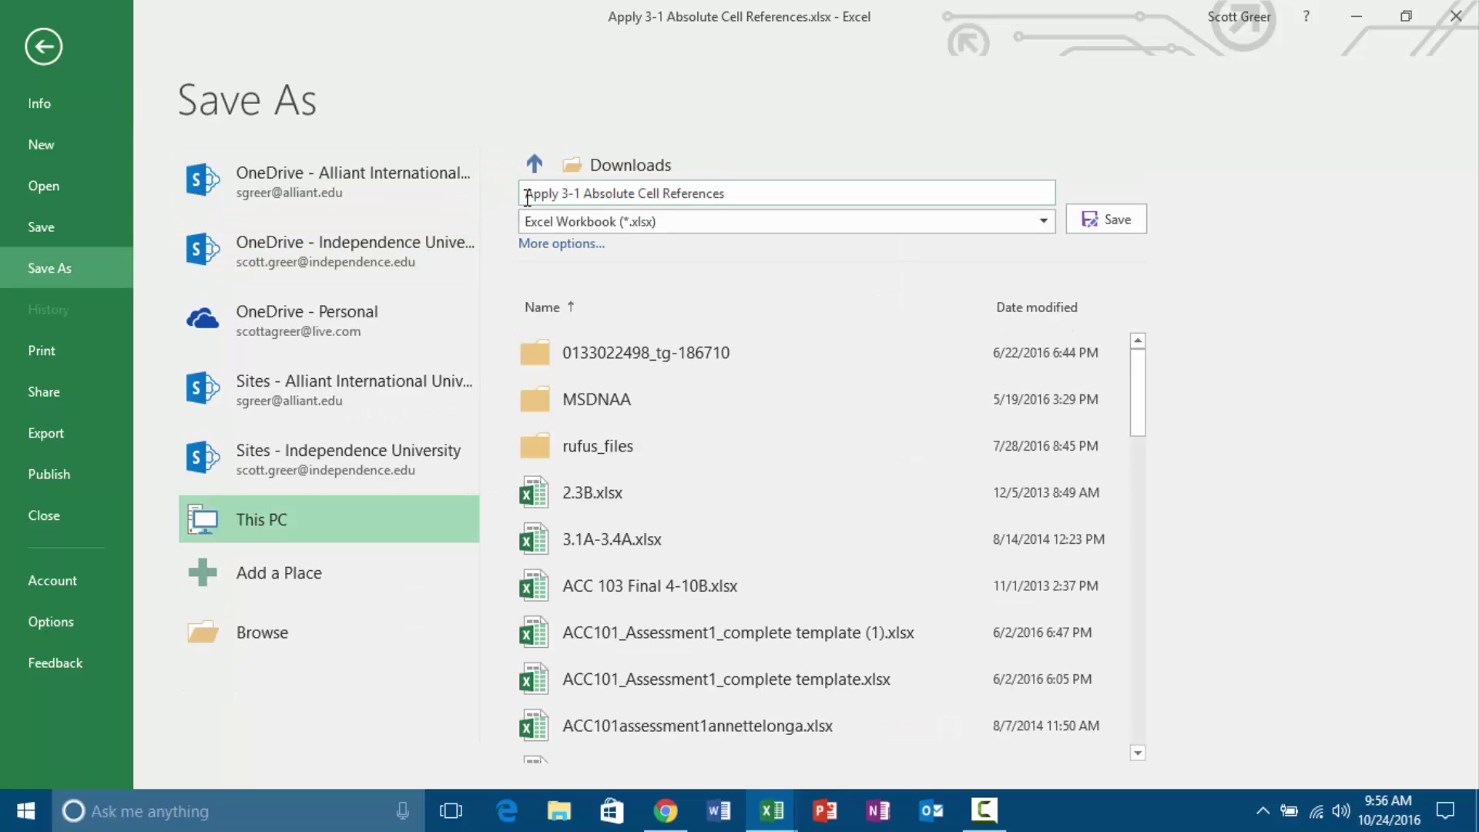
{"action": "left_click", "coordinate": [525, 194]}
{"action": "left_click", "coordinate": [526, 195]}
{"action": "type", "text": "Scott "}
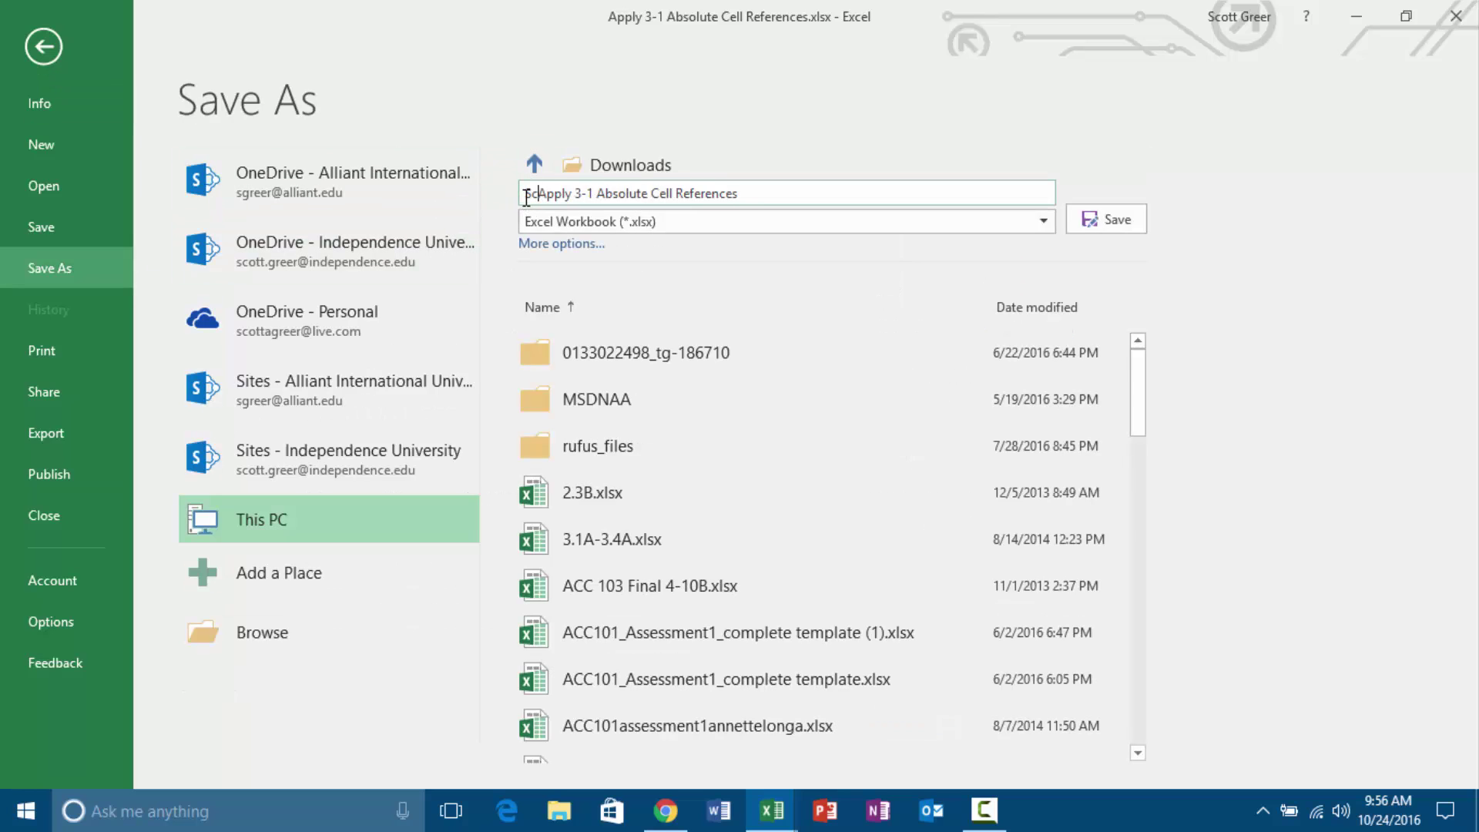
{"action": "type", "text": "Greer -"}
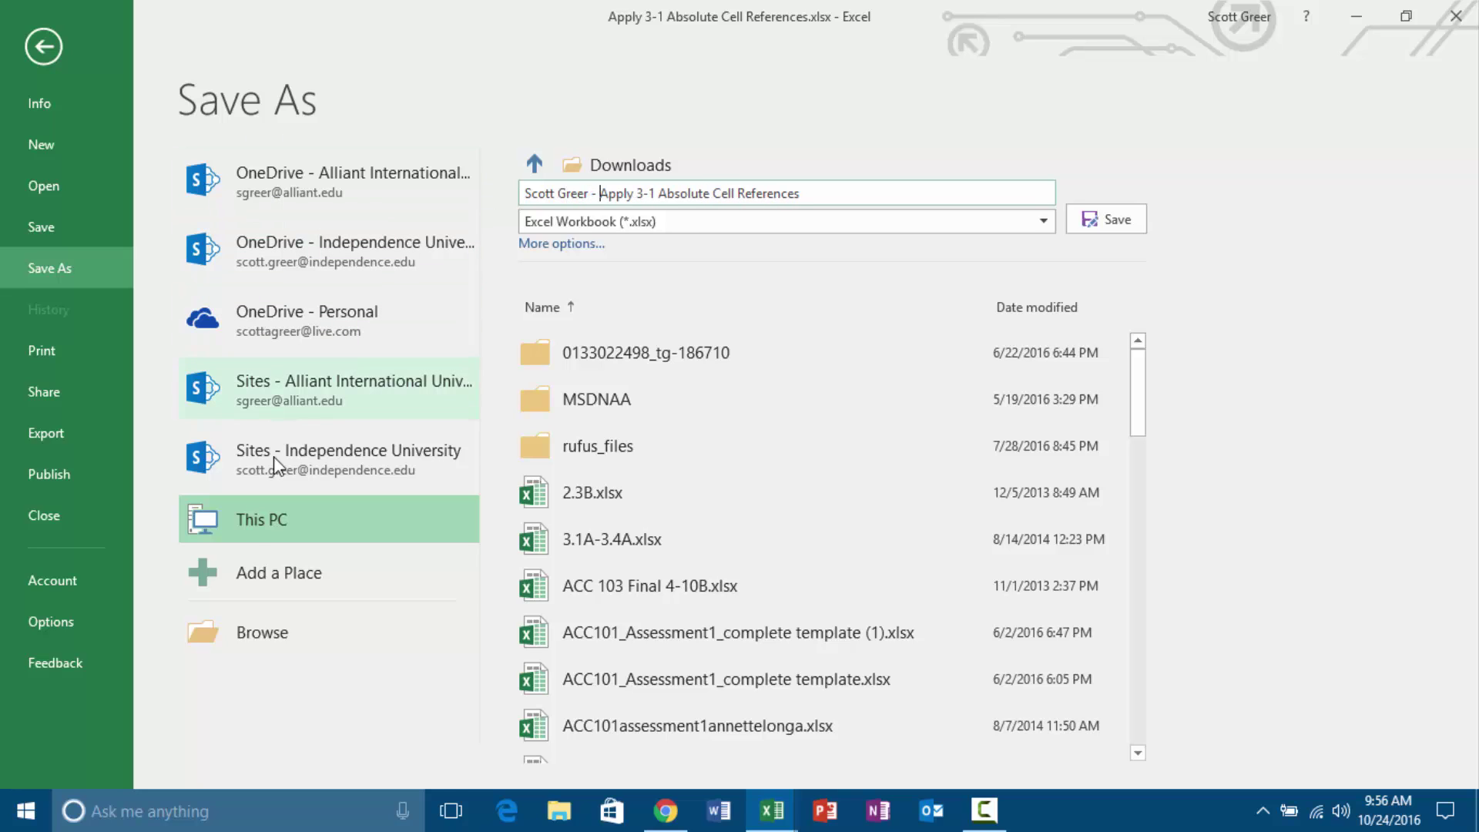
Save the workbook as Apply 3-1 Absolute Cell References.xlsx in the APP104 folder on the Desktop.
{"action": "key", "text": "F12"}
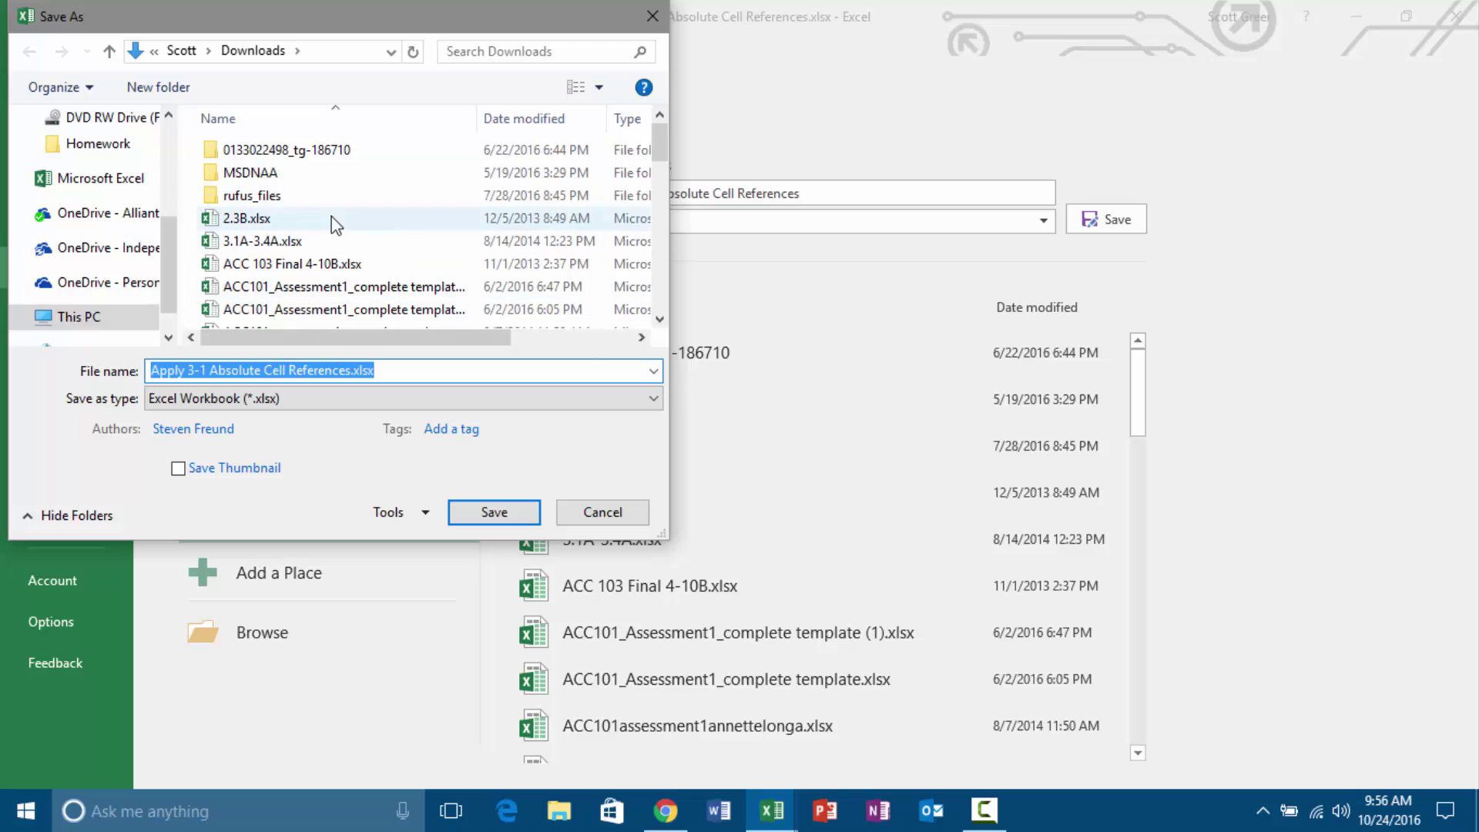
{"action": "scroll", "coordinate": [100, 185], "scroll_direction": "up", "scroll_amount": 3}
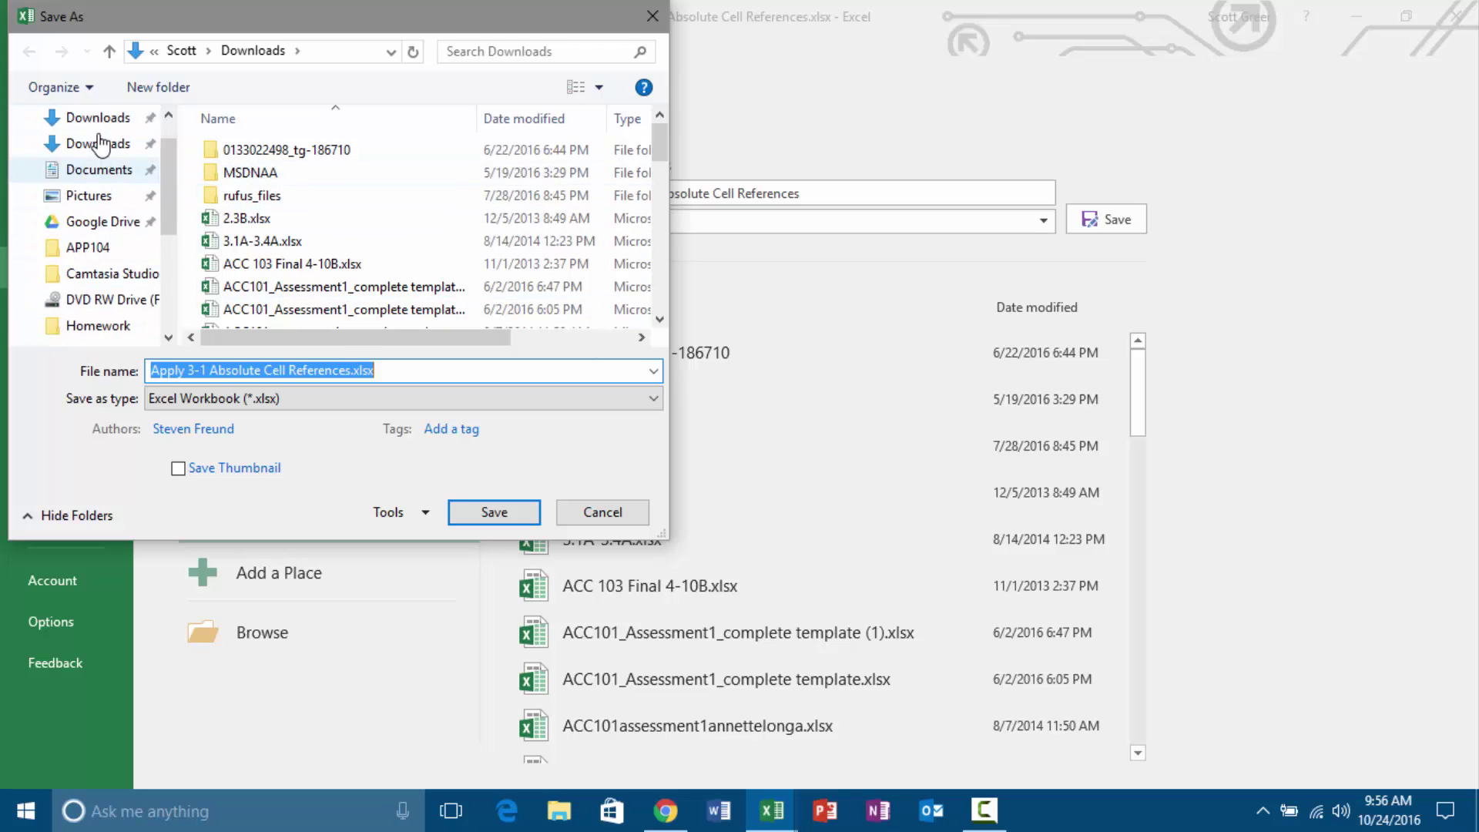
{"action": "left_click", "coordinate": [101, 163]}
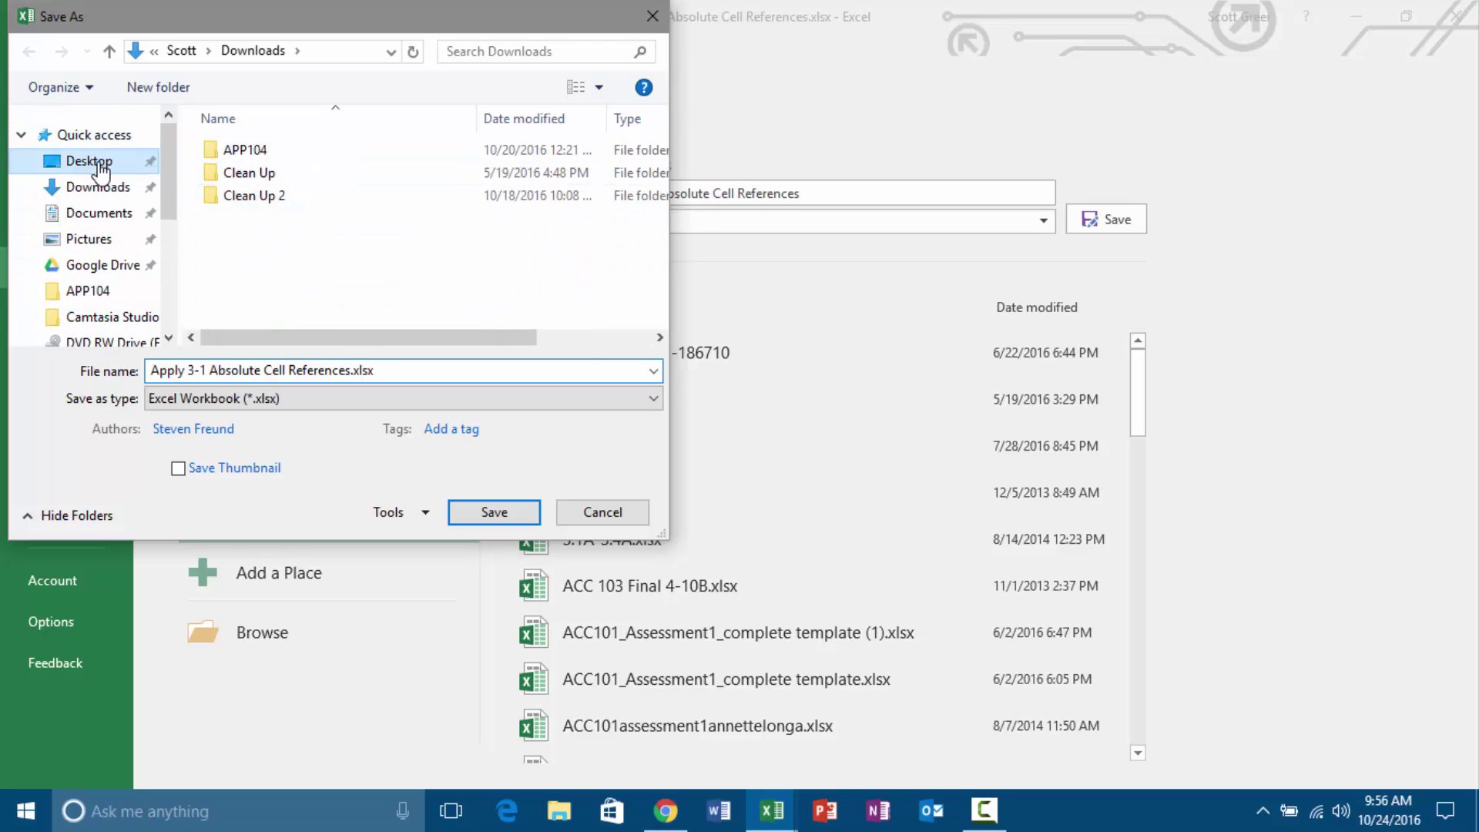
{"action": "double_click", "coordinate": [245, 149]}
{"action": "left_click", "coordinate": [497, 513]}
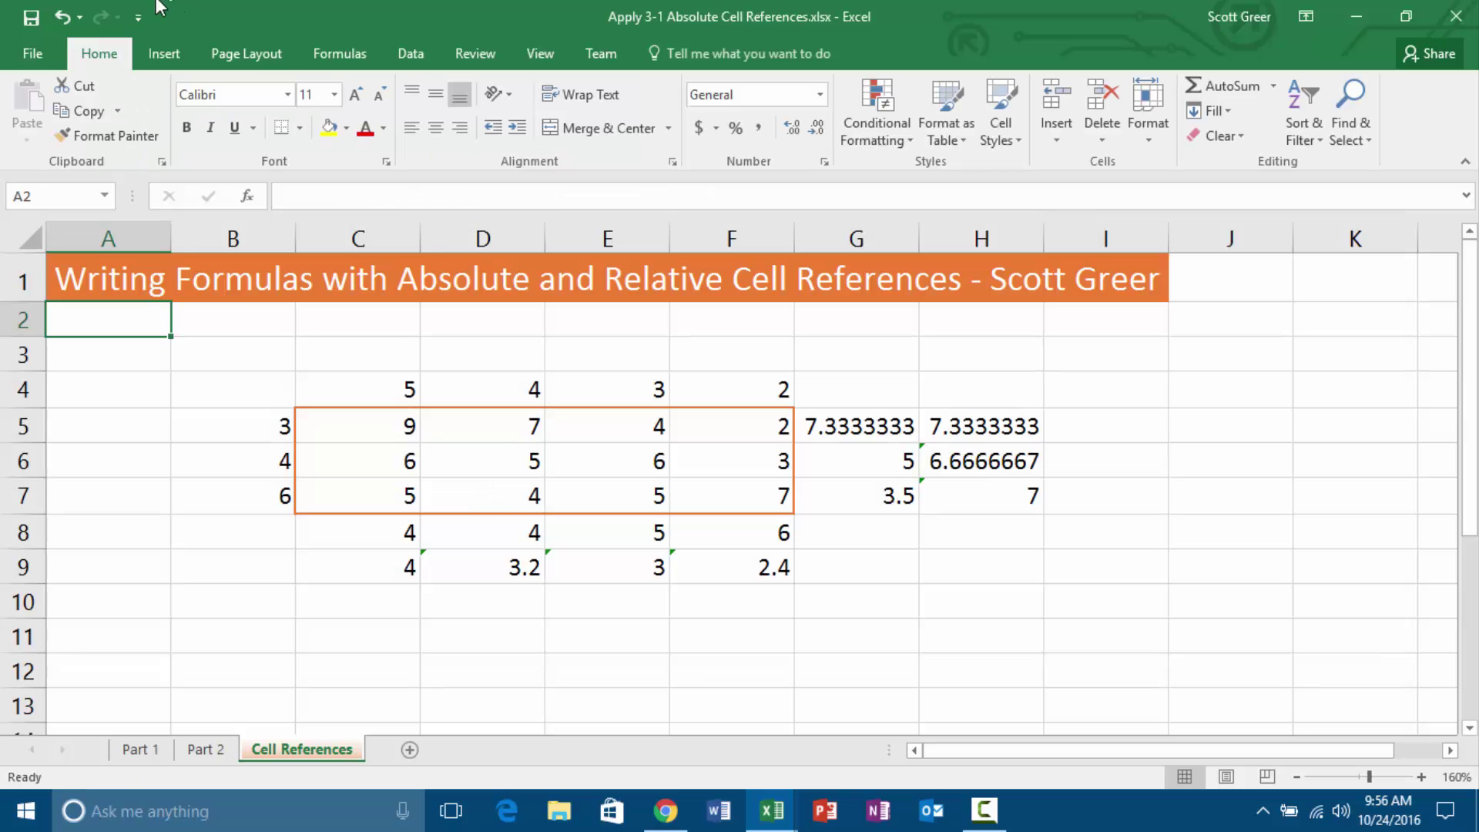
Save a copy of the workbook in Desktop > APP104 with the author's full name and a hyphen before the existing file name.
{"action": "left_click", "coordinate": [34, 54]}
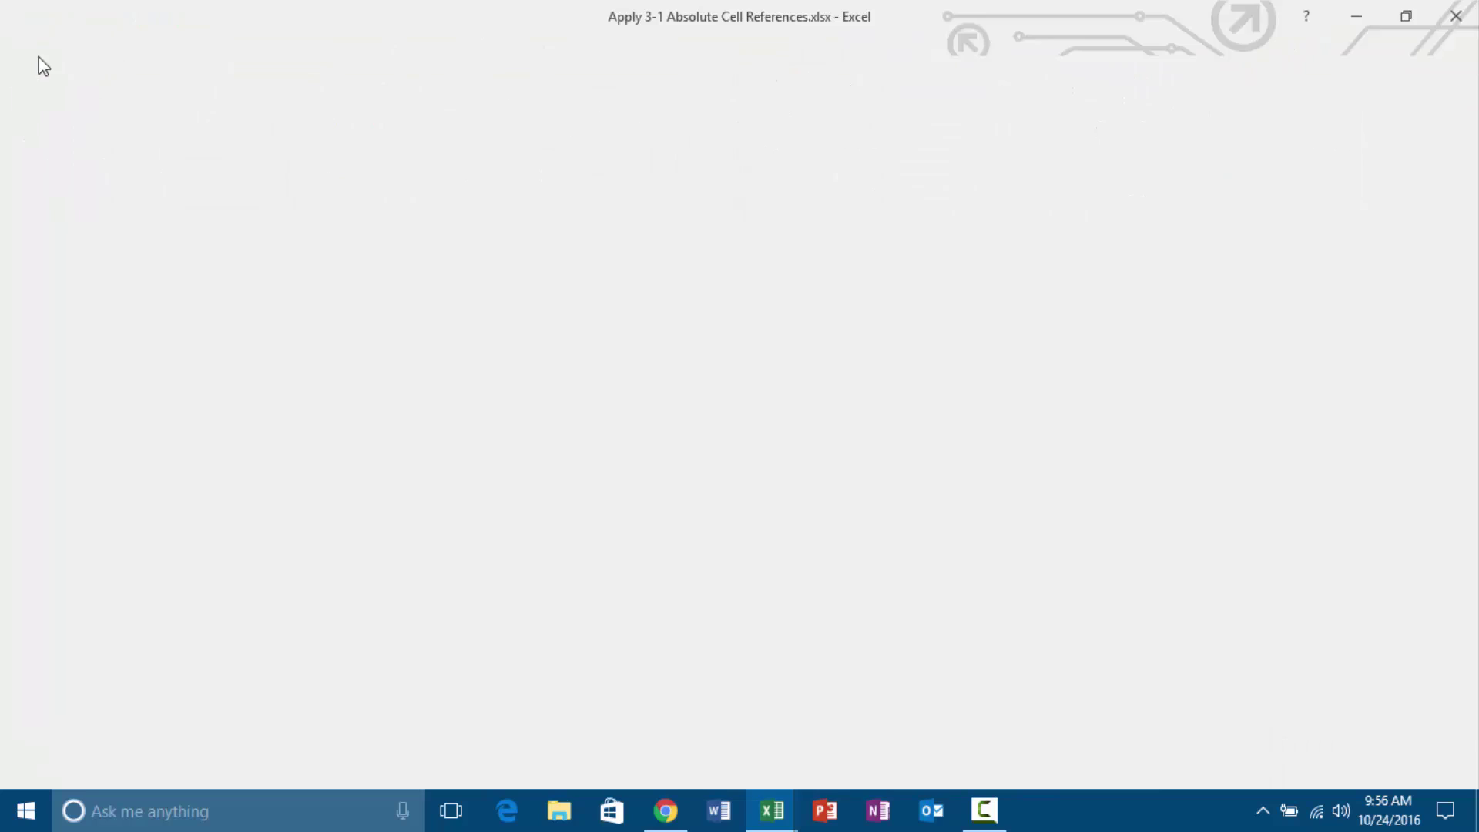
{"action": "left_click", "coordinate": [62, 265]}
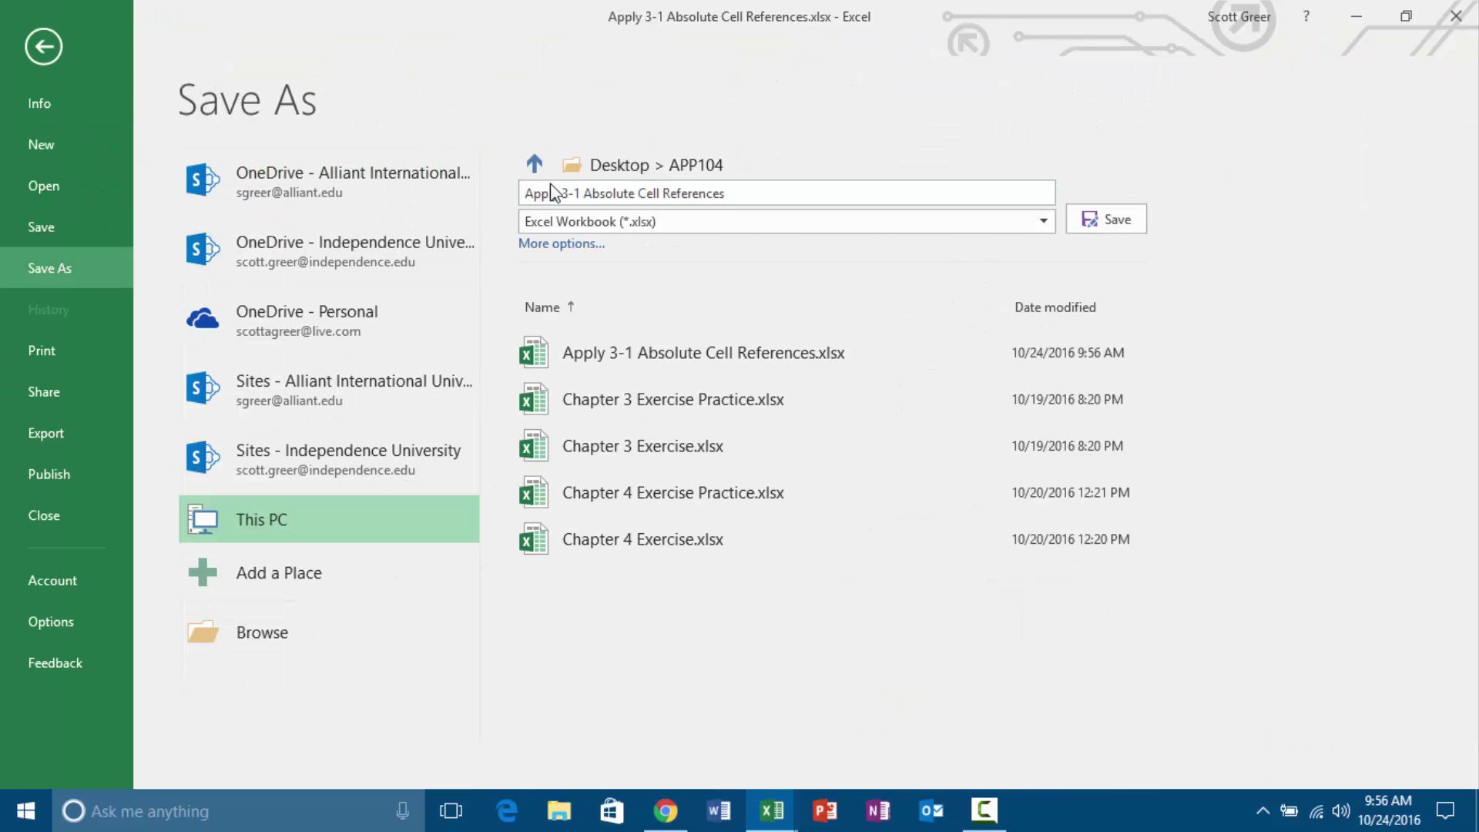
{"action": "left_click", "coordinate": [524, 190]}
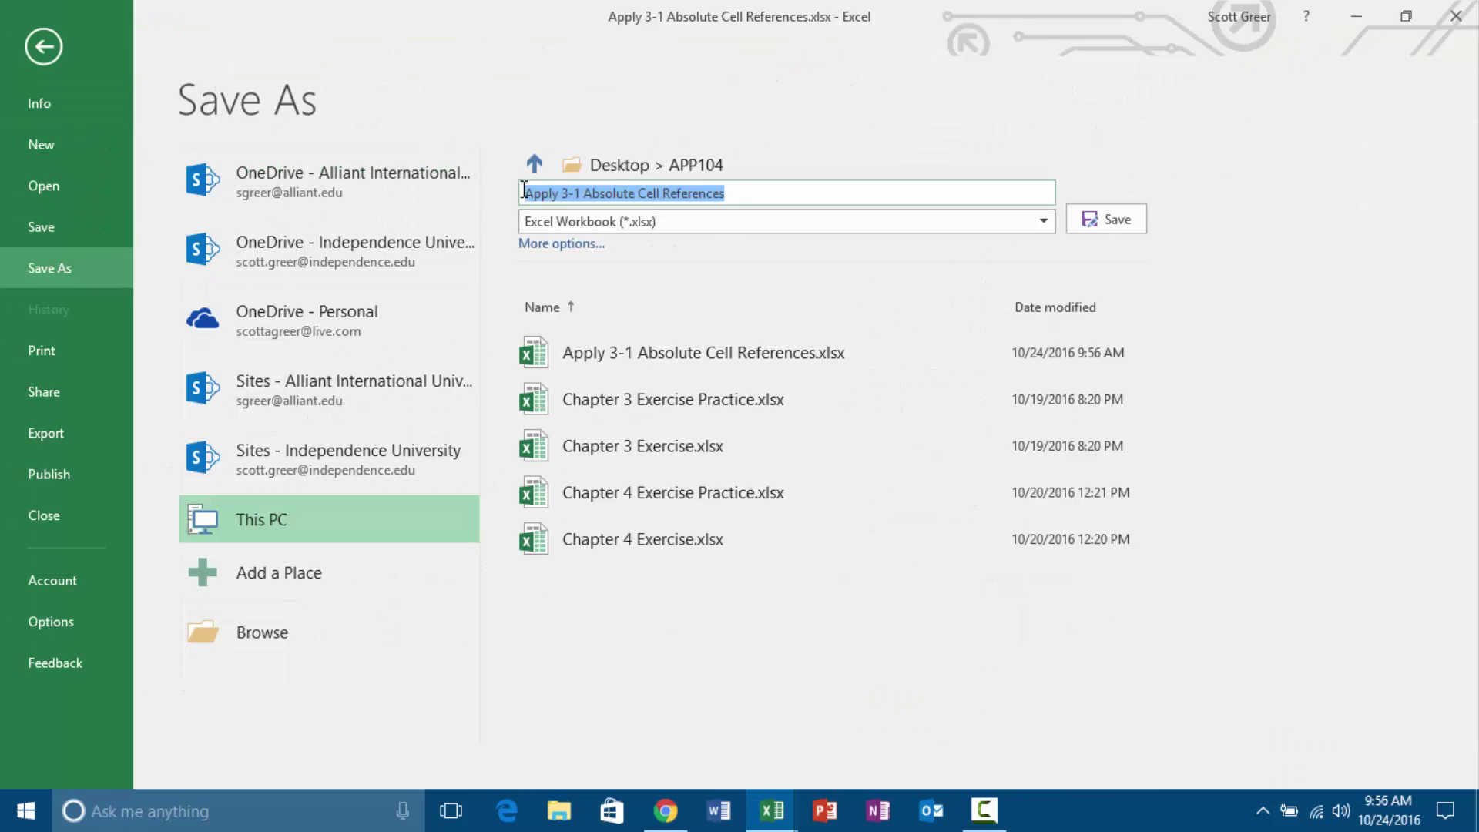
{"action": "left_click", "coordinate": [523, 189]}
{"action": "type", "text": "Scott Greer 0-"}
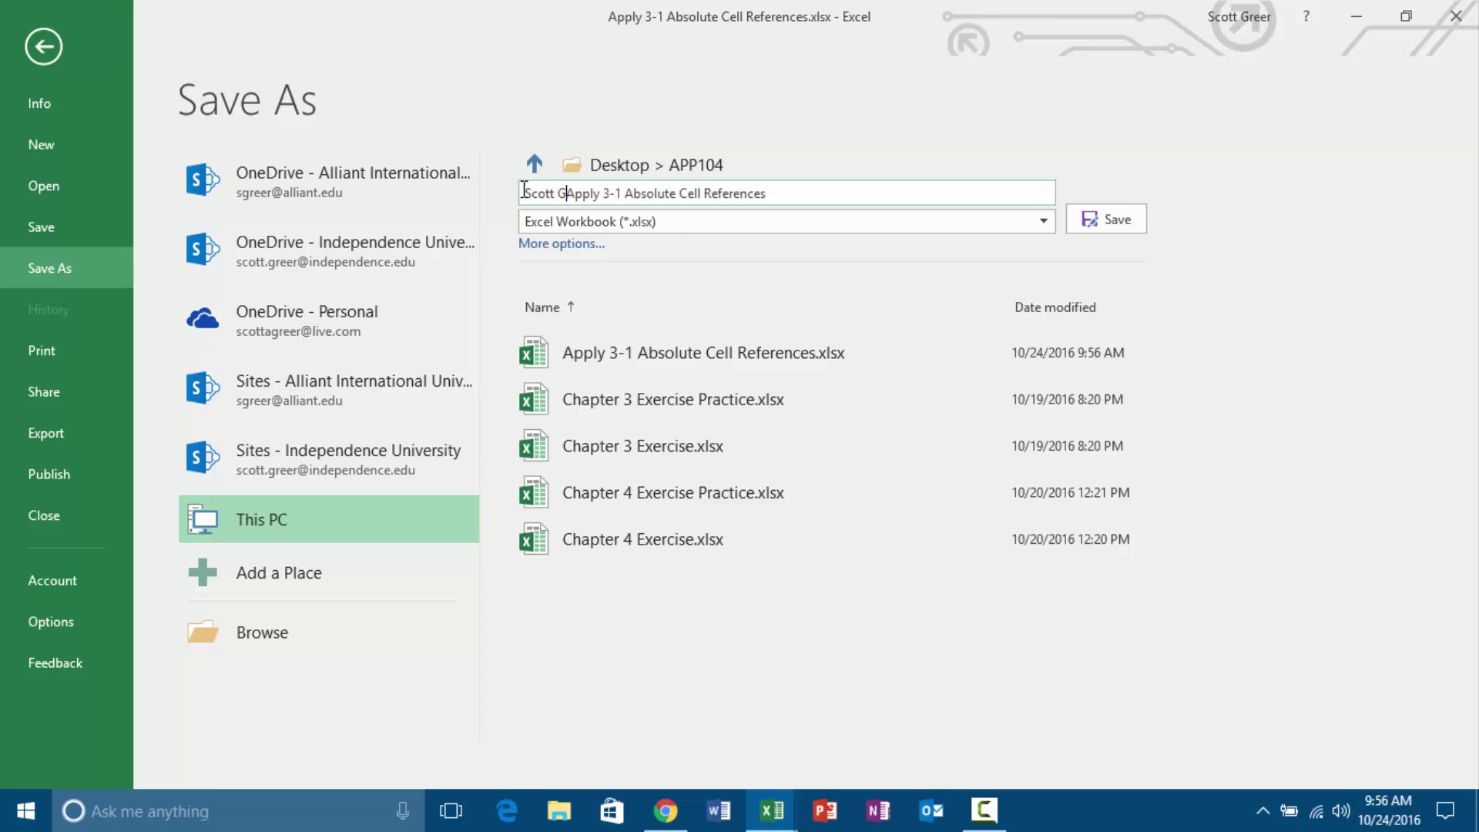
{"action": "key", "text": "BackSpace"}
{"action": "key", "text": "BackSpace"}
{"action": "key", "text": "BackSpace"}
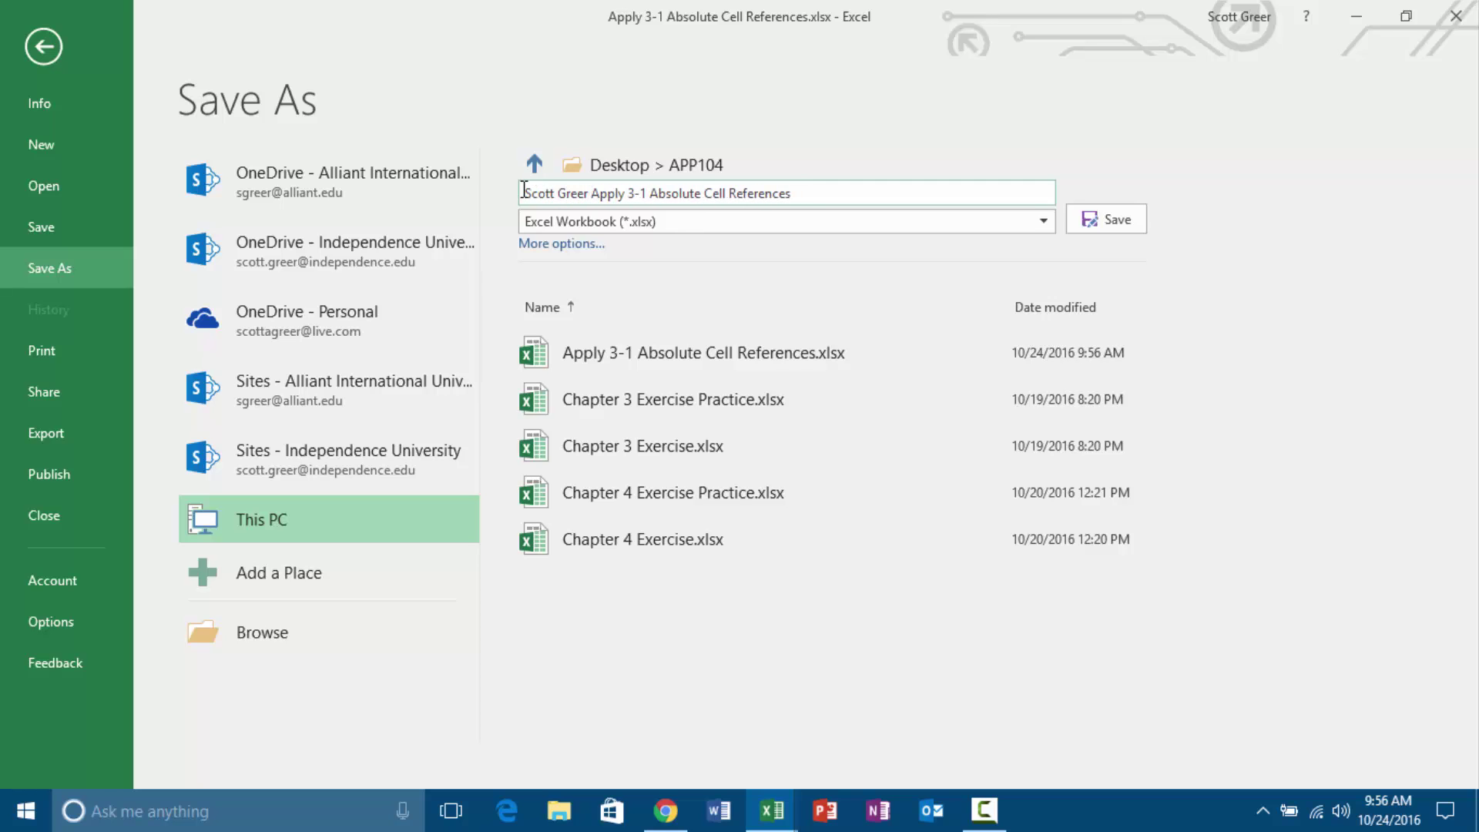
{"action": "type", "text": "-"}
{"action": "key", "text": "Return"}
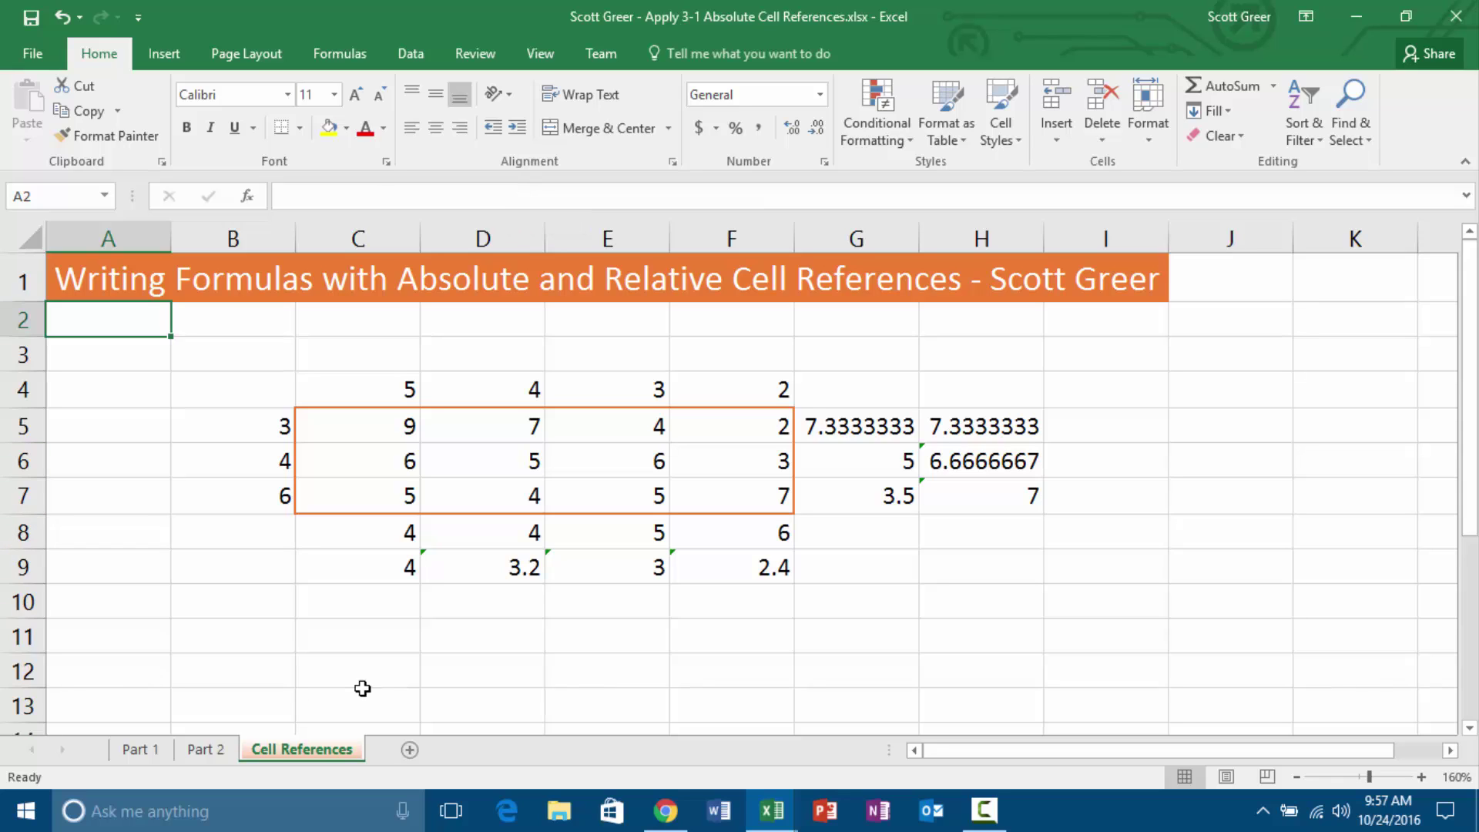
Change the divisor in H5's formula to the mixed reference B$5 and fill the formula down through H7.
{"action": "left_click", "coordinate": [358, 563]}
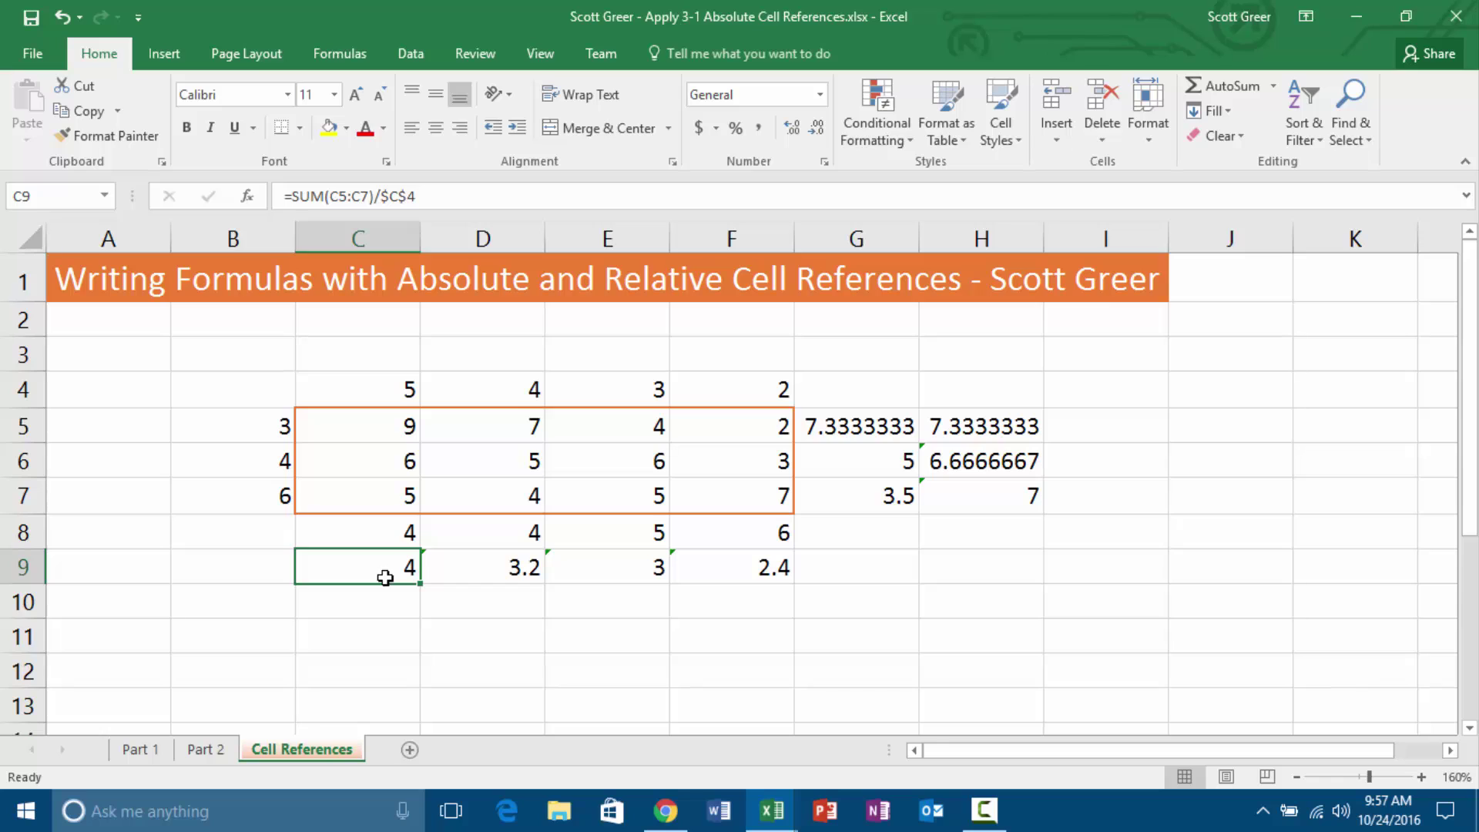
{"action": "left_click", "coordinate": [988, 428]}
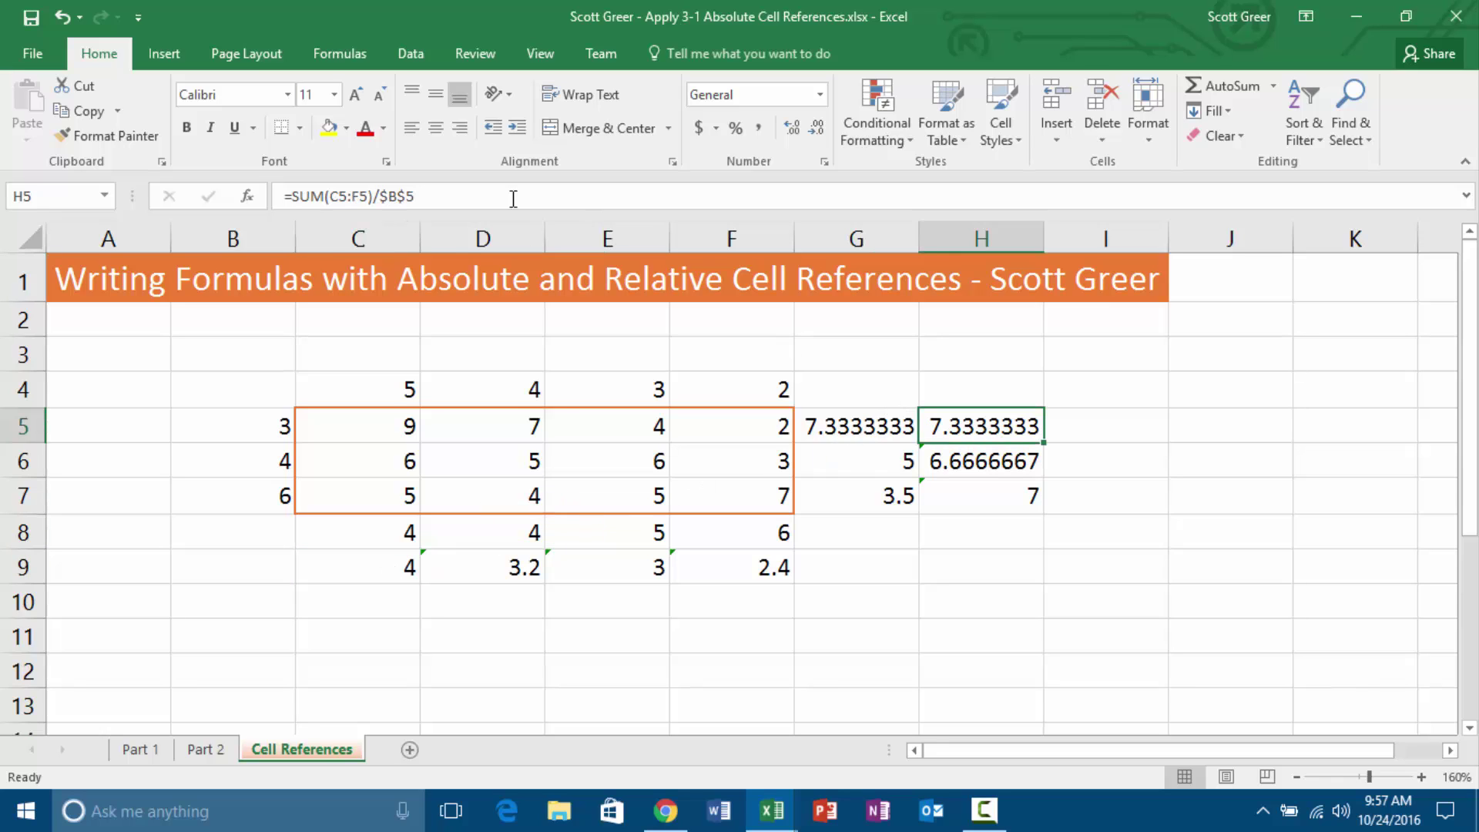
{"action": "left_click", "coordinate": [412, 198]}
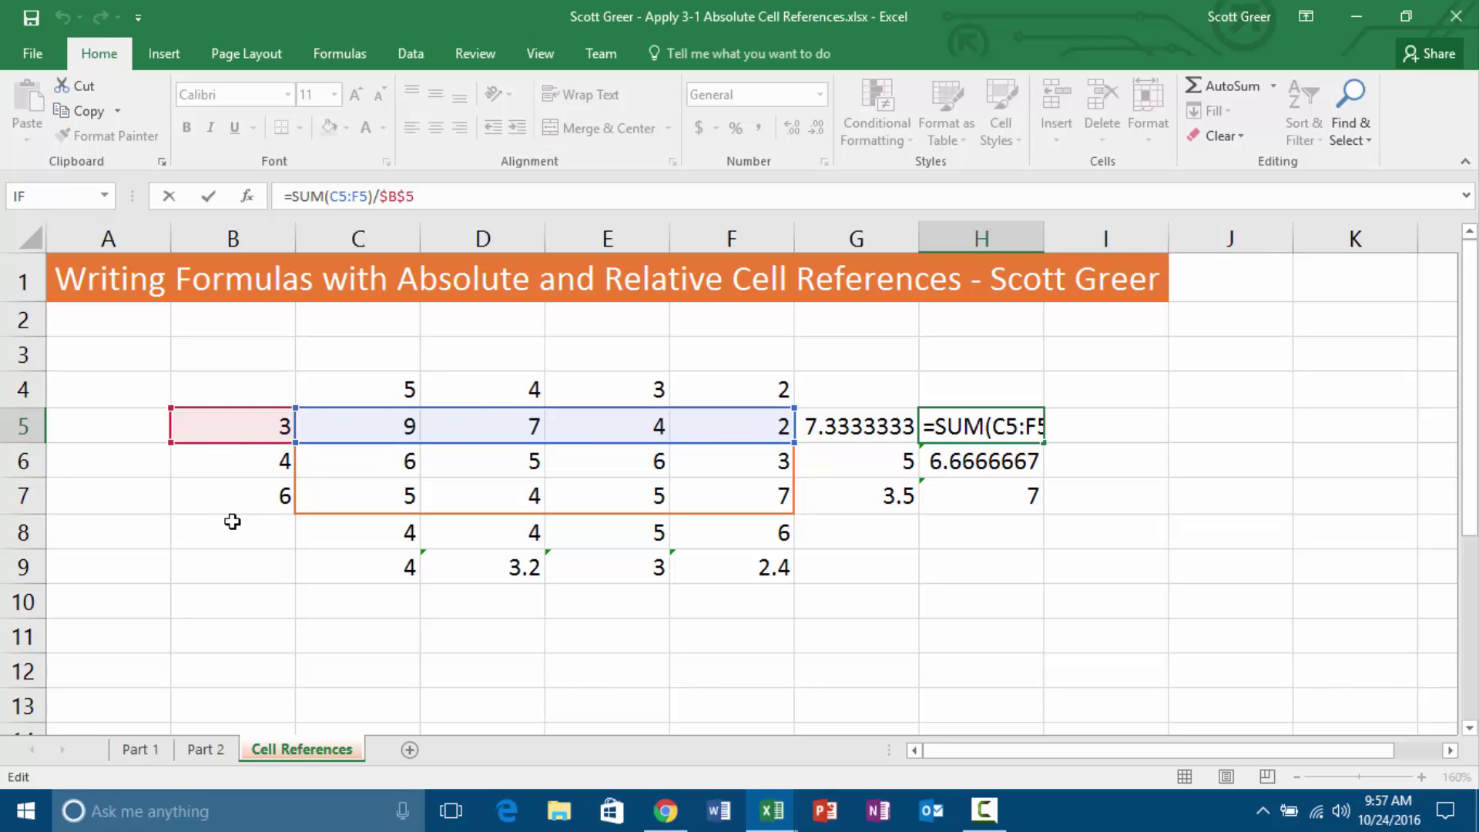
{"action": "left_click", "coordinate": [396, 195]}
{"action": "left_click", "coordinate": [423, 195]}
{"action": "key", "text": "BackSpace"}
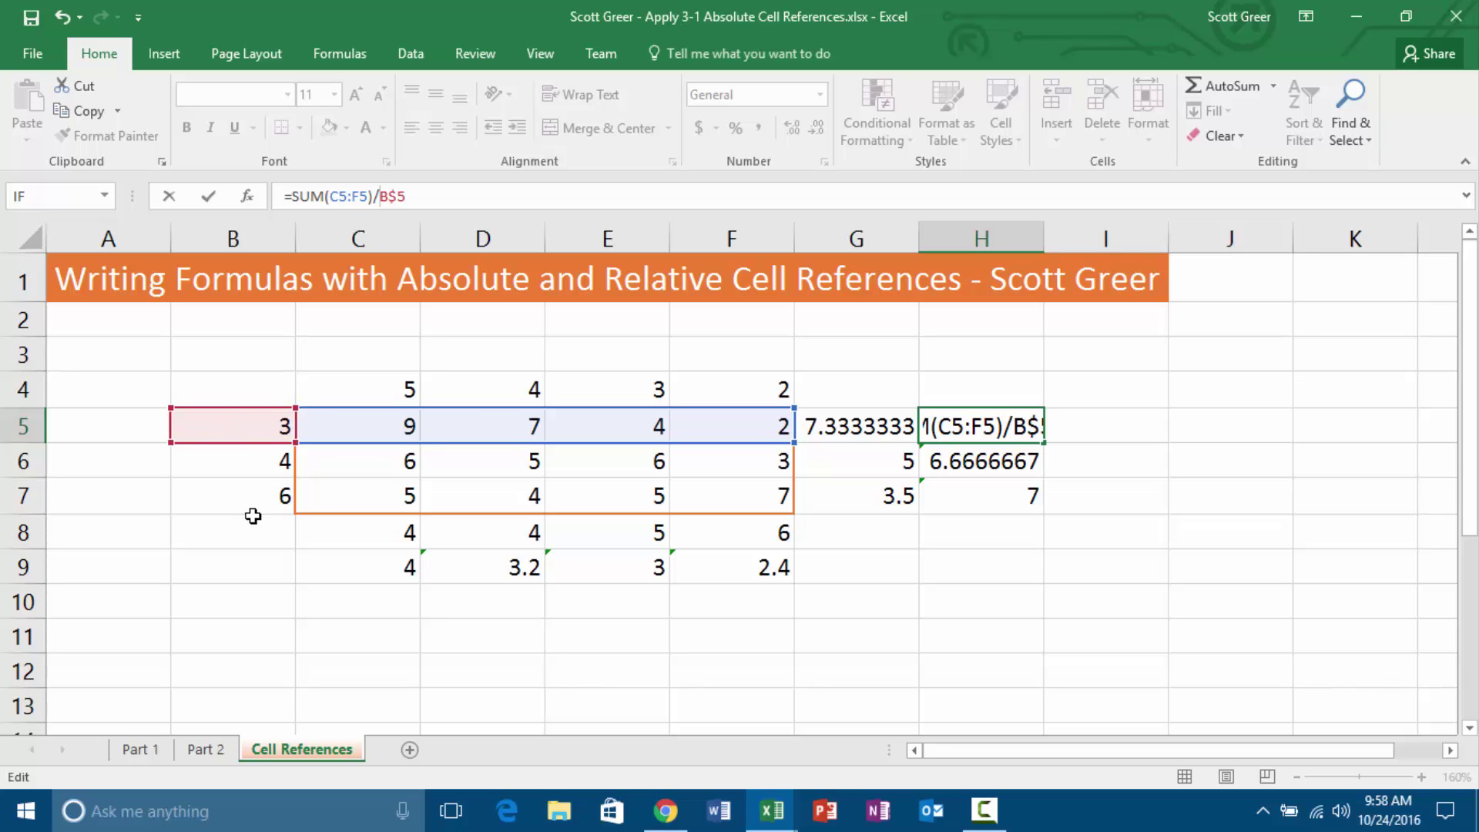
{"action": "type", "text": "$"}
{"action": "key", "text": "Return"}
{"action": "key", "text": "Up"}
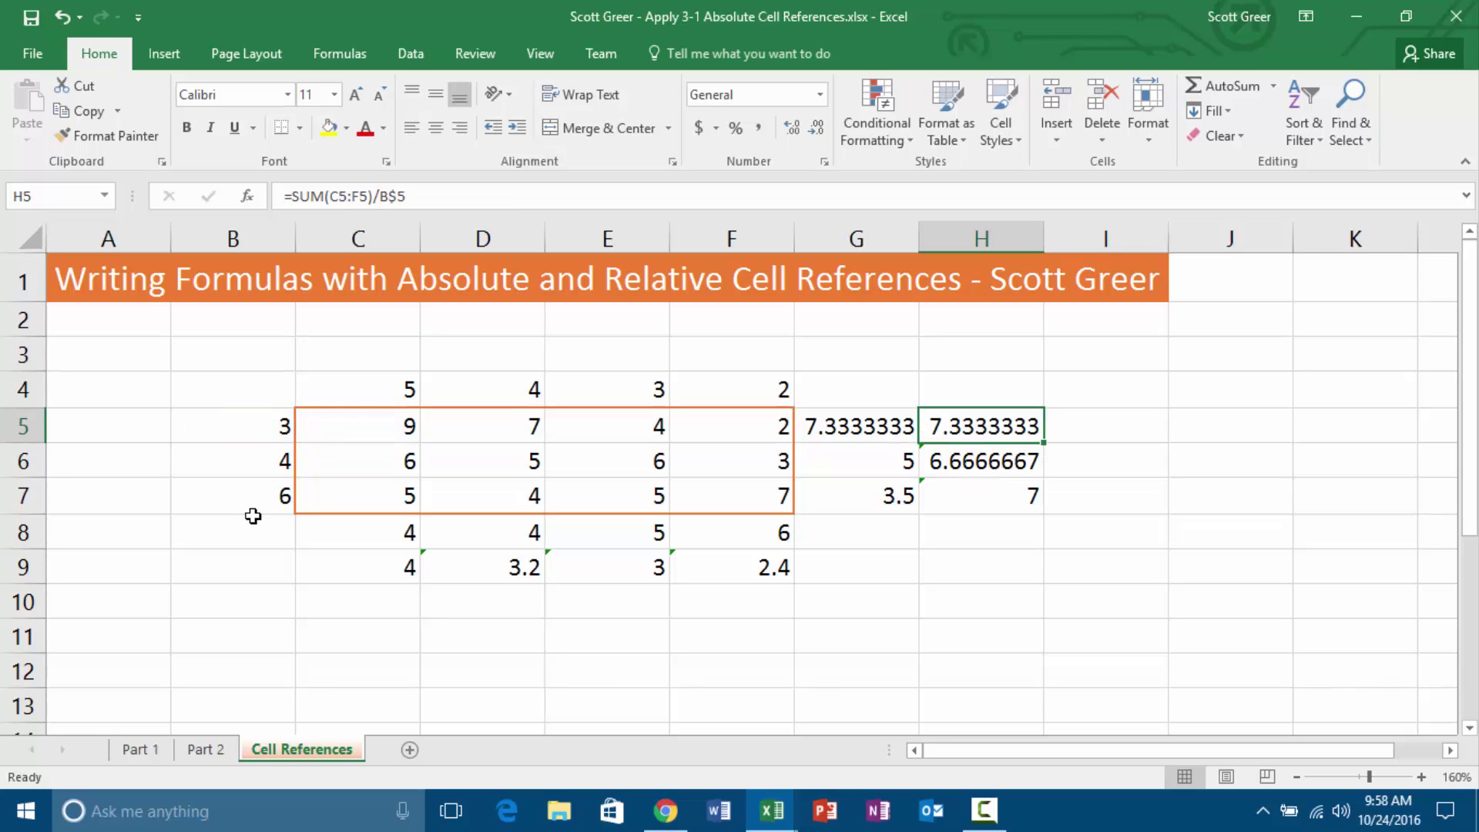
{"action": "left_click_drag", "start_coordinate": [1041, 443], "coordinate": [1032, 510]}
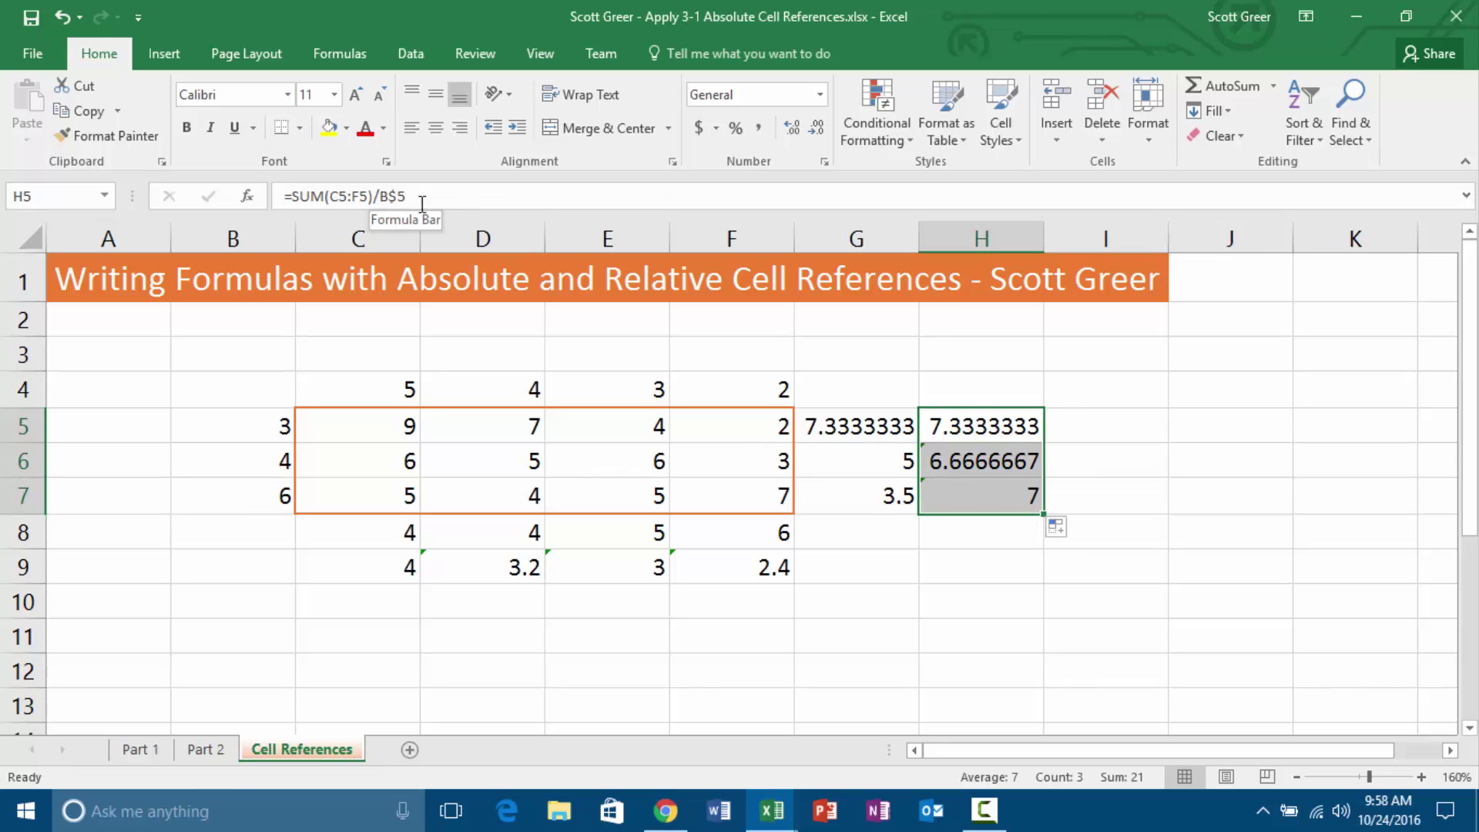
Restore the absolute reference $B$5 in H5's formula and fill it down through H7.
{"action": "left_click", "coordinate": [997, 420]}
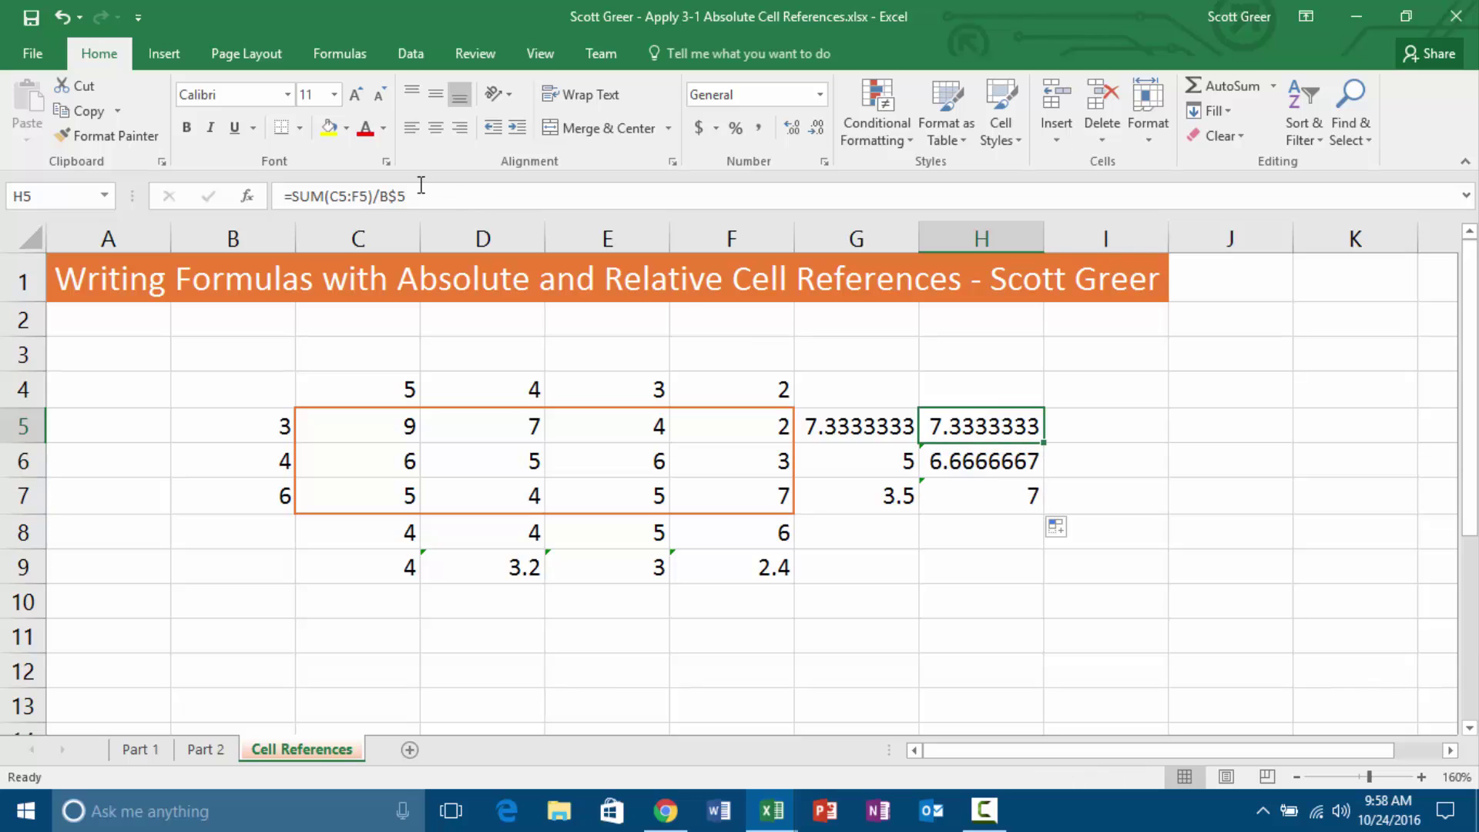
{"action": "left_click", "coordinate": [380, 196]}
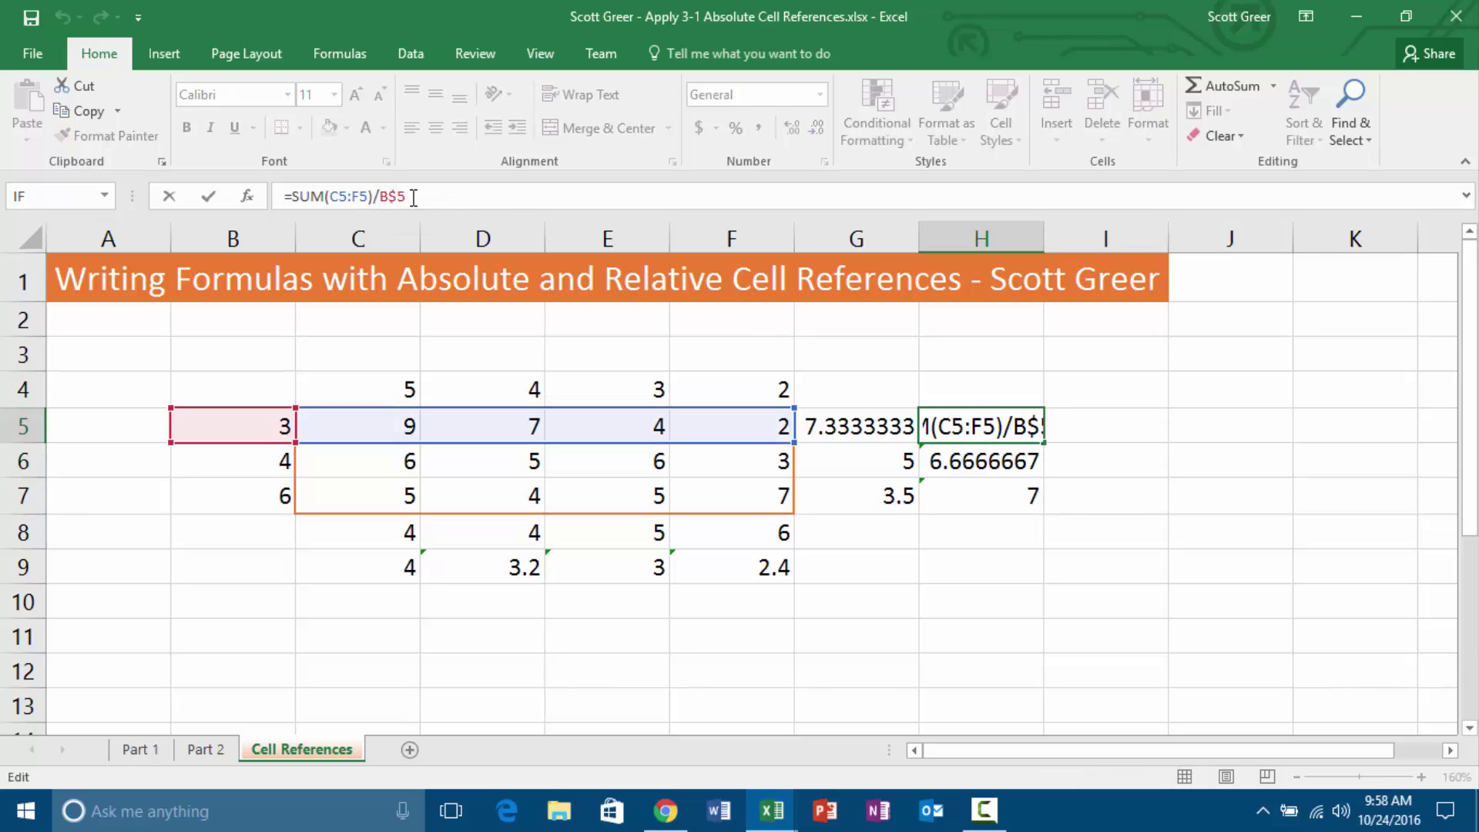
{"action": "type", "text": "$"}
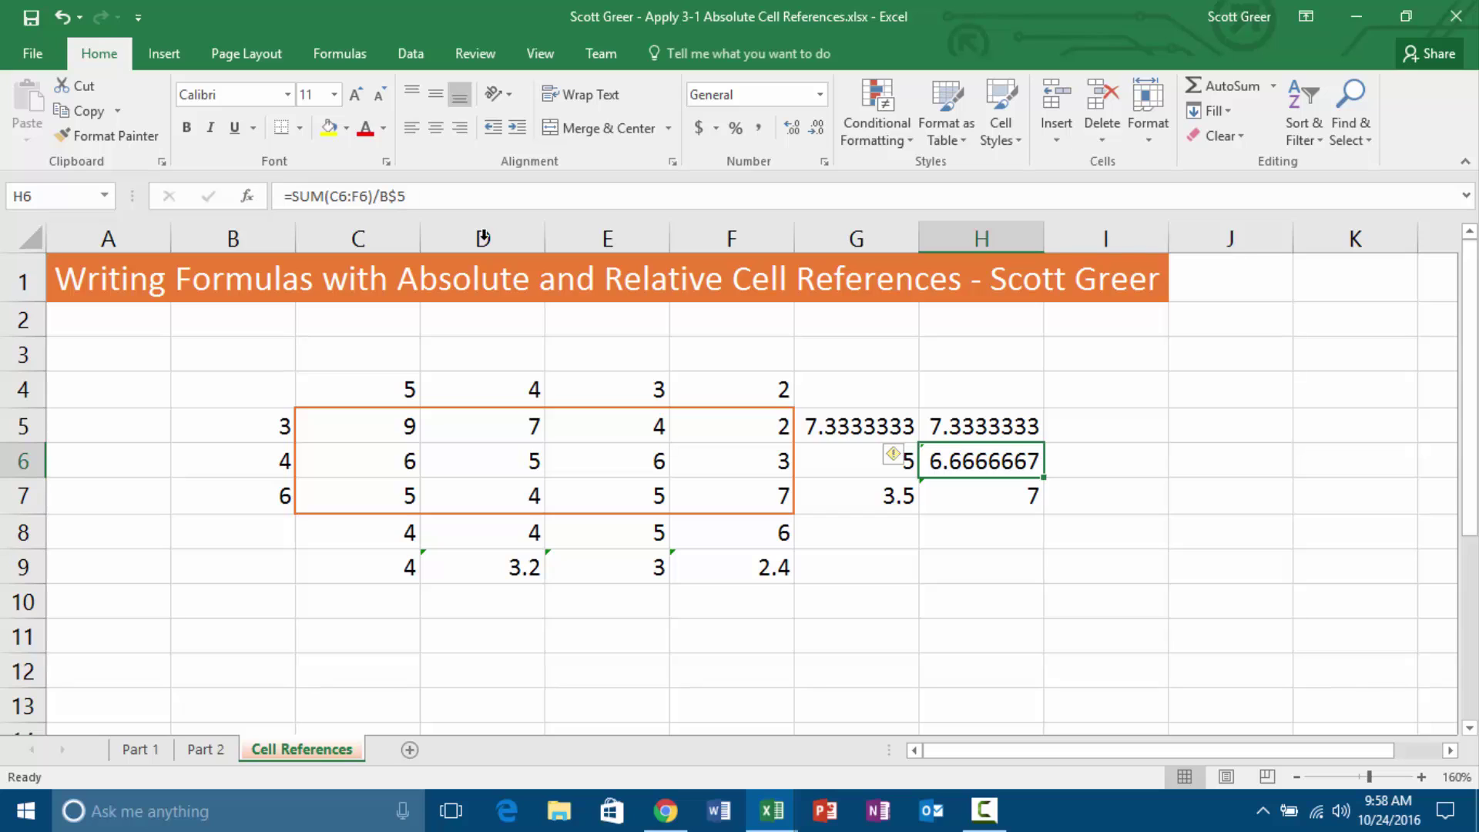
{"action": "left_click", "coordinate": [968, 436]}
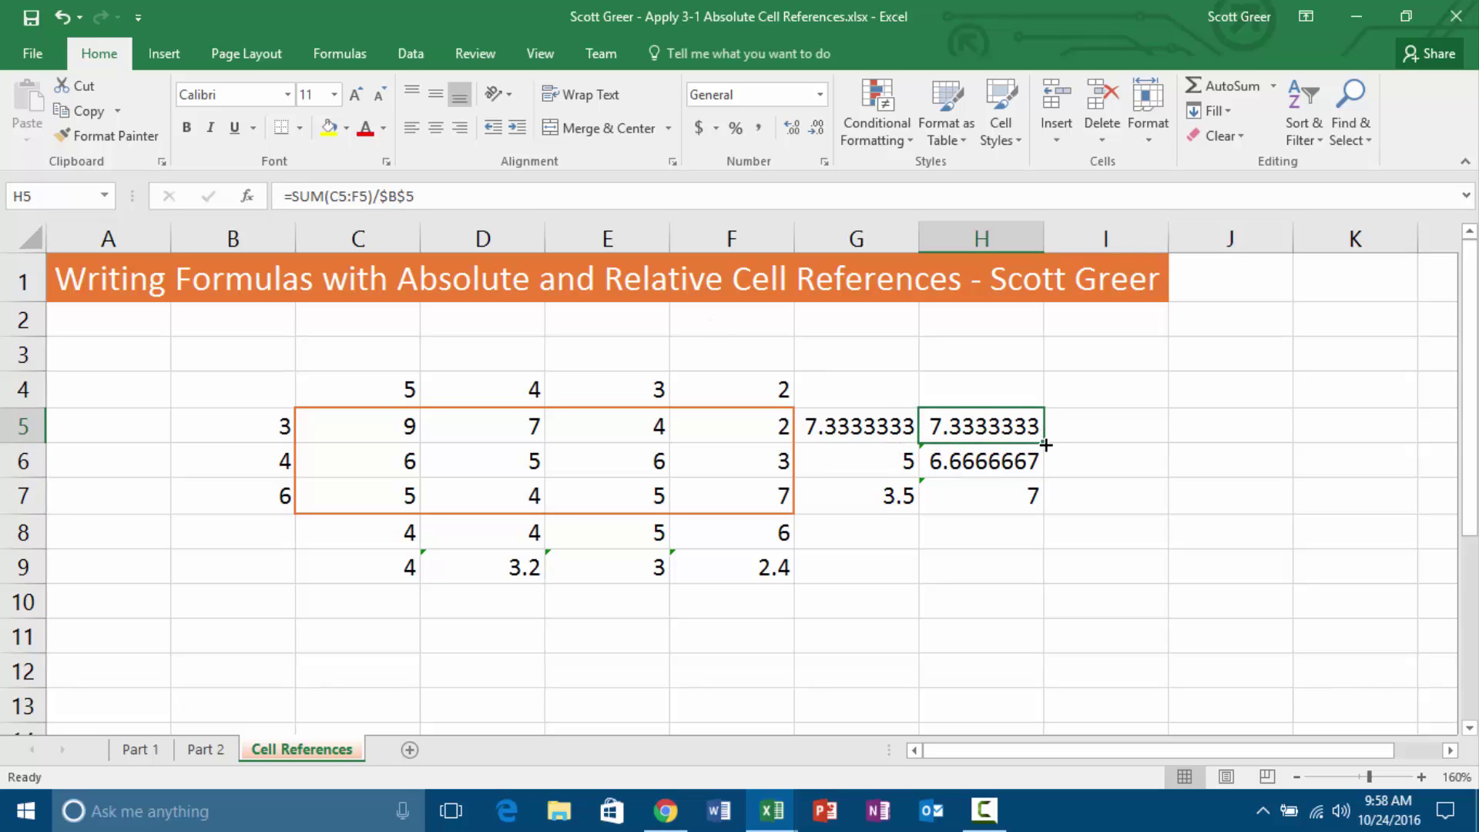
{"action": "left_click_drag", "start_coordinate": [1041, 441], "coordinate": [1044, 512]}
{"action": "left_click", "coordinate": [1096, 464]}
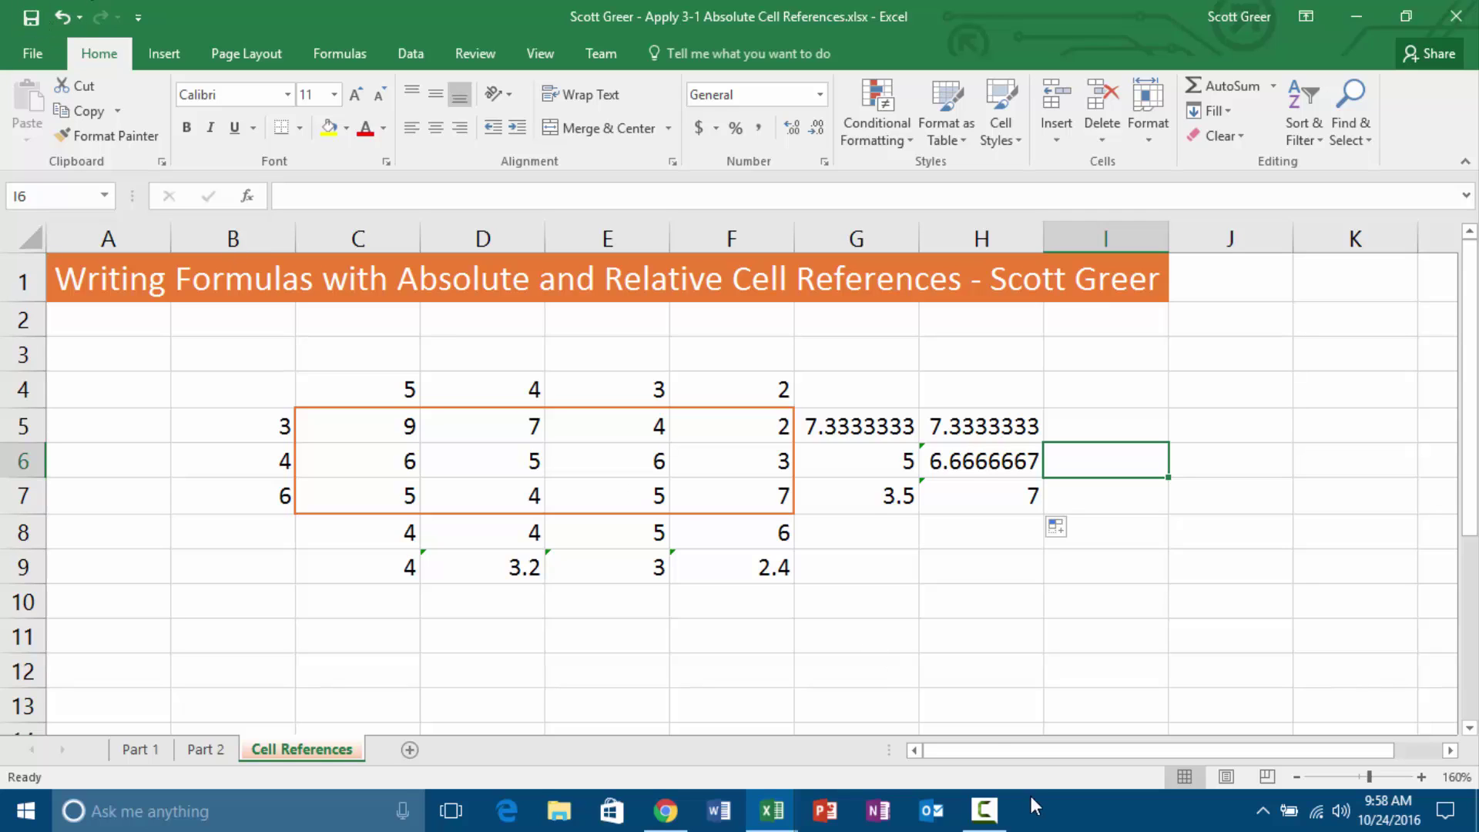
{"action": "left_click", "coordinate": [983, 810]}
{"action": "left_click", "coordinate": [1369, 706]}
Switch to the EX 3-1 assignment page in Chrome, download Extend 3-1 Fill and IF.xlsx, and open it for editing.
{"action": "left_click", "coordinate": [662, 812]}
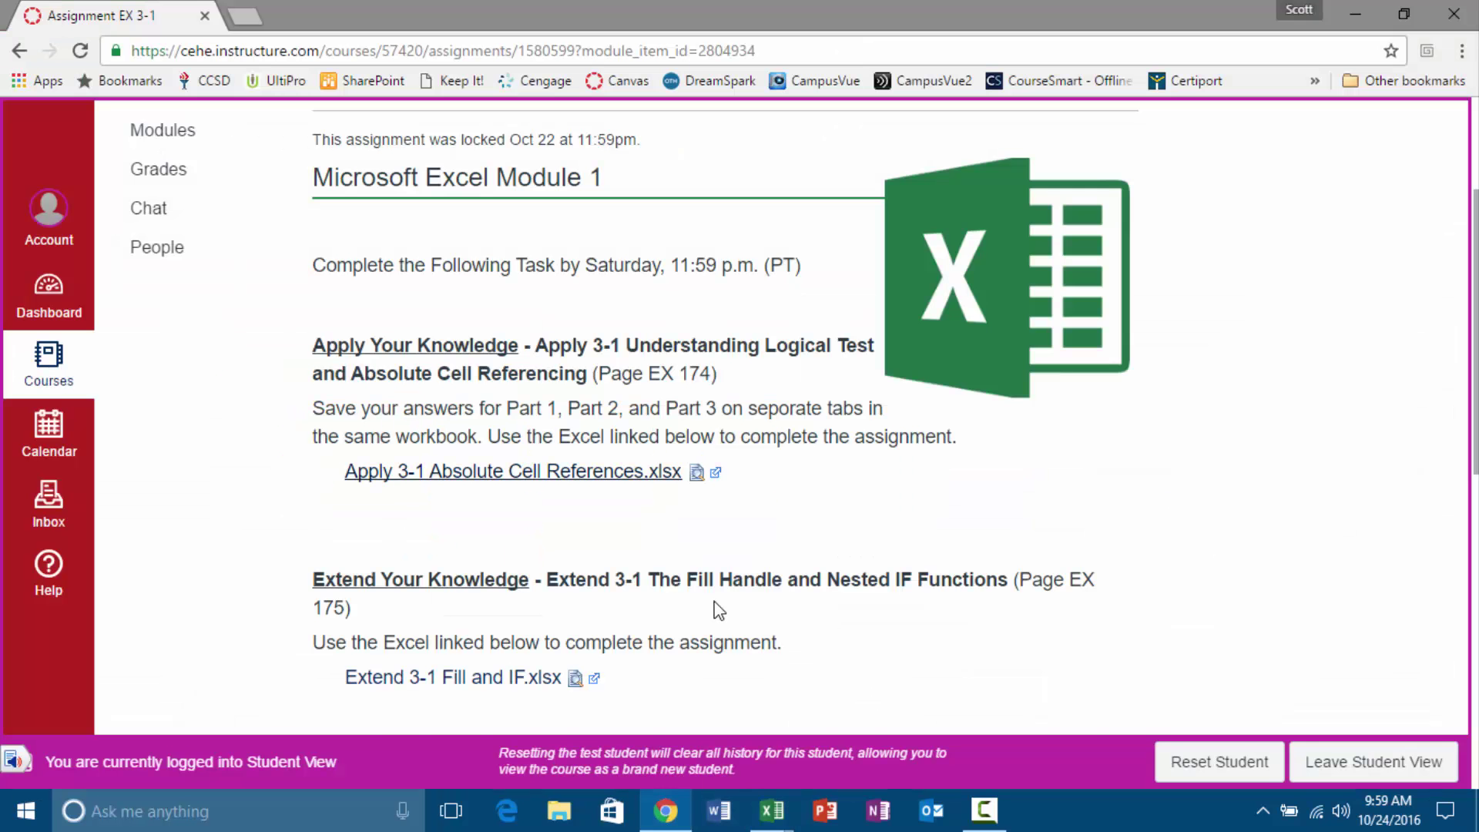
{"action": "scroll", "coordinate": [717, 616], "scroll_direction": "down", "scroll_amount": 5}
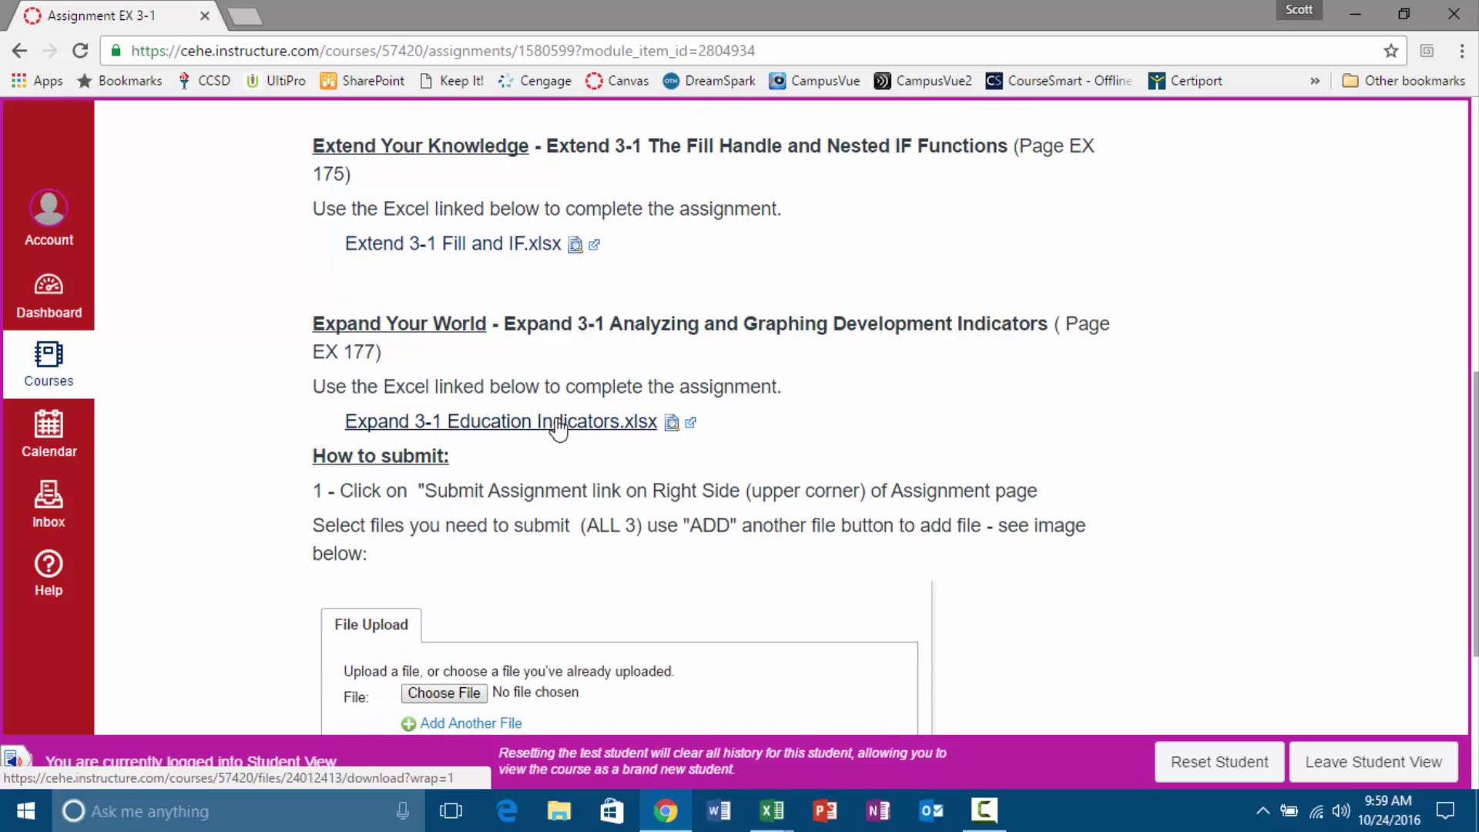
{"action": "scroll", "coordinate": [555, 424], "scroll_direction": "up", "scroll_amount": 1}
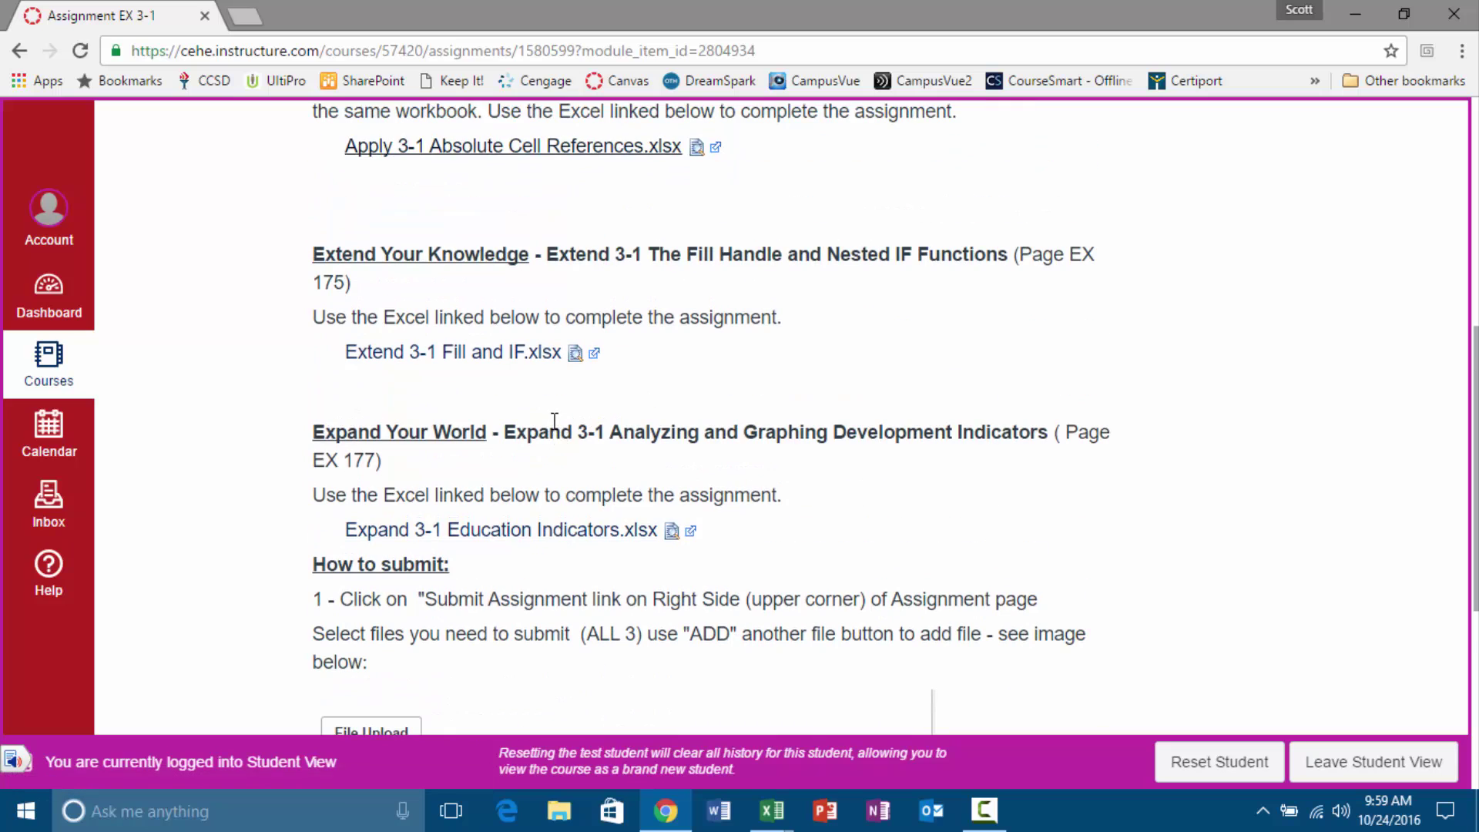
{"action": "left_click", "coordinate": [470, 364]}
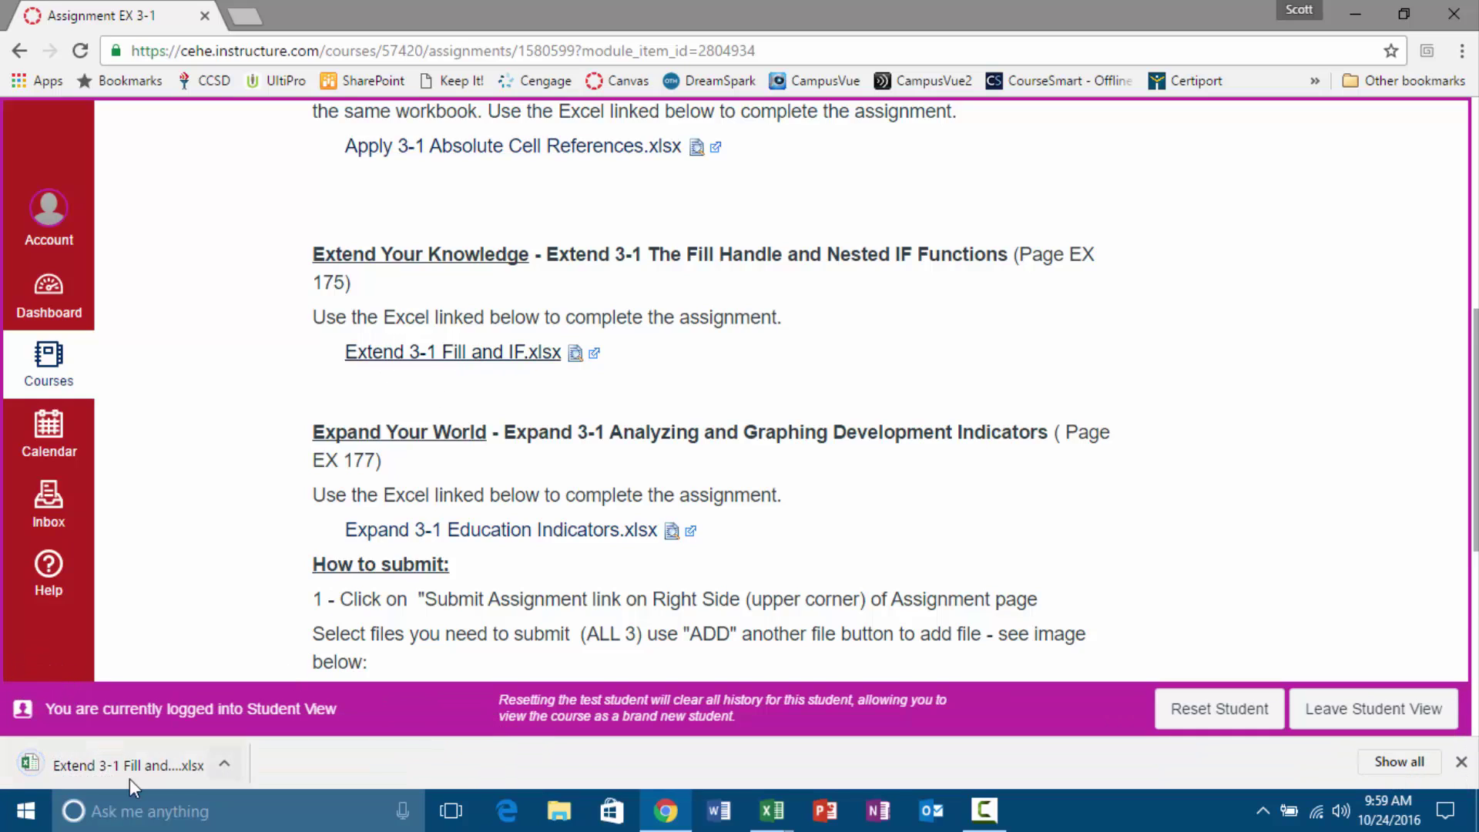
{"action": "left_click", "coordinate": [123, 768]}
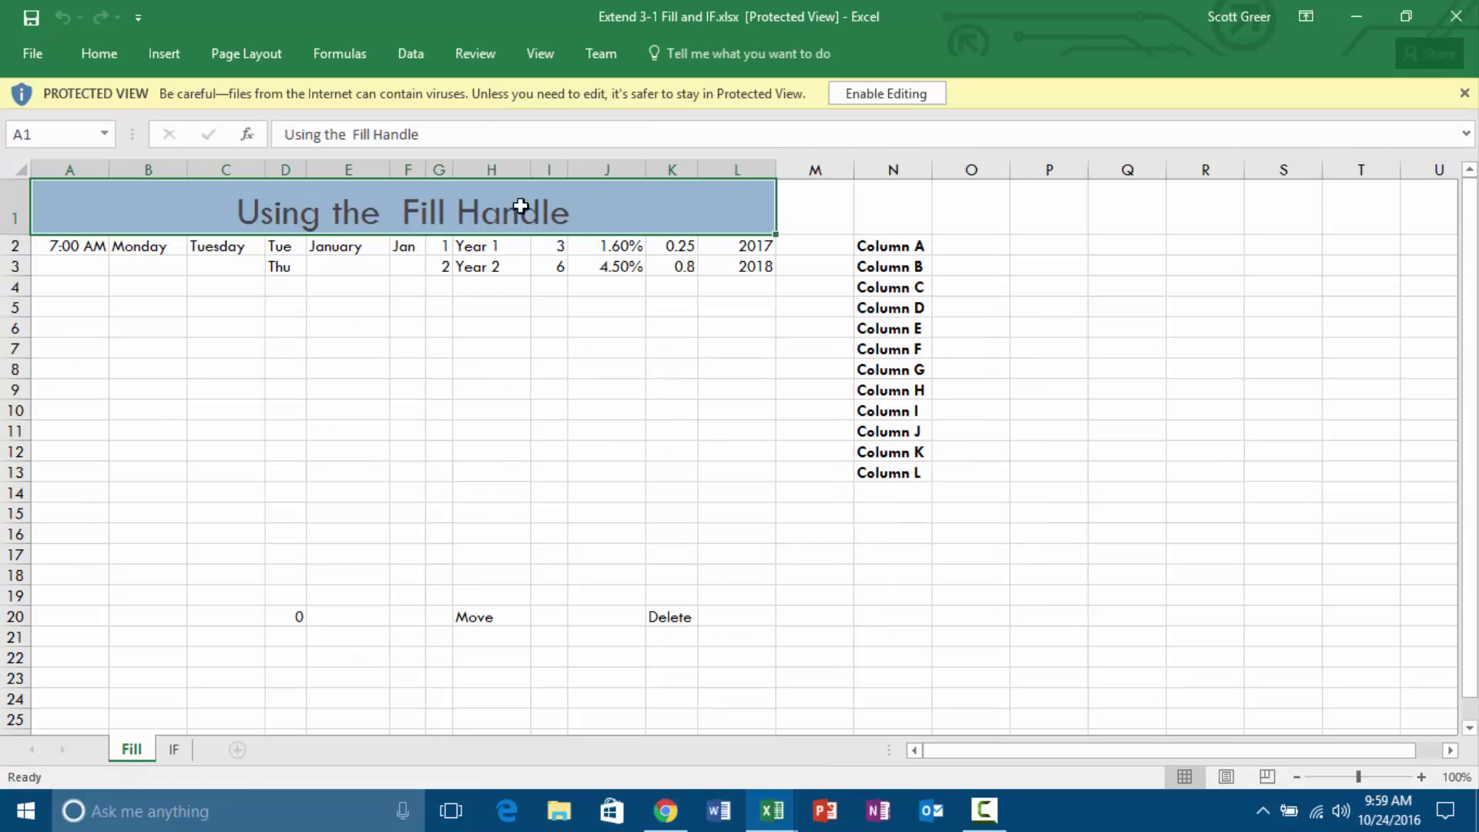
{"action": "left_click", "coordinate": [876, 98]}
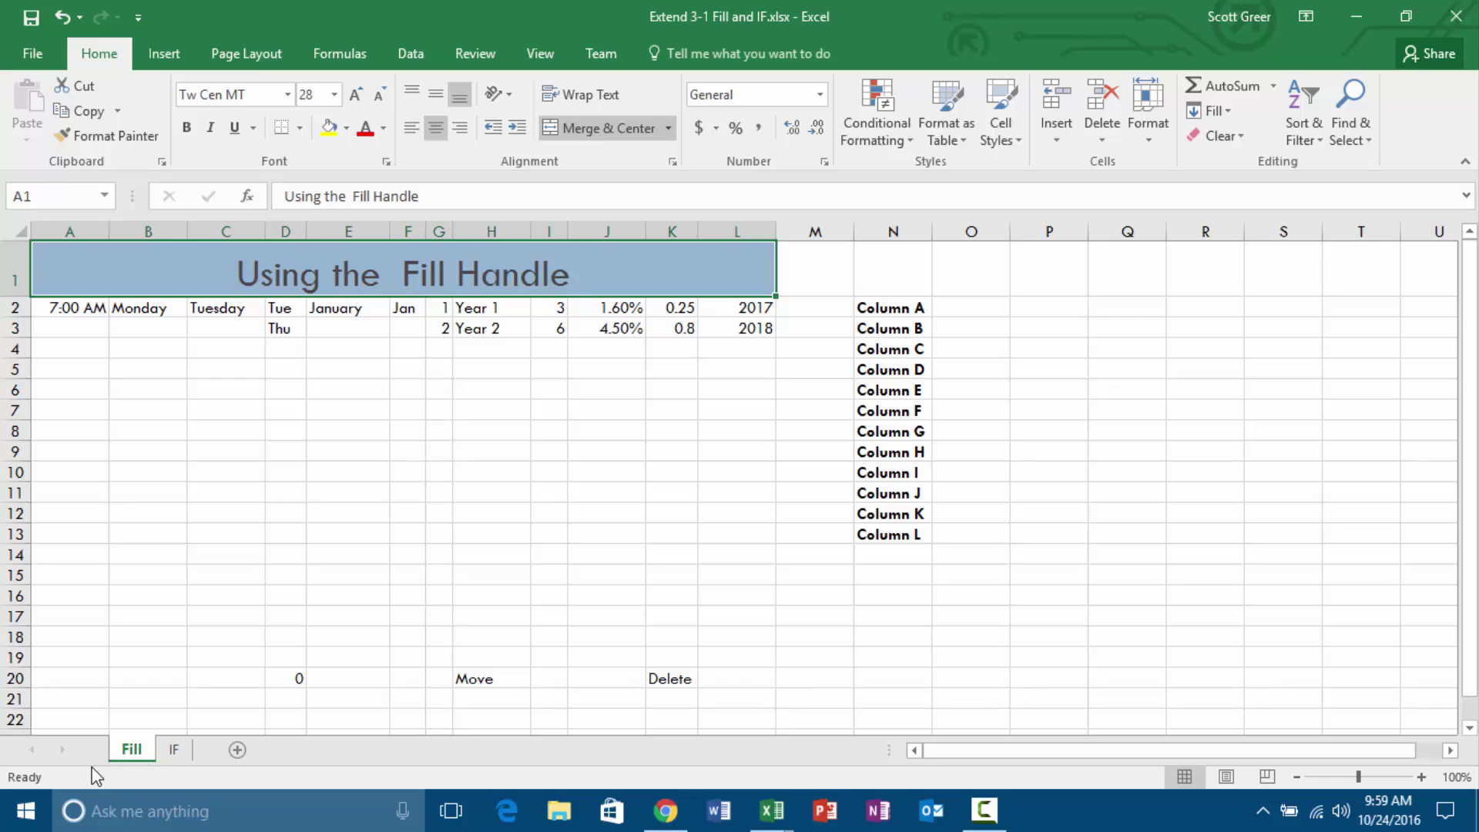
Fill the 7:00 AM time series from A2 down through A13 on the Fill sheet.
{"action": "left_click", "coordinate": [1421, 776]}
{"action": "left_click", "coordinate": [1421, 777]}
{"action": "left_click", "coordinate": [1421, 776]}
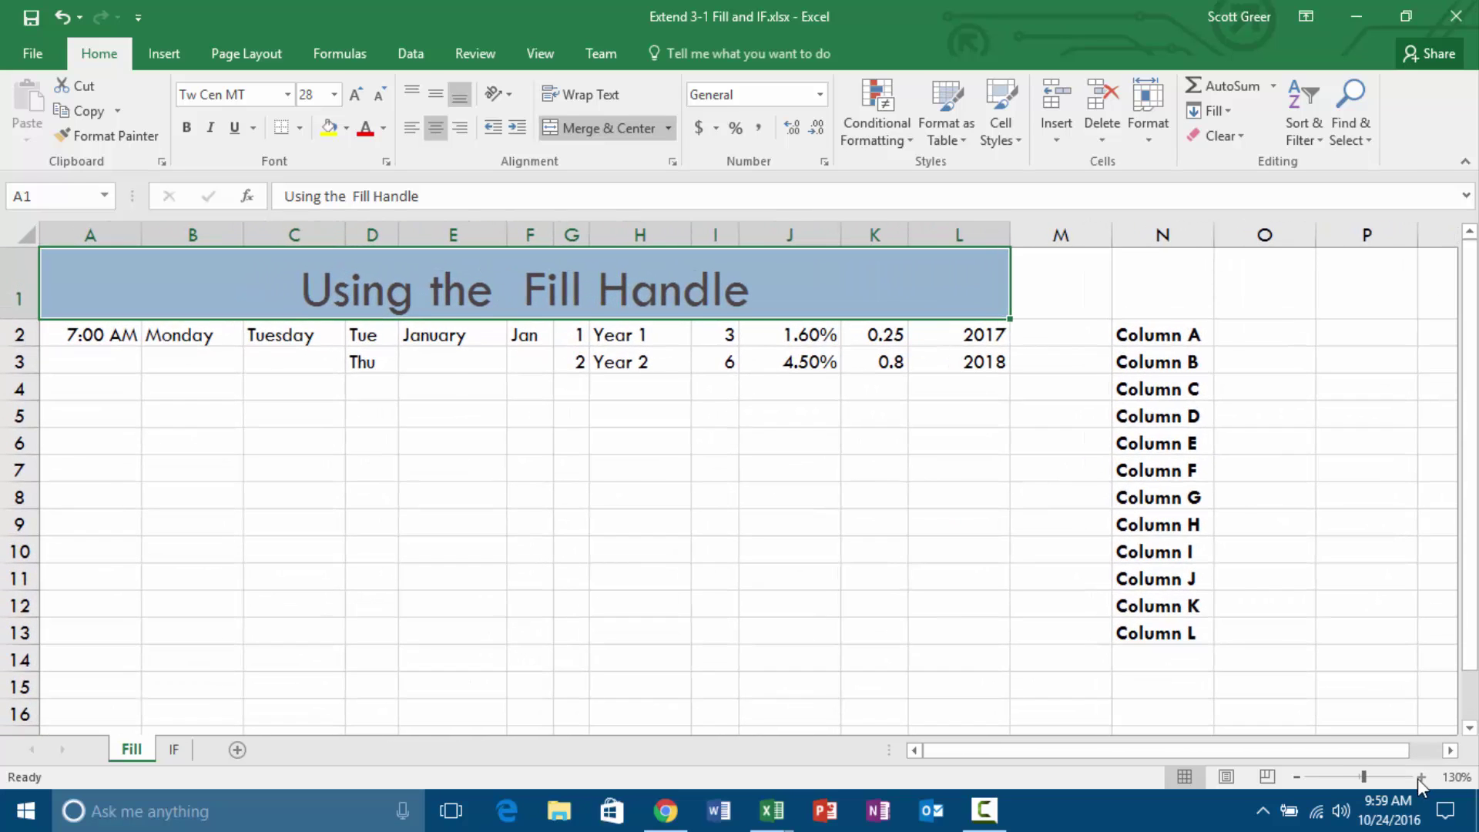
{"action": "left_click", "coordinate": [1421, 776]}
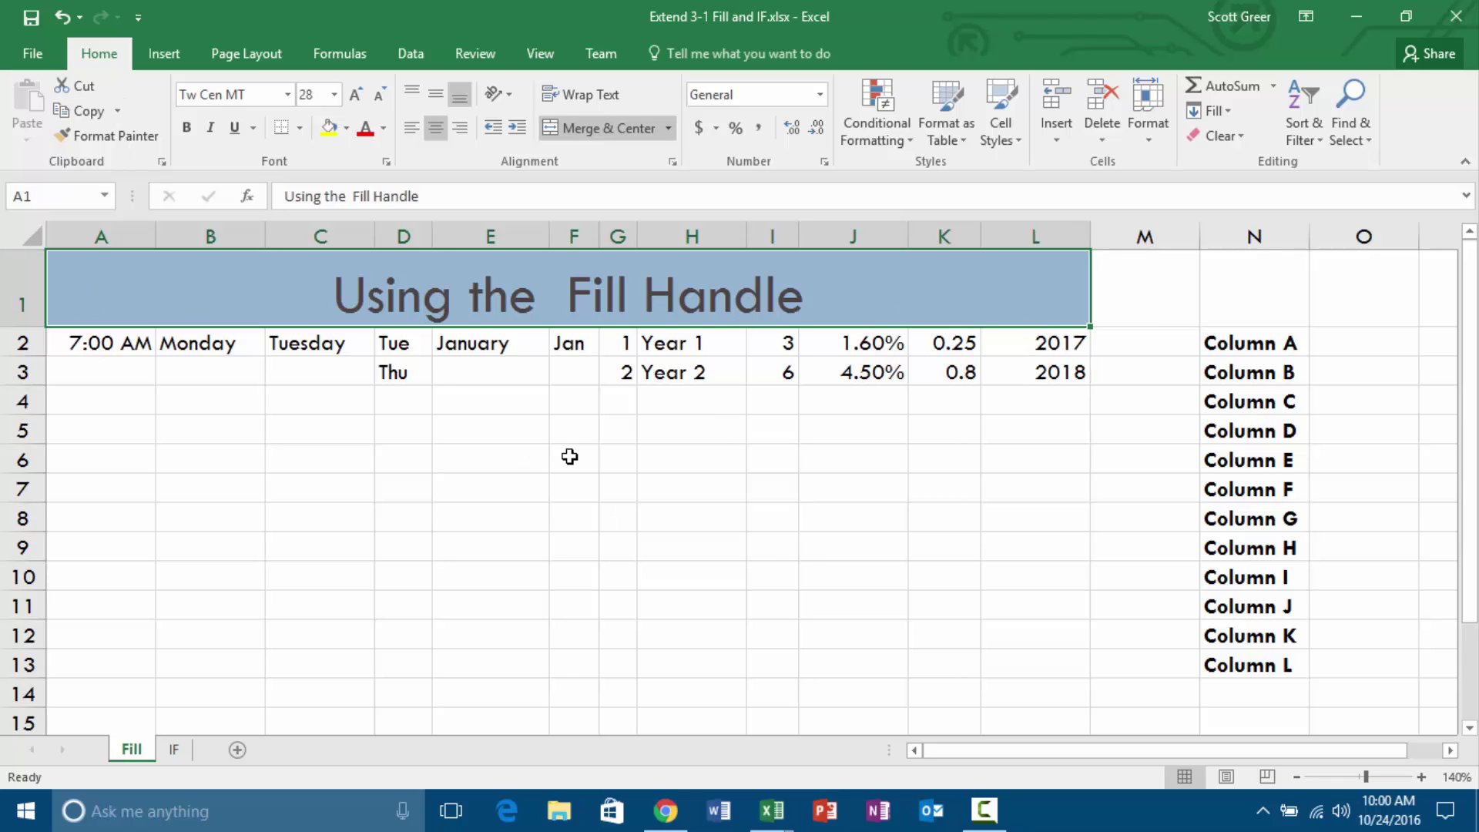
{"action": "left_click", "coordinate": [90, 340]}
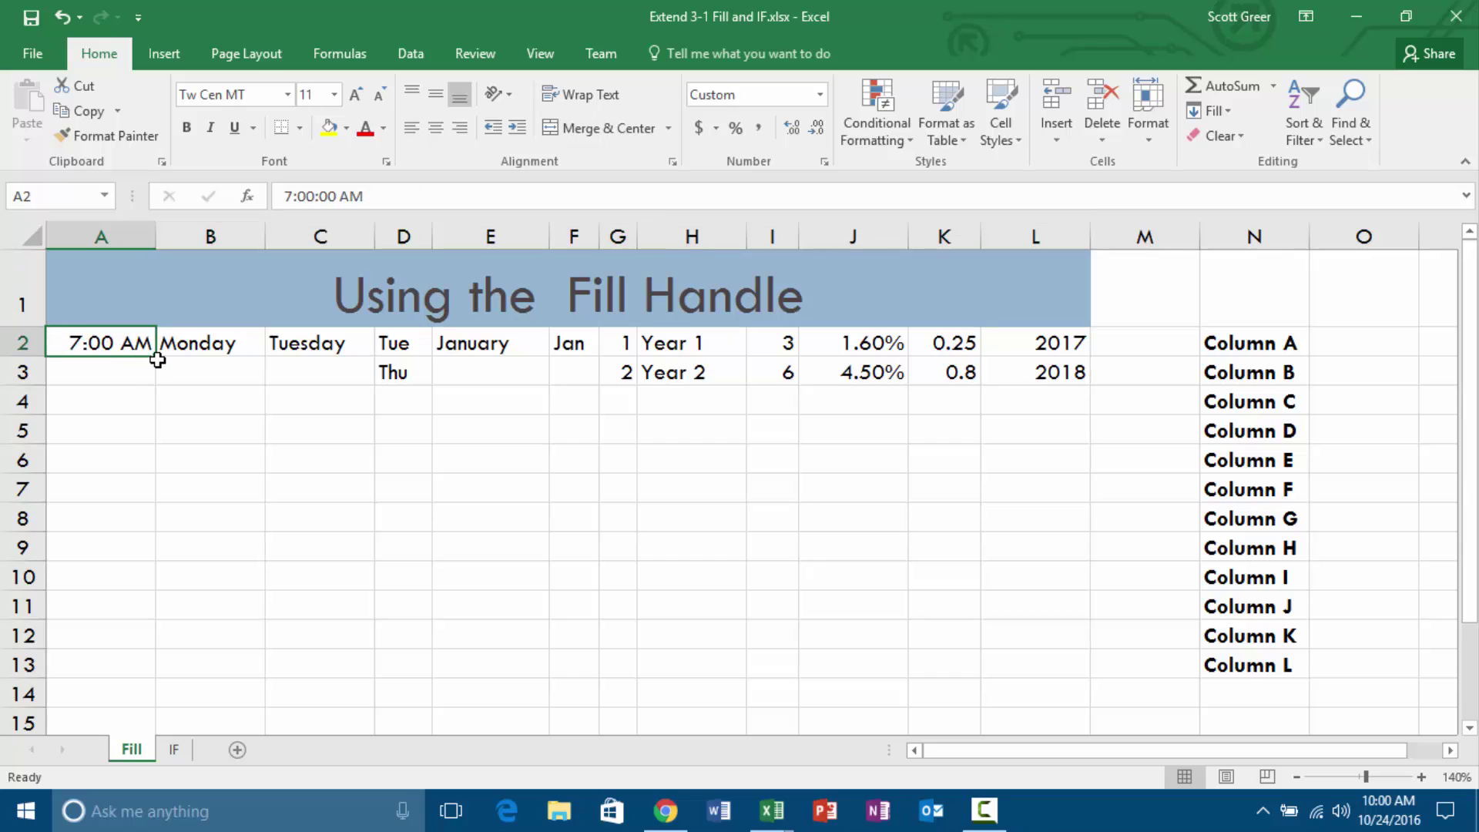
{"action": "left_click_drag", "start_coordinate": [156, 356], "coordinate": [118, 686]}
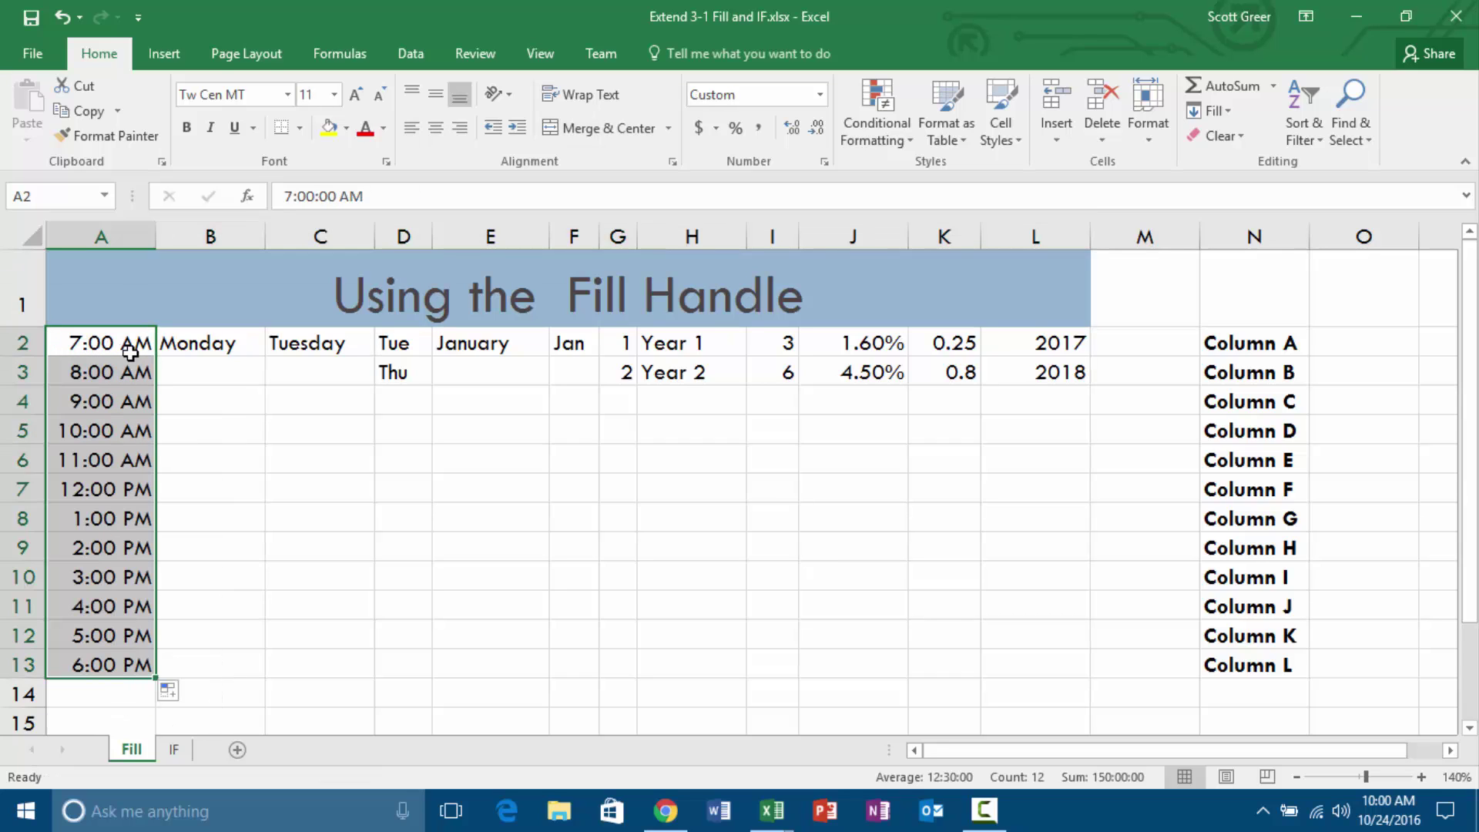
Fill the weekday series from Monday in B2 down through B14.
{"action": "left_click", "coordinate": [220, 344]}
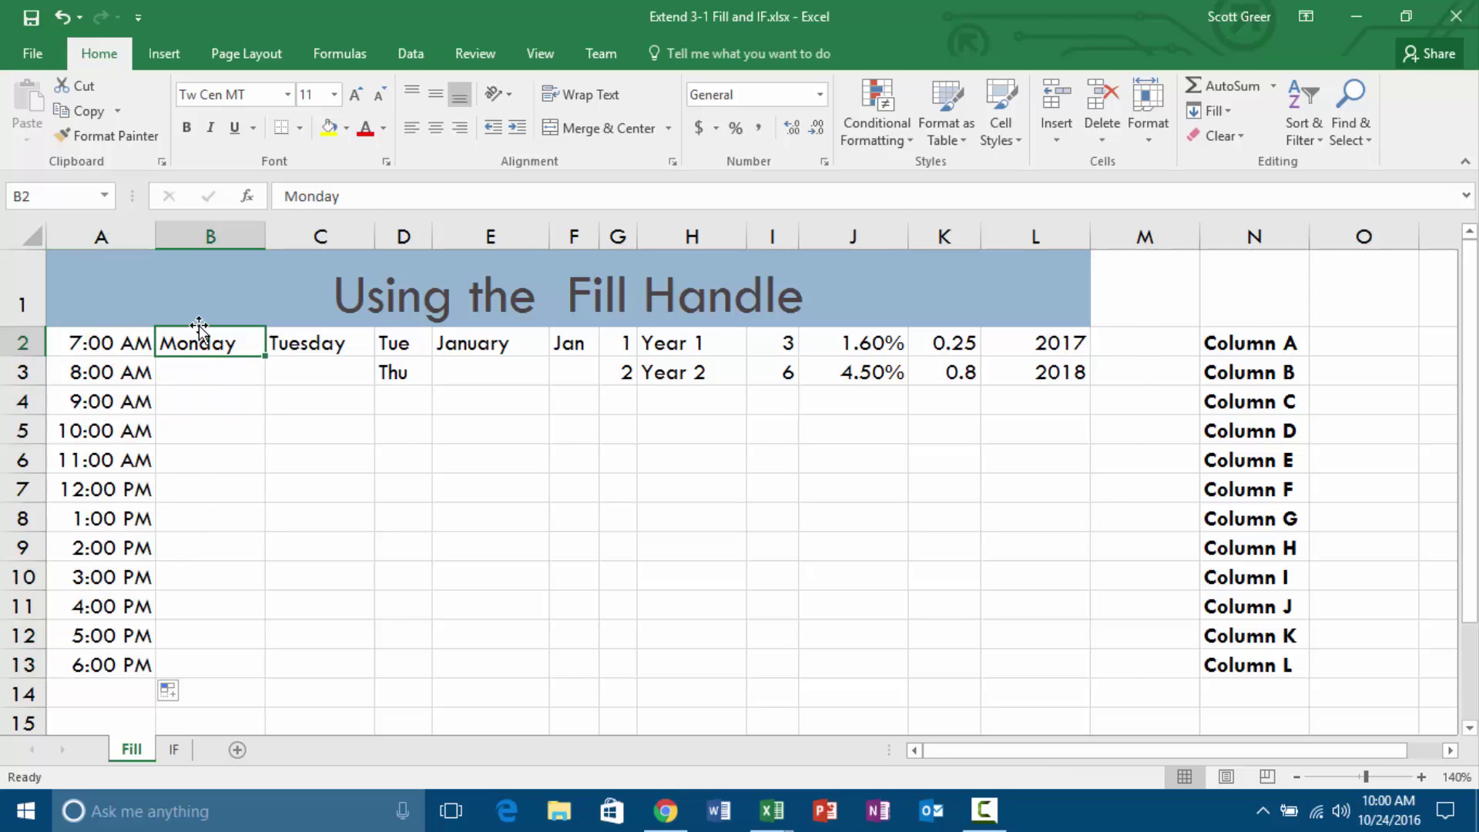
{"action": "left_click_drag", "start_coordinate": [268, 356], "coordinate": [218, 678]}
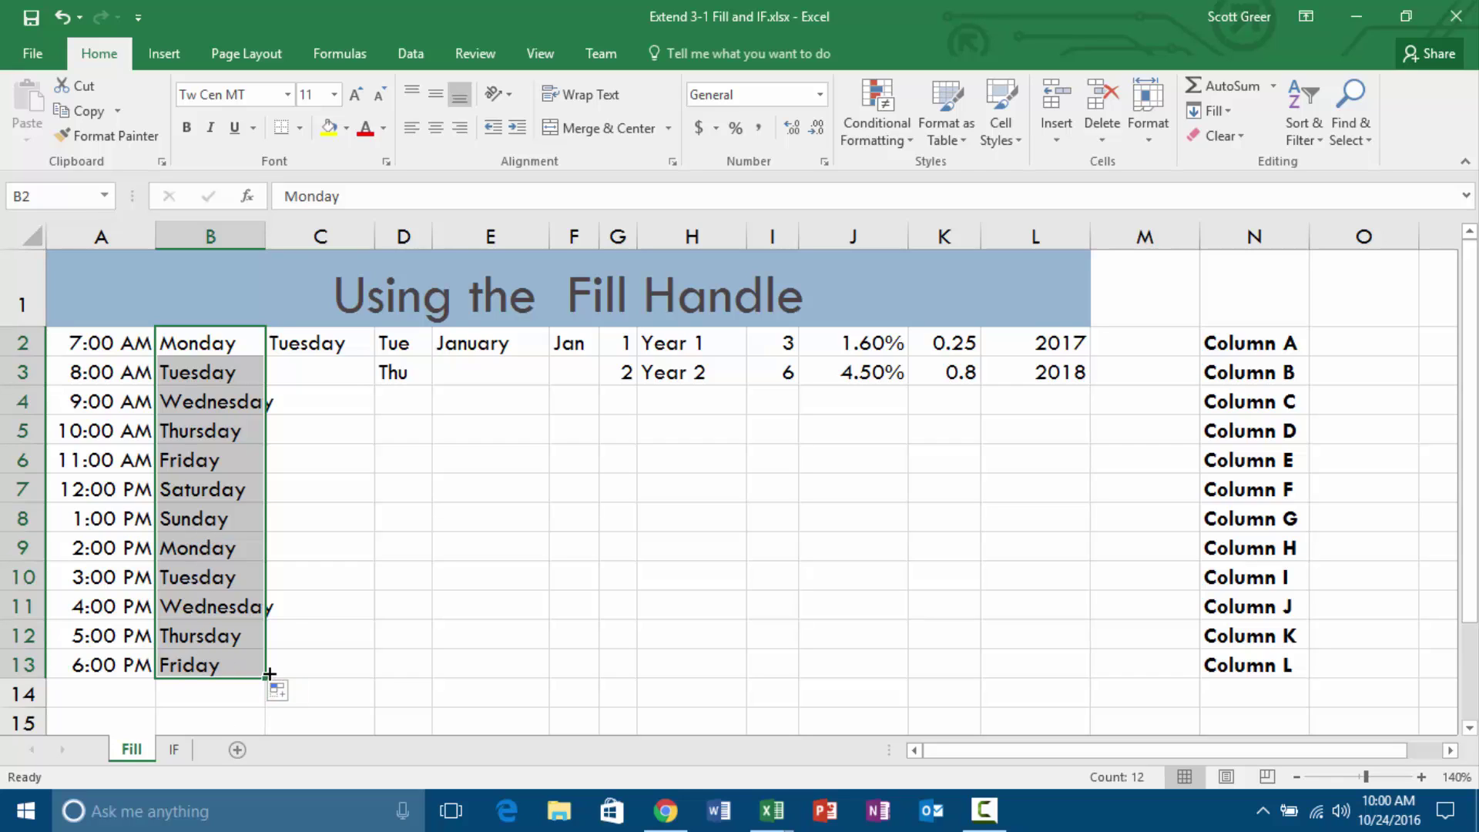
{"action": "left_click_drag", "start_coordinate": [268, 677], "coordinate": [263, 701]}
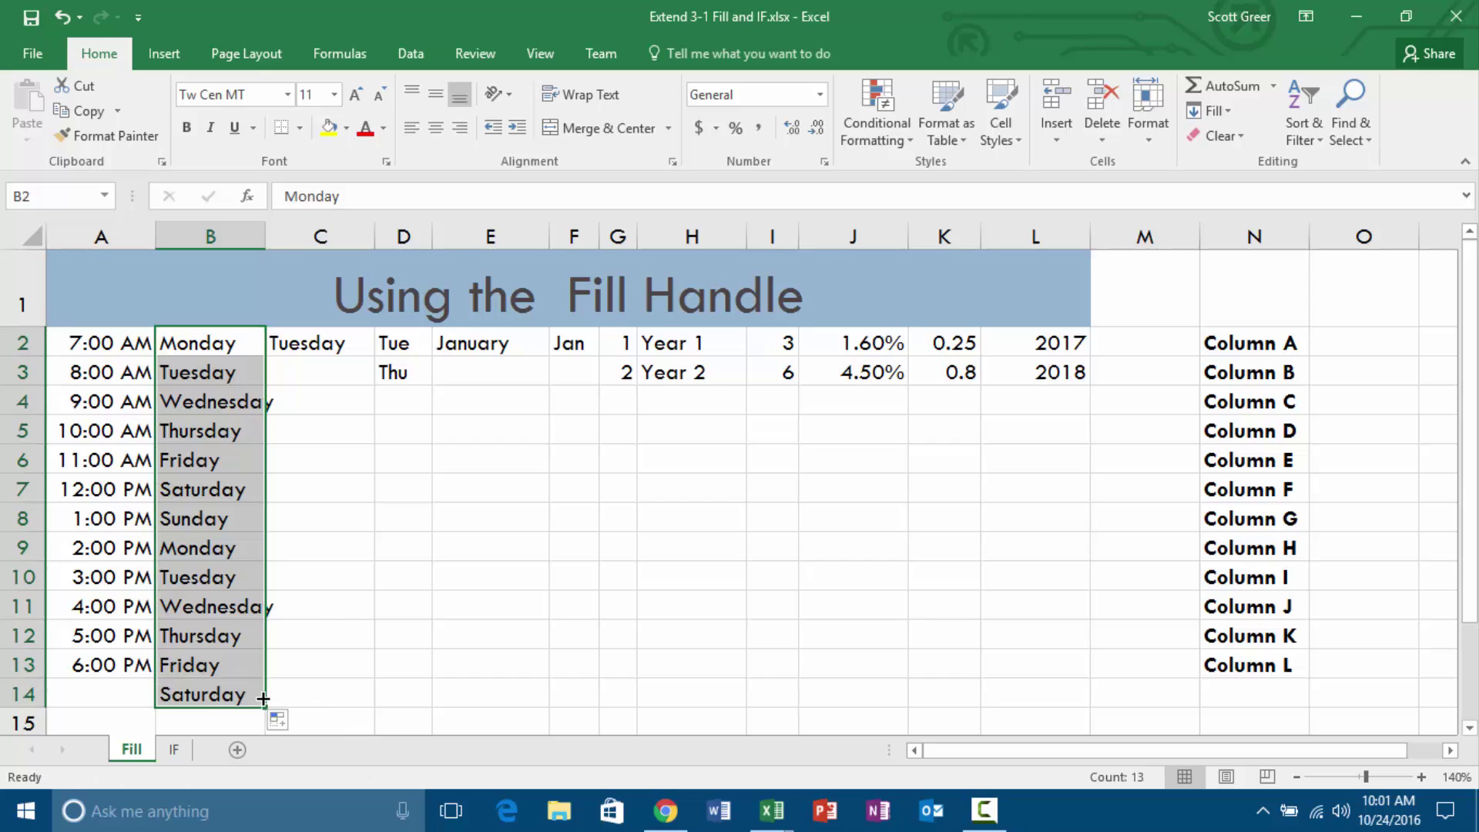
Extend the hourly time series from A2 through A14, matching the length of column B.
{"action": "left_click", "coordinate": [134, 664]}
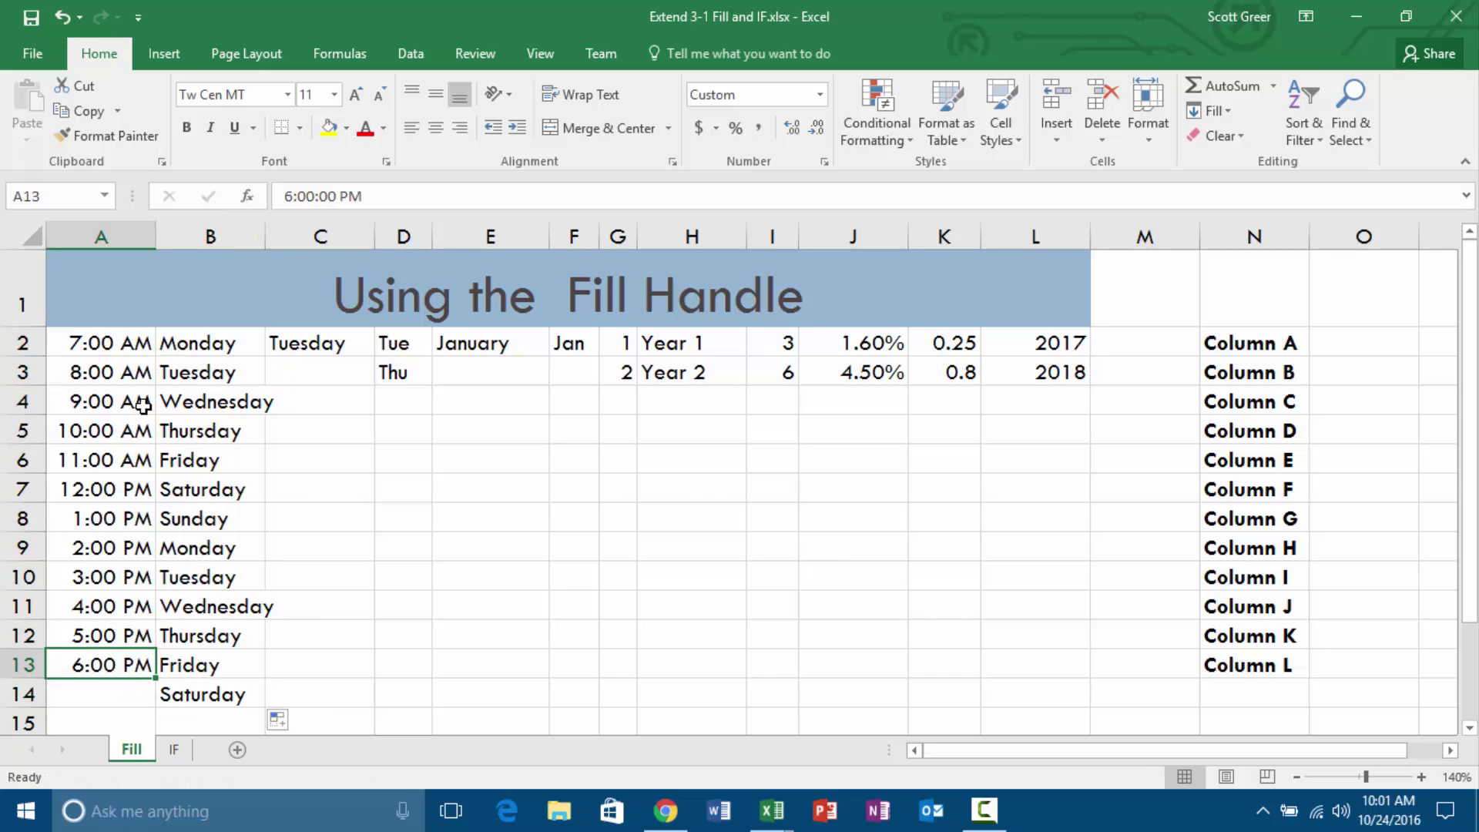
{"action": "left_click", "coordinate": [129, 348]}
{"action": "left_click_drag", "start_coordinate": [155, 356], "coordinate": [141, 708]}
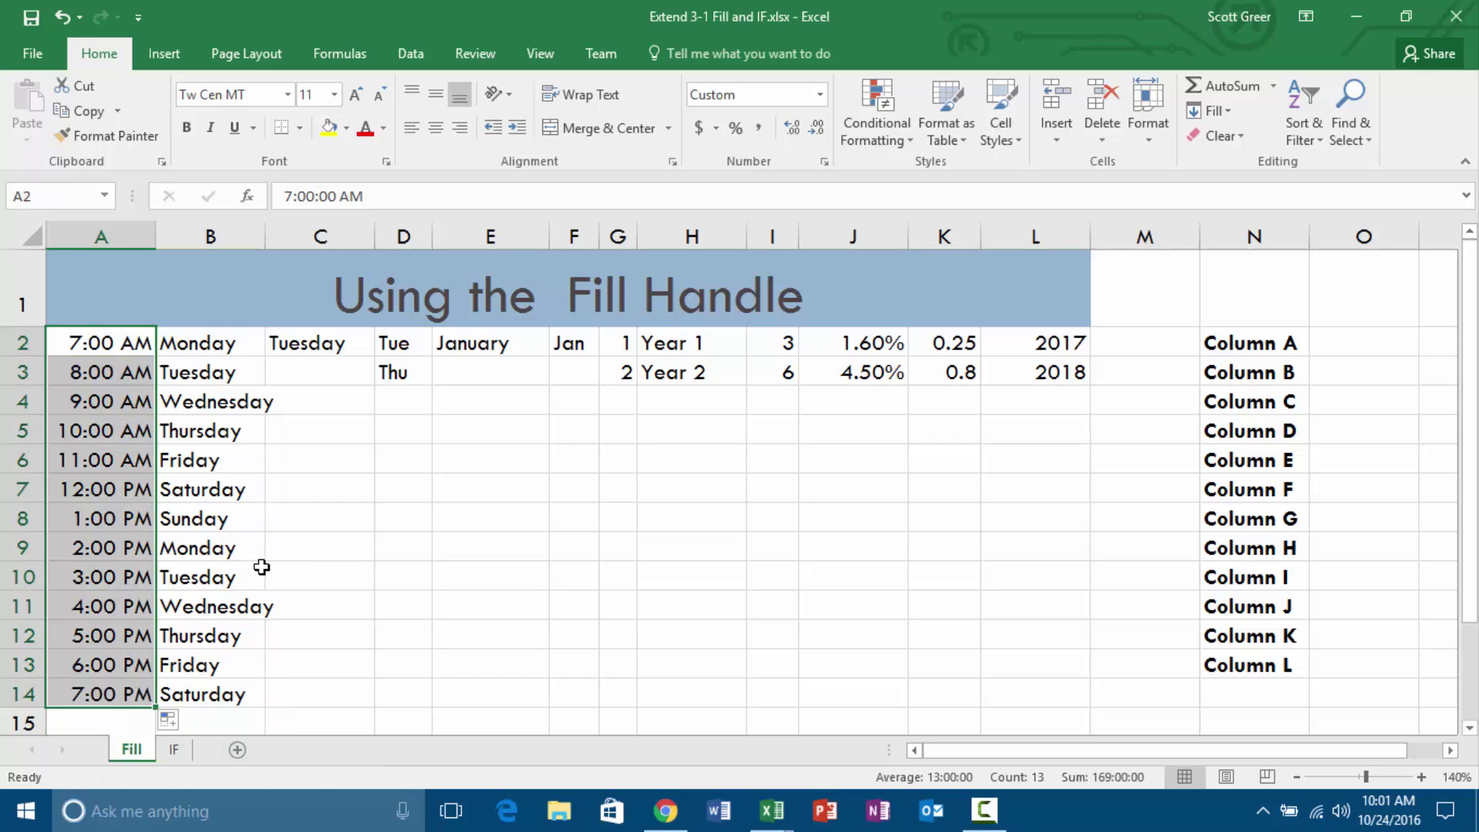
Enter Tuesday in C3 and fill C2:C3 down through C14 so that every cell repeats Tuesday.
{"action": "left_click", "coordinate": [341, 345]}
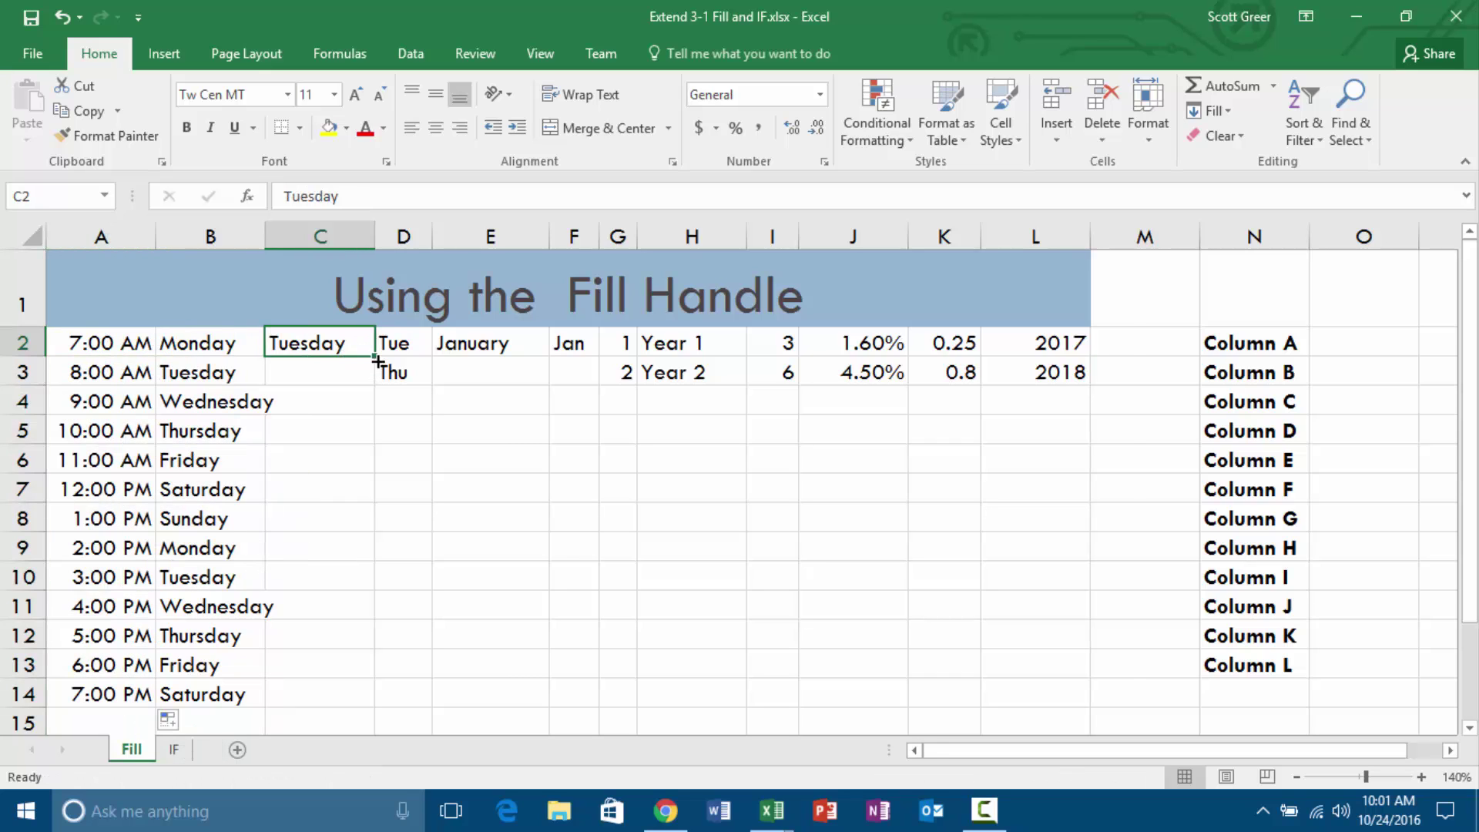
{"action": "mouse_move", "coordinate": [374, 356]}
{"action": "left_mouse_down"}
{"action": "mouse_move", "coordinate": [362, 438]}
{"action": "mouse_move", "coordinate": [369, 356]}
{"action": "left_mouse_up"}
{"action": "left_click", "coordinate": [314, 373]}
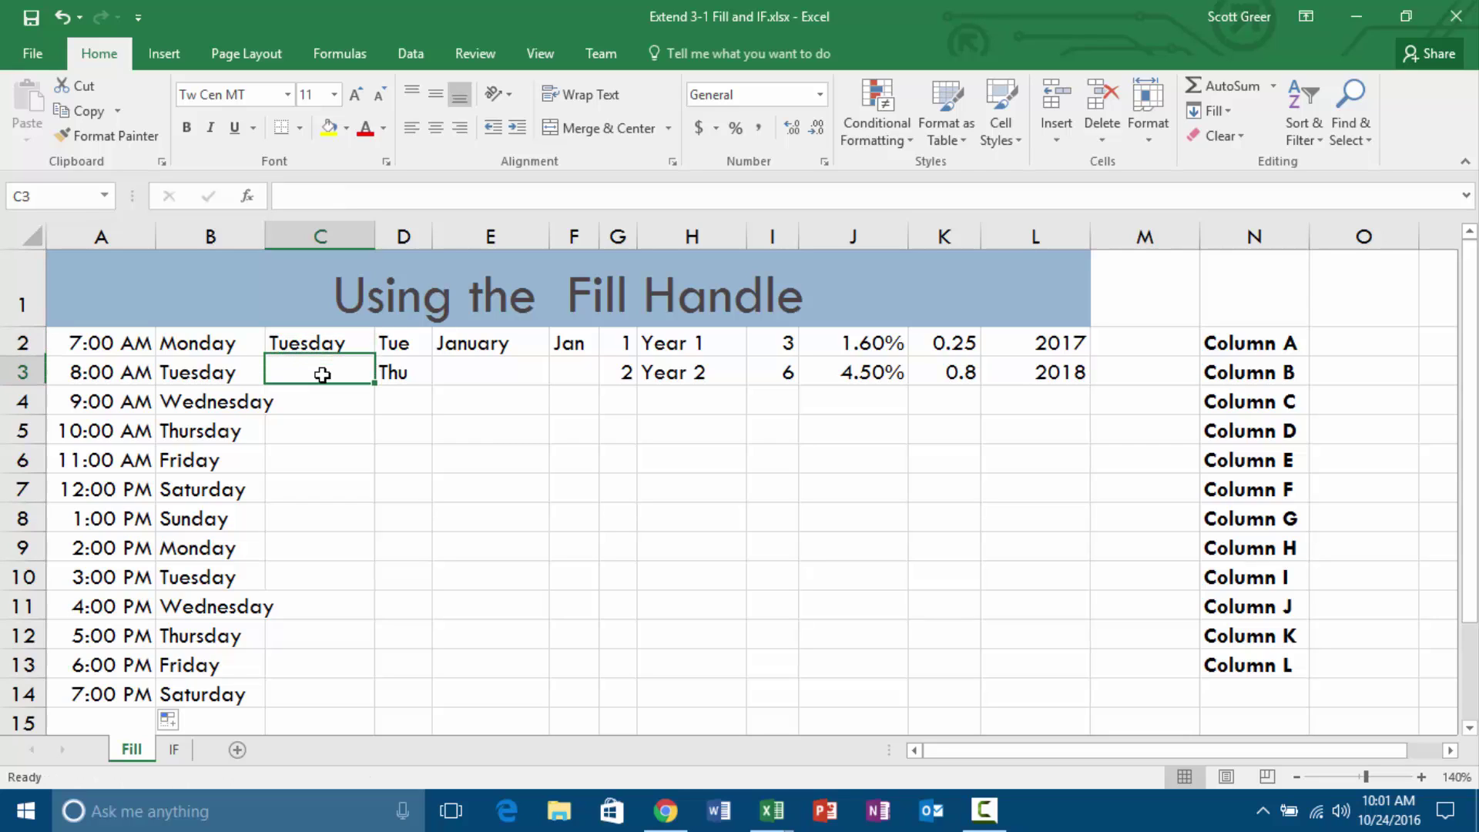
{"action": "type", "text": "Tuesday"}
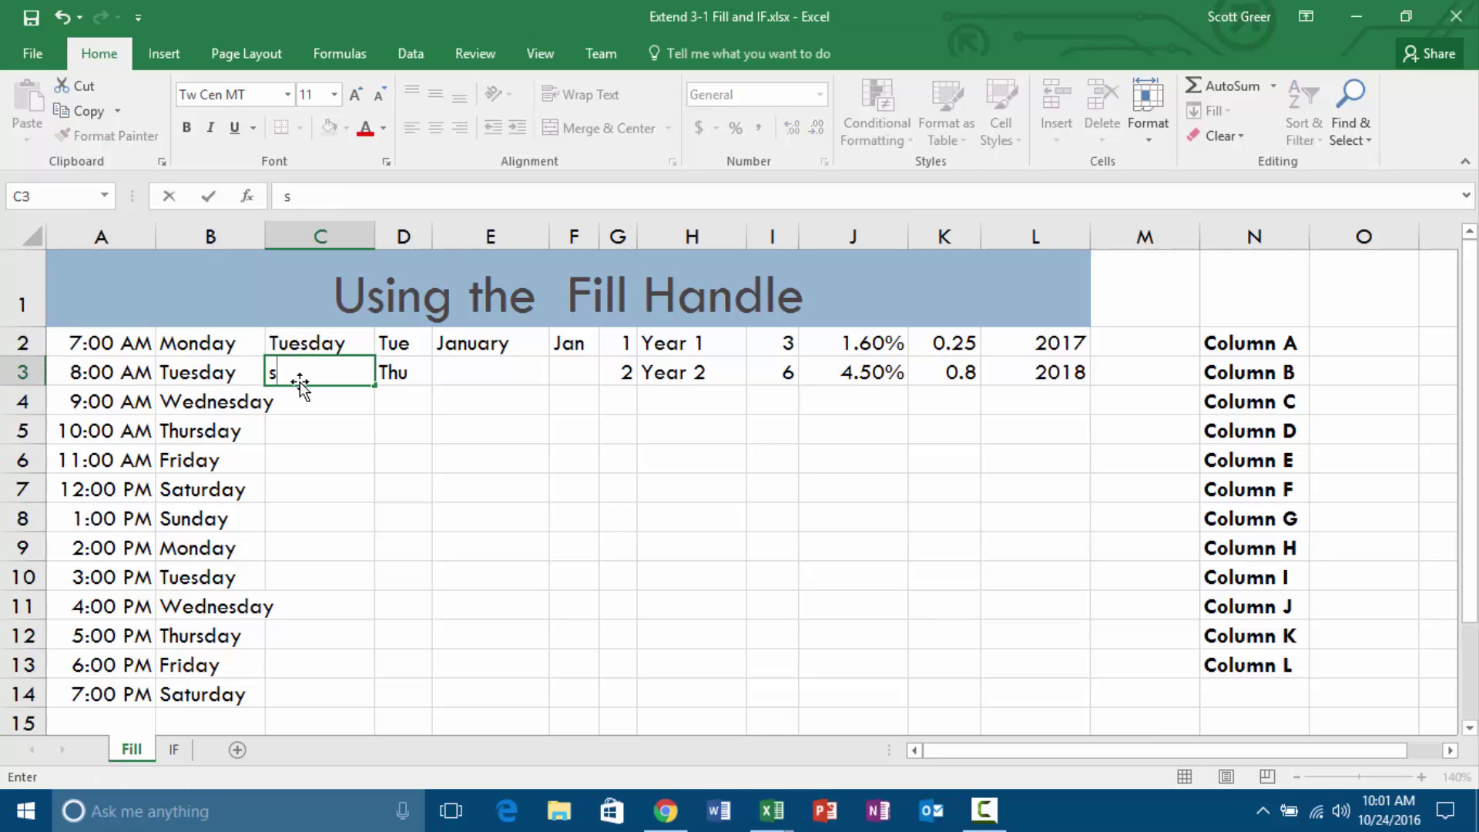
{"action": "key", "text": "Return"}
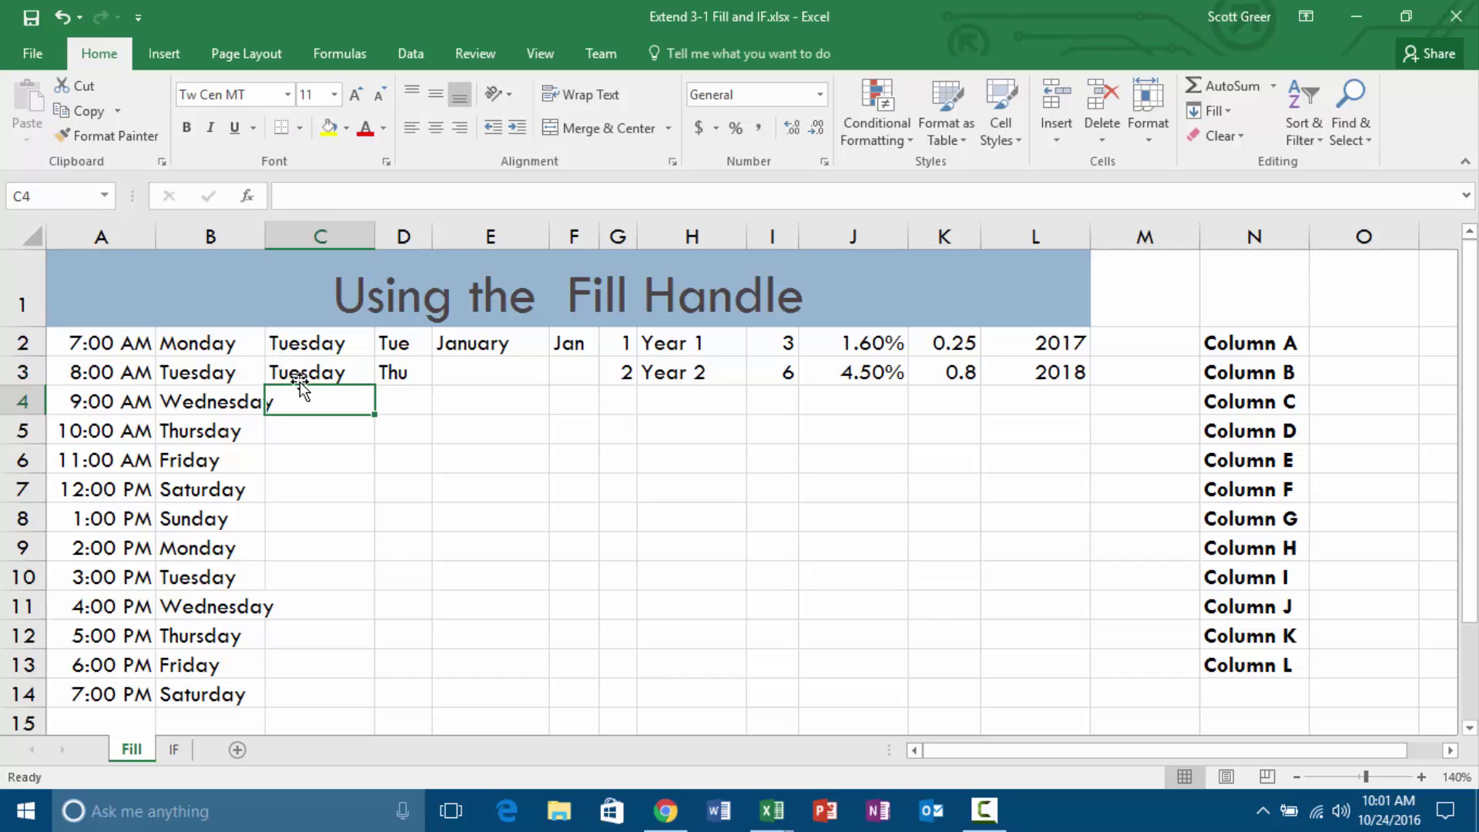
{"action": "left_click_drag", "start_coordinate": [308, 343], "coordinate": [304, 374]}
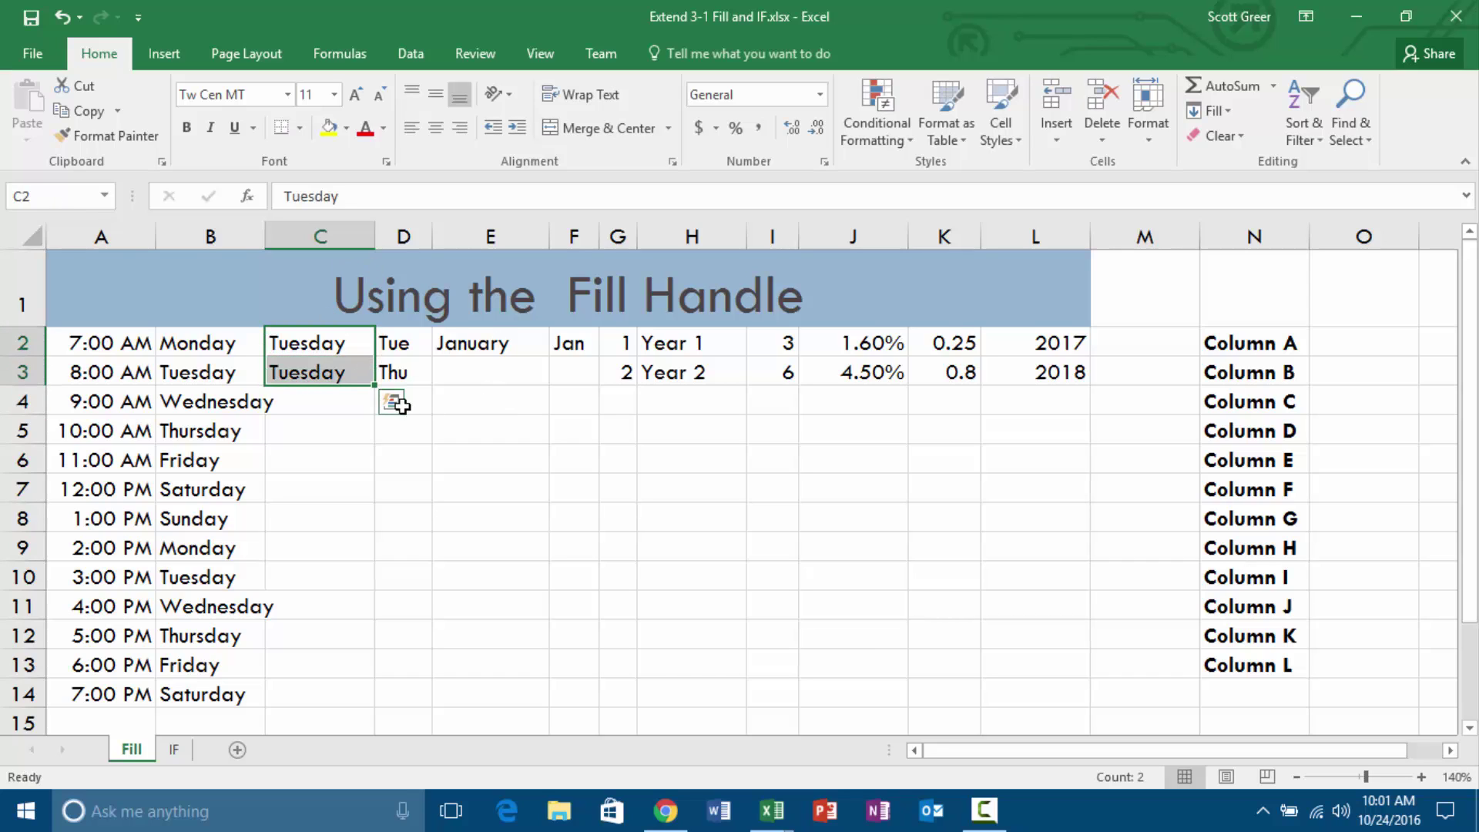
{"action": "left_click_drag", "start_coordinate": [376, 386], "coordinate": [333, 699]}
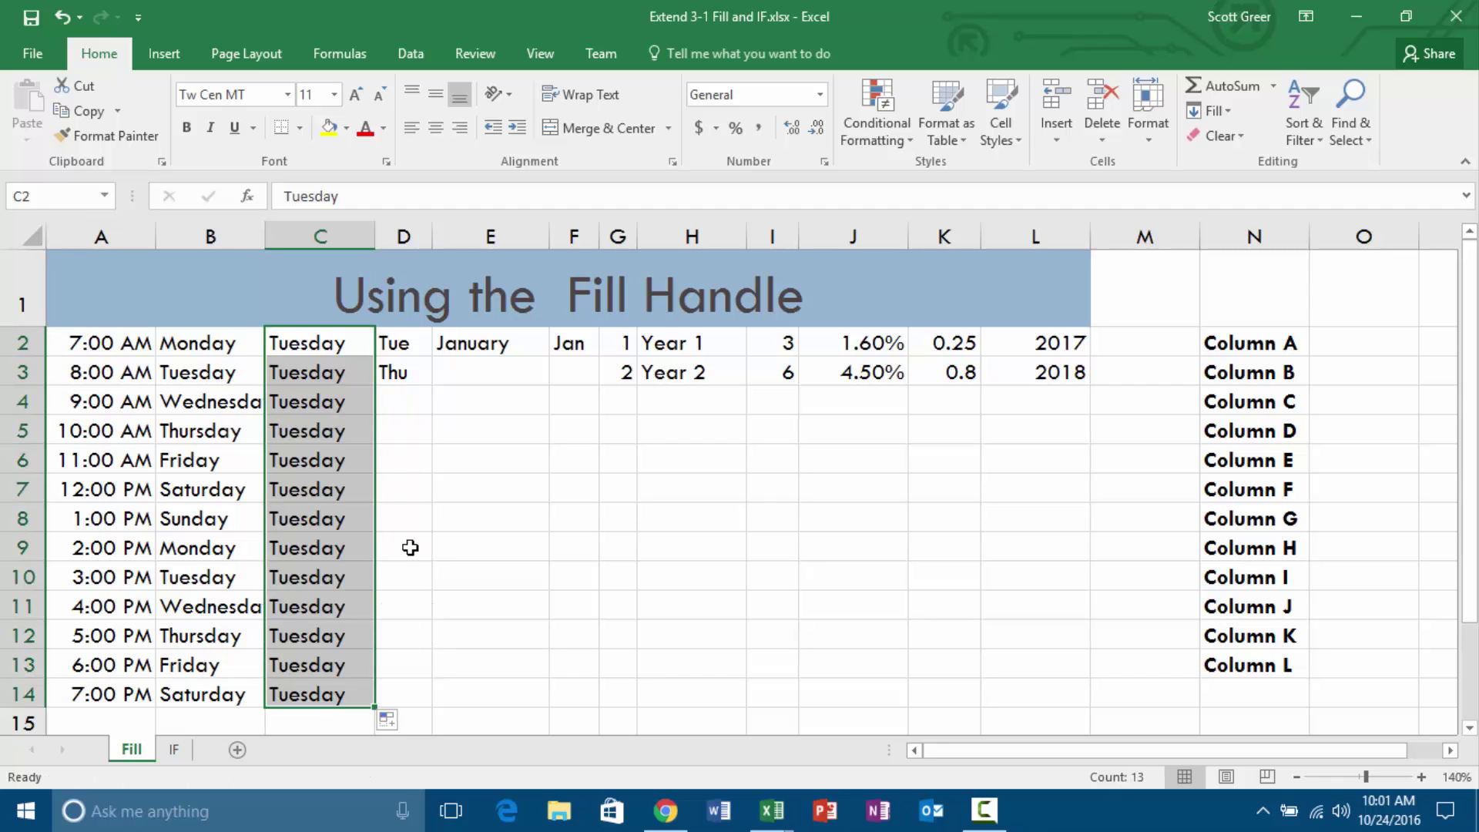
Extend the every-other-day series Tue, Thu from D2:D3 down through D14.
{"action": "left_click_drag", "start_coordinate": [400, 344], "coordinate": [410, 374]}
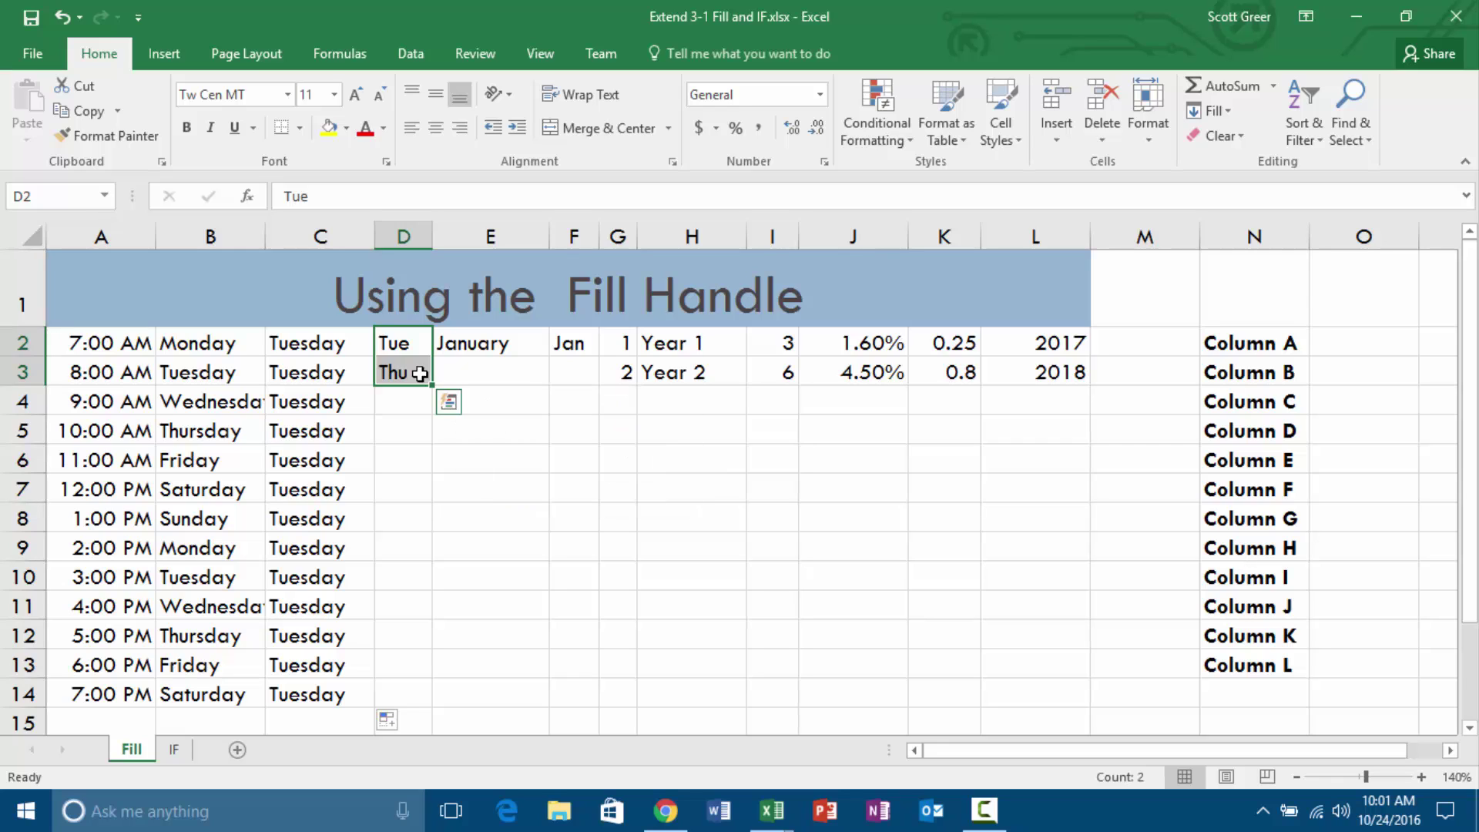
{"action": "left_click_drag", "start_coordinate": [432, 384], "coordinate": [383, 699]}
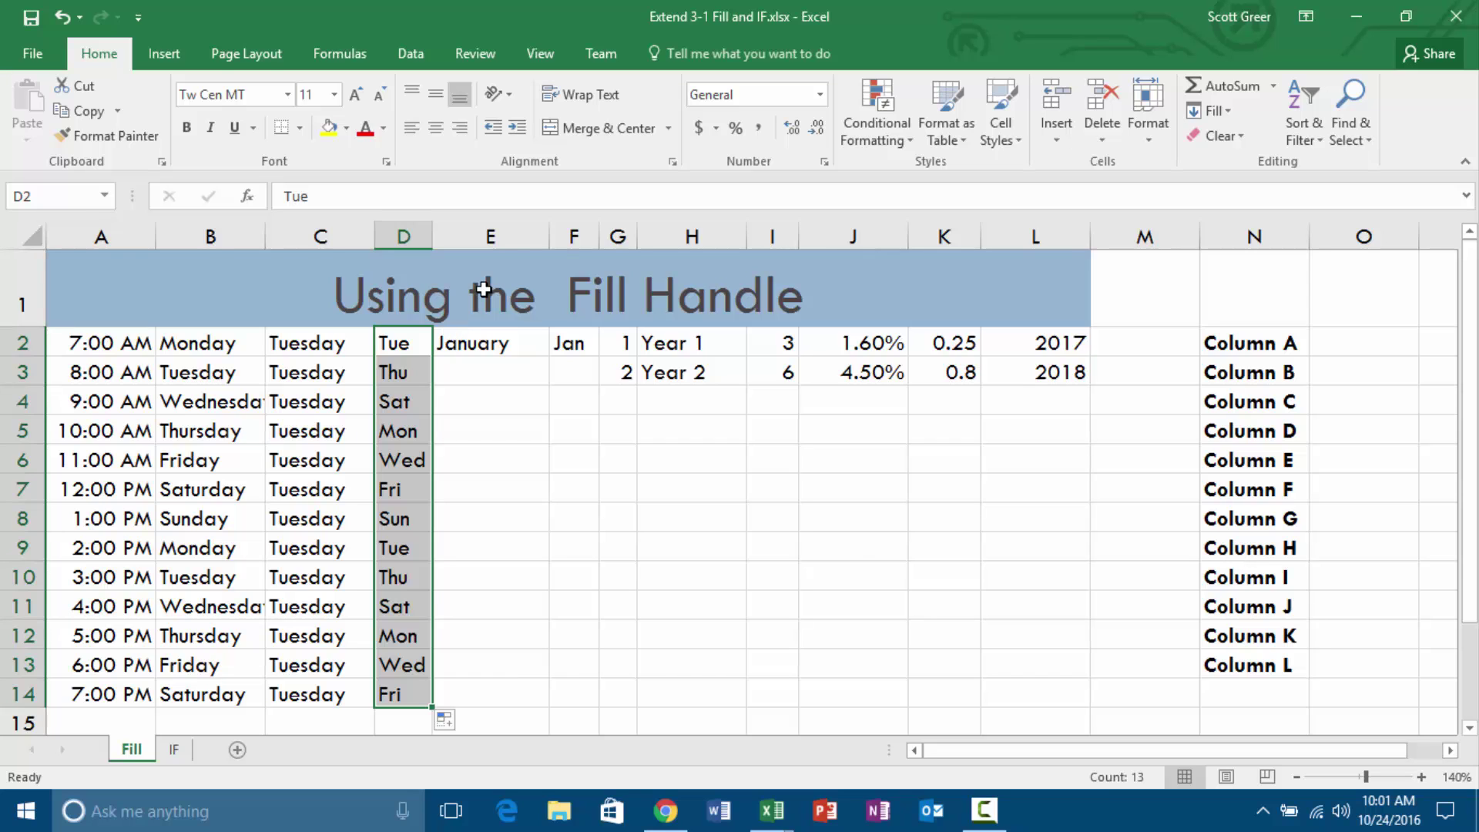
Fill the full month names from January in E2 and the abbreviated months from Jan in F2 down through row 14.
{"action": "left_click", "coordinate": [517, 342]}
{"action": "left_click_drag", "start_coordinate": [554, 358], "coordinate": [505, 630]}
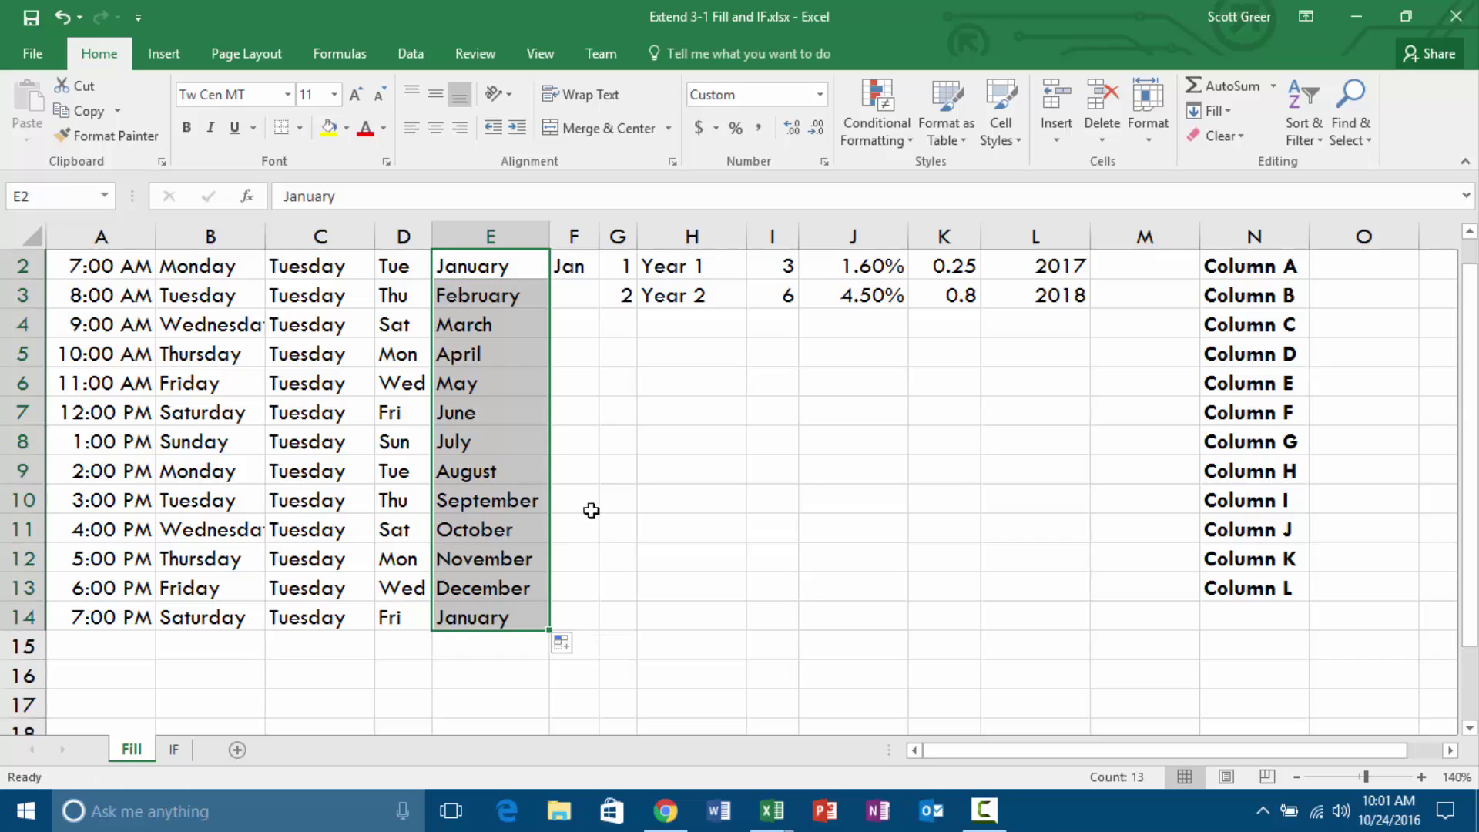
{"action": "scroll", "coordinate": [591, 509], "scroll_direction": "up", "scroll_amount": 1}
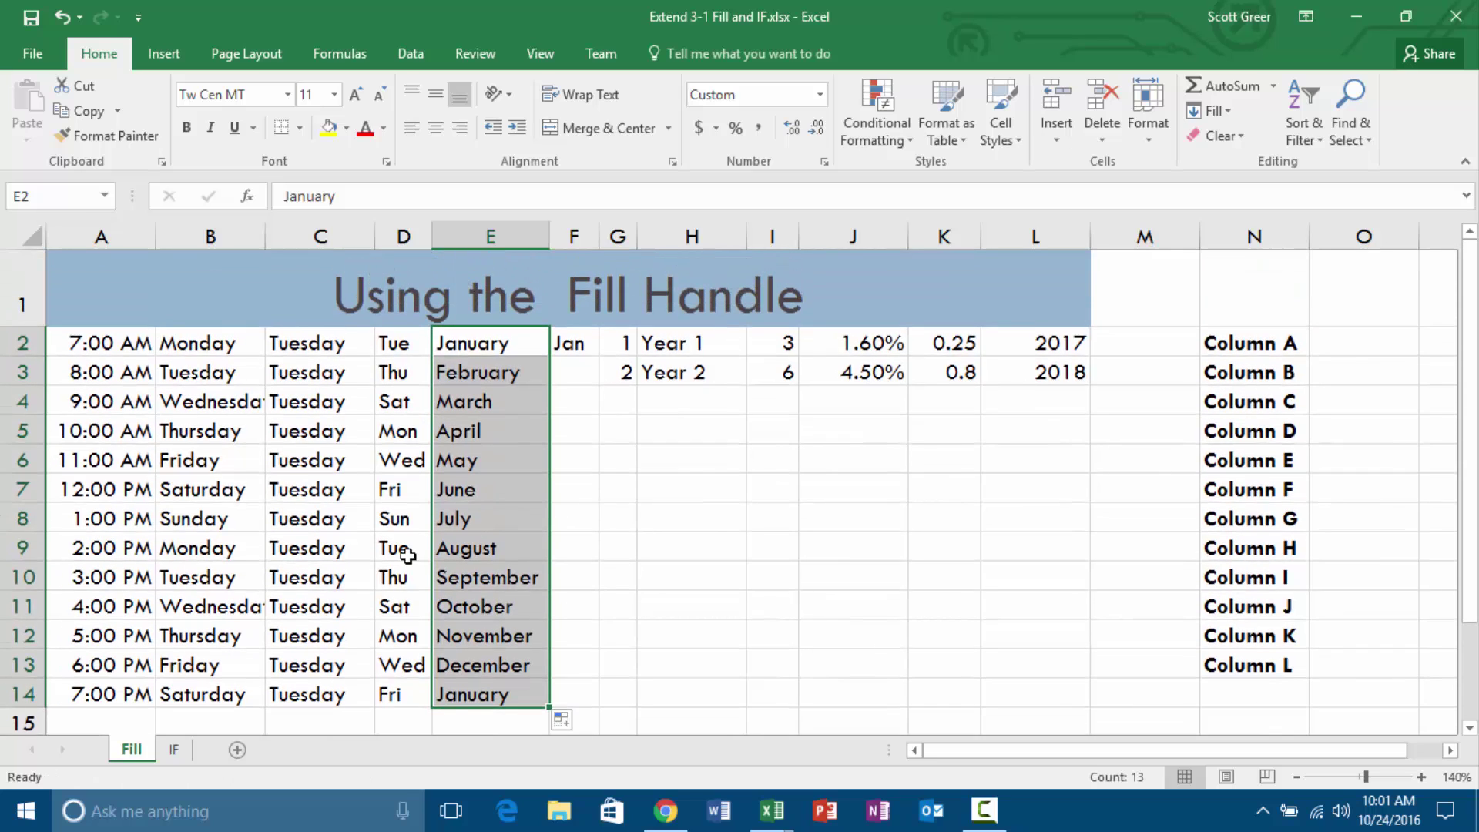
{"action": "left_click", "coordinate": [576, 343]}
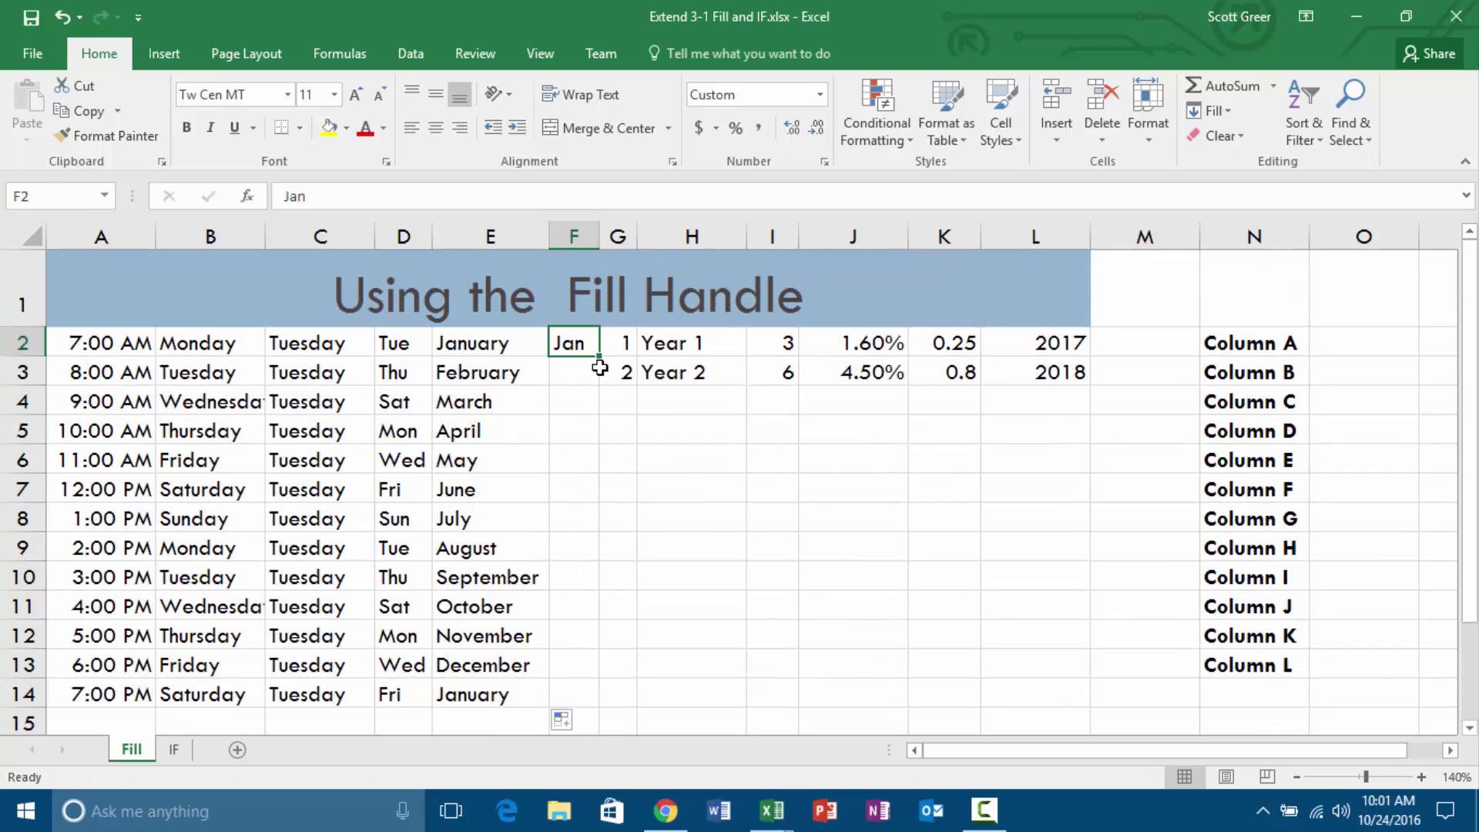
{"action": "left_click_drag", "start_coordinate": [599, 367], "coordinate": [613, 712]}
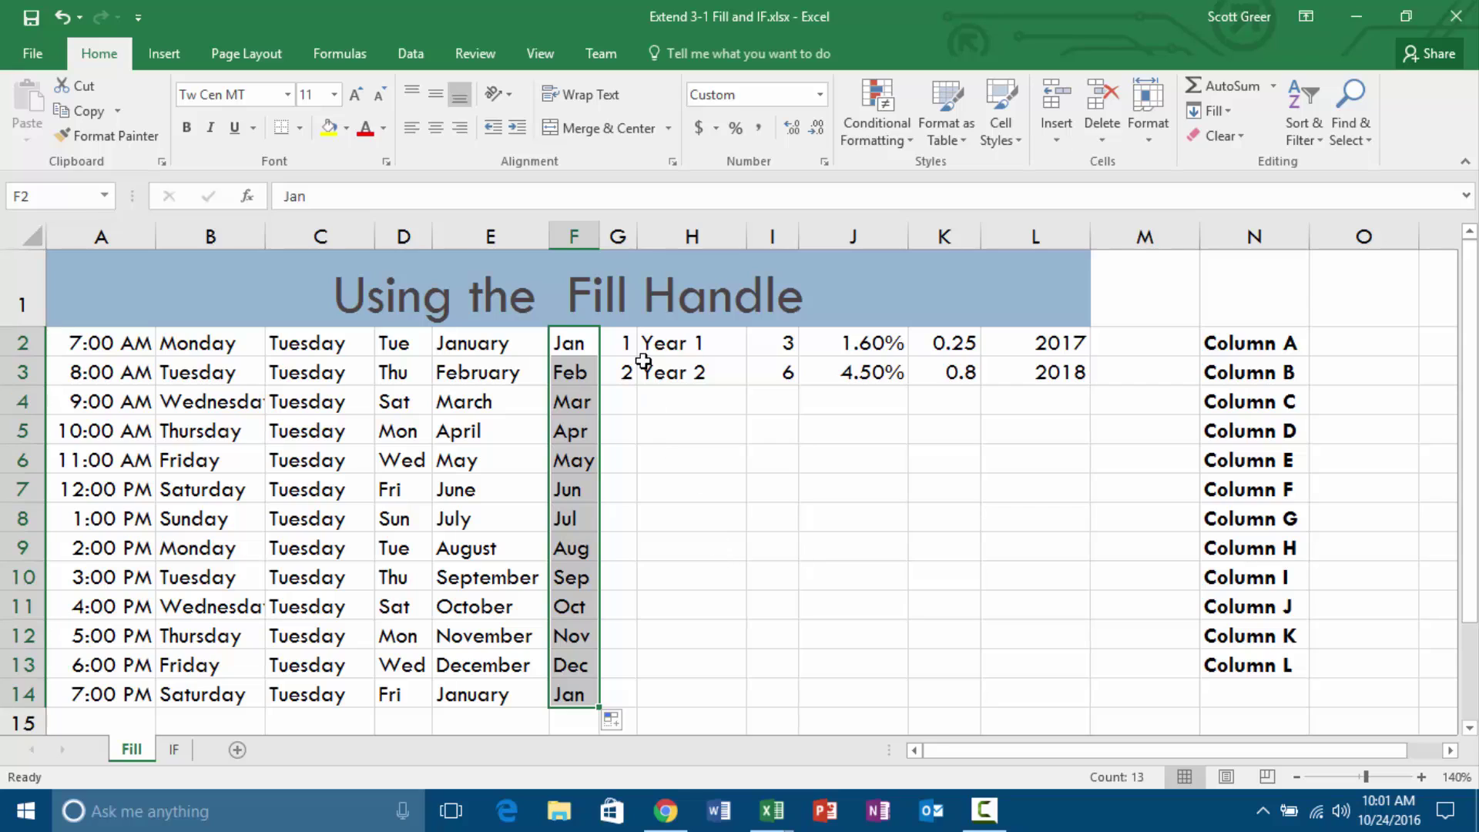
Extend the two-cell starting patterns in columns G, H and I (1, 2; Year 1, Year 2; 3, 6) down through row 14.
{"action": "left_click_drag", "start_coordinate": [626, 343], "coordinate": [659, 716]}
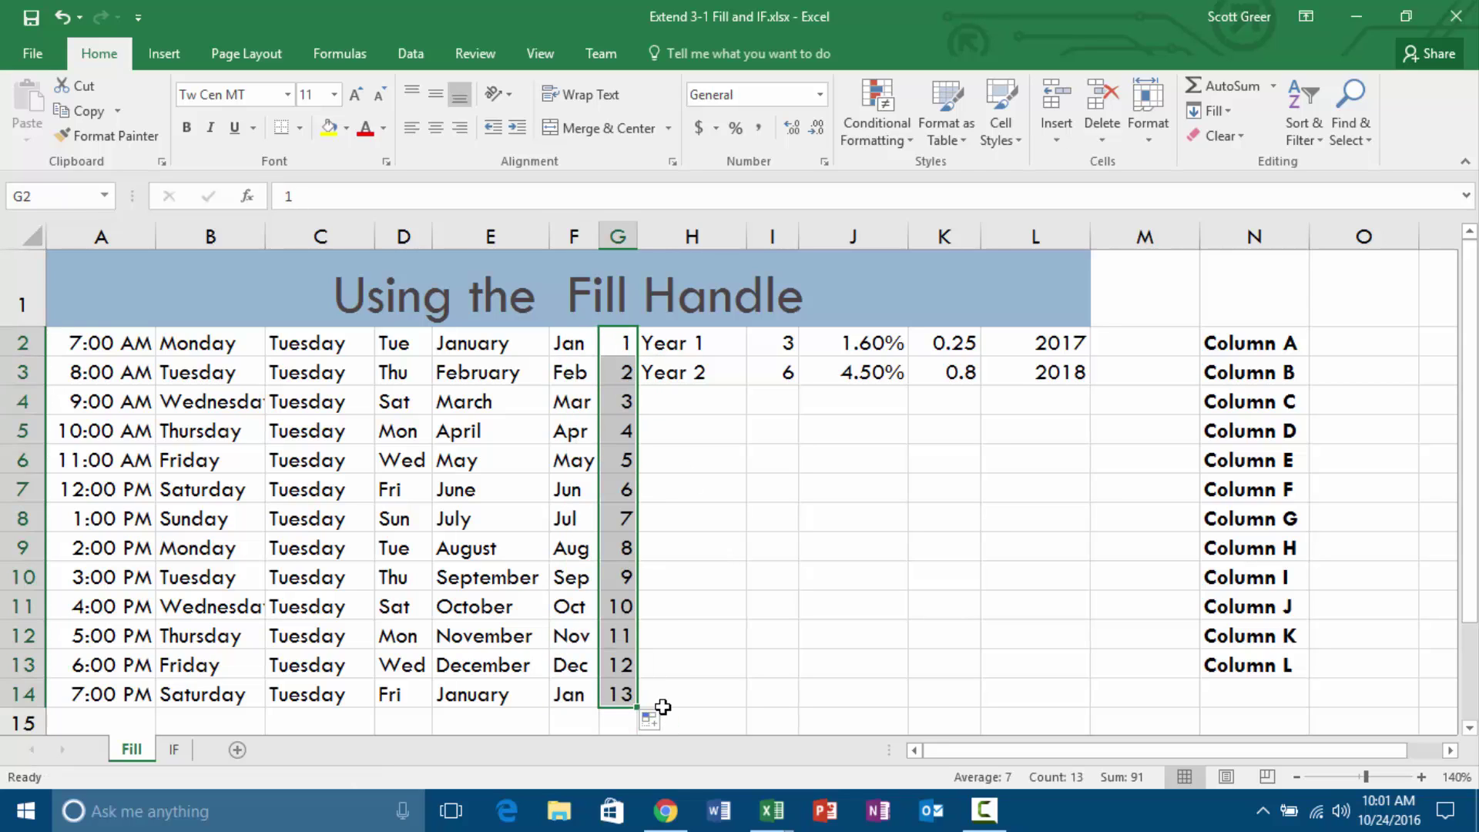
{"action": "left_click_drag", "start_coordinate": [660, 340], "coordinate": [709, 702]}
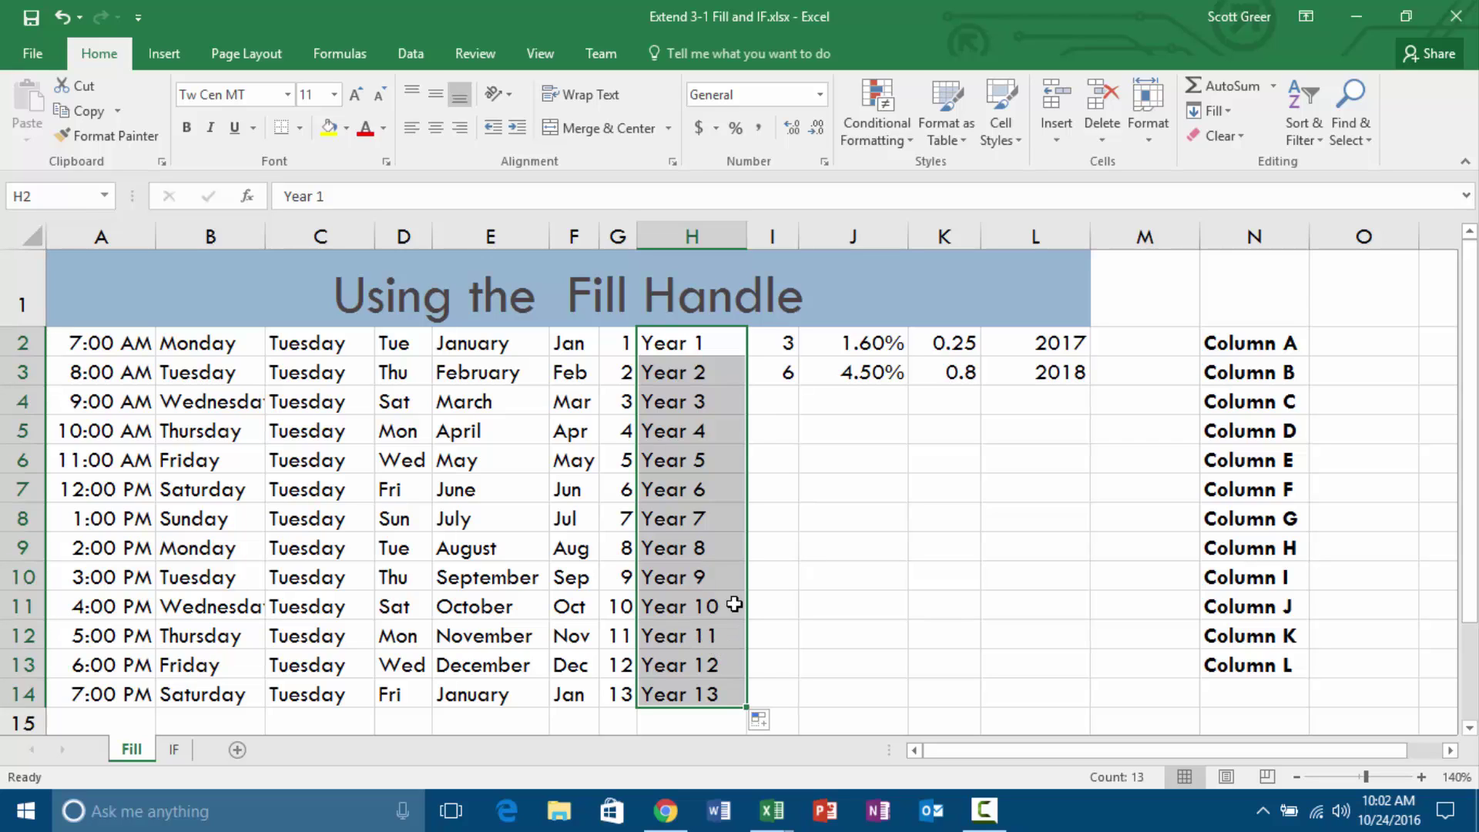
{"action": "left_click_drag", "start_coordinate": [770, 339], "coordinate": [795, 705]}
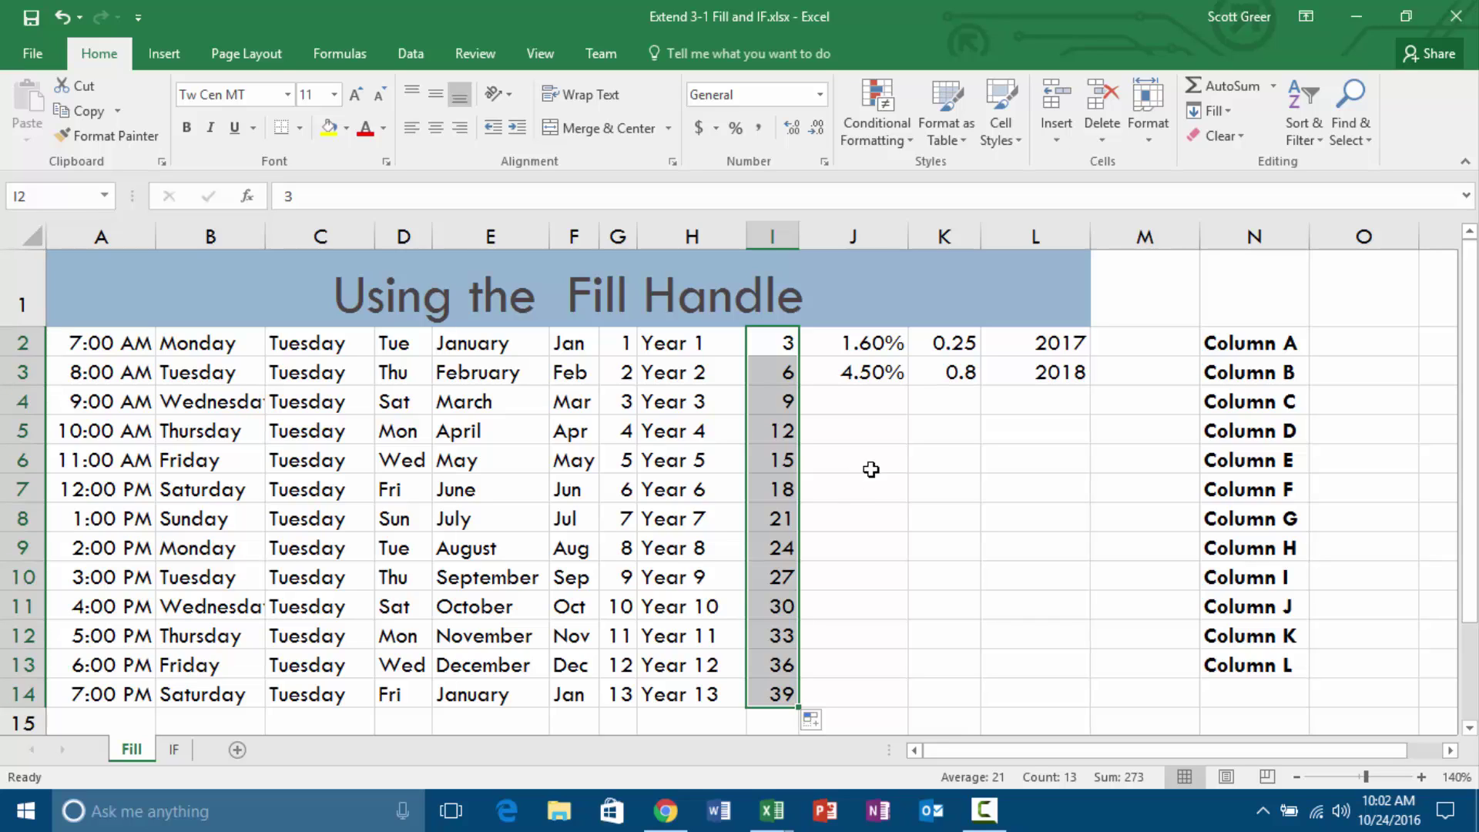
Extend the series that start in J2:J3, K2:K3 and column L down to row 14 with the fill handle.
{"action": "left_click_drag", "start_coordinate": [865, 335], "coordinate": [879, 373]}
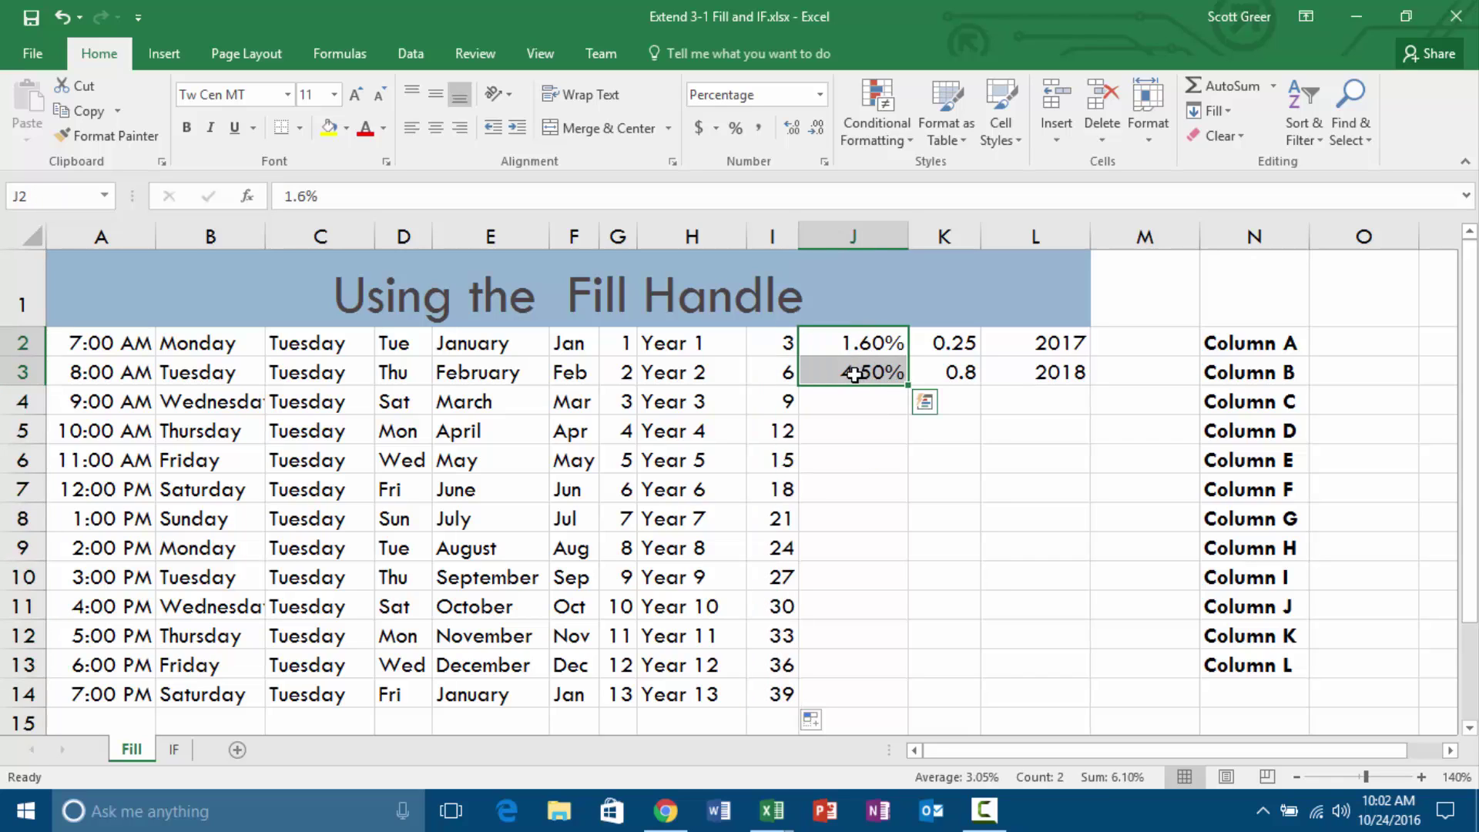
{"action": "left_click_drag", "start_coordinate": [904, 382], "coordinate": [908, 704]}
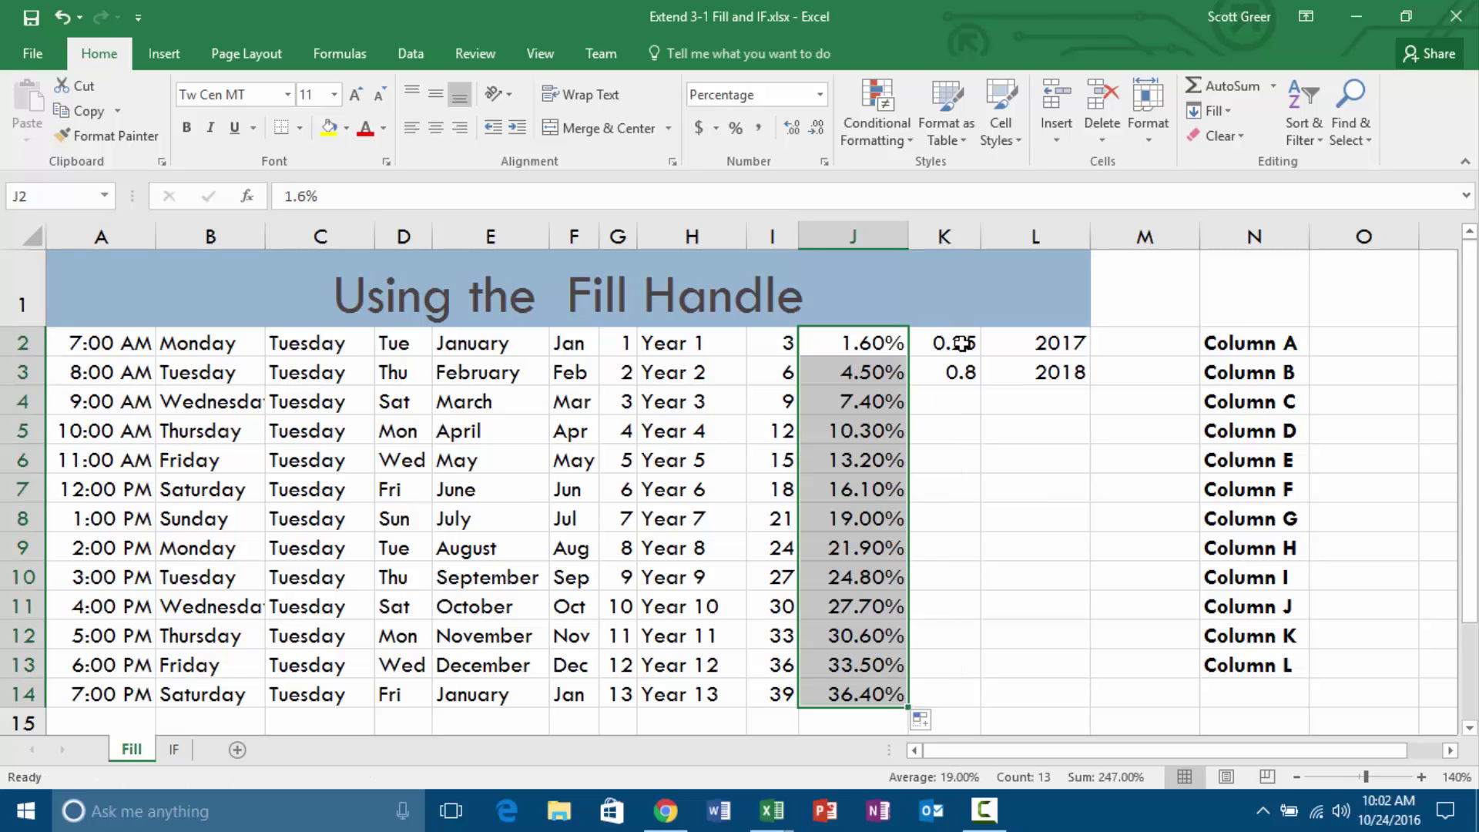
{"action": "left_click_drag", "start_coordinate": [961, 343], "coordinate": [974, 707]}
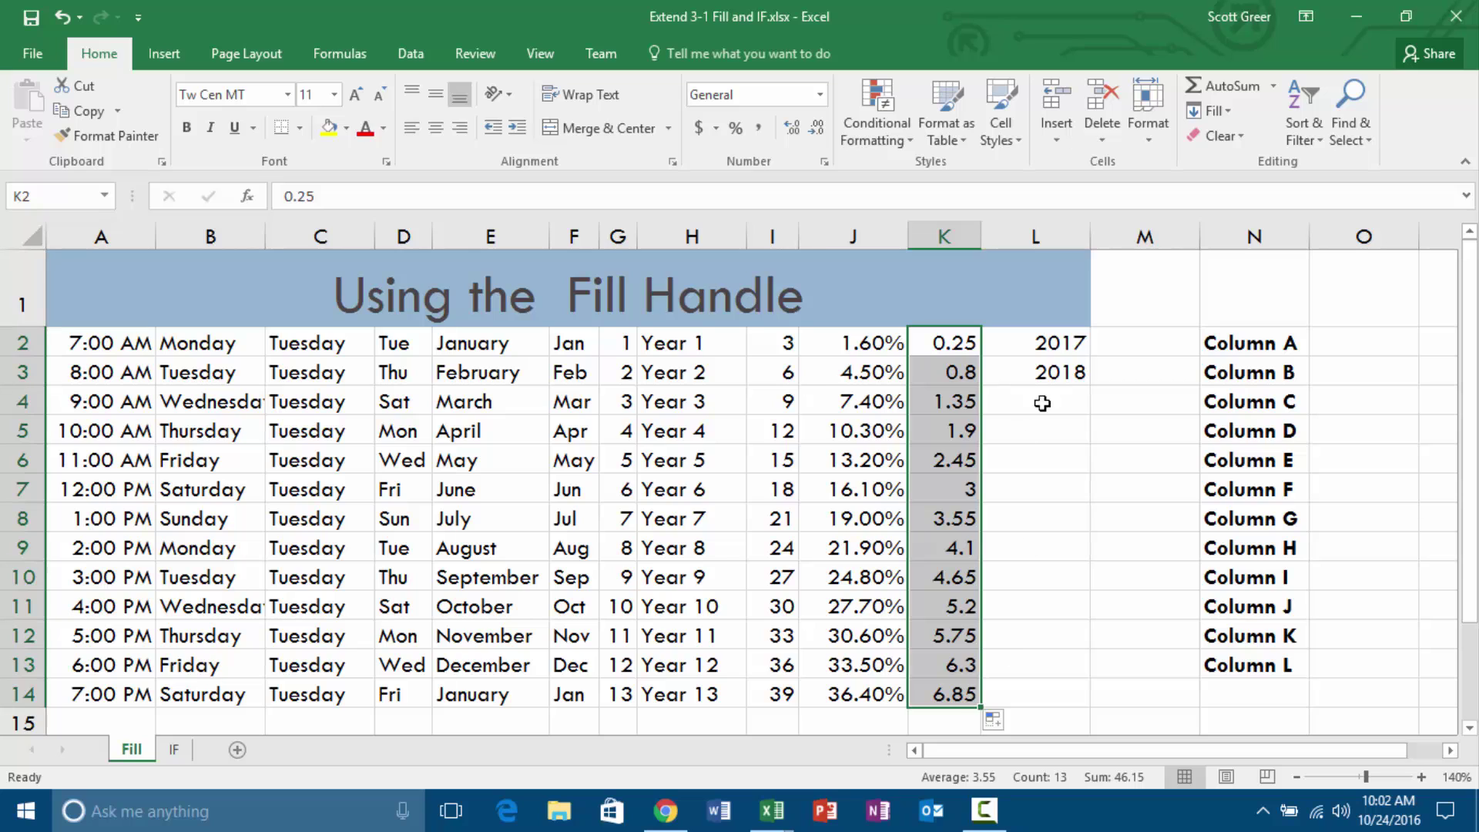
{"action": "left_click_drag", "start_coordinate": [1055, 343], "coordinate": [1050, 619]}
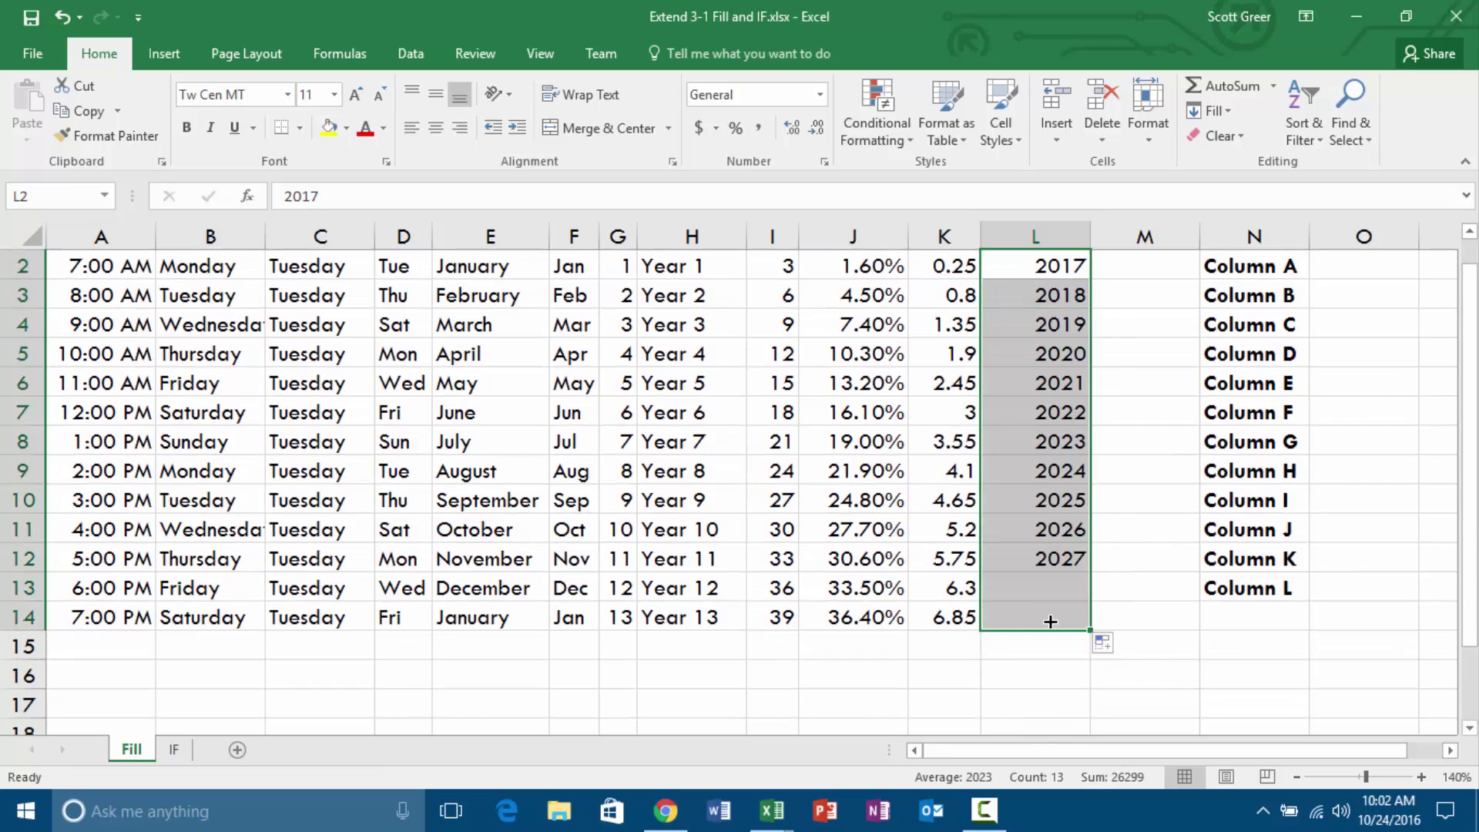
{"action": "scroll", "coordinate": [1044, 620], "scroll_direction": "up", "scroll_amount": 1}
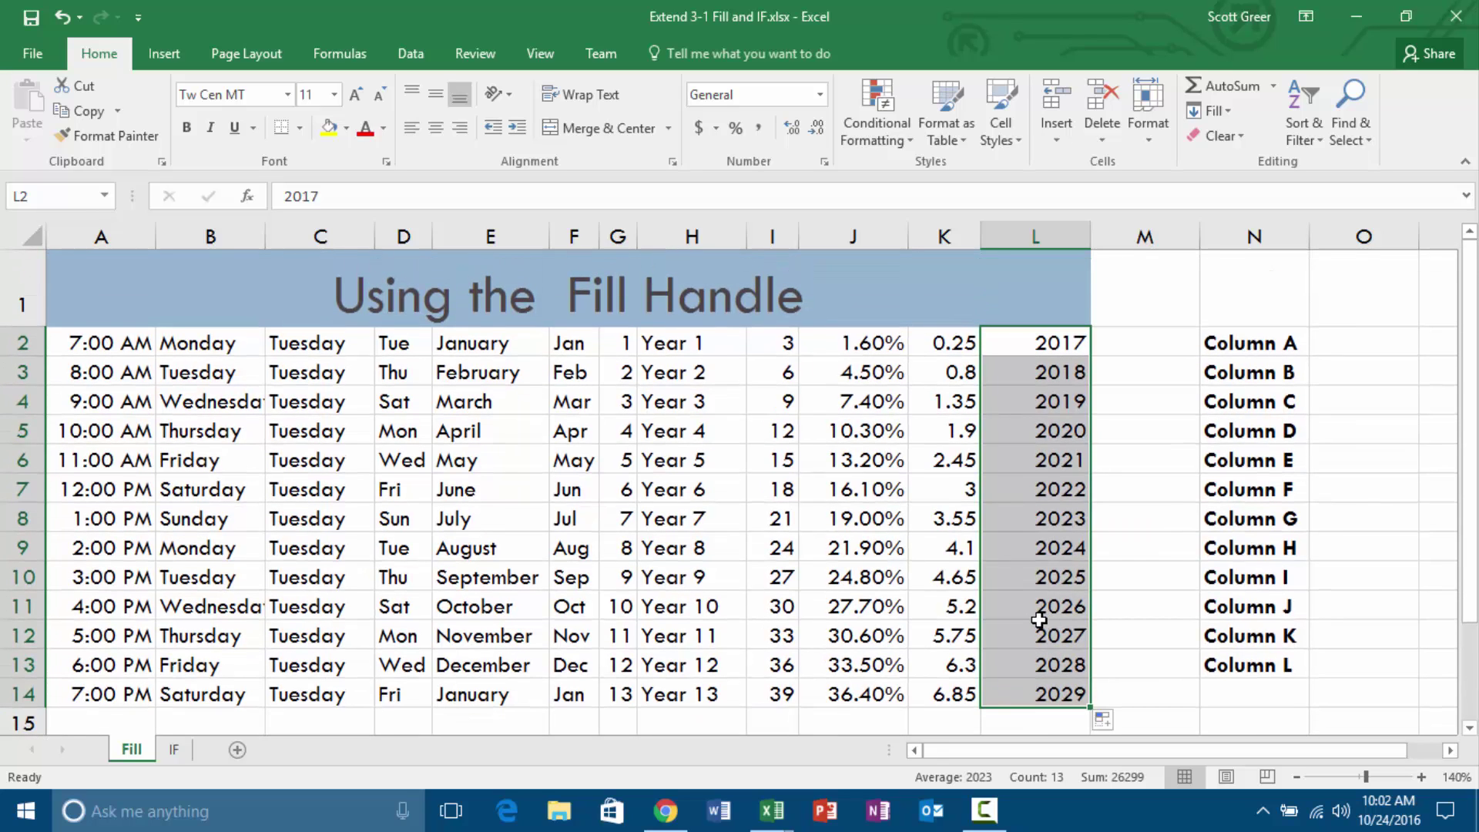
{"action": "left_click", "coordinate": [1139, 403]}
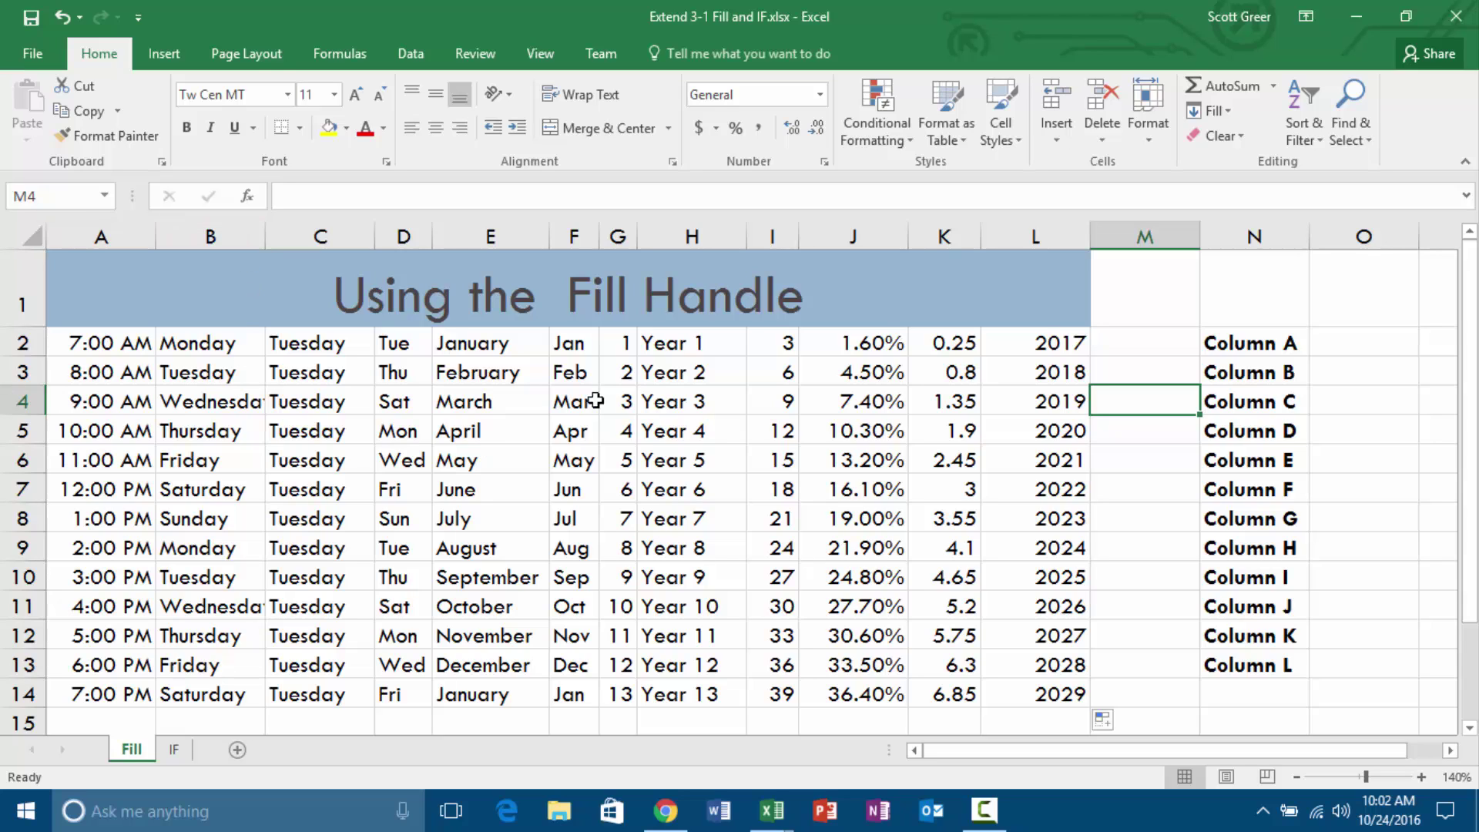
Enter "Drag" in O2 and O3 as the fill notes for Column A and Column B.
{"action": "left_click", "coordinate": [1346, 346]}
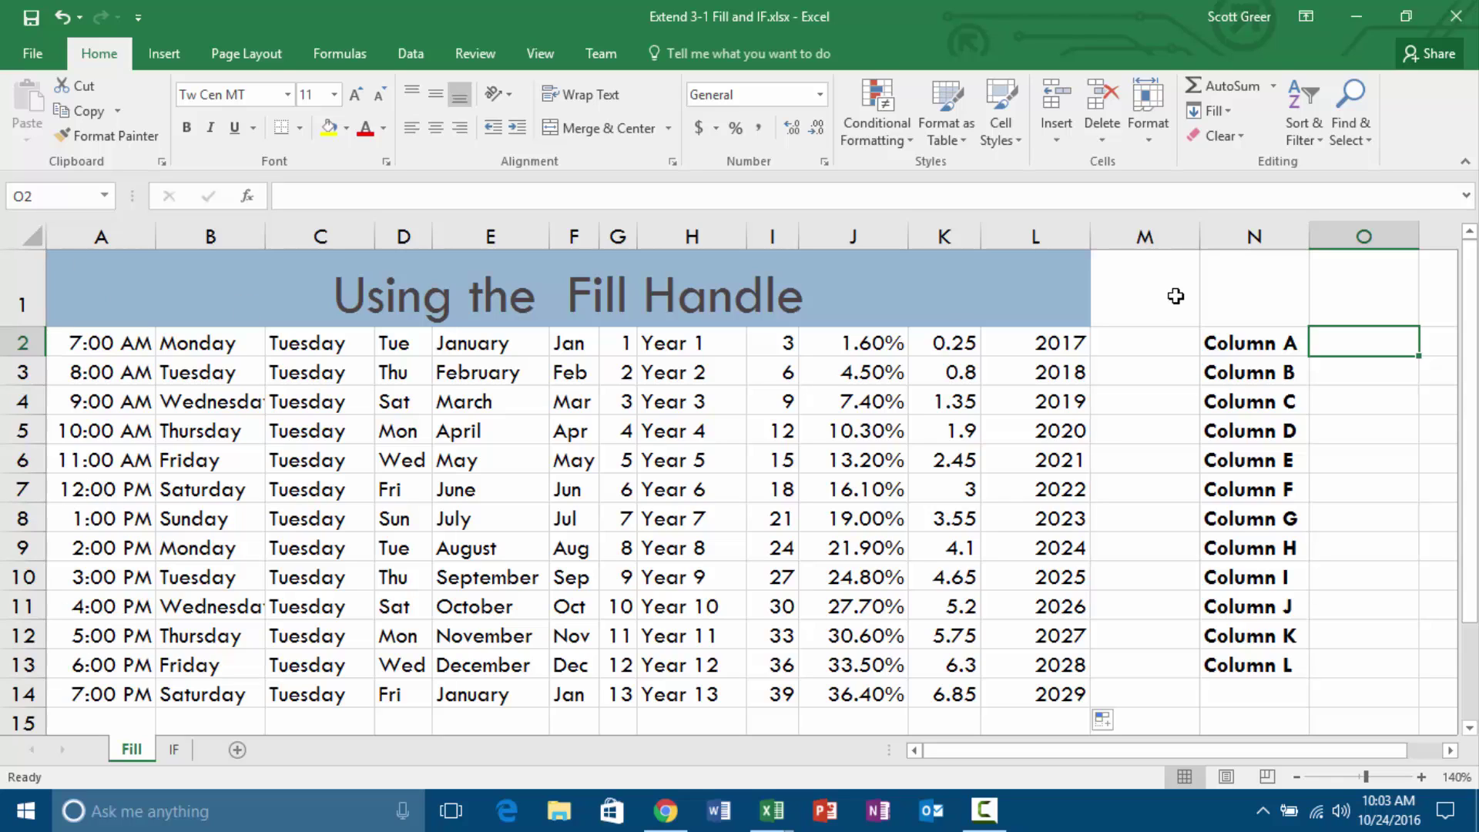
{"action": "type", "text": "Drag"}
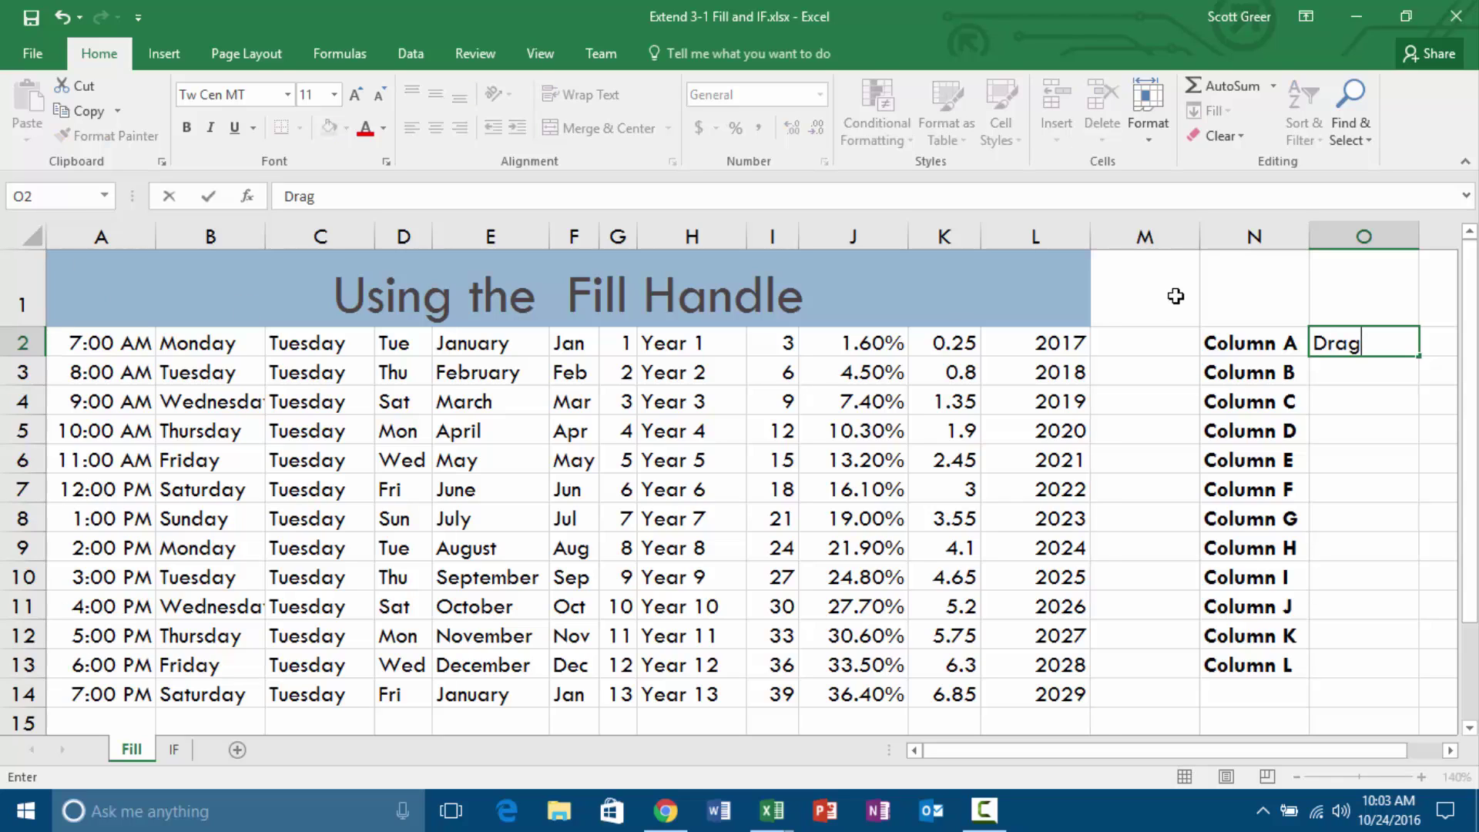
{"action": "key", "text": "Return"}
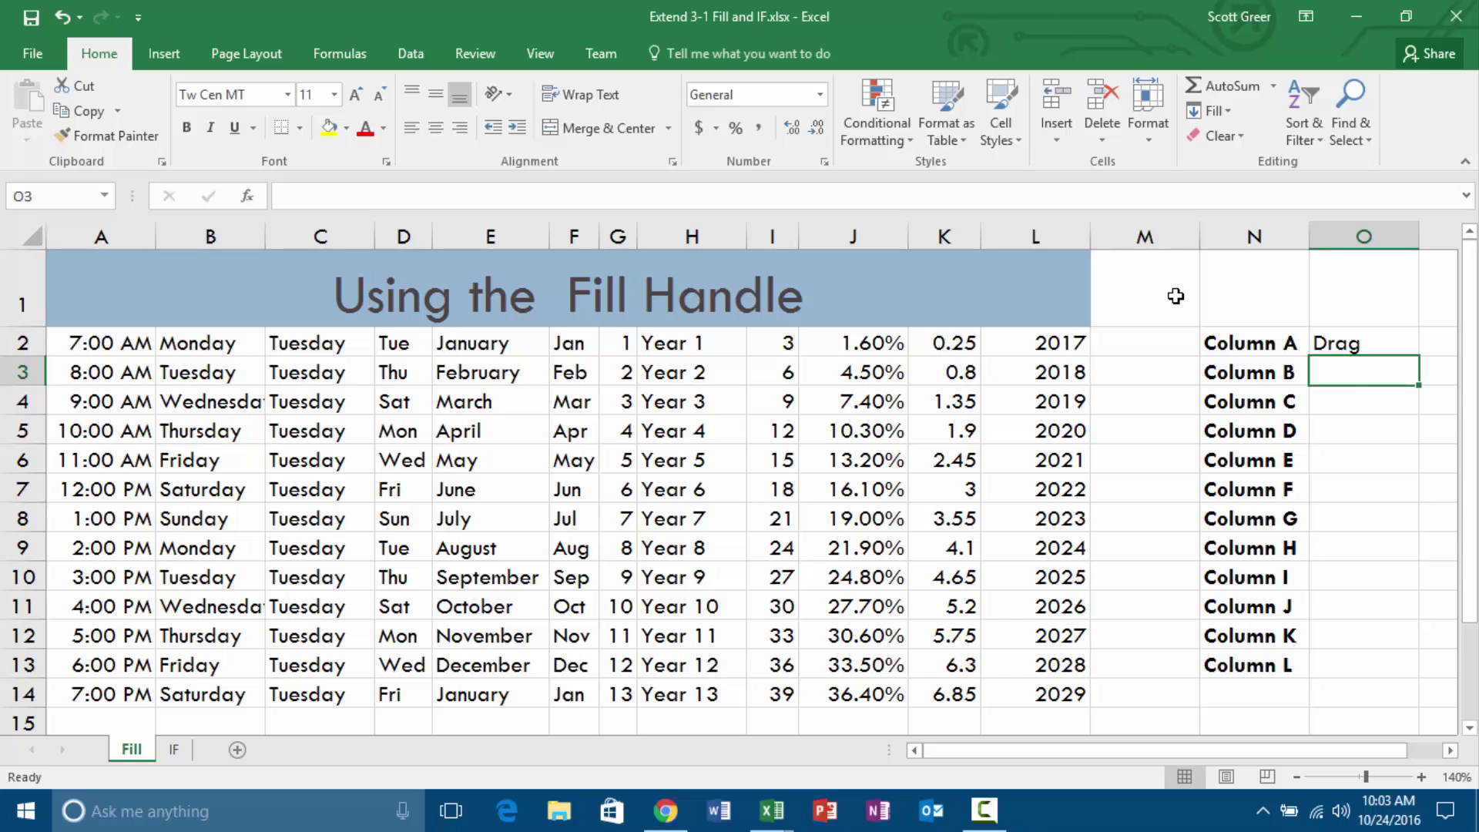
{"action": "type", "text": "Drag"}
{"action": "key", "text": "Return"}
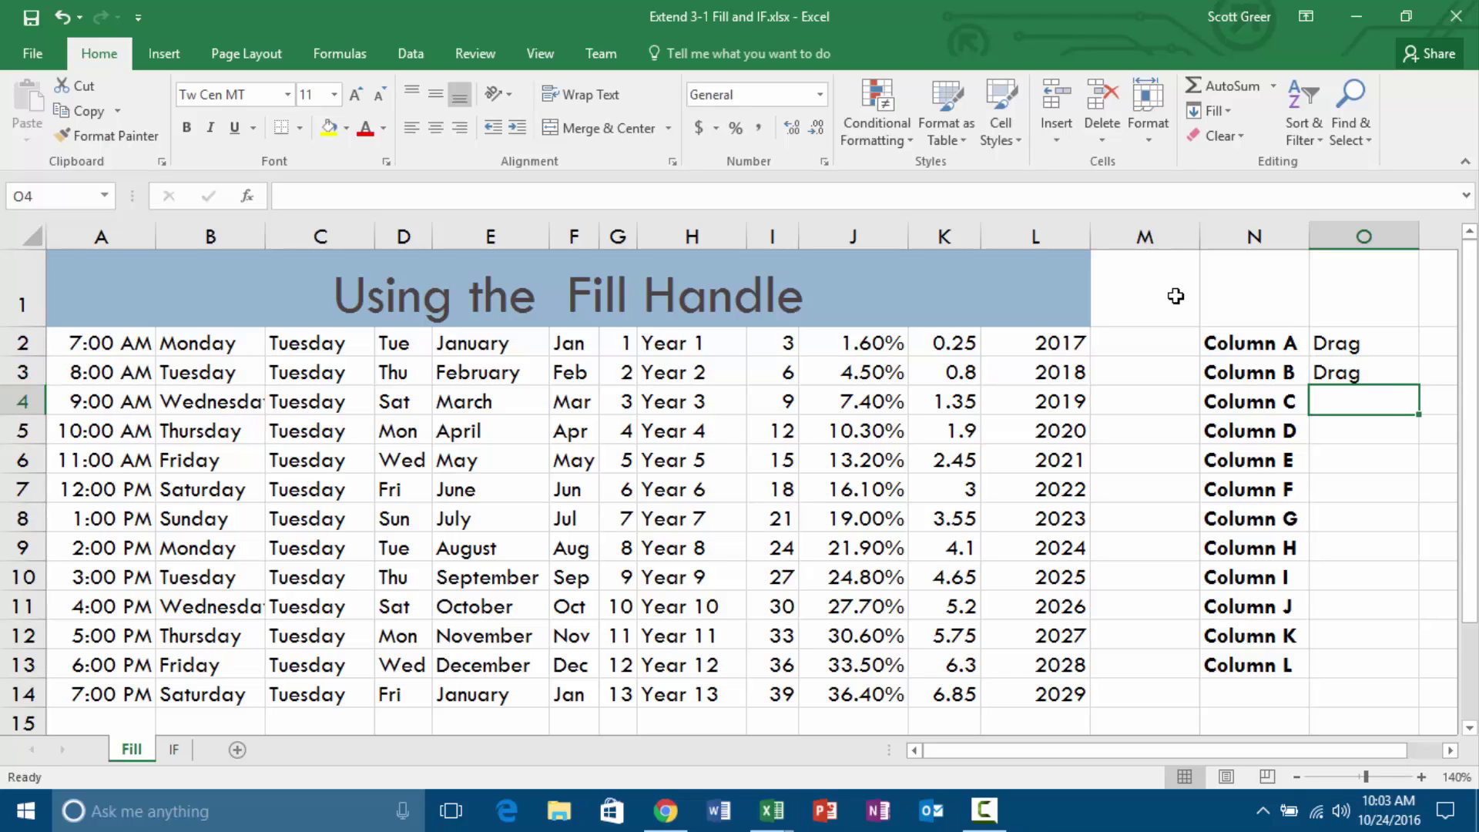
Enter "Write Tuesday in C3, then Drag" in O4 as the note for Column C.
{"action": "type", "text": "Write"}
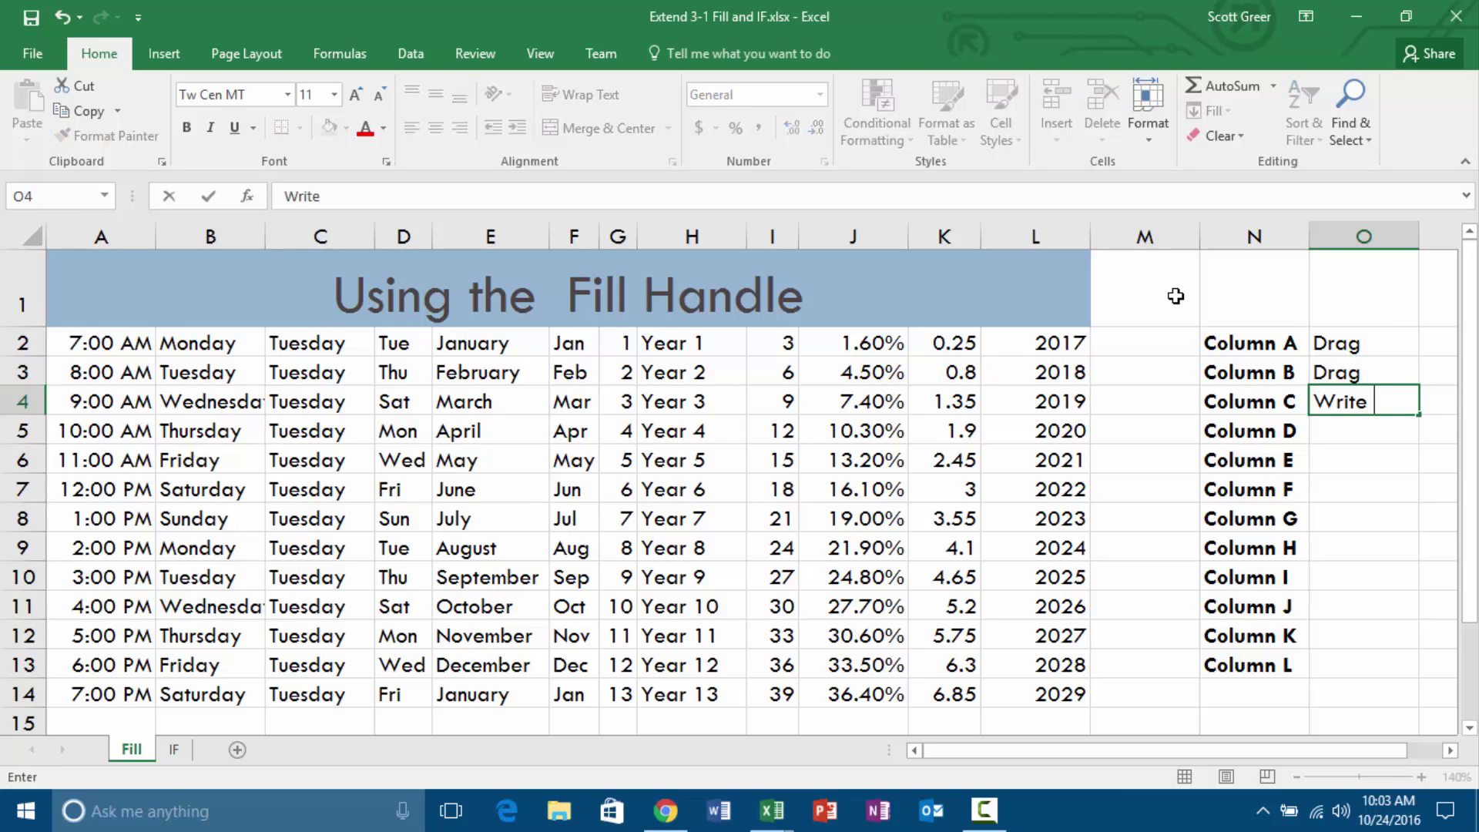
{"action": "type", "text": " Tuesda"}
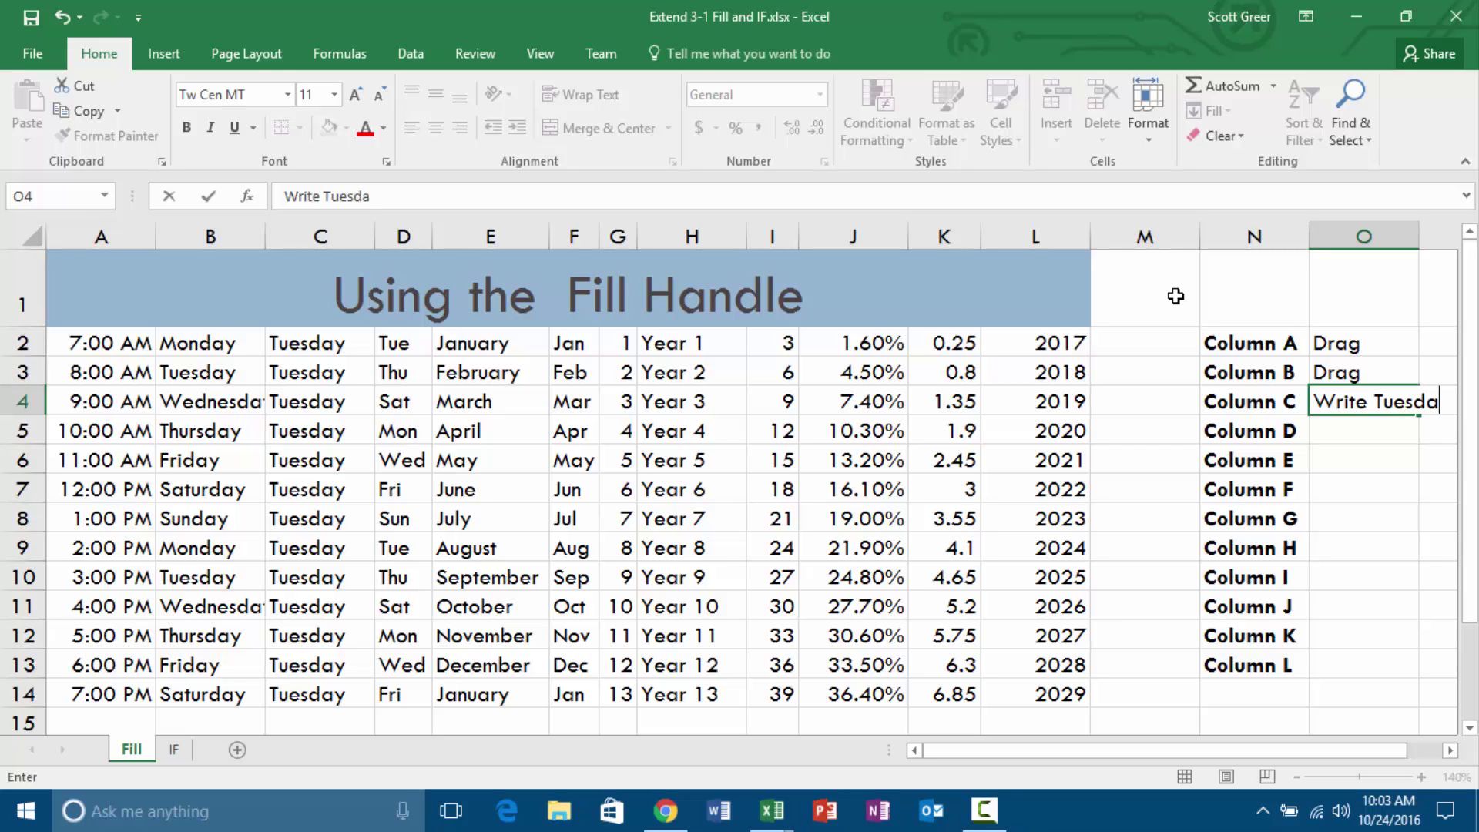
{"action": "type", "text": "y in C"}
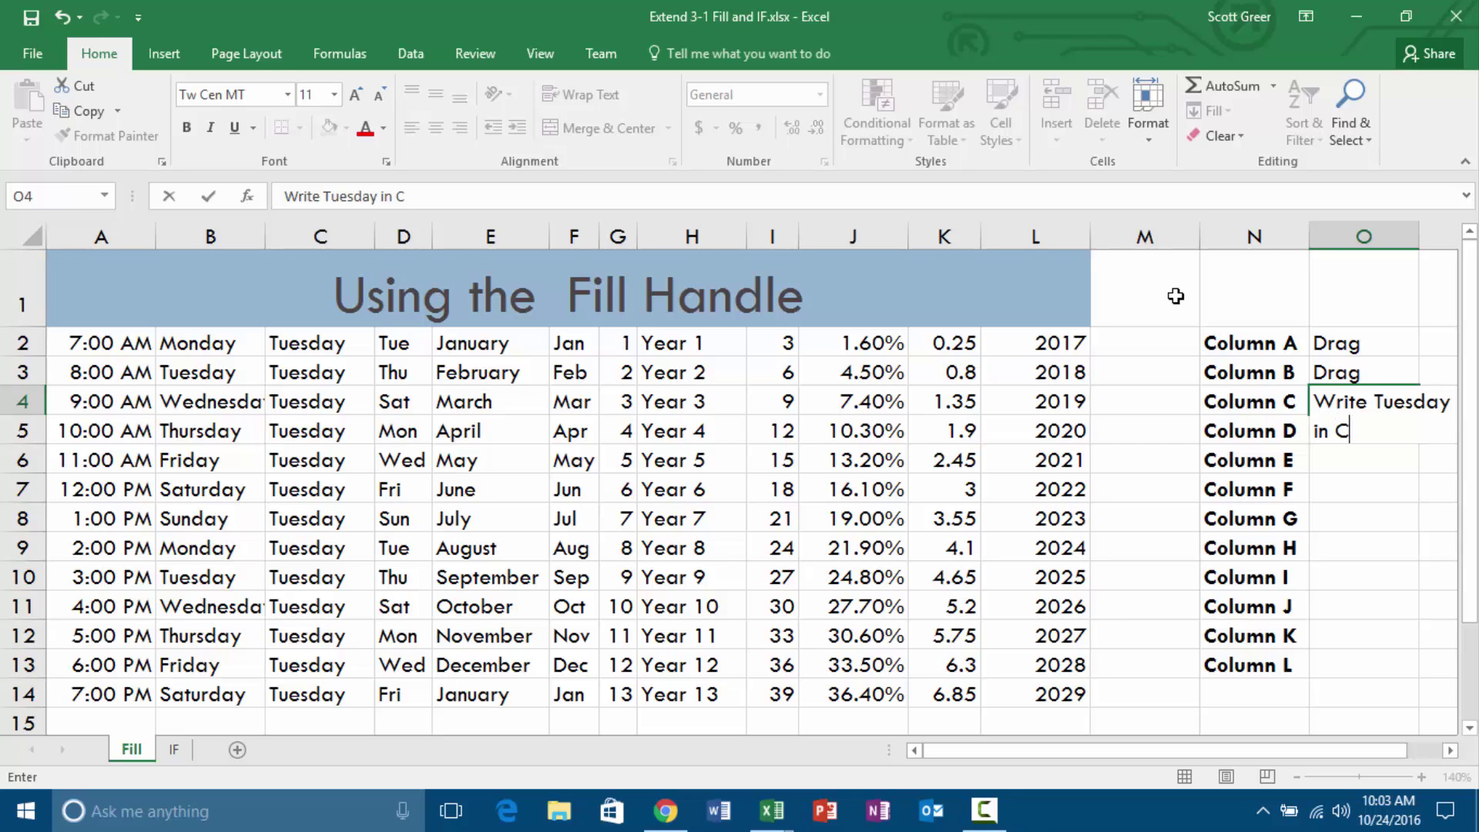
{"action": "type", "text": "3, then Drag"}
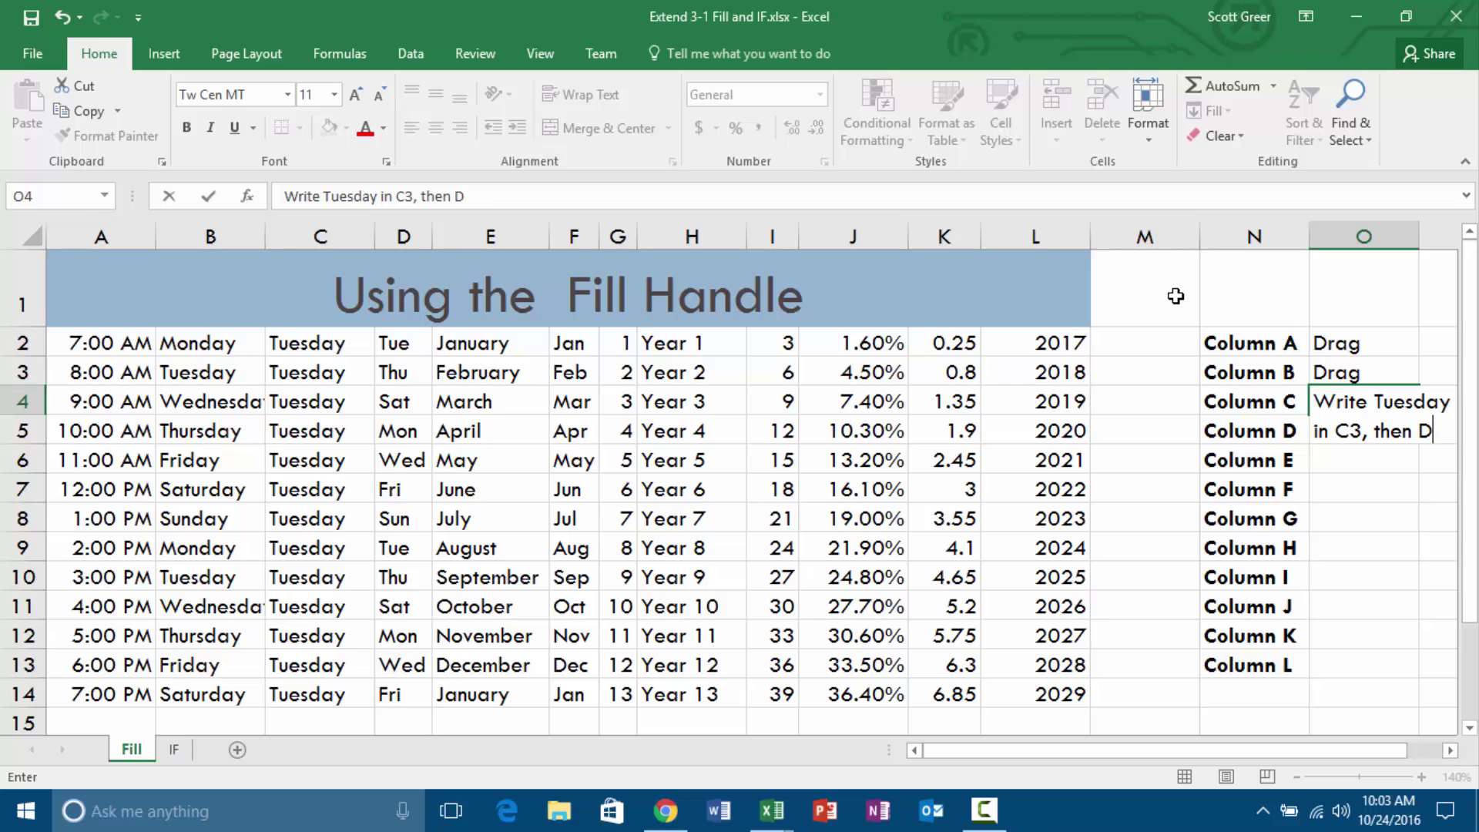
{"action": "key", "text": "ctrl+Return"}
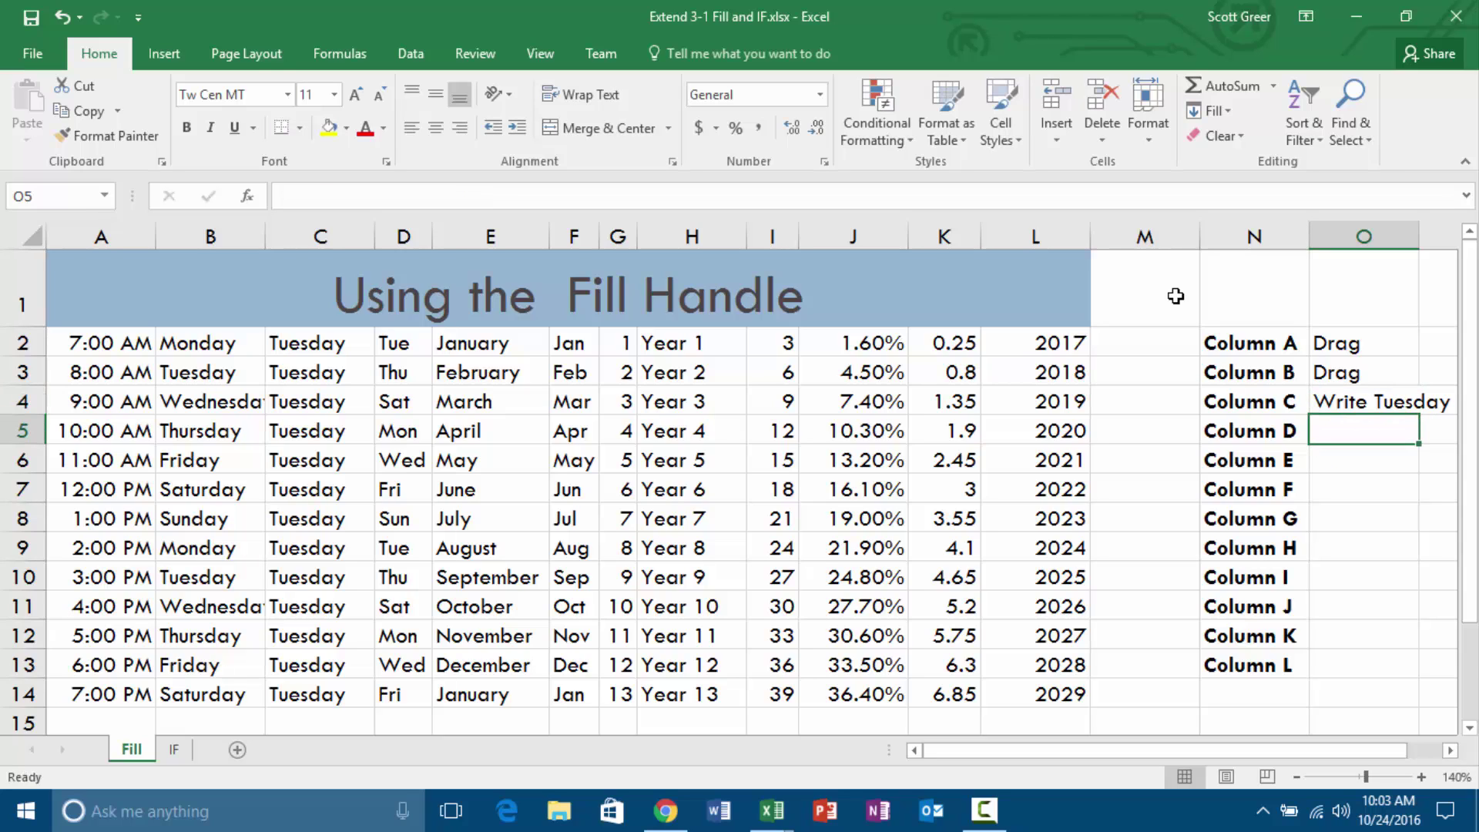
Enter "Select D2:D3, Then Drag" in O5 as the note for Column D.
{"action": "type", "text": "H"}
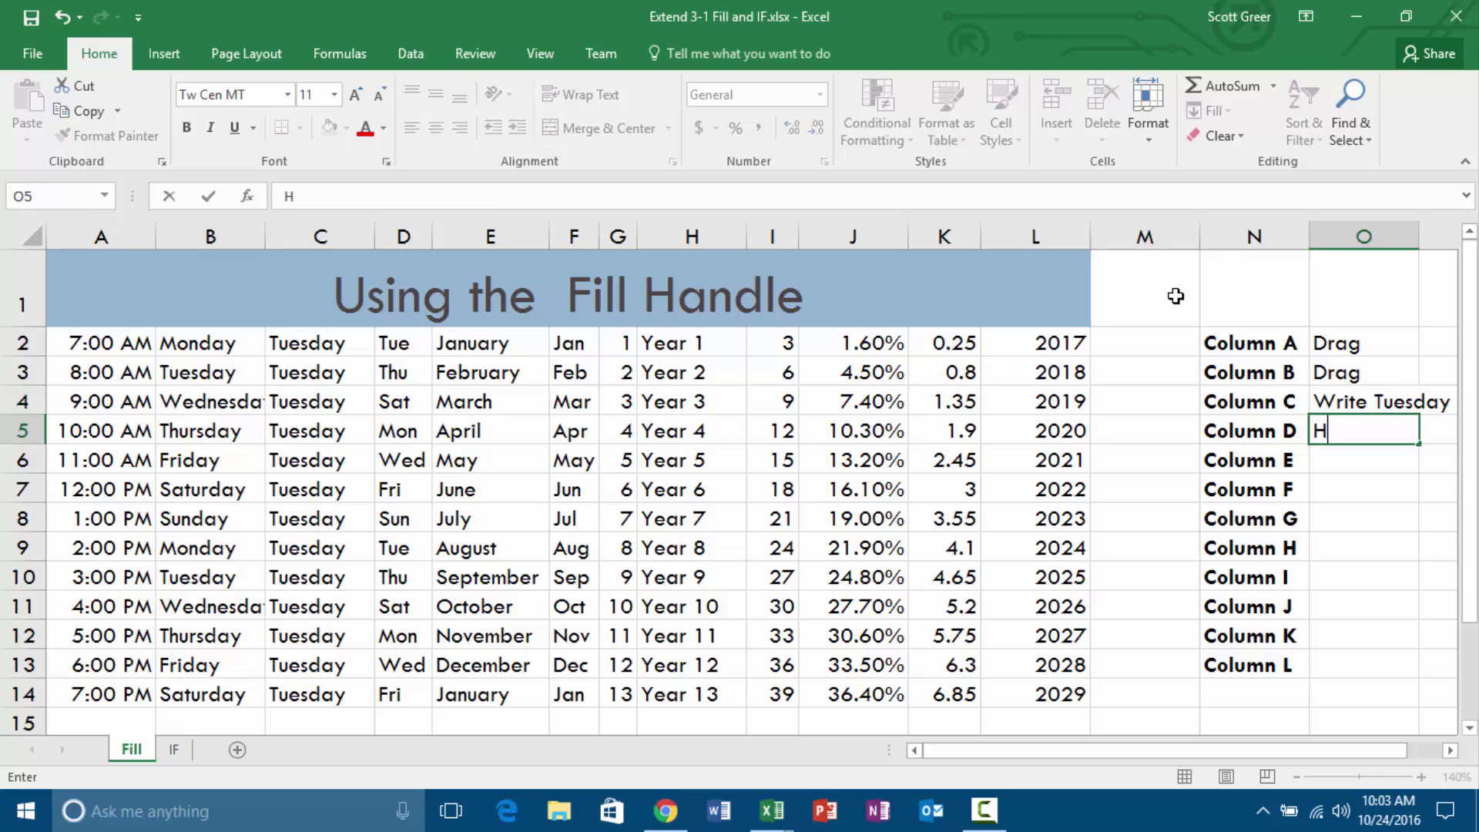
{"action": "key", "text": "BackSpace"}
{"action": "type", "text": "Select D"}
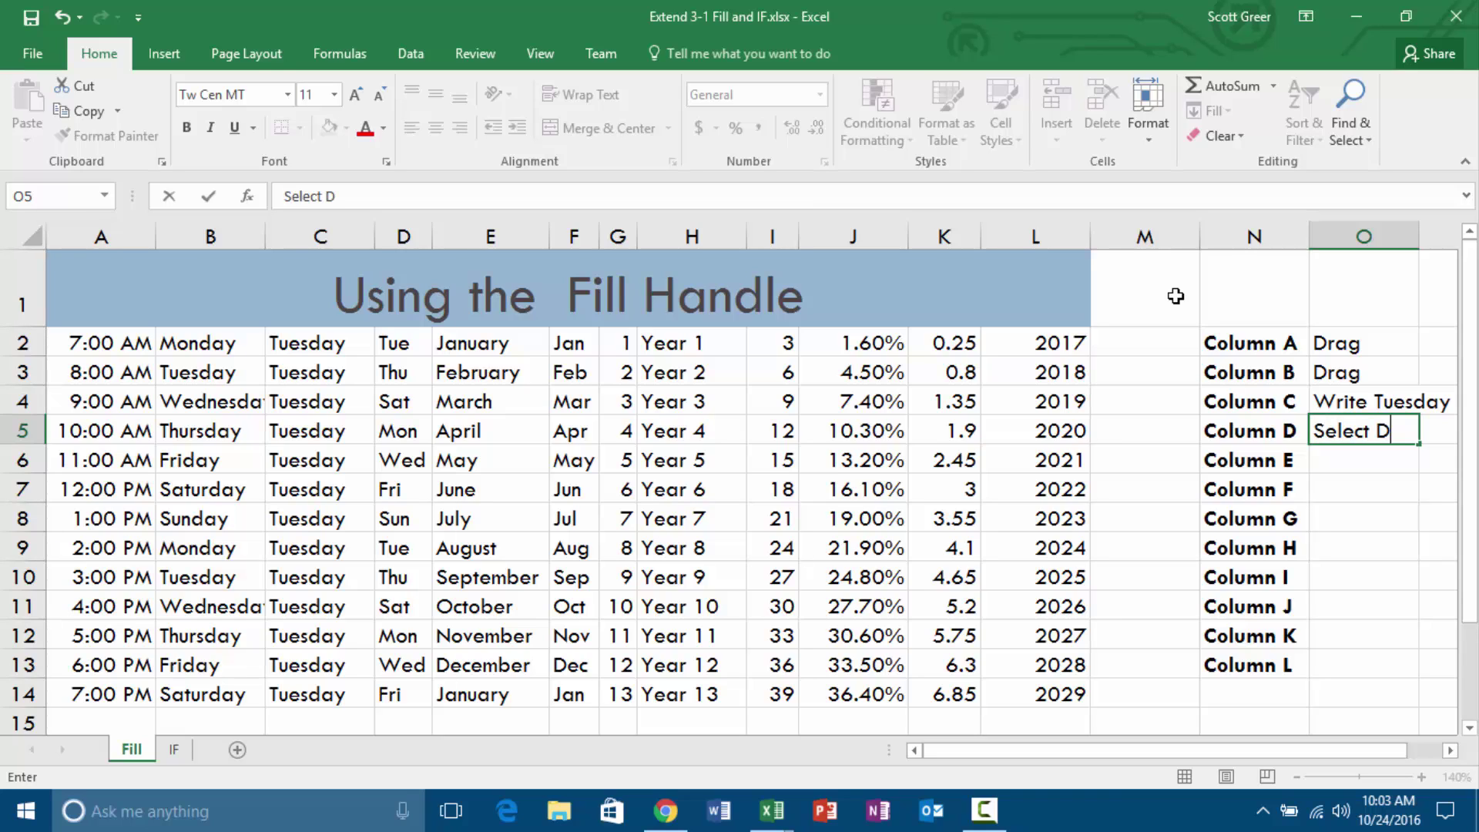
{"action": "type", "text": "2:D3, Then d"}
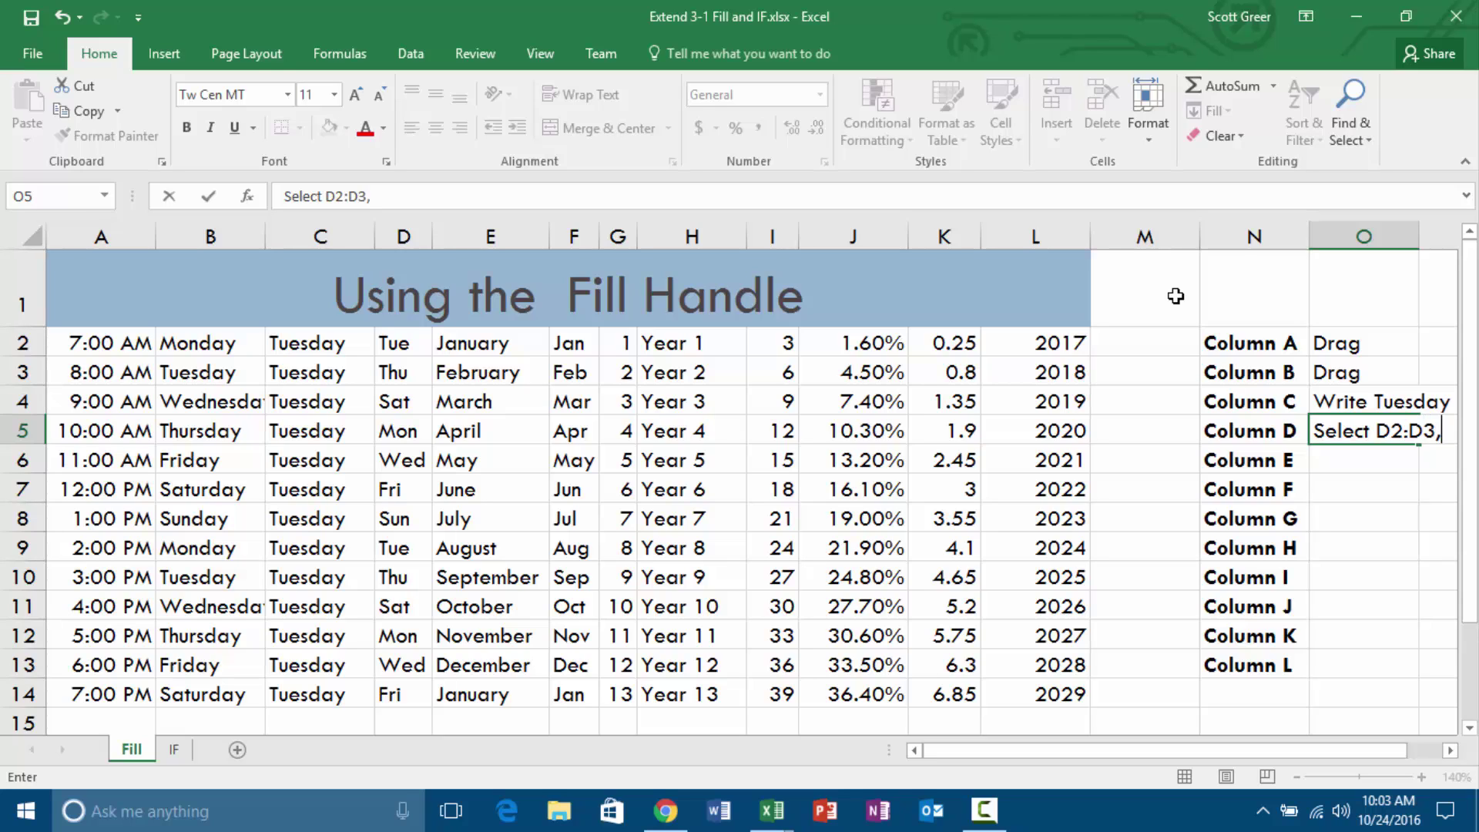
{"action": "key", "text": "BackSpace"}
{"action": "type", "text": "Dr"}
{"action": "key", "text": "Return"}
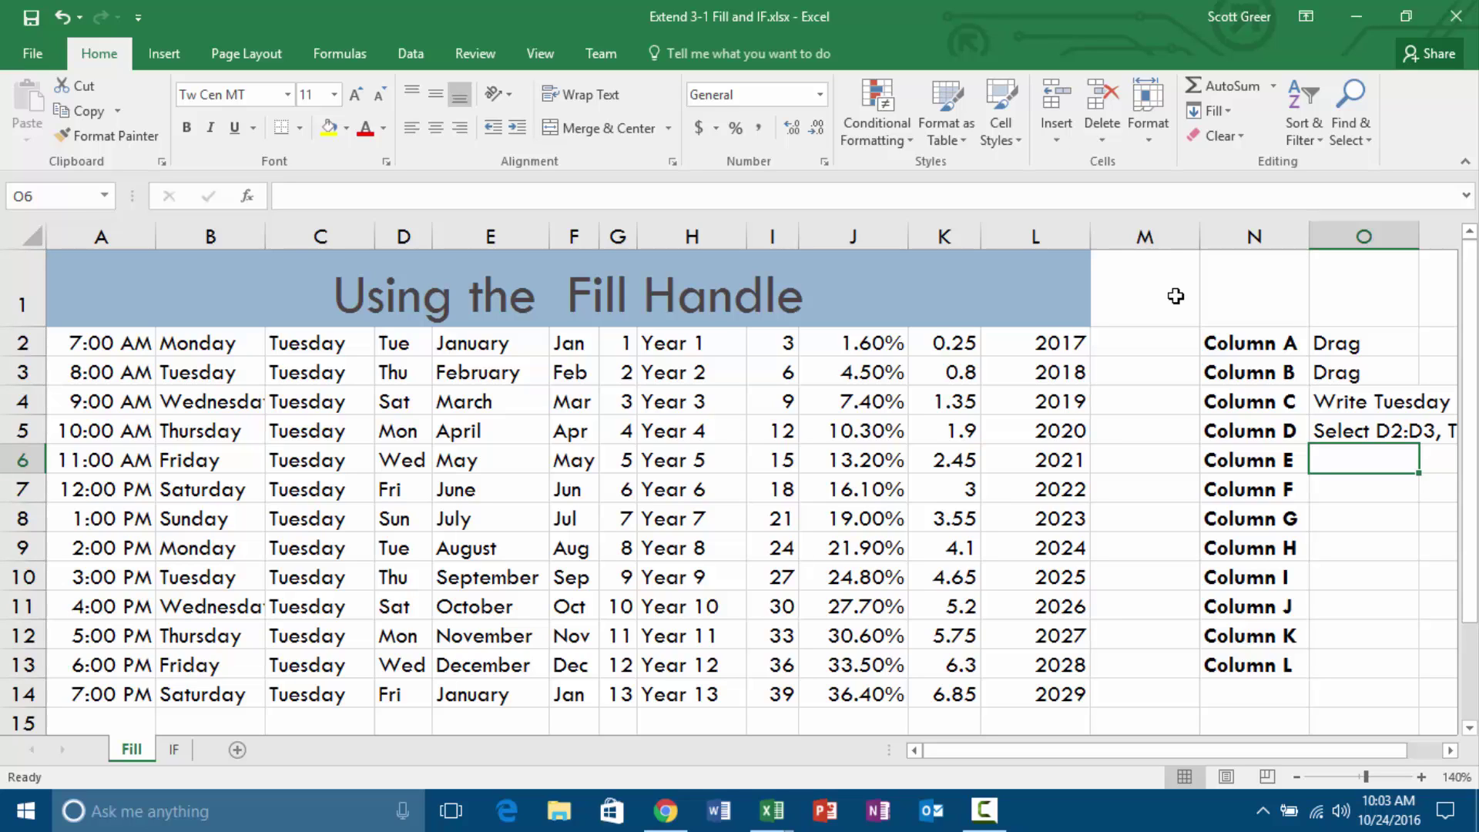
Enter "Drag" in O6, O7 and O8 as the notes for Columns E, F and G.
{"action": "type", "text": "Drag"}
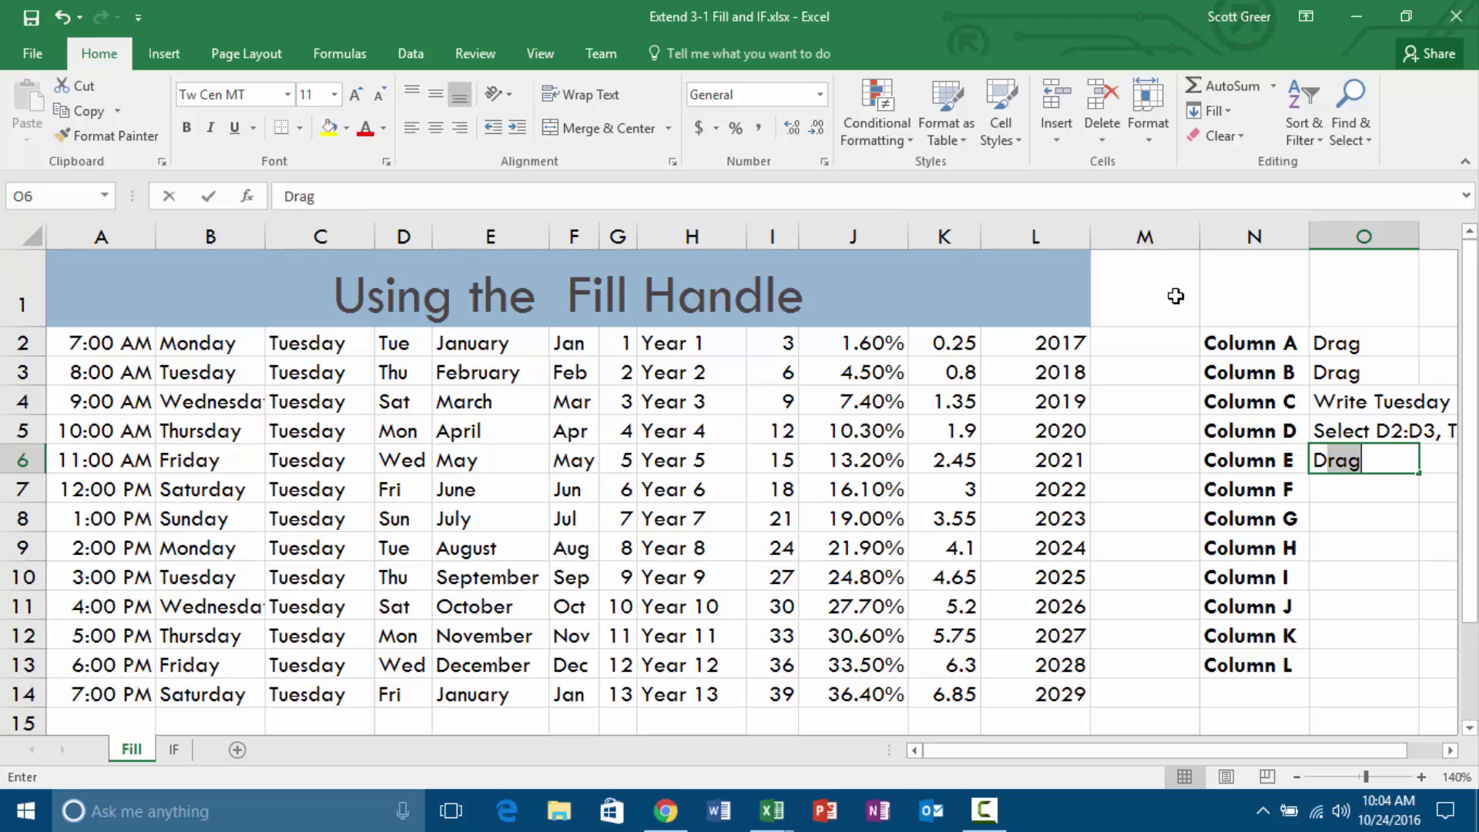
{"action": "key", "text": "Return"}
{"action": "type", "text": "drag"}
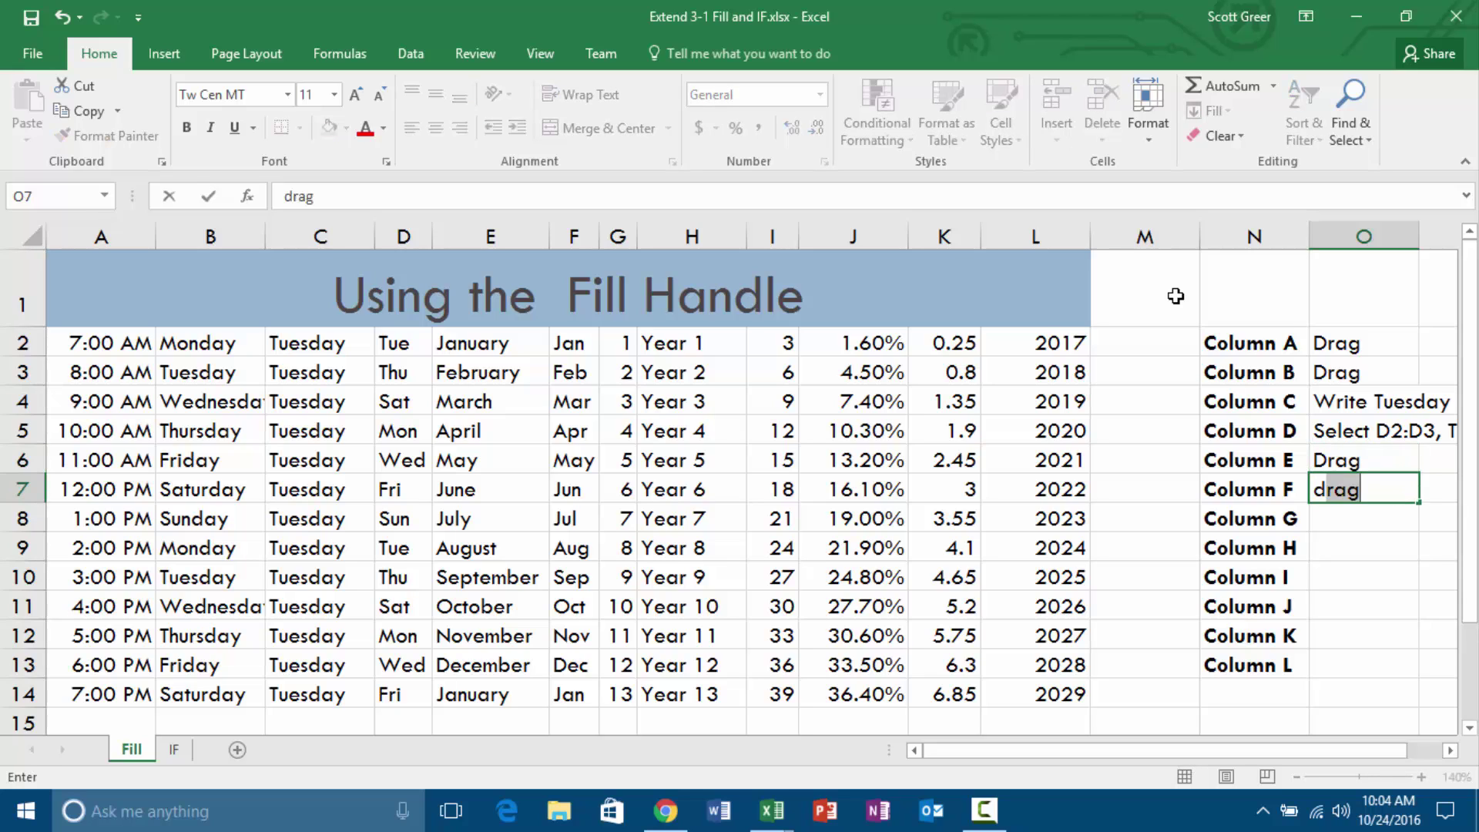
{"action": "key", "text": "Return"}
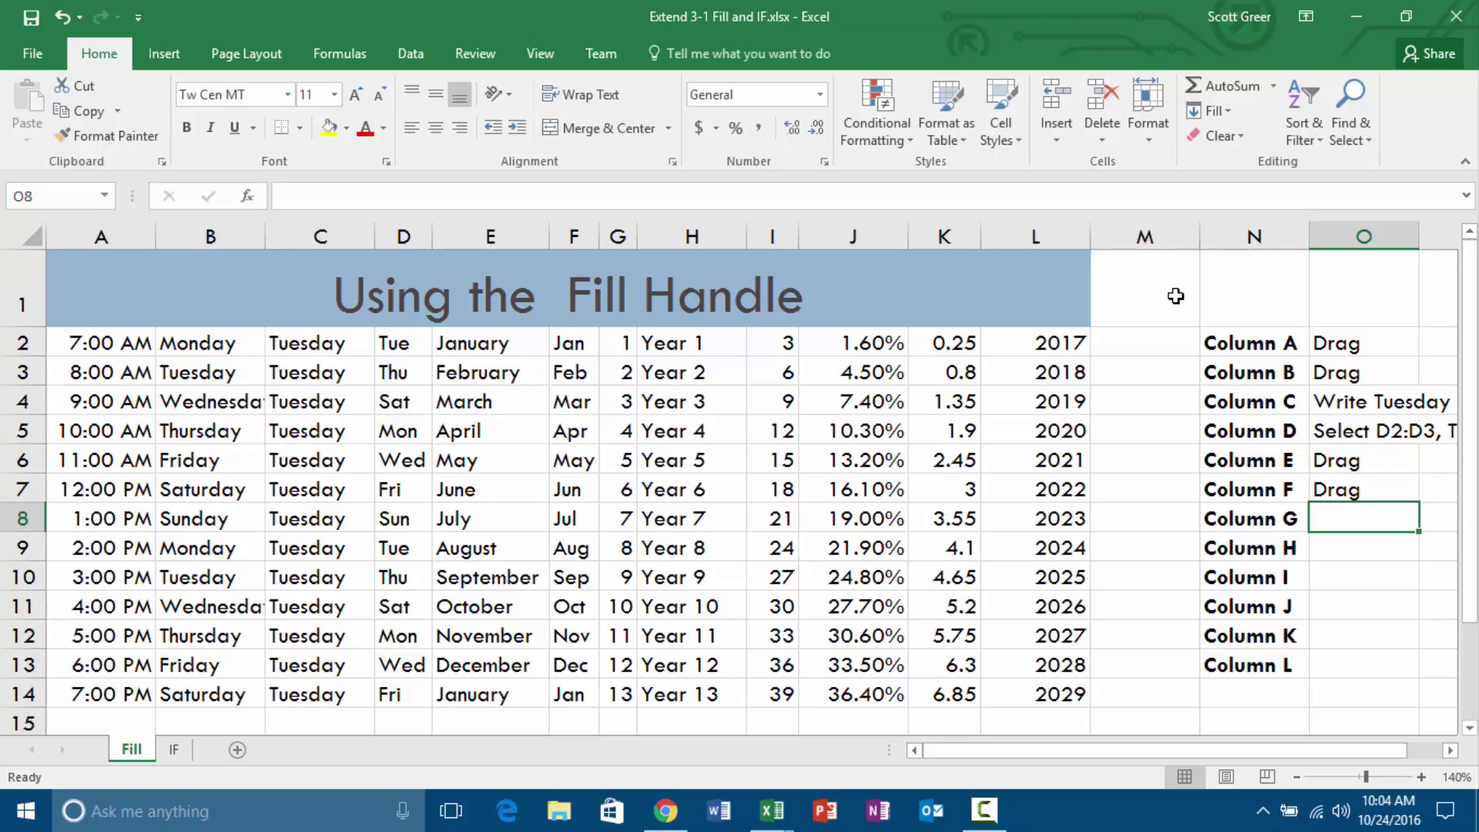
{"action": "type", "text": "drag"}
{"action": "key", "text": "Return"}
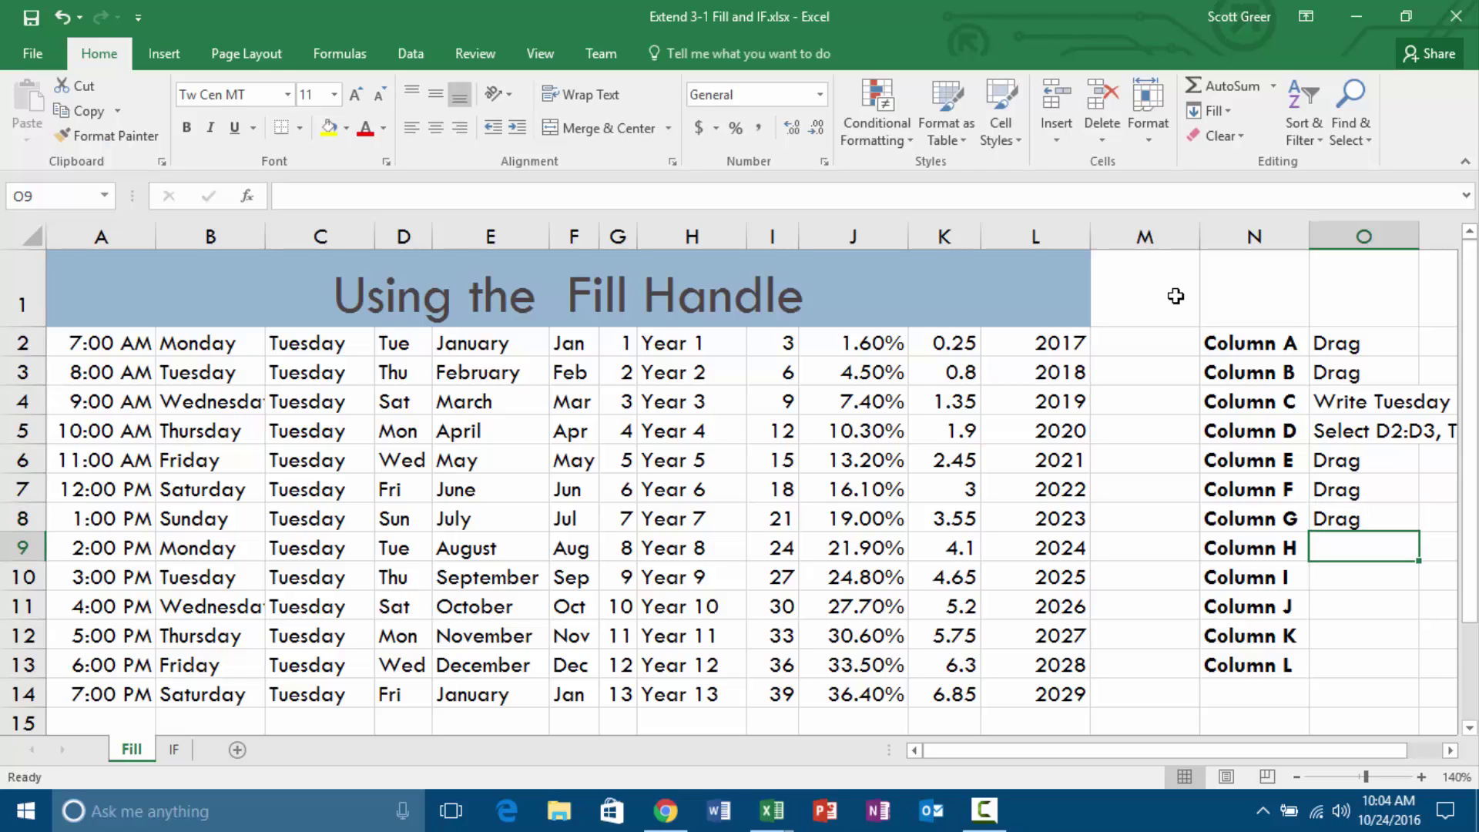
Replace the Column G note in O8 with "Select G2:G3 Drag".
{"action": "key", "text": "Up"}
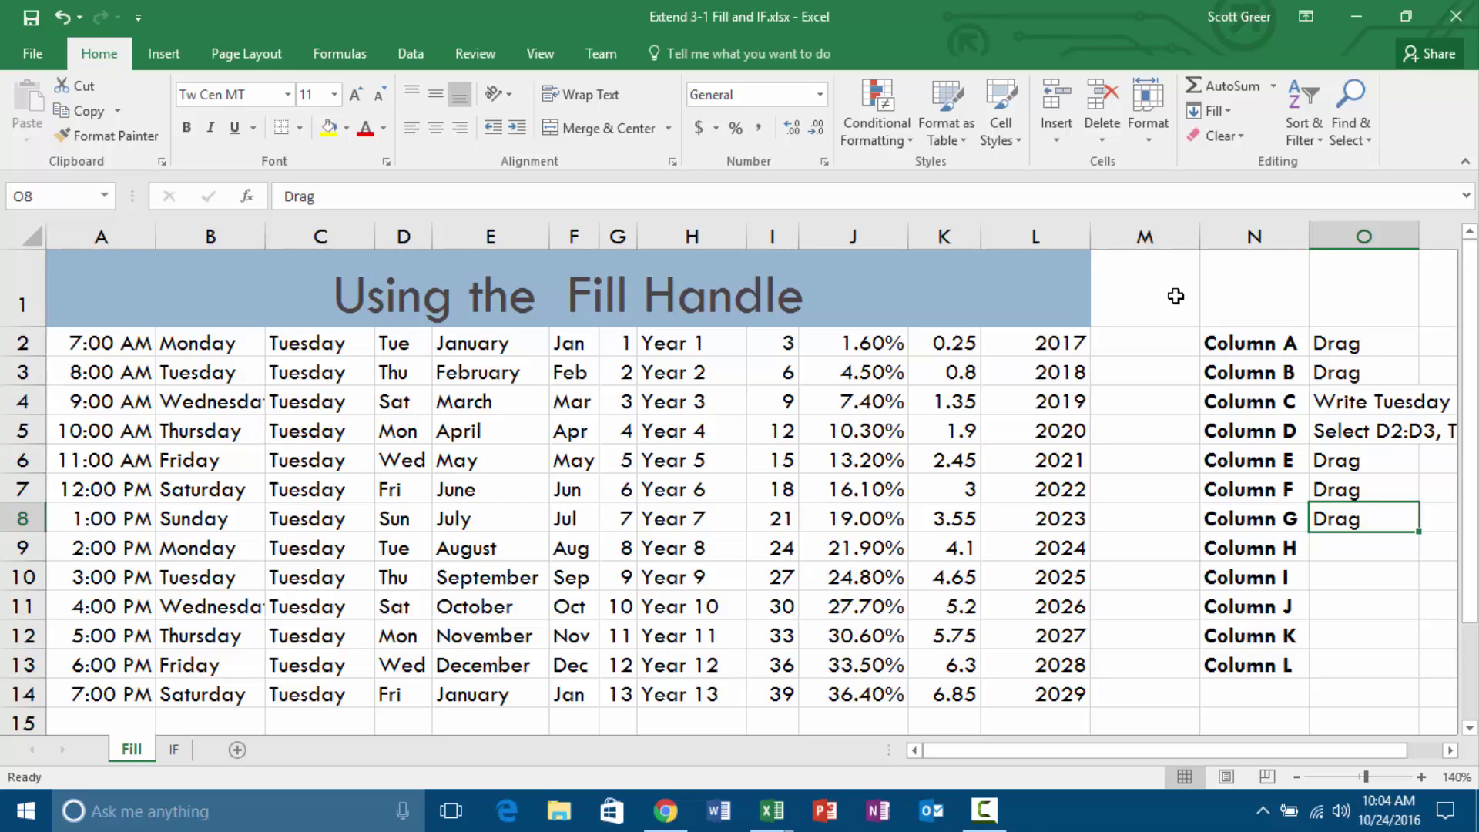
{"action": "type", "text": "Select "}
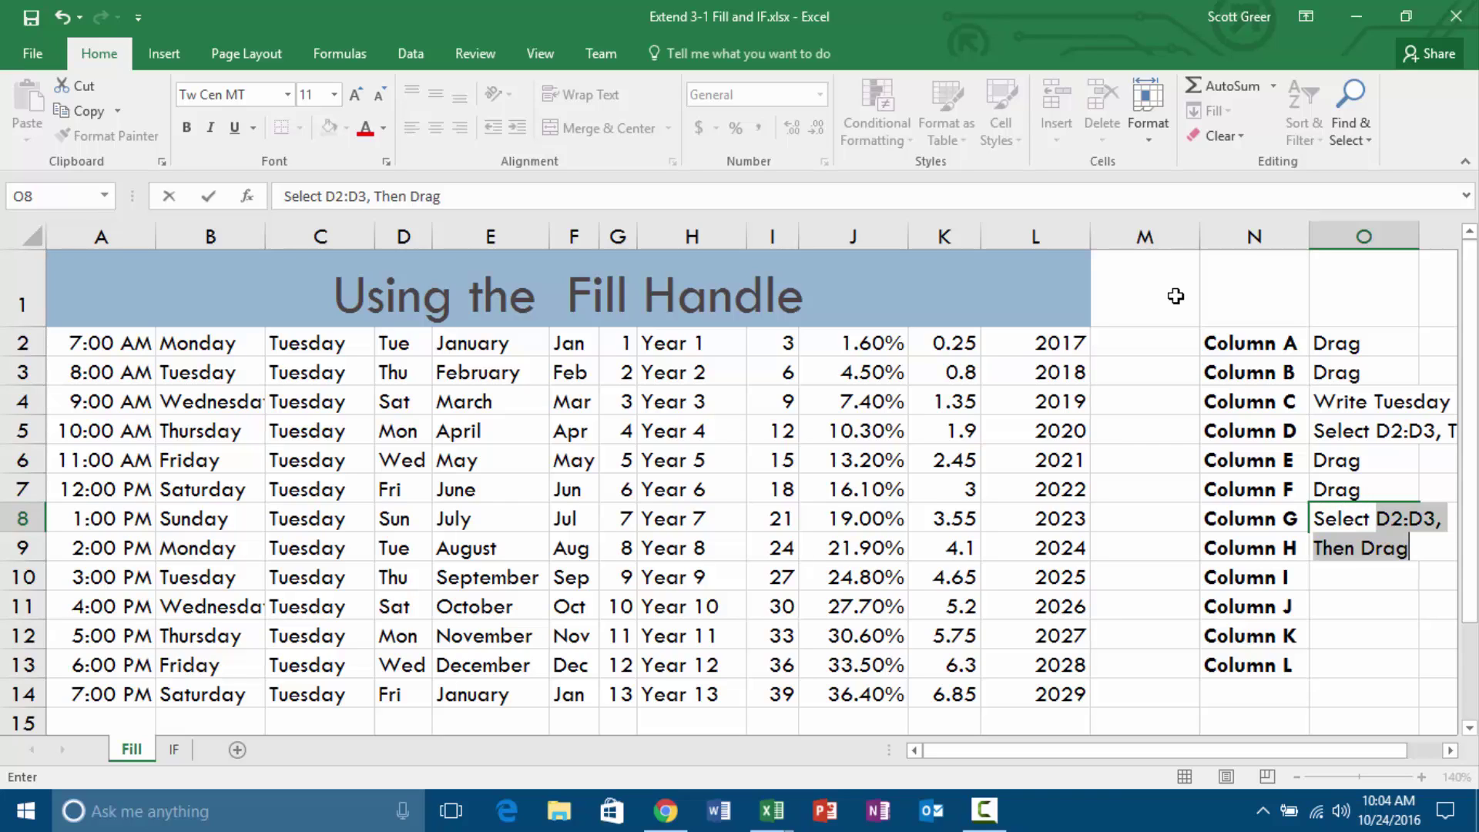
{"action": "type", "text": "G"}
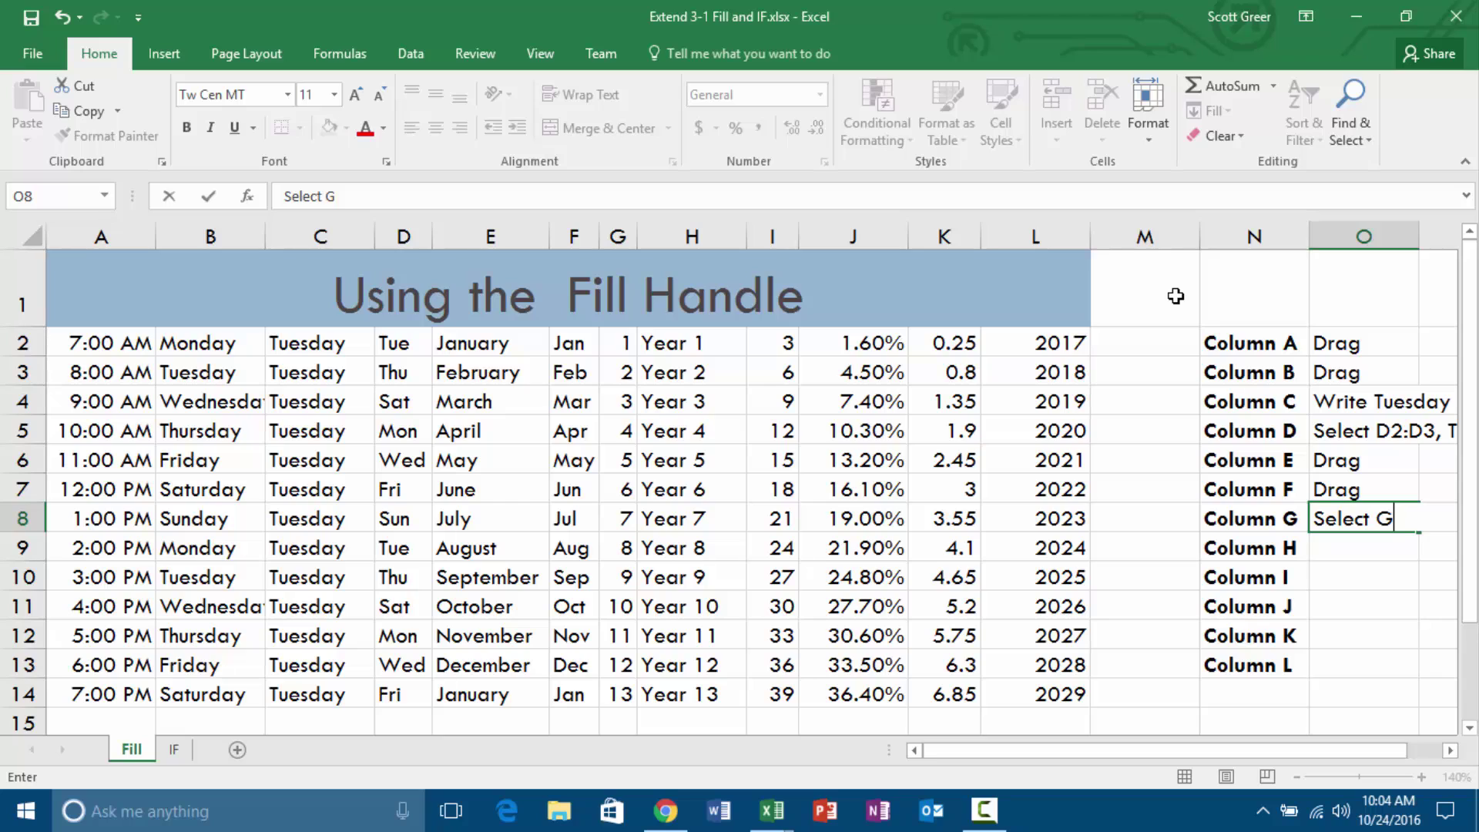
{"action": "type", "text": "2:G3 Drag"}
{"action": "key", "text": "Return"}
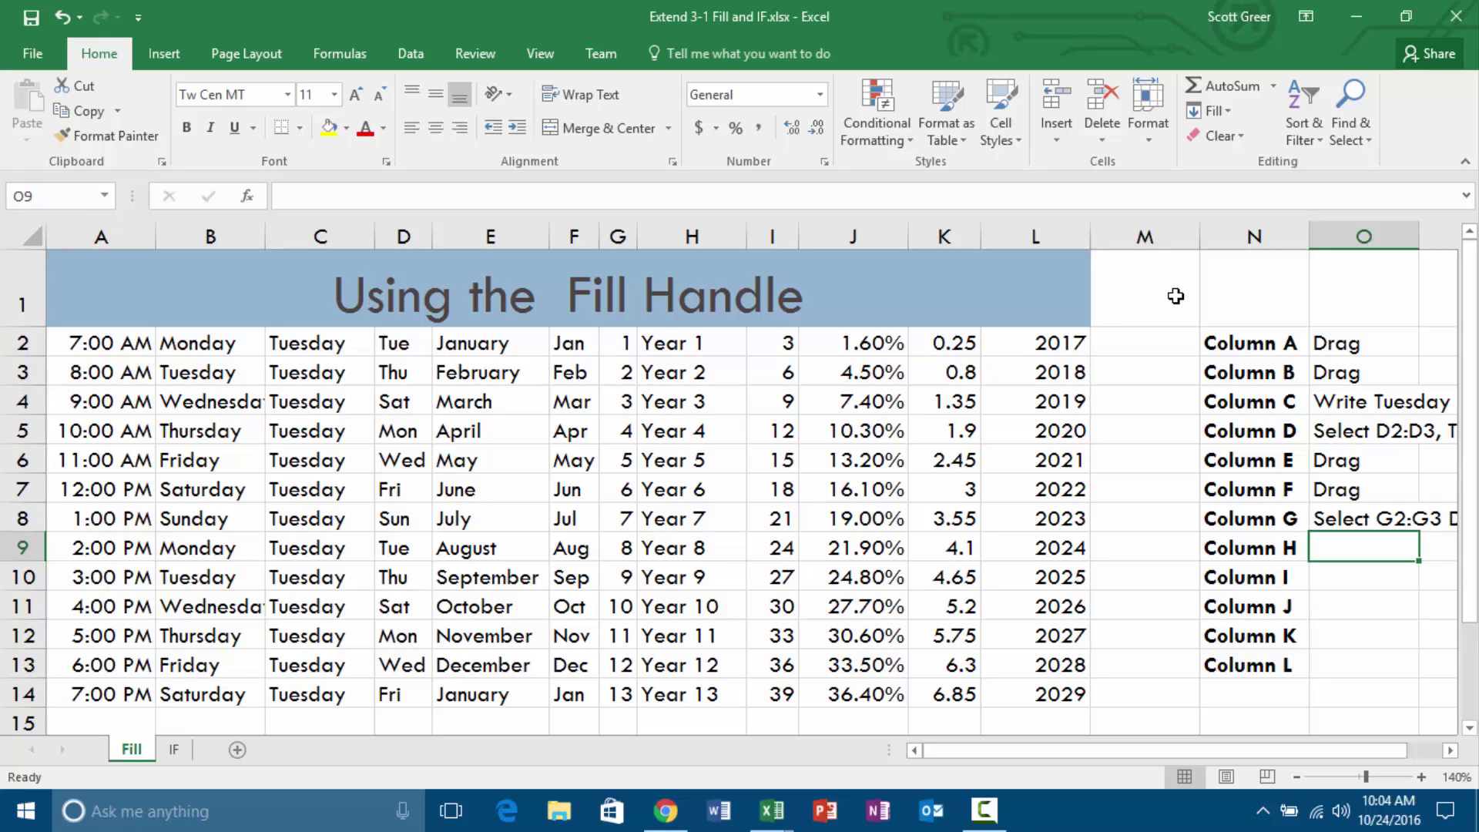
Enter "Select H2:H3 Drag" in O9, and accept the Flash Fill suggestions starting with "Select I2:I3 Drag" for O10:O13.
{"action": "type", "text": "Sec"}
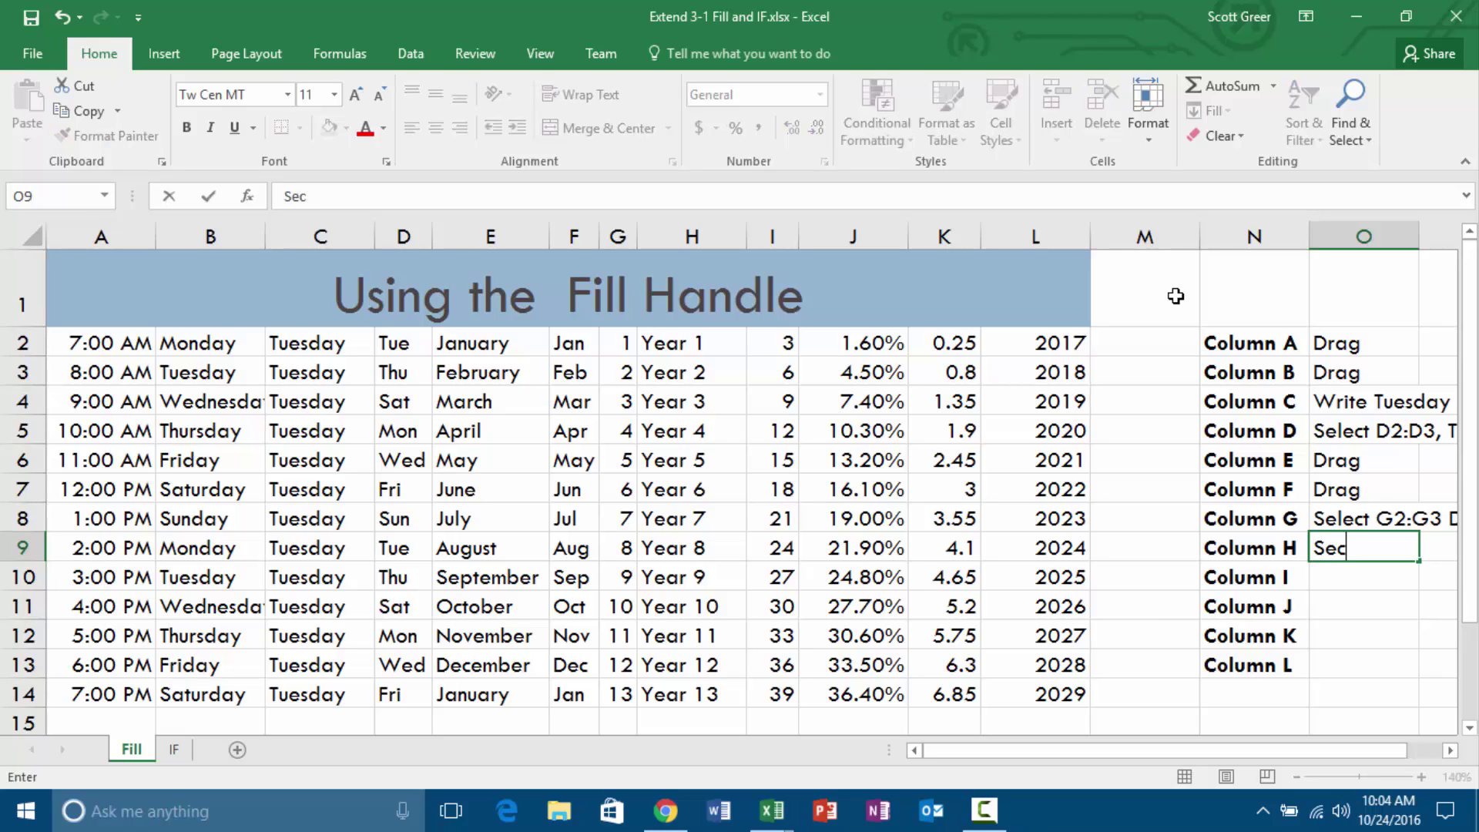
{"action": "key", "text": "BackSpace"}
{"action": "type", "text": "lect H2:"}
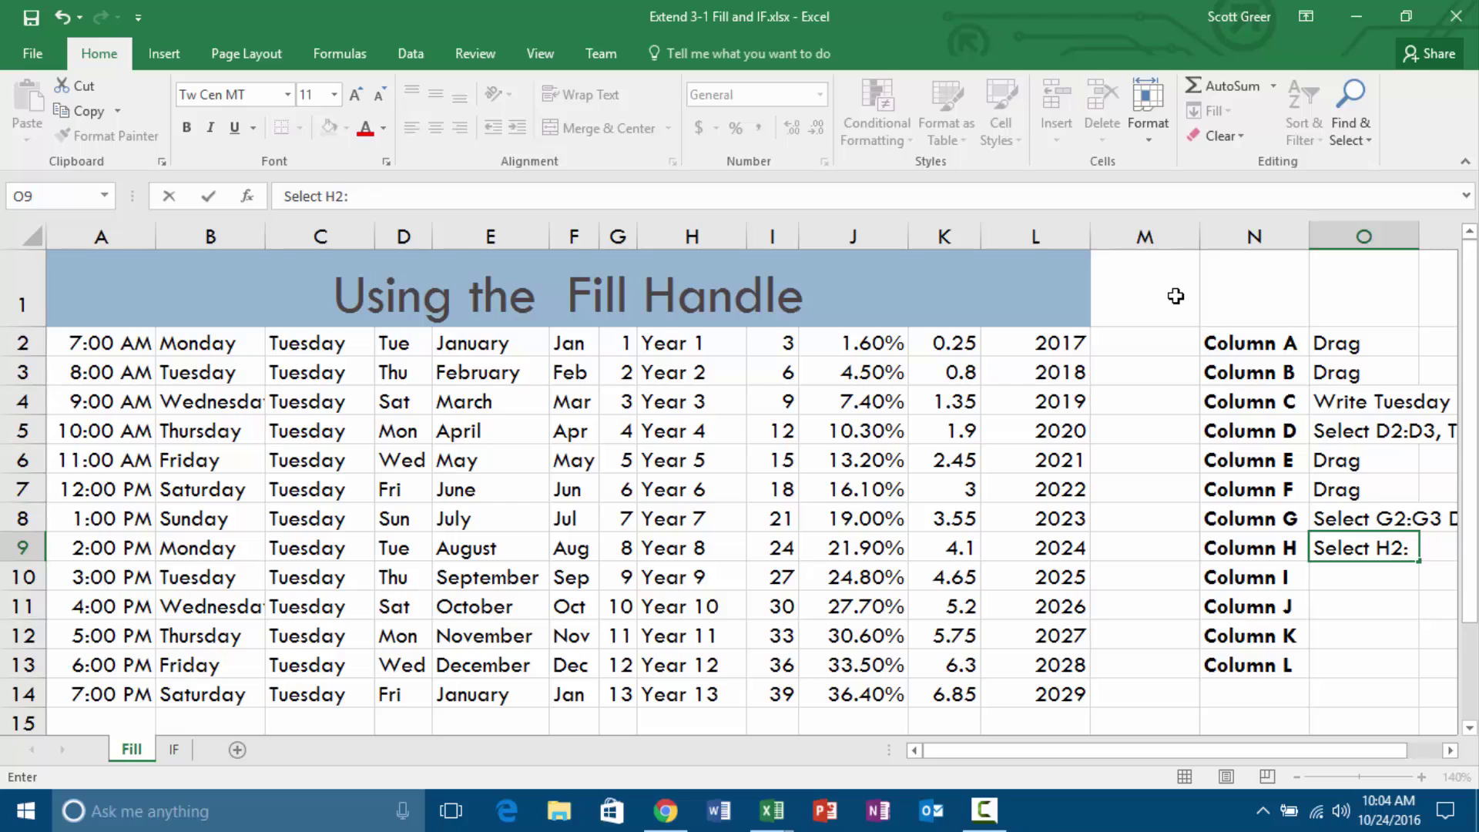
{"action": "type", "text": "H3 Drag"}
{"action": "key", "text": "Return"}
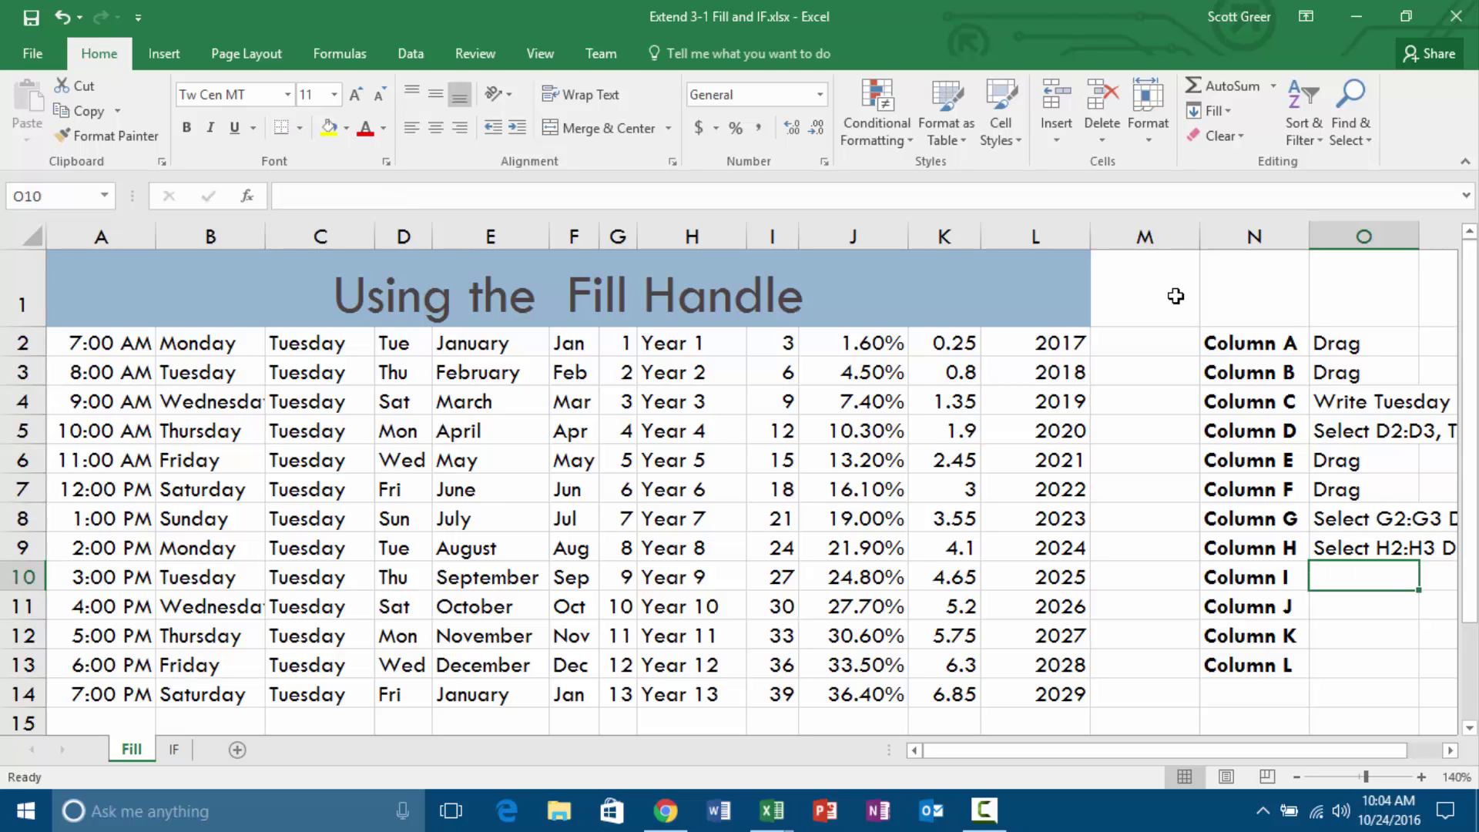
{"action": "type", "text": "Select I2:I3 Drag"}
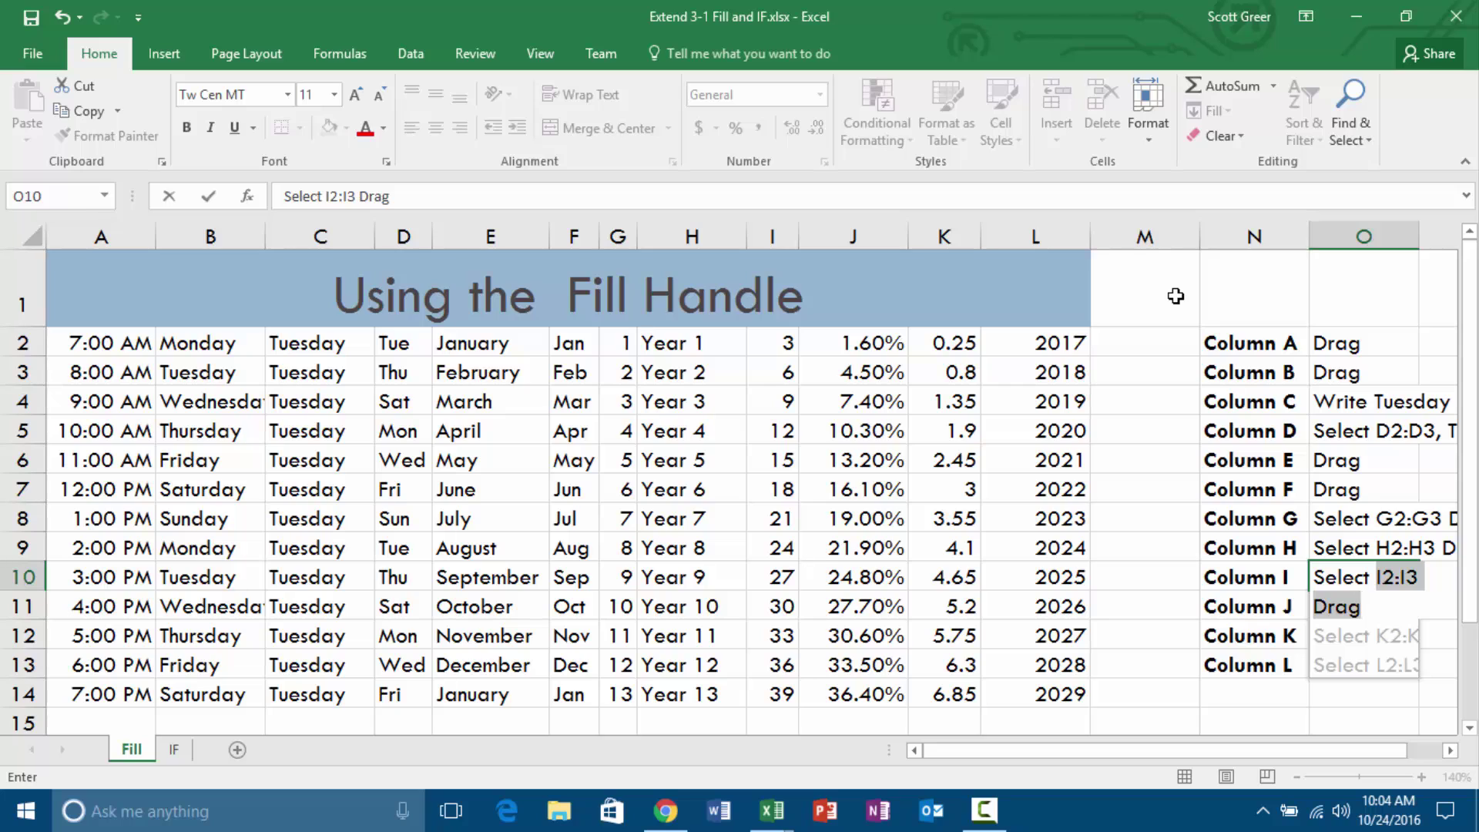
{"action": "key", "text": "Return"}
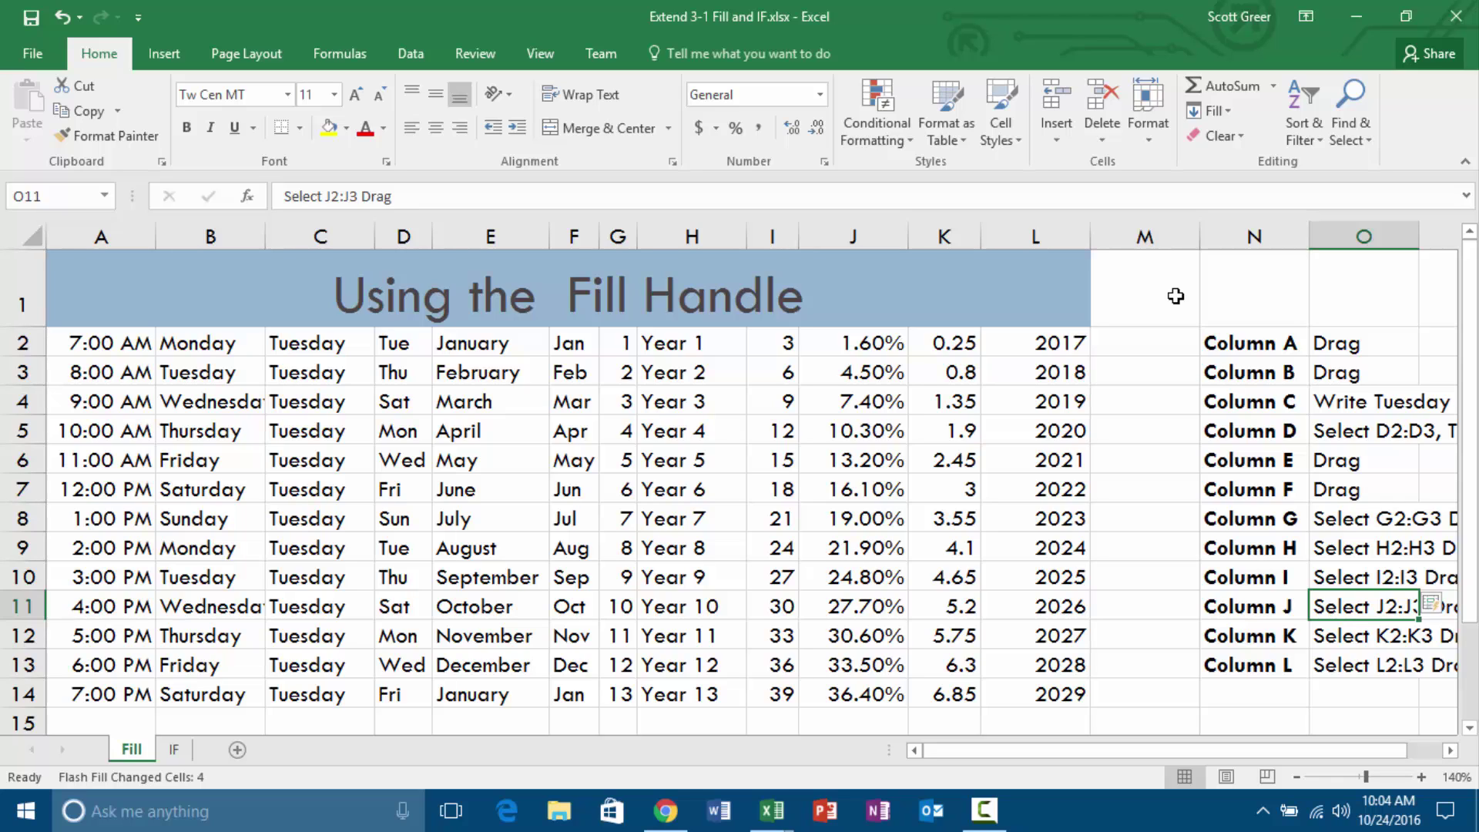
Replace the Column L note in O13 with "Drag".
{"action": "key", "text": "Down"}
{"action": "key", "text": "Down"}
{"action": "type", "text": "Drag"}
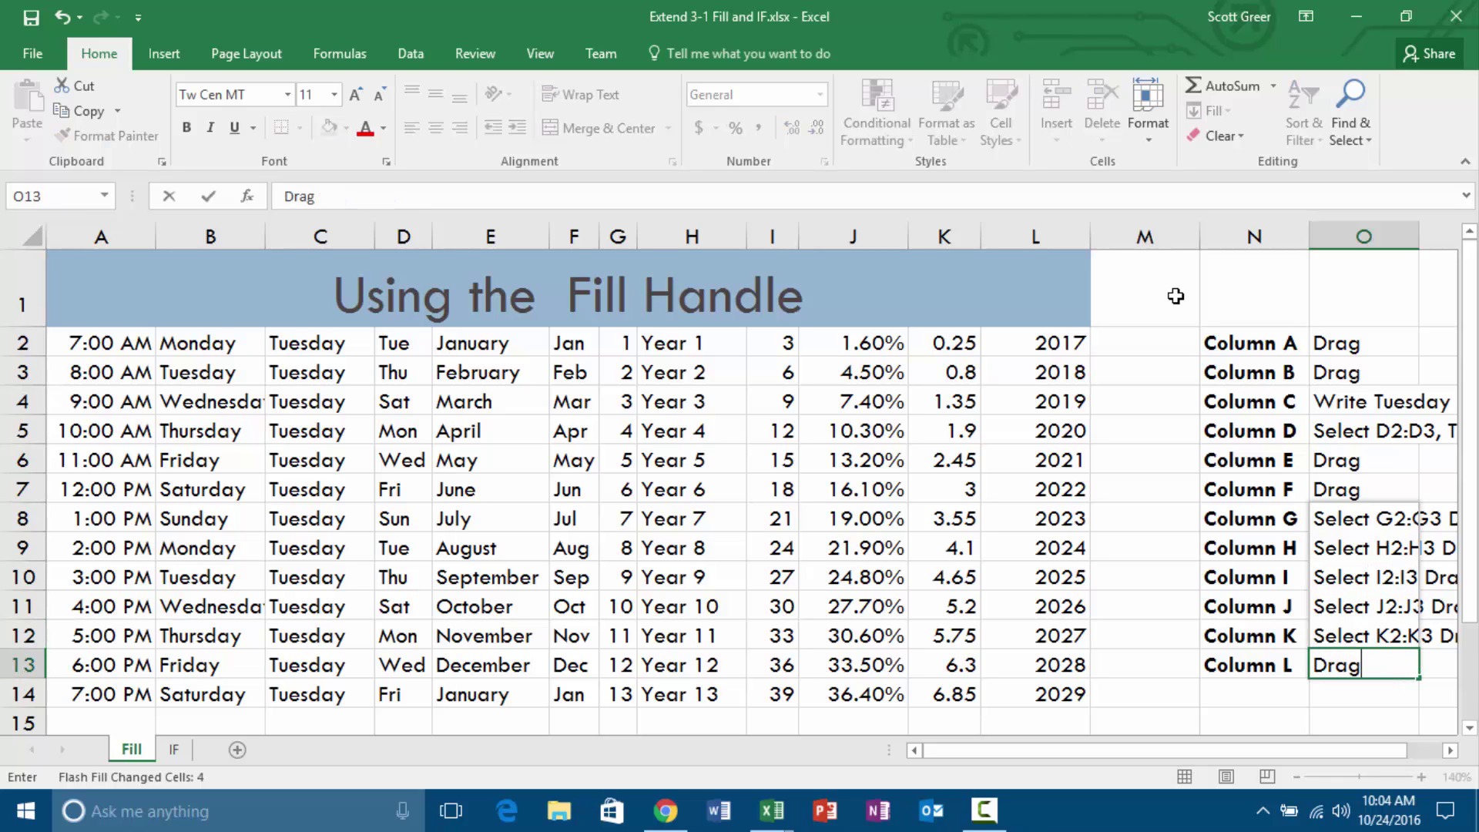
{"action": "key", "text": "Return"}
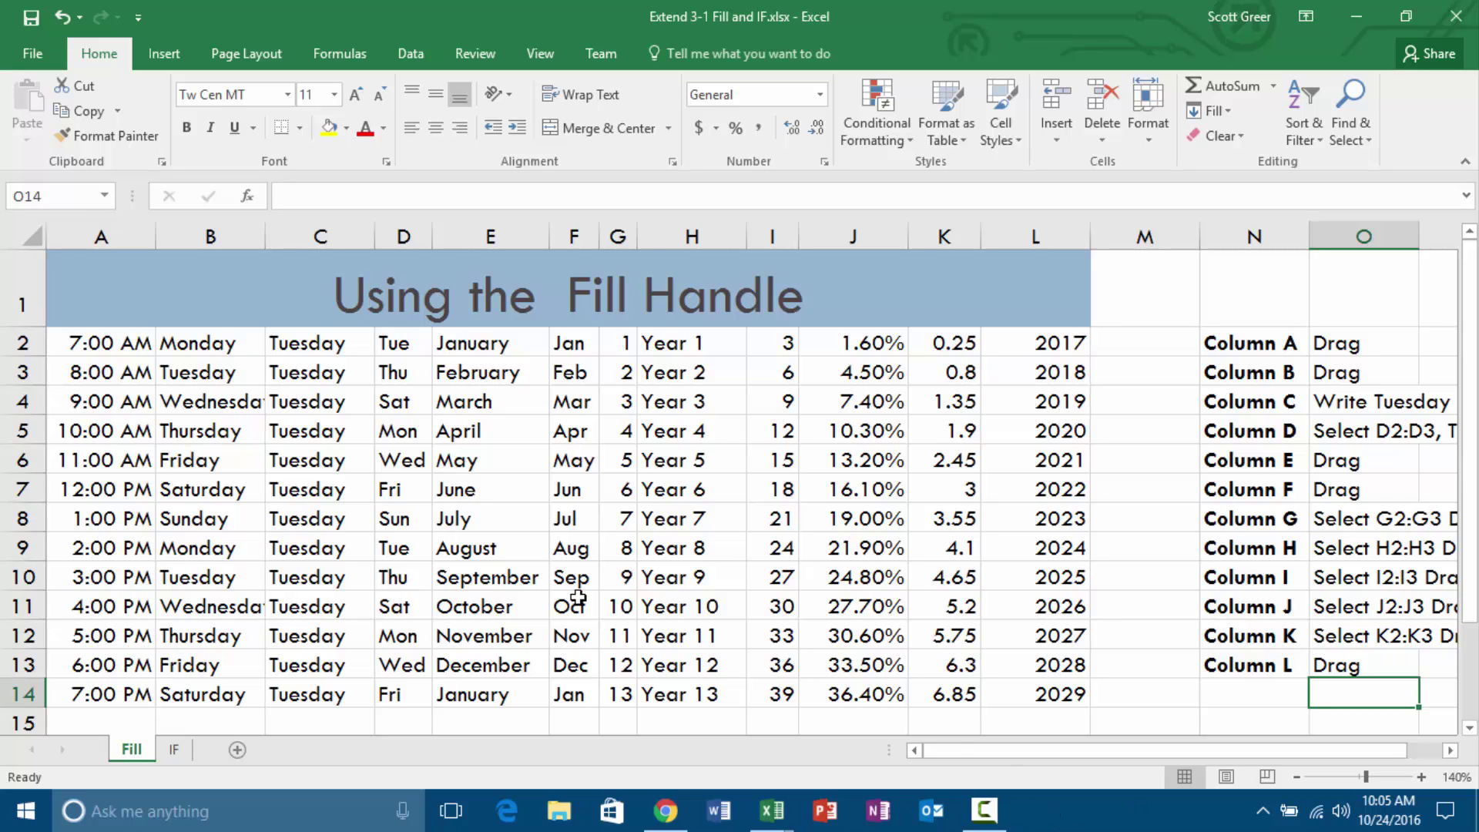
{"action": "scroll", "coordinate": [367, 639], "scroll_direction": "down", "scroll_amount": 2}
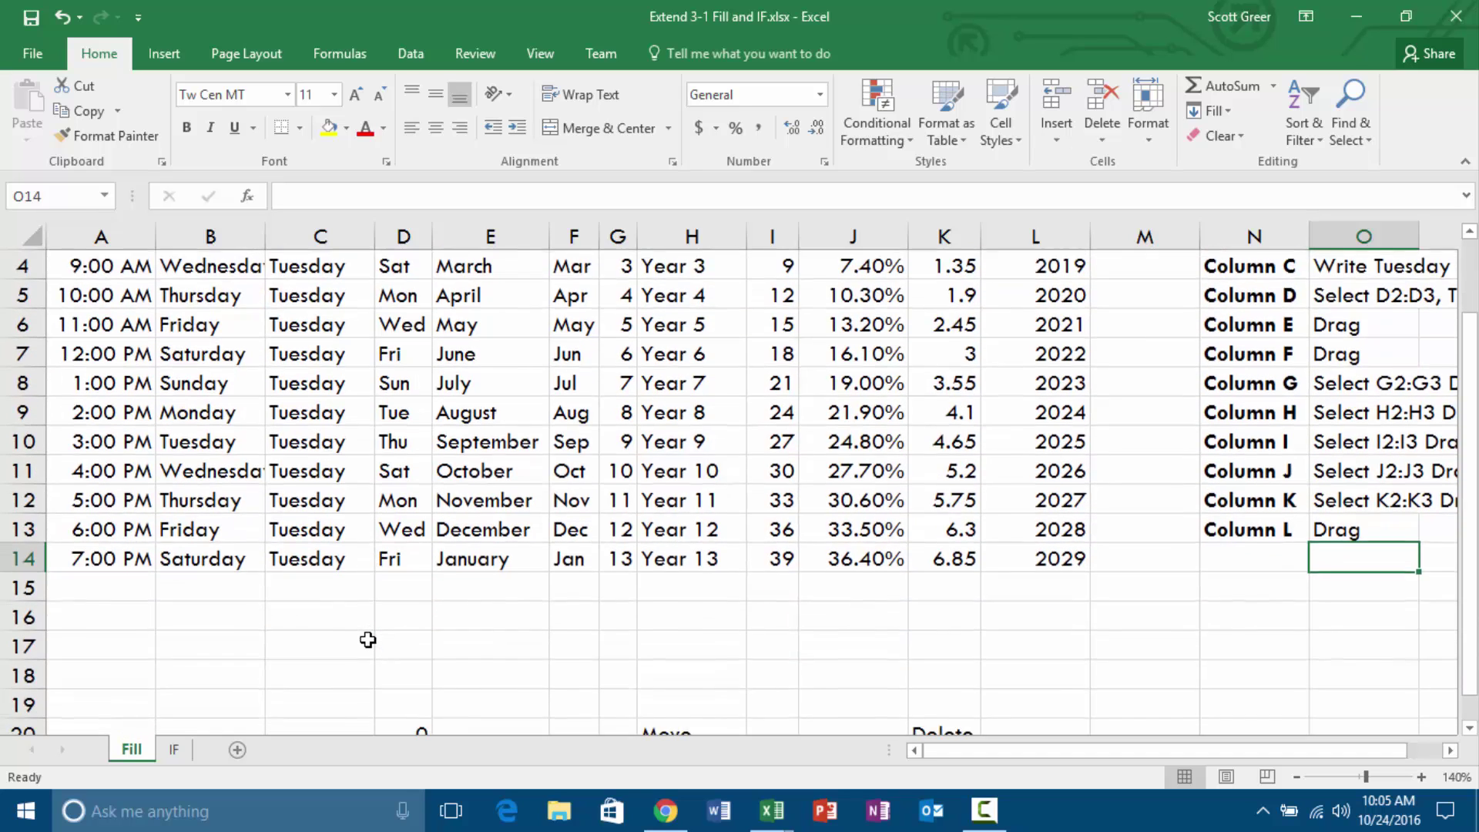
Fill a descending series from the 0 in D20 across to A20, ending at -3.
{"action": "left_click", "coordinate": [339, 639]}
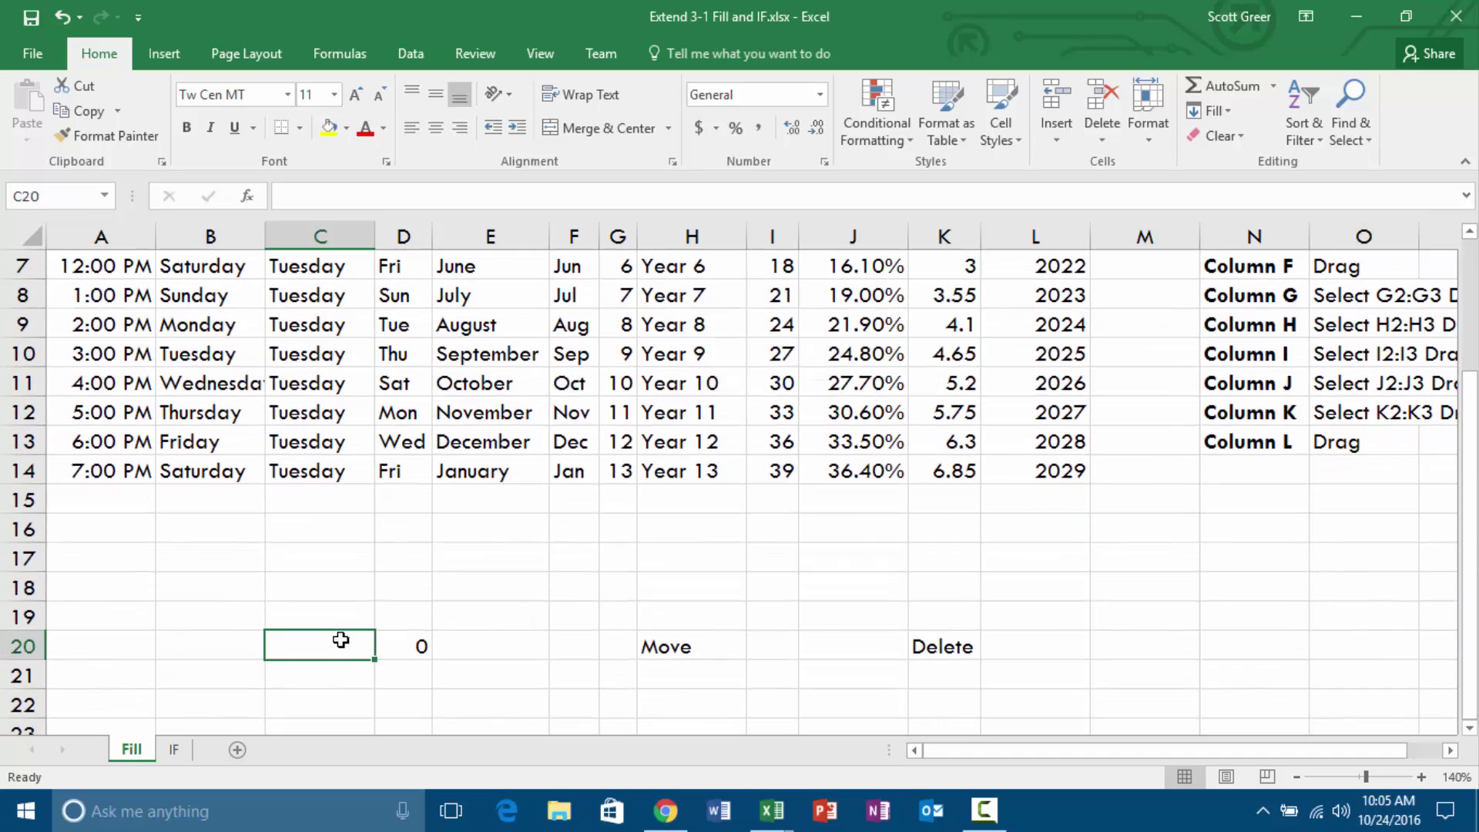
{"action": "left_click", "coordinate": [400, 647]}
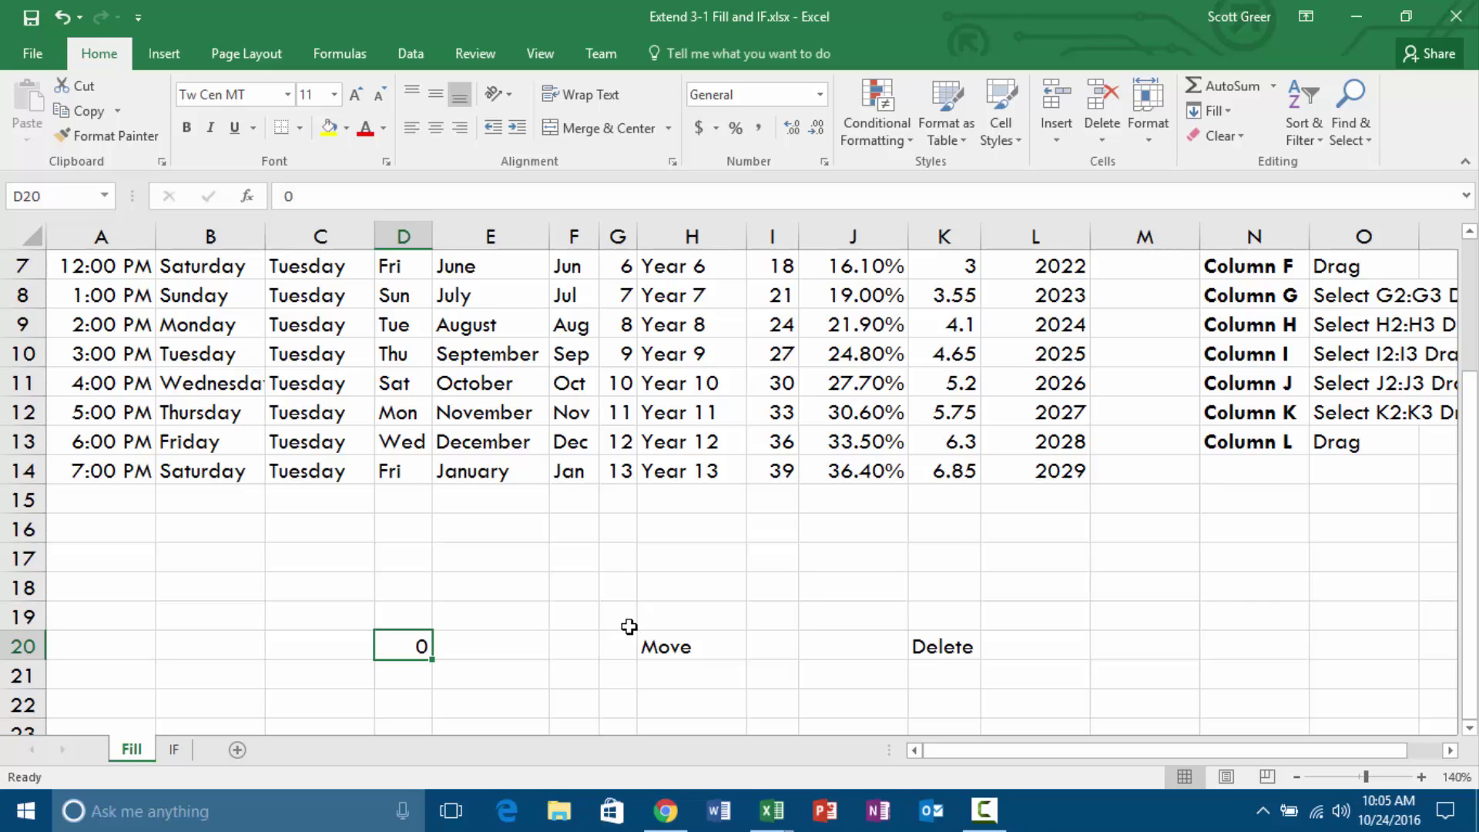
{"action": "scroll", "coordinate": [609, 593], "scroll_direction": "down", "scroll_amount": 1}
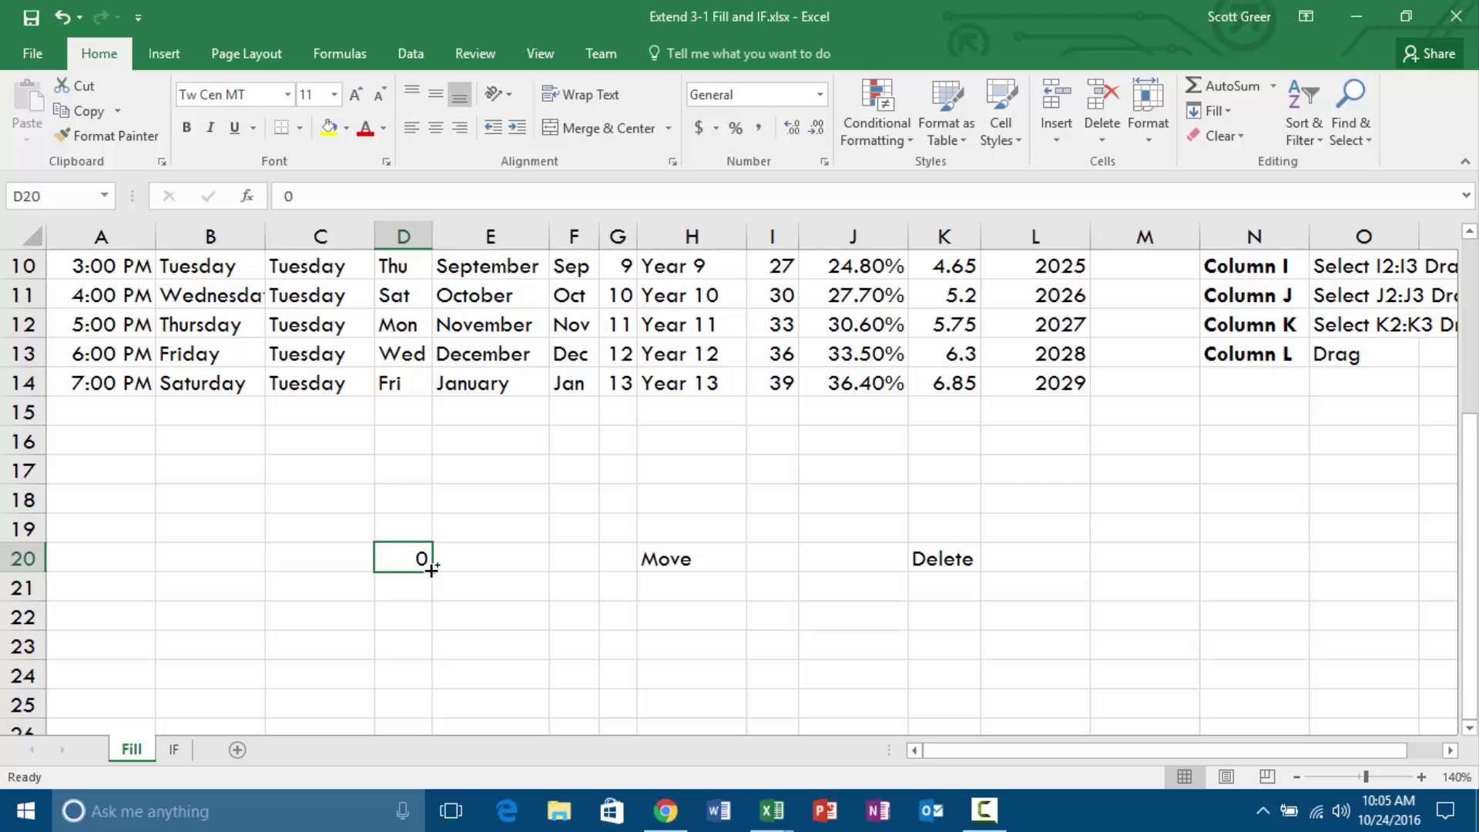
{"action": "left_click_drag", "start_coordinate": [426, 574], "coordinate": [86, 570]}
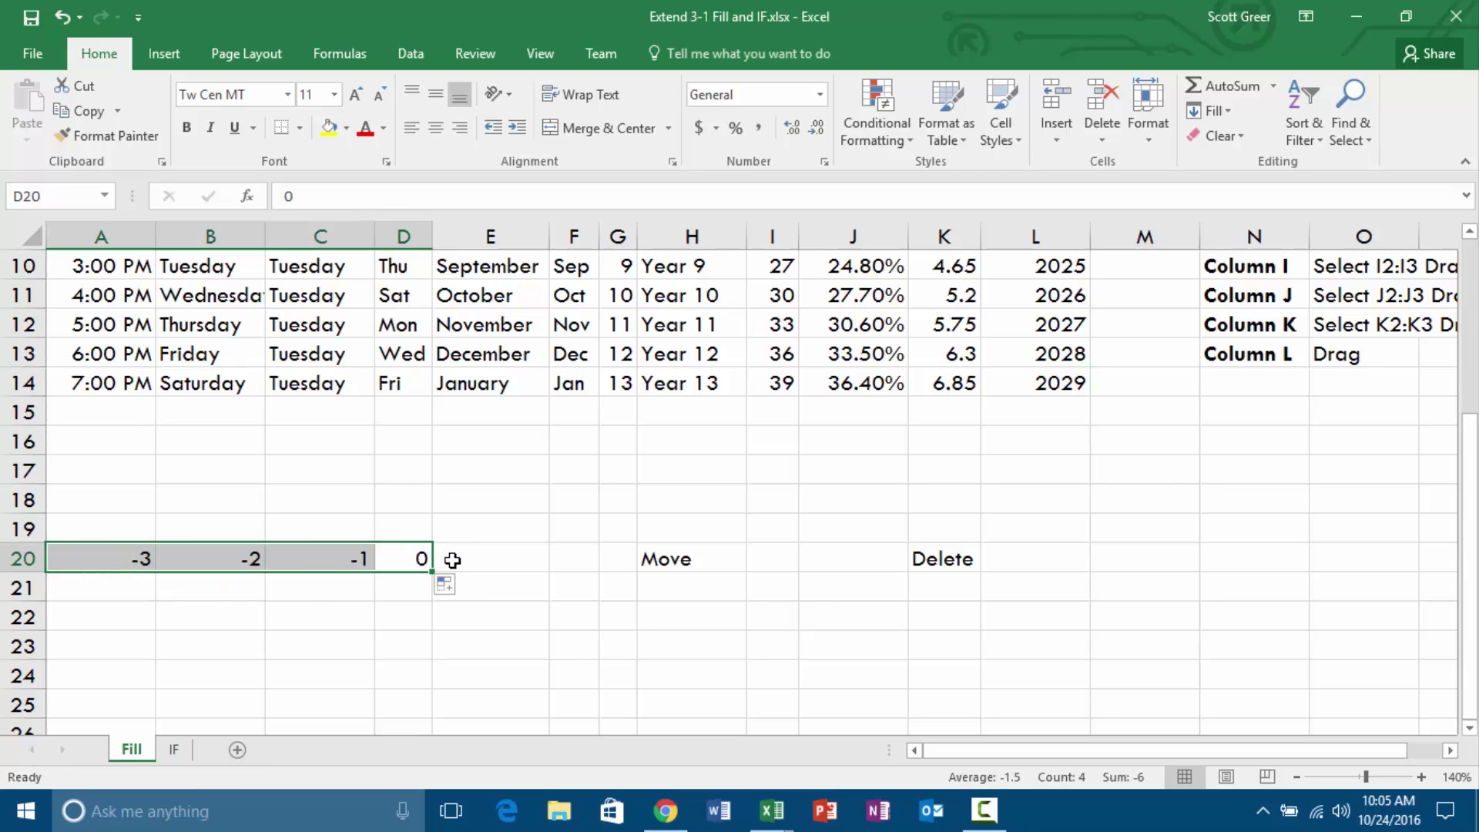
Fill ascending series from the 0 in D20 down to 3 in D23 and across to 3 in G20.
{"action": "left_click_drag", "start_coordinate": [432, 572], "coordinate": [441, 682]}
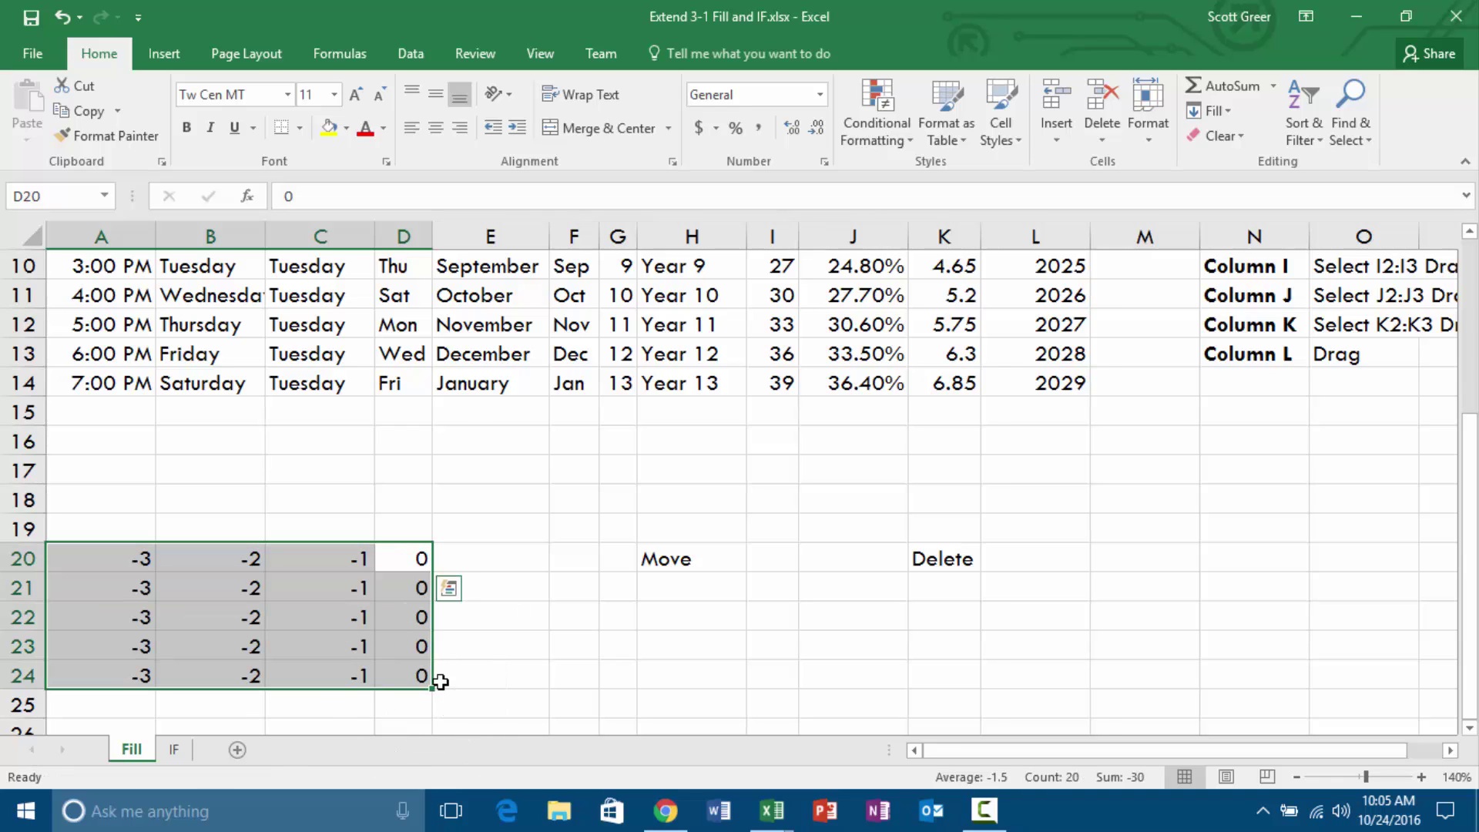
{"action": "key", "text": "ctrl+z"}
{"action": "left_click", "coordinate": [404, 549]}
{"action": "left_click_drag", "start_coordinate": [432, 572], "coordinate": [434, 659]}
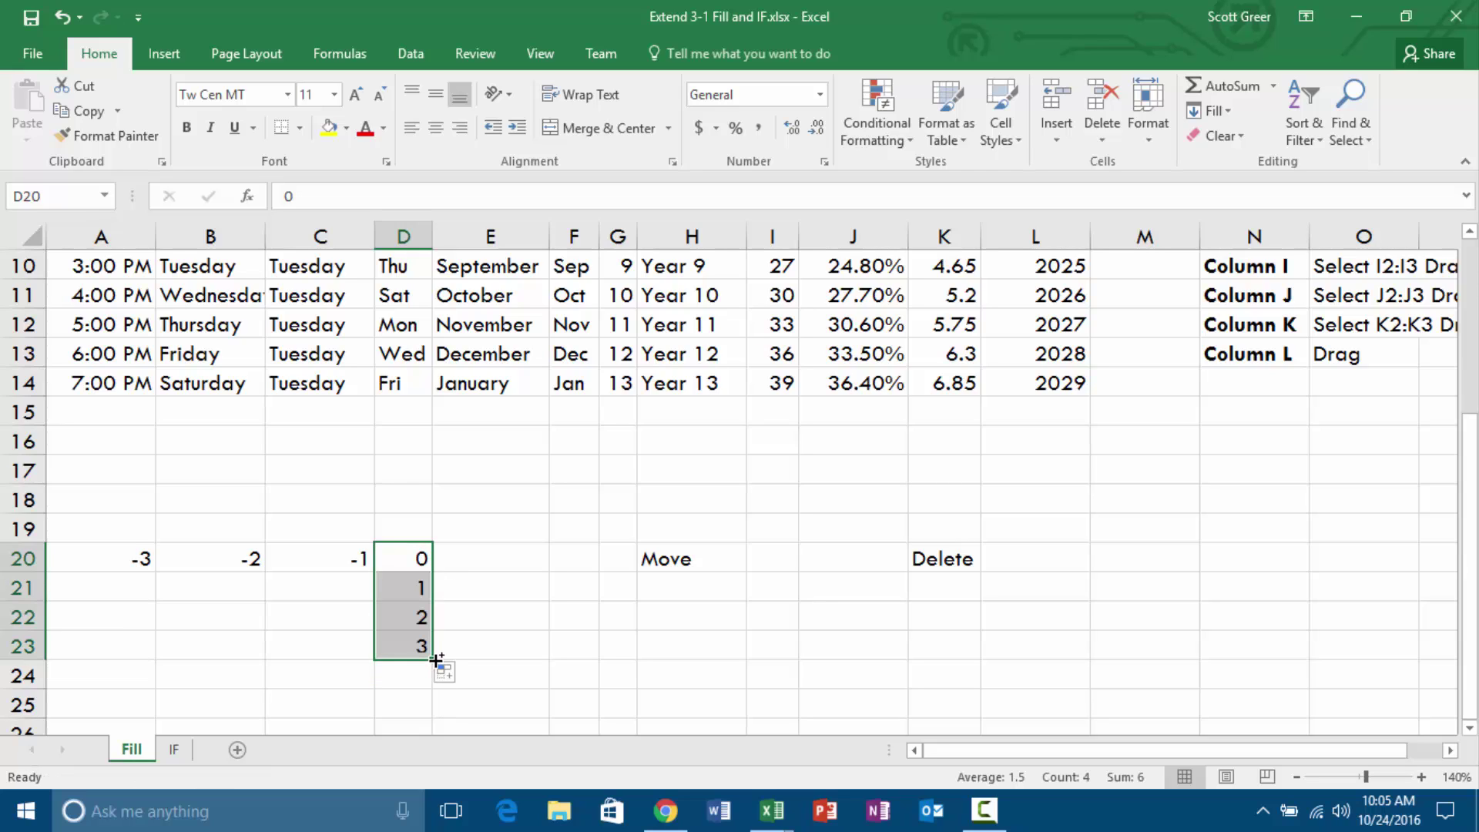
{"action": "left_click", "coordinate": [422, 558]}
{"action": "left_click_drag", "start_coordinate": [432, 571], "coordinate": [625, 569]}
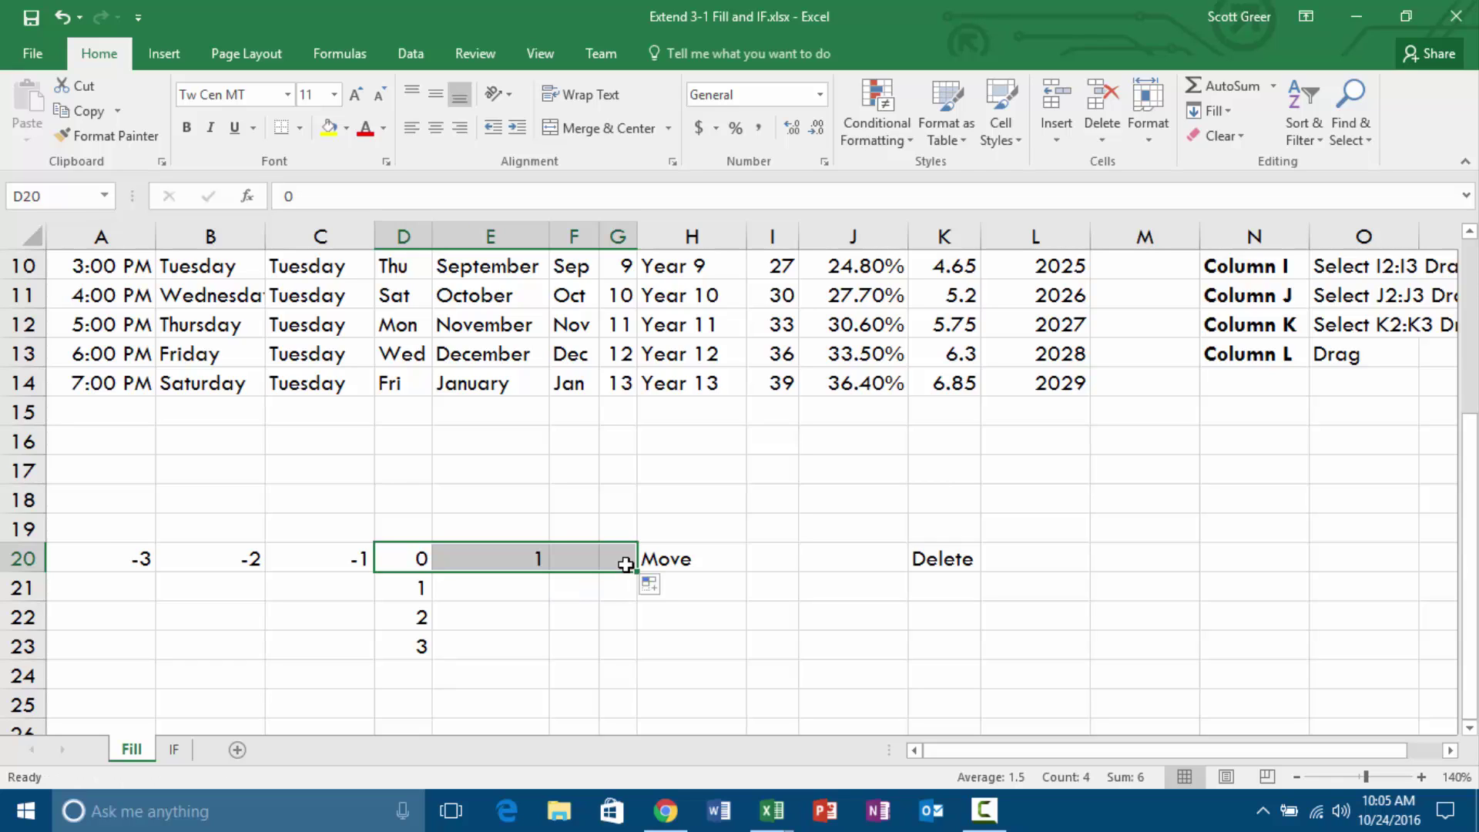
Fill a descending series from the 0 in D20 up to D17, ending at -3.
{"action": "left_click", "coordinate": [403, 551]}
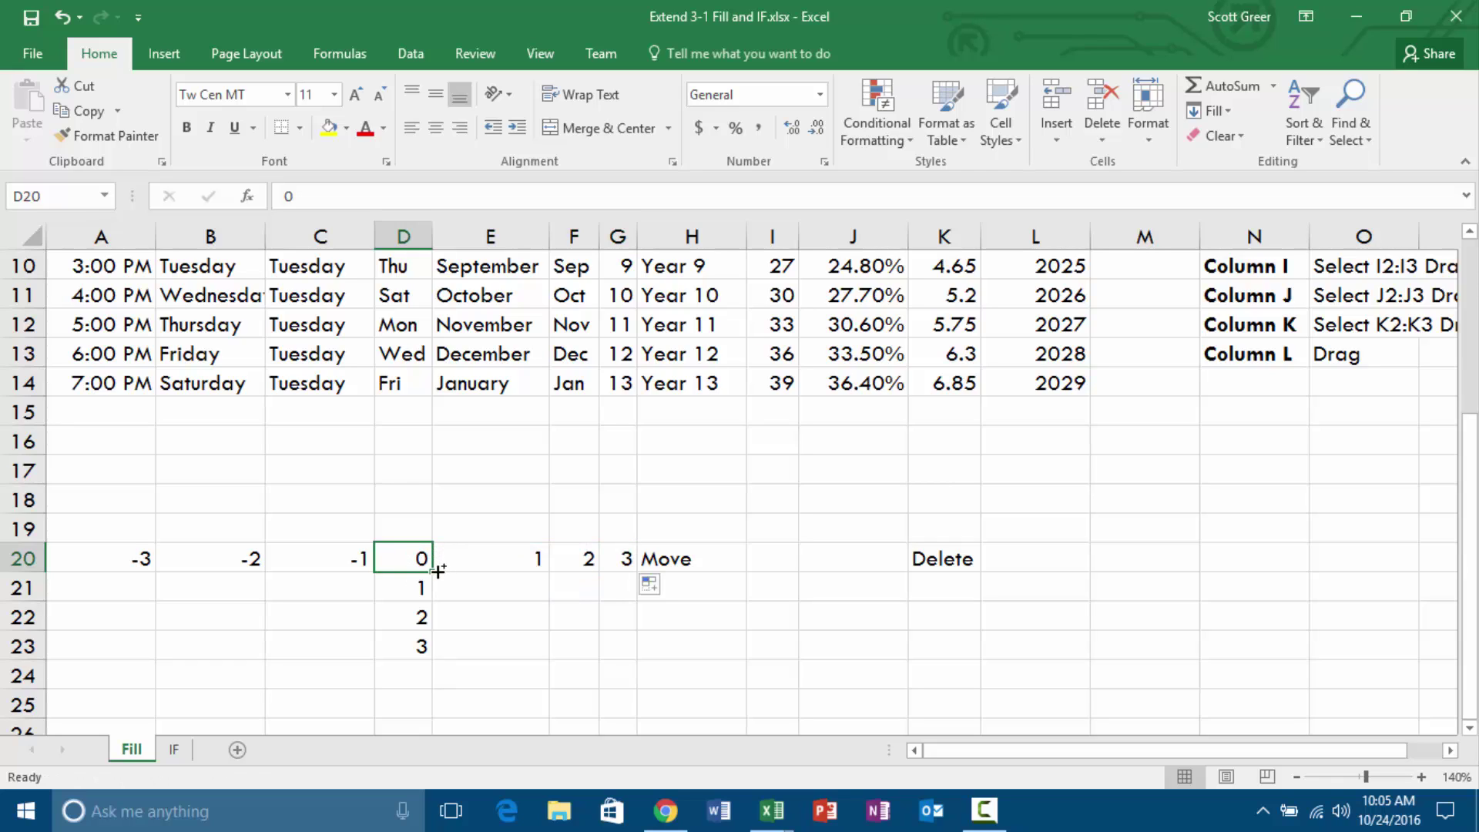
{"action": "left_click_drag", "start_coordinate": [432, 571], "coordinate": [434, 452]}
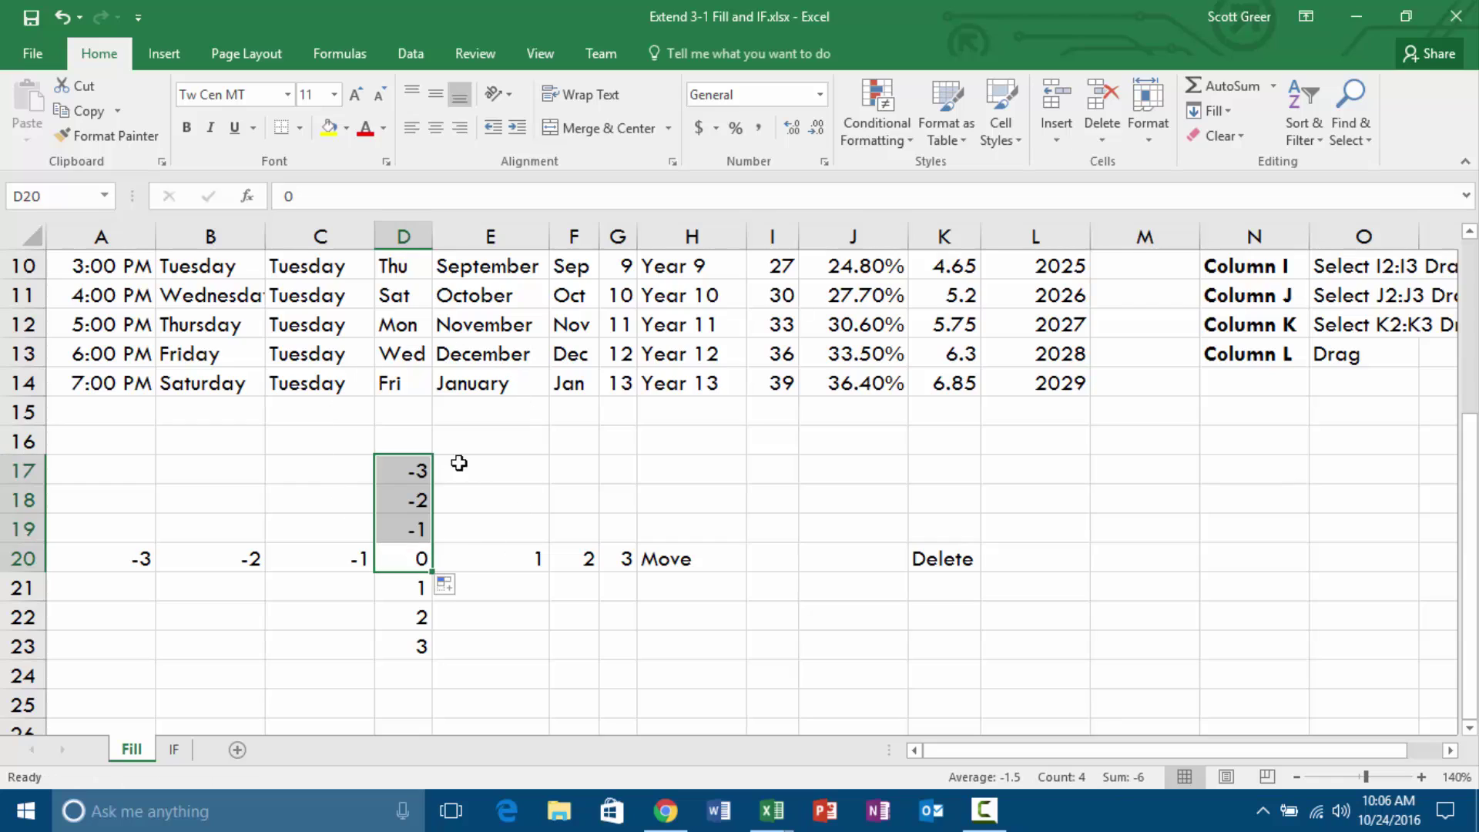
{"action": "left_click", "coordinate": [511, 480]}
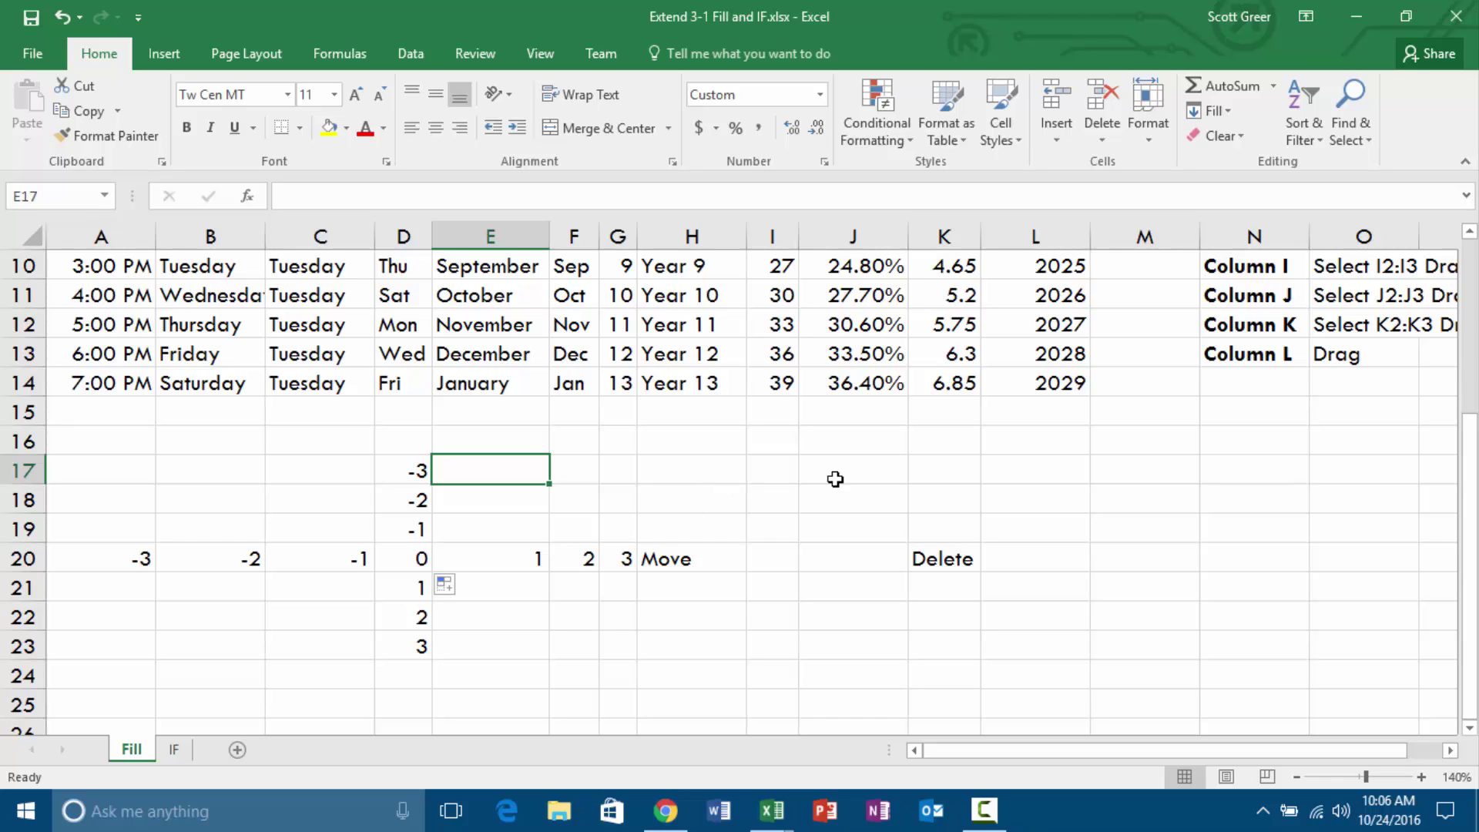
Relocate the "Move" text from H20 to H22, and place a copy of it in K22.
{"action": "left_click", "coordinate": [710, 568]}
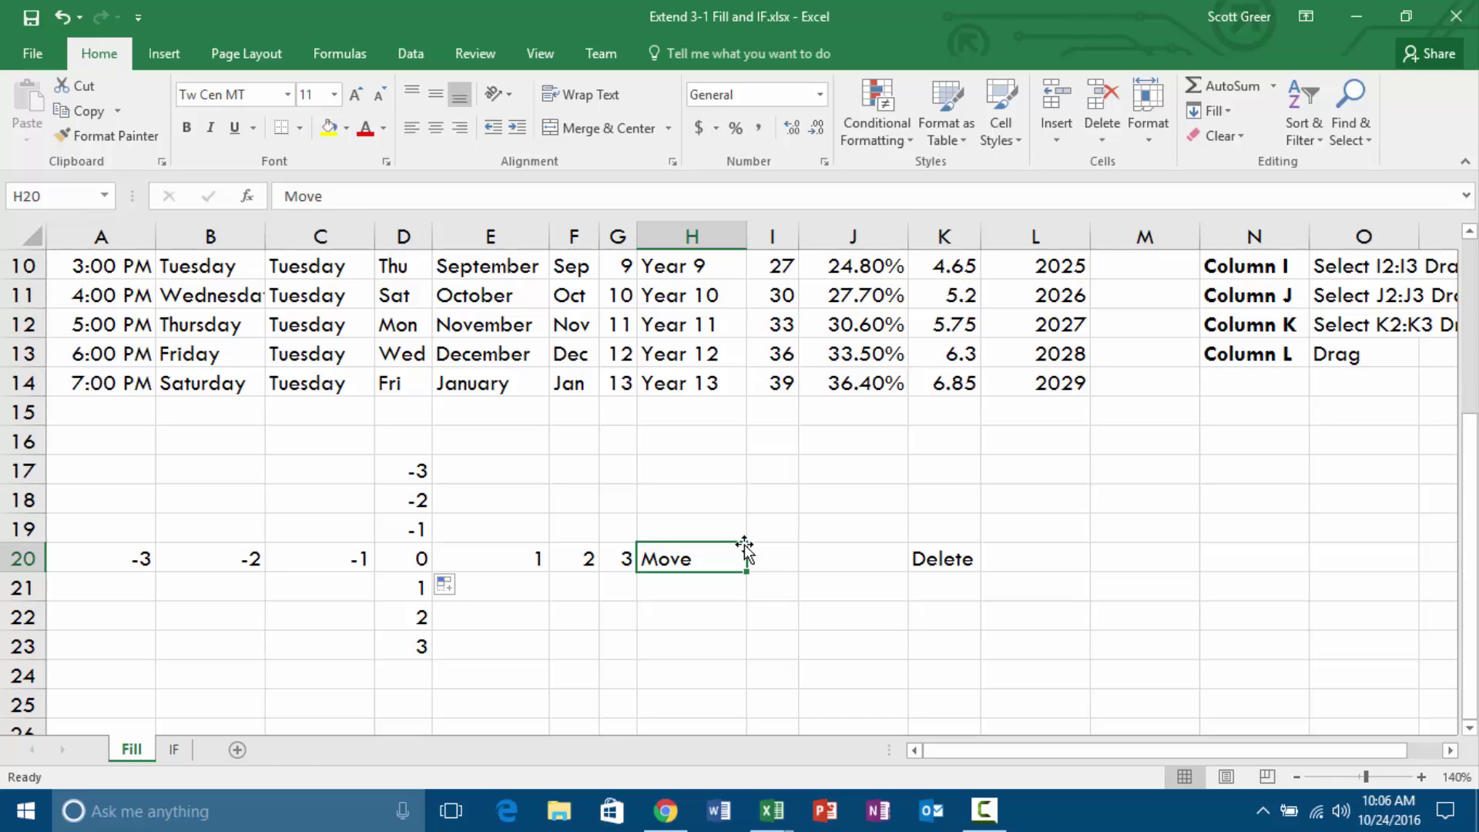
{"action": "left_click_drag", "start_coordinate": [744, 547], "coordinate": [742, 633]}
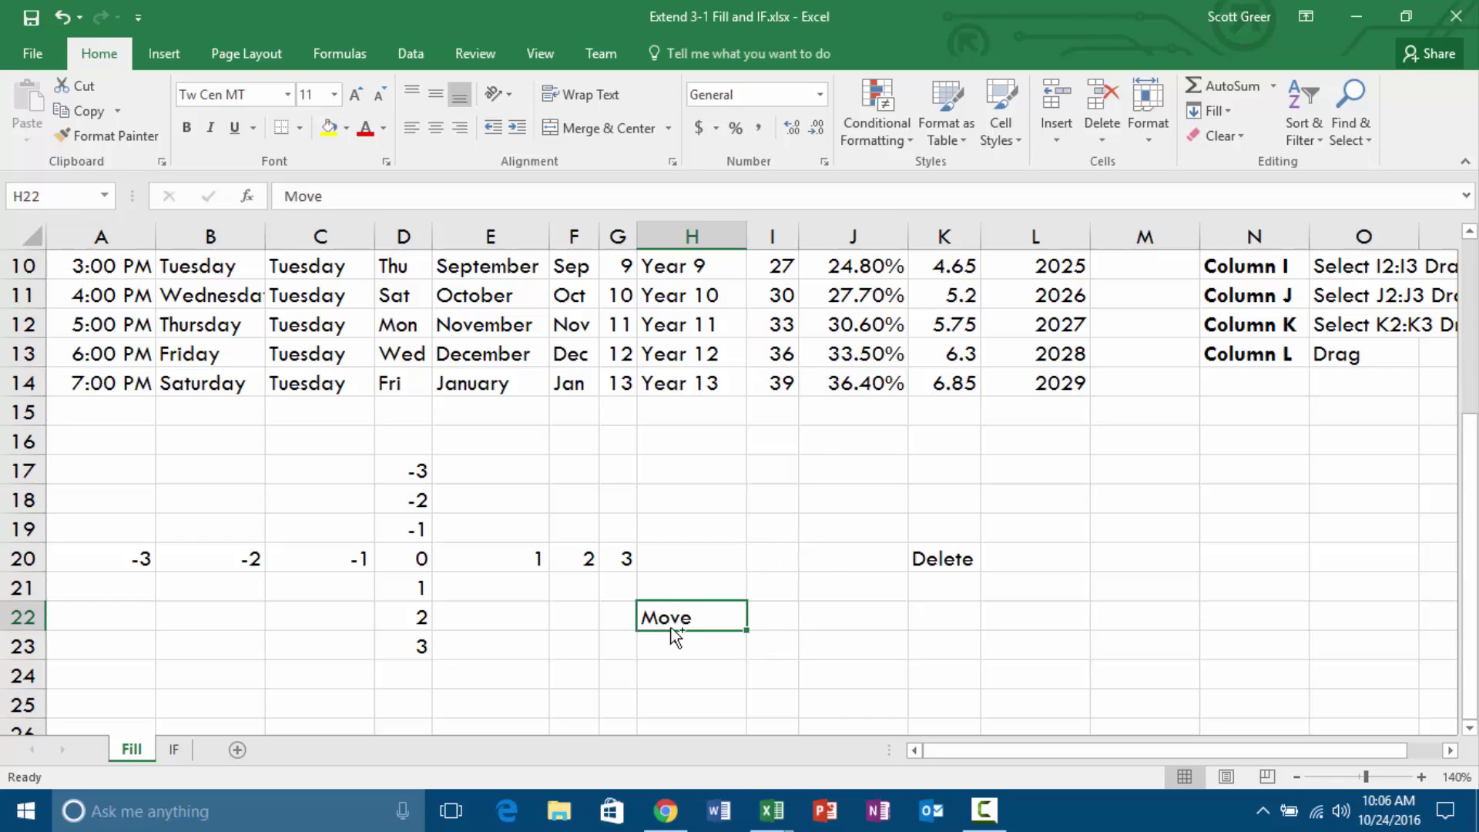
{"action": "left_click_drag", "start_coordinate": [673, 627], "coordinate": [967, 617]}
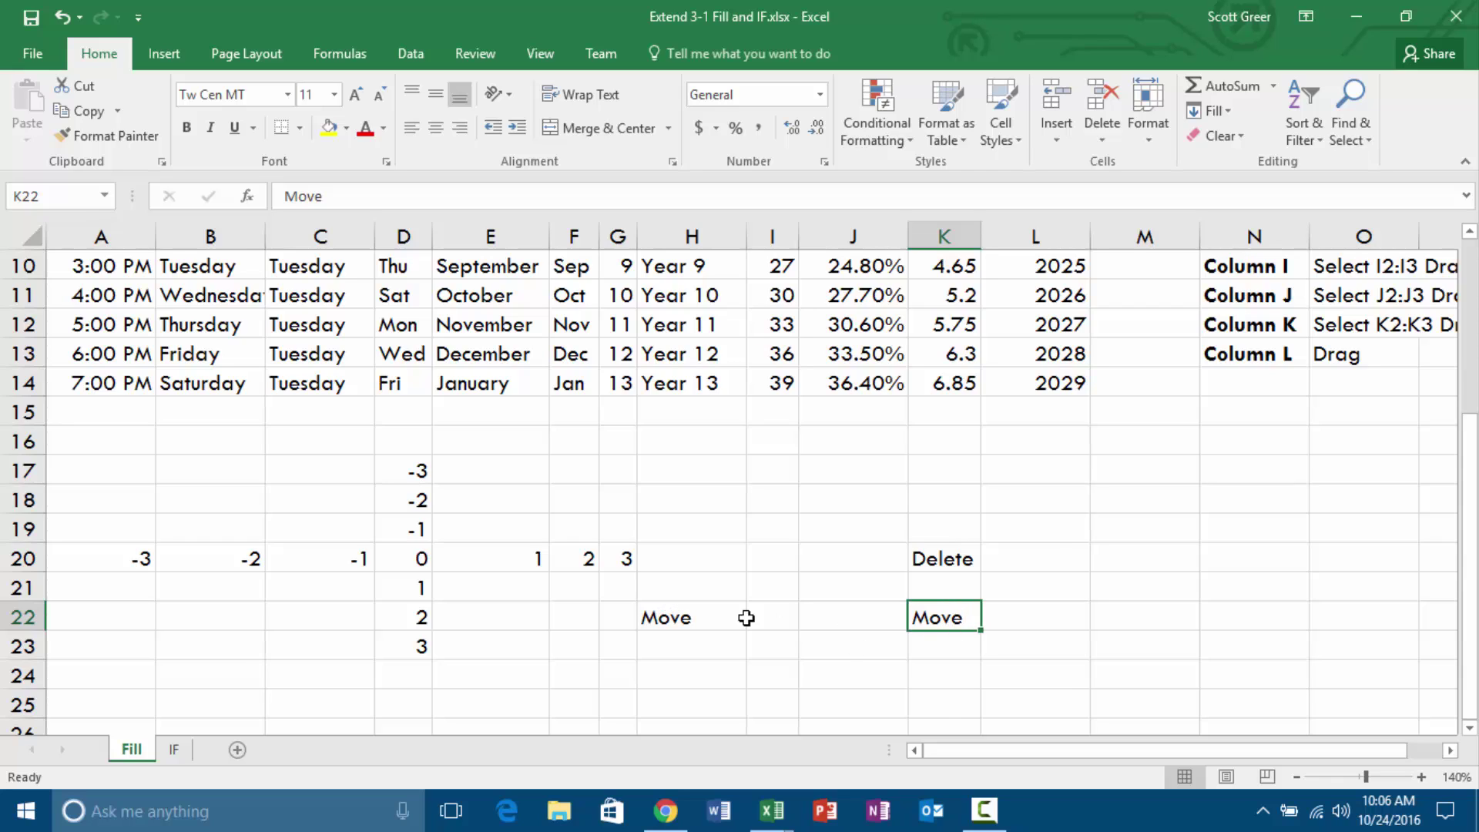
{"action": "left_click", "coordinate": [990, 631]}
Clear the "Delete" text from K20 with the fill handle.
{"action": "left_click", "coordinate": [940, 558]}
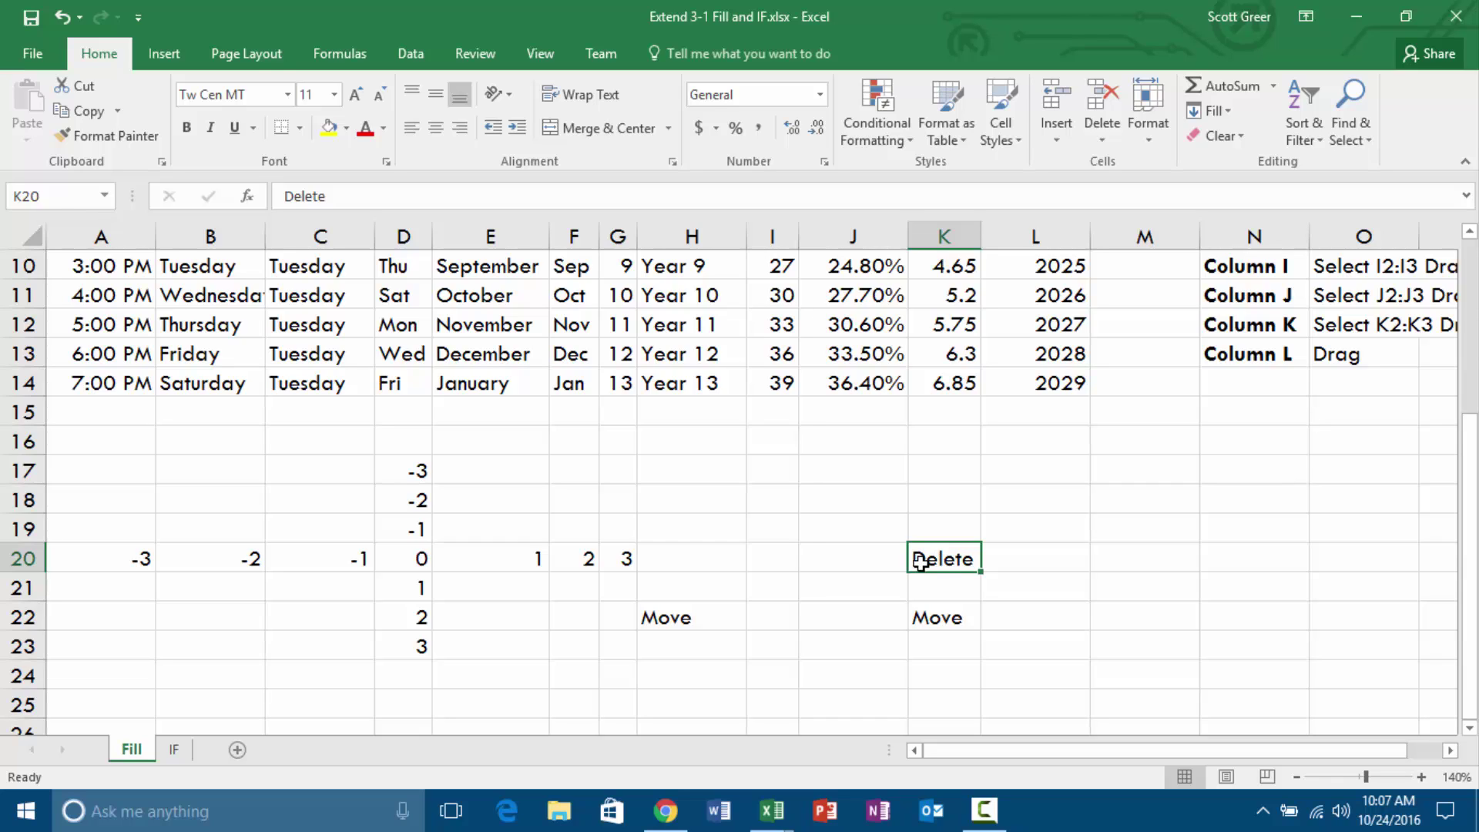
{"action": "mouse_move", "coordinate": [922, 561]}
{"action": "left_mouse_down"}
{"action": "mouse_move", "coordinate": [877, 566]}
{"action": "mouse_move", "coordinate": [930, 560]}
{"action": "left_mouse_up"}
{"action": "mouse_move", "coordinate": [997, 804]}
{"action": "left_click", "coordinate": [1058, 750]}
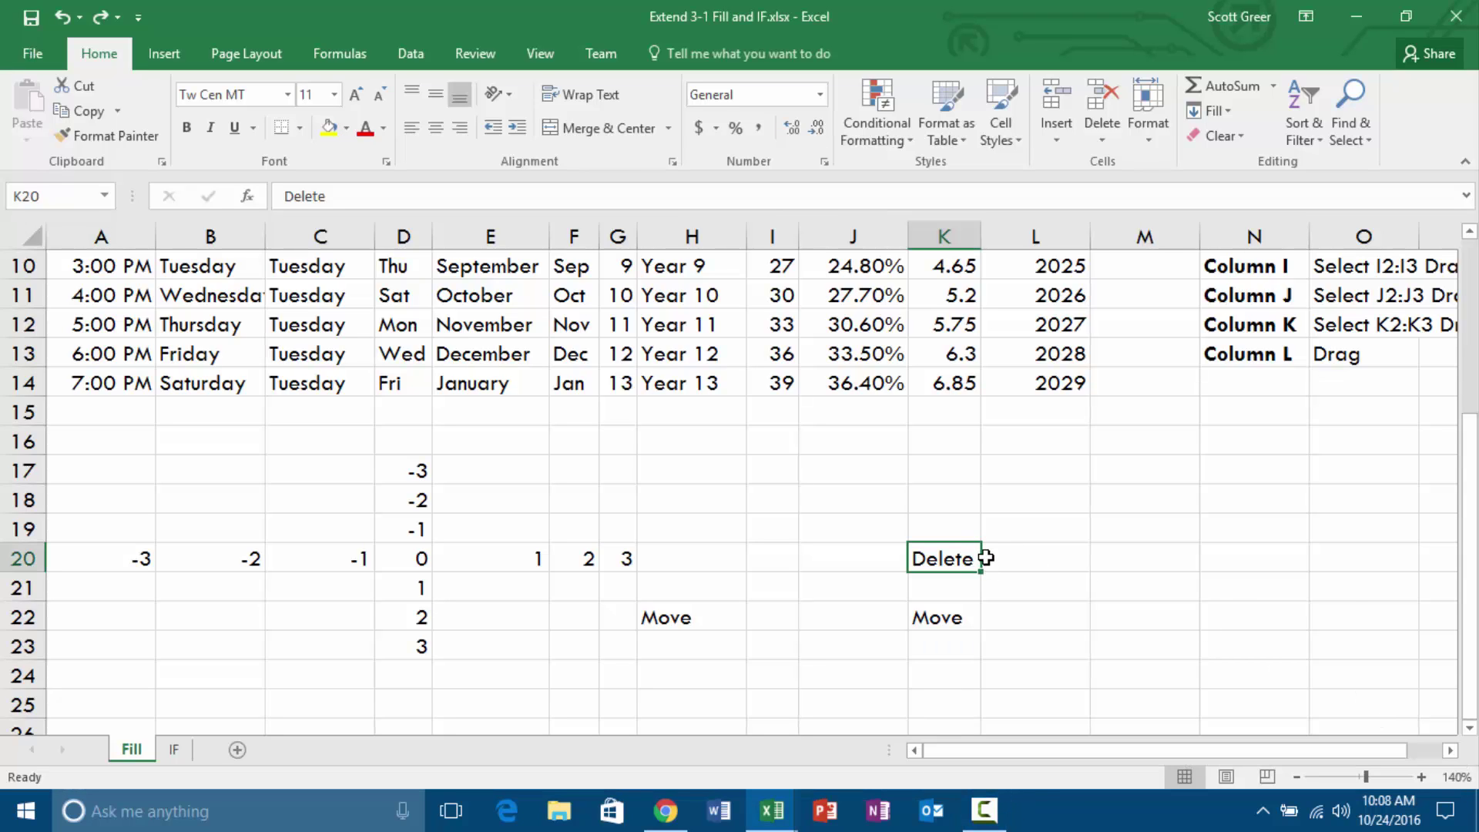
{"action": "left_click_drag", "start_coordinate": [980, 571], "coordinate": [934, 552]}
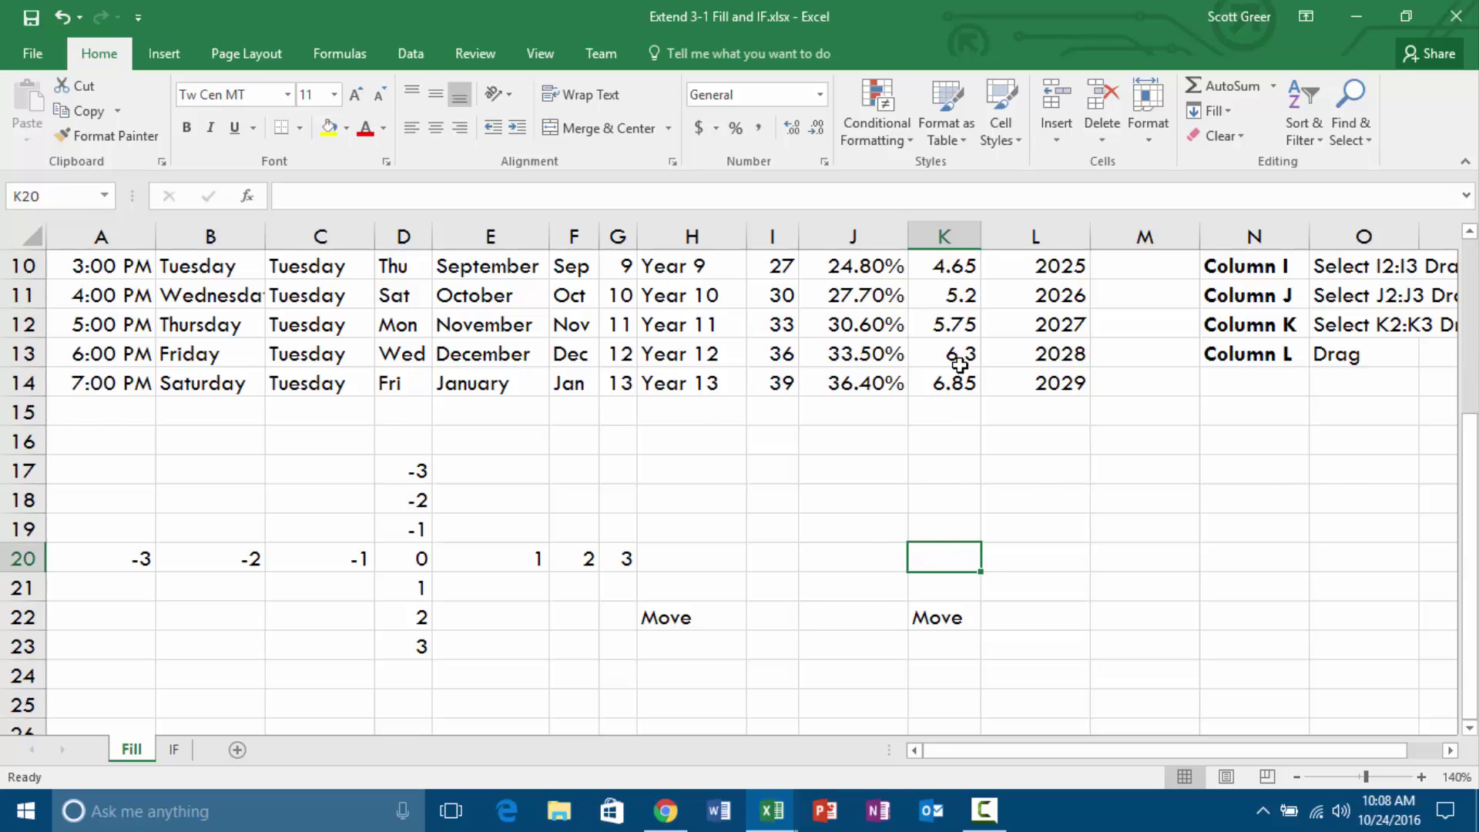
Insert a 3-D Column chart from the year labels and values in H2:I14.
{"action": "scroll", "coordinate": [954, 377], "scroll_direction": "up", "scroll_amount": 3}
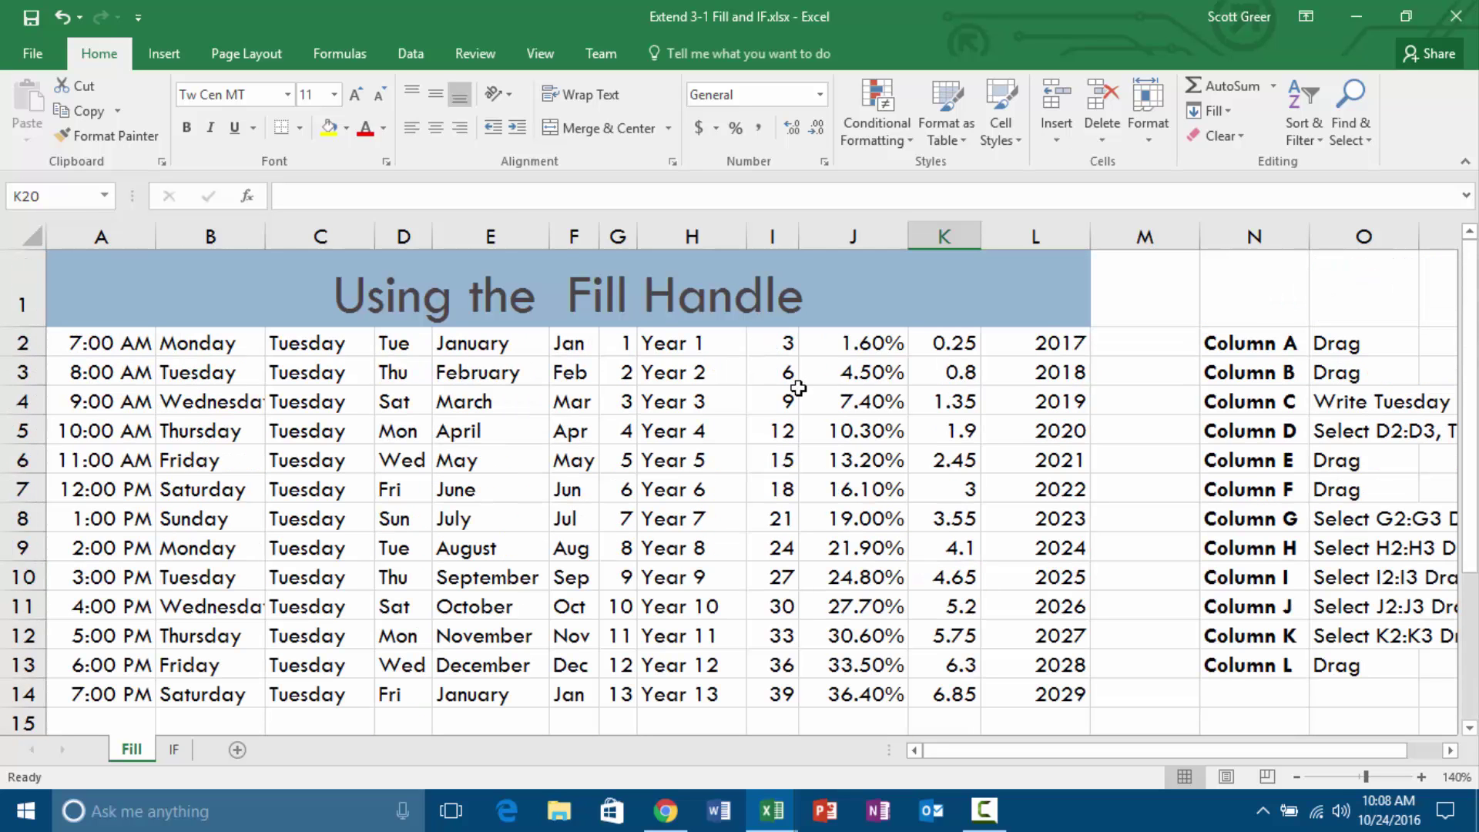
{"action": "left_click", "coordinate": [706, 346]}
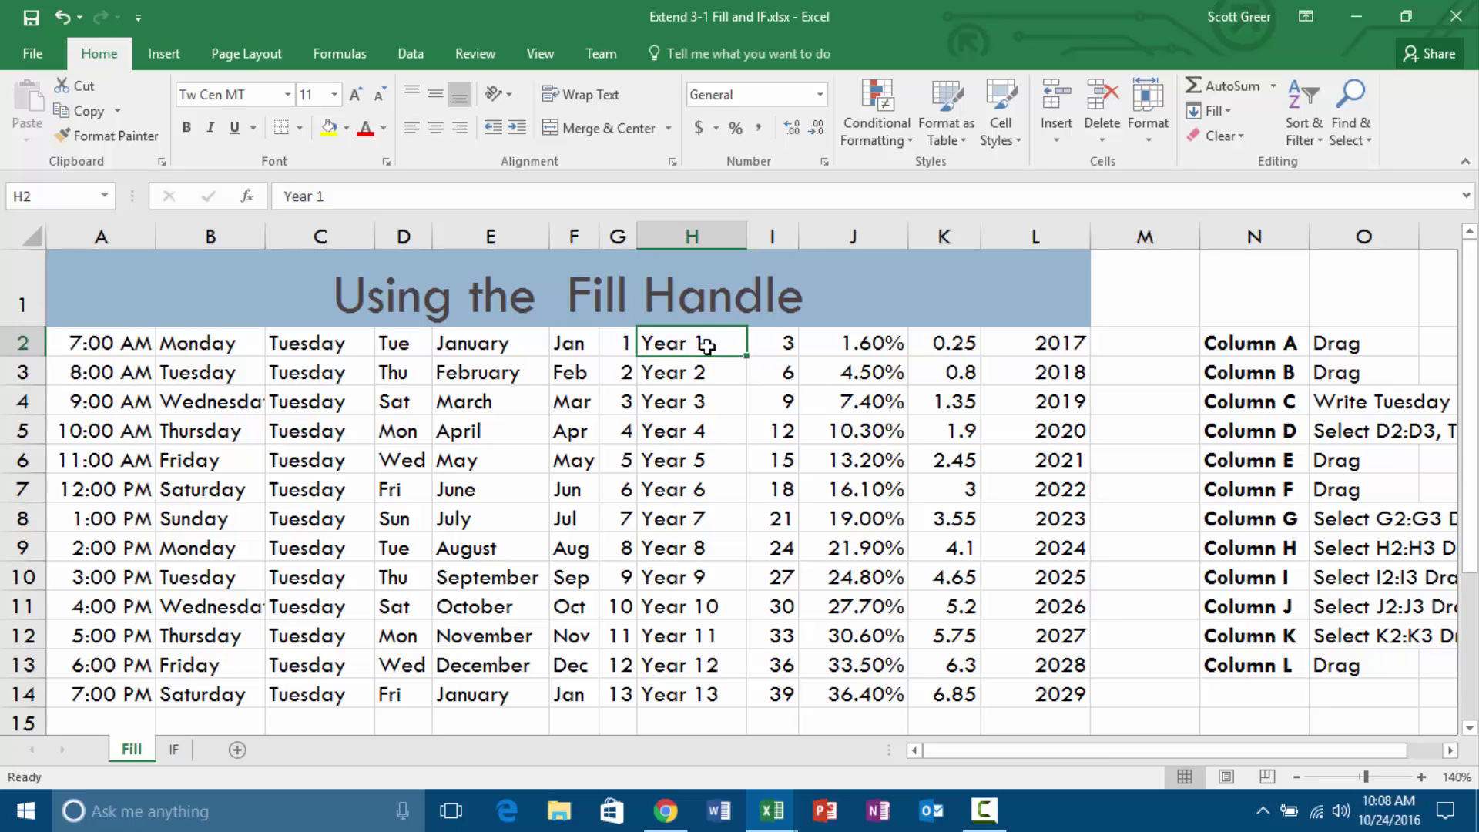
{"action": "left_click_drag", "start_coordinate": [705, 350], "coordinate": [791, 694]}
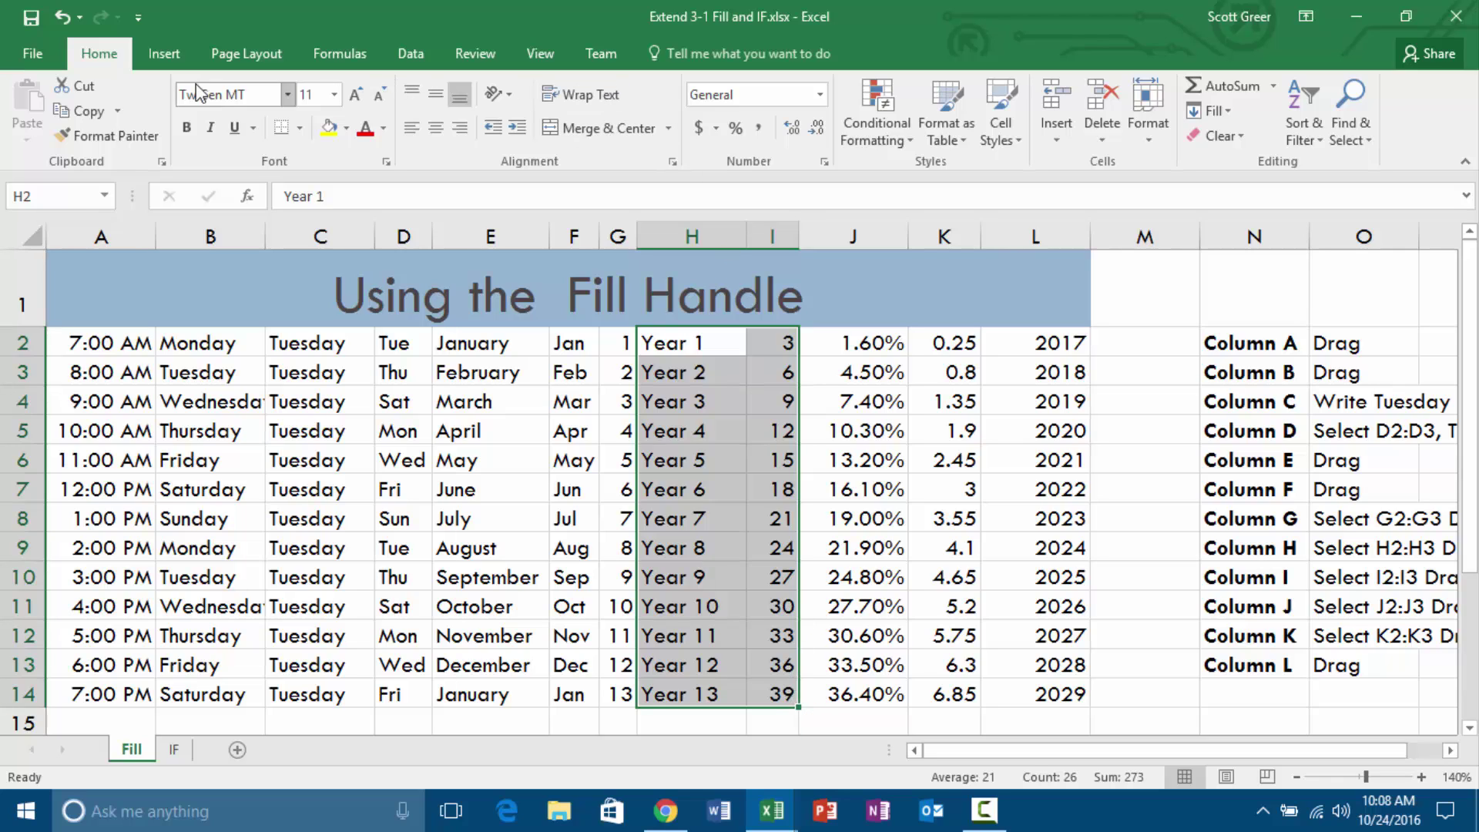
{"action": "left_click", "coordinate": [165, 55]}
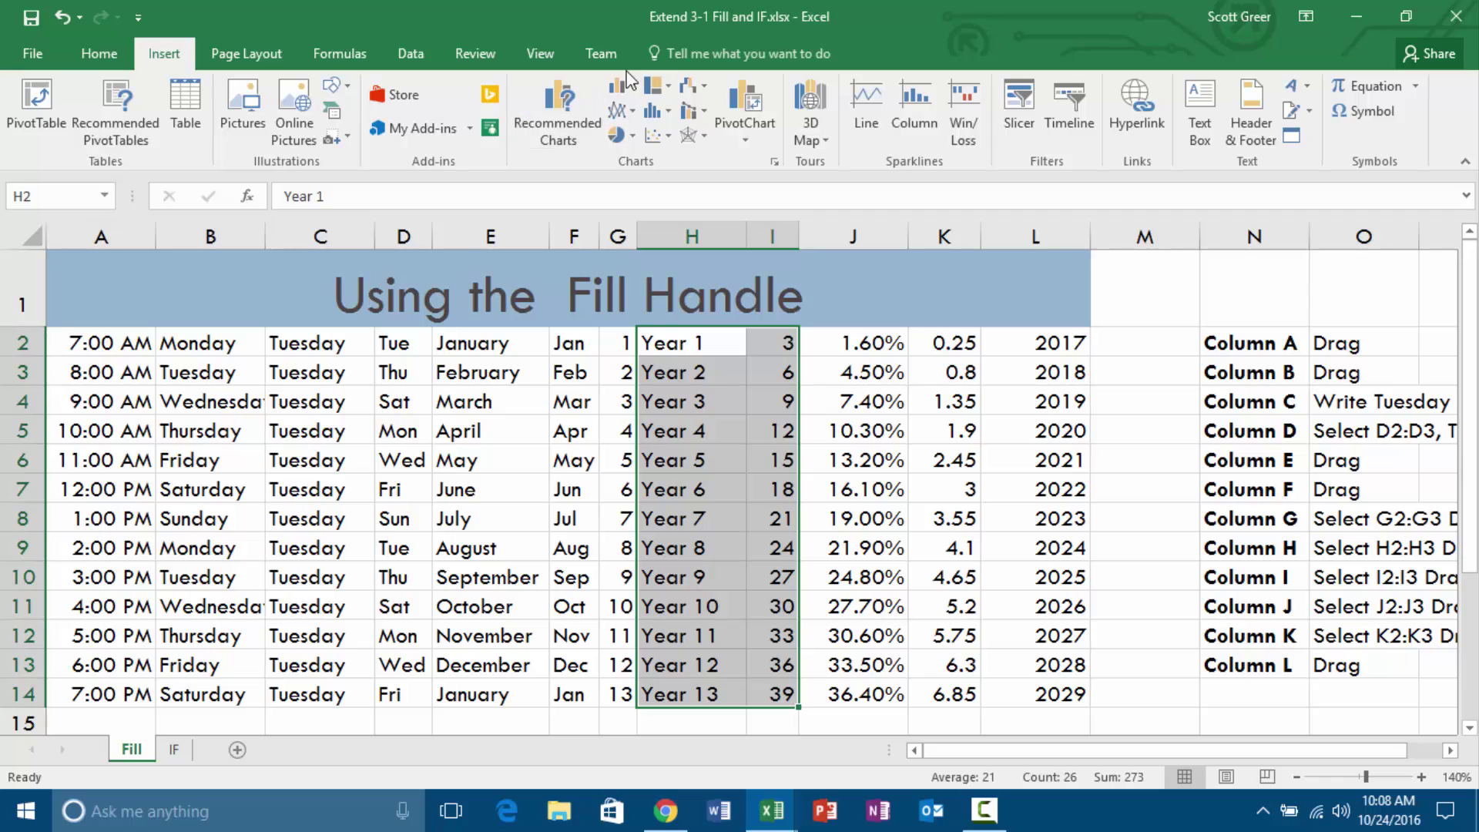
{"action": "left_click", "coordinate": [561, 108]}
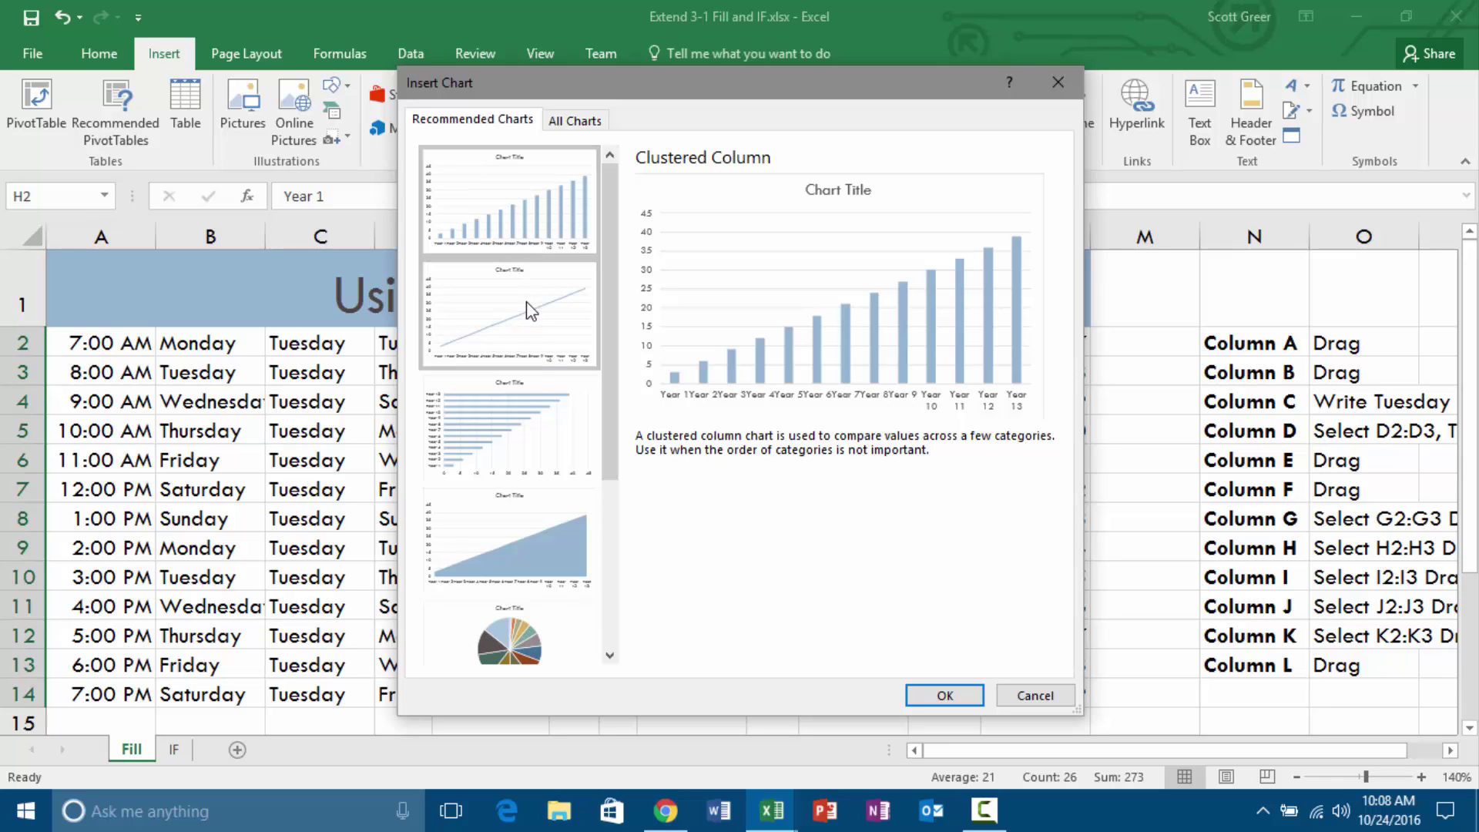
{"action": "left_click", "coordinate": [575, 121]}
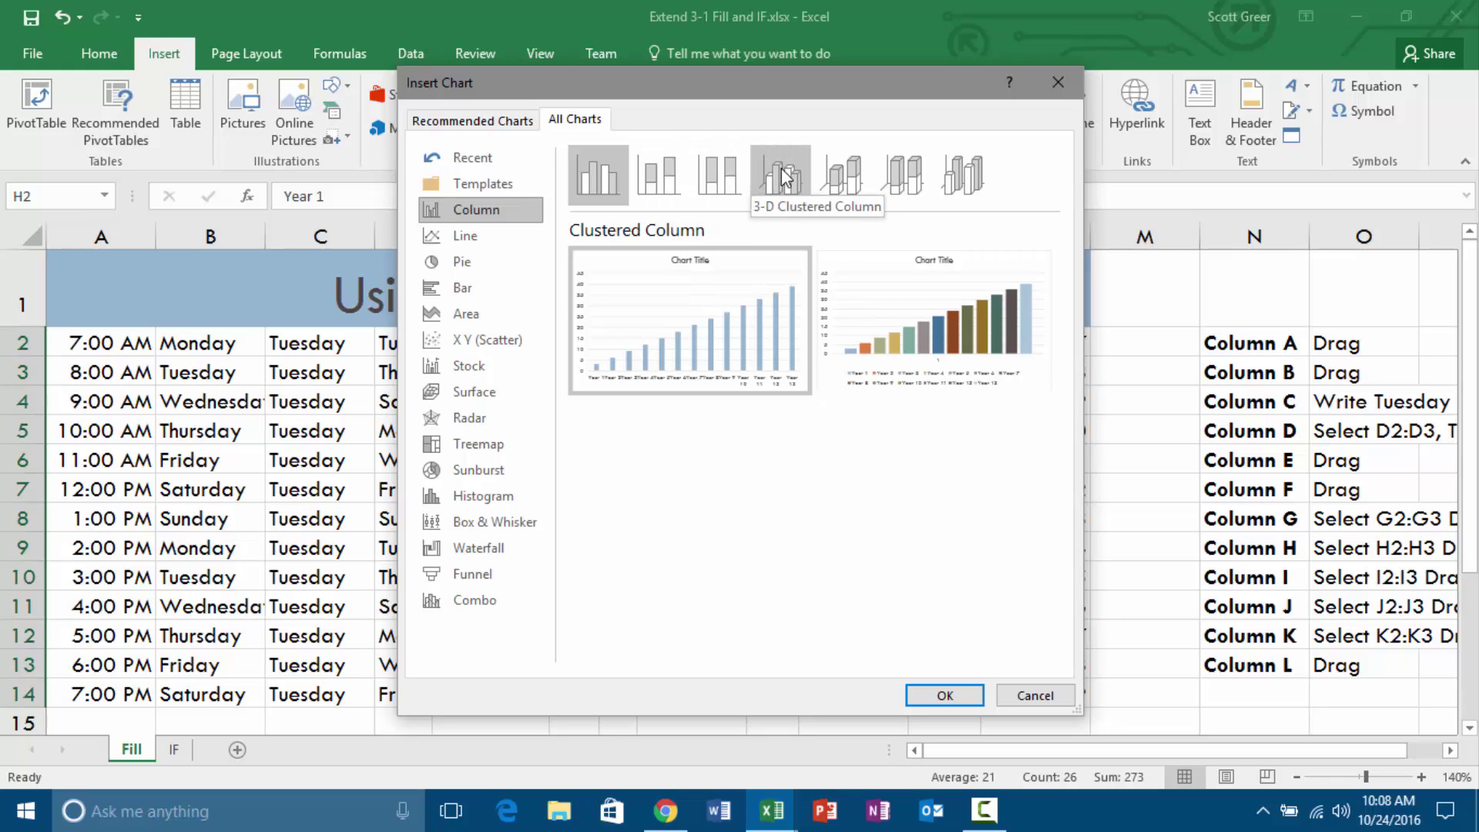
{"action": "left_click", "coordinate": [959, 181]}
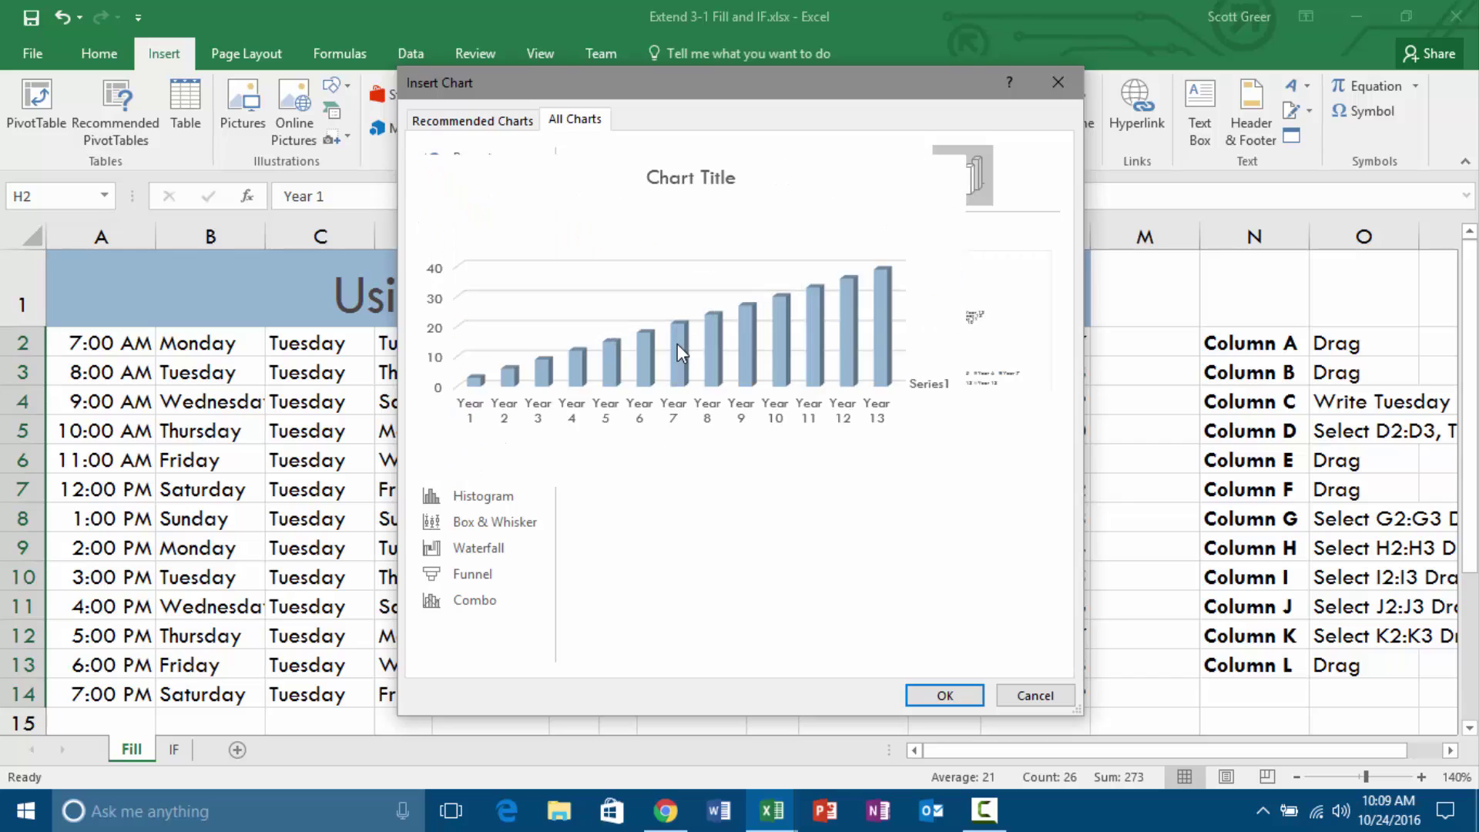
{"action": "left_click", "coordinate": [946, 697]}
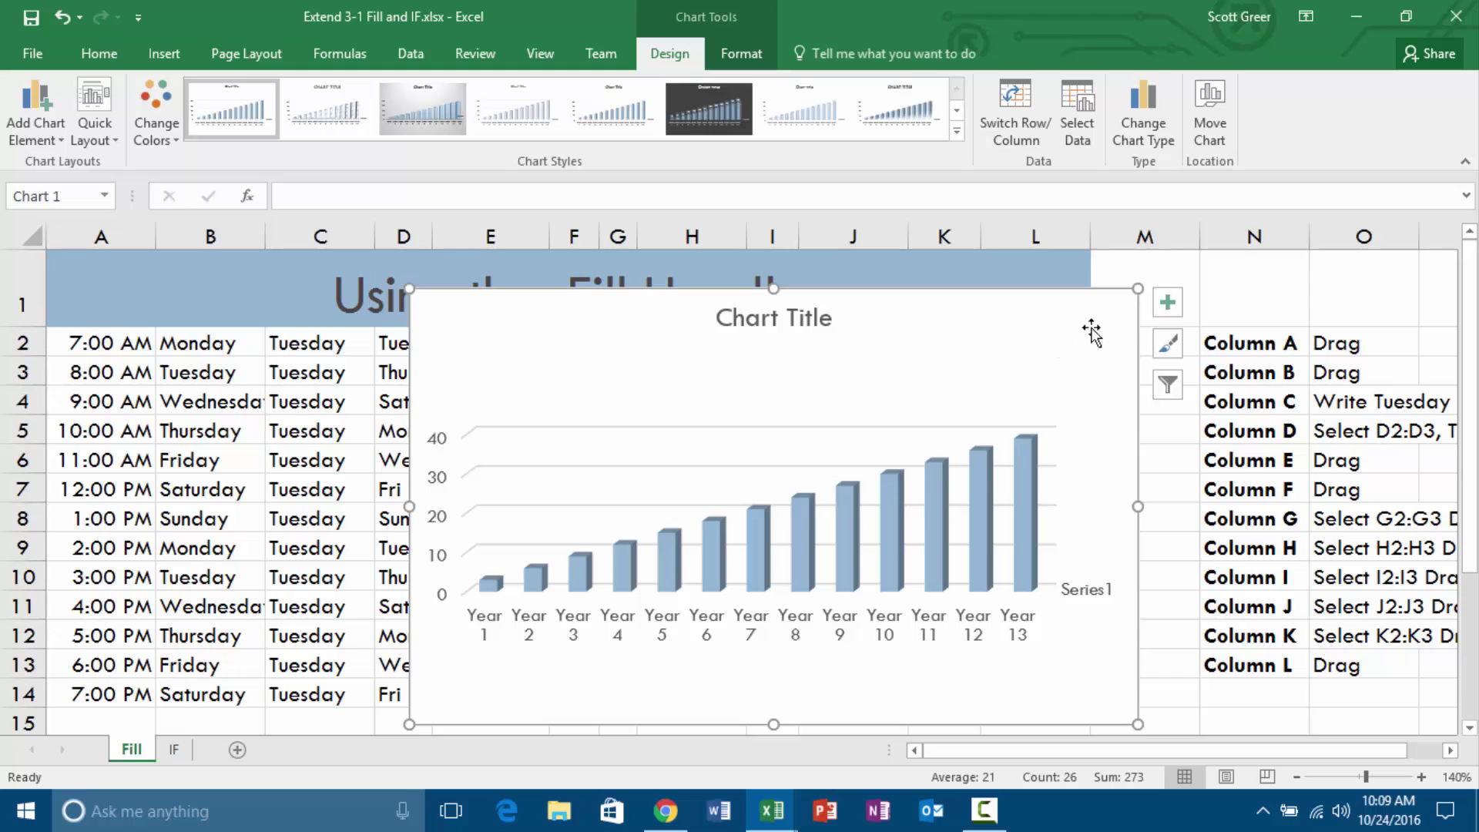
Move the 3-D column chart onto a new sheet of its own, keeping the default sheet name.
{"action": "left_click", "coordinate": [1168, 302]}
{"action": "left_click", "coordinate": [1170, 305]}
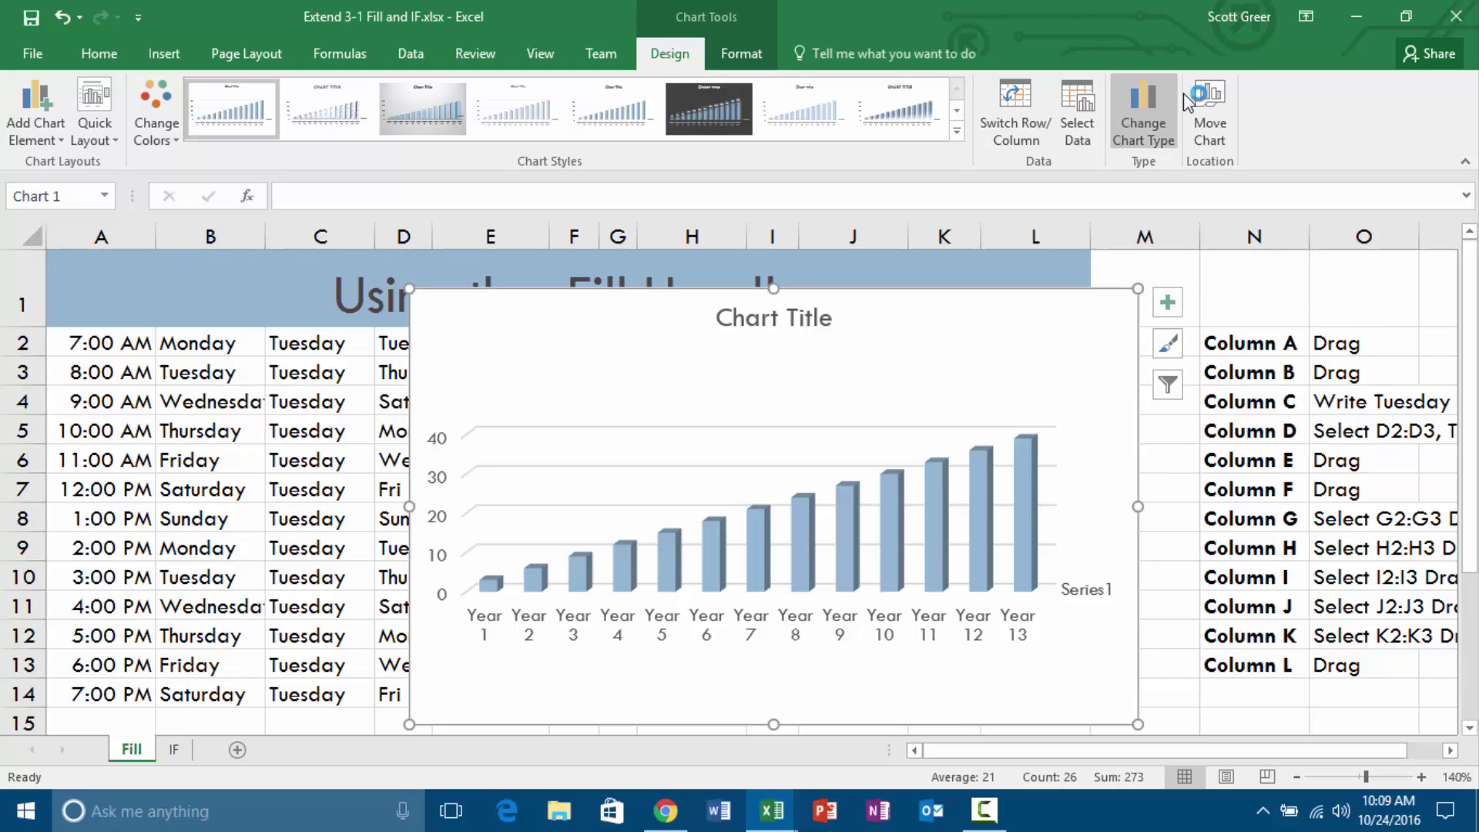
{"action": "left_click", "coordinate": [1211, 115]}
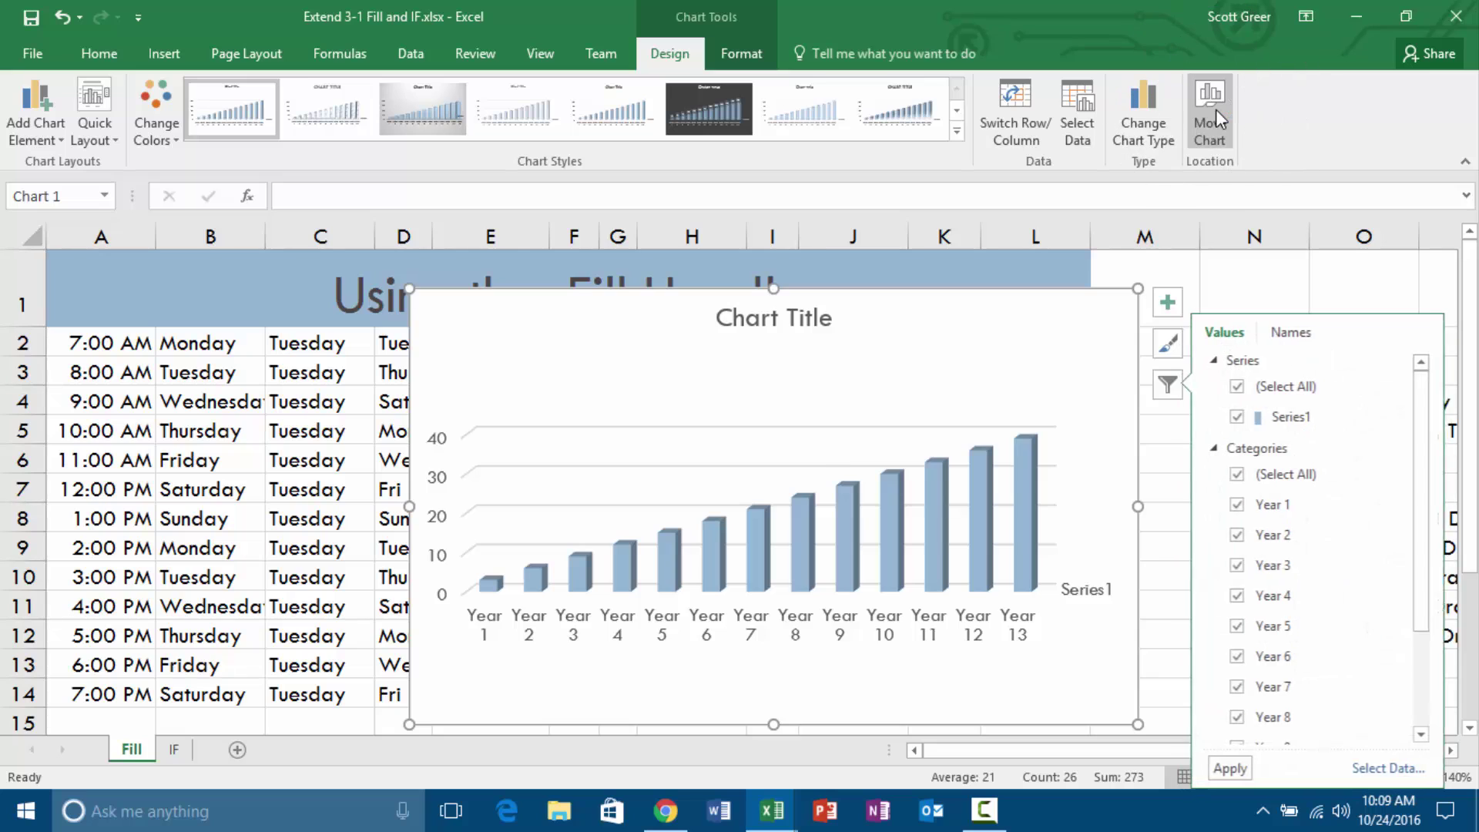
{"action": "left_click", "coordinate": [860, 462]}
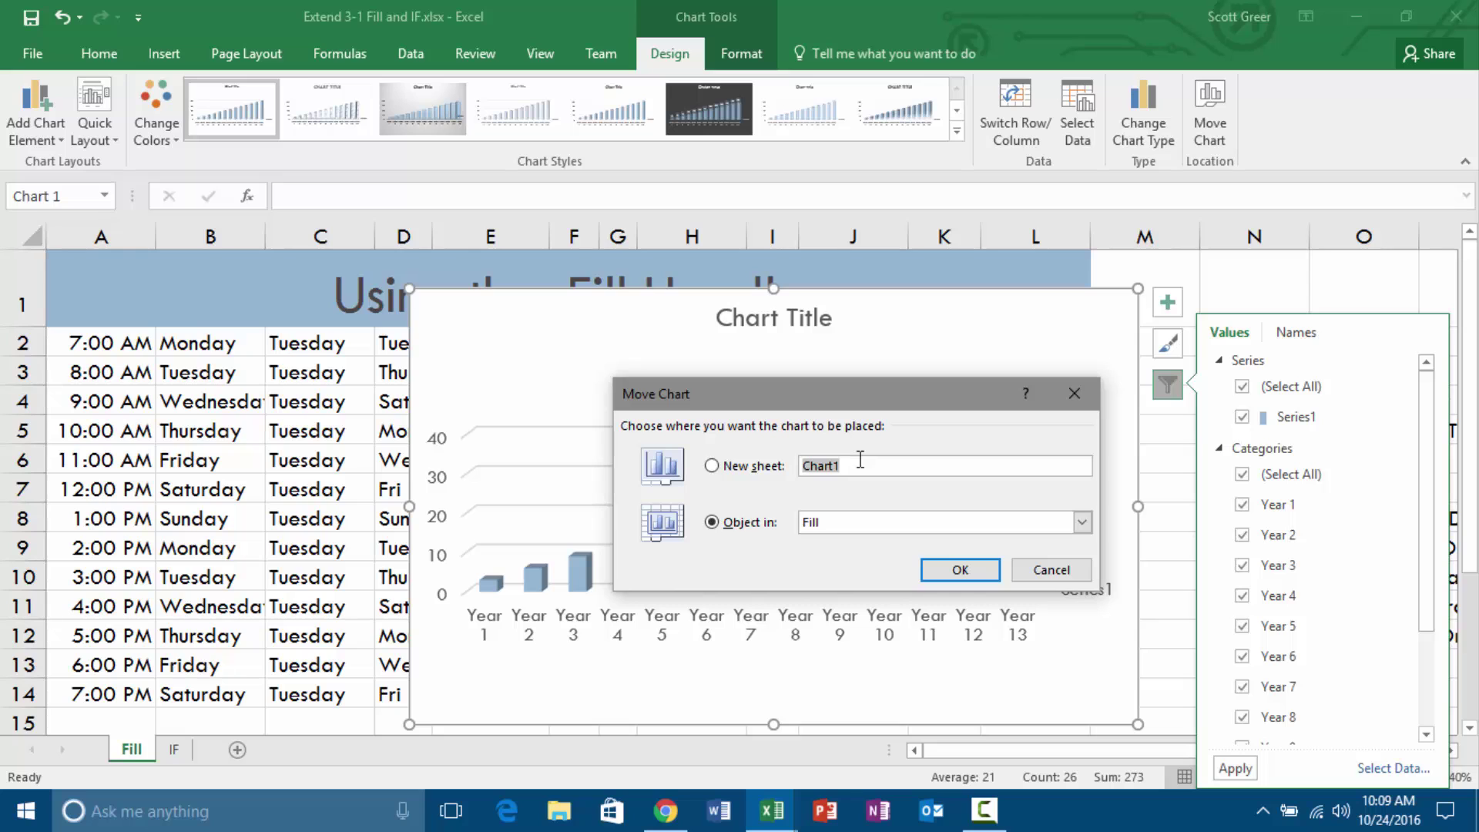
{"action": "left_click", "coordinate": [712, 465]}
{"action": "left_click", "coordinate": [936, 573]}
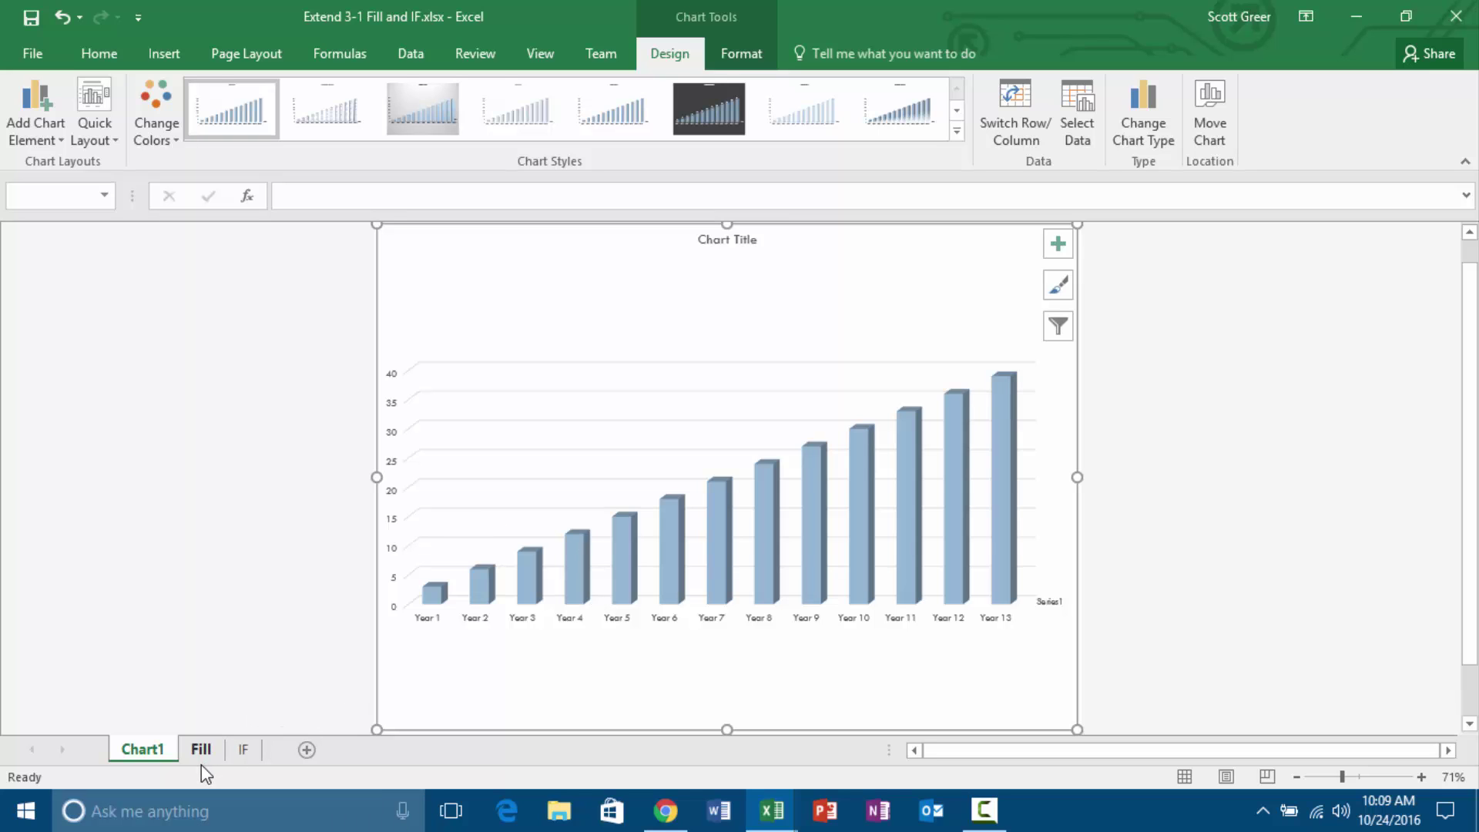
Replace the chart's placeholder title with "Annual Breakdown".
{"action": "double_click", "coordinate": [746, 242]}
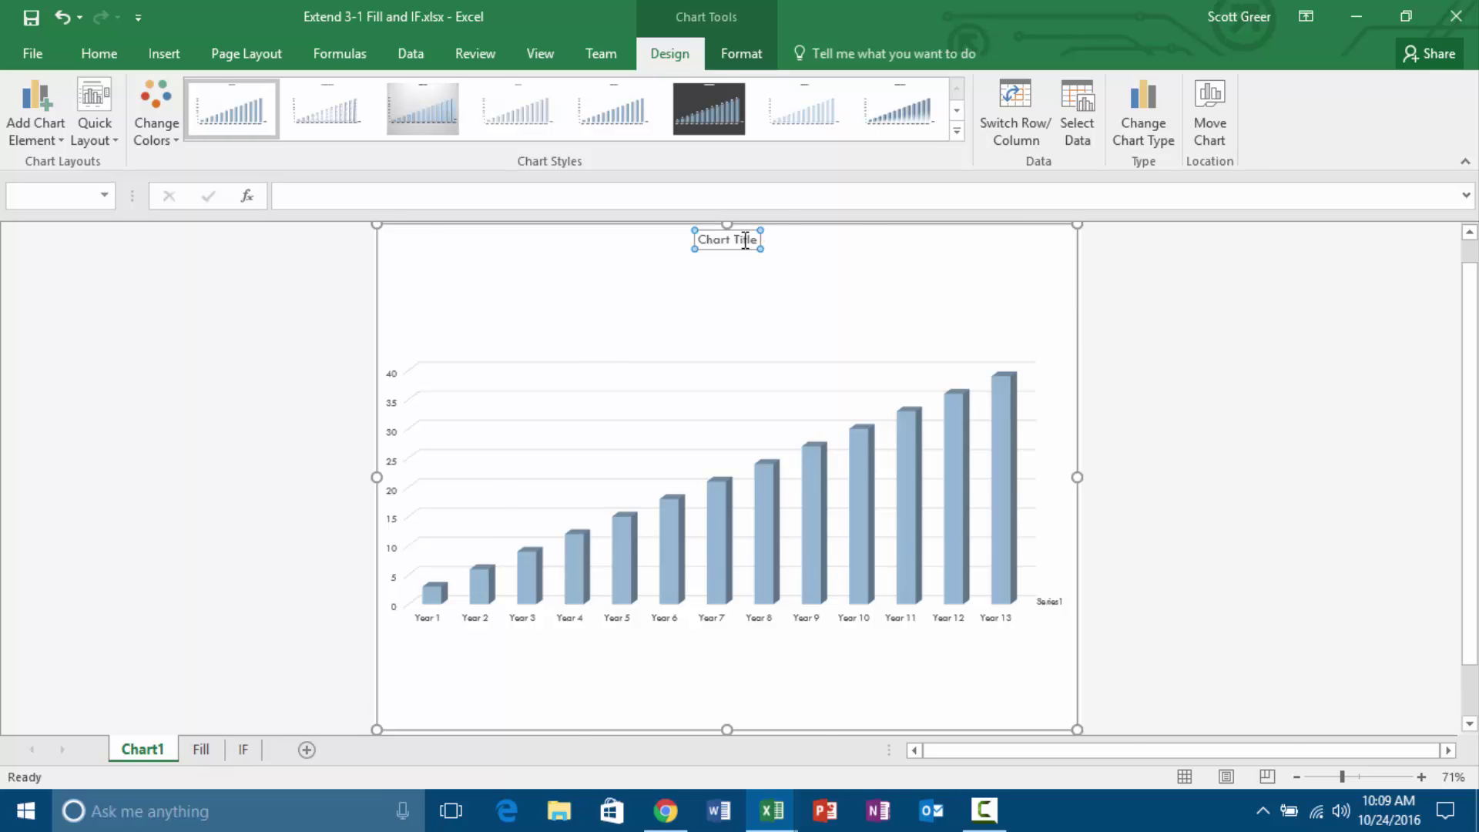
{"action": "triple_click", "coordinate": [572, 242]}
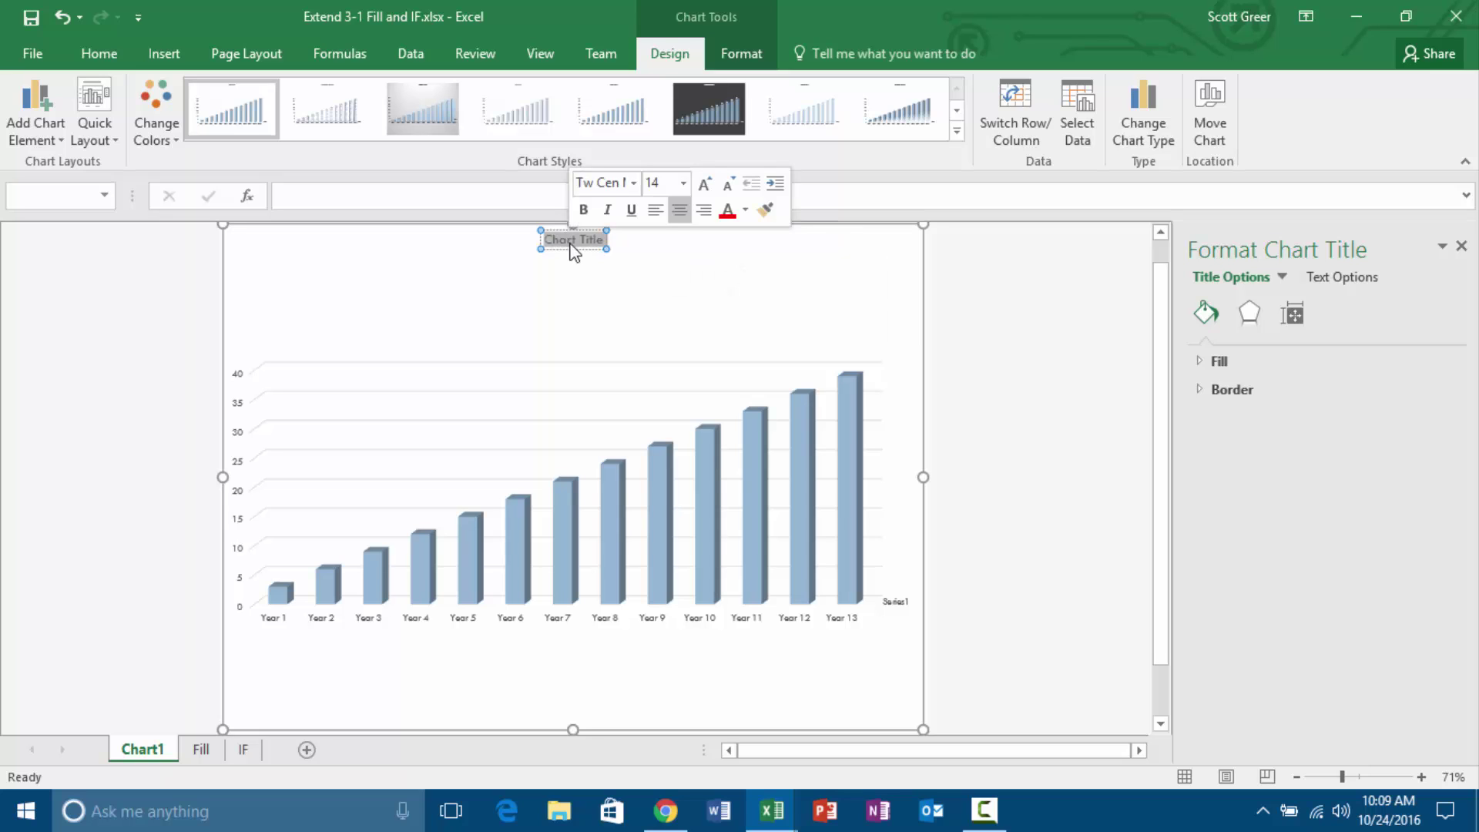
{"action": "type", "text": "Annual"}
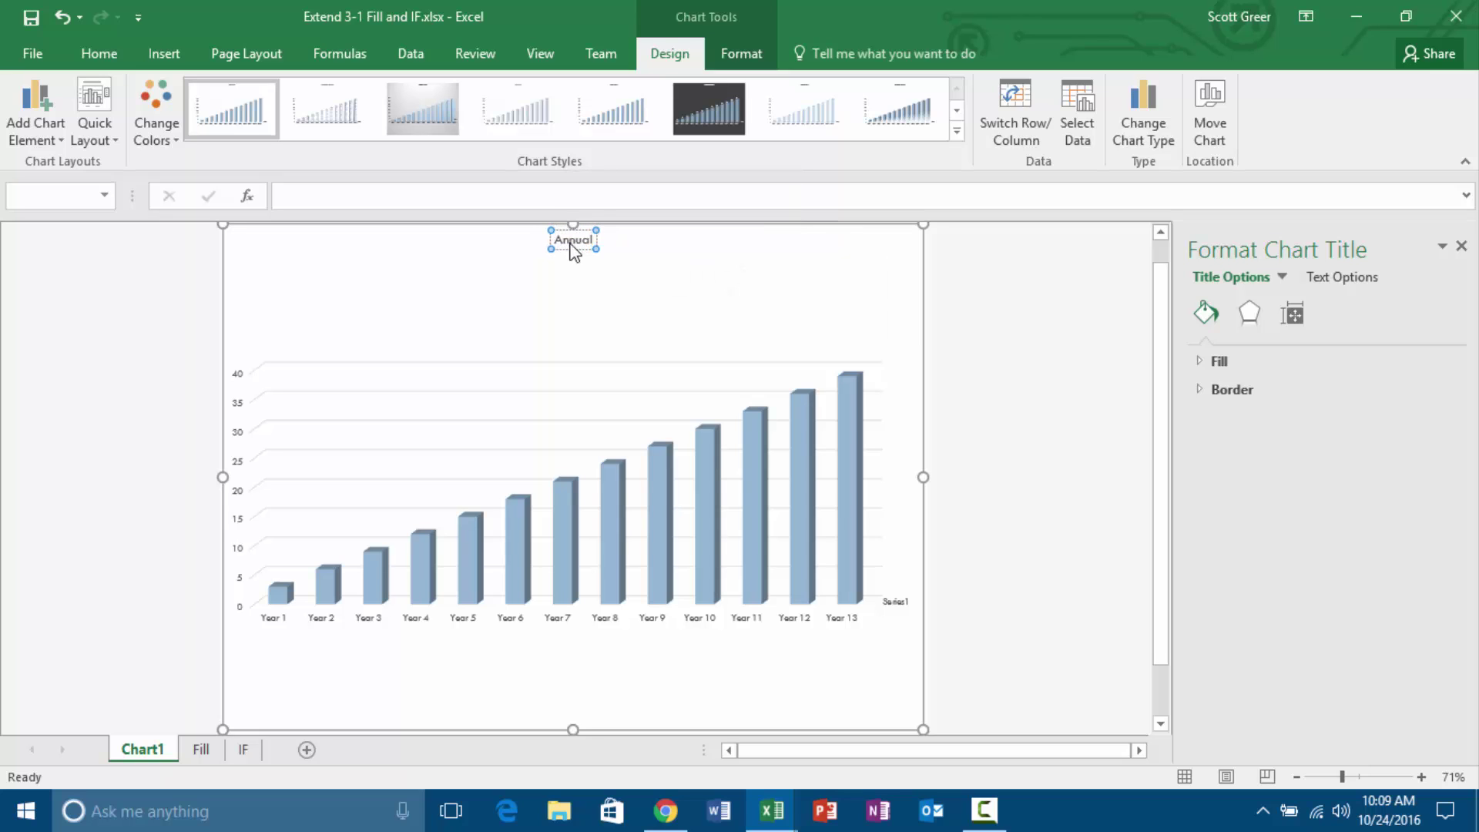
{"action": "type", "text": " Breakd"}
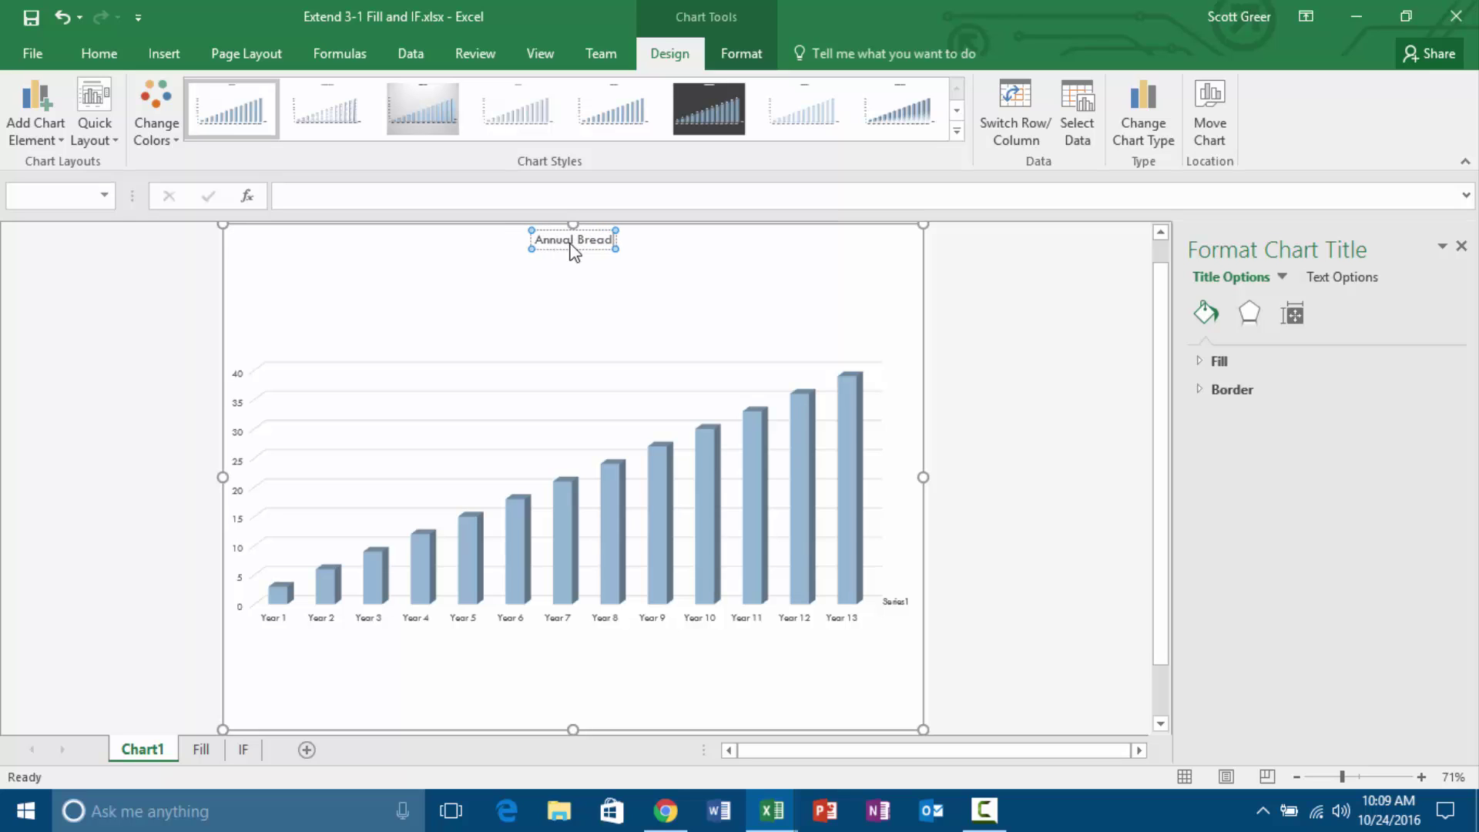
{"action": "type", "text": "own"}
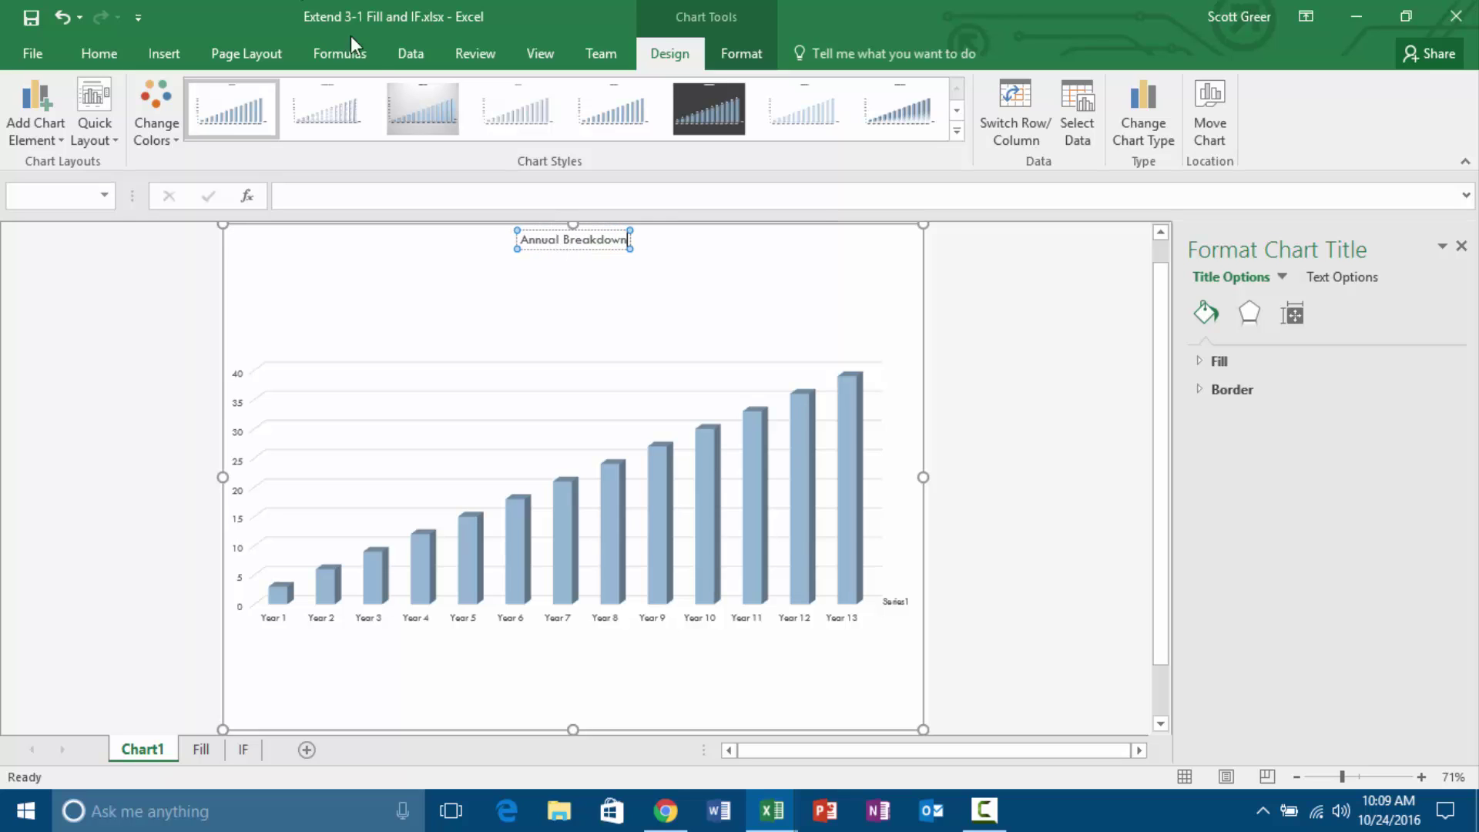
{"action": "left_click", "coordinate": [1122, 435]}
Add a data table without legend keys to the Annual Breakdown column chart.
{"action": "mouse_move", "coordinate": [767, 435]}
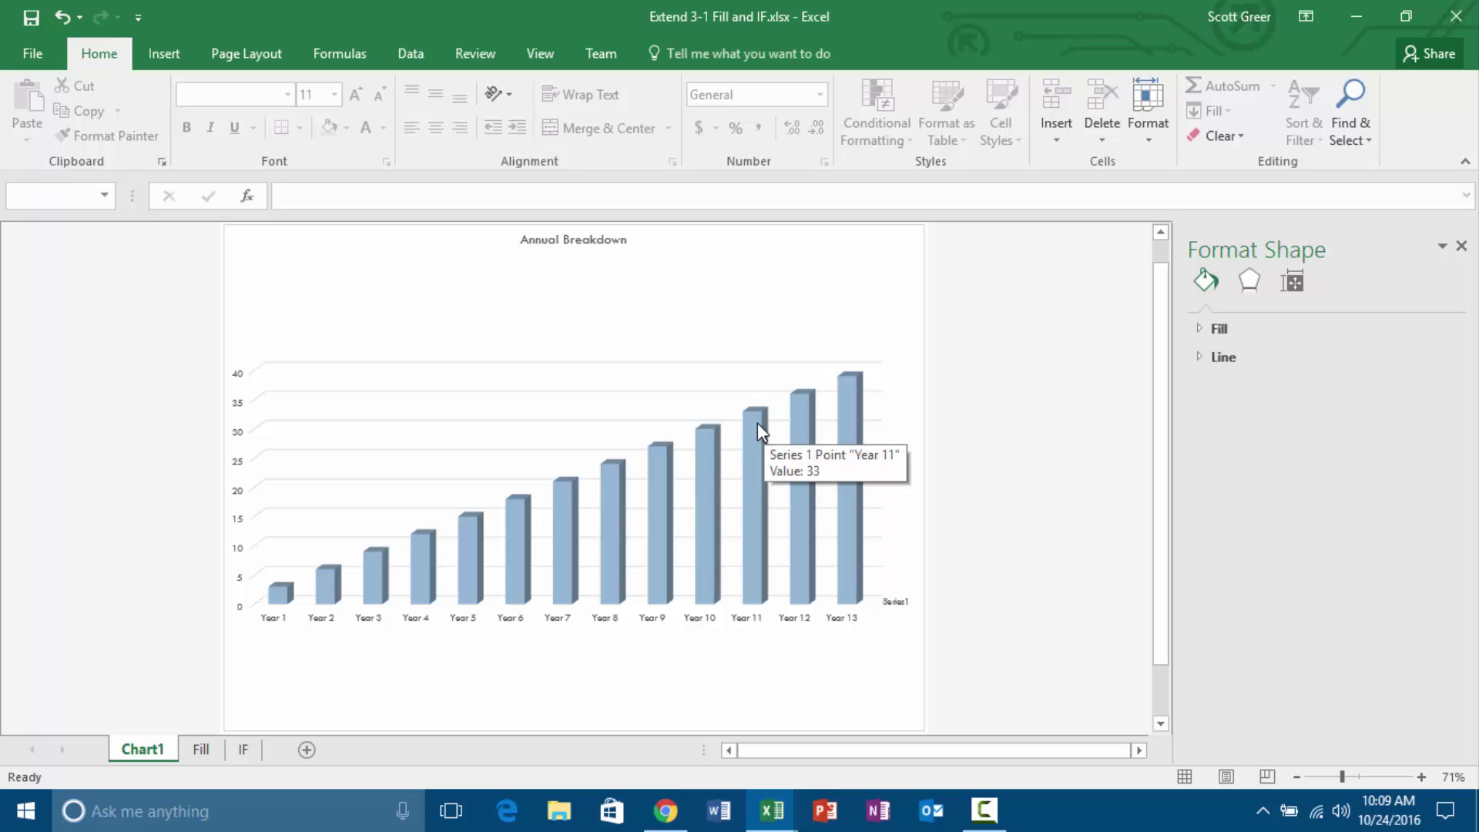
{"action": "left_click", "coordinate": [757, 280]}
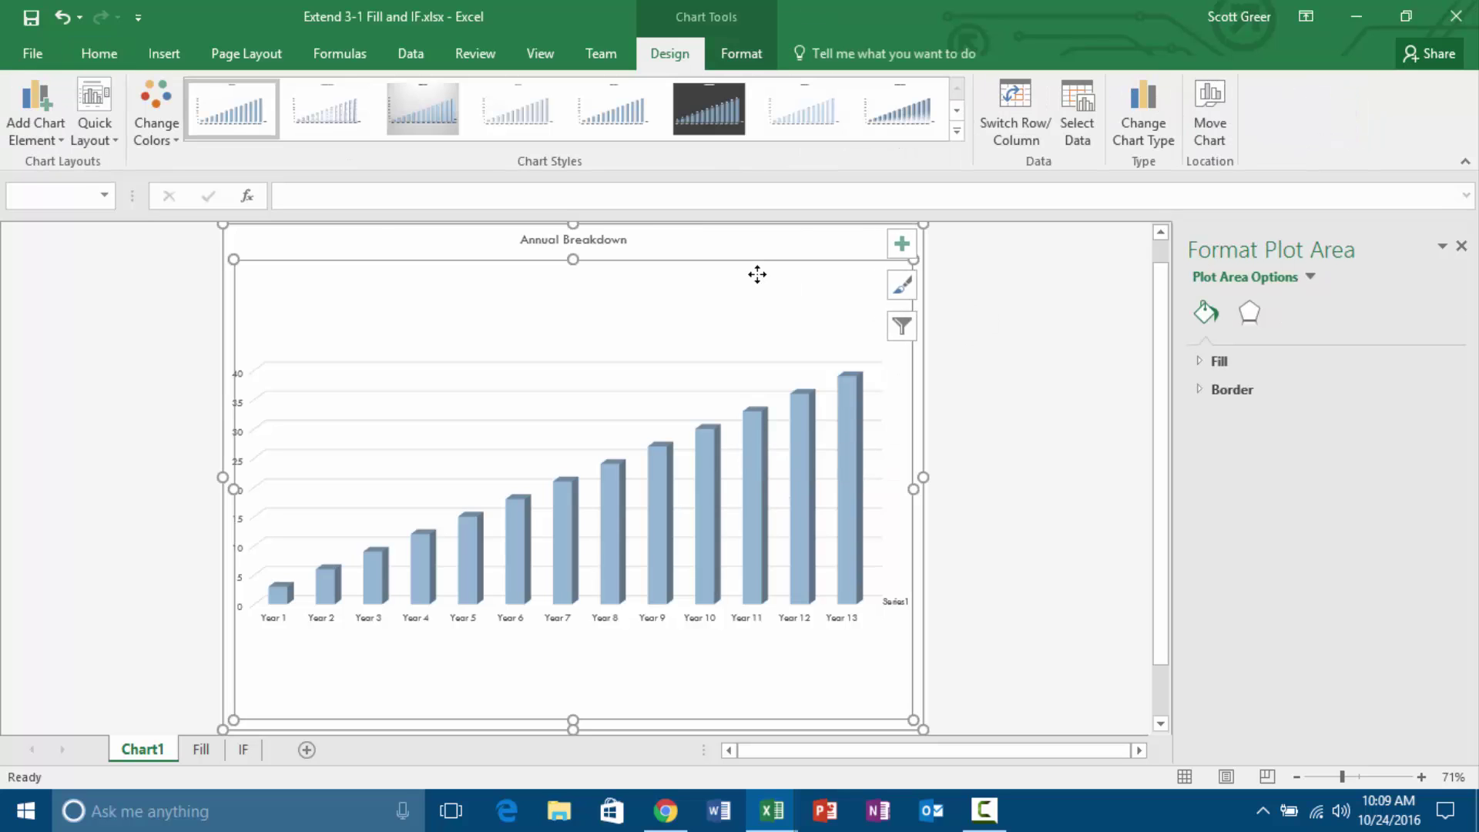
{"action": "left_click", "coordinate": [905, 247]}
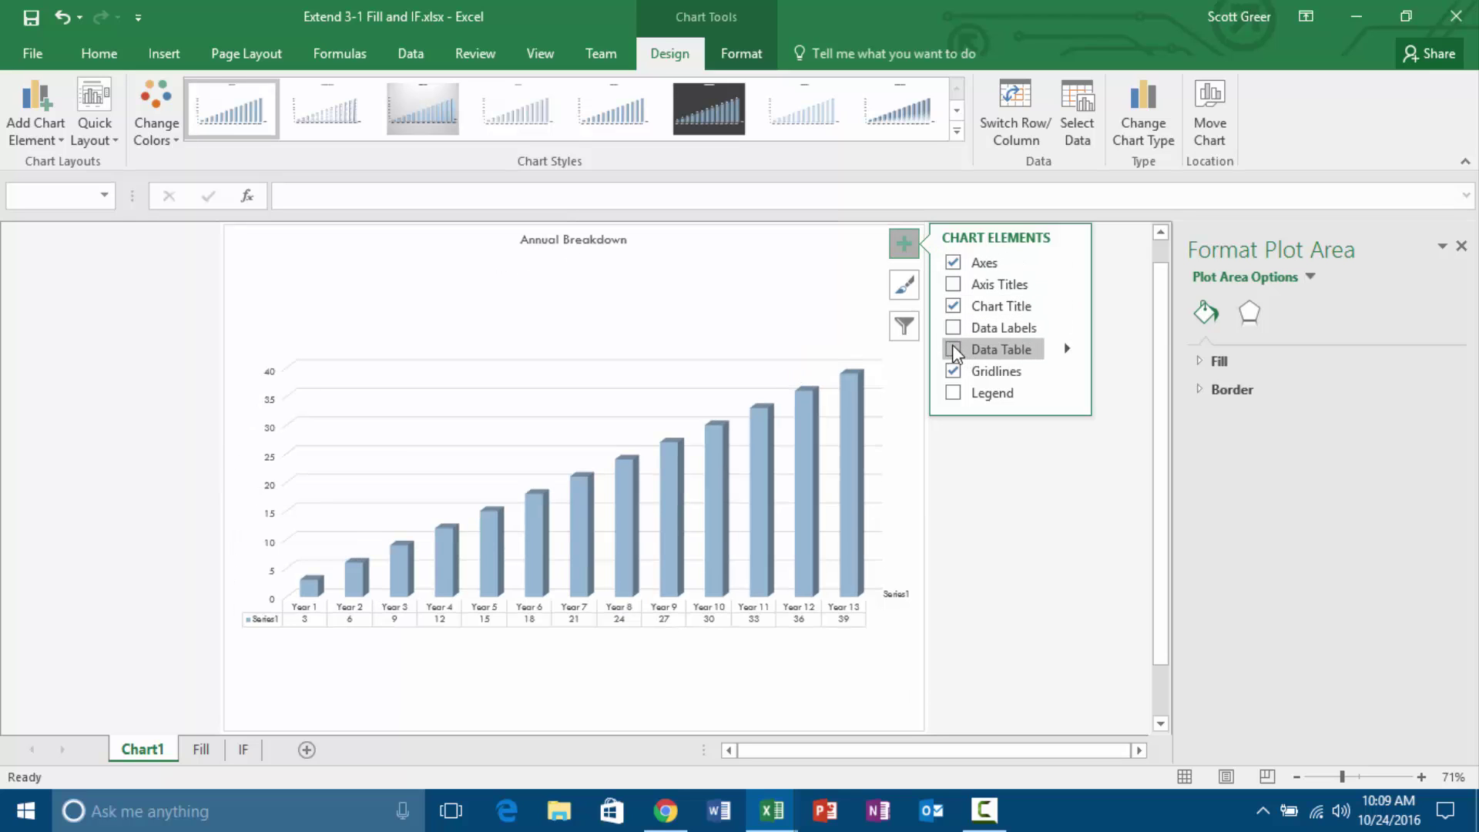
{"action": "left_click", "coordinate": [1068, 348]}
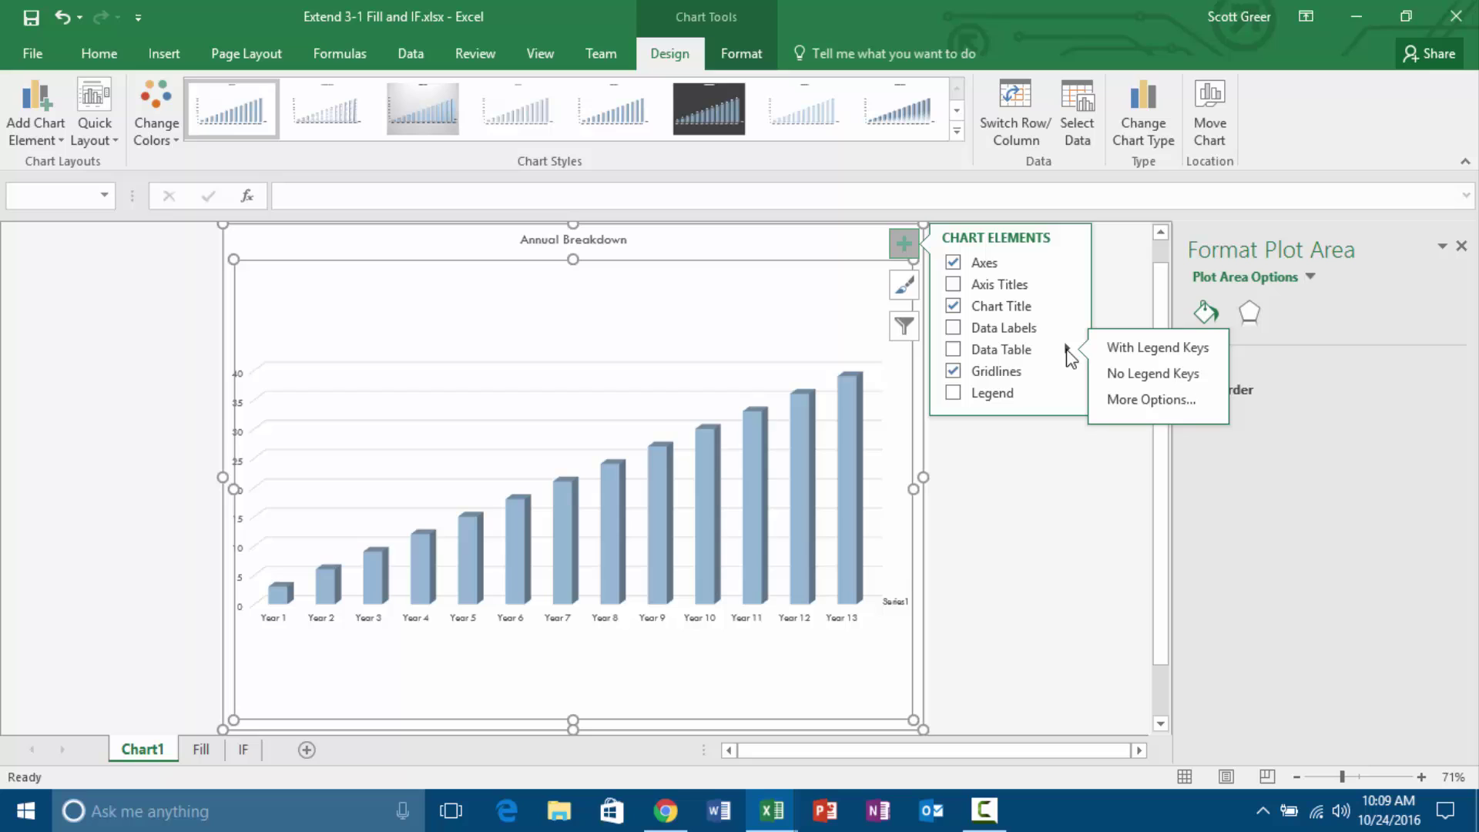
{"action": "left_click", "coordinate": [1143, 376]}
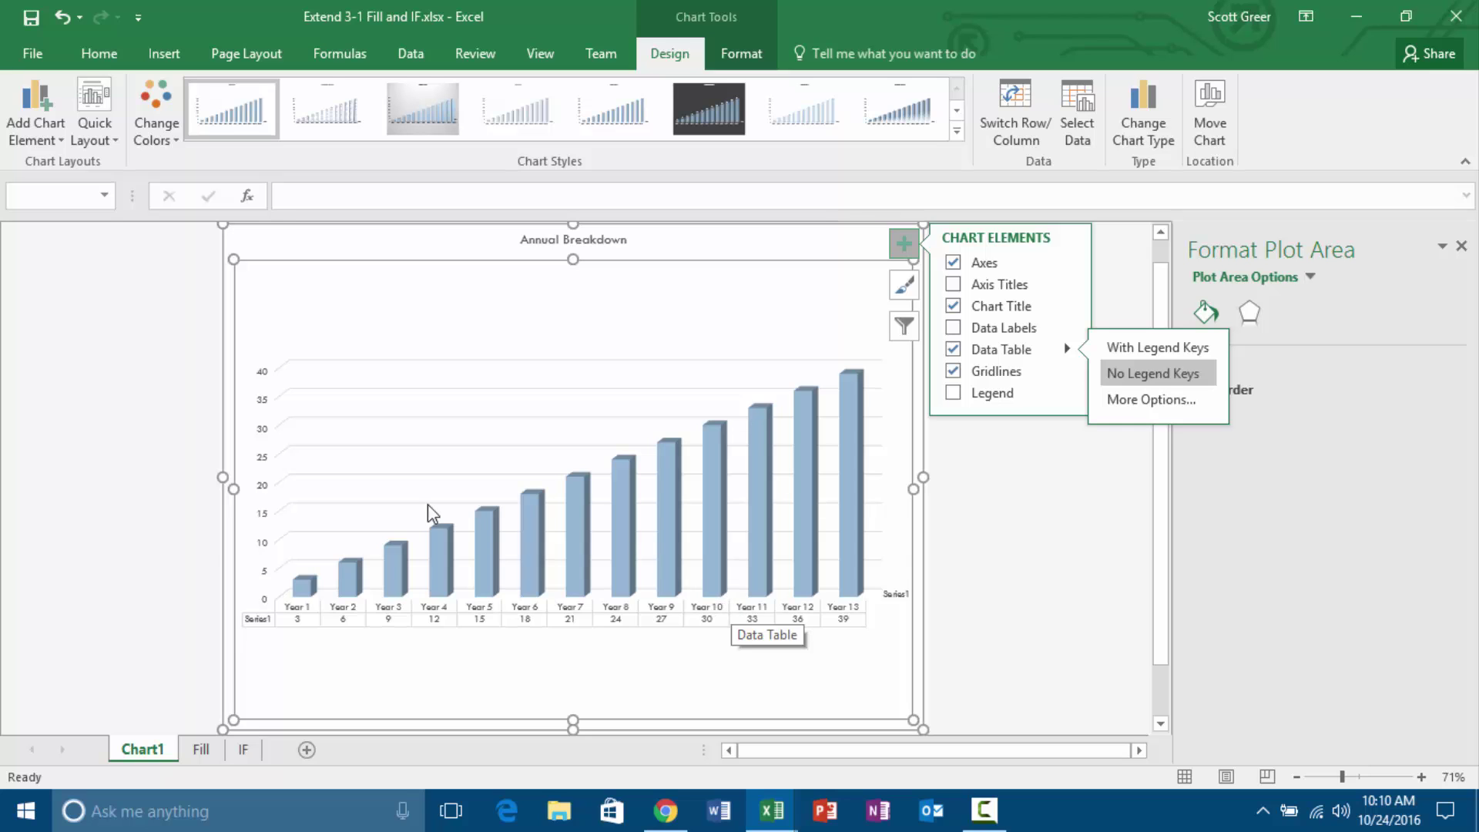
Rename the Chart1 sheet to "Column Chart" and move it between the Fill and IF sheets.
{"action": "double_click", "coordinate": [149, 749]}
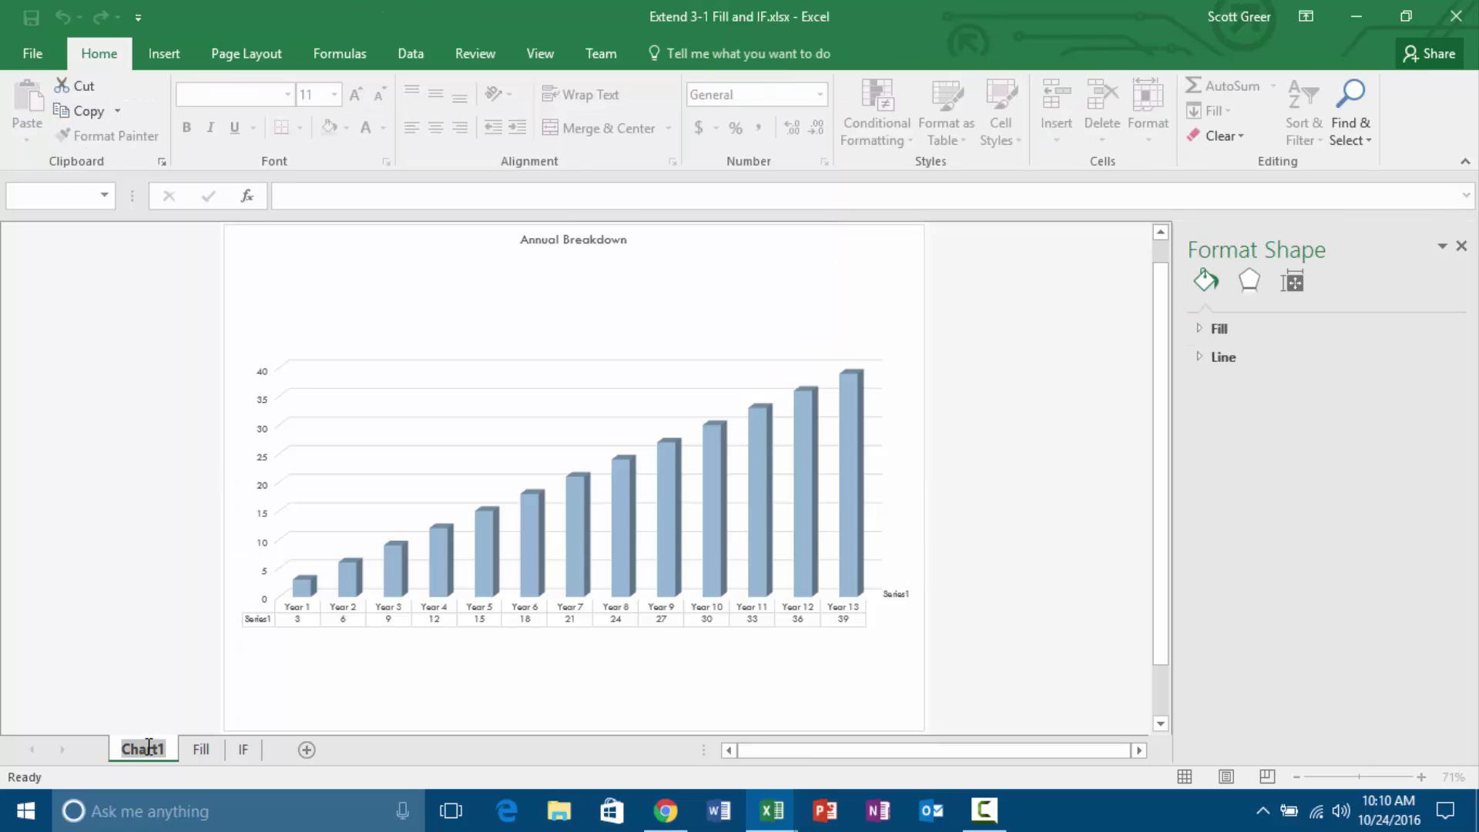
{"action": "type", "text": "Column "}
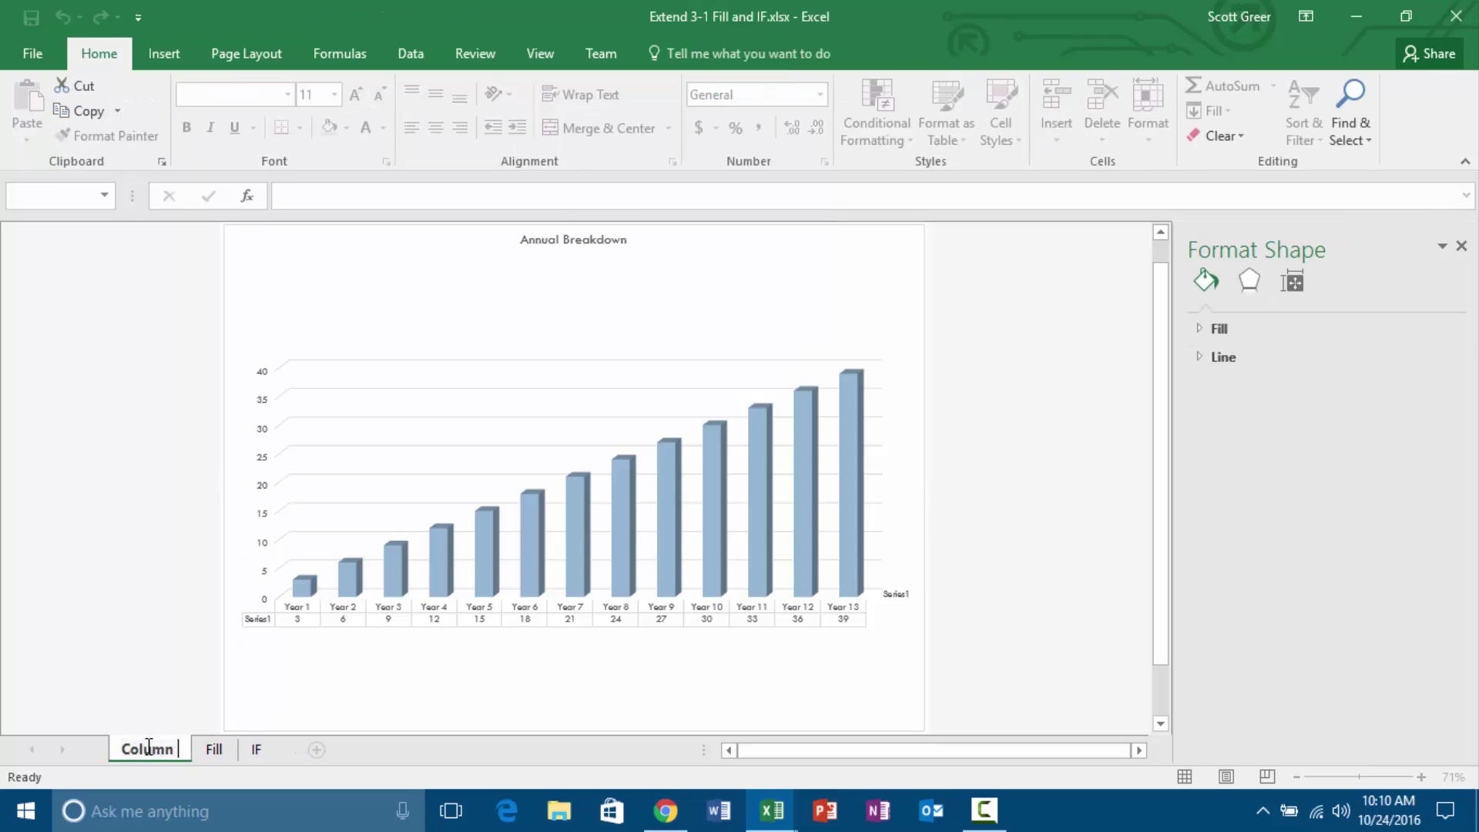
{"action": "type", "text": "Chart"}
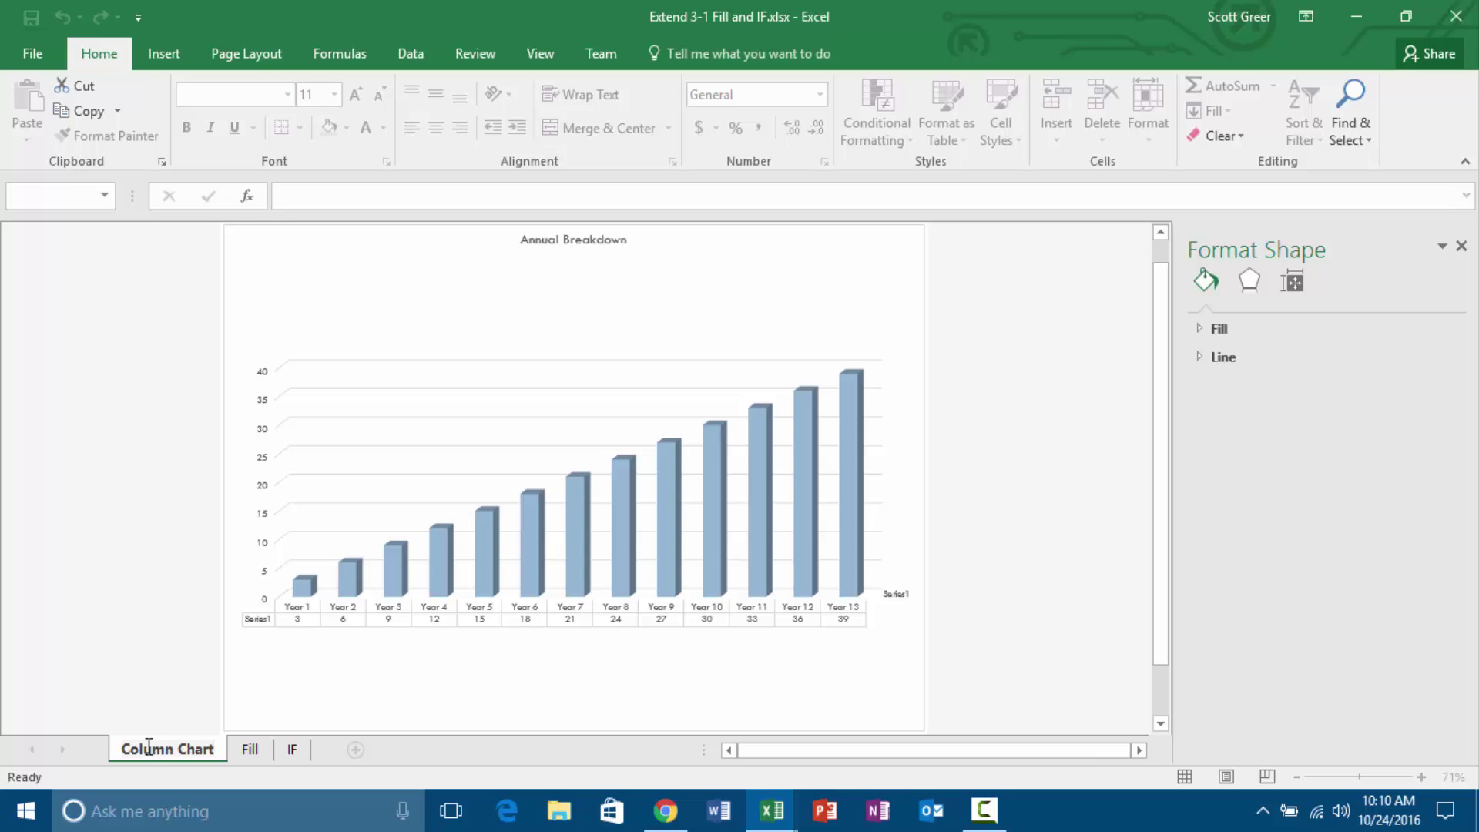
{"action": "key", "text": "Return"}
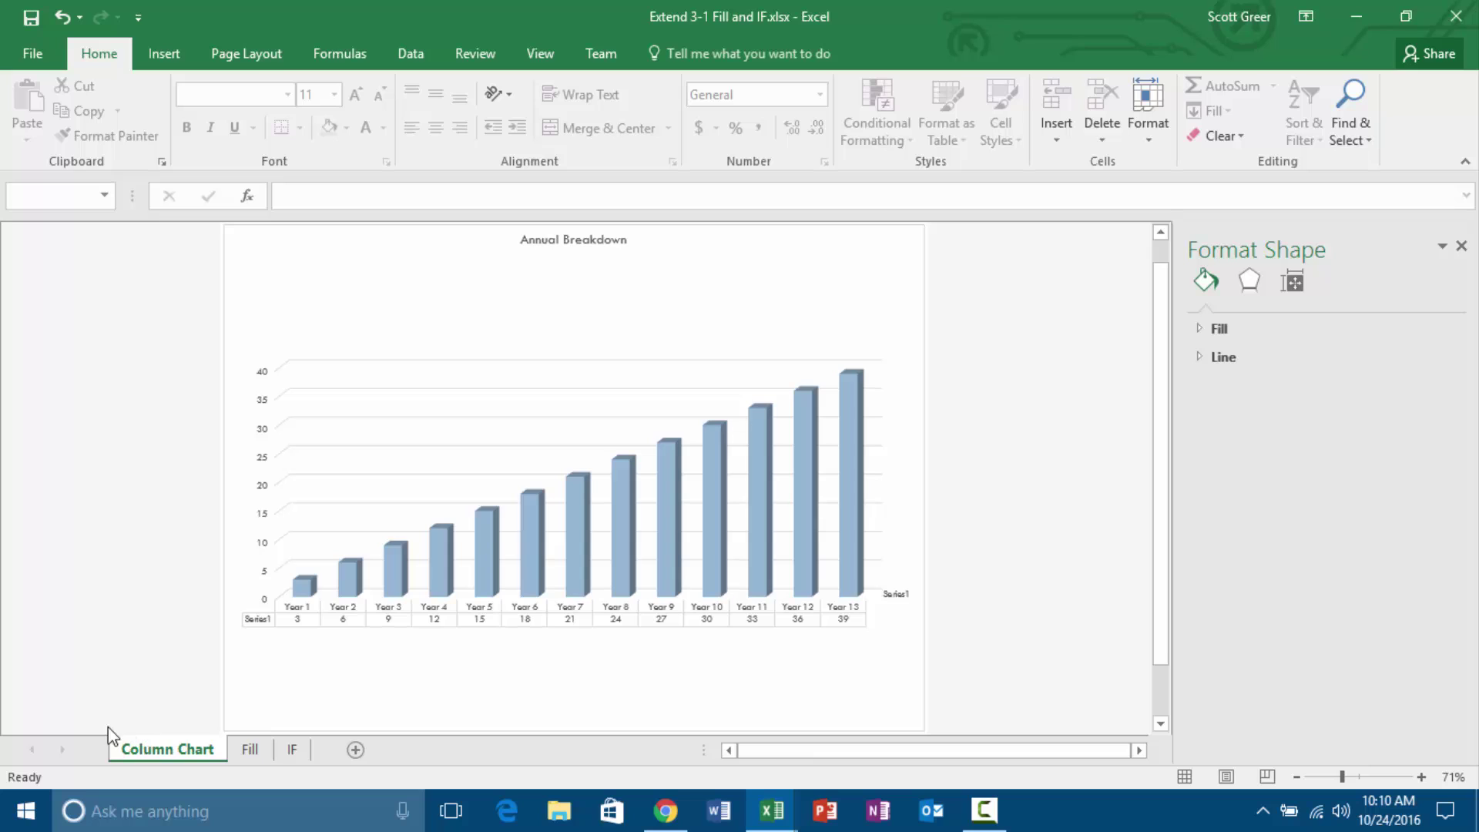
{"action": "left_click_drag", "start_coordinate": [160, 753], "coordinate": [281, 759]}
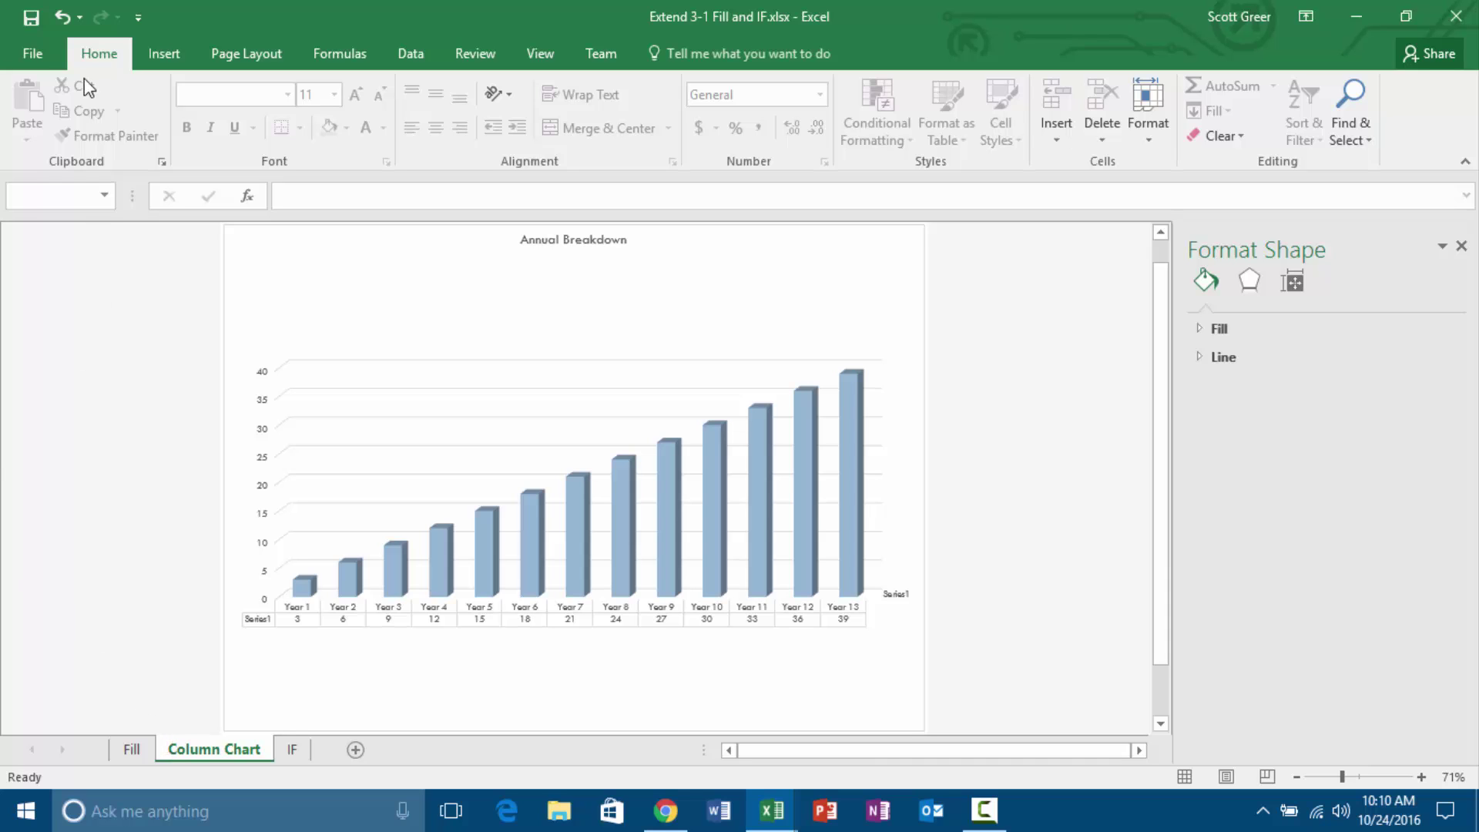
Start saving a copy of the workbook and choose the APP104 folder on the Desktop as its location.
{"action": "left_click", "coordinate": [44, 49]}
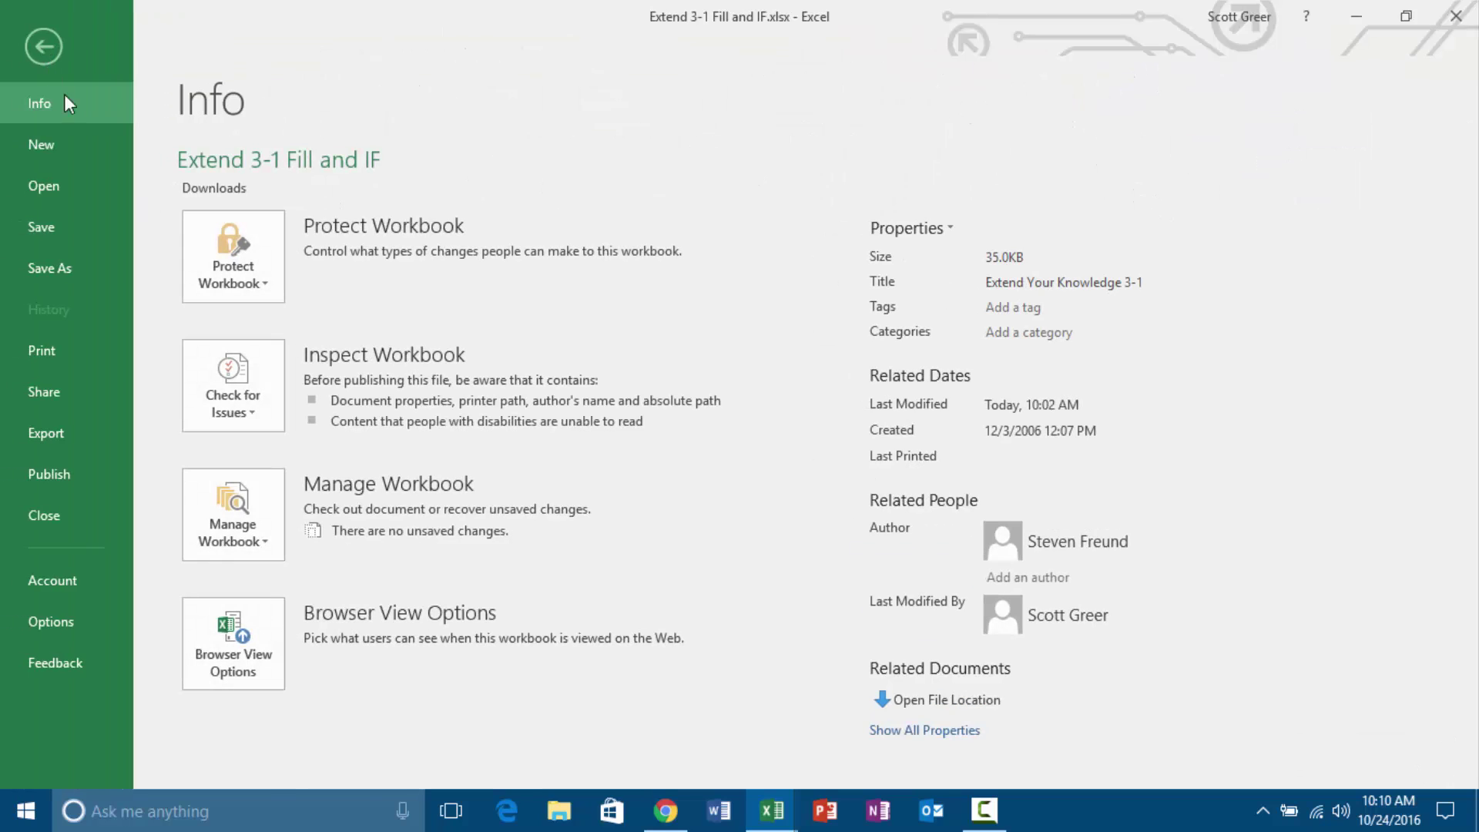
{"action": "left_click", "coordinate": [67, 282]}
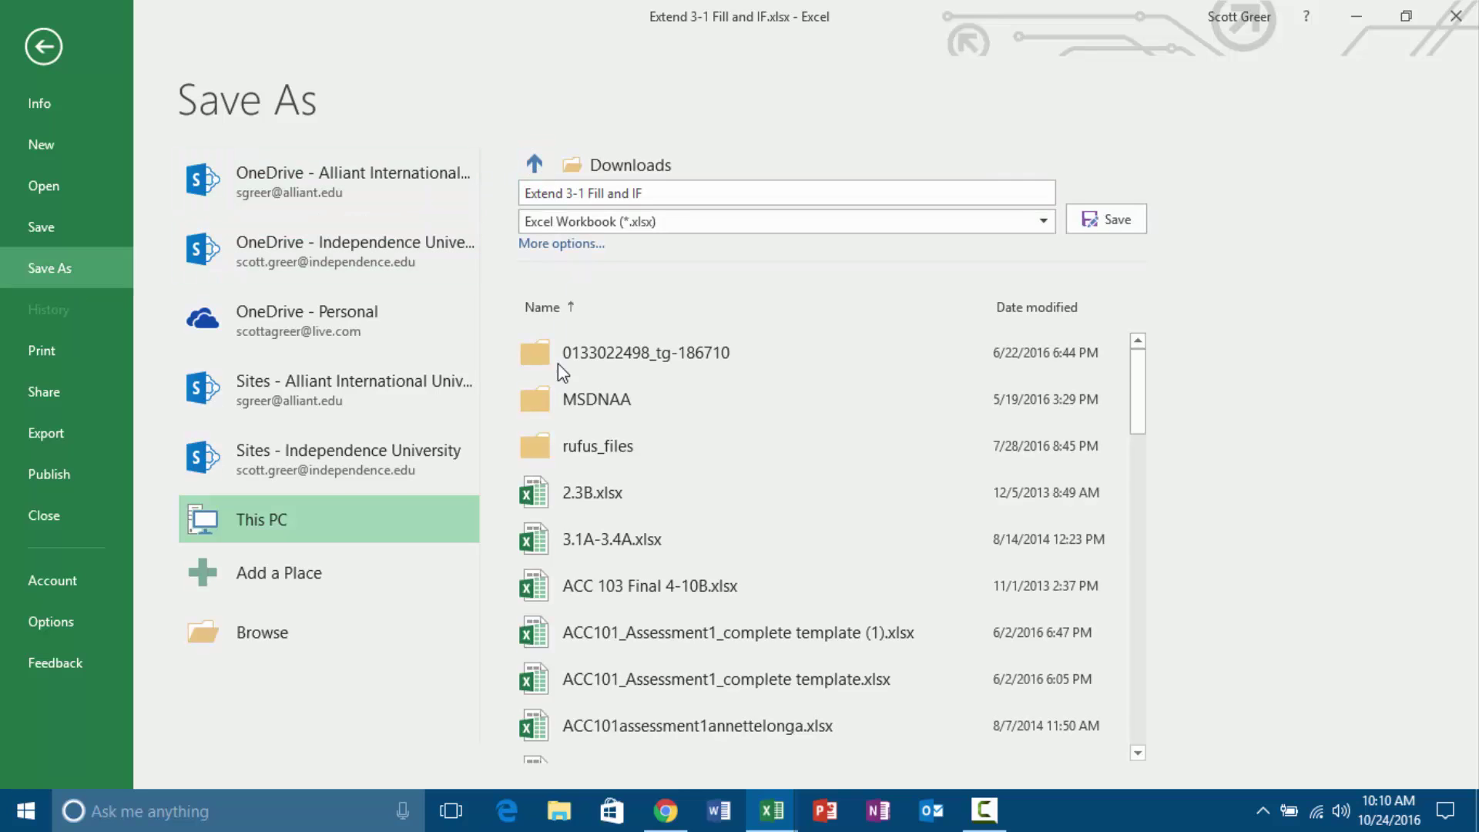
{"action": "left_click", "coordinate": [264, 654]}
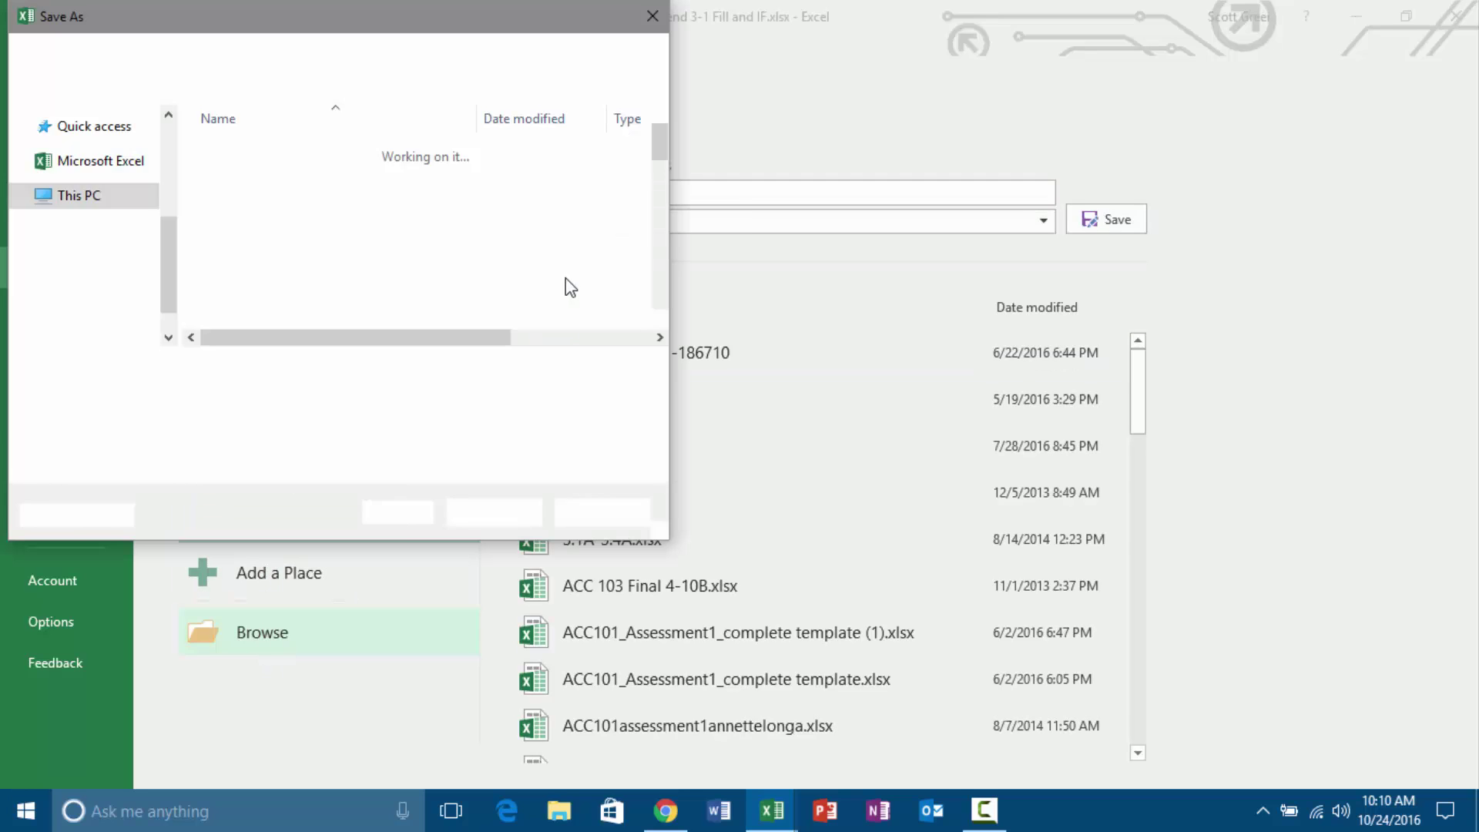
{"action": "left_click", "coordinate": [169, 132]}
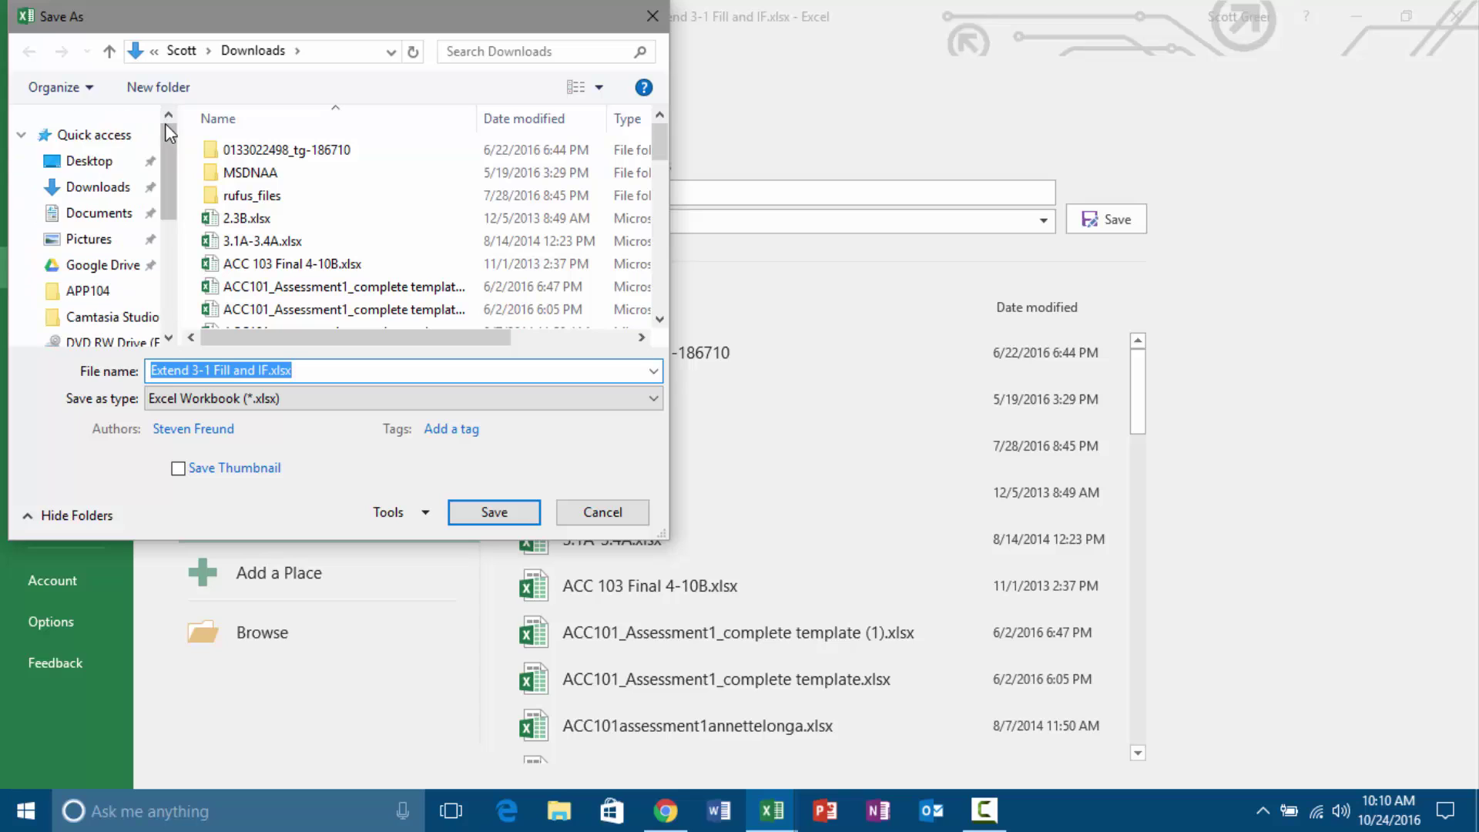
{"action": "left_click", "coordinate": [107, 159]}
{"action": "left_click", "coordinate": [256, 149]}
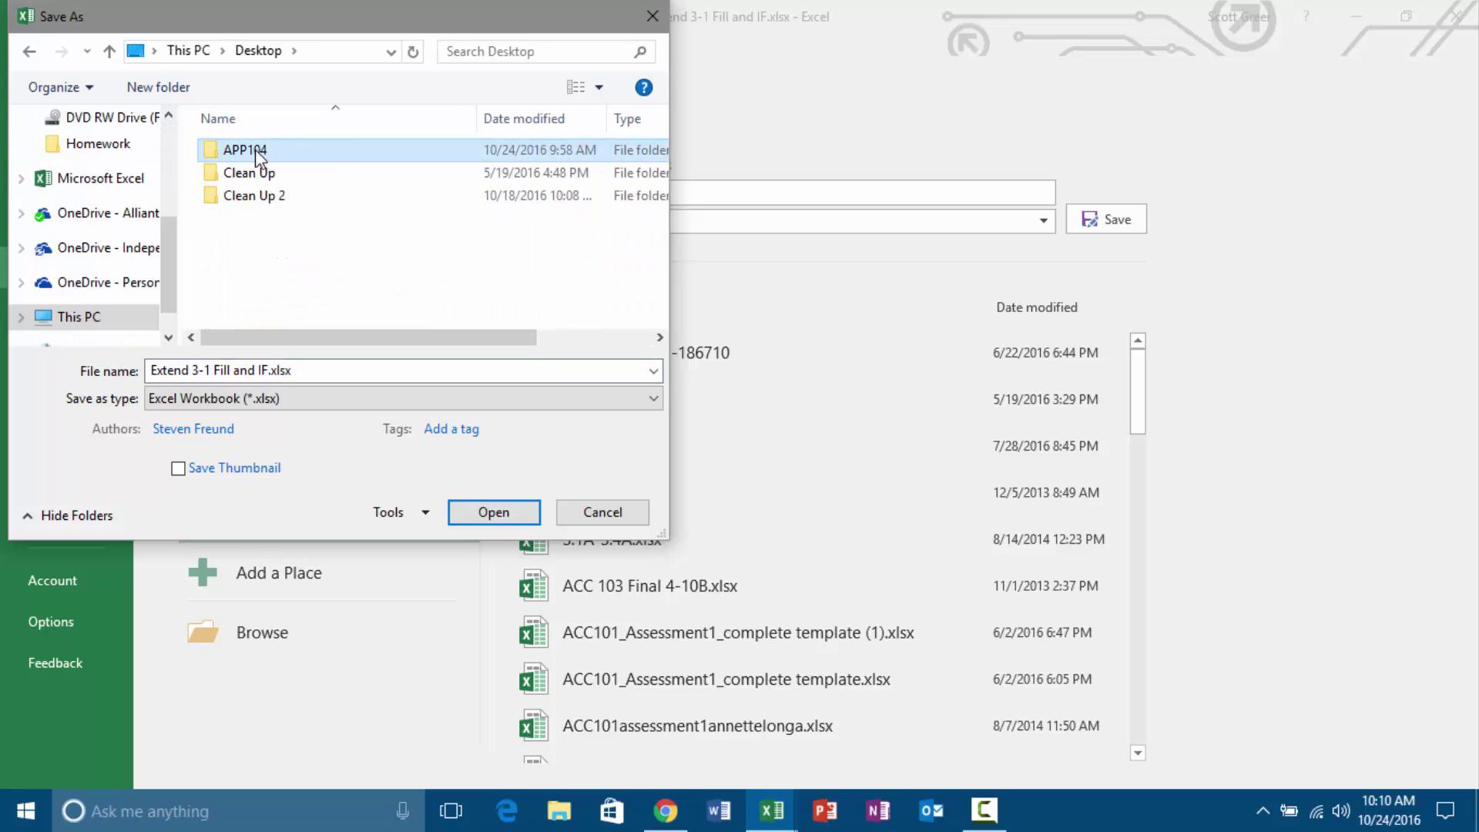
{"action": "double_click", "coordinate": [255, 150]}
Put the author's full name and a hyphen before "Extend 3-1 Fill and IF.xlsx" in the file name and save the workbook.
{"action": "left_click", "coordinate": [155, 371]}
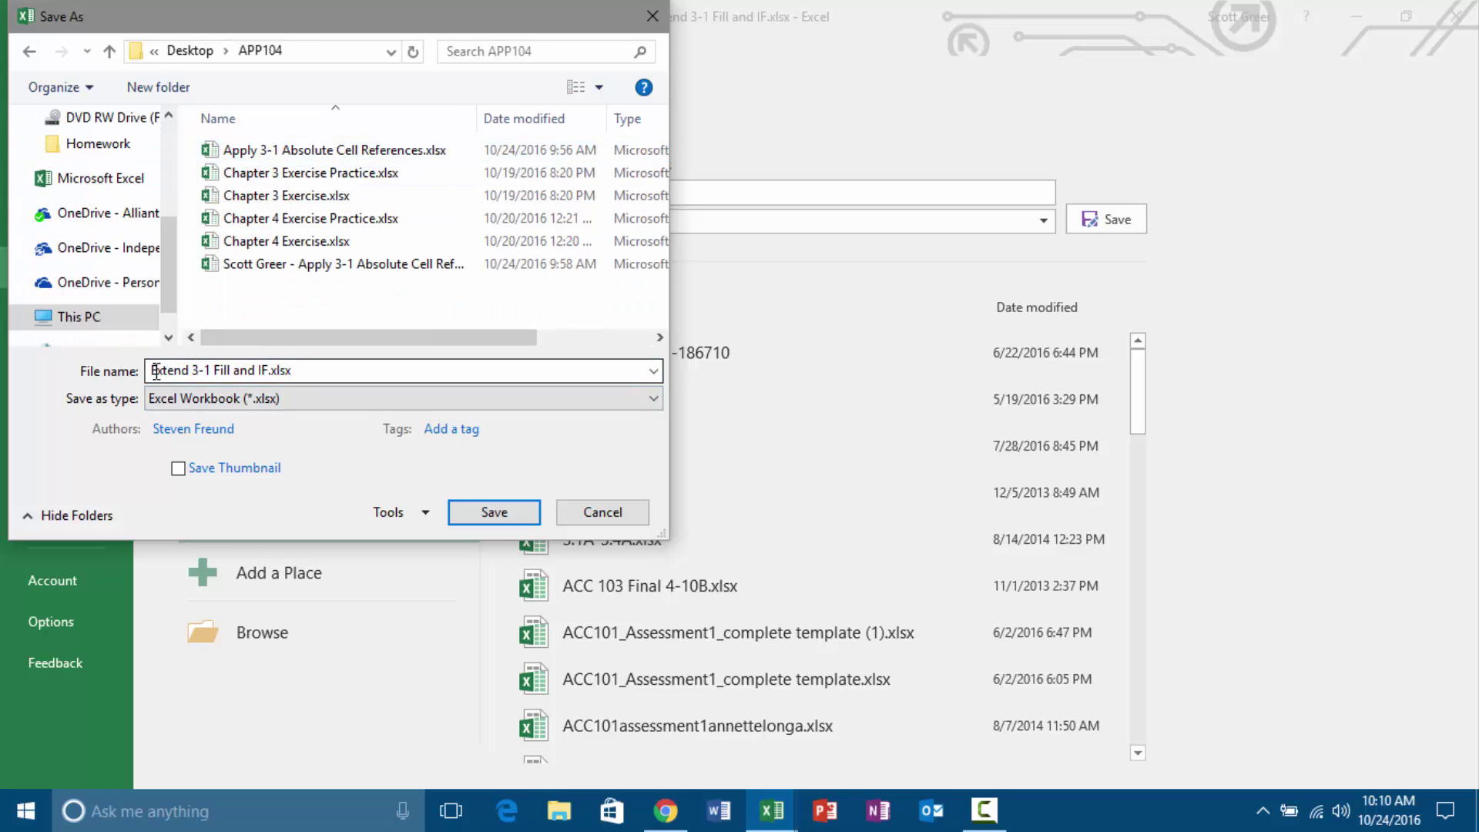
{"action": "left_click_drag", "start_coordinate": [156, 372], "coordinate": [296, 371]}
{"action": "key", "text": "End"}
{"action": "key", "text": "Left"}
{"action": "key", "text": "Left"}
{"action": "key", "text": "Left"}
{"action": "key", "text": "Left"}
{"action": "key", "text": "Left"}
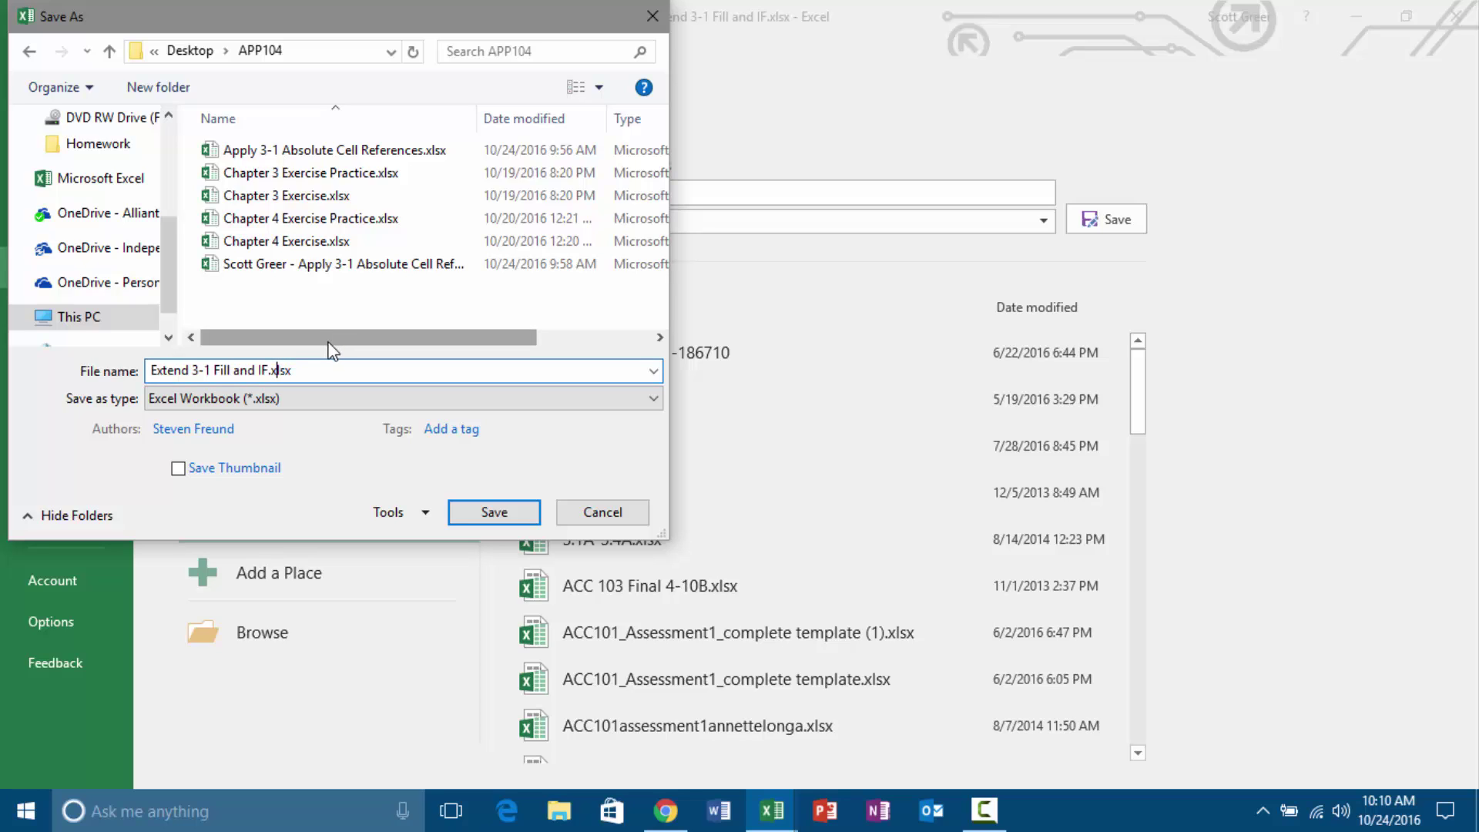
{"action": "key", "text": "Left"}
{"action": "type", "text": "Scott Greer -"}
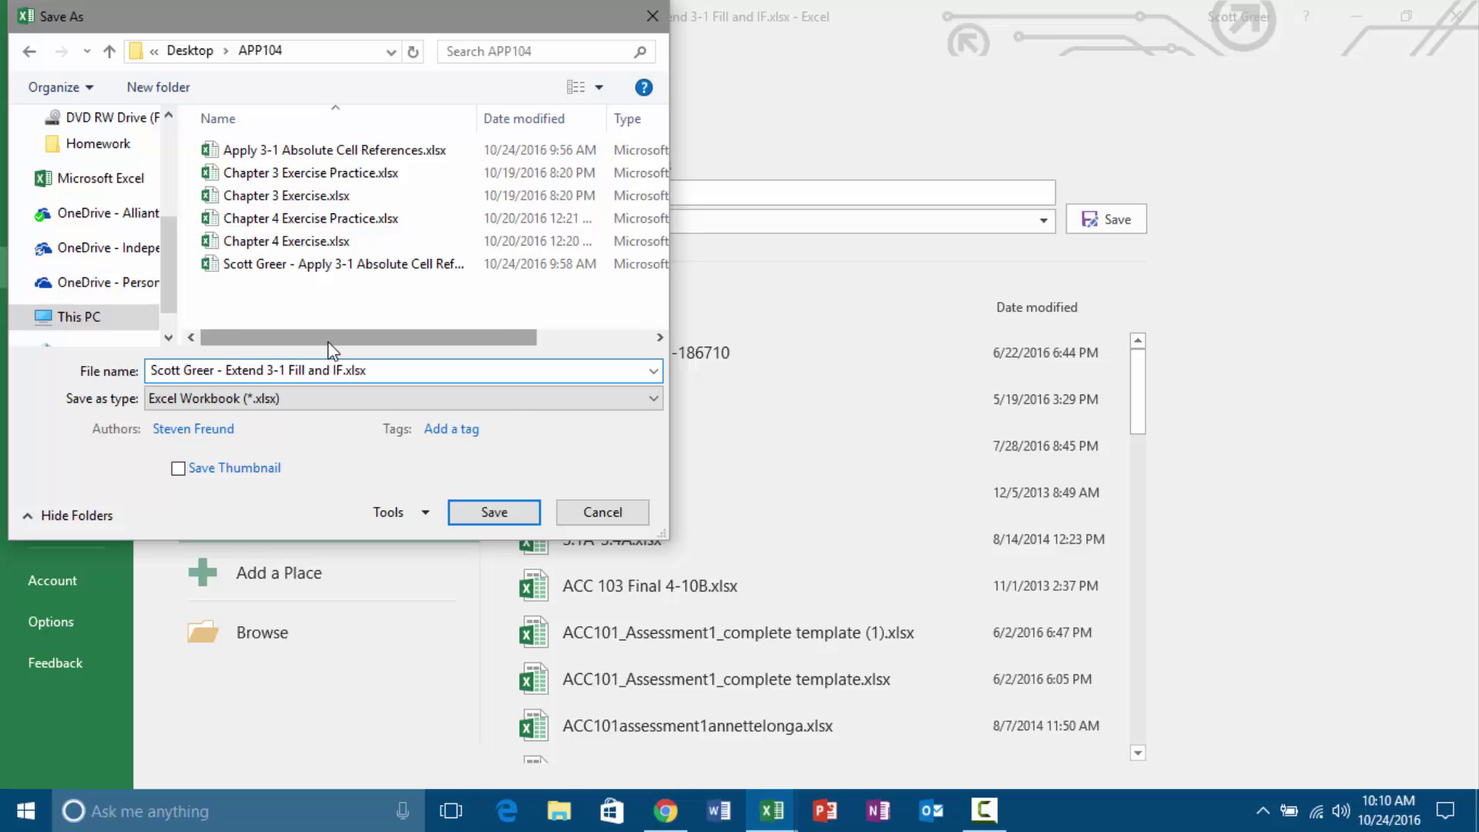
{"action": "key", "text": "Return"}
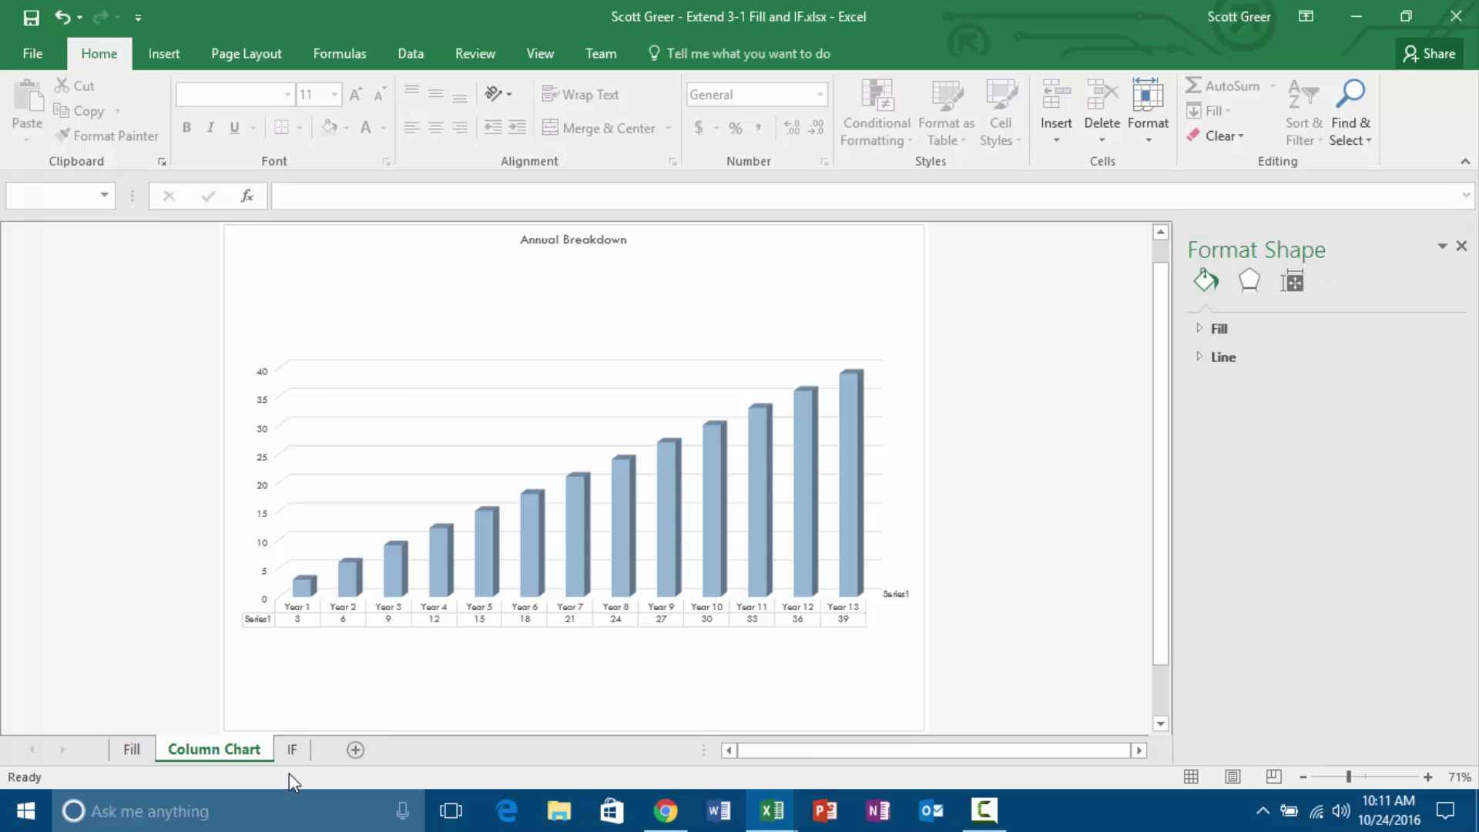
On the IF sheet, enter the formula =IF(B2>=50,Pass,Fail) in the first Pass/Fail cell, C2.
{"action": "left_click", "coordinate": [292, 749]}
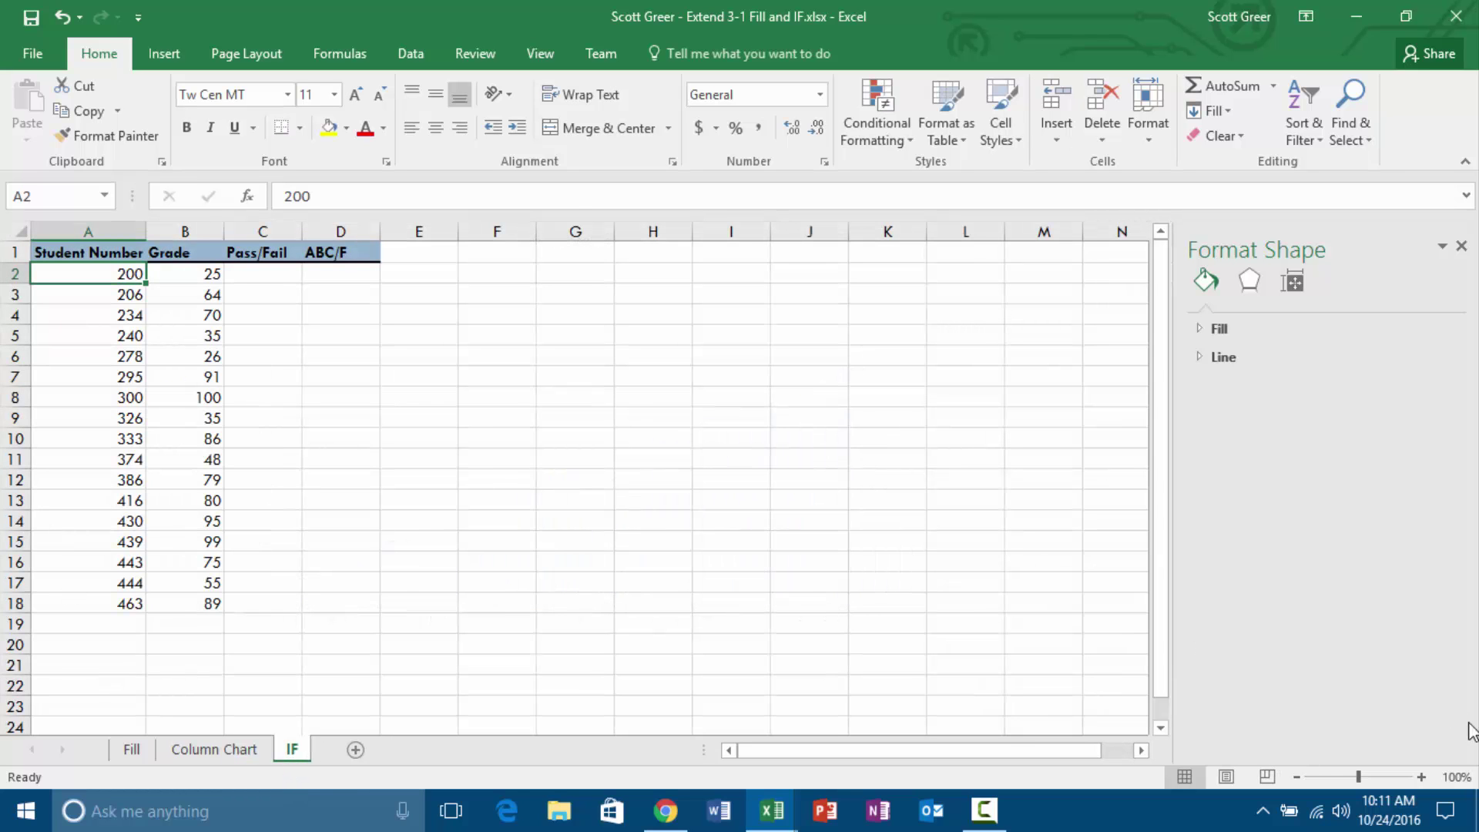
{"action": "left_click", "coordinate": [1422, 776]}
{"action": "left_click", "coordinate": [1422, 776]}
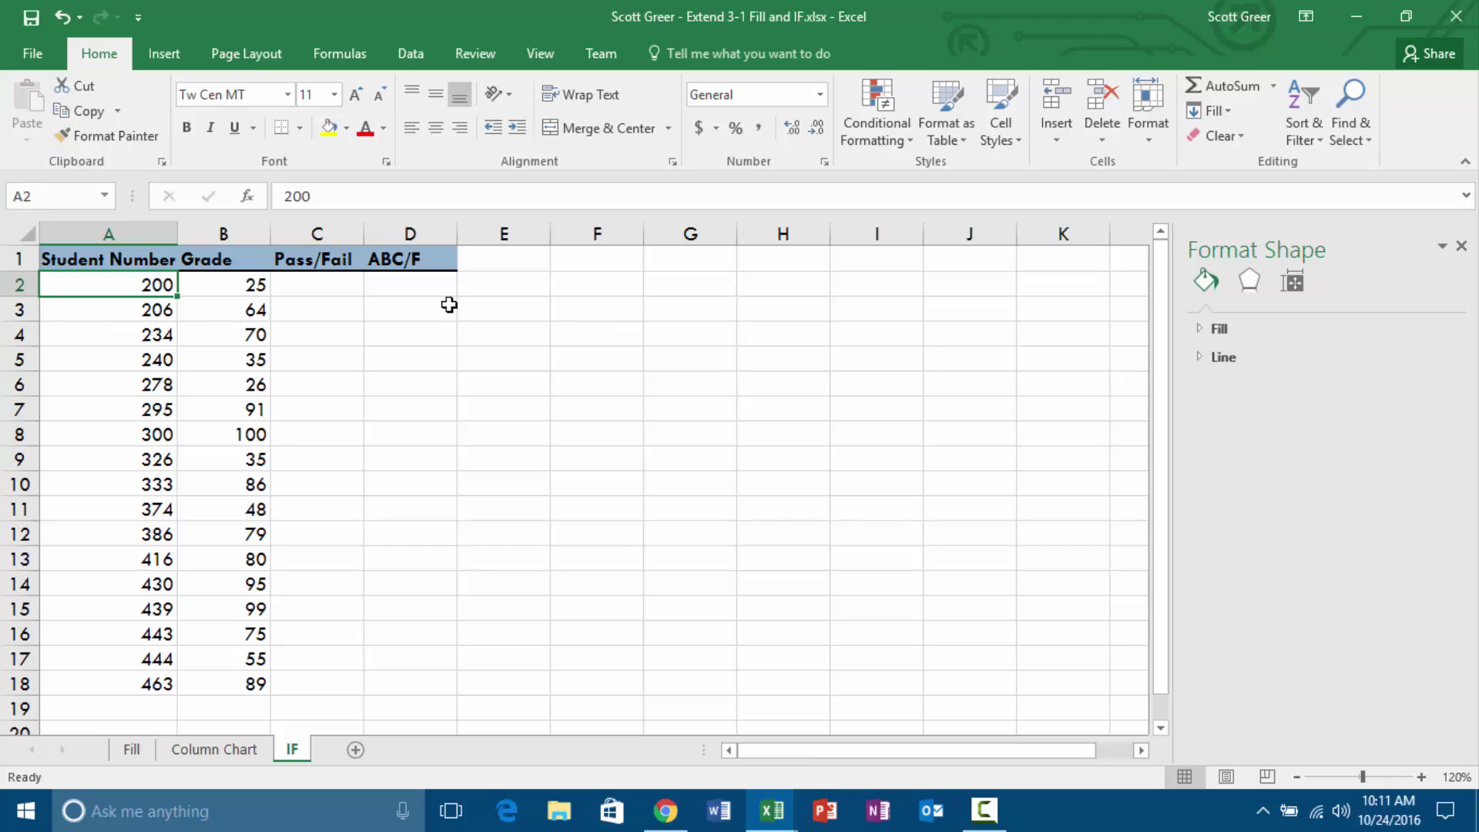
{"action": "left_click", "coordinate": [316, 290]}
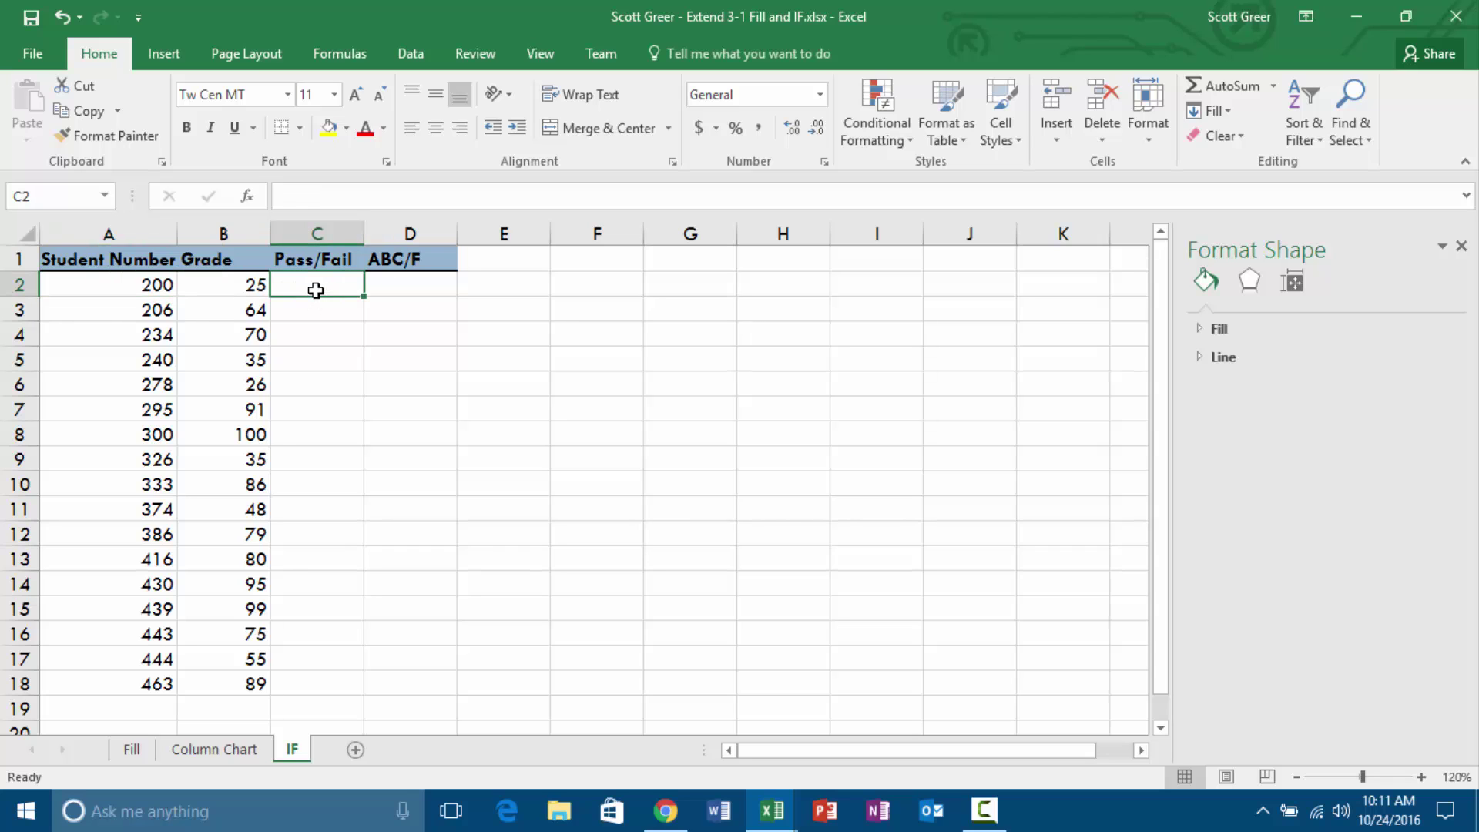
{"action": "type", "text": "="}
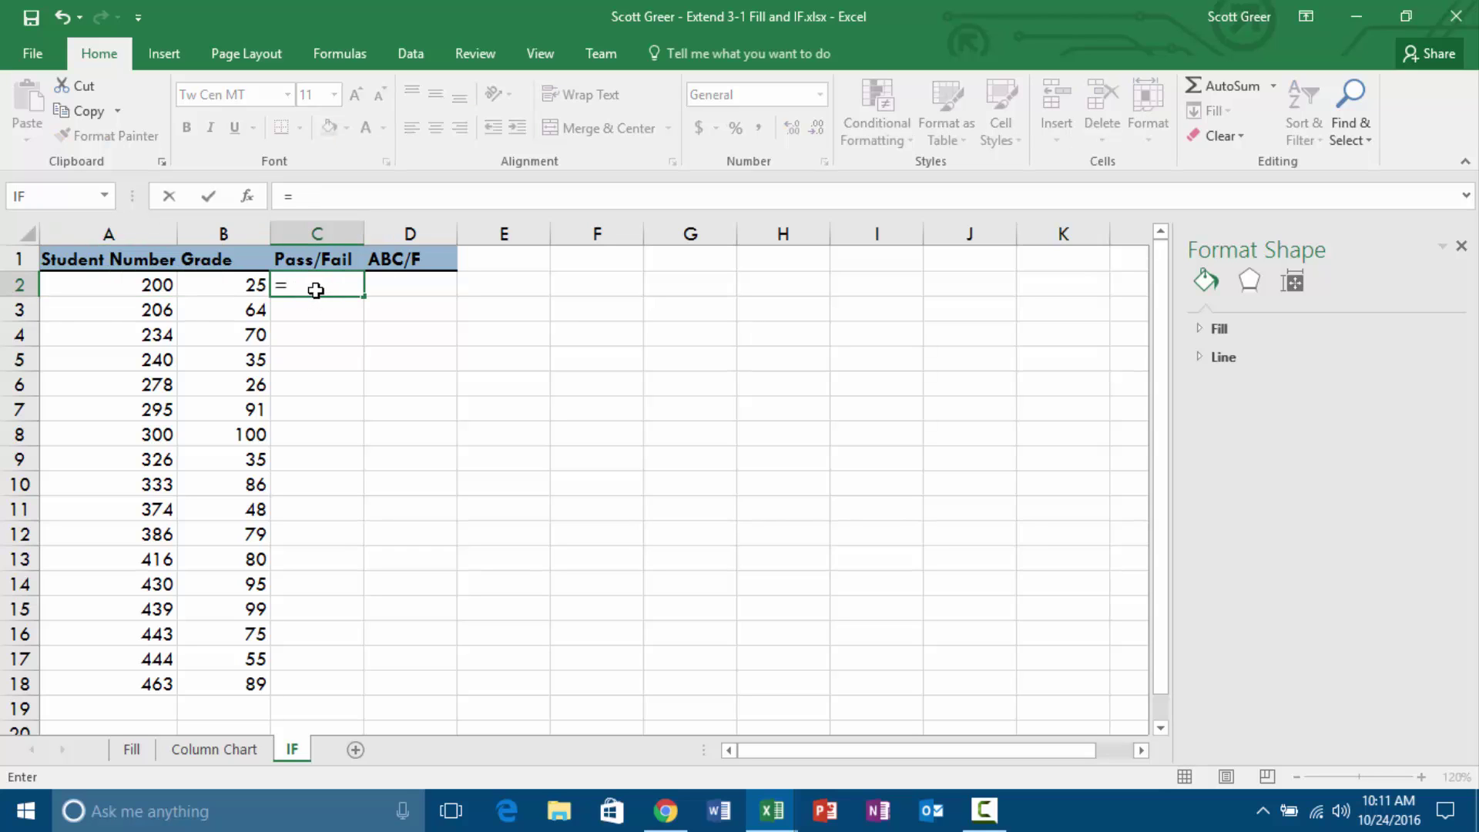
{"action": "type", "text": "IF("}
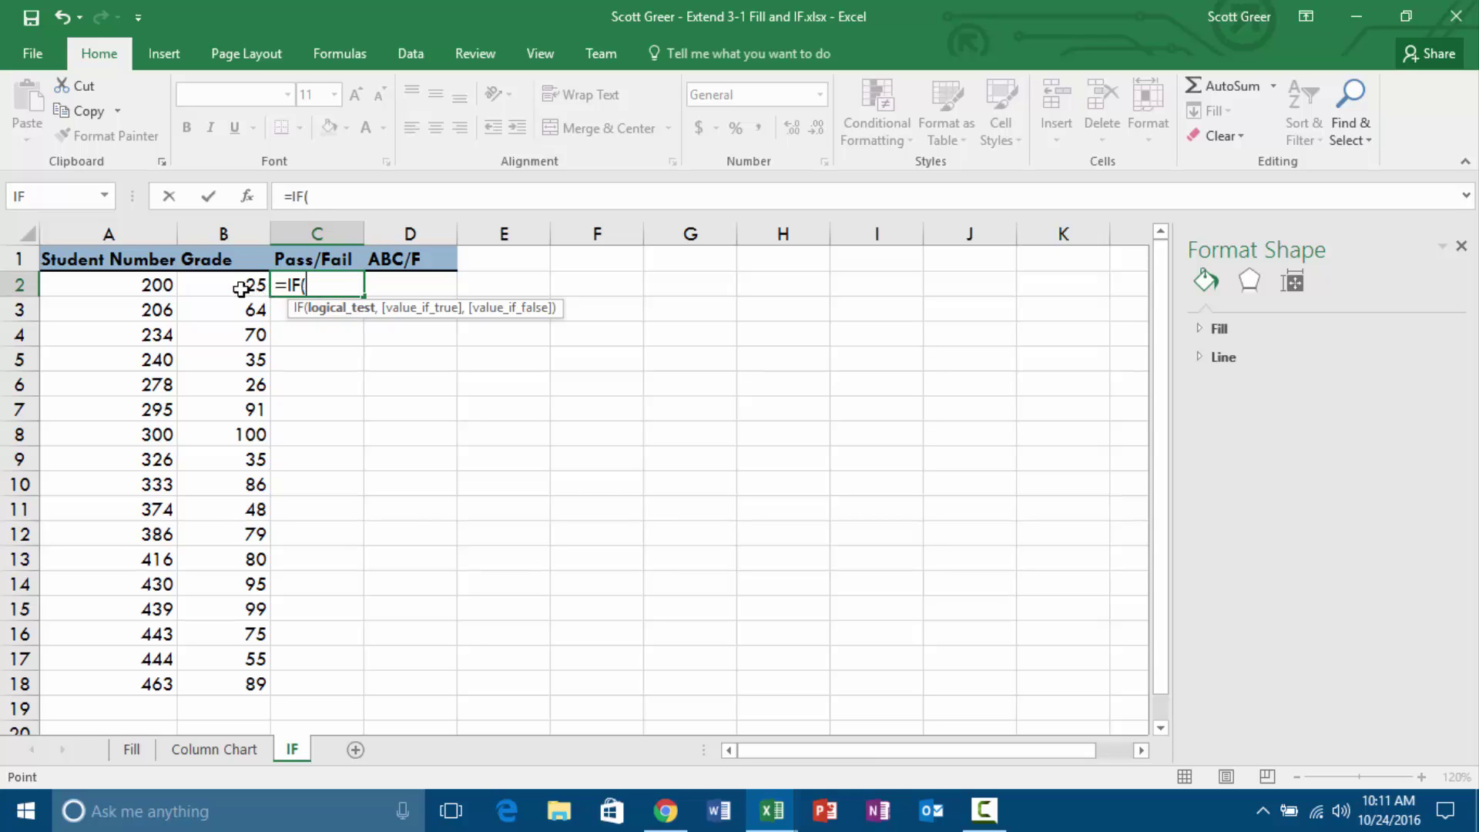
{"action": "left_click", "coordinate": [241, 289]}
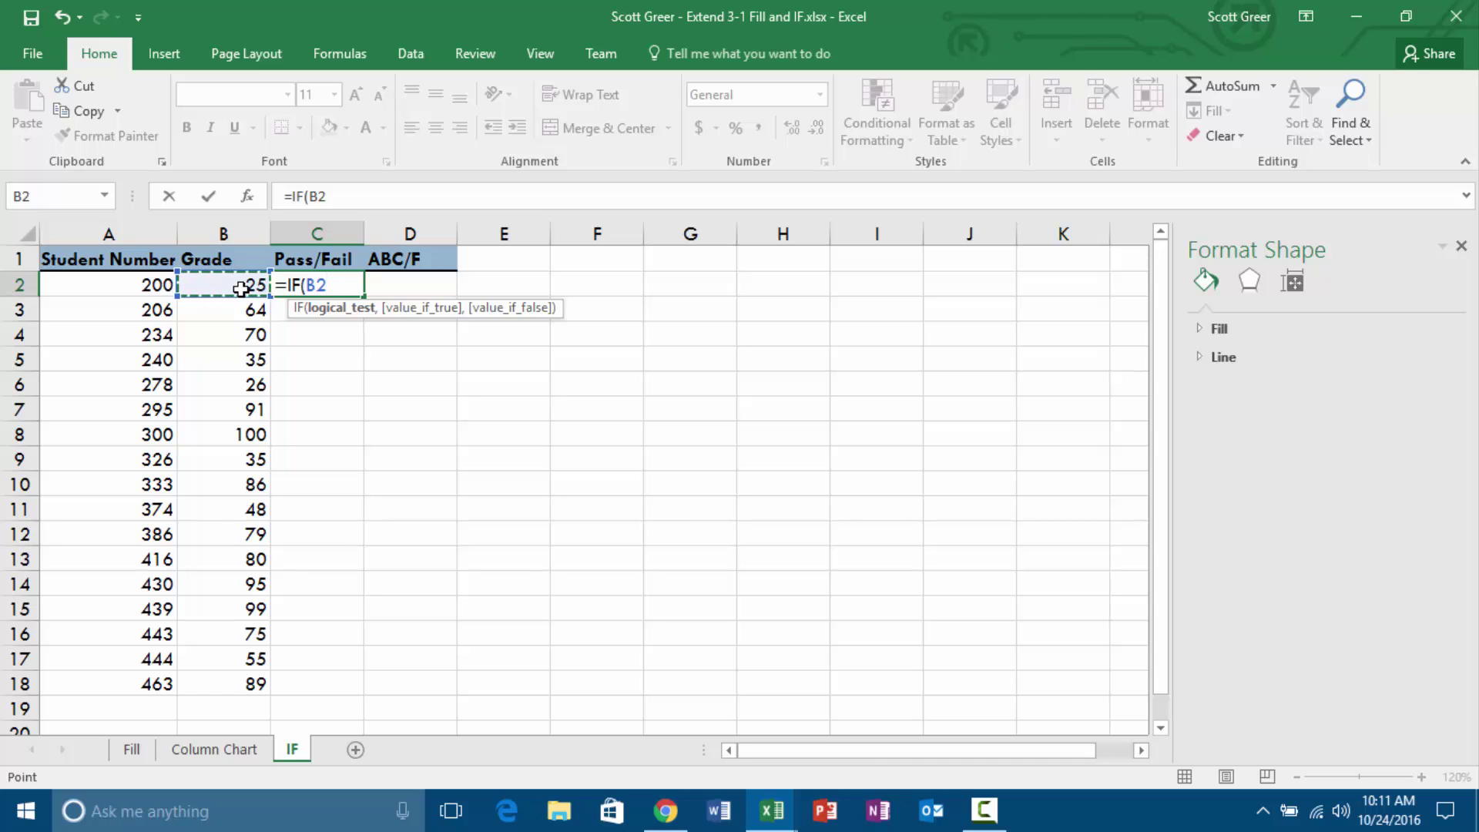
{"action": "type", "text": ">=50"}
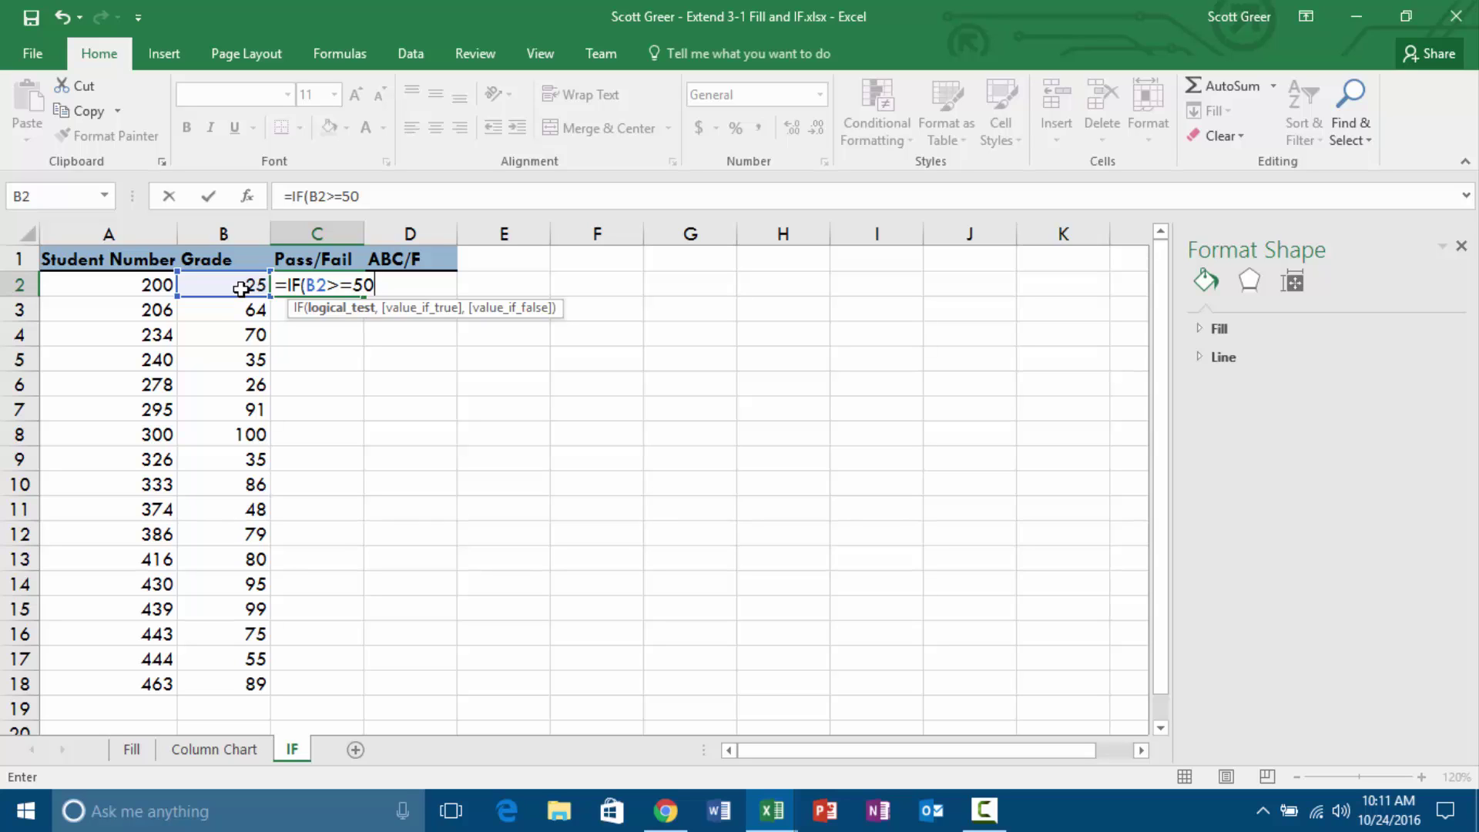
{"action": "type", "text": ","}
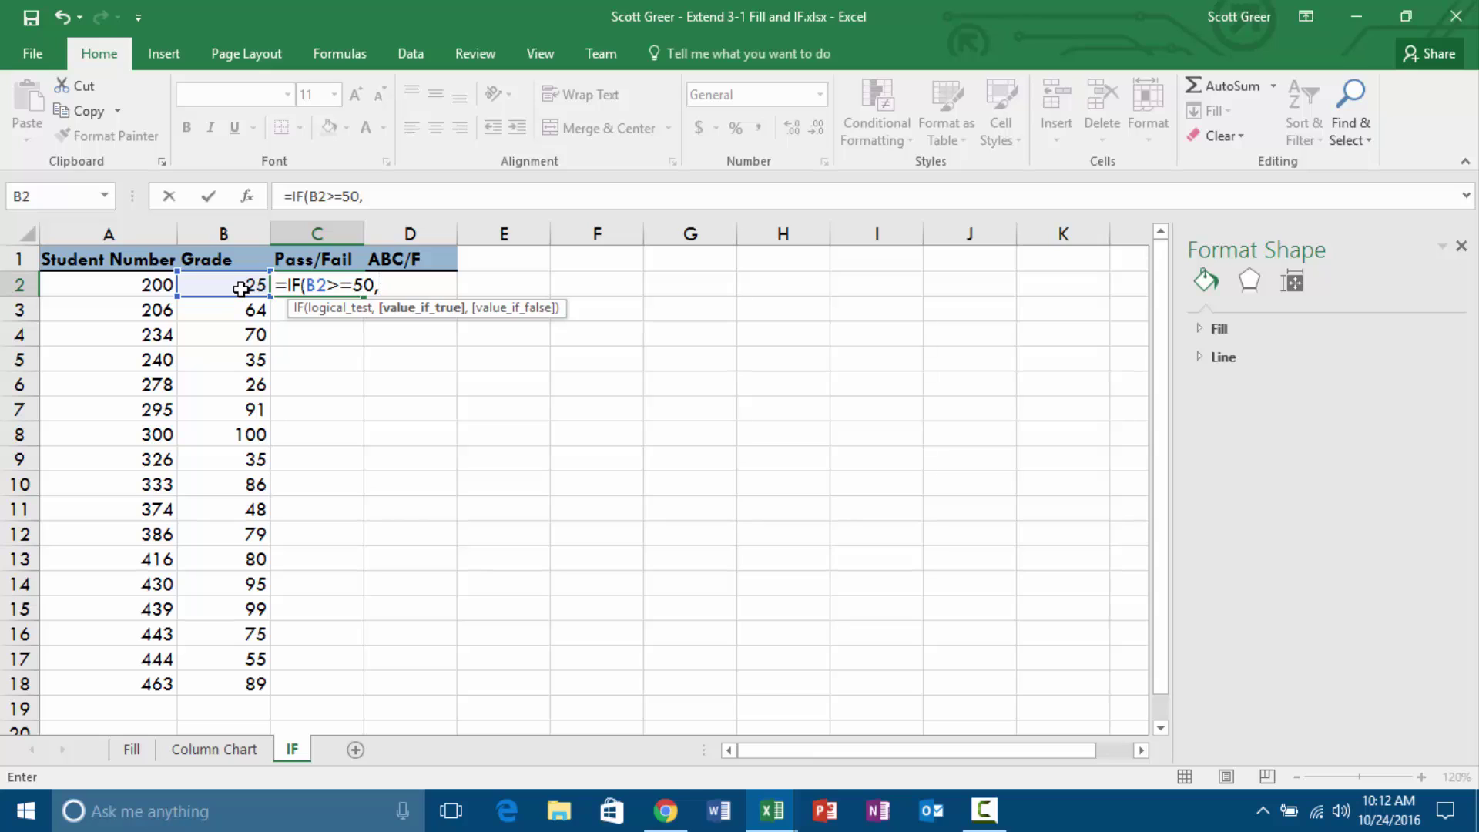
{"action": "type", "text": "P"}
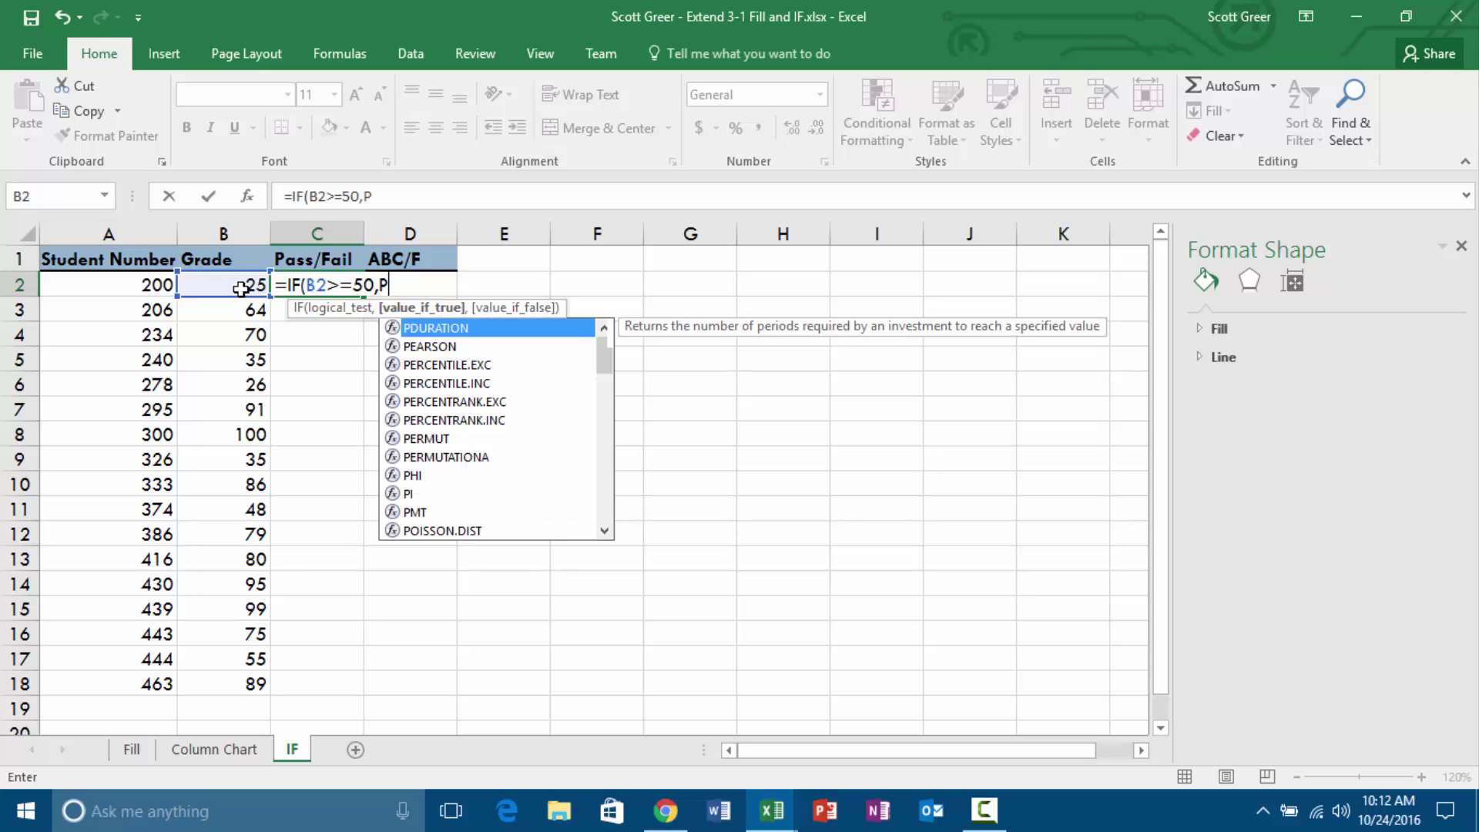
{"action": "type", "text": "ass,"}
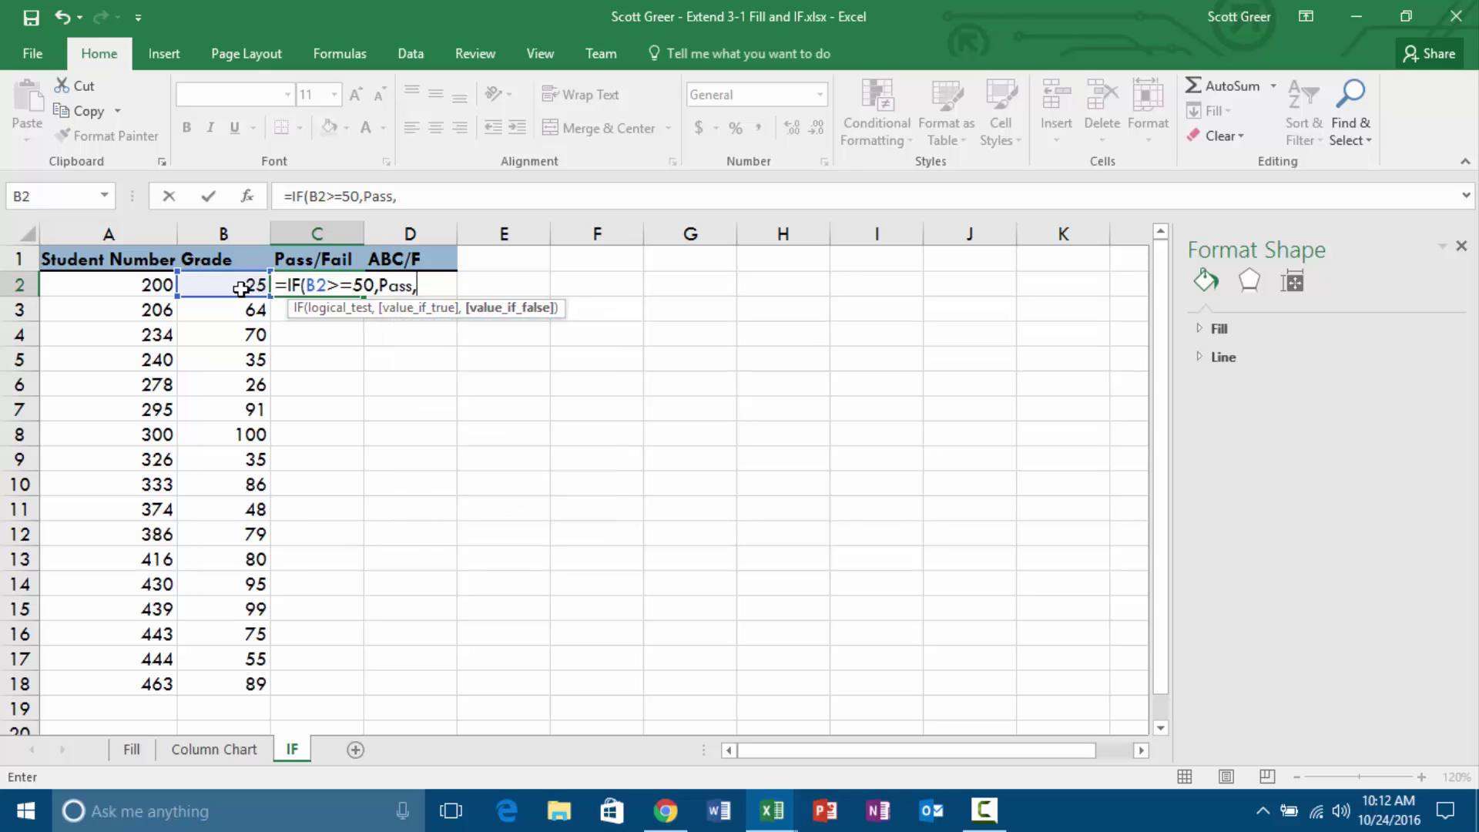
{"action": "type", "text": "Fail)"}
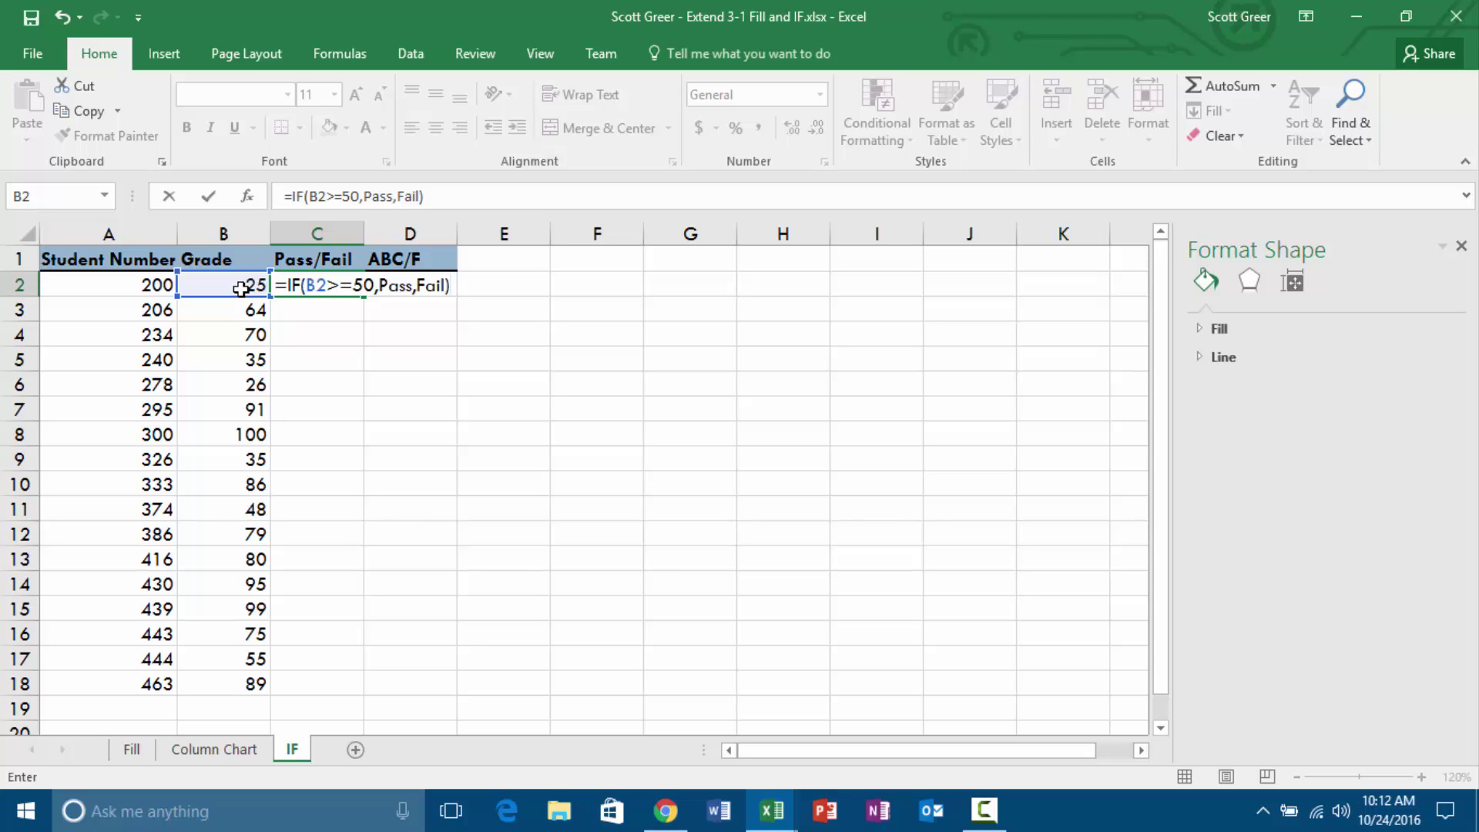
{"action": "key", "text": "Return"}
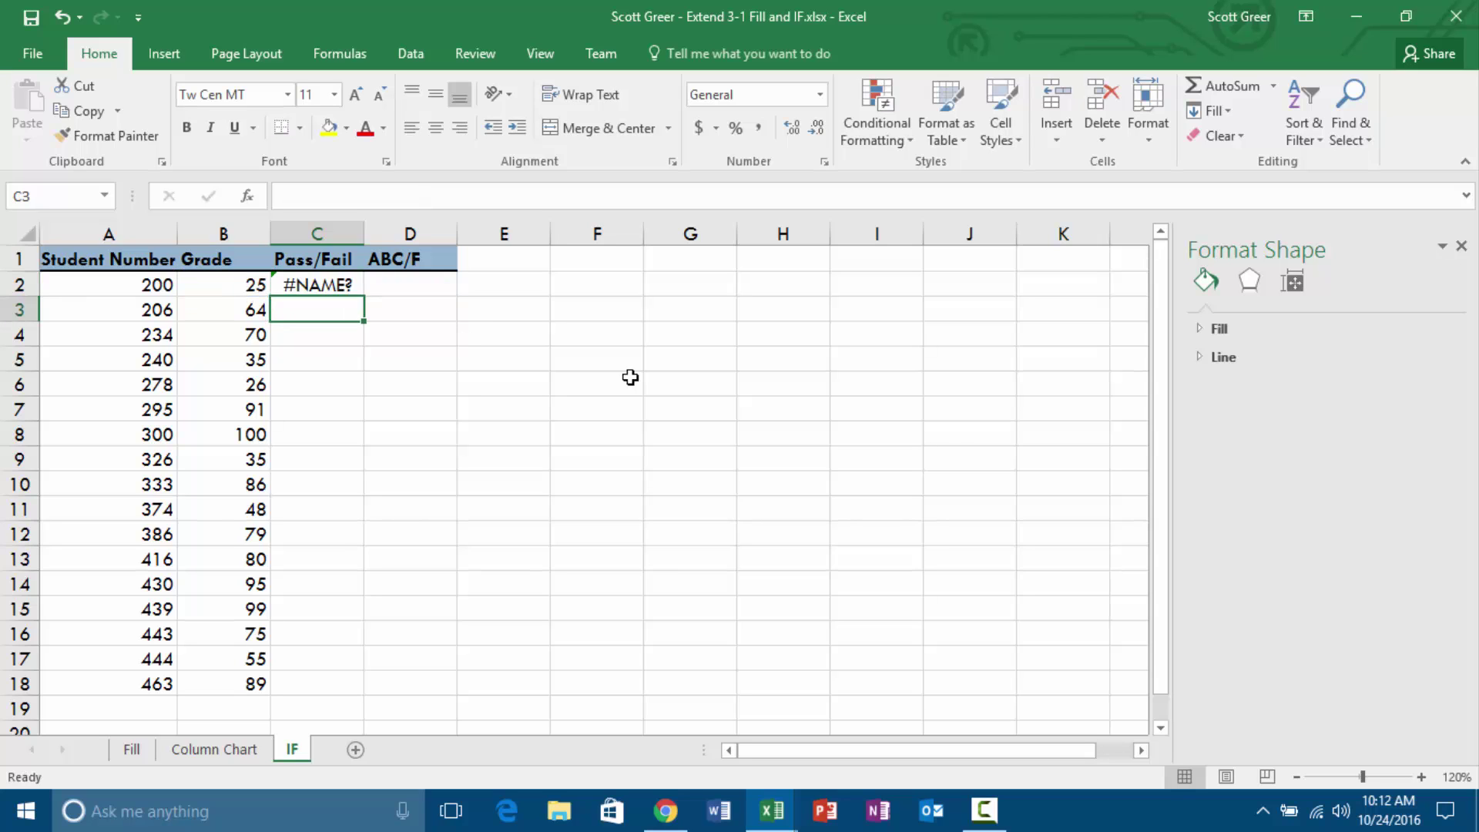
Try adding a space after each comma in the C2 Pass/Fail formula.
{"action": "left_click", "coordinate": [323, 285]}
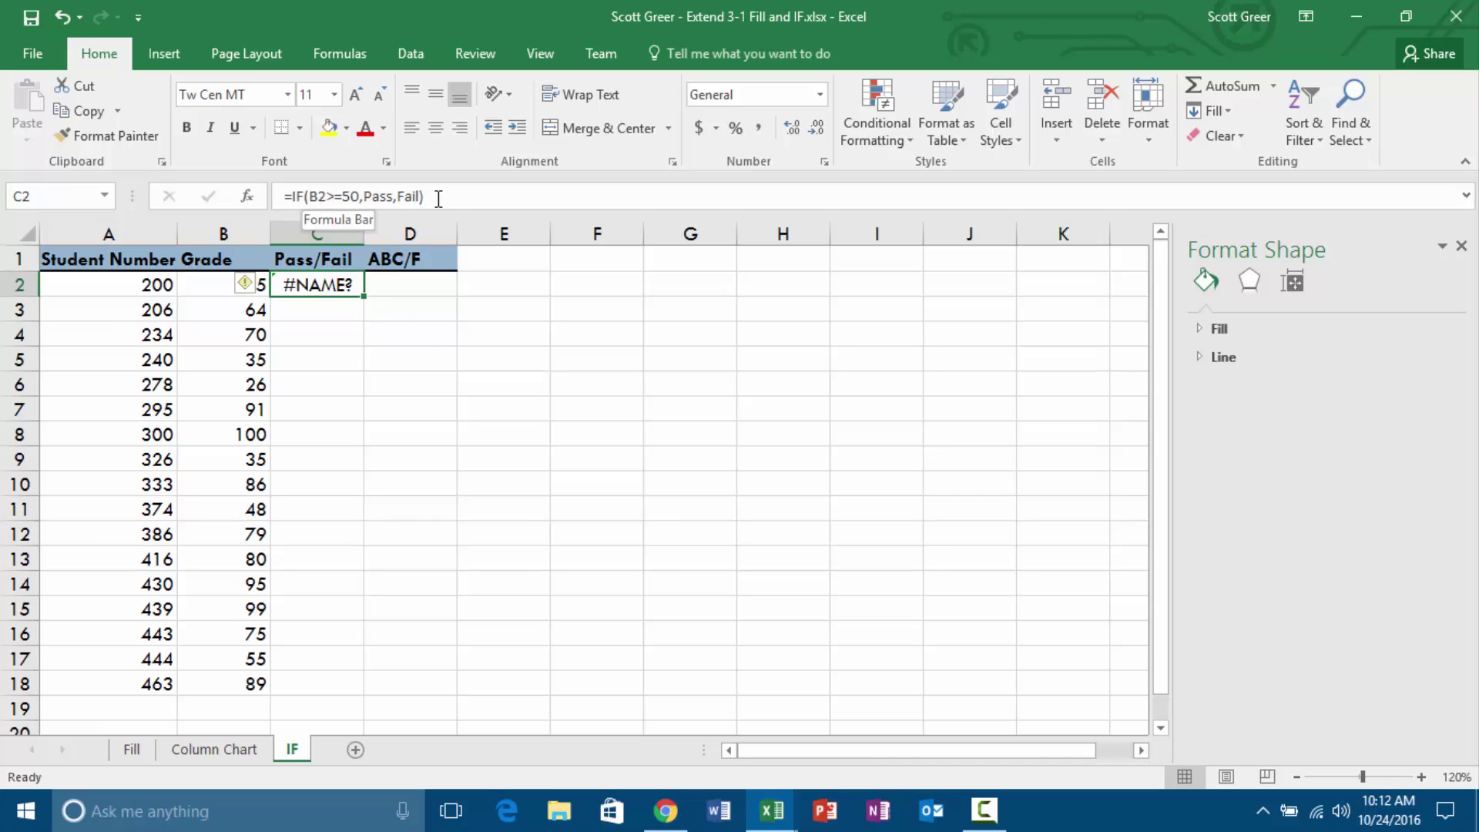
{"action": "left_click", "coordinate": [353, 197]}
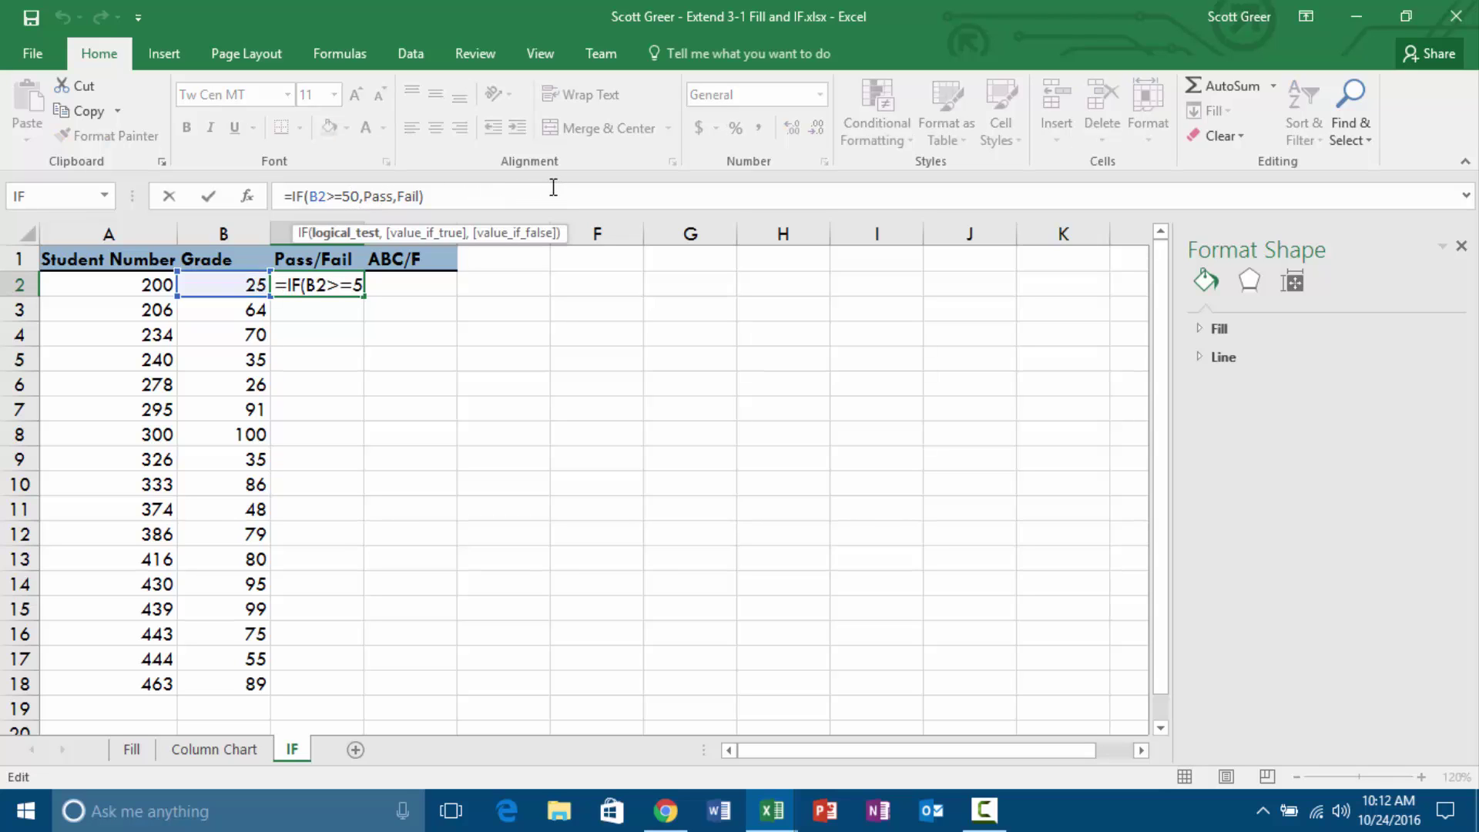
{"action": "left_click", "coordinate": [363, 196]}
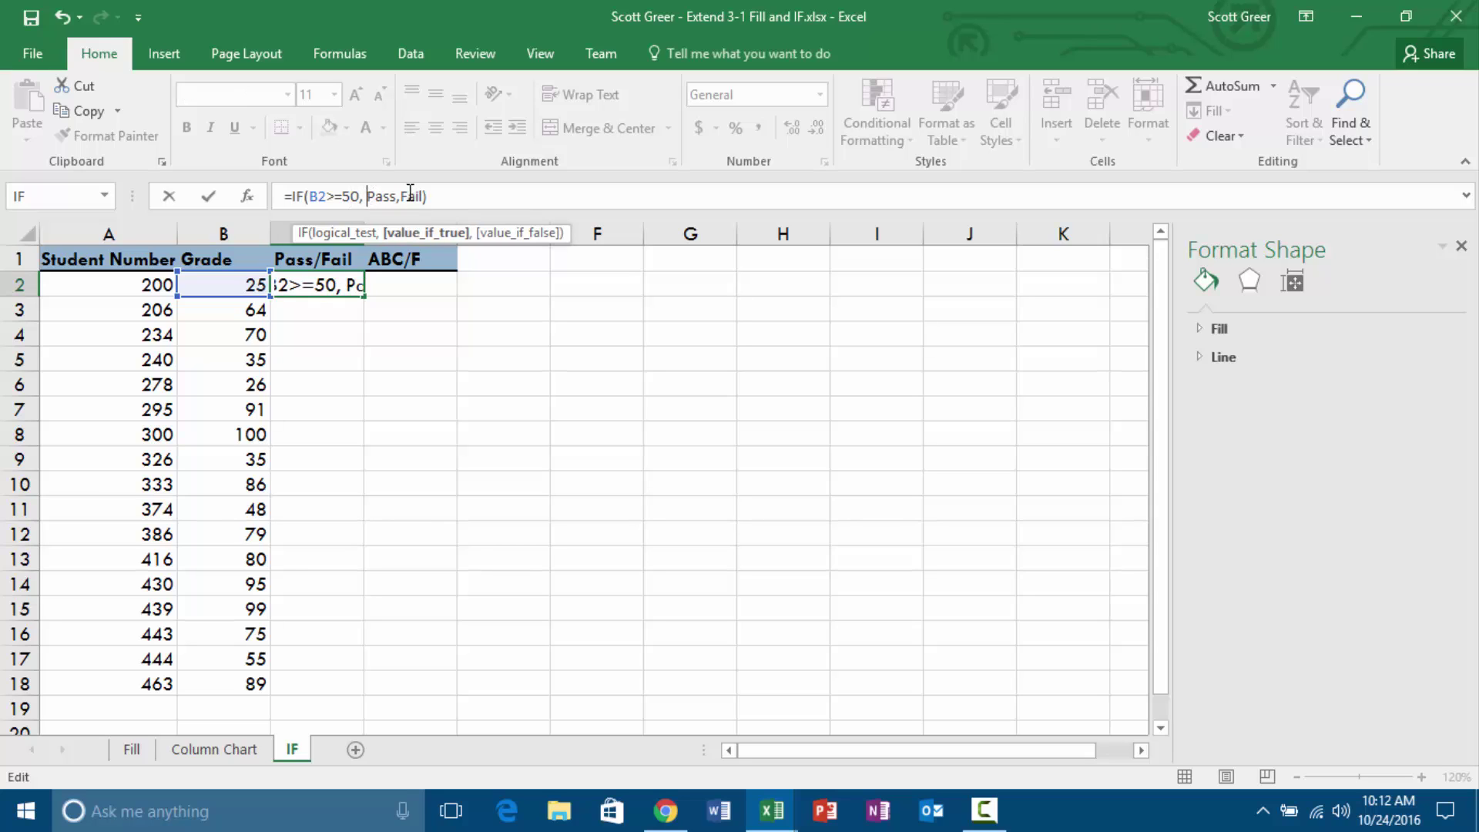
{"action": "left_click", "coordinate": [400, 197]}
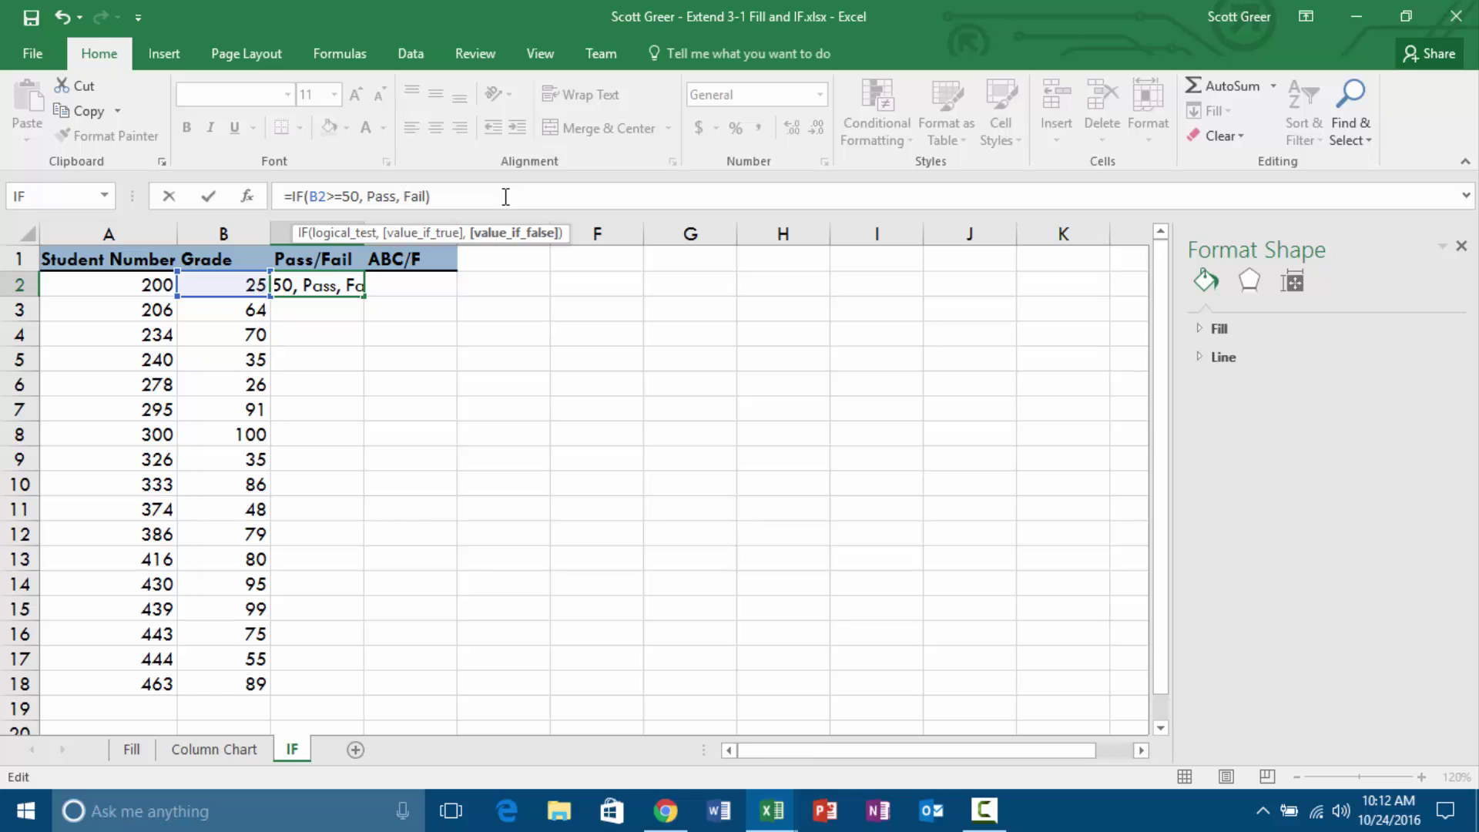
{"action": "key", "text": "Return"}
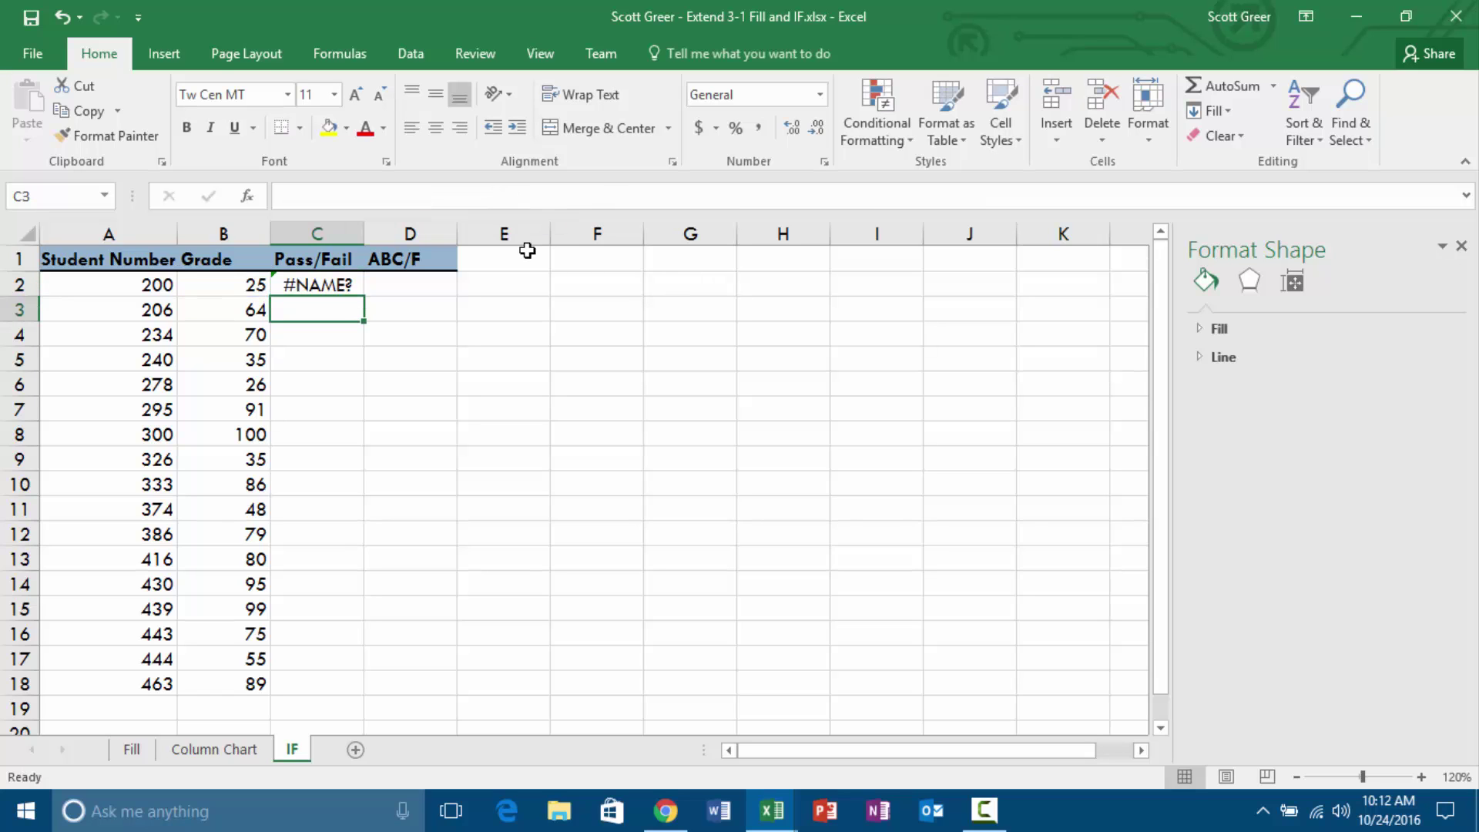
Widen the Pass/Fail column slightly.
{"action": "left_click_drag", "start_coordinate": [373, 233], "coordinate": [376, 232]}
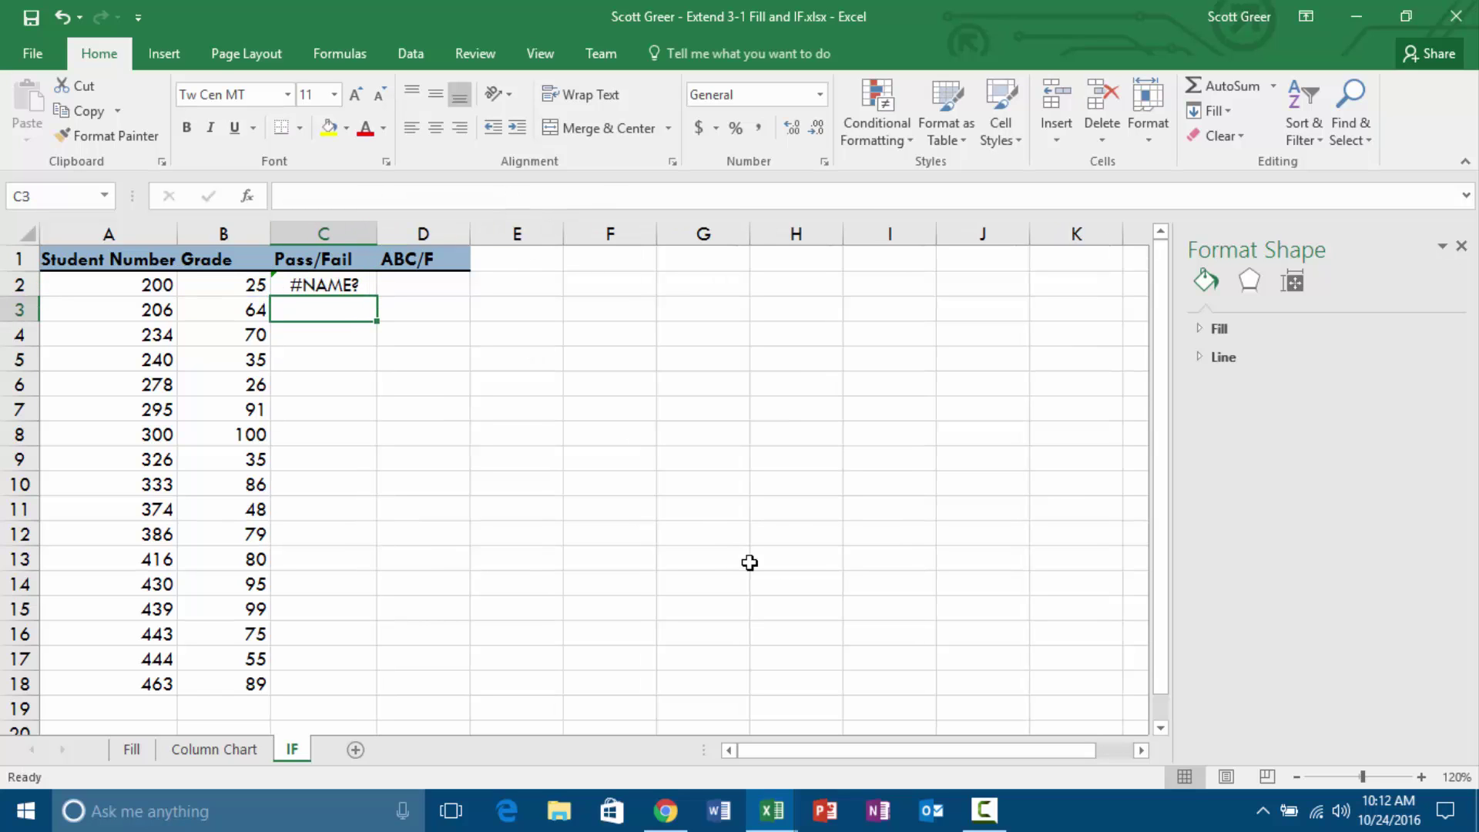
{"action": "left_click", "coordinate": [984, 810]}
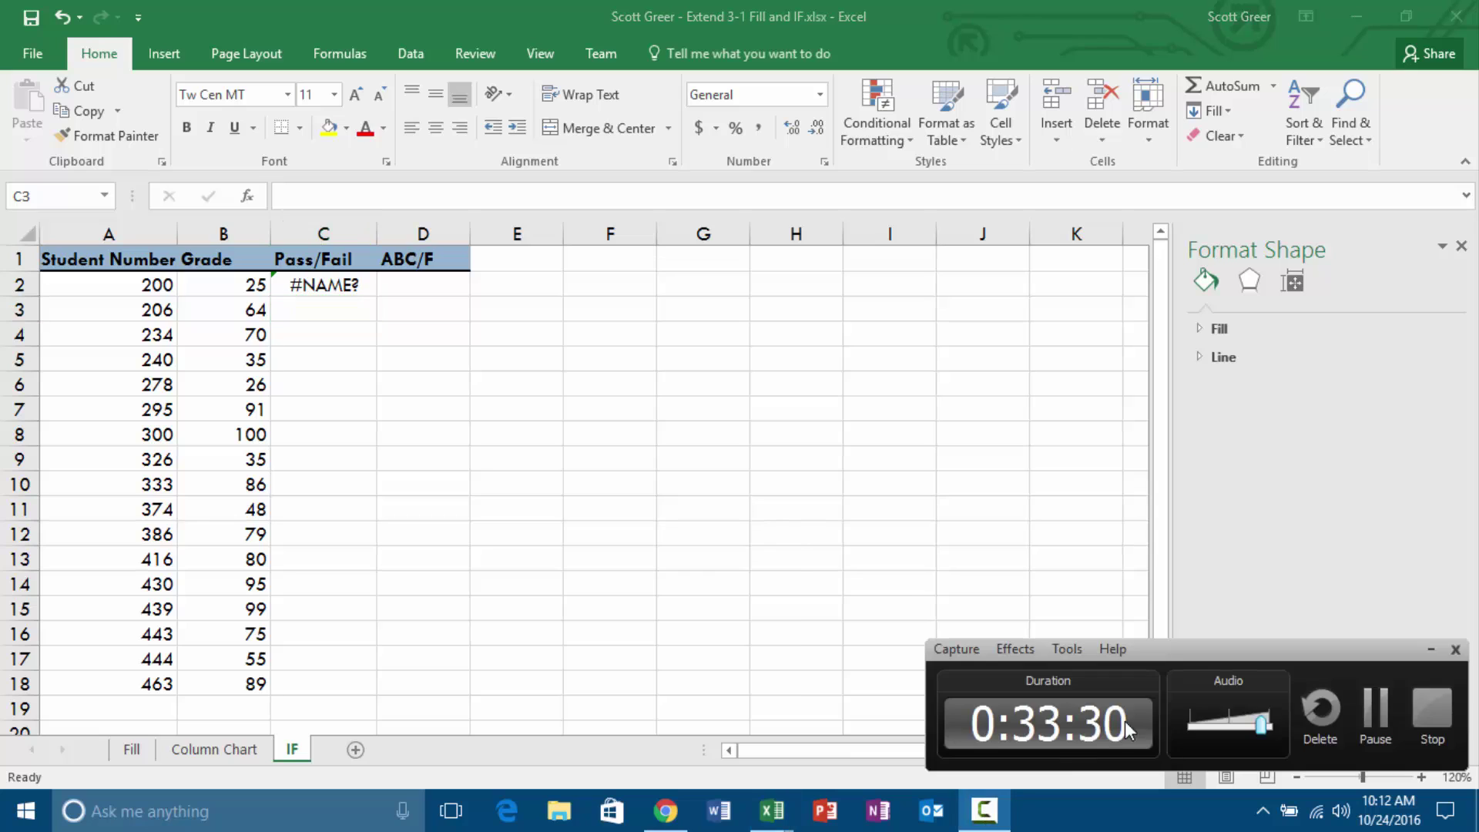
{"action": "left_click", "coordinate": [1366, 707]}
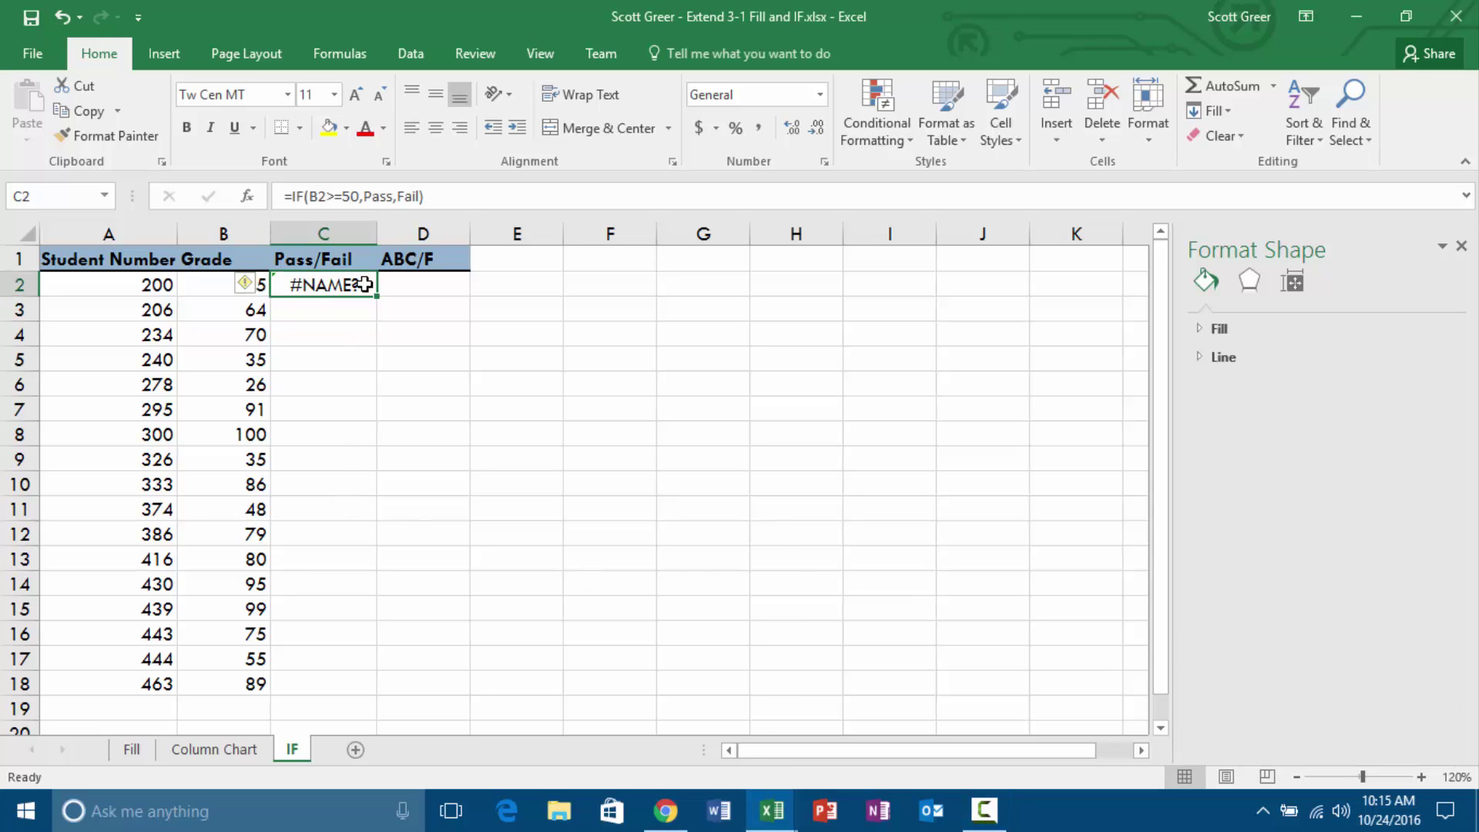
Enclose Pass and Fail in quotation marks in C2 so the formula reads =IF(B2>=50,"Pass","Fail").
{"action": "left_click", "coordinate": [362, 196]}
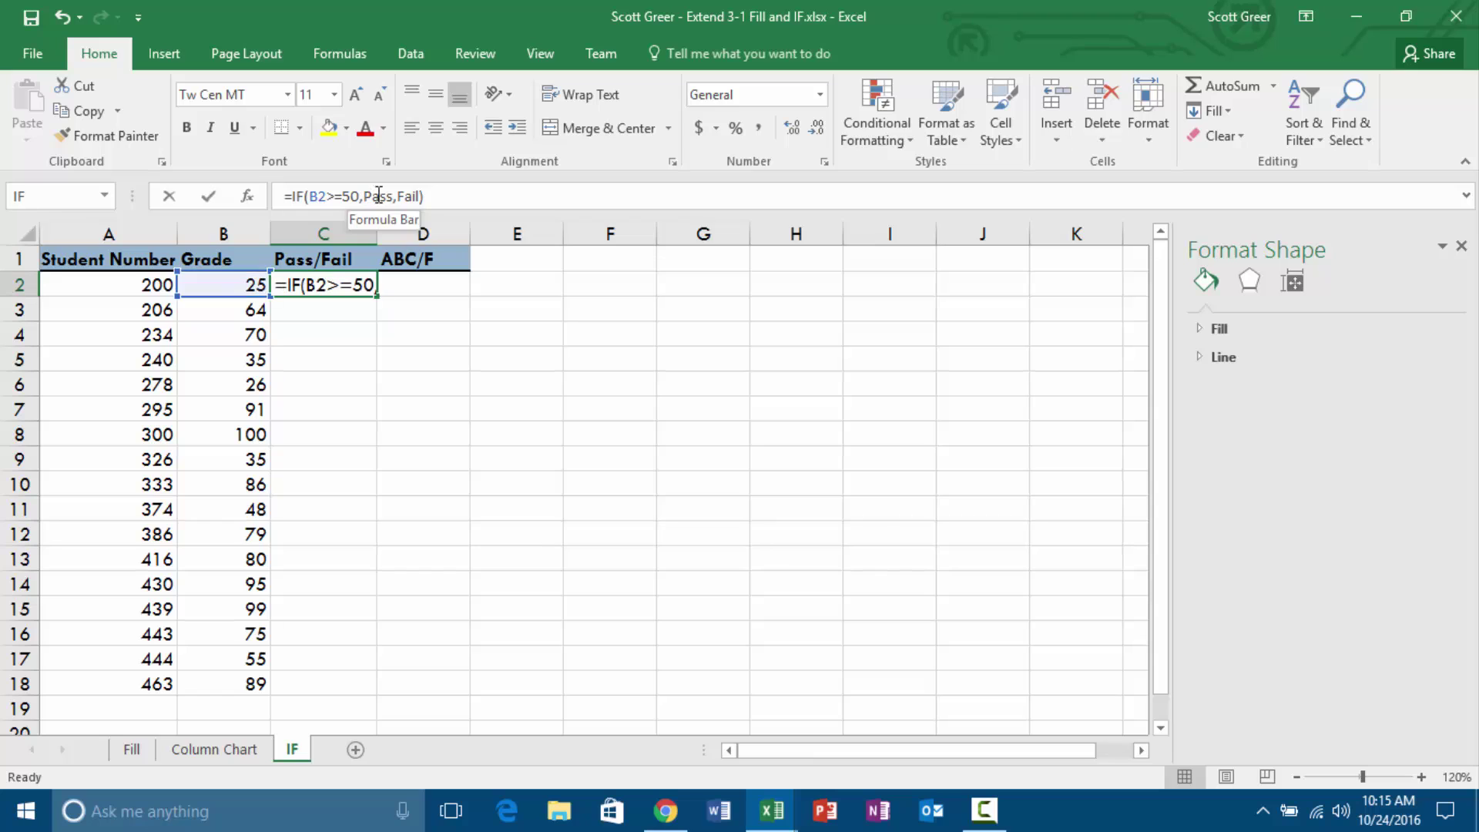
{"action": "type", "text": "\""}
{"action": "key", "text": "Right"}
{"action": "key", "text": "Right"}
{"action": "key", "text": "Right"}
{"action": "key", "text": "Right"}
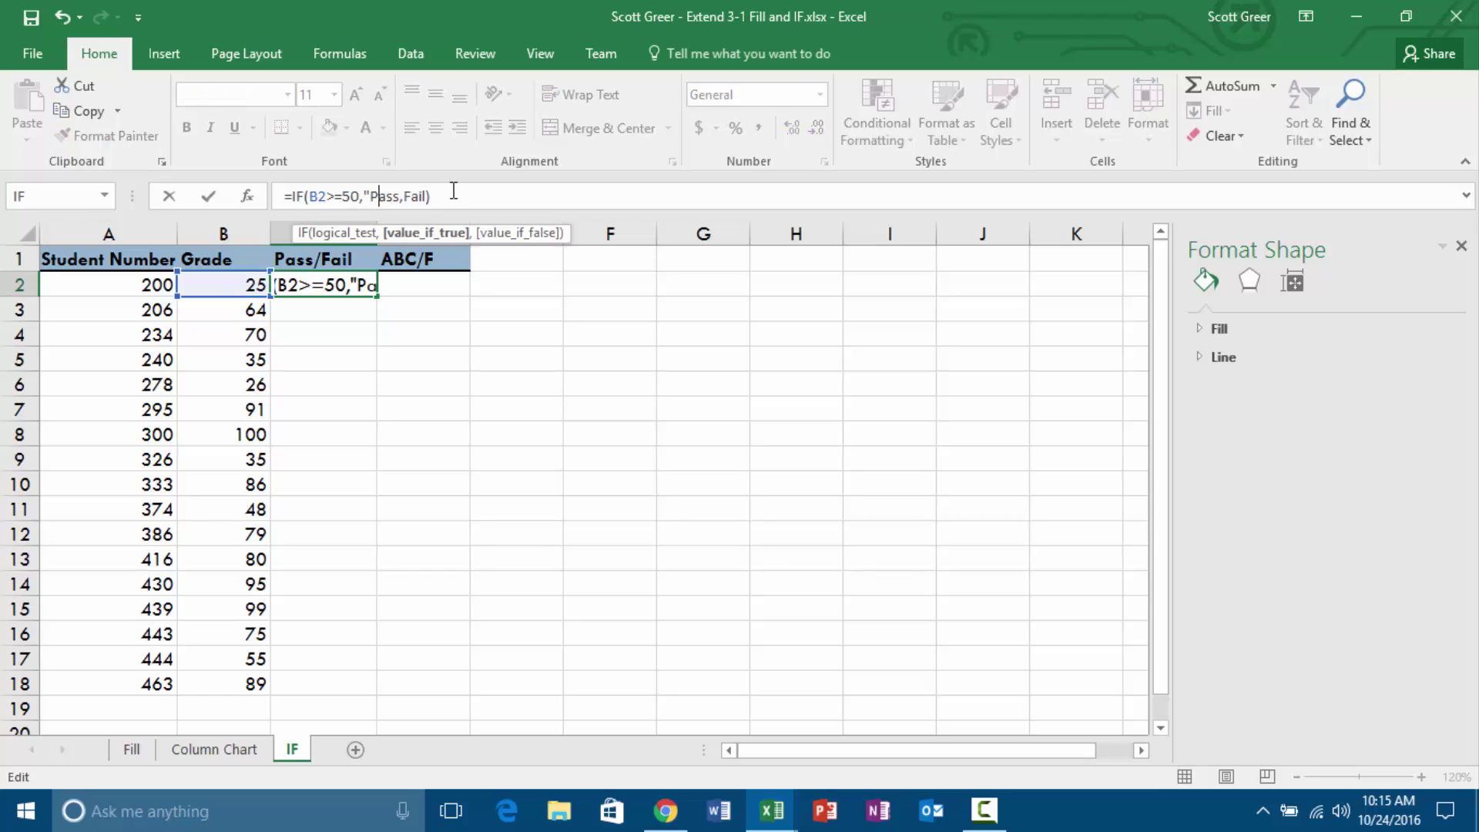
{"action": "type", "text": "\""}
{"action": "key", "text": "Right"}
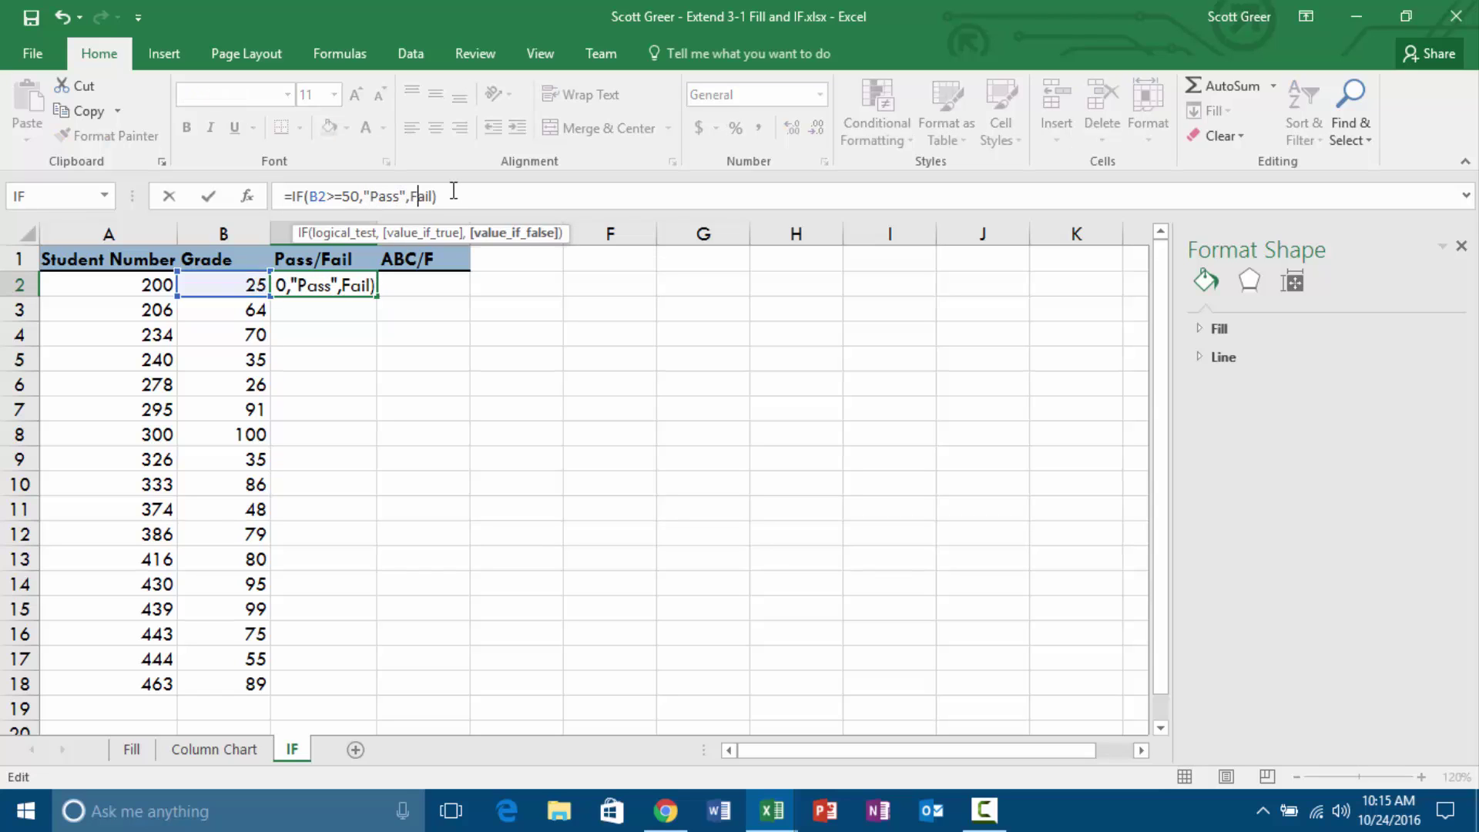
{"action": "type", "text": "\",\""}
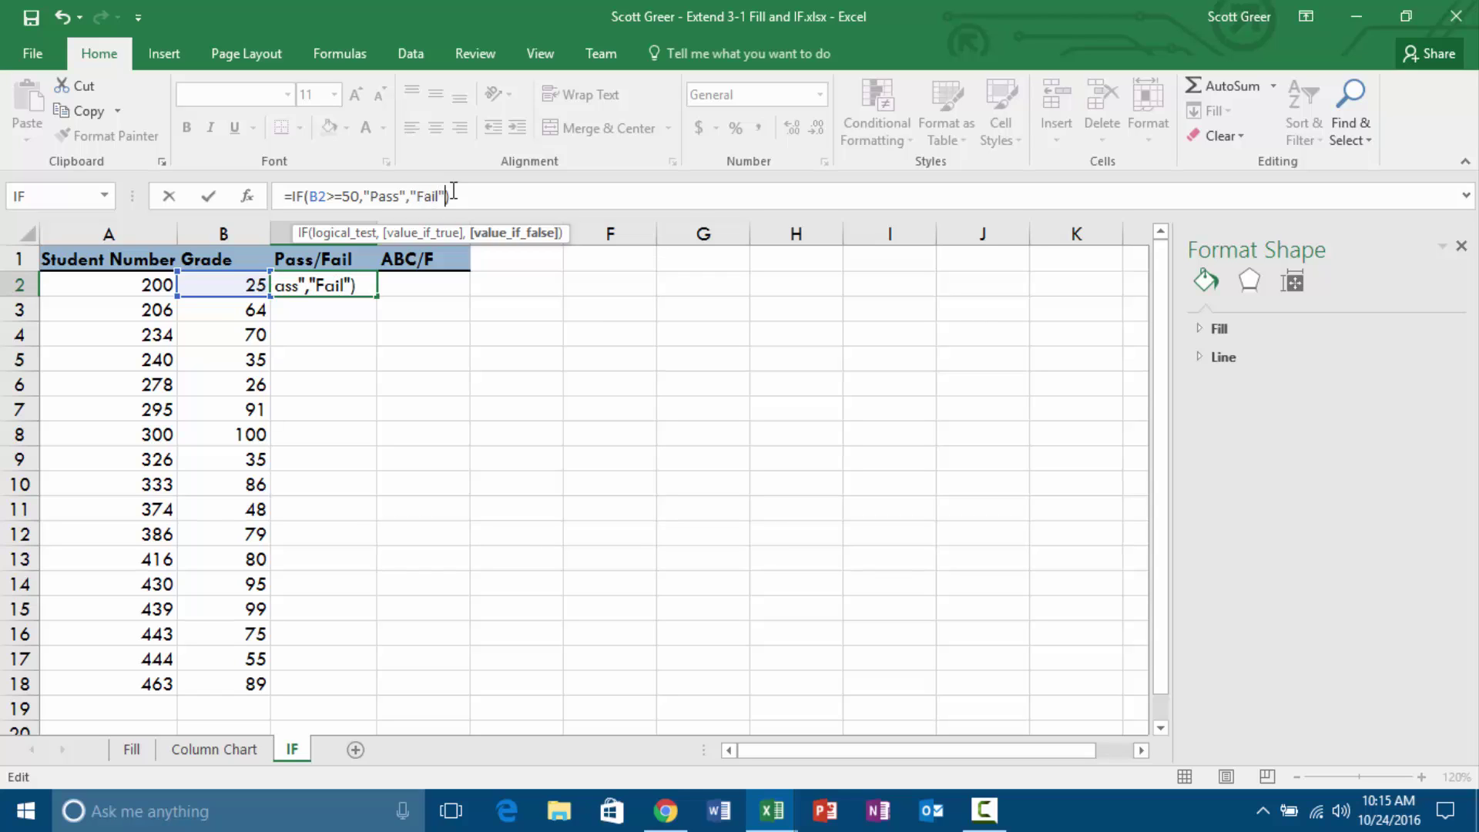
{"action": "key", "text": "Return"}
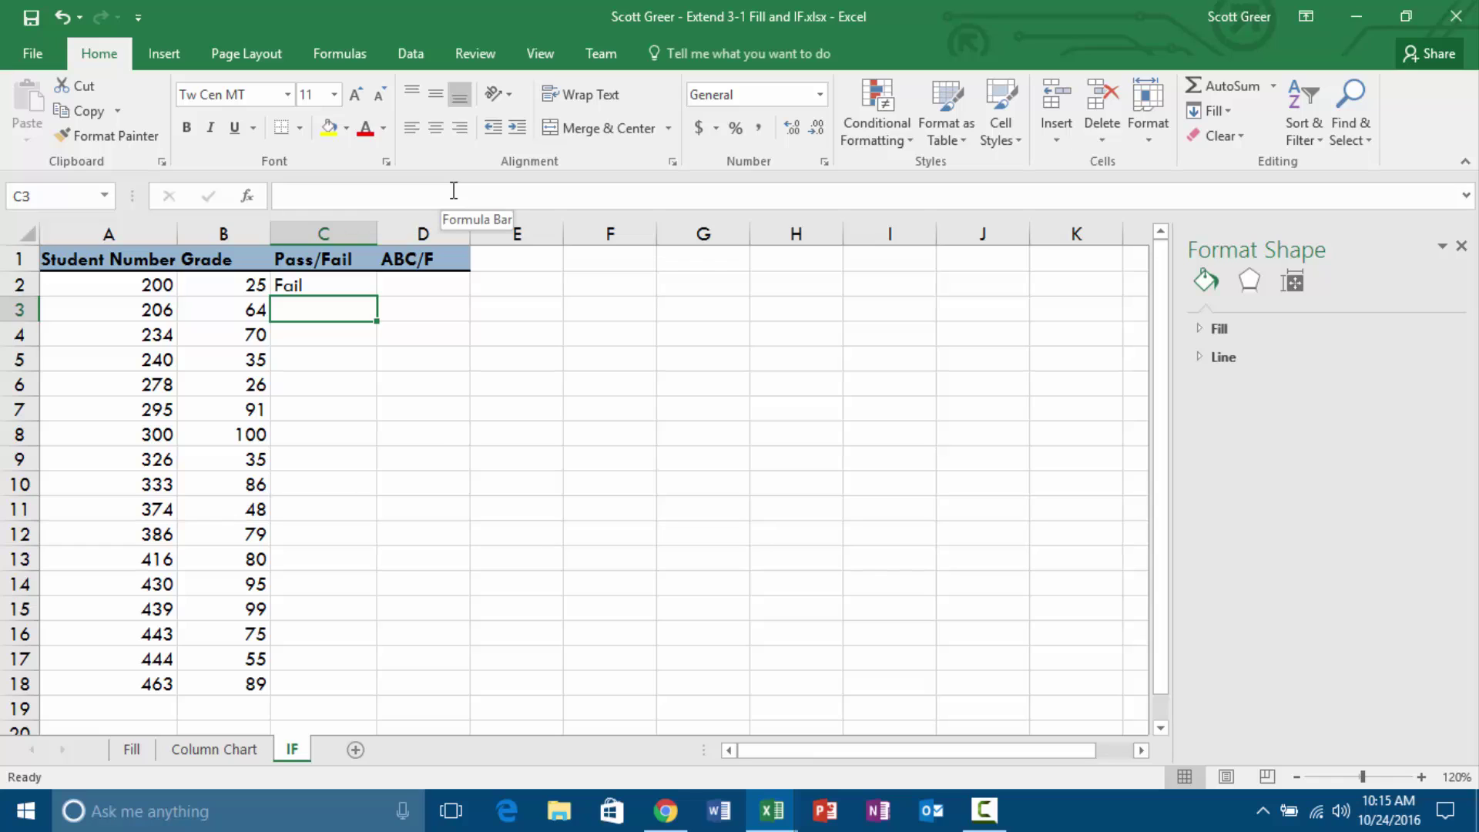
Fill the C2 Pass/Fail formula down to C18 and right-align the filled cells.
{"action": "key", "text": "Up"}
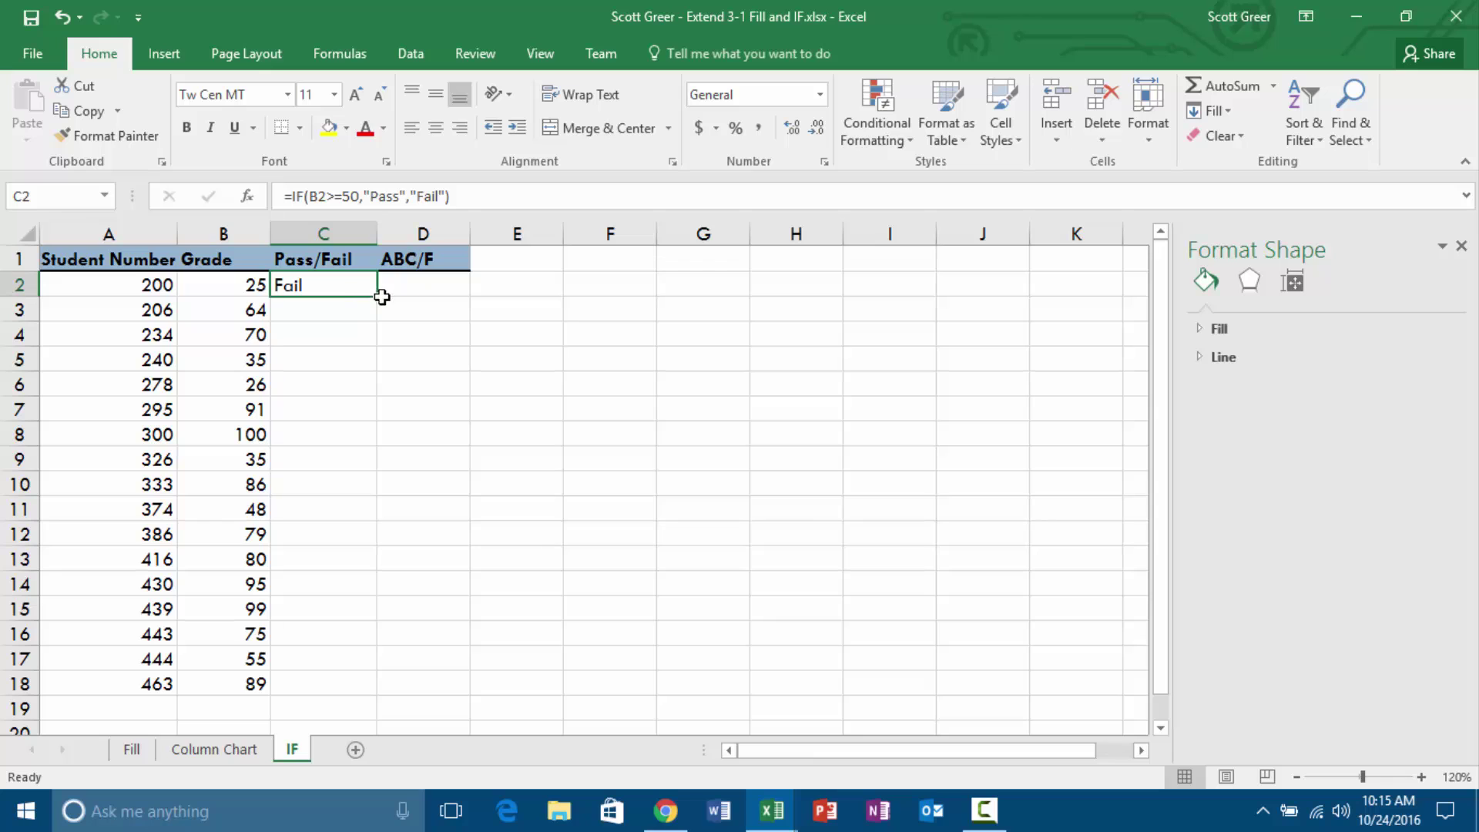
{"action": "left_click_drag", "start_coordinate": [382, 297], "coordinate": [337, 698]}
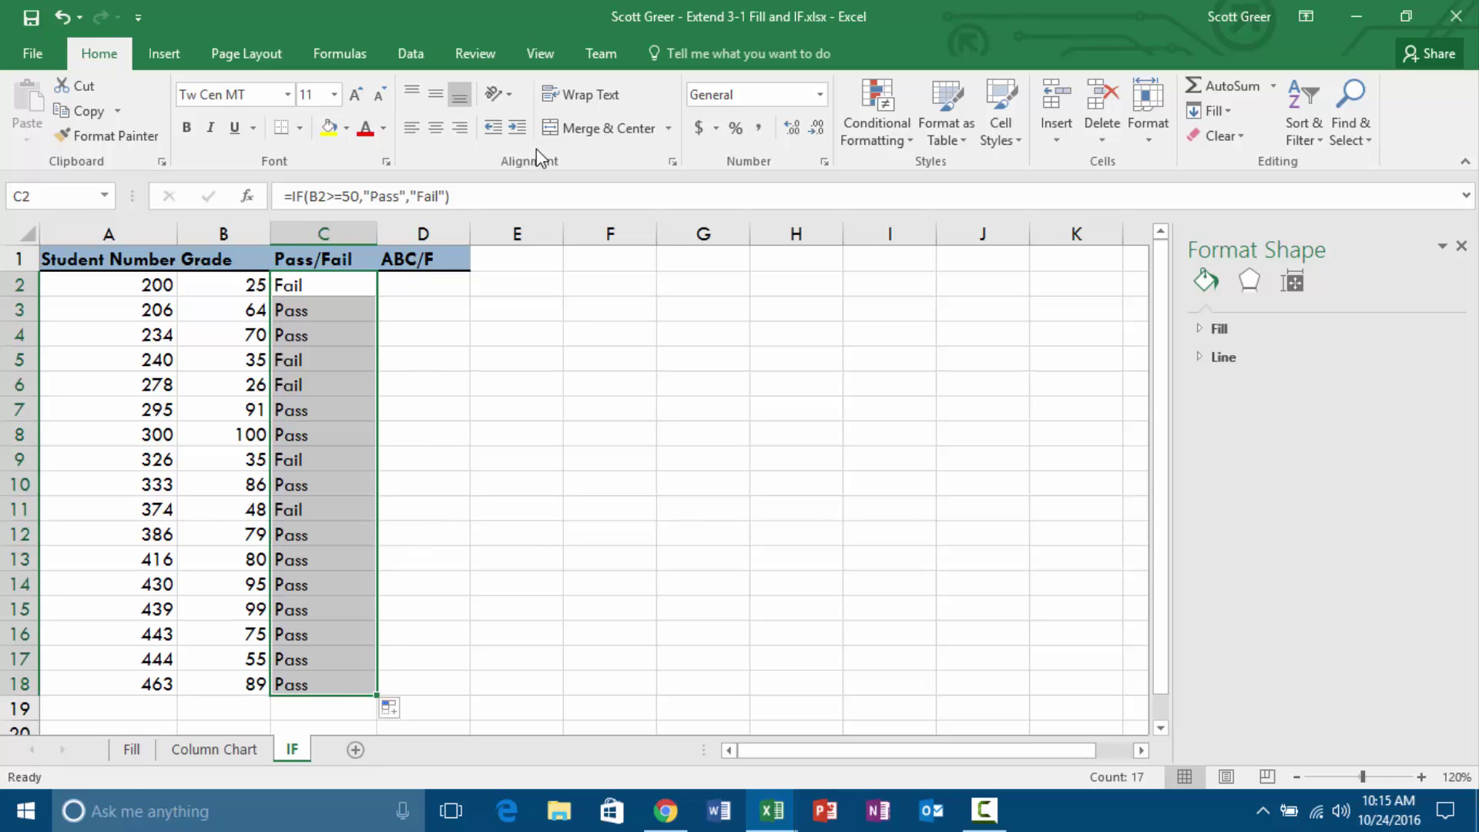
{"action": "left_click", "coordinate": [460, 128]}
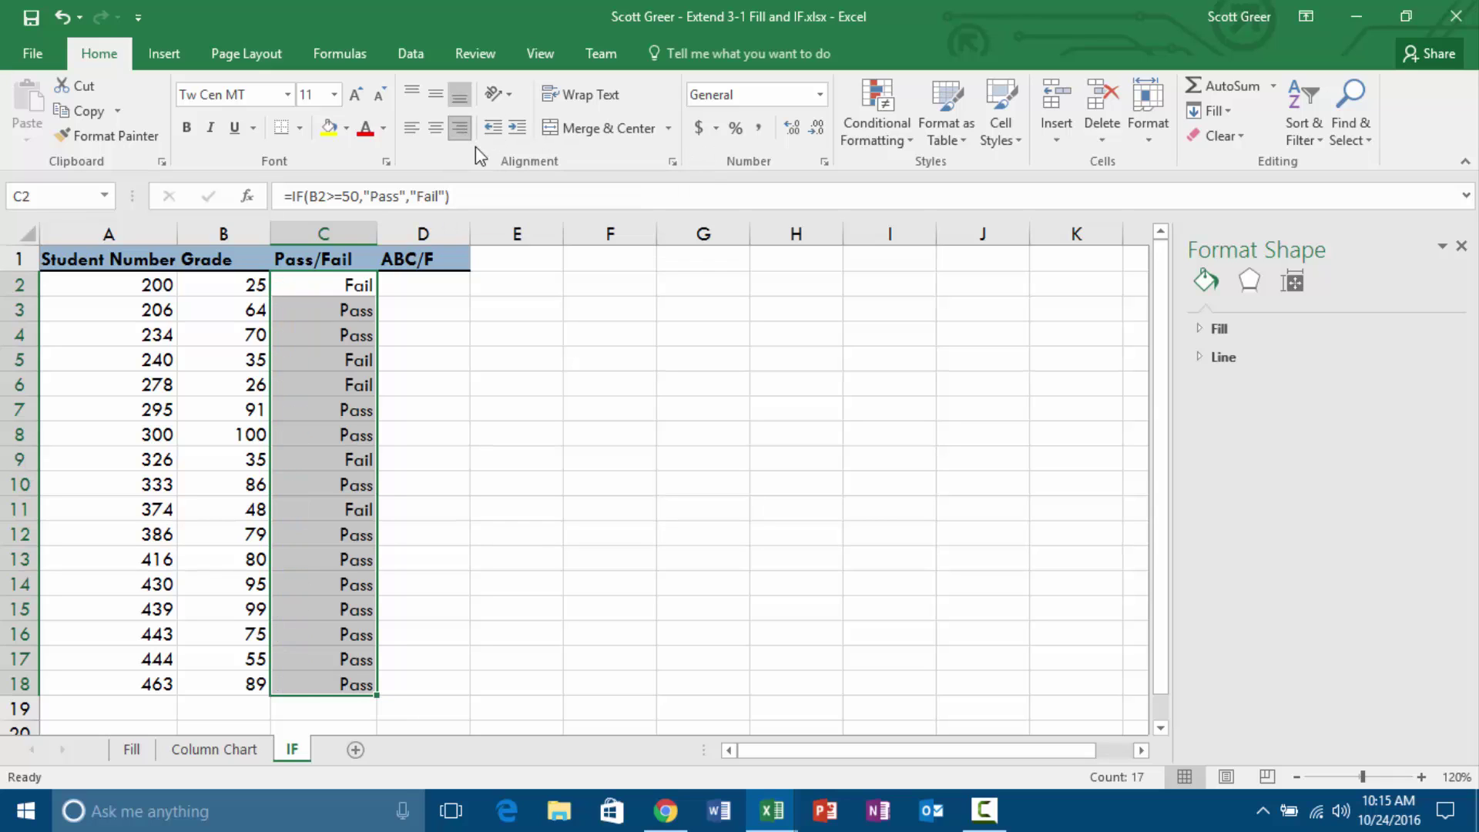
{"action": "left_click", "coordinate": [482, 350]}
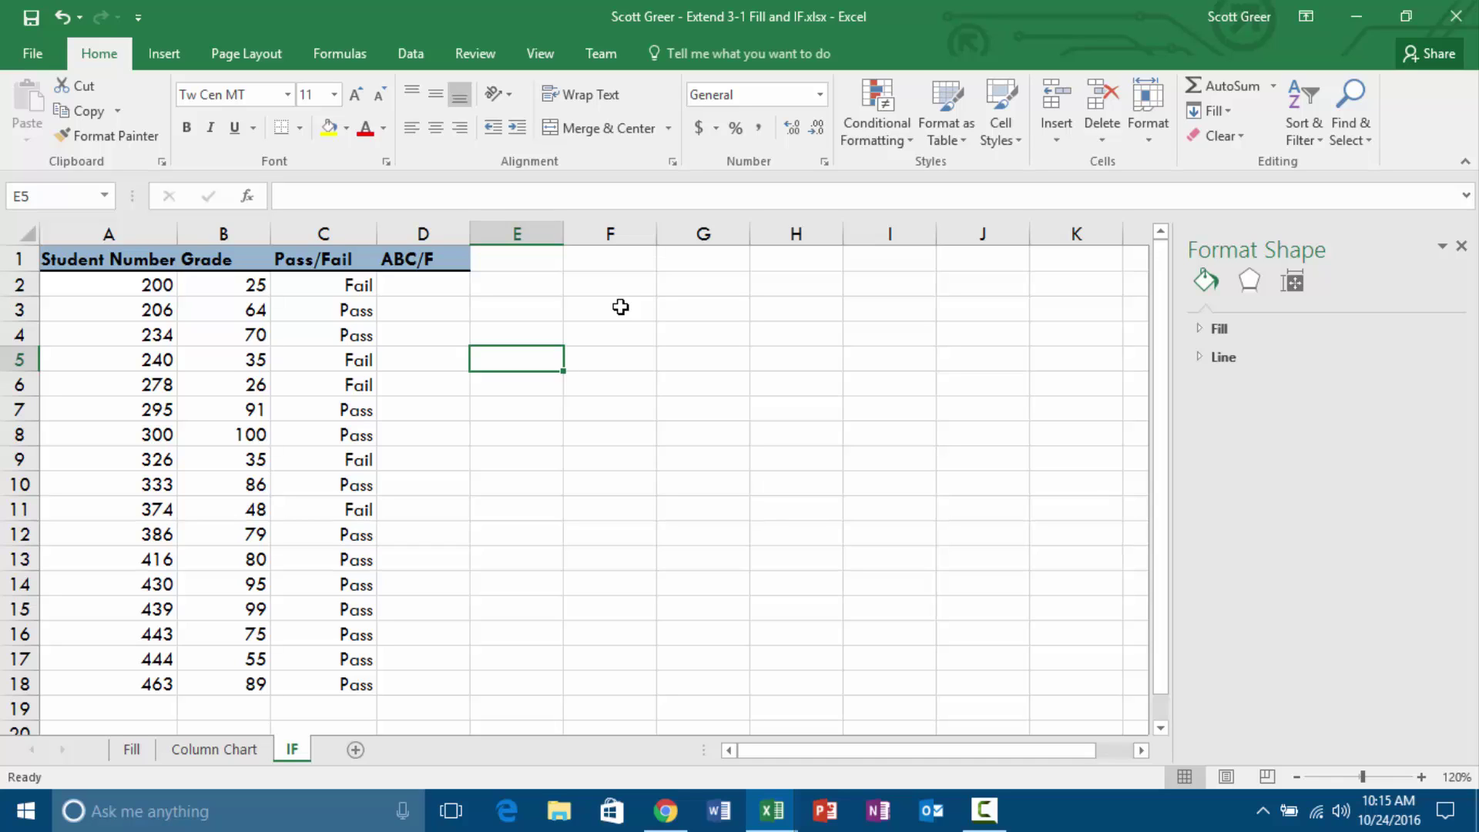
Begin the ABC/F formula in D2 with =IF(B2>=80,"A", as its first condition.
{"action": "left_click", "coordinate": [432, 285]}
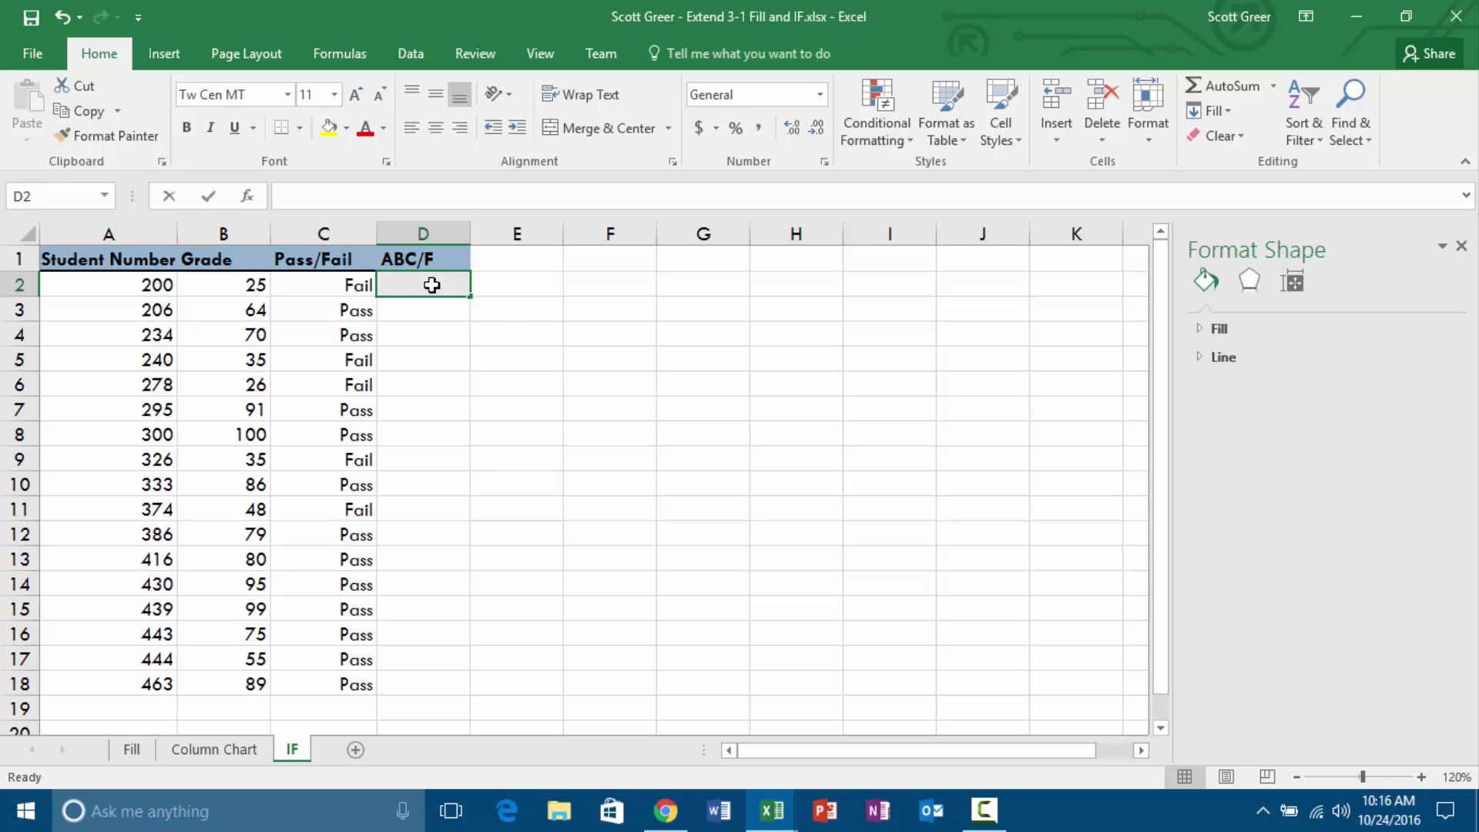
{"action": "type", "text": "=IF("}
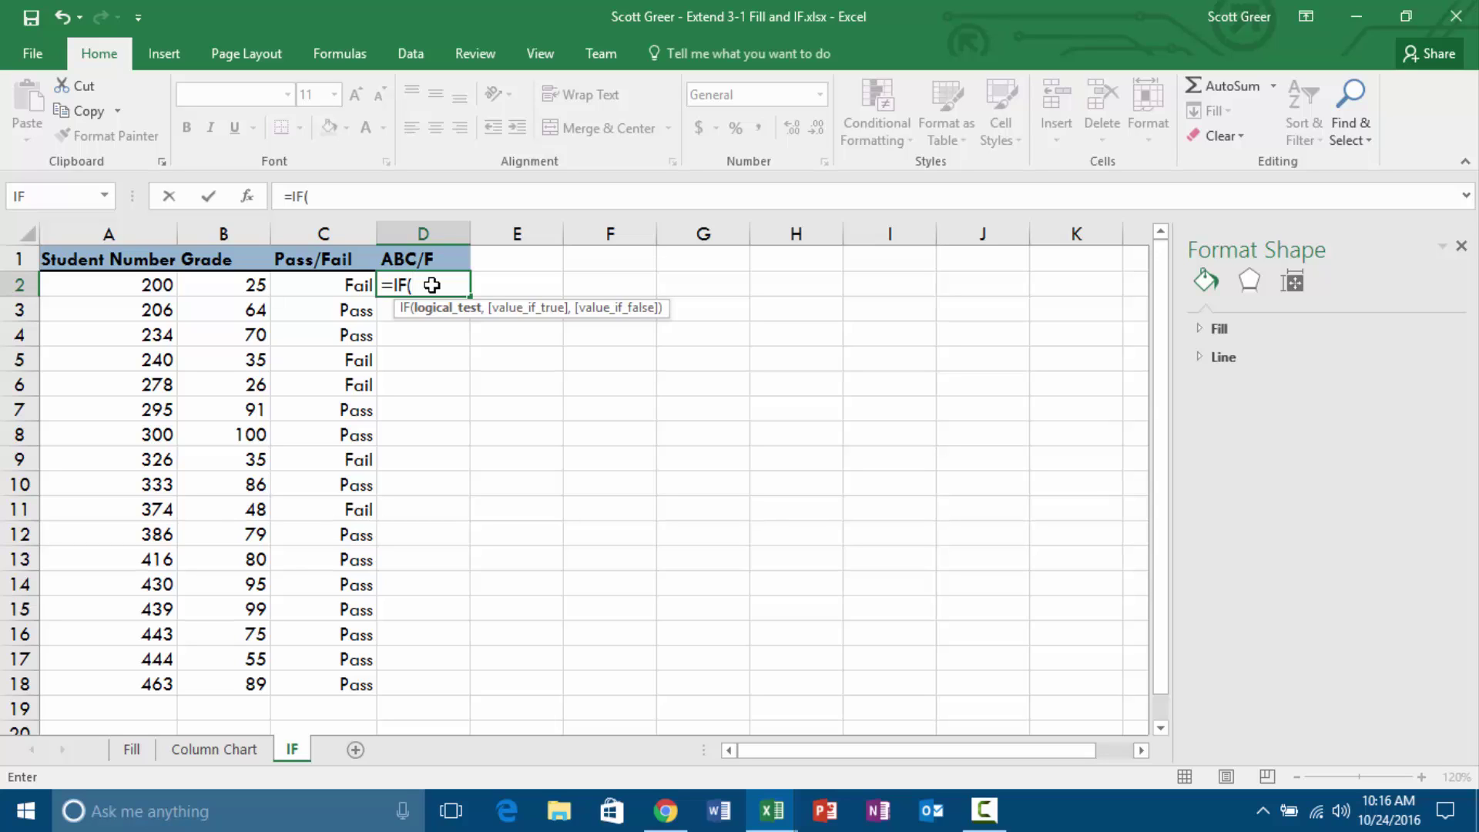
{"action": "left_click", "coordinate": [248, 285]}
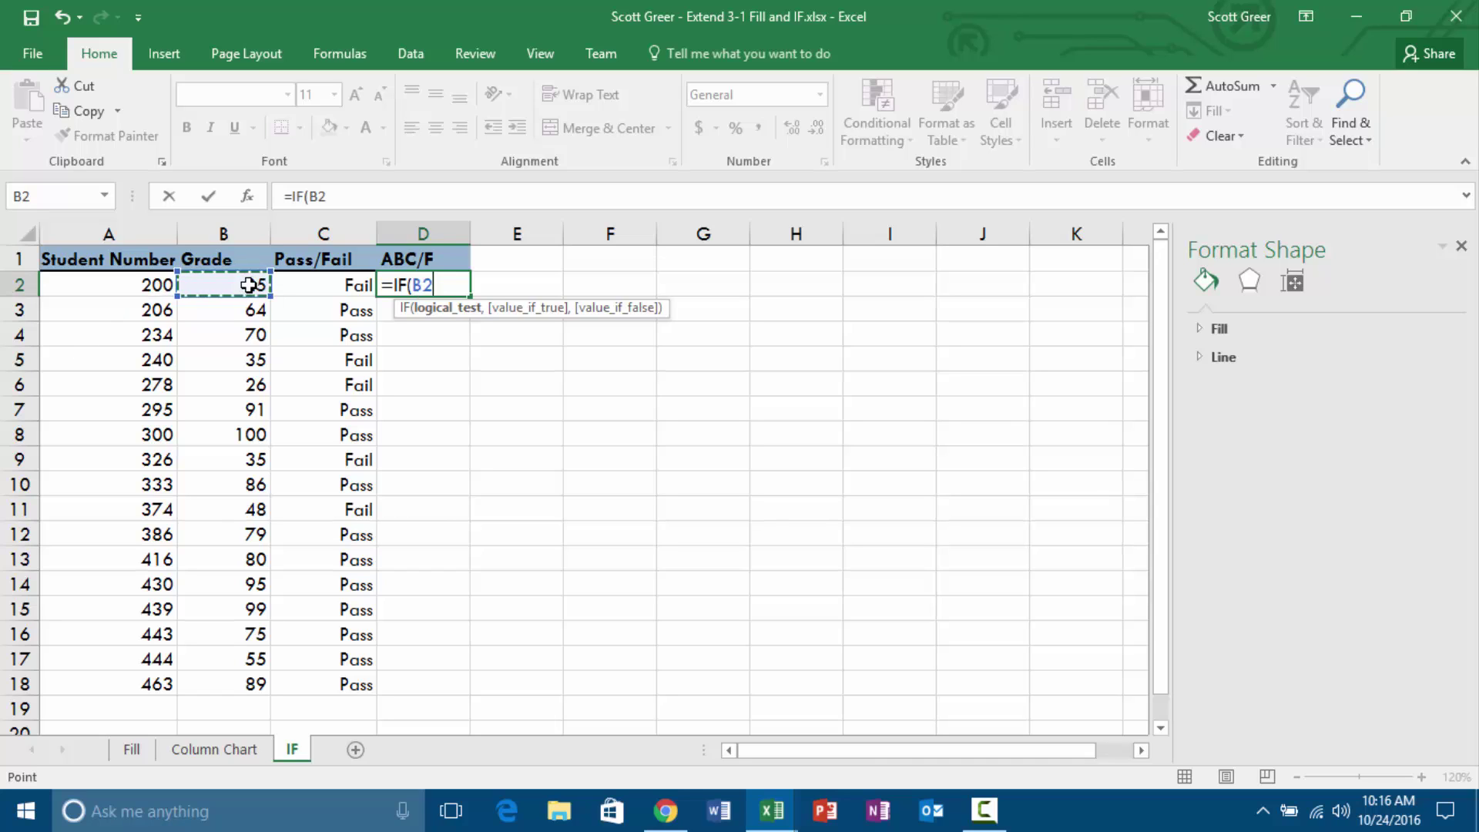
{"action": "type", "text": ">="}
{"action": "type", "text": "80"}
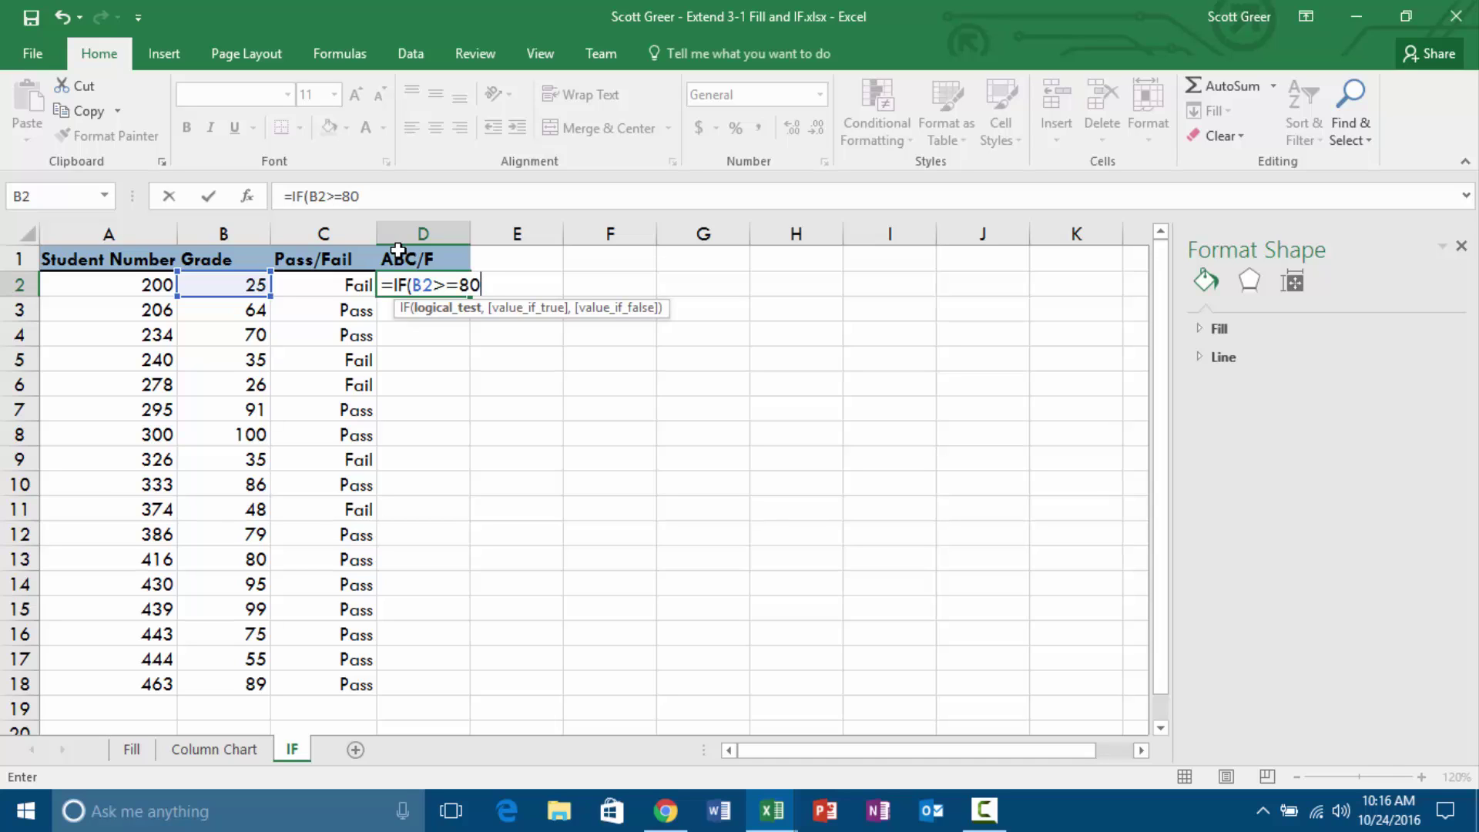
{"action": "type", "text": ","}
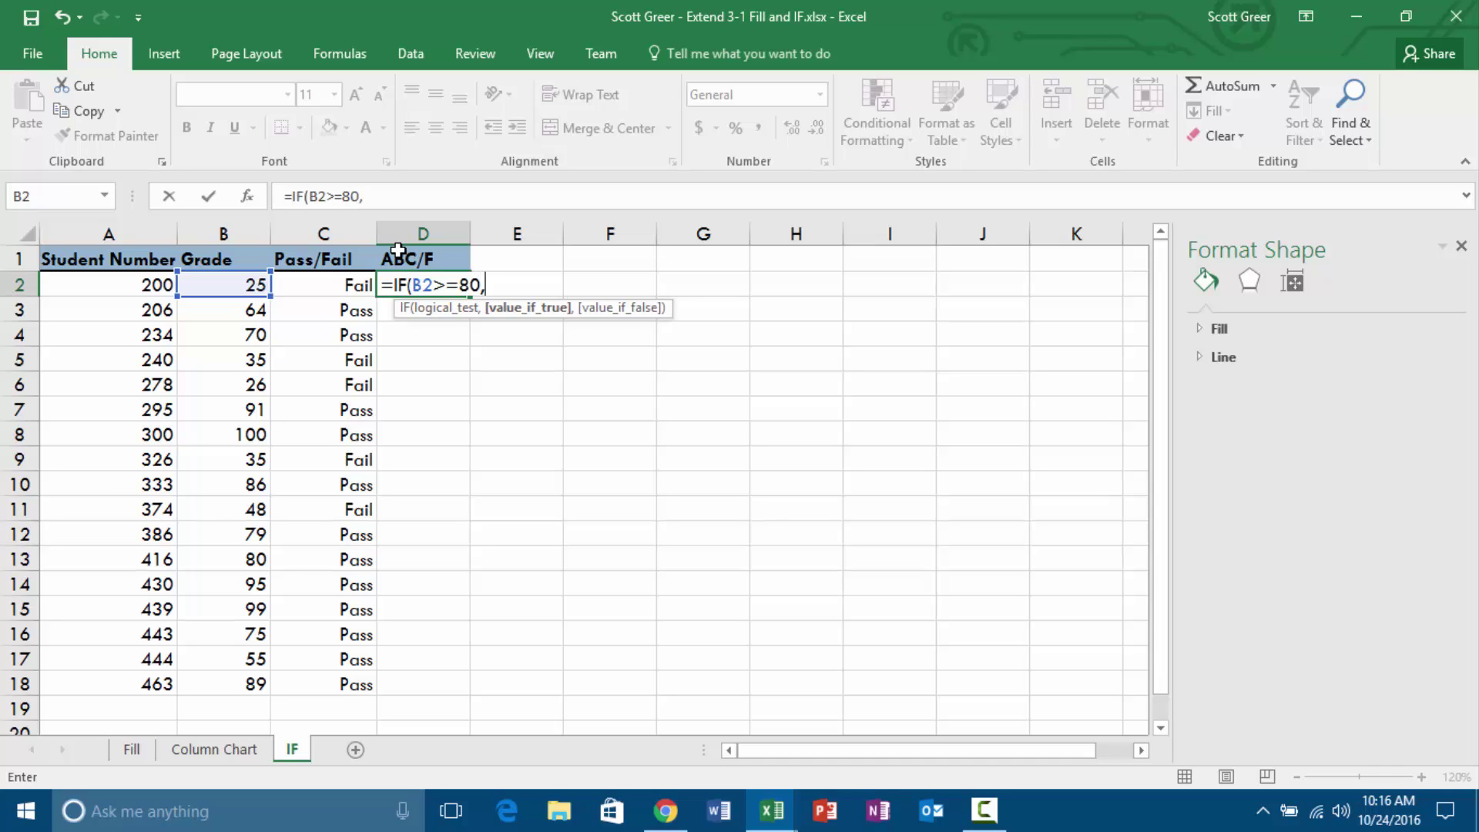
{"action": "type", "text": "\"A\","}
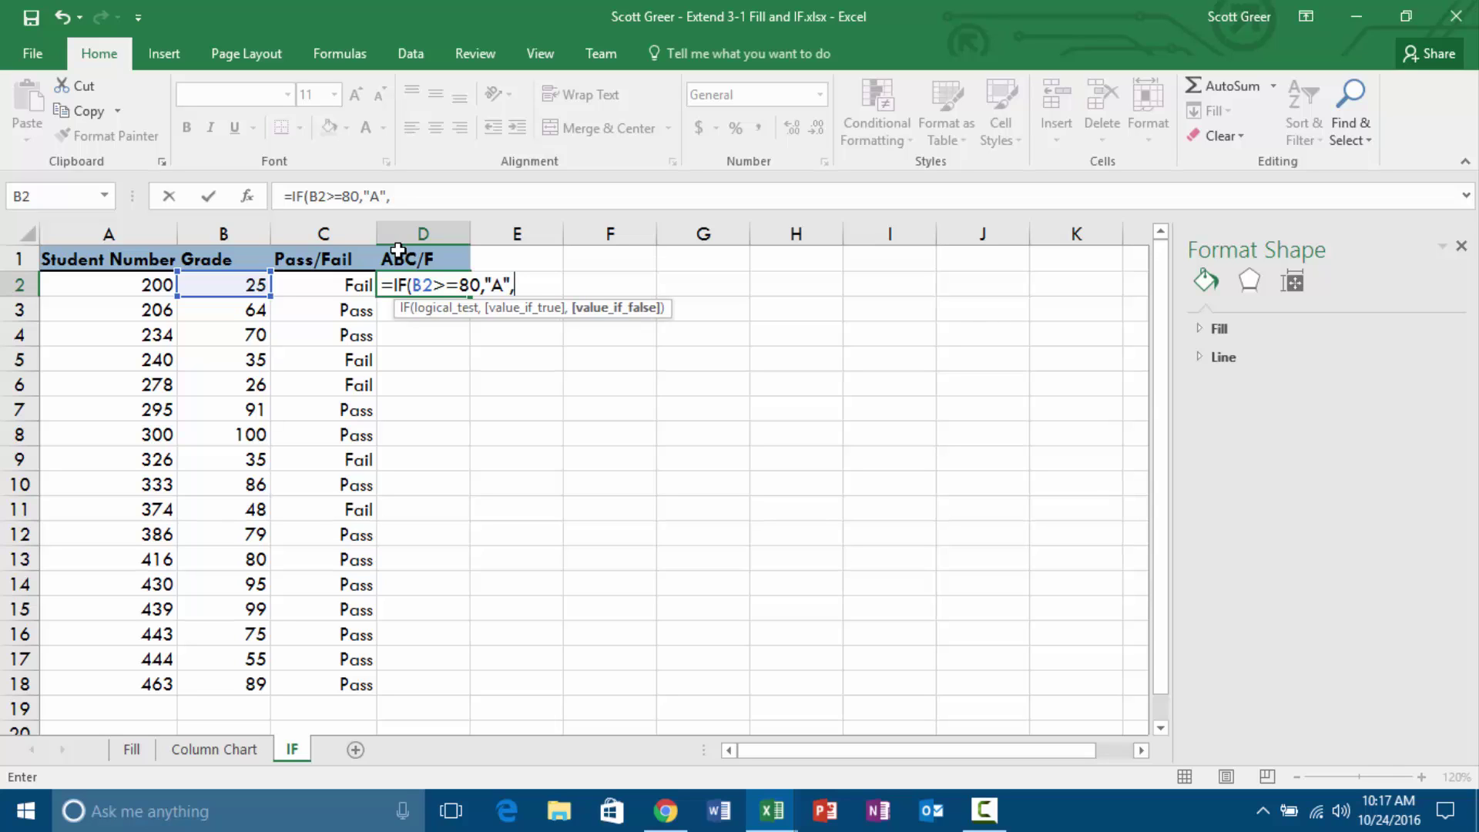
Continue the D2 formula with a nested second condition, IF(B2>=65,"B",.
{"action": "type", "text": "IF"}
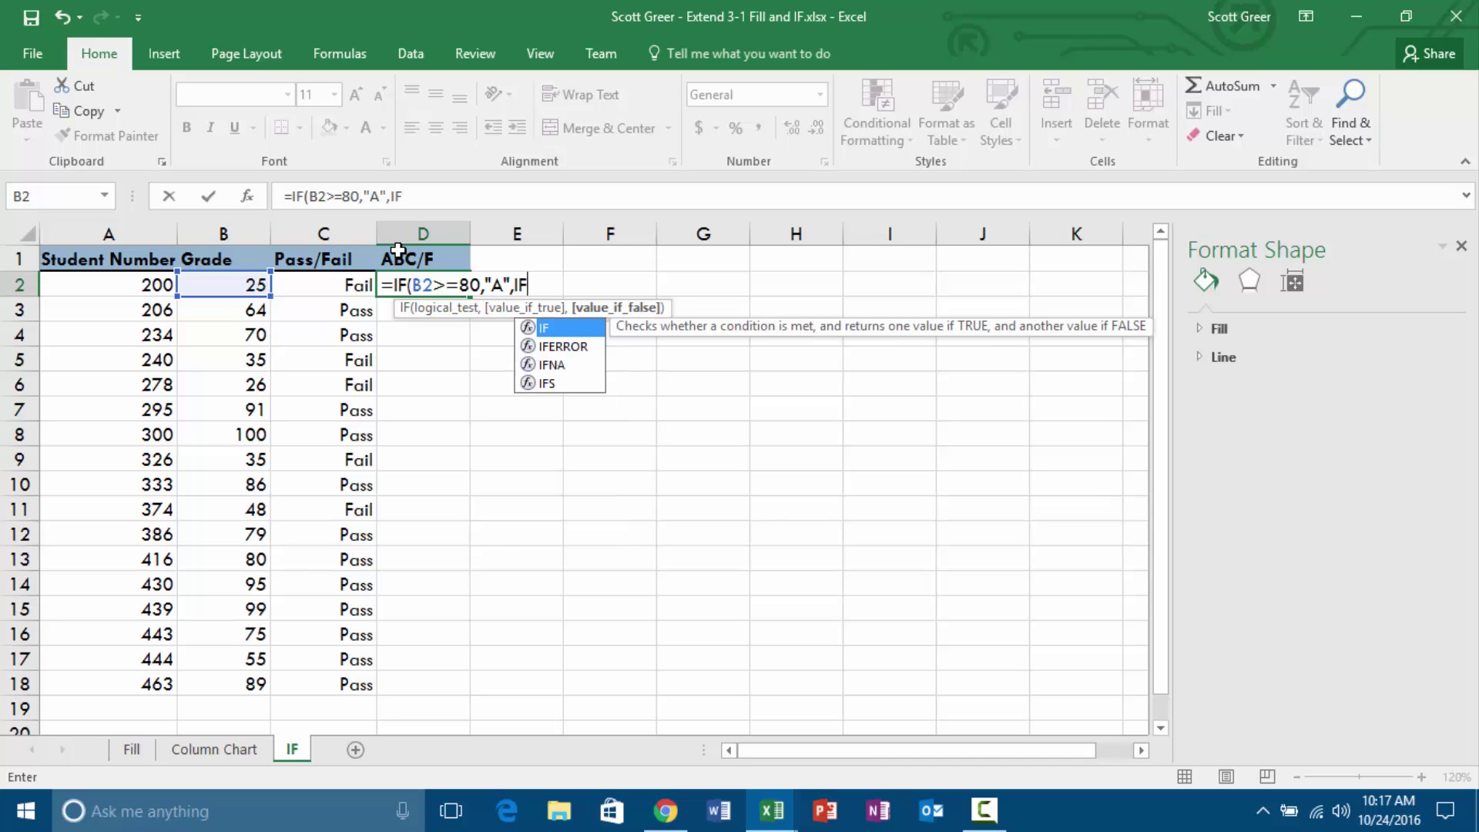
{"action": "type", "text": "("}
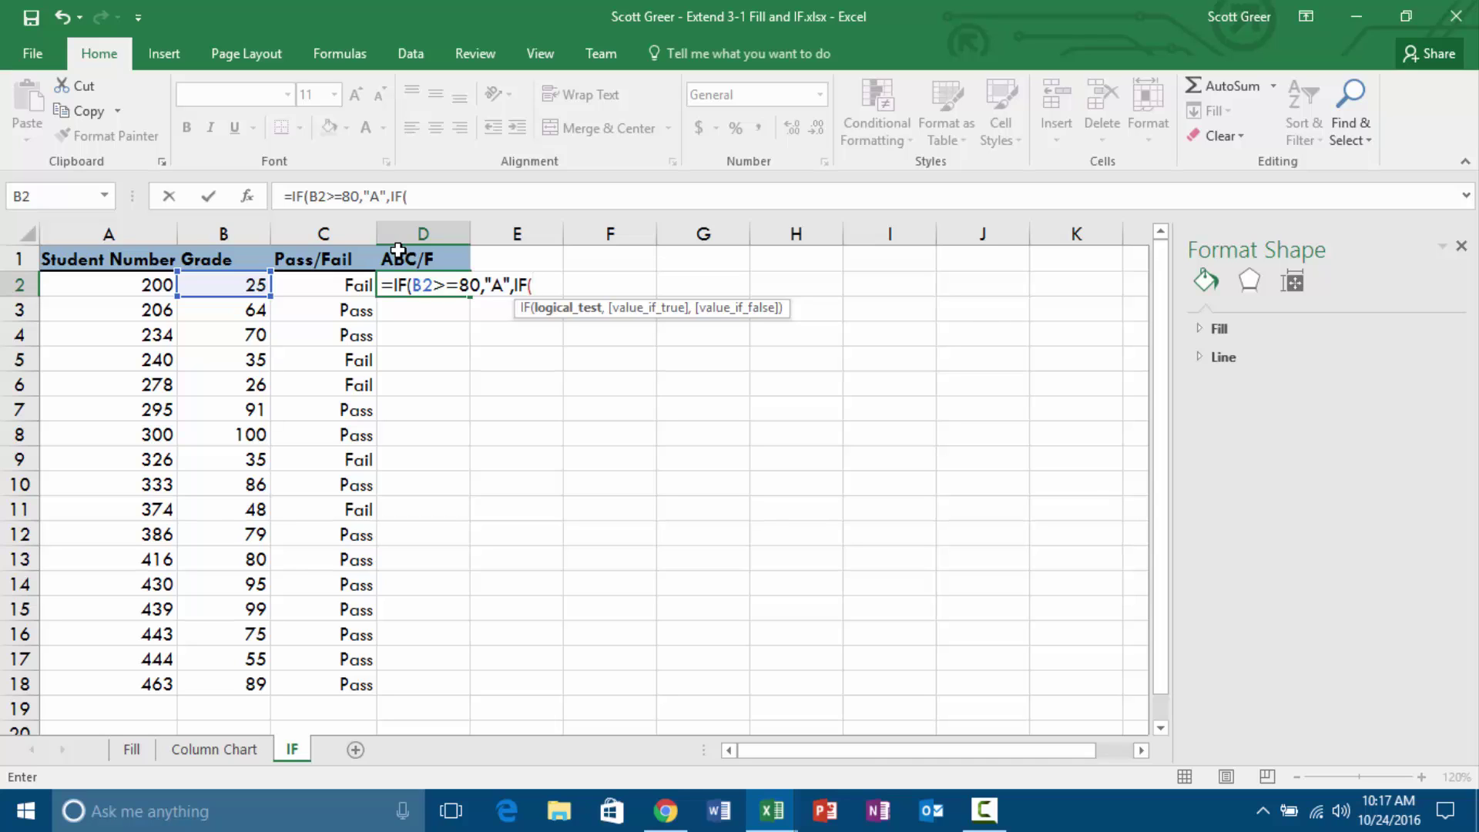
{"action": "type", "text": "B2"}
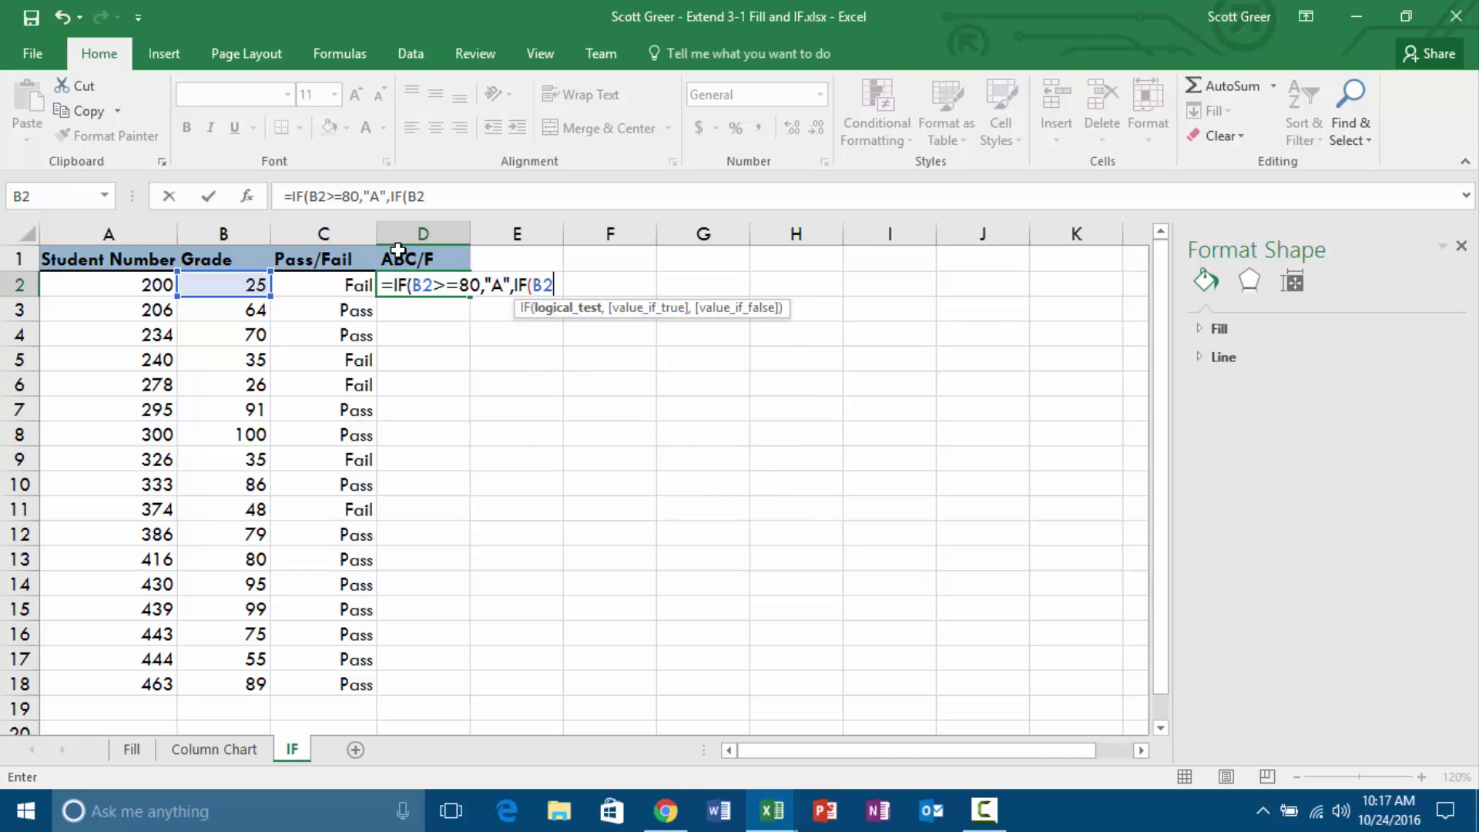
{"action": "type", "text": ">="}
{"action": "type", "text": "65,\"B"}
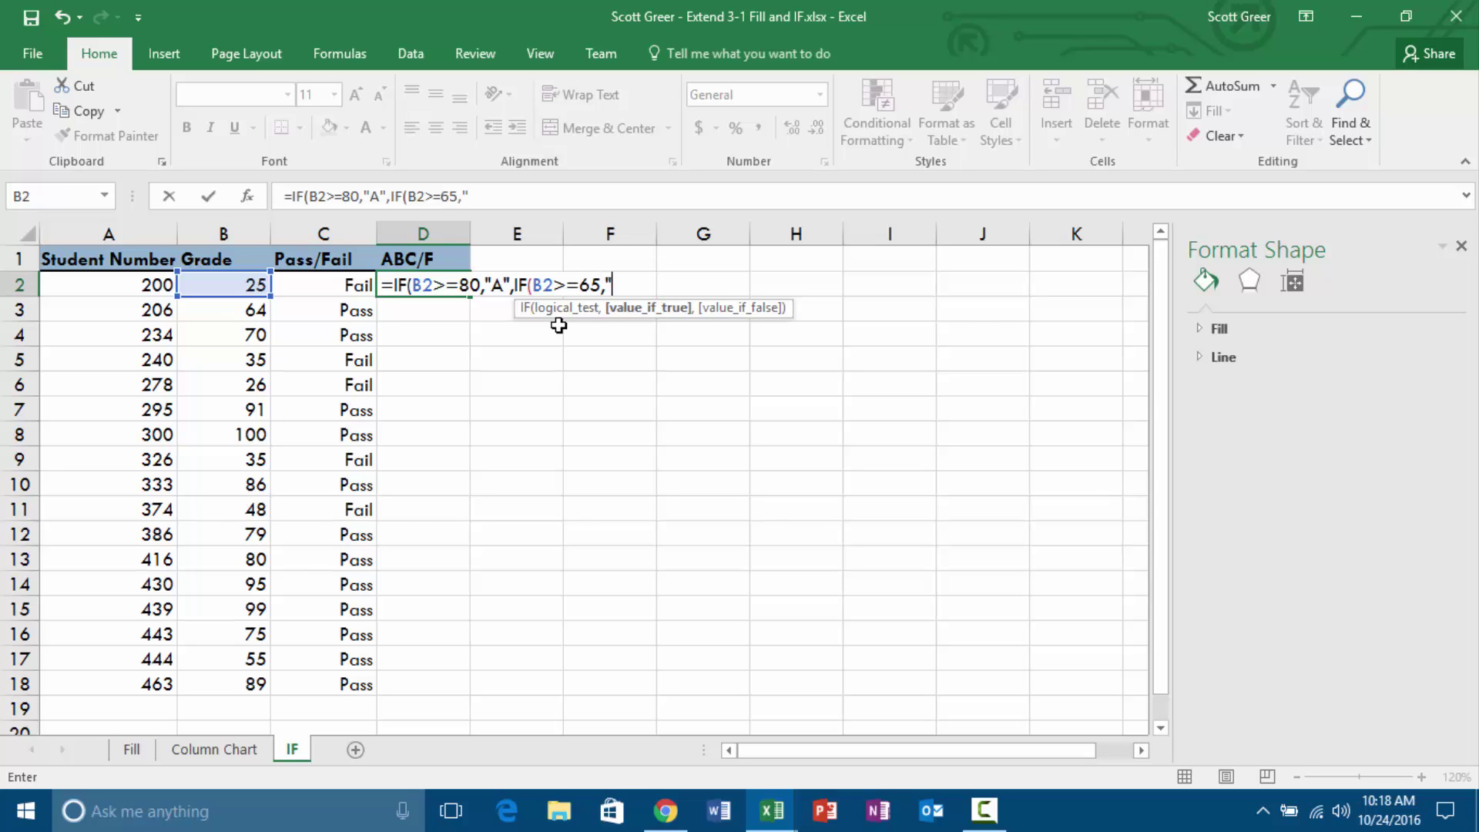
{"action": "type", "text": "\","}
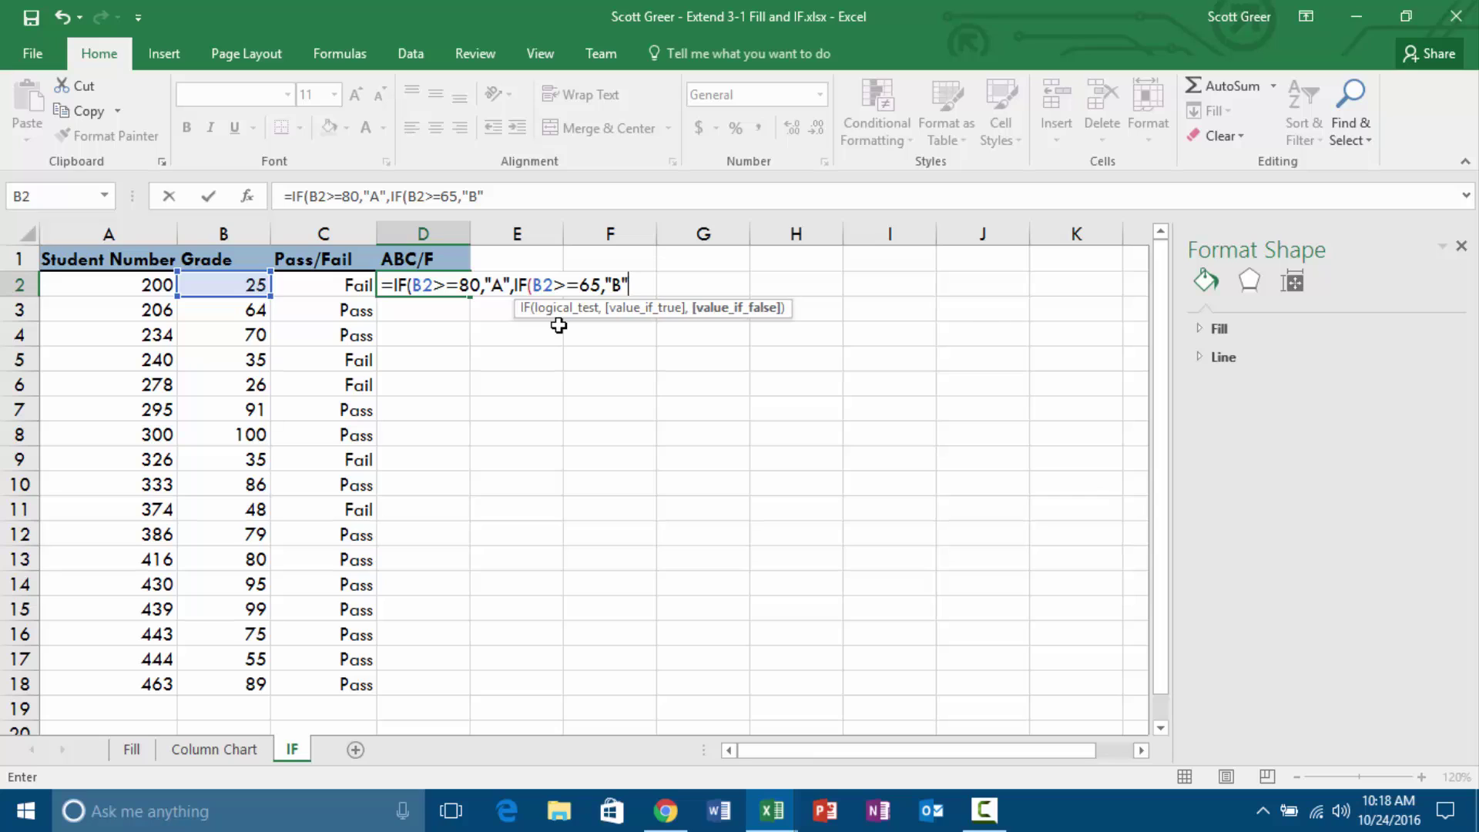
Finish the D2 formula with the nested condition IF(B2>=50,"C","F") and accept the correction that adds the missing closing parentheses.
{"action": "type", "text": "IF"}
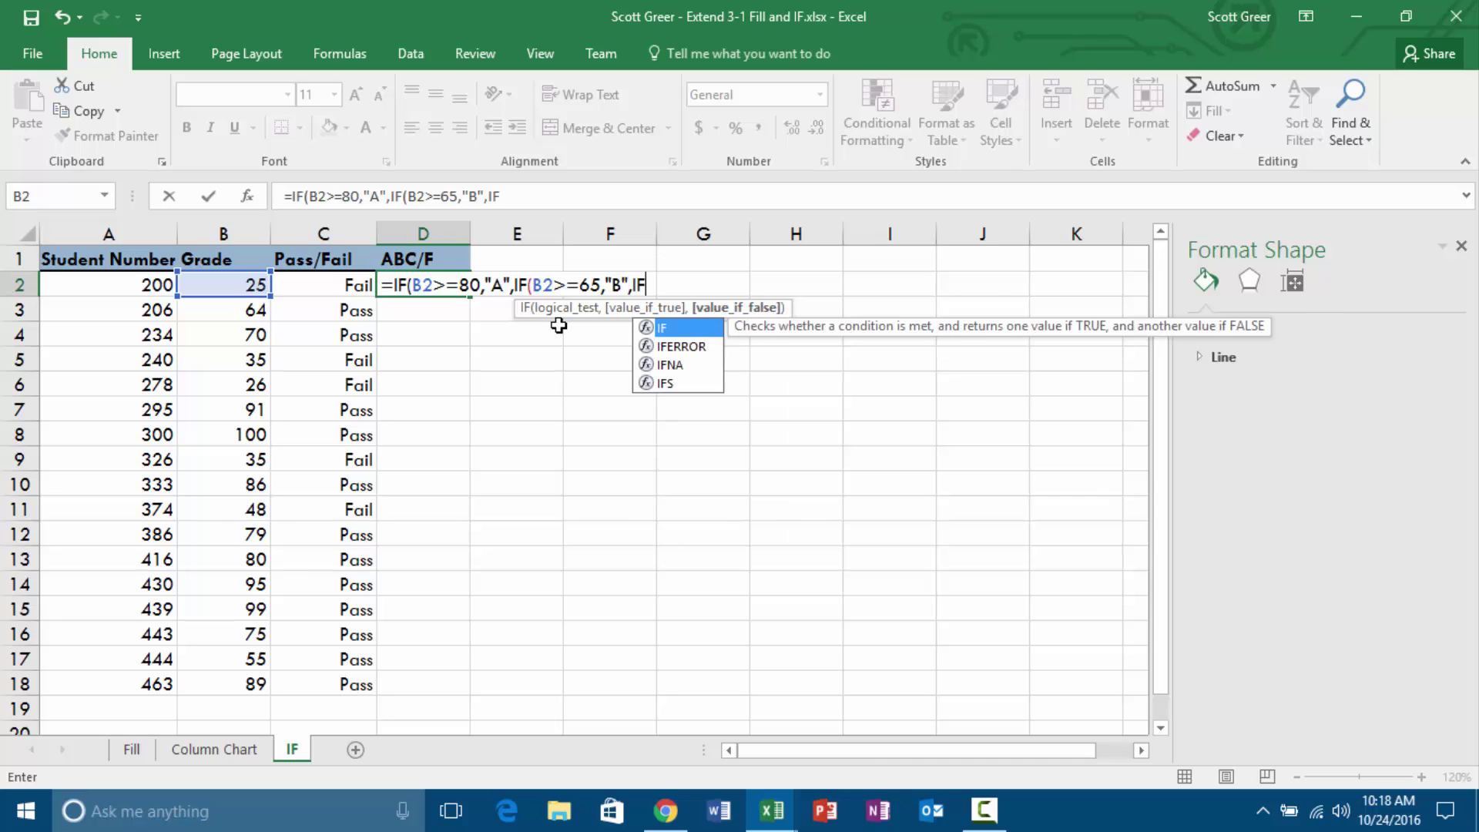
{"action": "type", "text": "("}
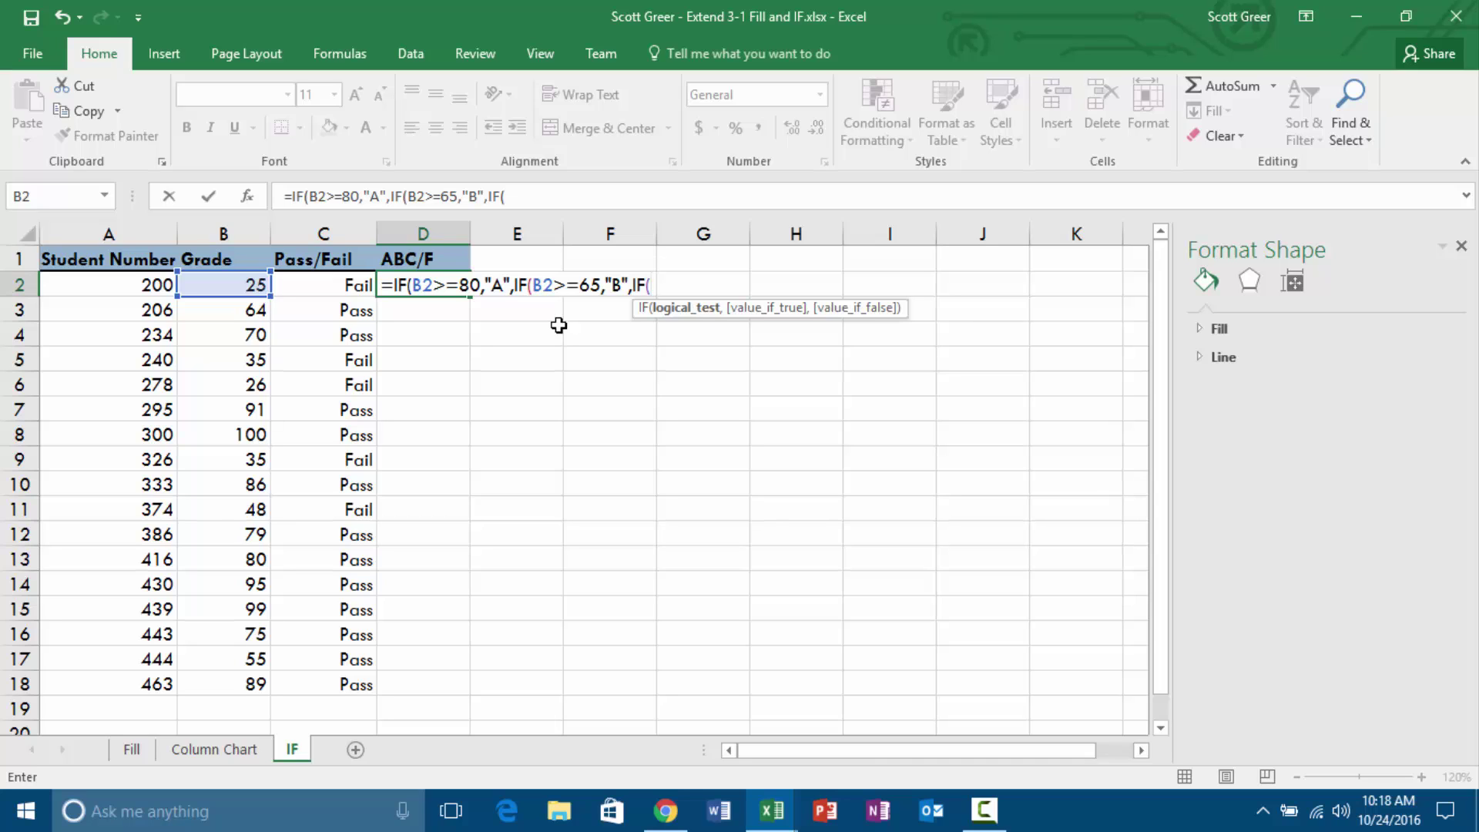
{"action": "type", "text": "B2>"}
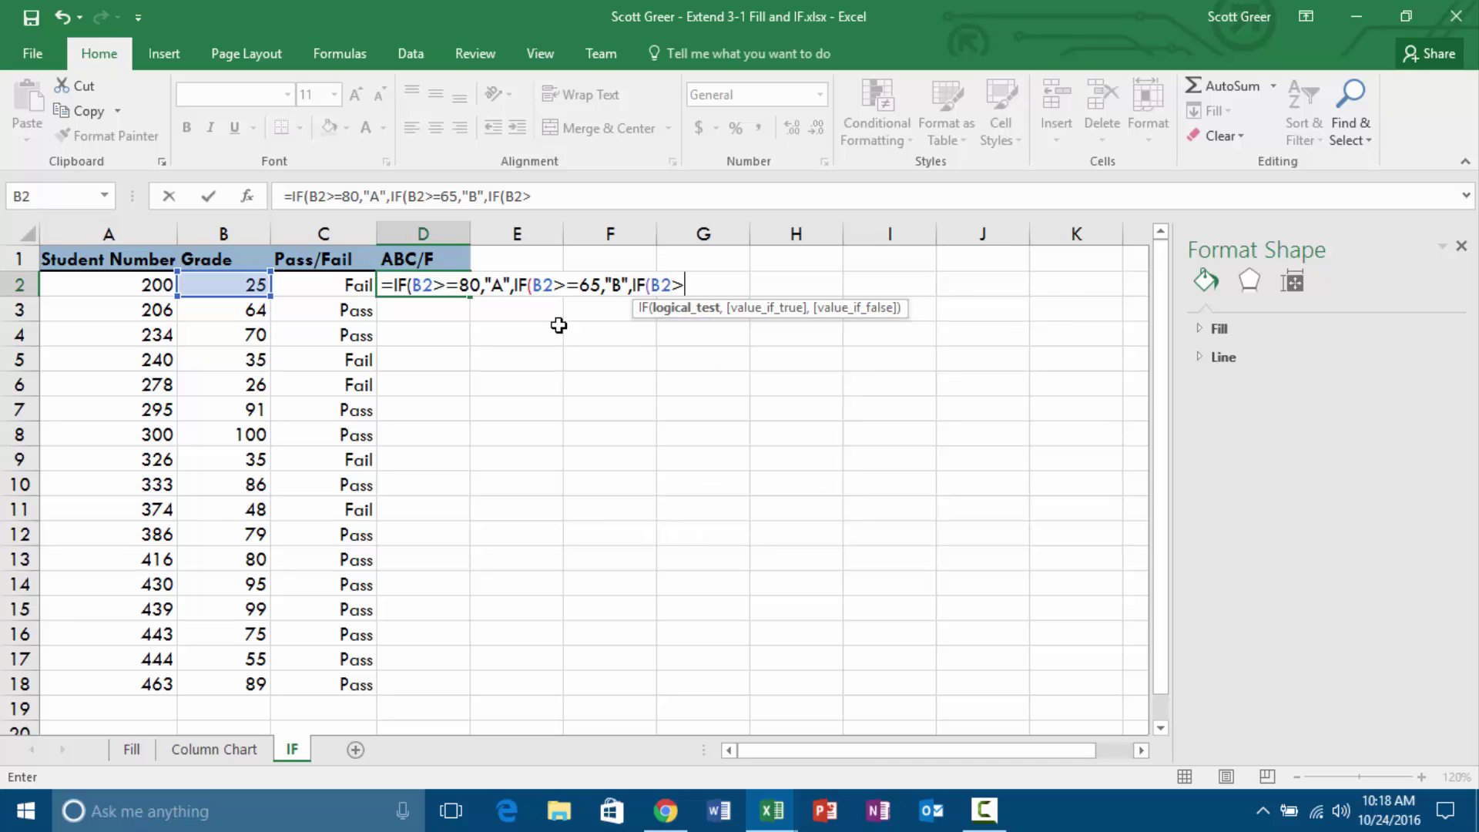
{"action": "type", "text": "="}
{"action": "type", "text": "50,\"C\""}
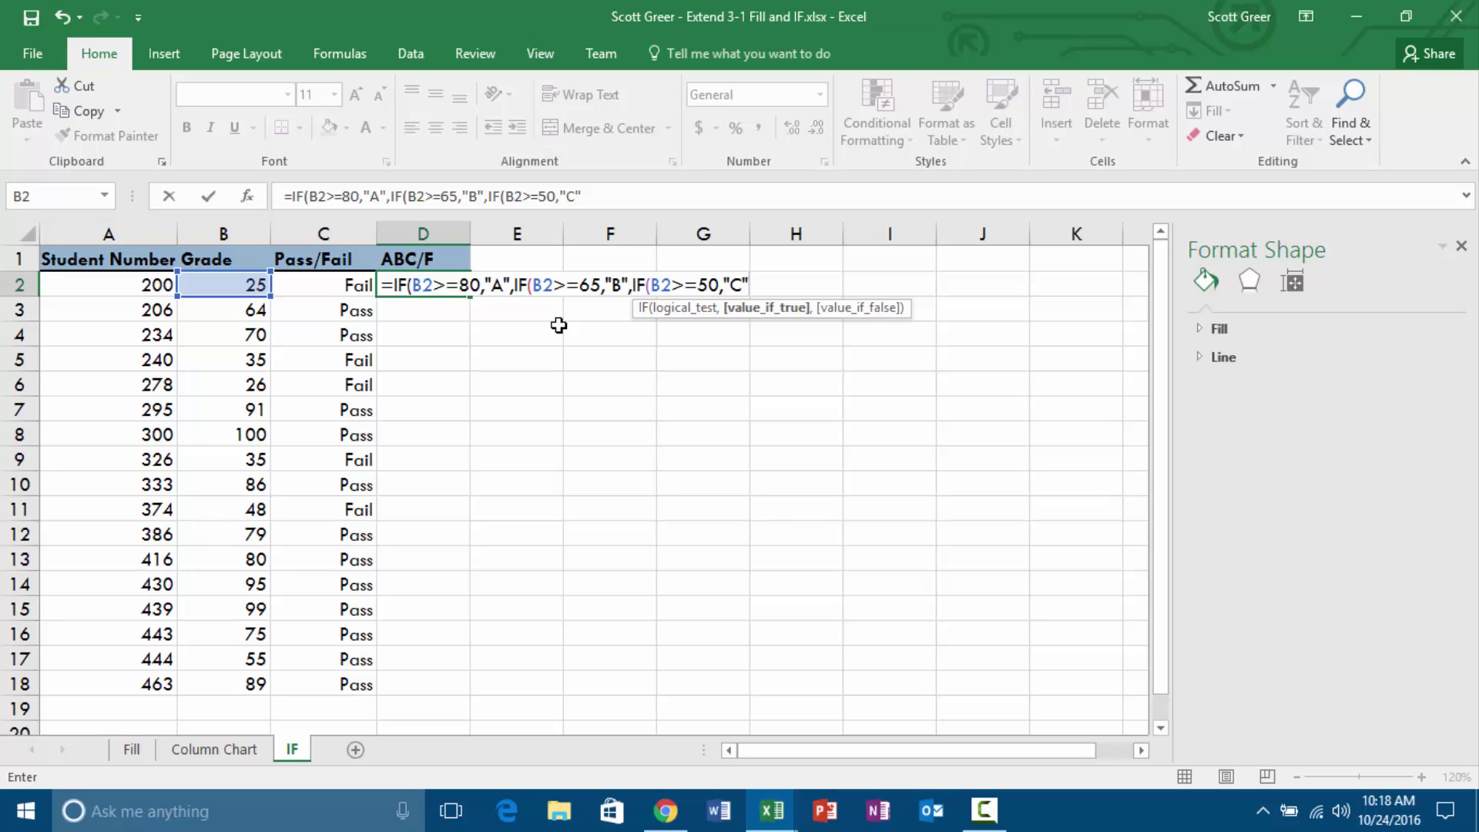
{"action": "type", "text": ","}
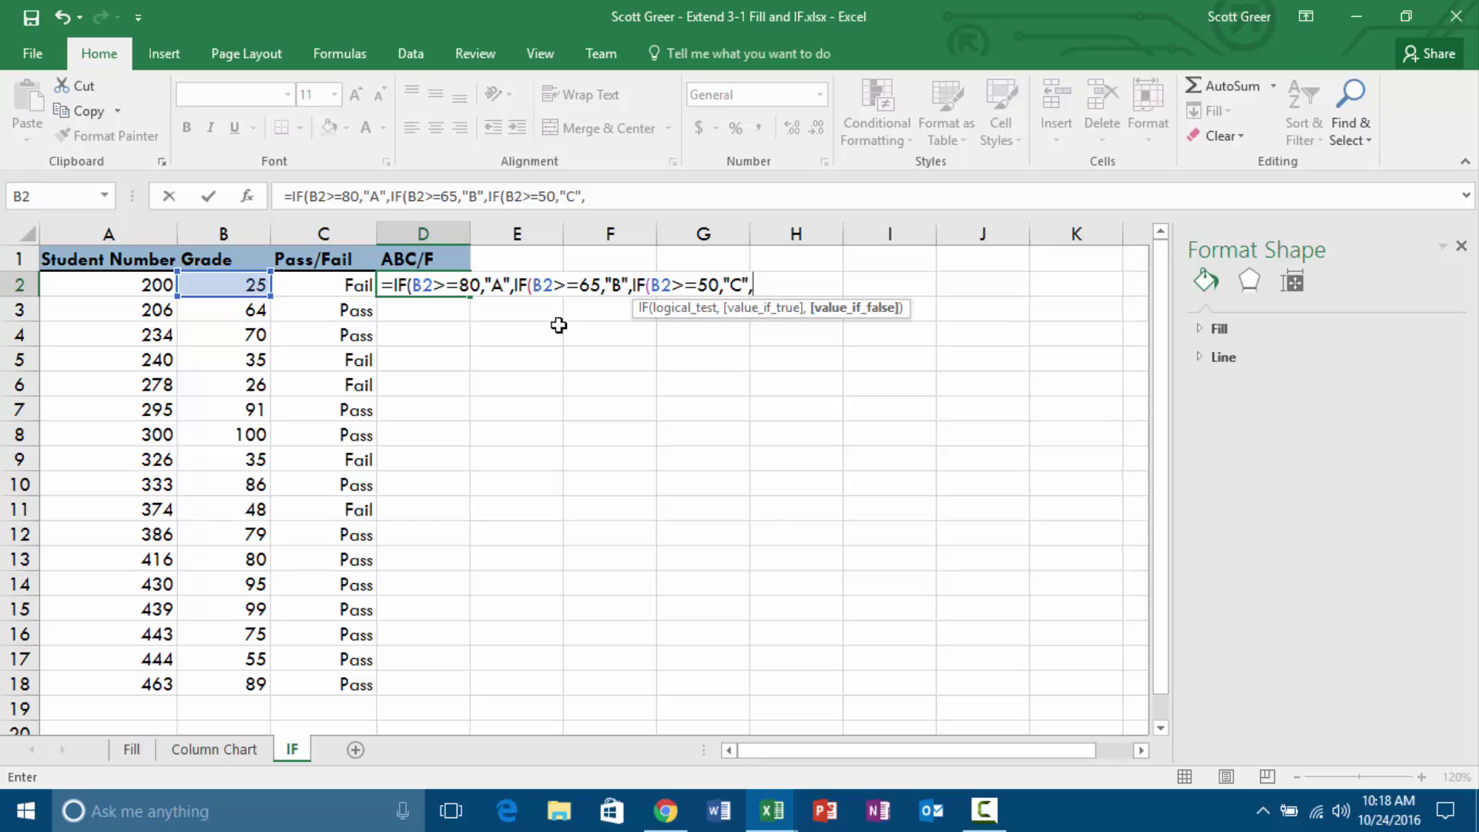
{"action": "type", "text": "\"F\")"}
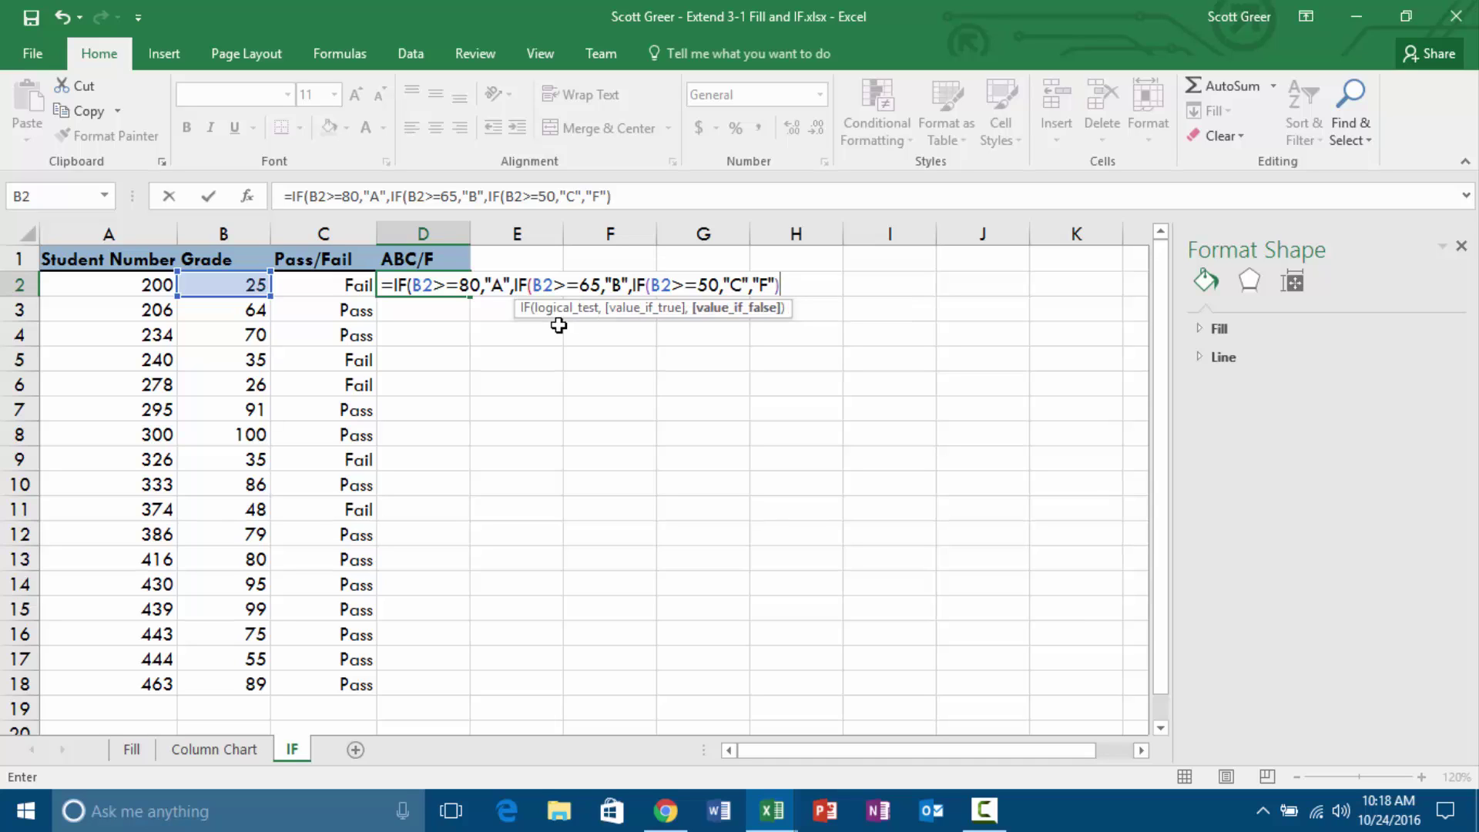
{"action": "key", "text": "Return"}
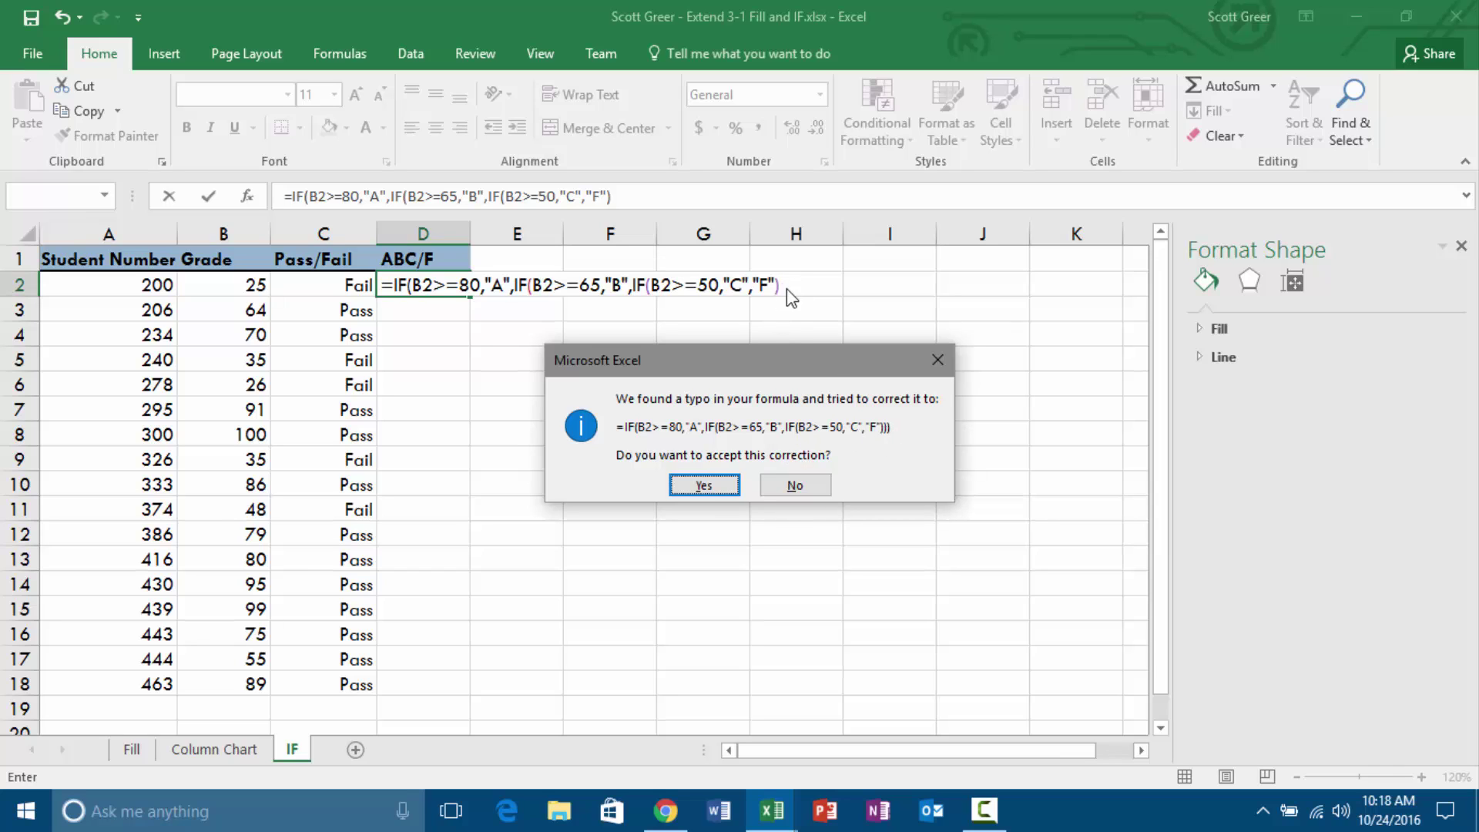
{"action": "left_click", "coordinate": [704, 485]}
Fill the D2 letter-grade formula down to D18 and center the filled cells.
{"action": "left_click", "coordinate": [417, 288]}
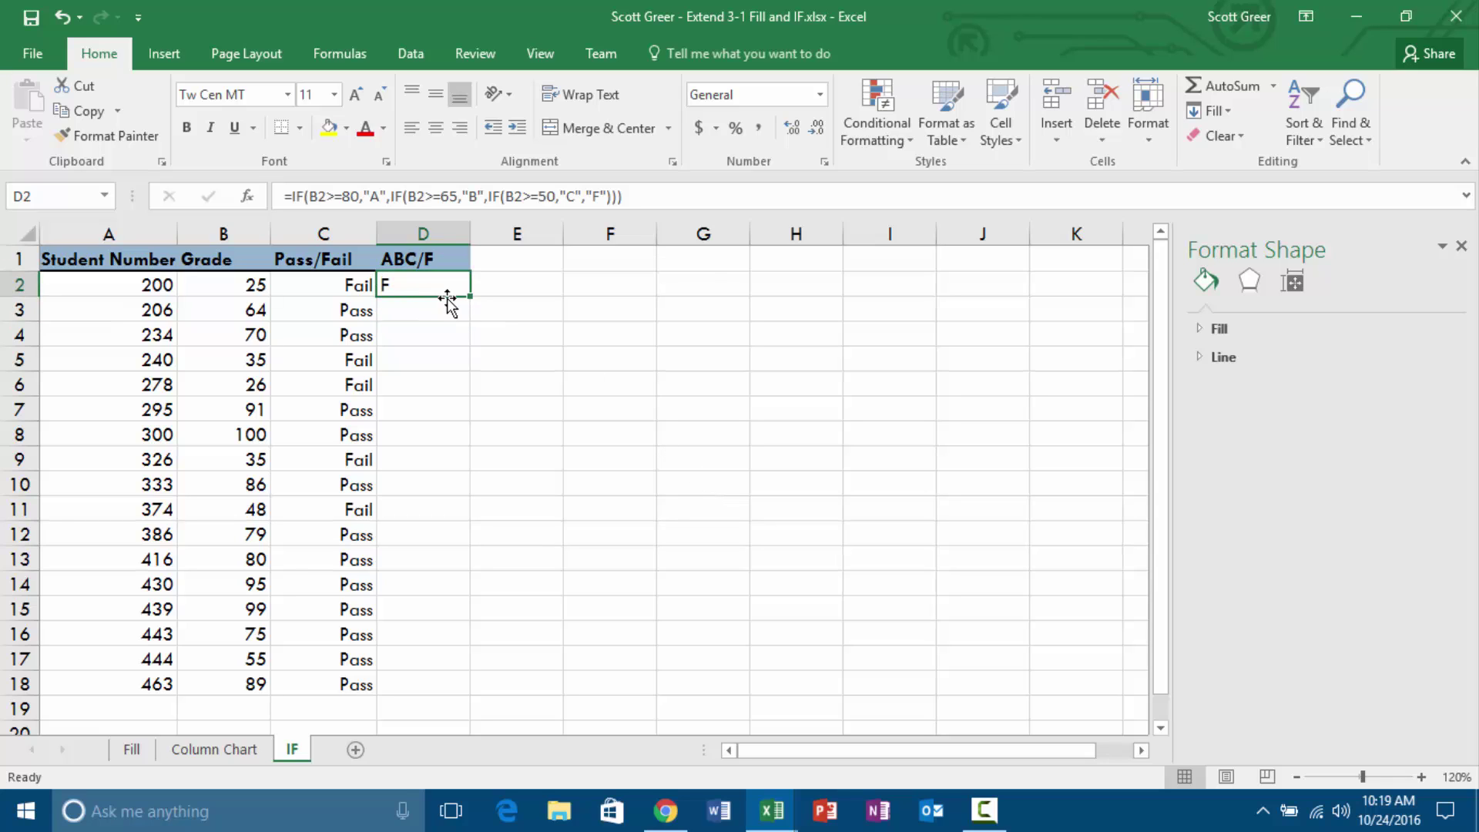
{"action": "left_click_drag", "start_coordinate": [470, 296], "coordinate": [448, 691]}
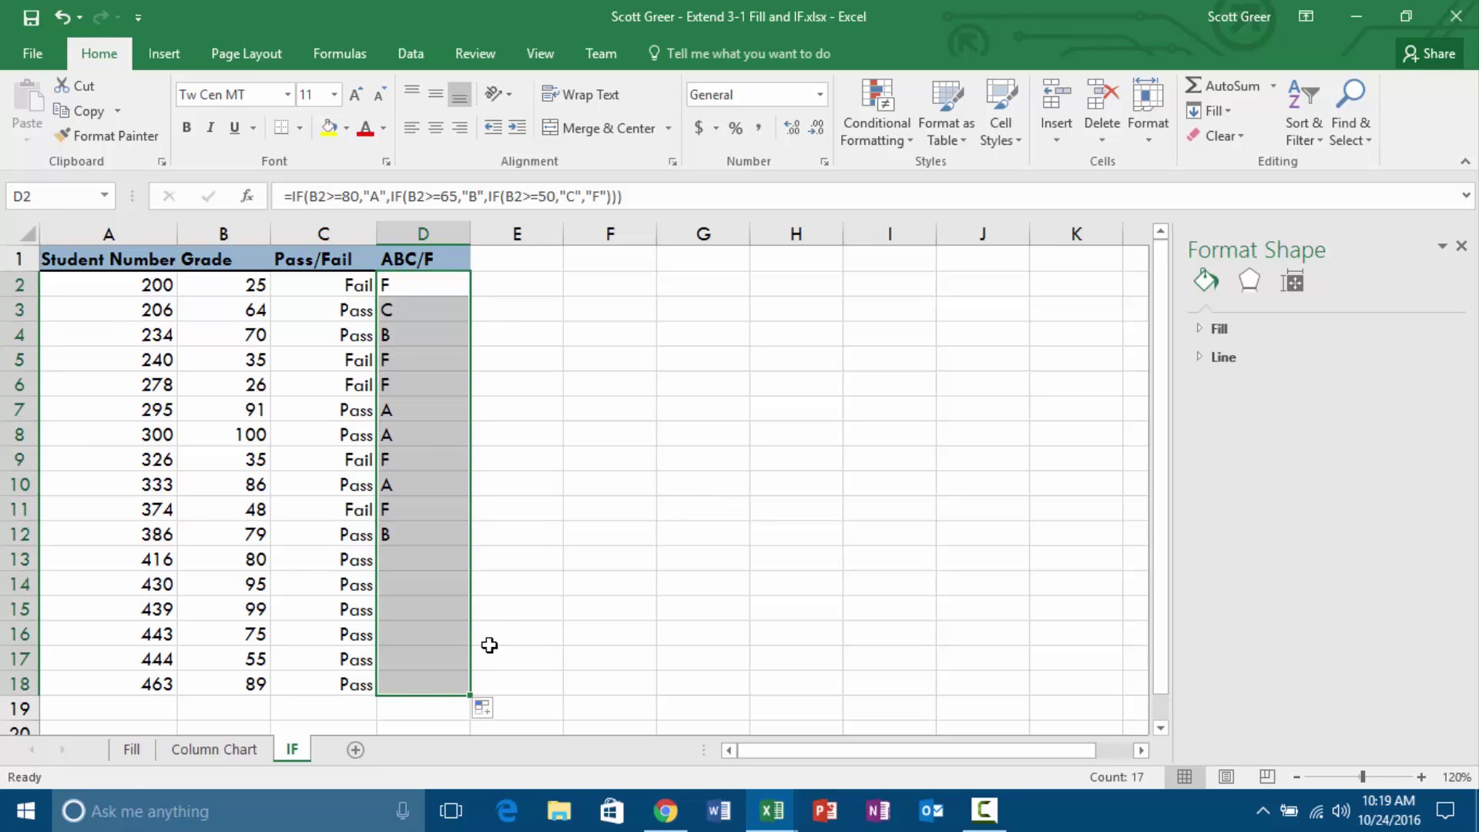
{"action": "left_click", "coordinate": [435, 128]}
Check the letter grades in column D against the numeric grades in rows 3, 8, 7 and 5.
{"action": "left_click", "coordinate": [229, 307]}
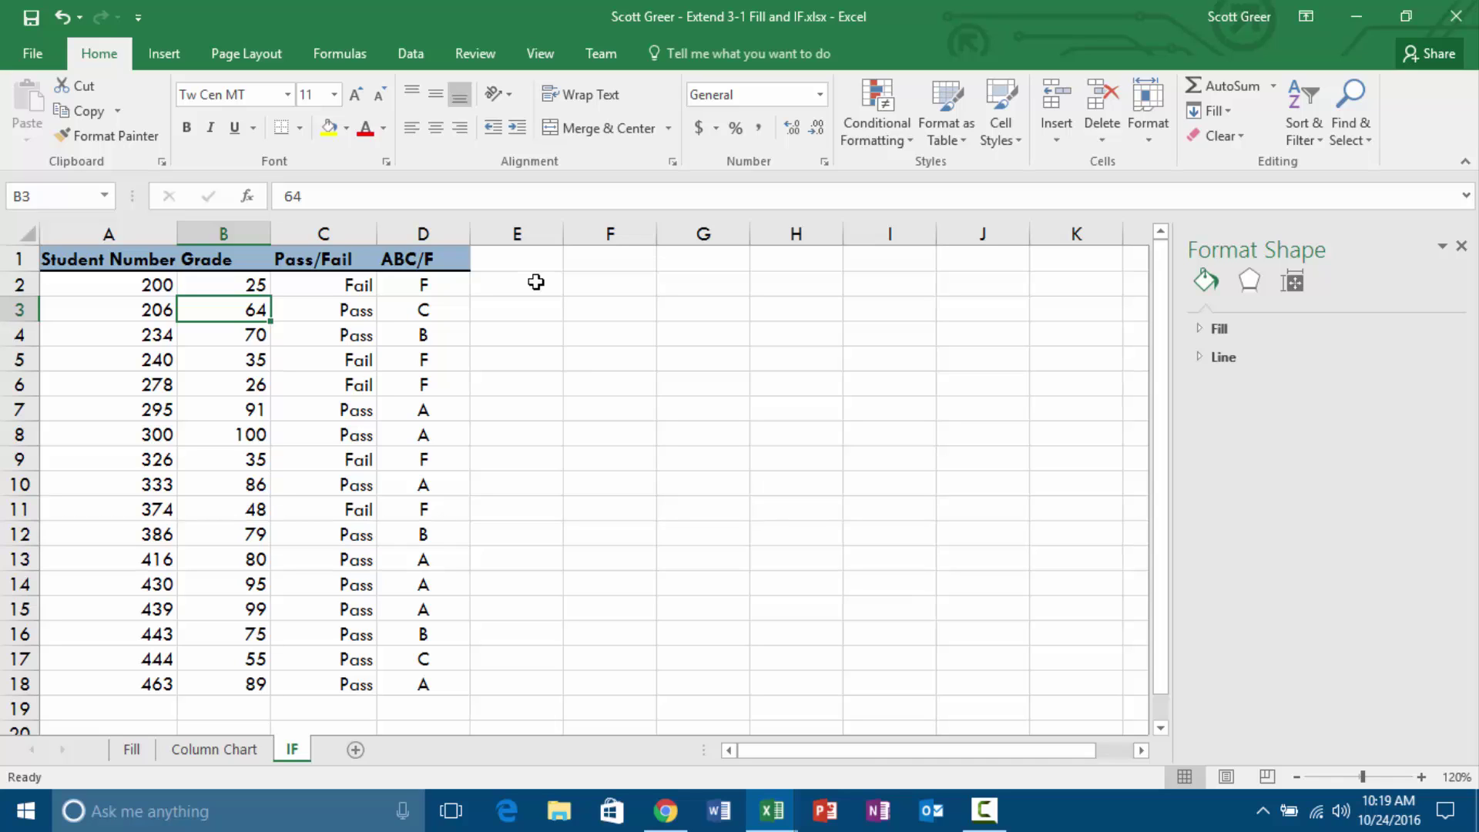
{"action": "left_click", "coordinate": [245, 436]}
{"action": "left_click", "coordinate": [405, 436]}
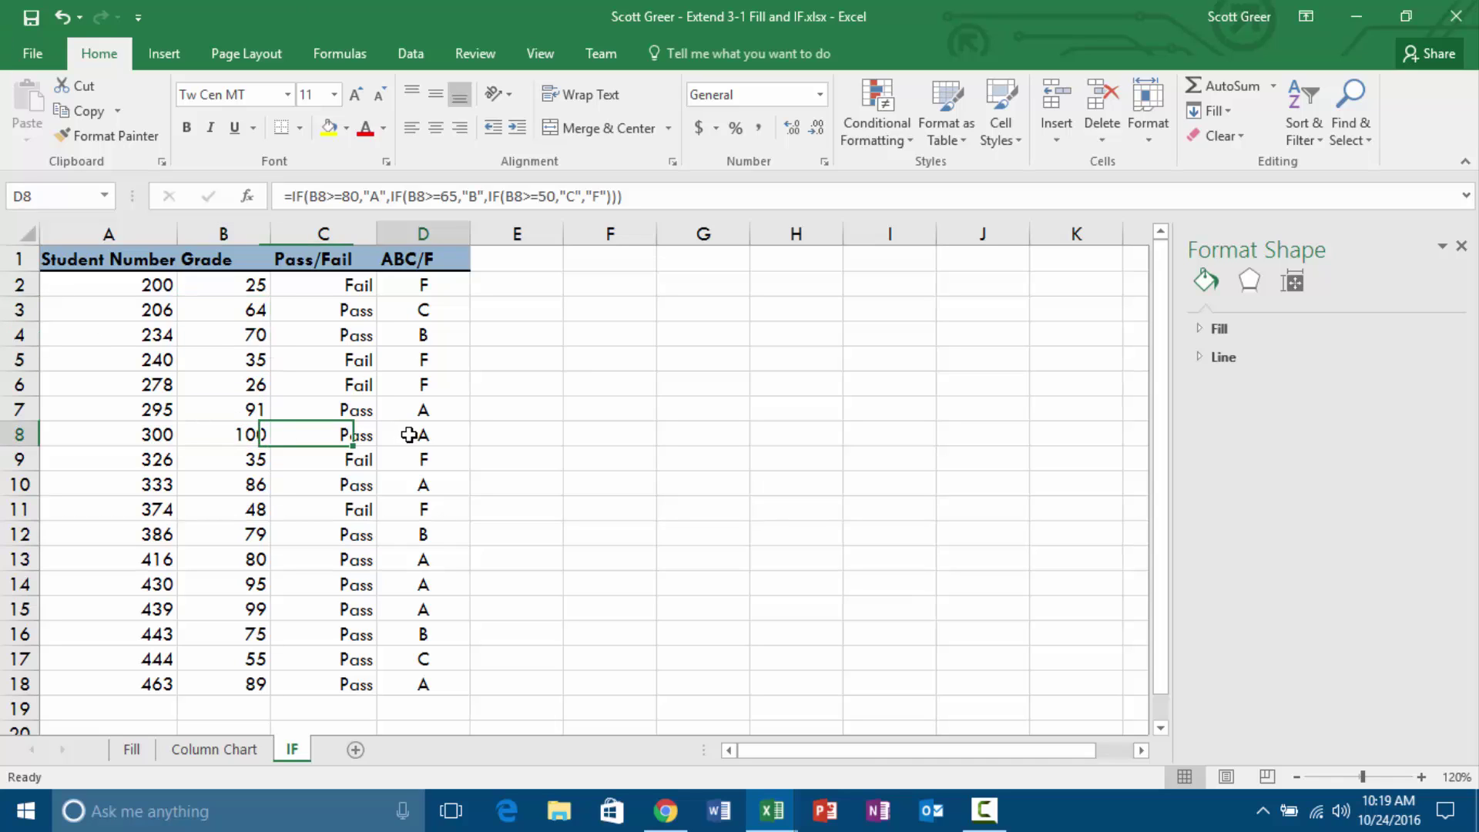
{"action": "left_click", "coordinate": [257, 409]}
{"action": "left_click", "coordinate": [441, 410]}
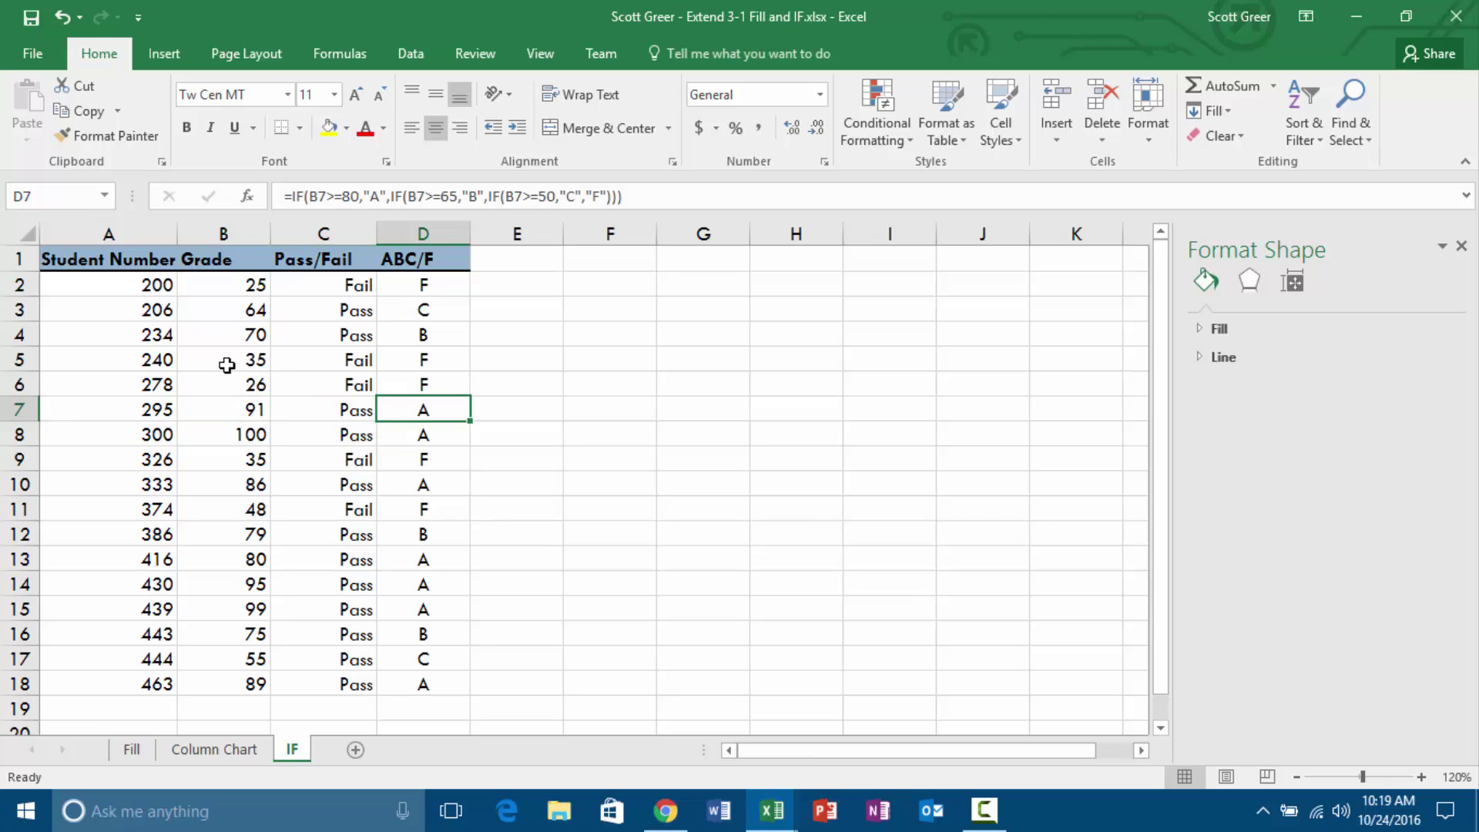
{"action": "left_click", "coordinate": [231, 362]}
{"action": "left_click", "coordinate": [429, 360]}
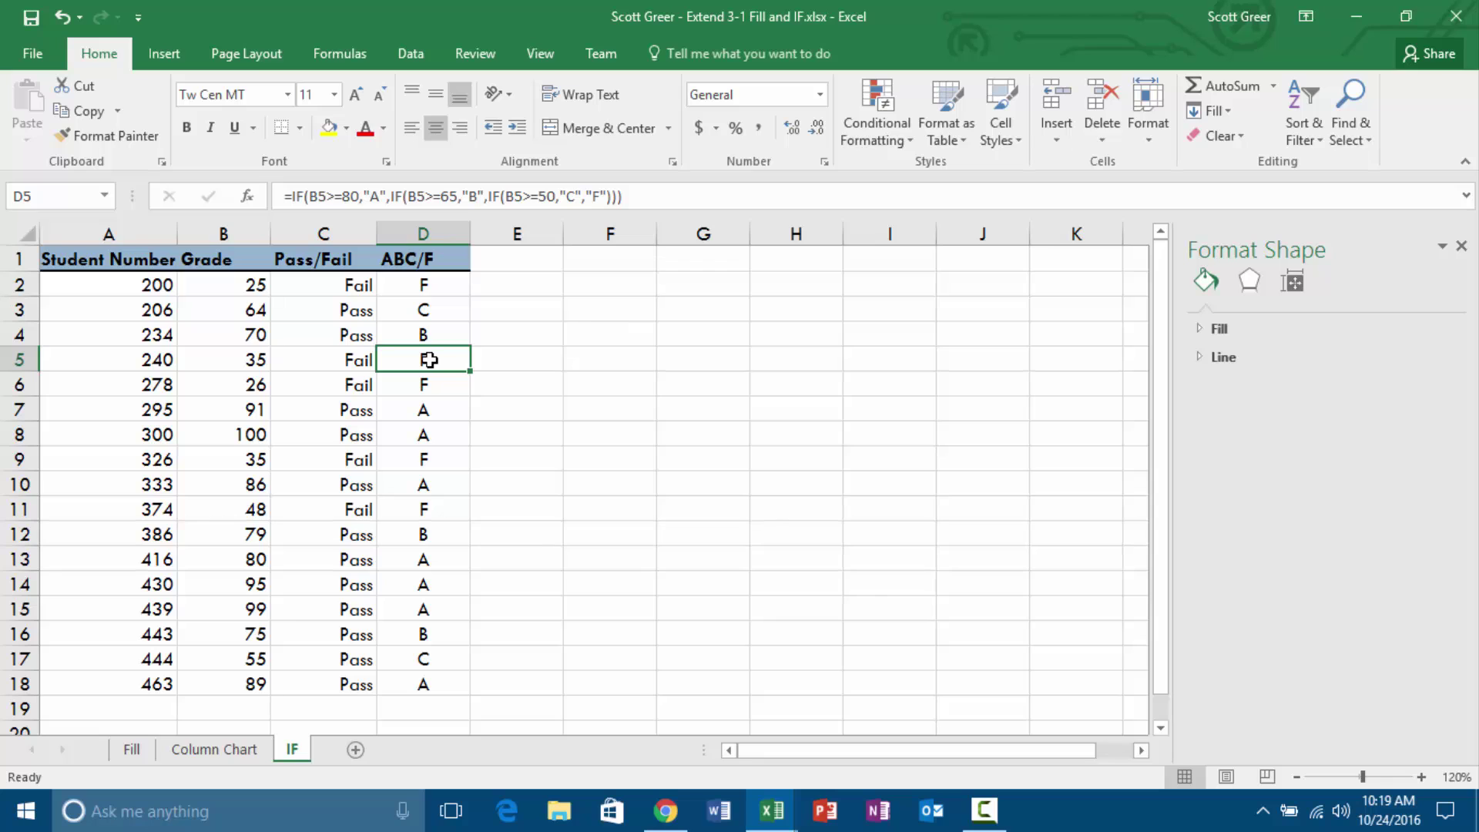
Examine the nested IF conditions of the D2 formula in edit mode and leave it without changes.
{"action": "left_click", "coordinate": [426, 289]}
{"action": "left_click", "coordinate": [439, 196]}
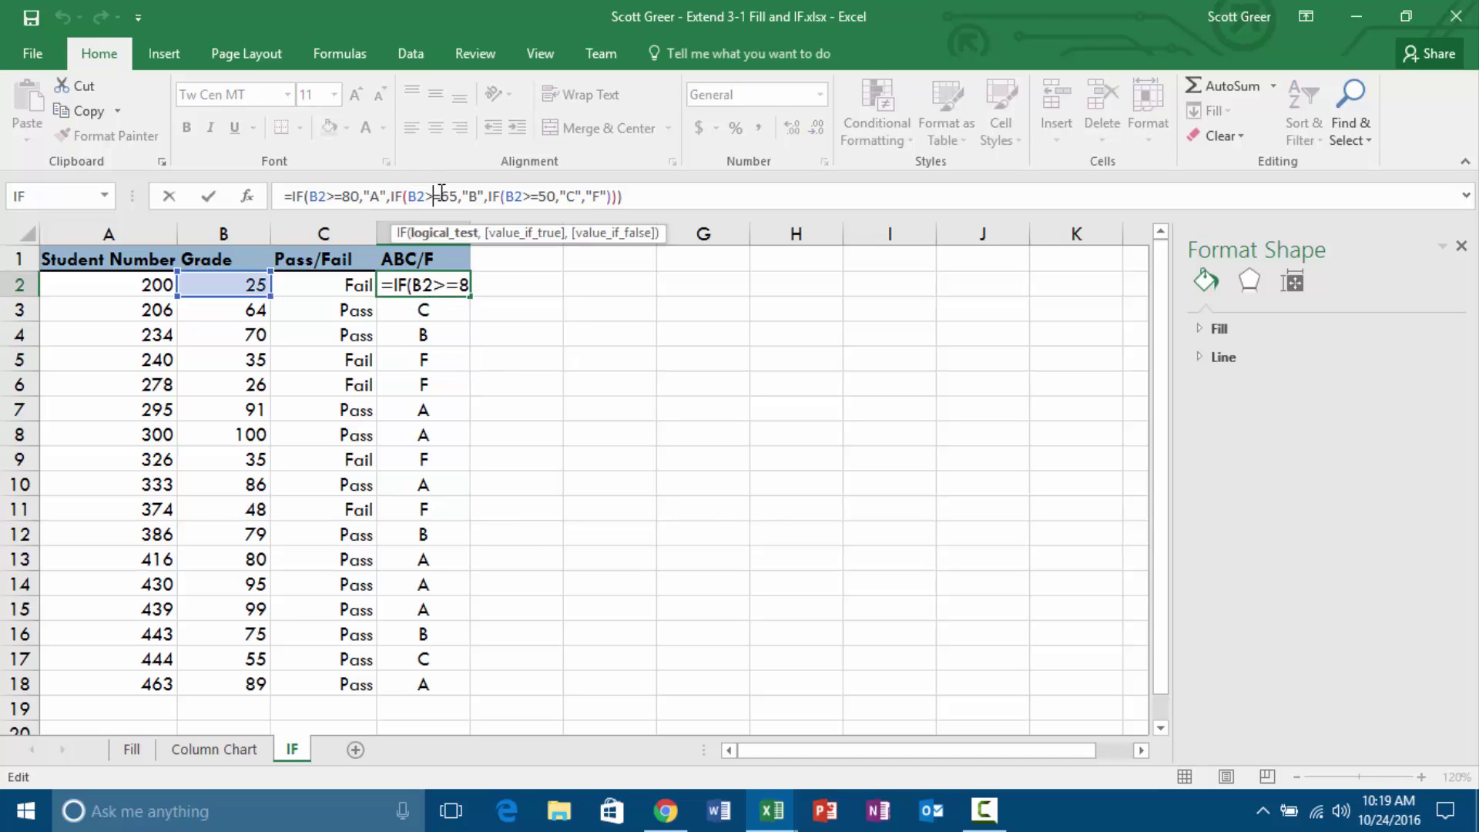
{"action": "left_click", "coordinate": [490, 197]}
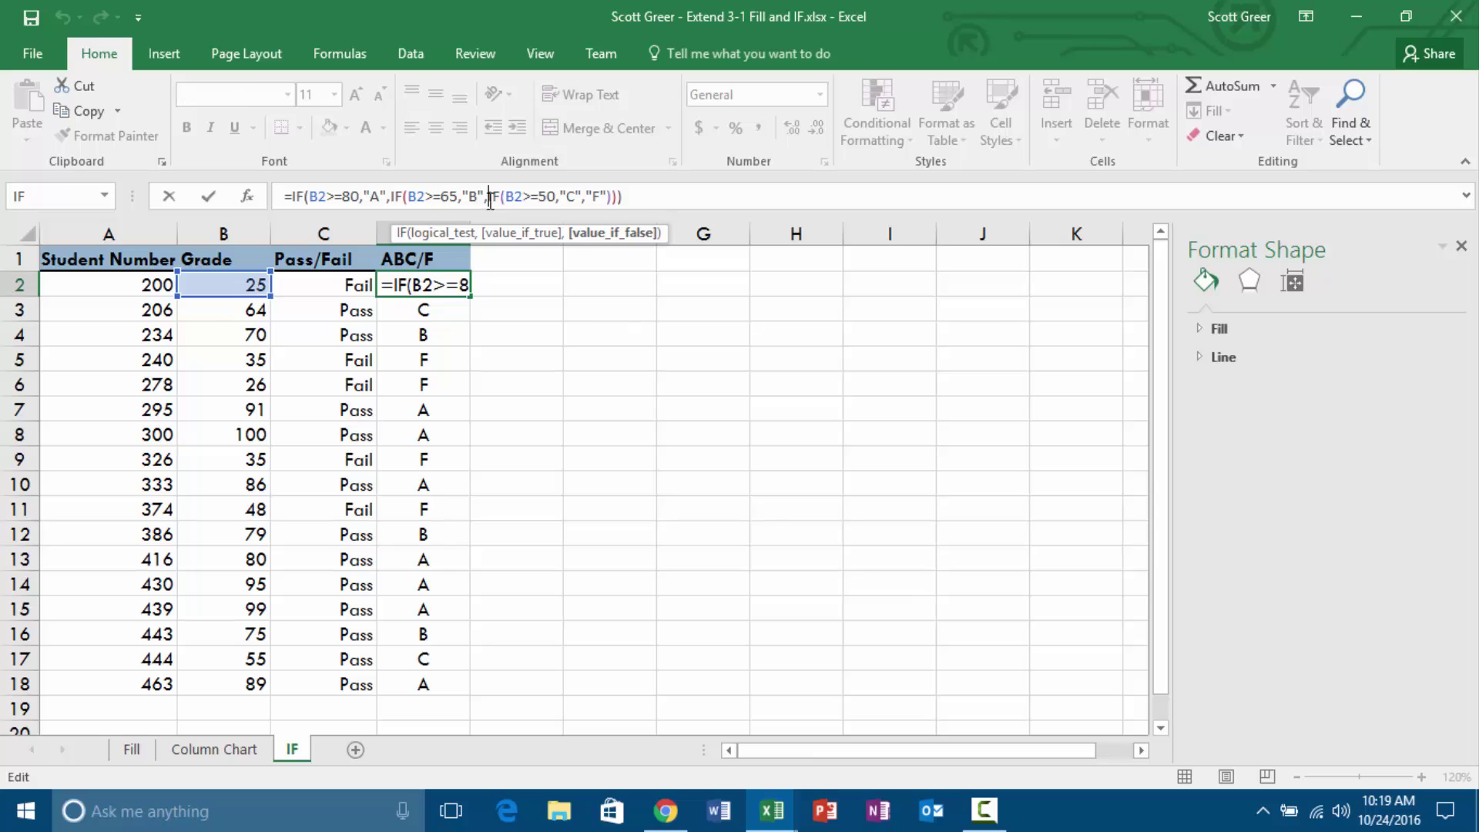
{"action": "left_click", "coordinate": [539, 333]}
{"action": "key", "text": "Escape"}
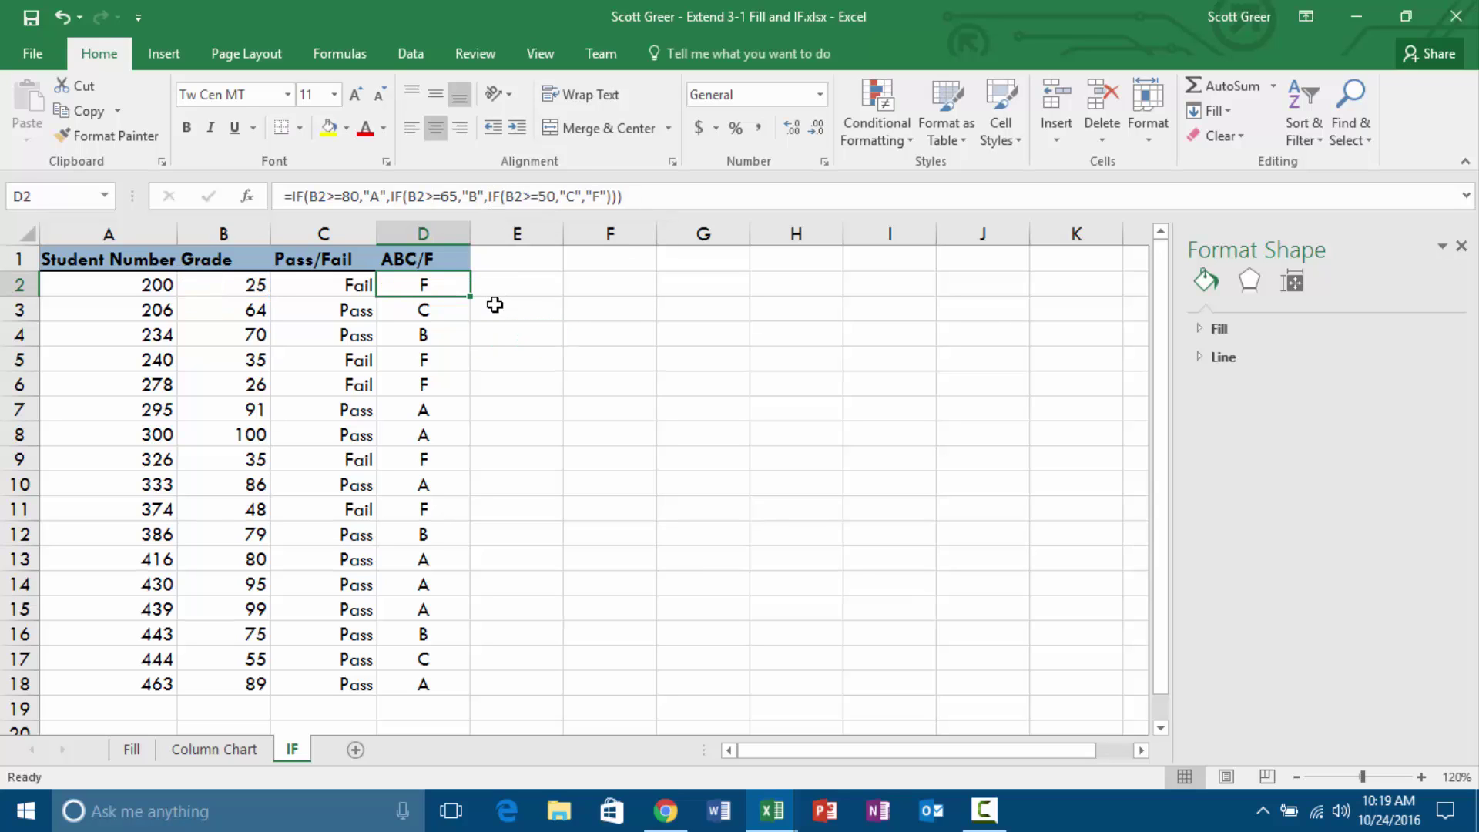
{"action": "key", "text": "F2"}
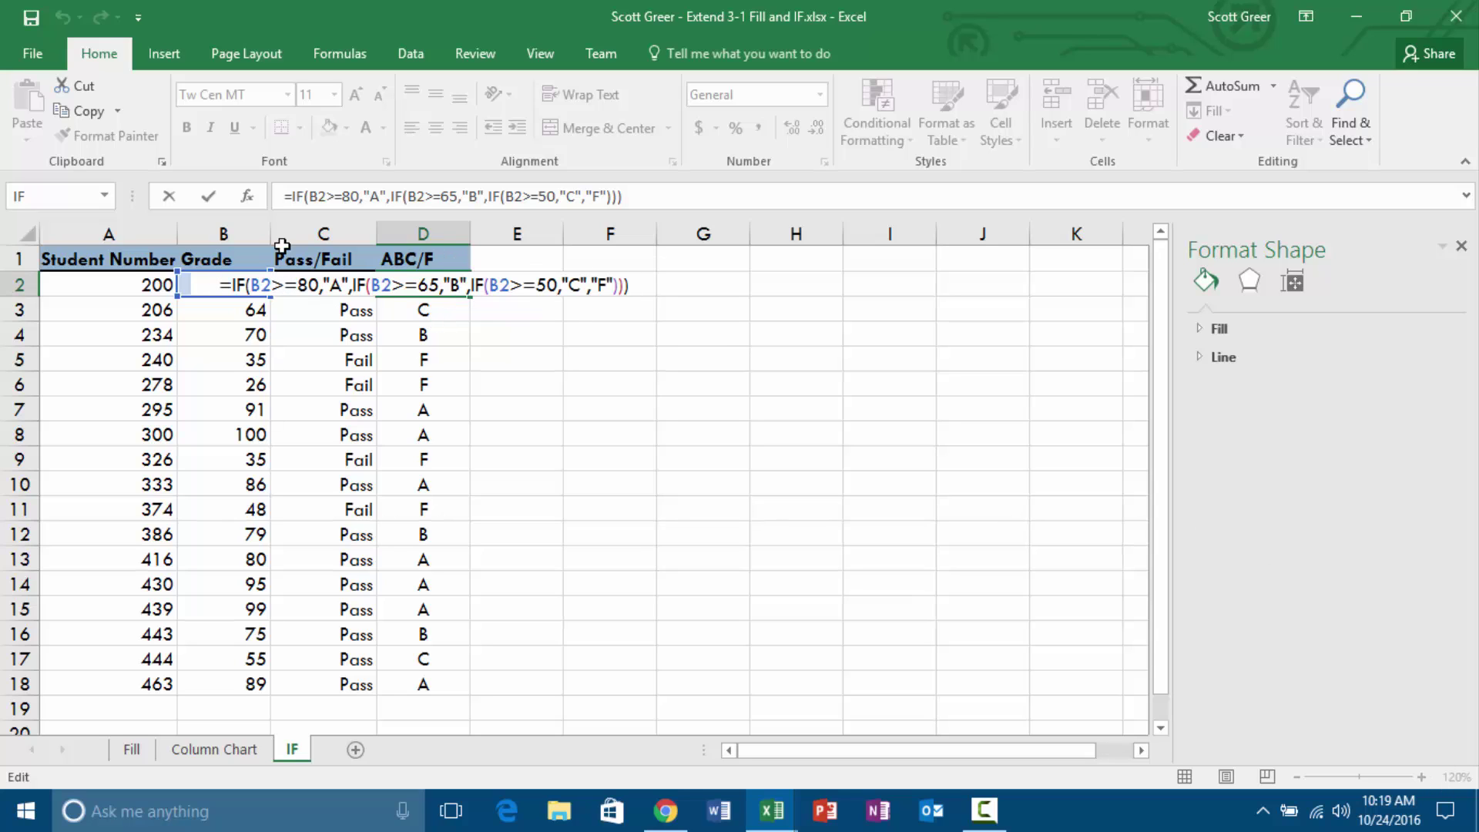
{"action": "key", "text": "Escape"}
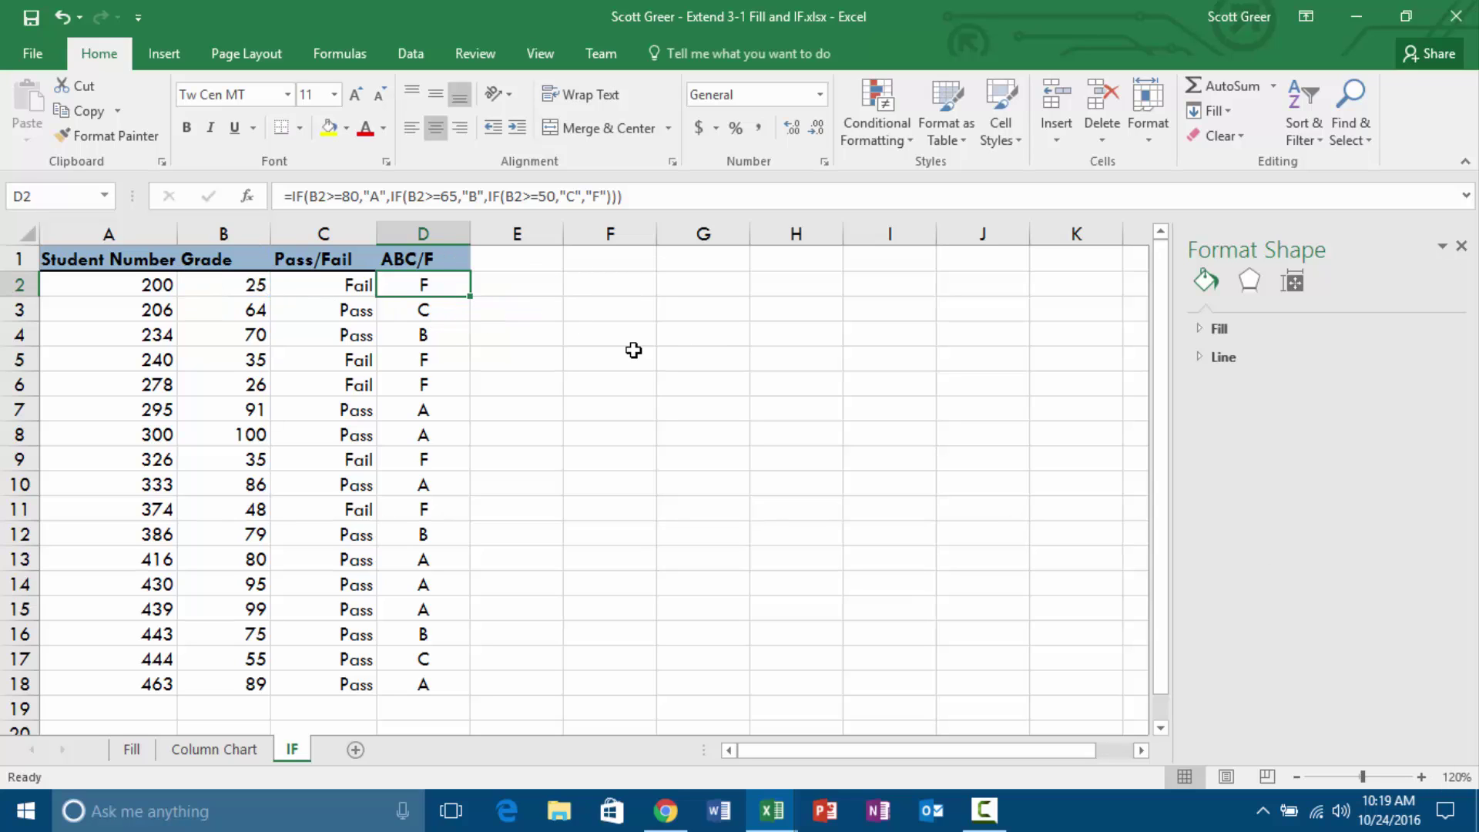
Enlarge the sheet to 210% to review the full nested IF formula in D2, and return it to 120%.
{"action": "left_click", "coordinate": [1421, 777]}
{"action": "left_click", "coordinate": [1421, 777]}
{"action": "left_click", "coordinate": [1421, 776]}
{"action": "left_click", "coordinate": [1421, 777]}
{"action": "left_click", "coordinate": [1421, 777]}
{"action": "left_click", "coordinate": [1421, 776]}
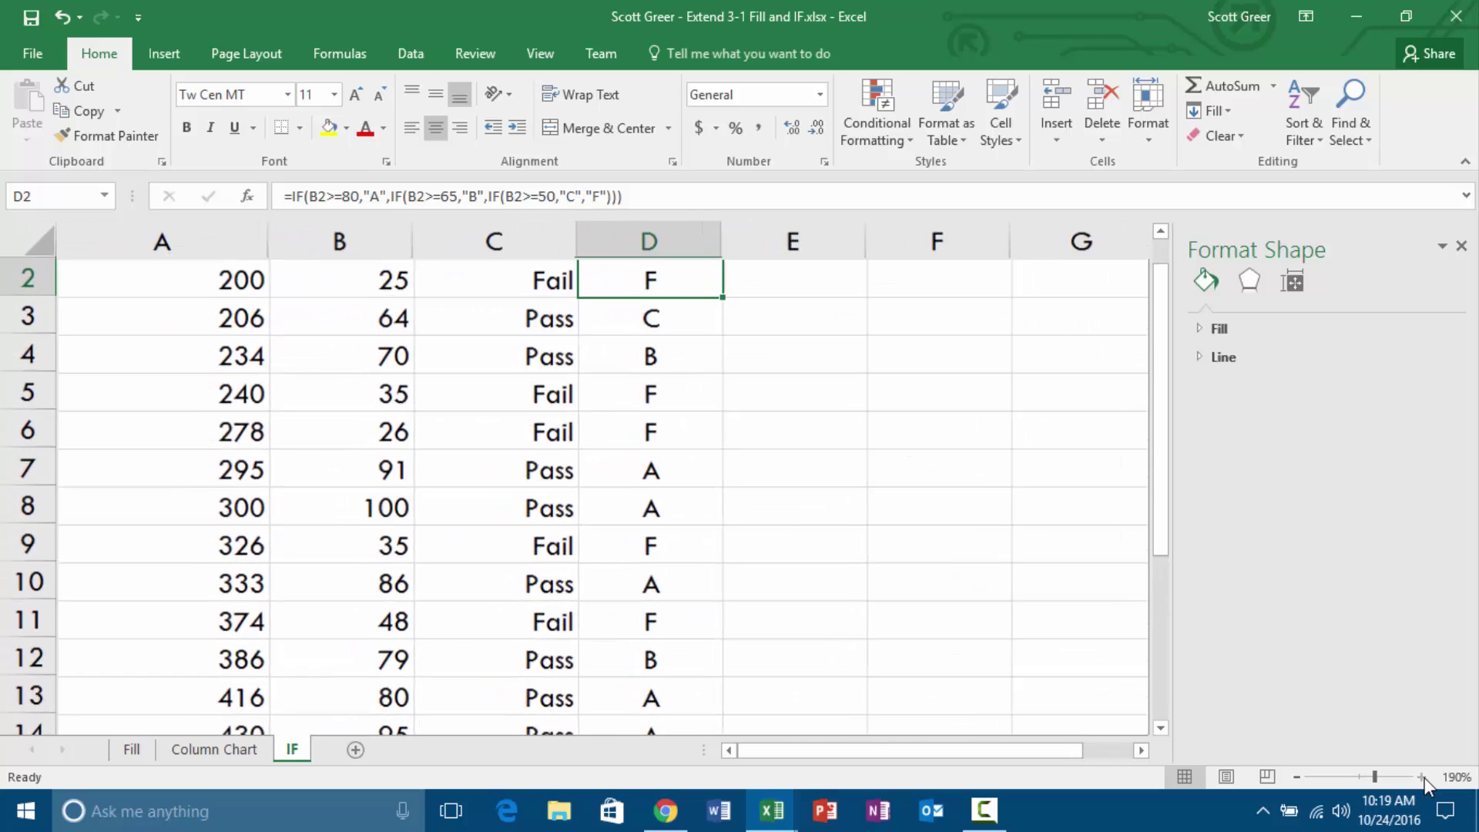
{"action": "left_click", "coordinate": [1421, 776]}
{"action": "left_click", "coordinate": [1421, 777]}
{"action": "scroll", "coordinate": [1053, 626], "scroll_direction": "up", "scroll_amount": 1}
{"action": "key", "text": "F2"}
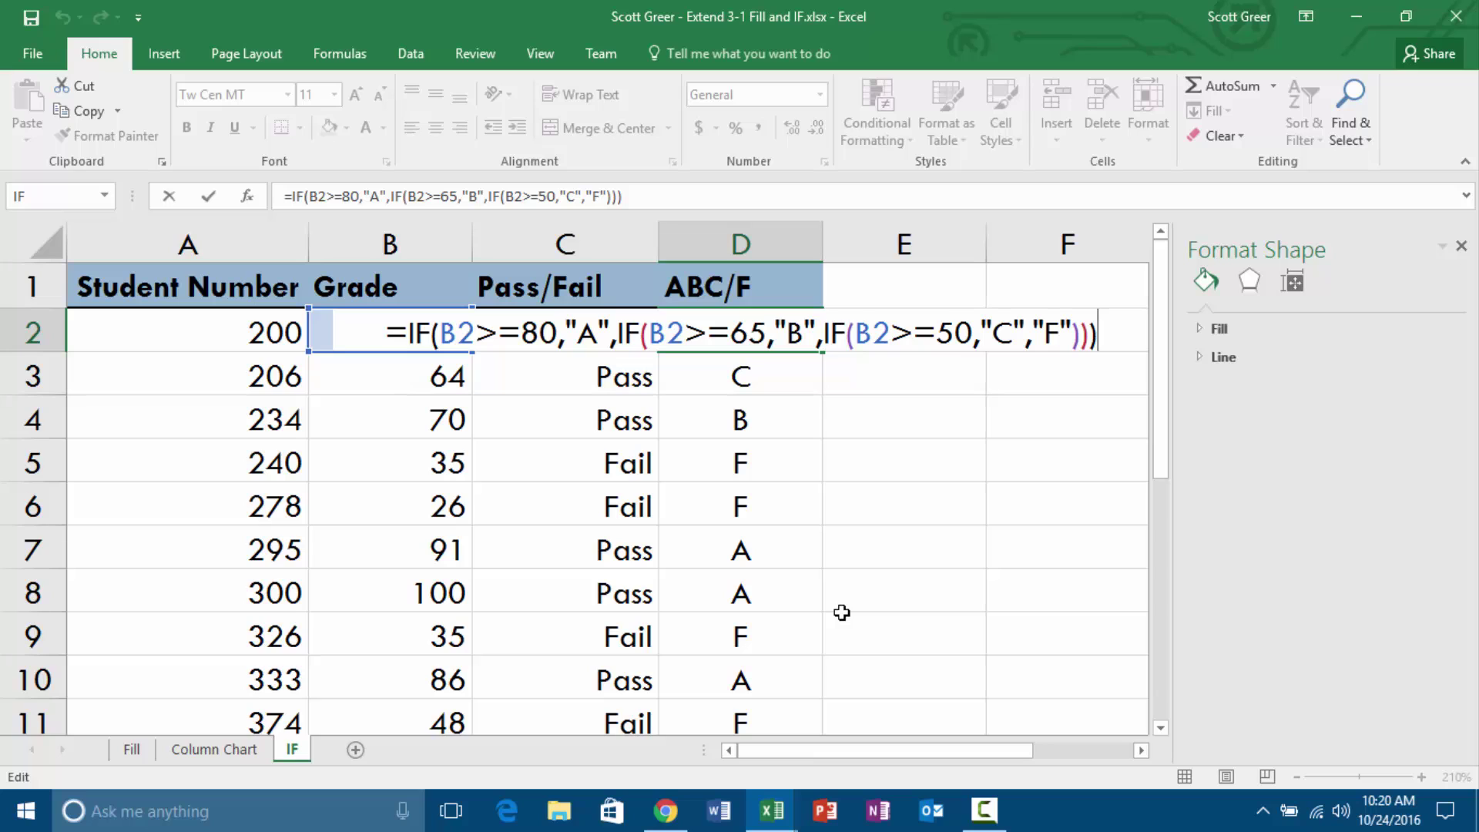
{"action": "key", "text": "Return"}
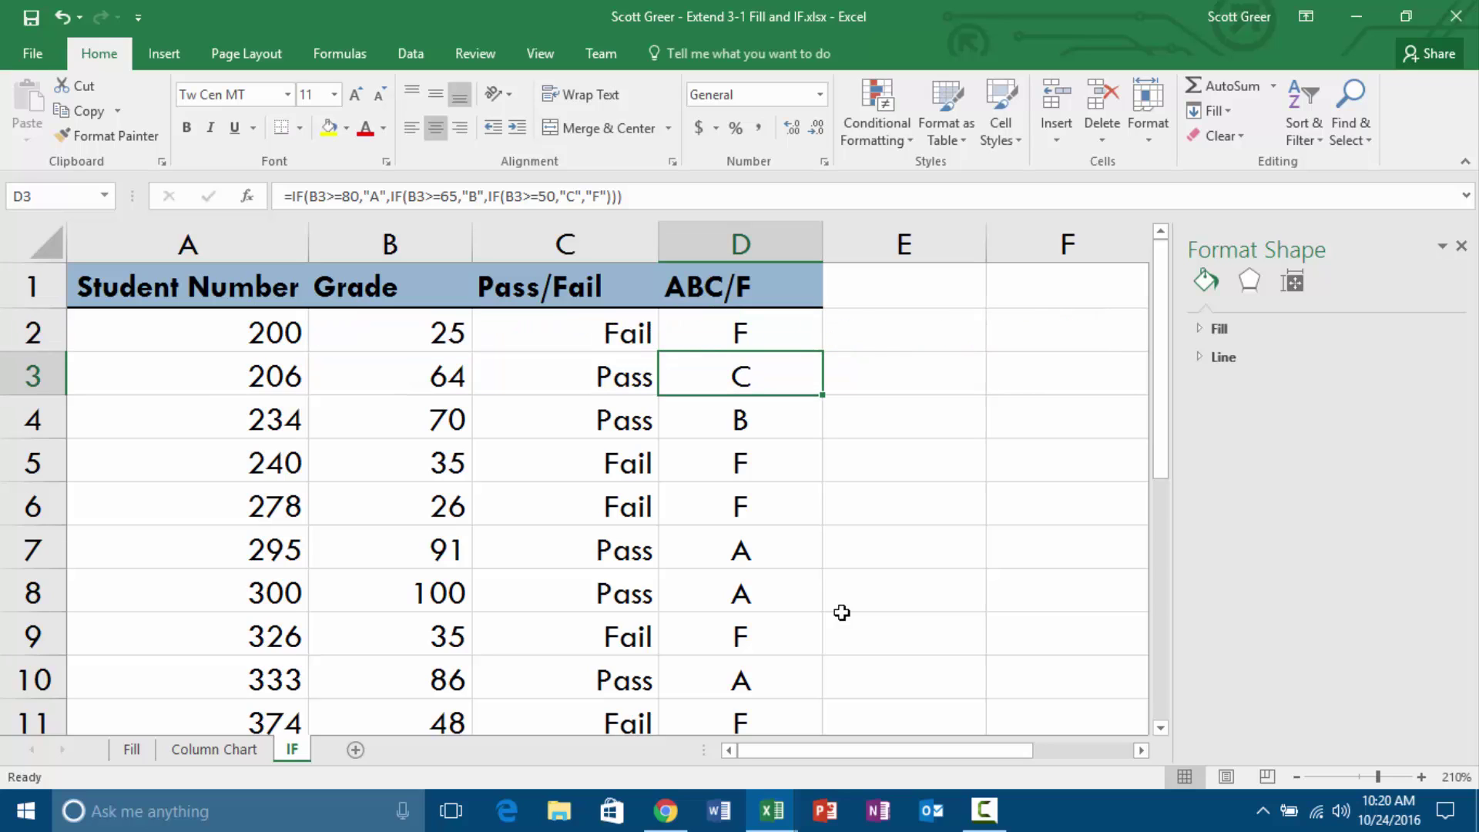
{"action": "key", "text": "Right"}
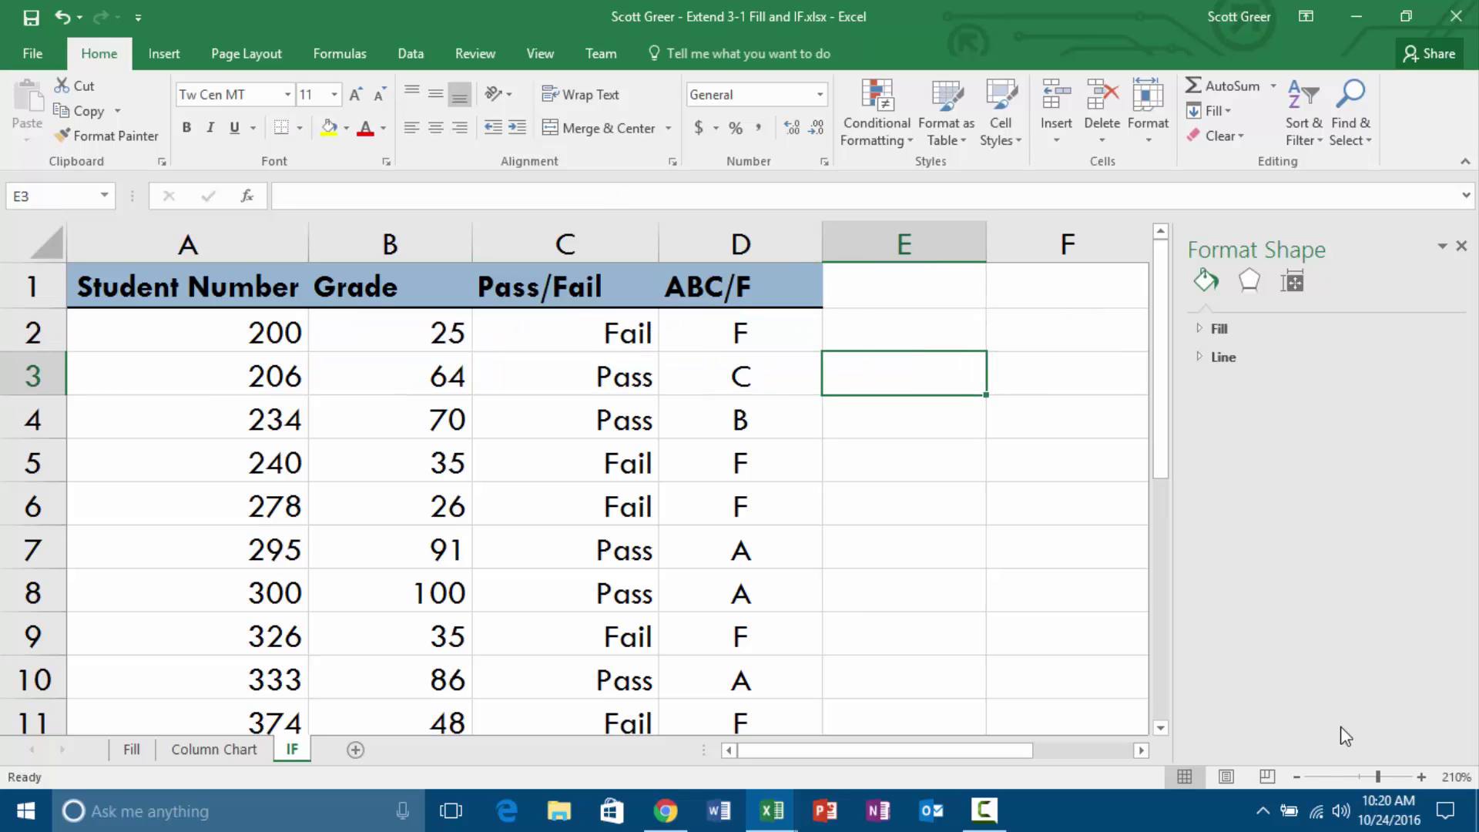
{"action": "left_click", "coordinate": [1296, 777]}
{"action": "left_click", "coordinate": [1296, 777]}
{"action": "left_click", "coordinate": [1296, 778]}
{"action": "left_click", "coordinate": [1296, 777]}
{"action": "left_click", "coordinate": [1296, 777]}
{"action": "left_click", "coordinate": [1296, 777]}
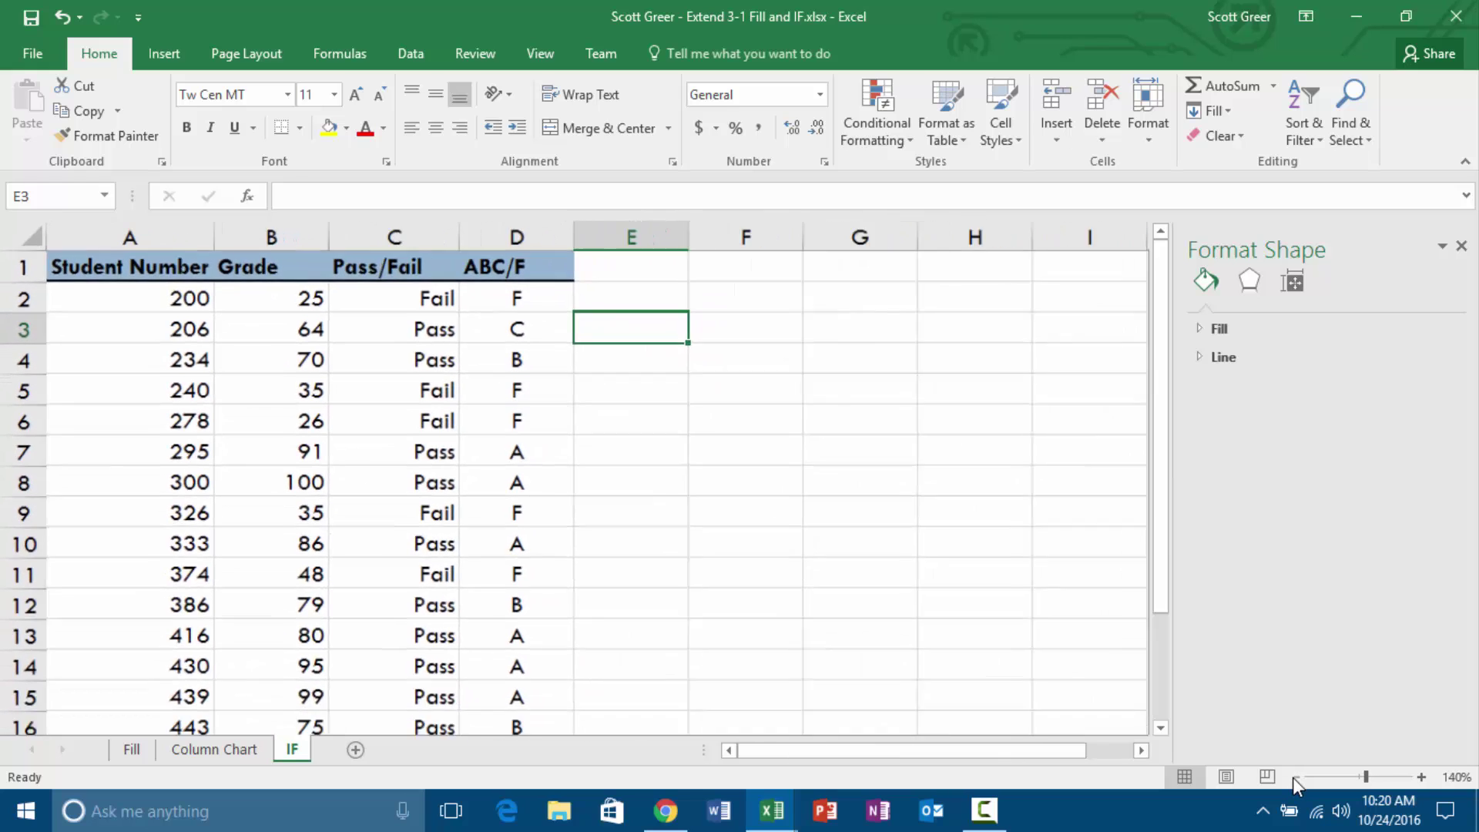
{"action": "left_click", "coordinate": [1296, 777]}
{"action": "left_click", "coordinate": [1296, 777]}
{"action": "left_click", "coordinate": [1294, 777]}
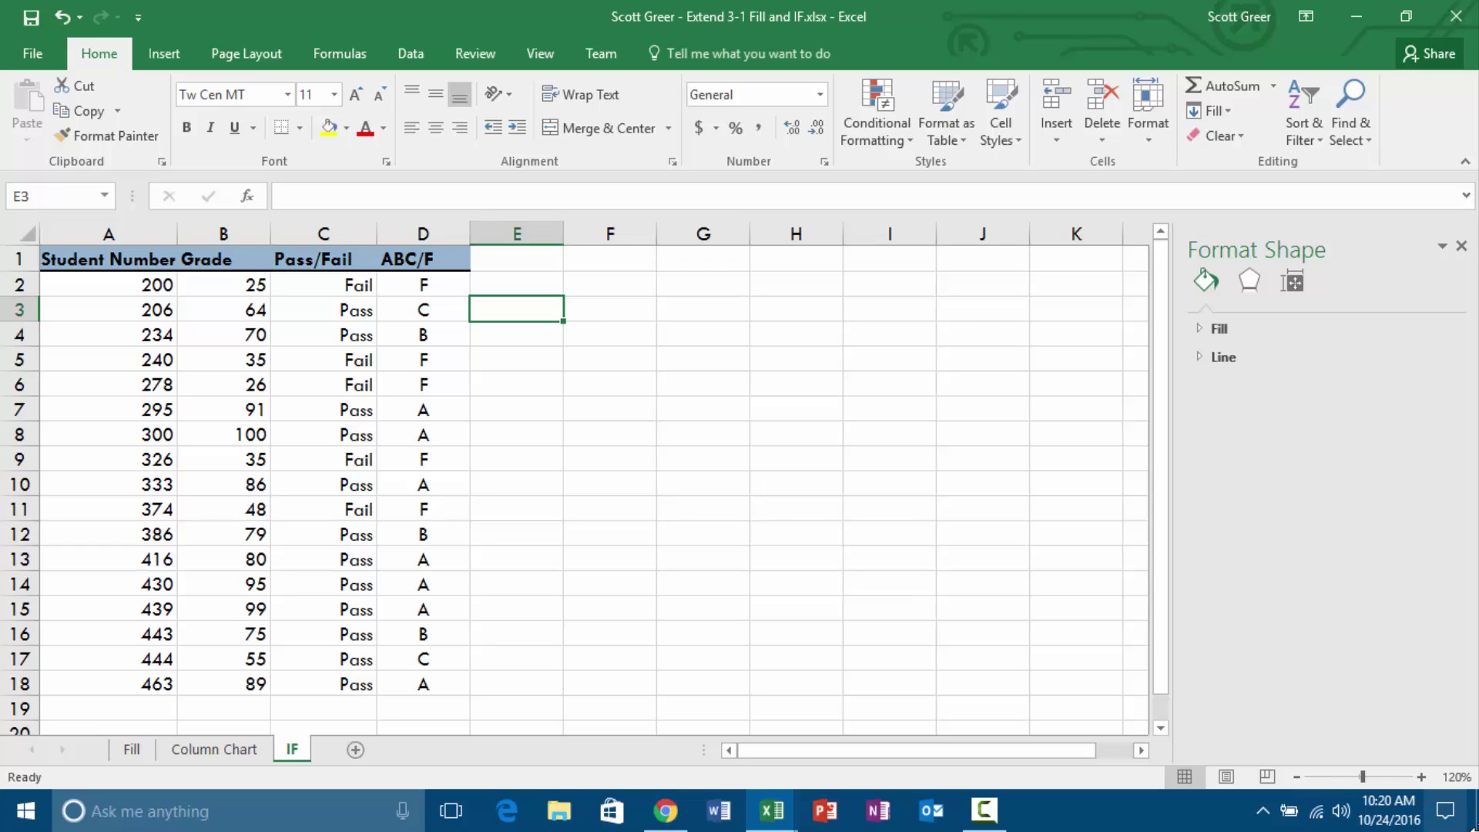
Enter a new student number in A19 below the last record, leaving the grade in B19 blank.
{"action": "left_click", "coordinate": [124, 260]}
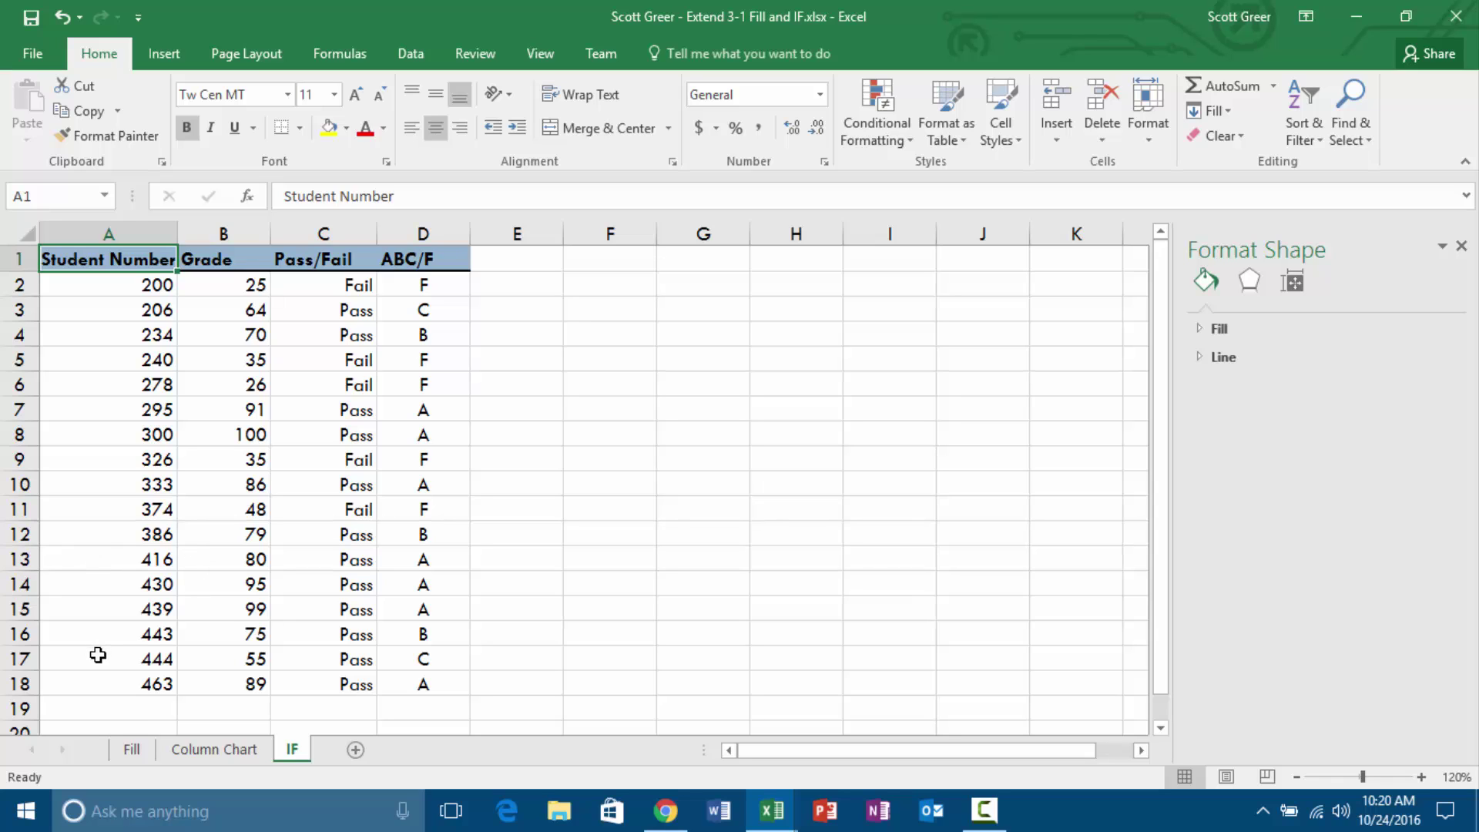
{"action": "left_click", "coordinate": [146, 704]}
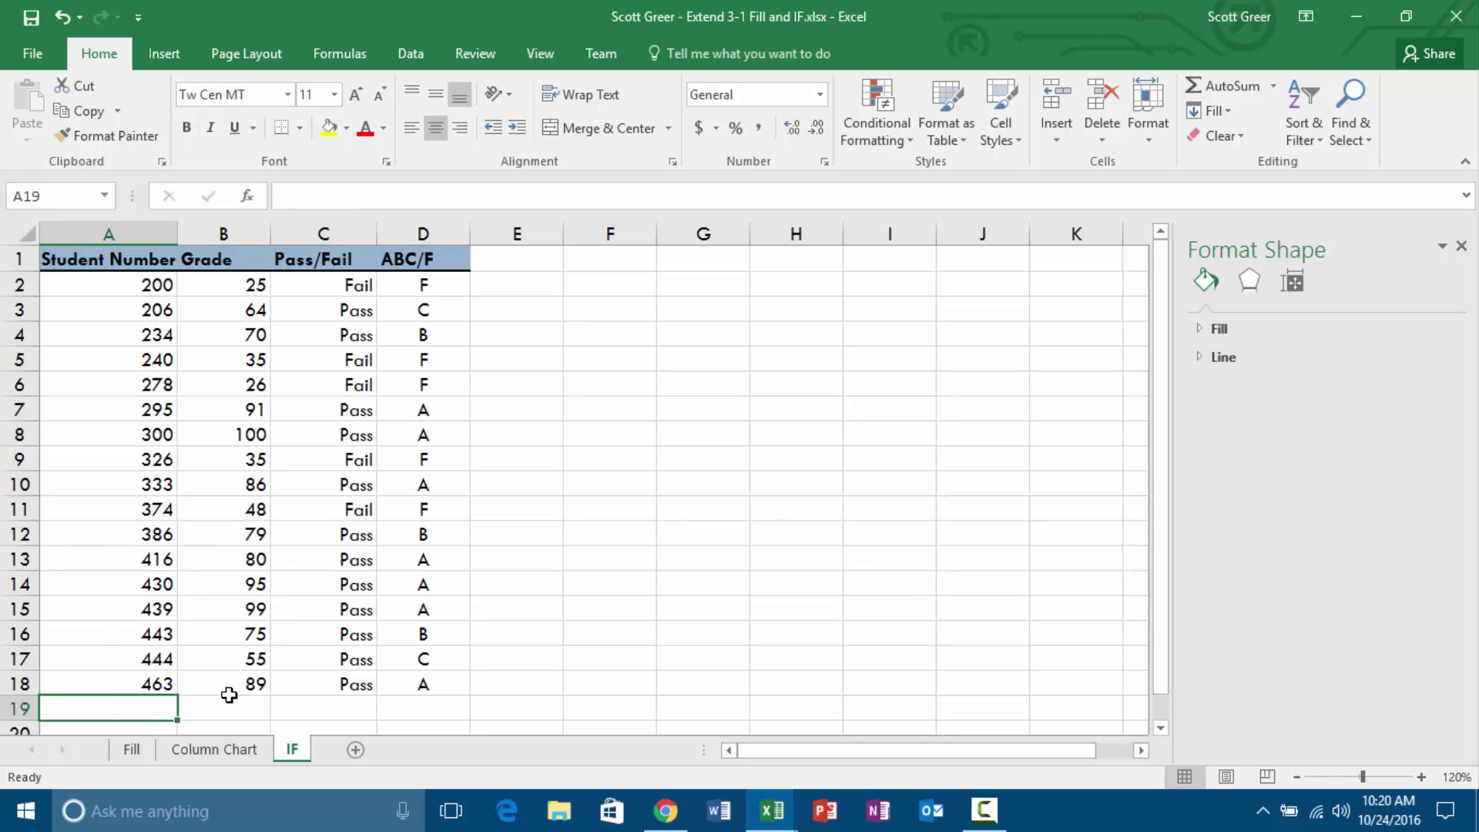
{"action": "type", "text": "479"}
{"action": "key", "text": "Tab"}
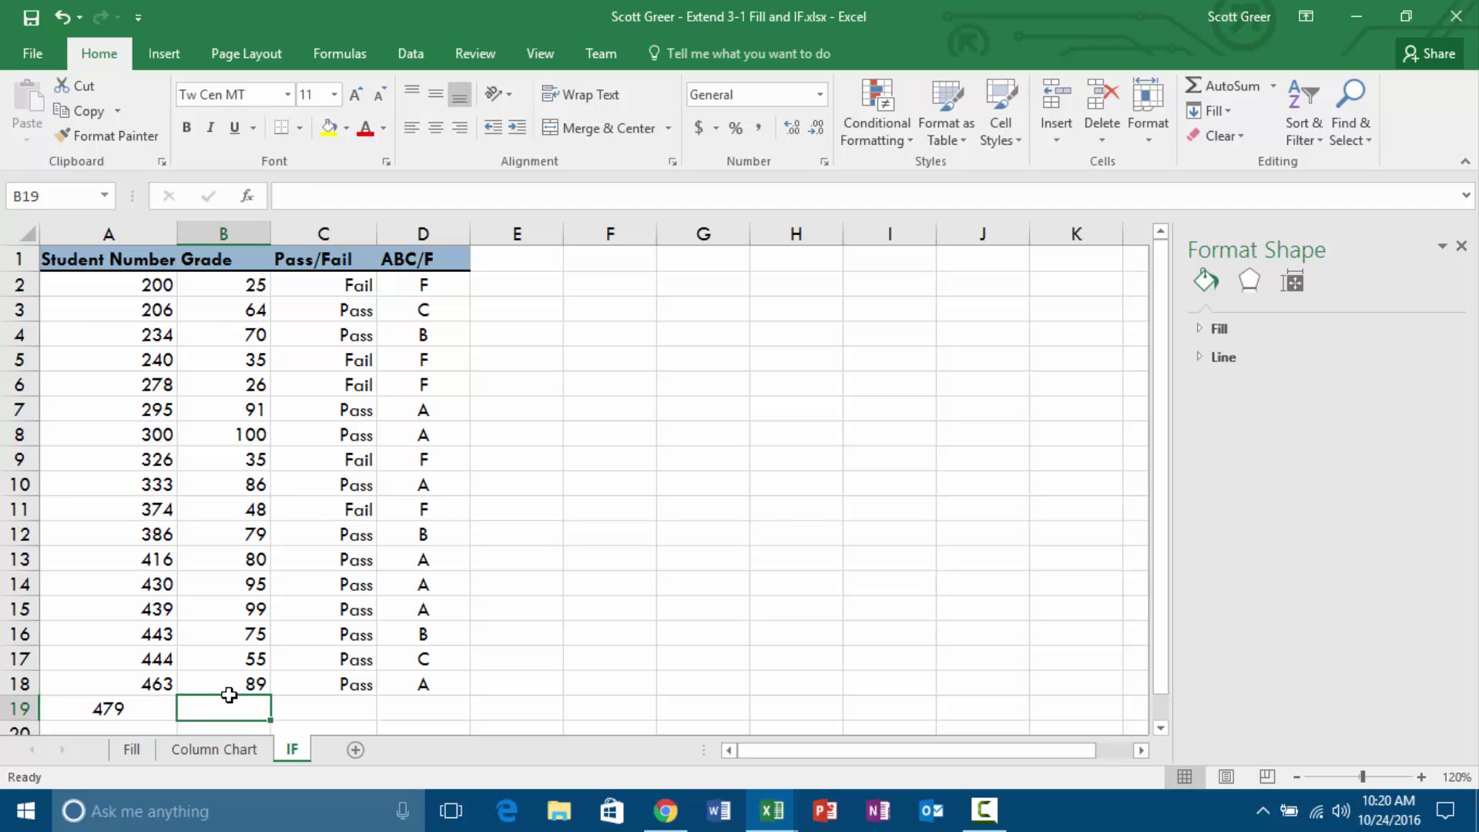
{"action": "key", "text": "Tab"}
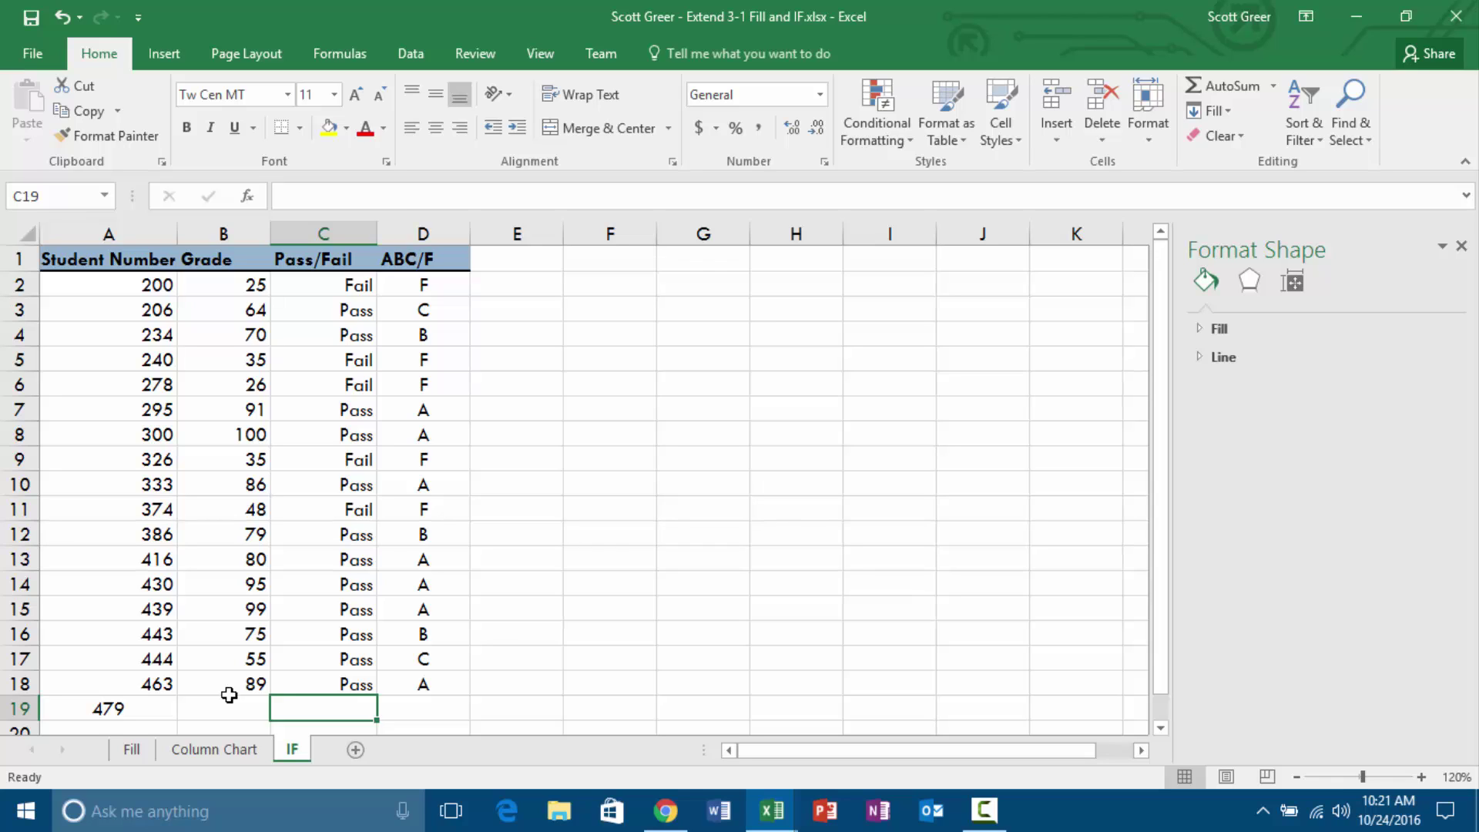
{"action": "left_click", "coordinate": [984, 810]}
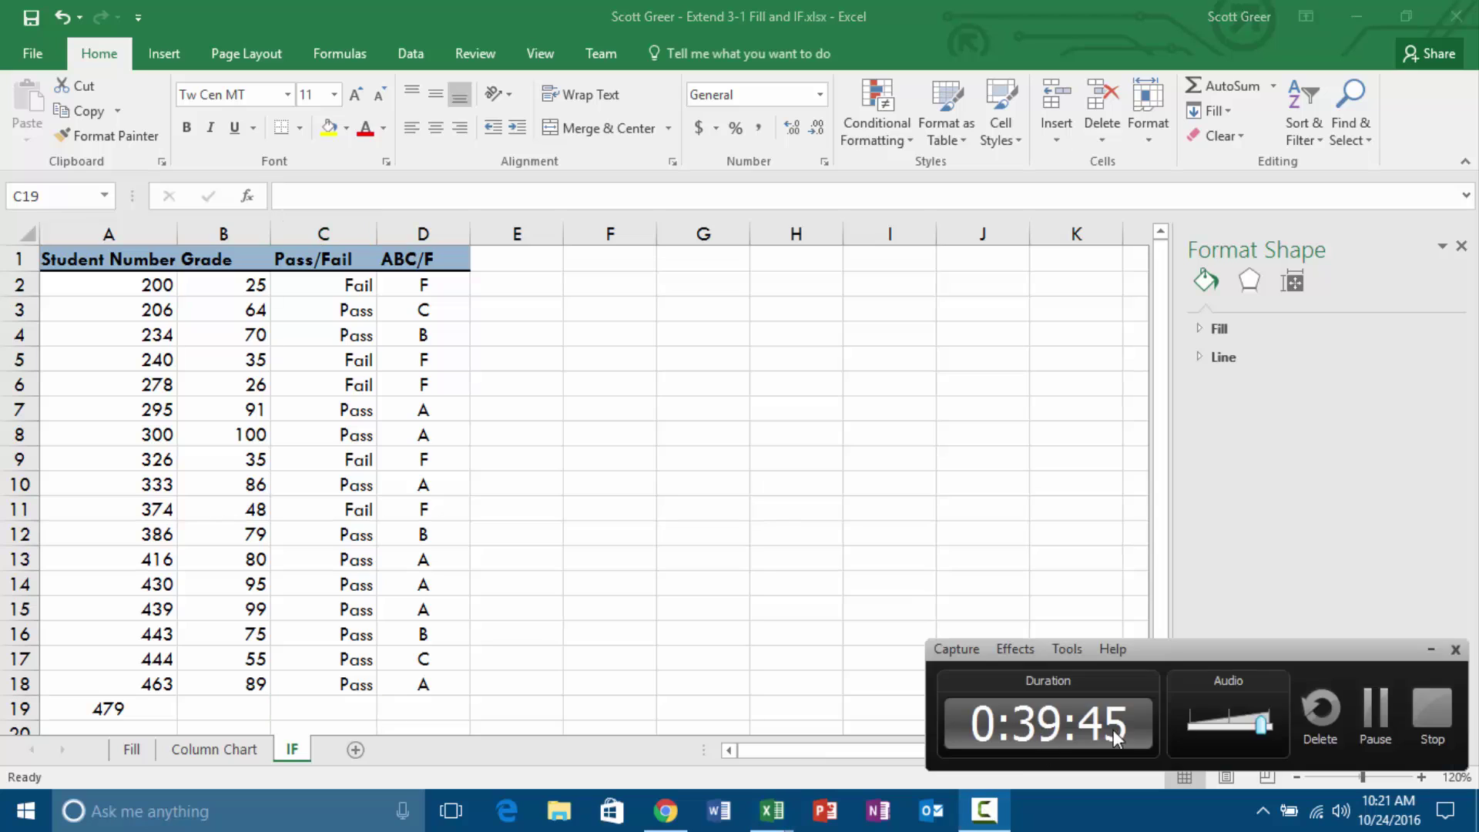
{"action": "left_click", "coordinate": [1367, 708]}
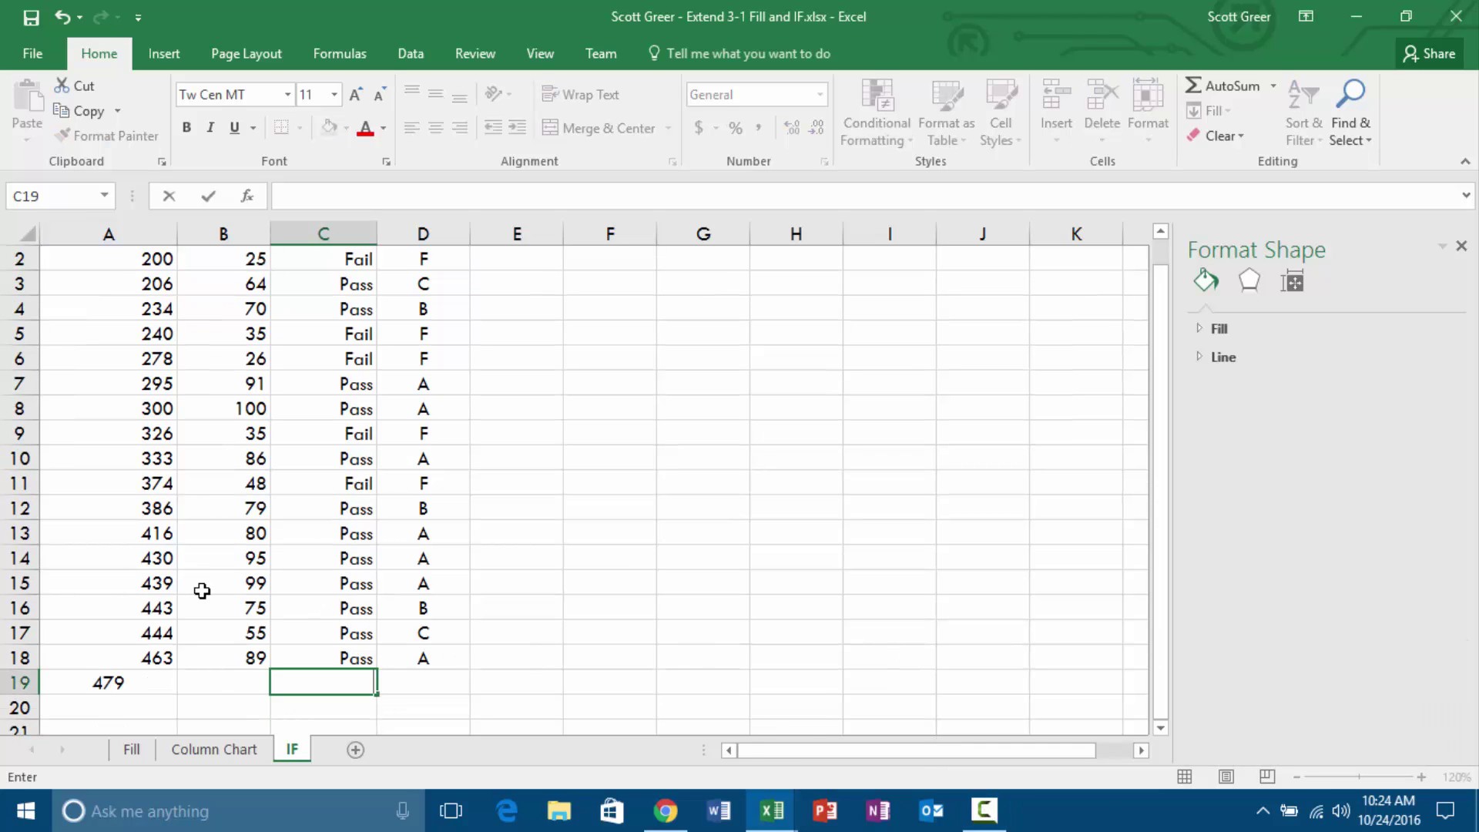
Enter the formula =IF(B19>0,0,"NS") in C19 for the new student's blank grade.
{"action": "scroll", "coordinate": [293, 589], "scroll_direction": "up", "scroll_amount": 1}
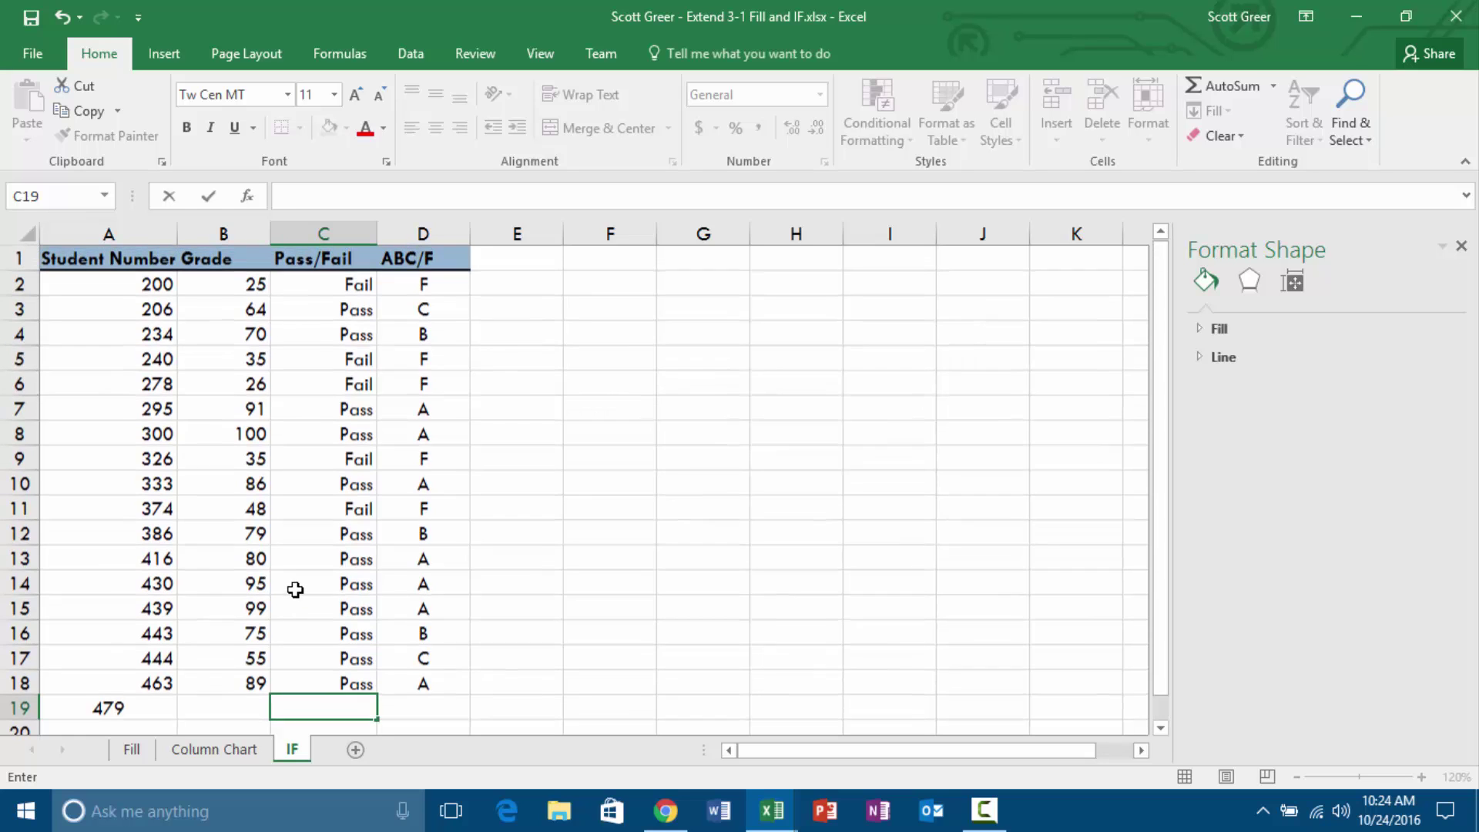
{"action": "scroll", "coordinate": [385, 590], "scroll_direction": "down", "scroll_amount": 1}
{"action": "scroll", "coordinate": [380, 587], "scroll_direction": "up", "scroll_amount": 1}
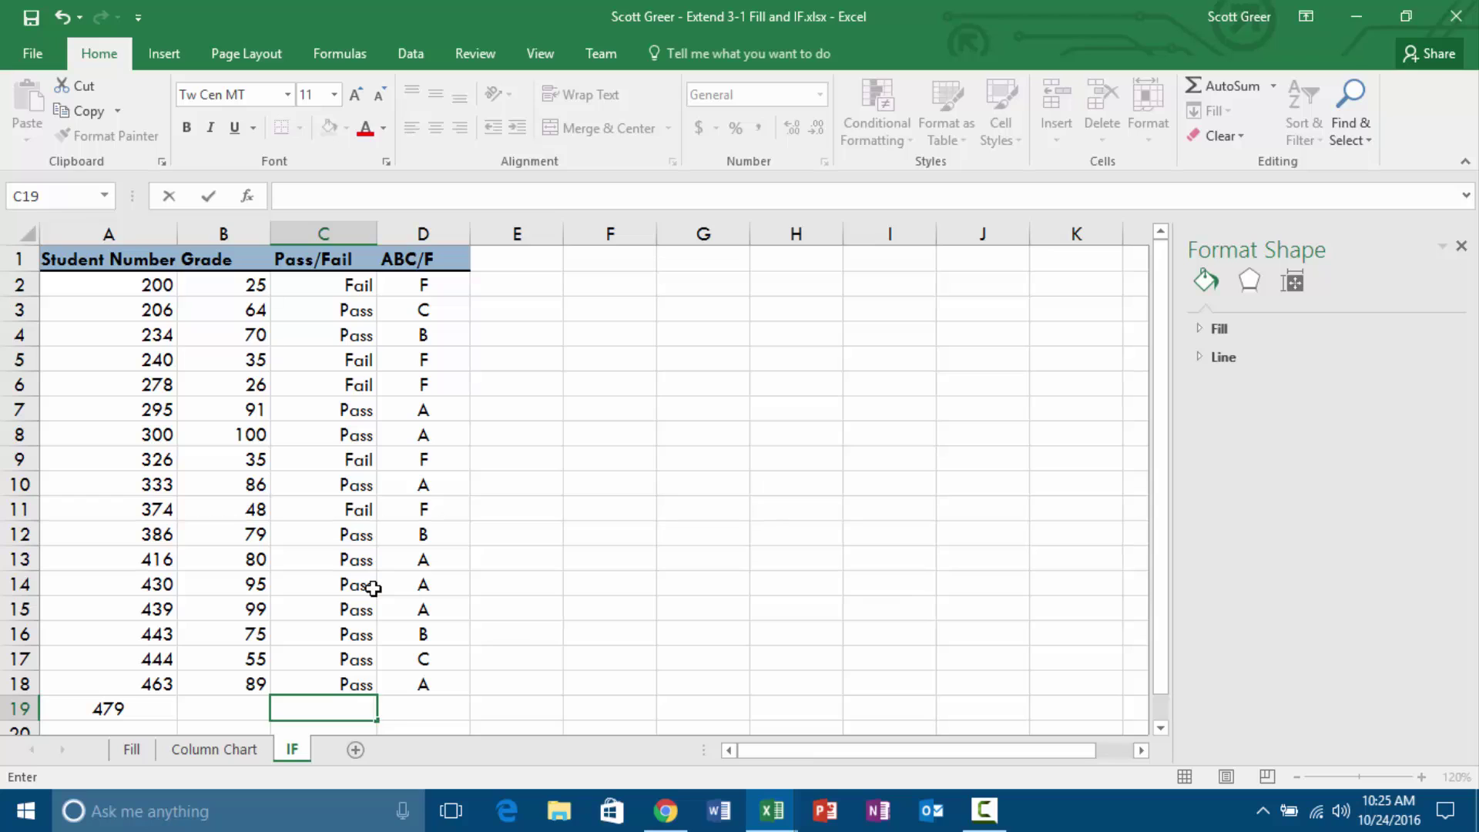
{"action": "type", "text": "="}
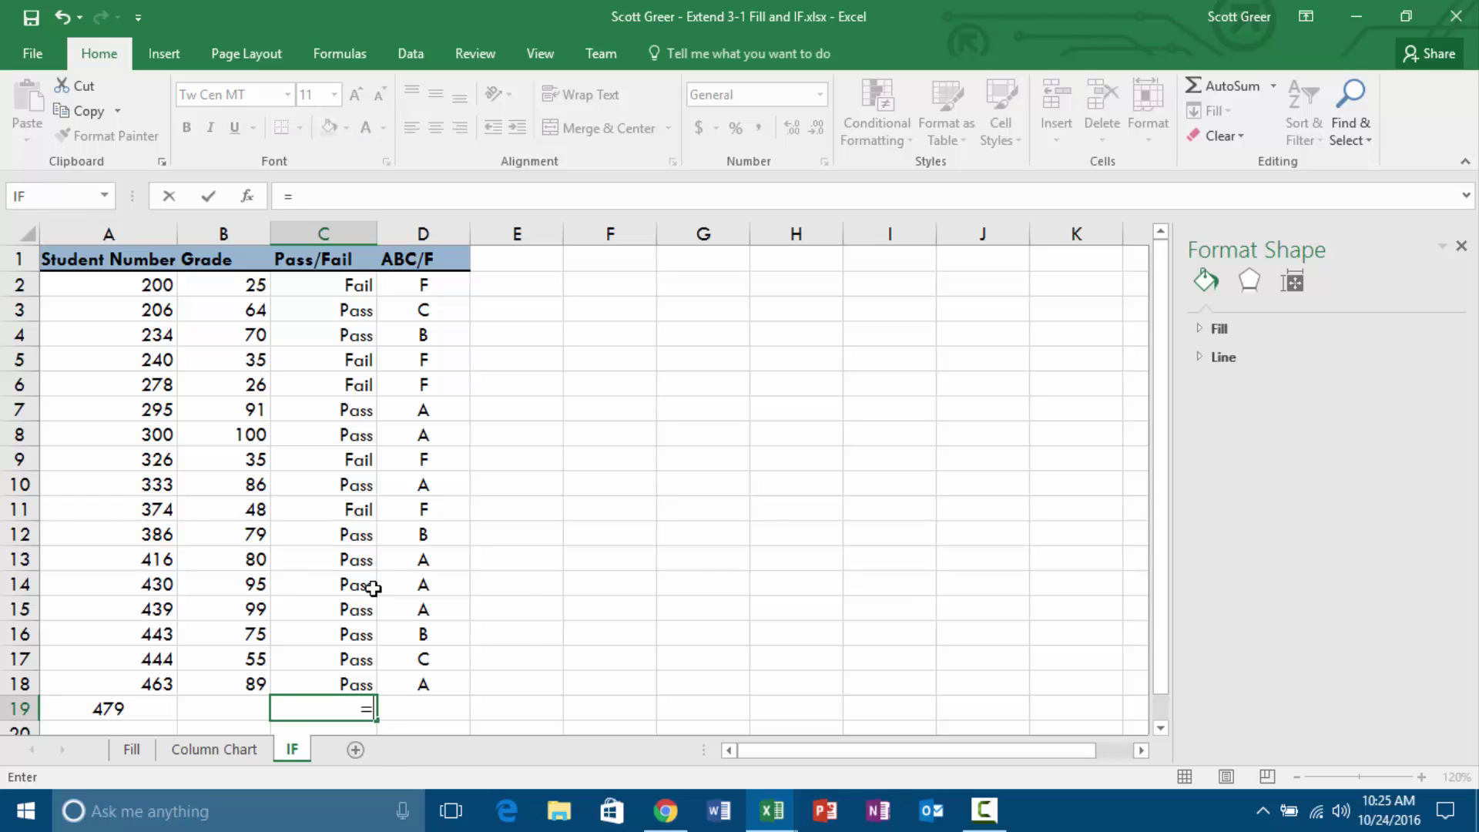
{"action": "type", "text": "IF("}
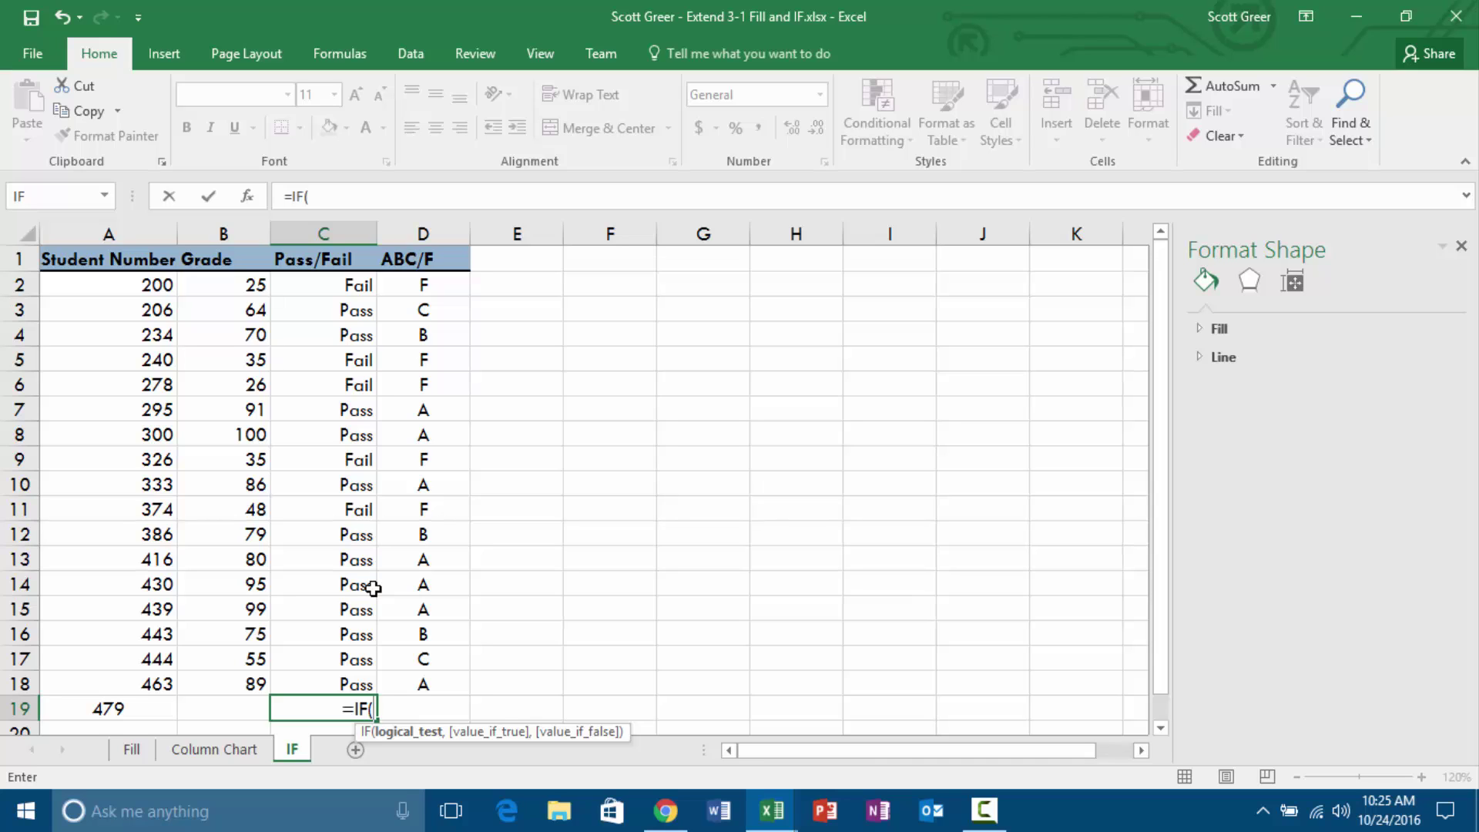
{"action": "left_click", "coordinate": [228, 708]}
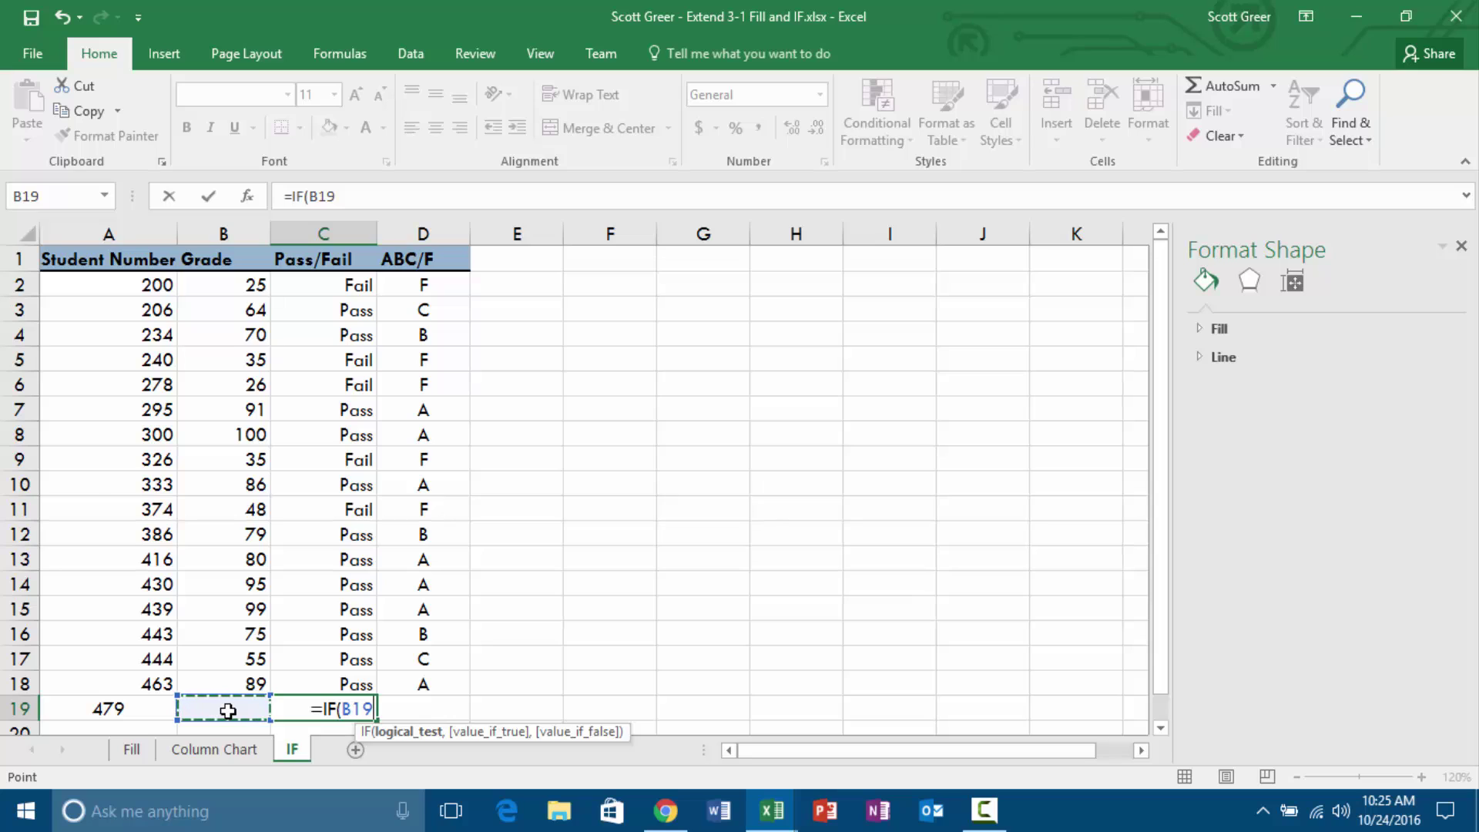
{"action": "type", "text": ">"}
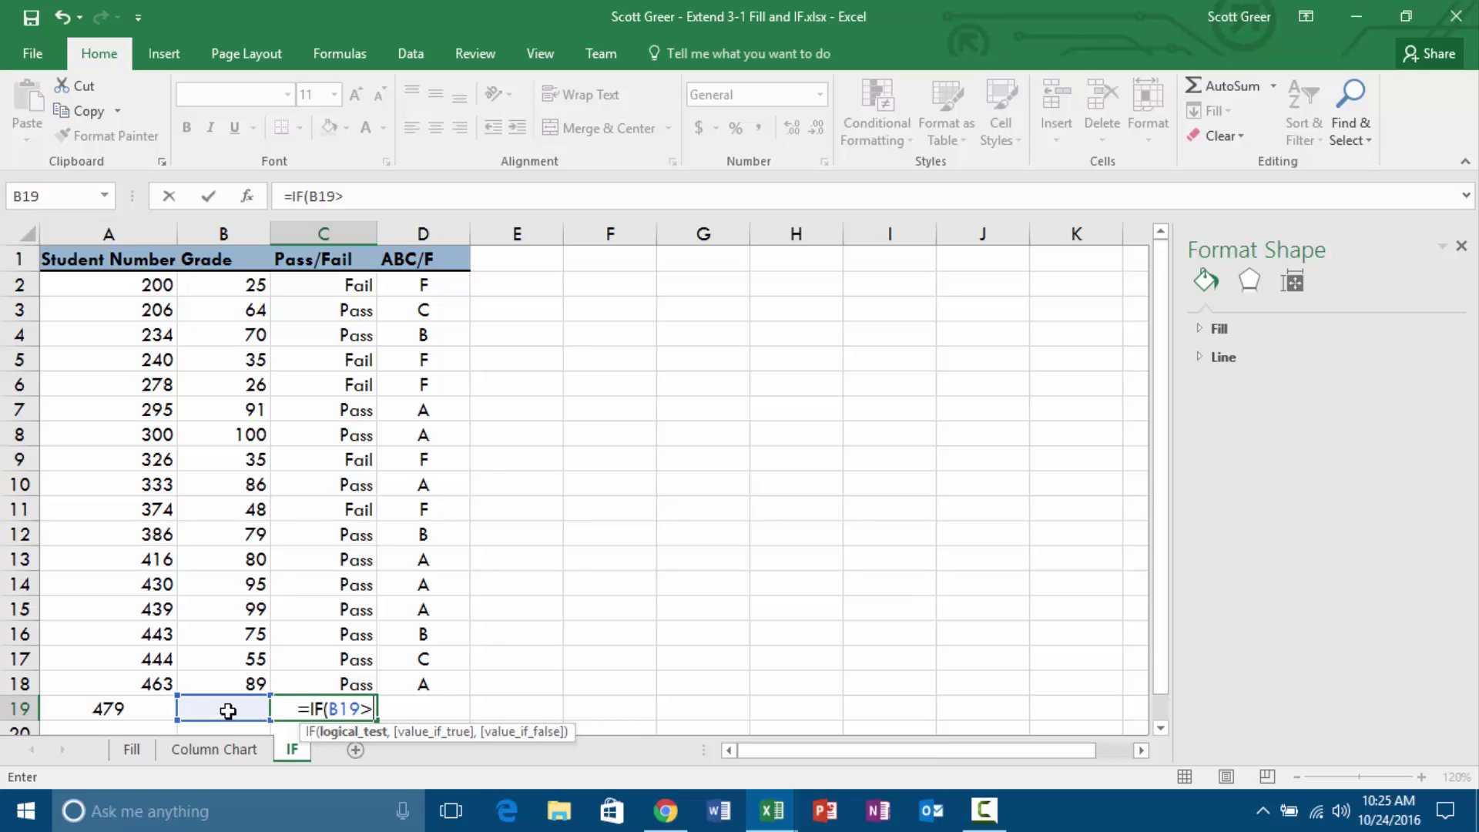
{"action": "type", "text": "0,0"}
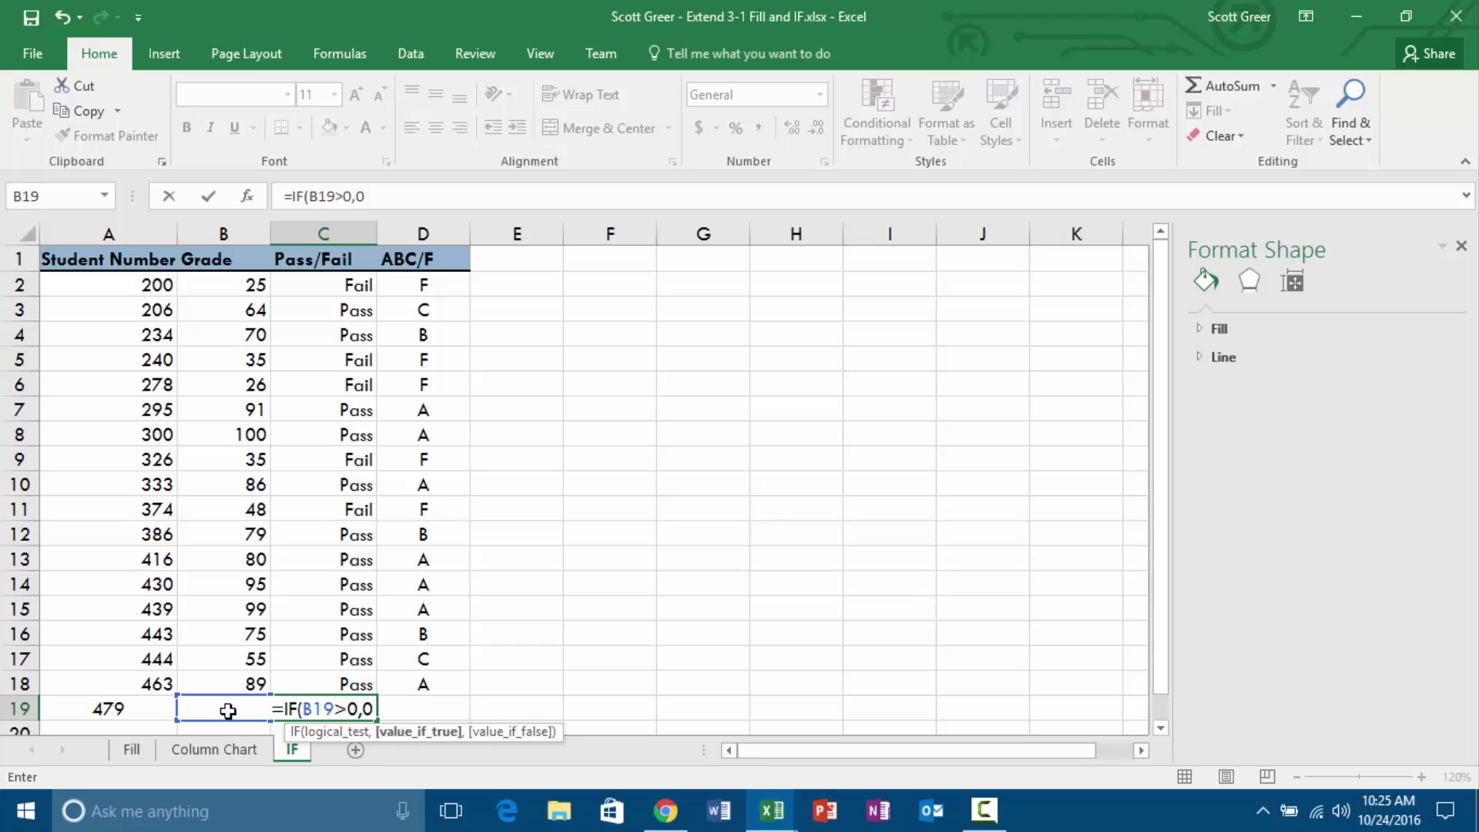
{"action": "type", "text": ","}
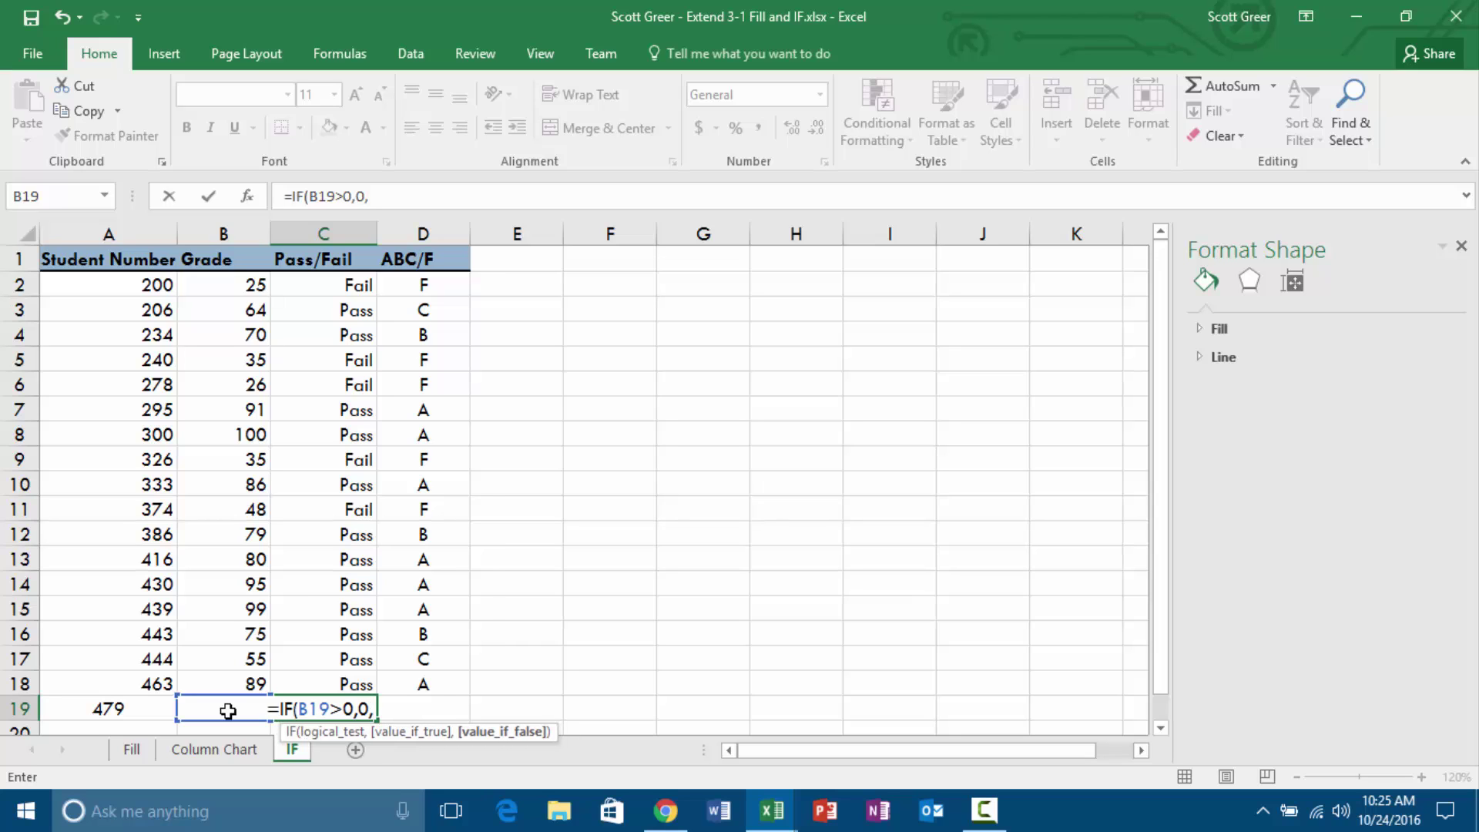
{"action": "type", "text": "\"NS\""}
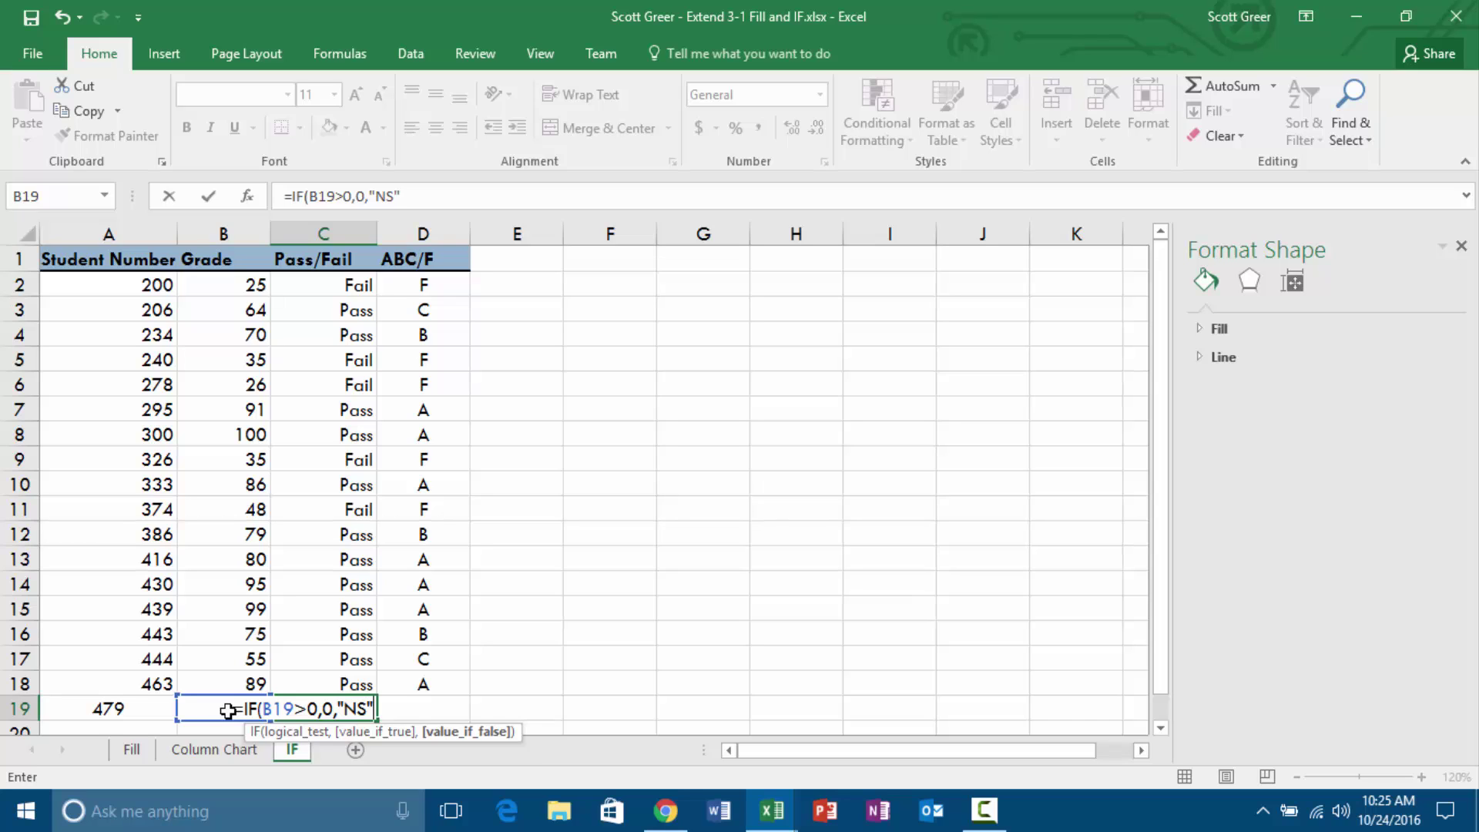
{"action": "key", "text": "Tab"}
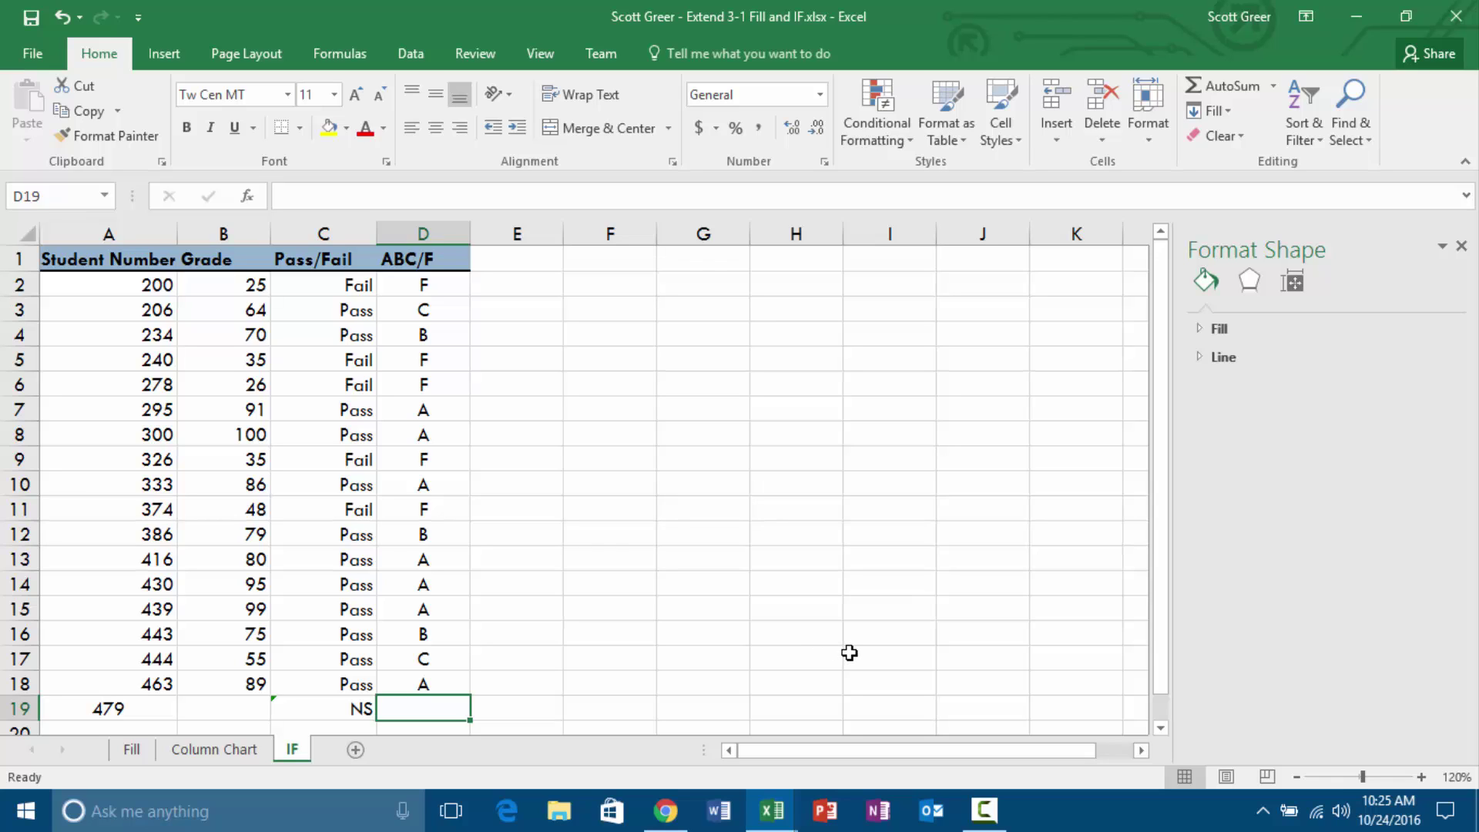
Switch to Chrome, download Expand 3-1 Education Indicators.xlsx from the assignment page, open it in Excel and enable editing.
{"action": "left_click", "coordinate": [664, 810]}
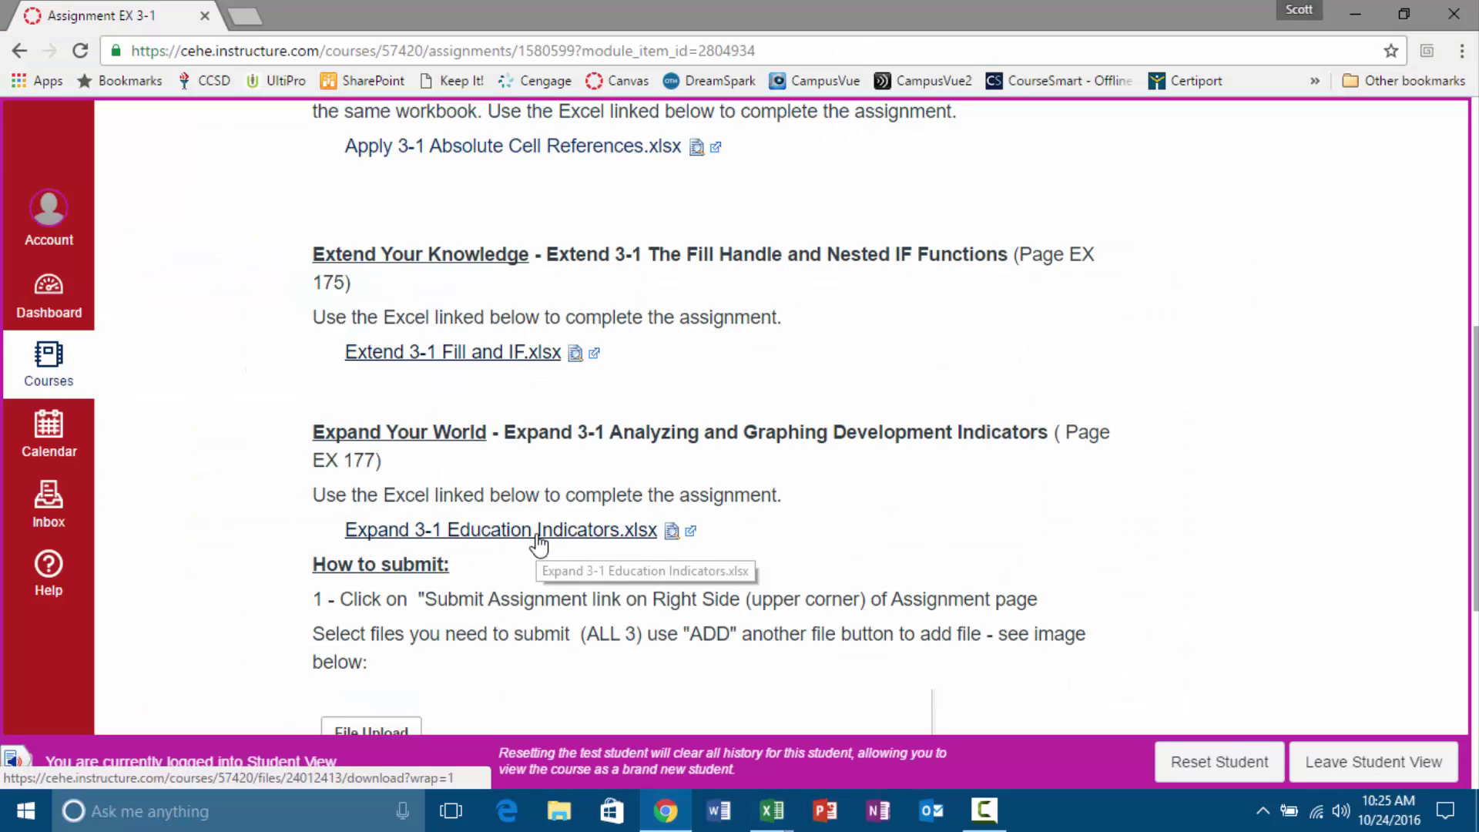
{"action": "left_click", "coordinate": [538, 544]}
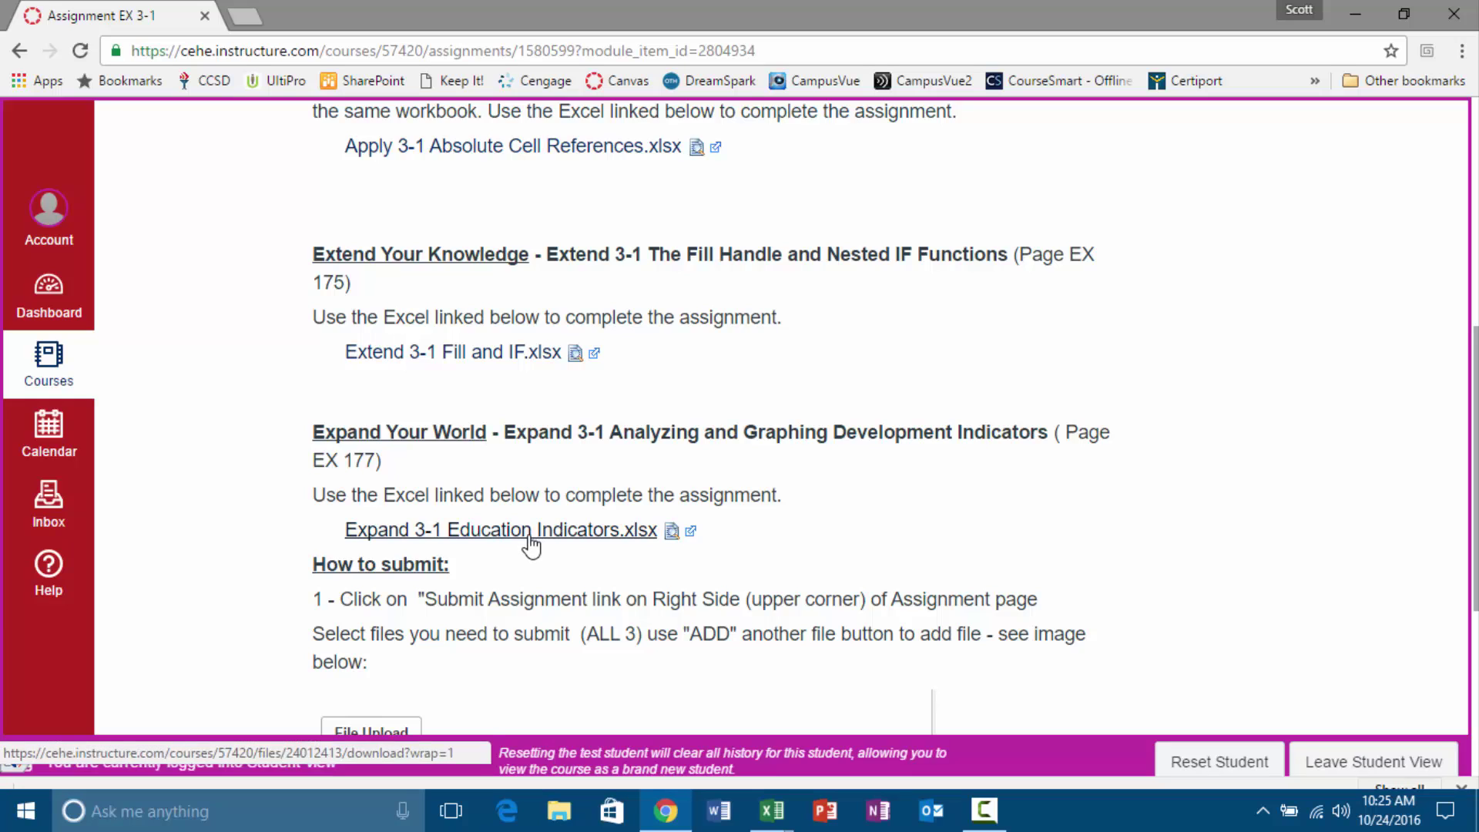
{"action": "left_click", "coordinate": [159, 761]}
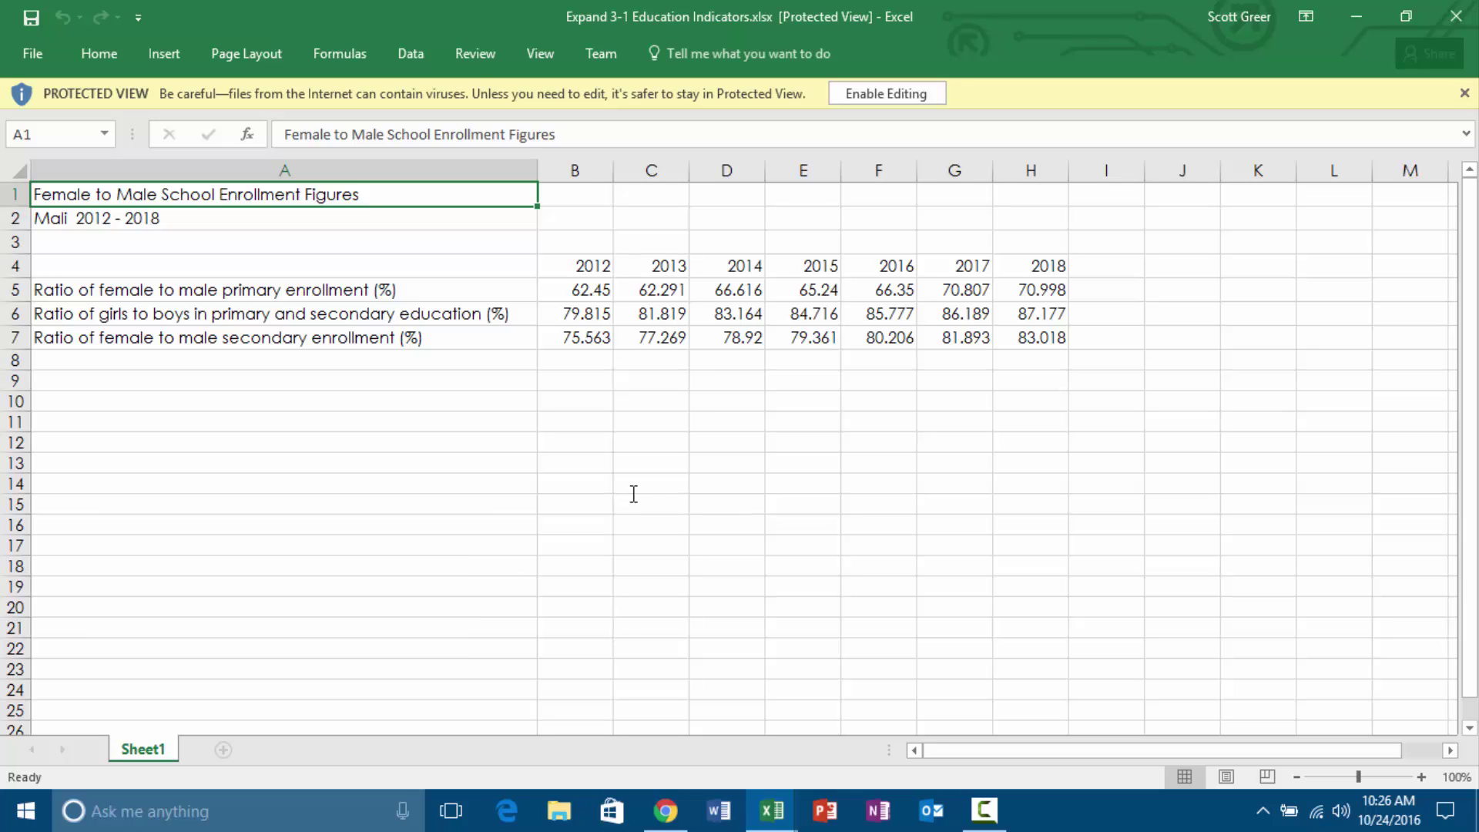
{"action": "left_click", "coordinate": [915, 93]}
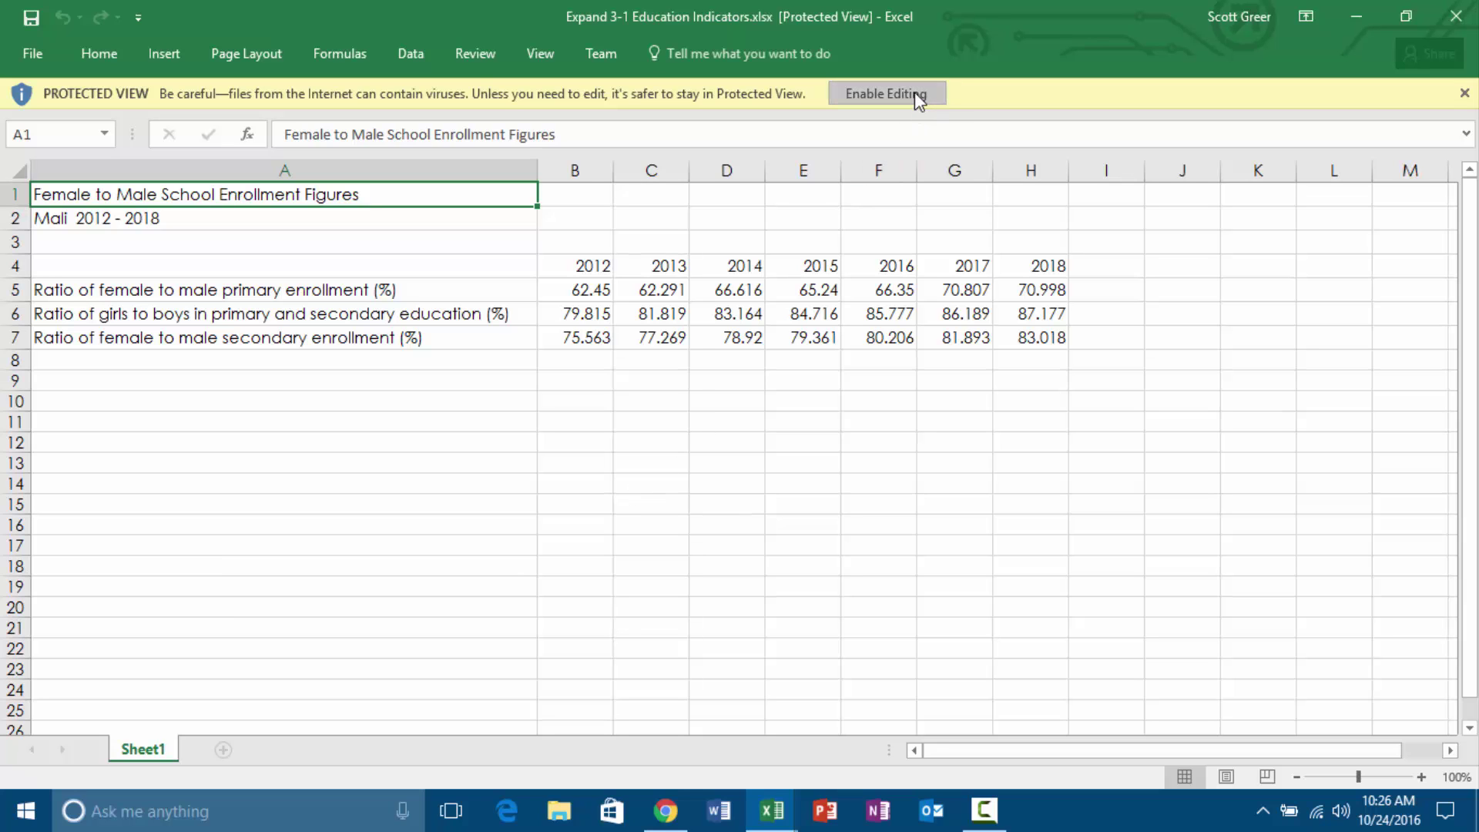
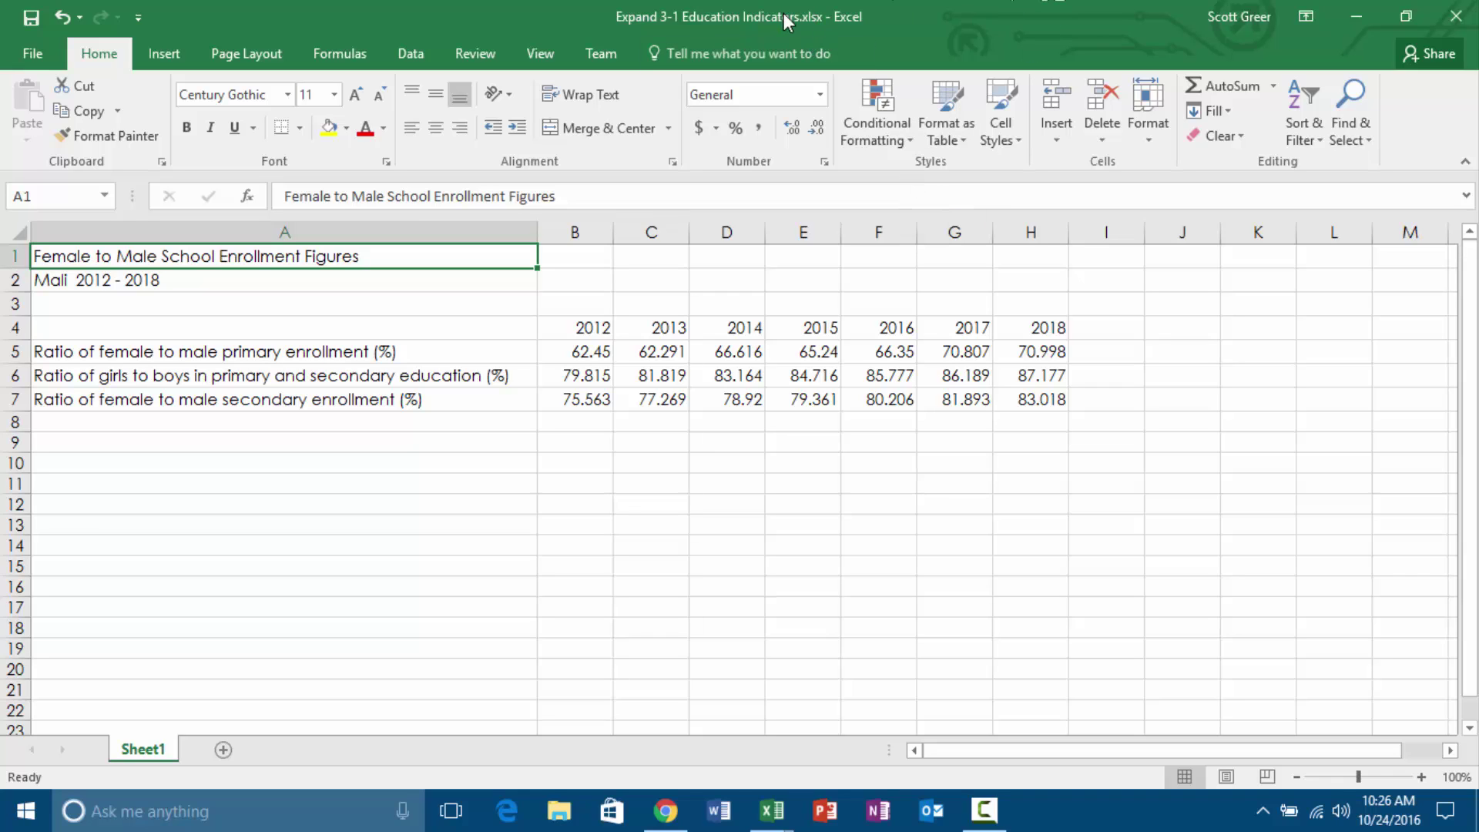
Start saving a copy of the workbook and choose the APP104 folder on the Desktop as its location.
{"action": "left_click", "coordinate": [24, 60]}
{"action": "left_click", "coordinate": [73, 271]}
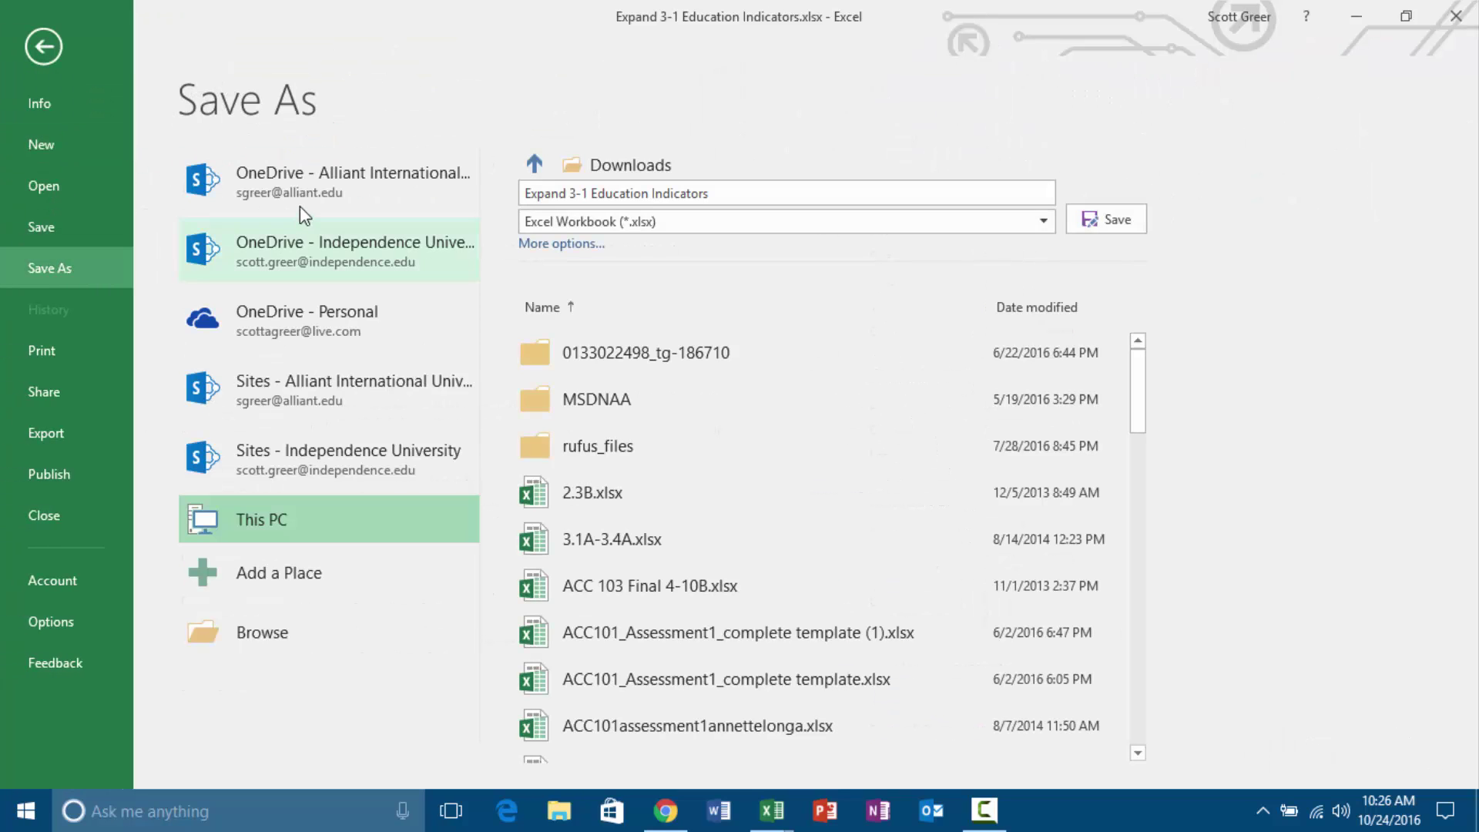
{"action": "left_click", "coordinate": [279, 650]}
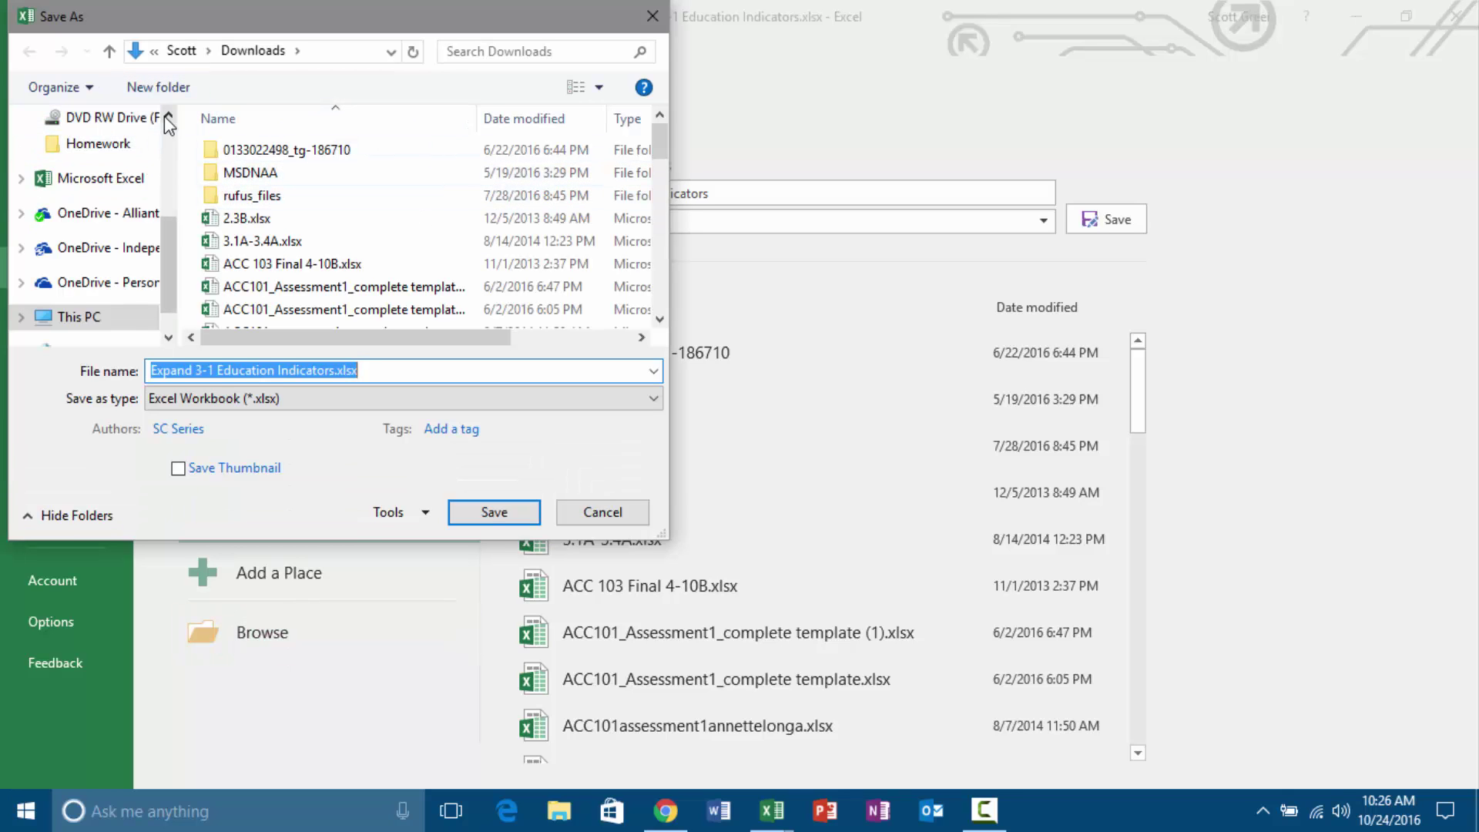
{"action": "left_click", "coordinate": [166, 122]}
{"action": "left_click", "coordinate": [98, 162]}
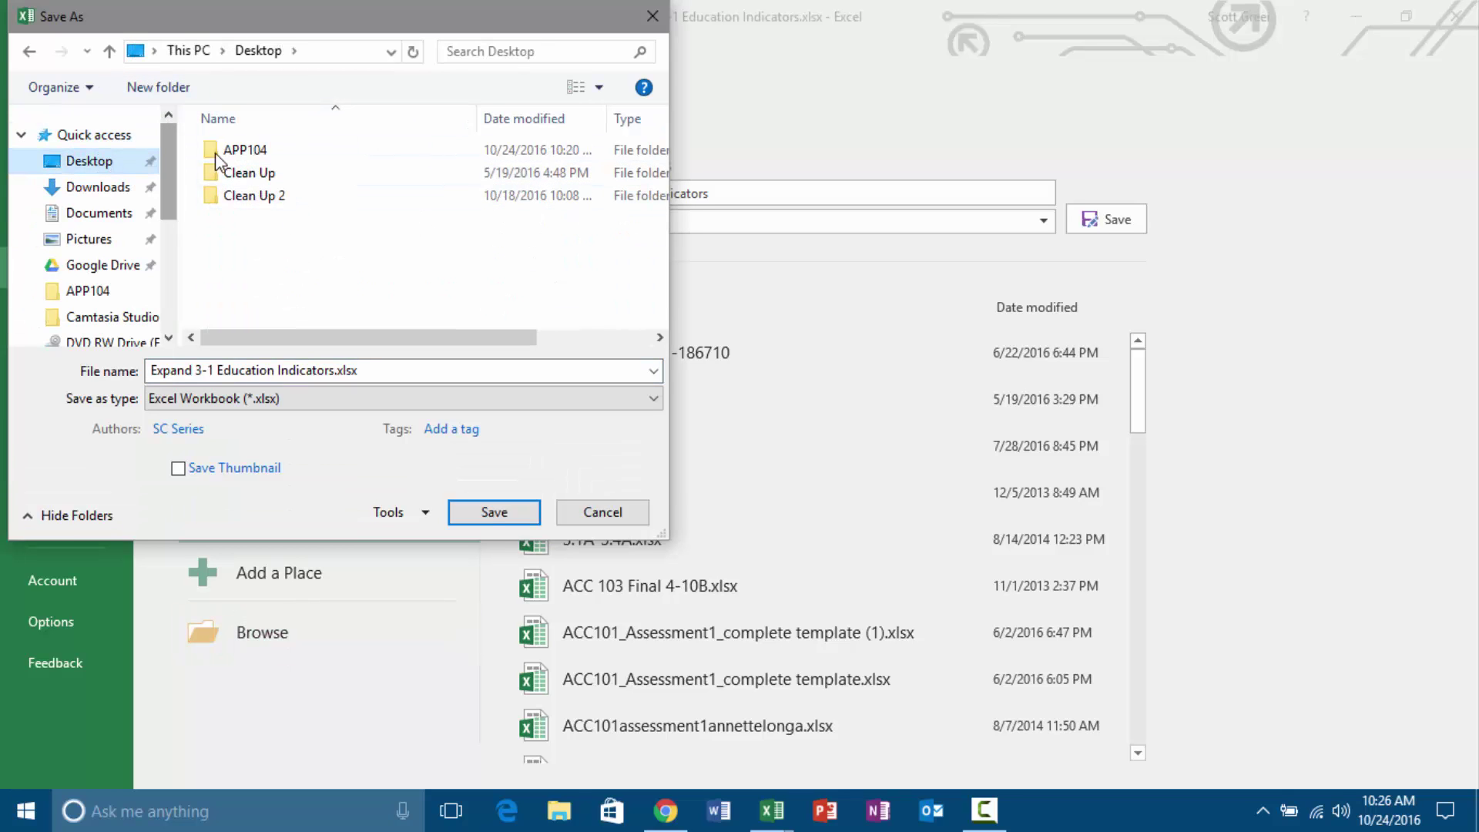
{"action": "double_click", "coordinate": [215, 153]}
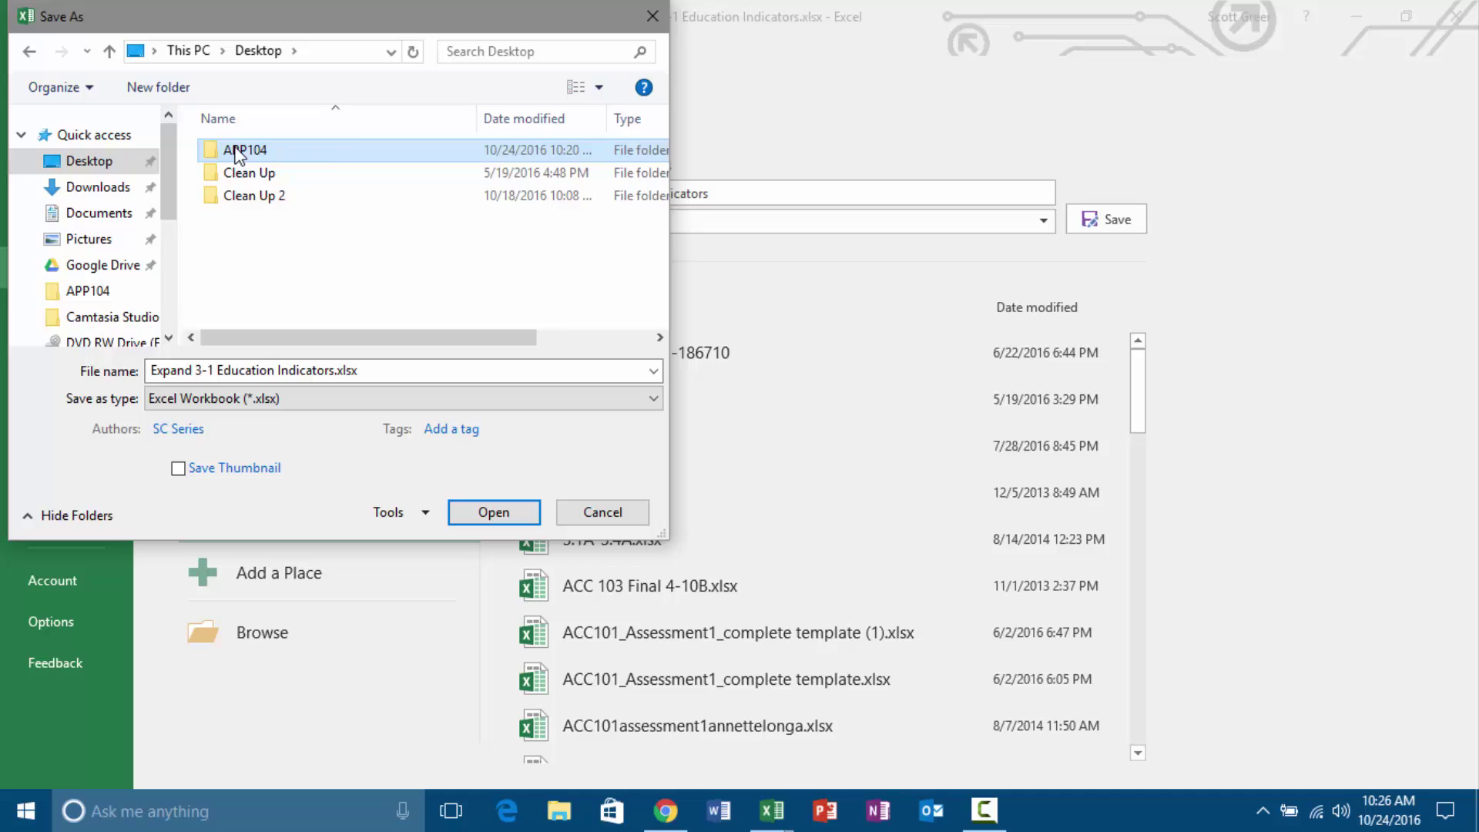
Save the copy with the student's full name and a hyphen before "Expand 3-1 Education Indicators" and "Charted" added at the end.
{"action": "left_click", "coordinate": [156, 370]}
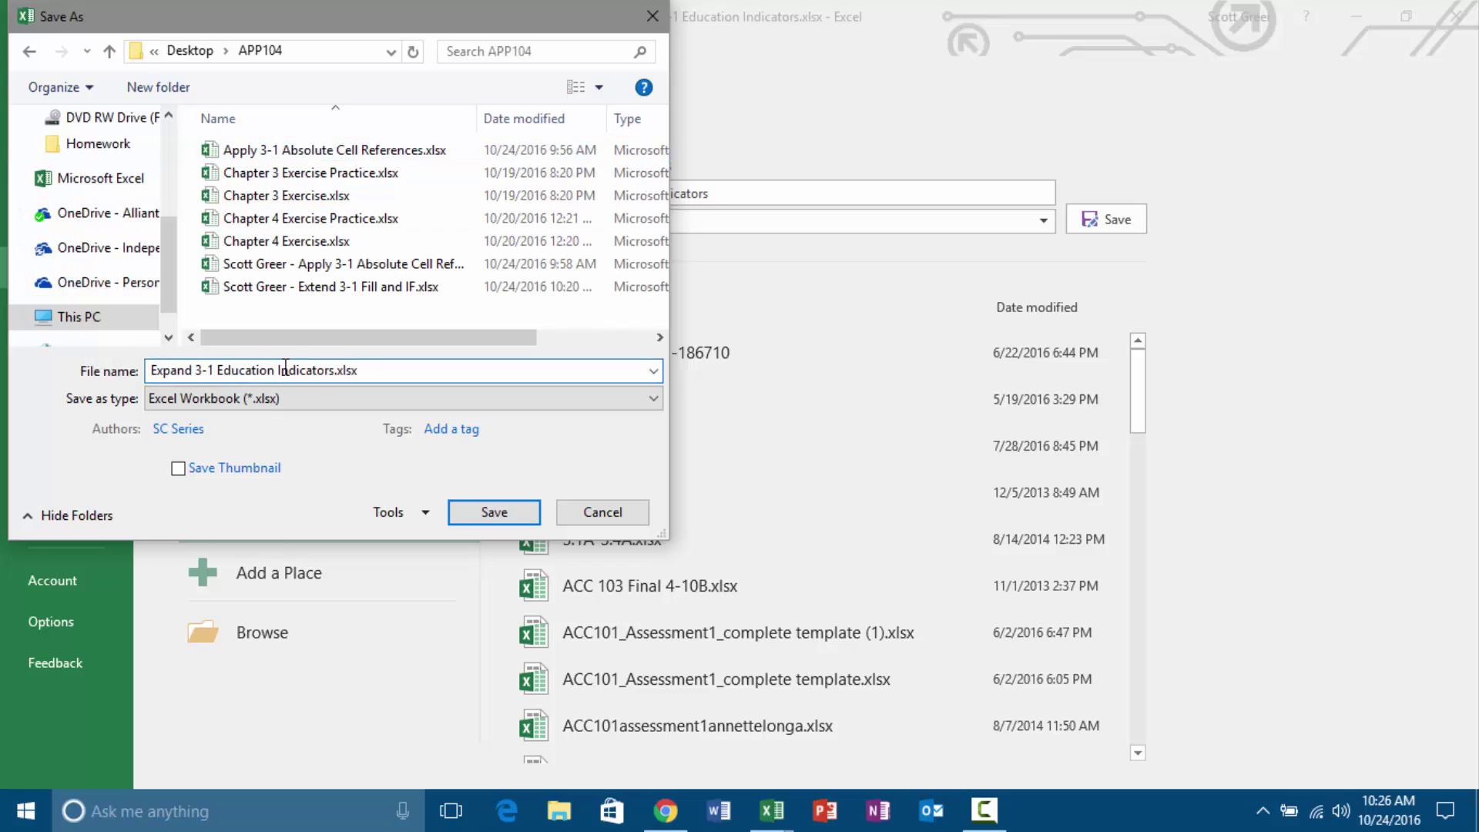
{"action": "type", "text": "Scott Gree"}
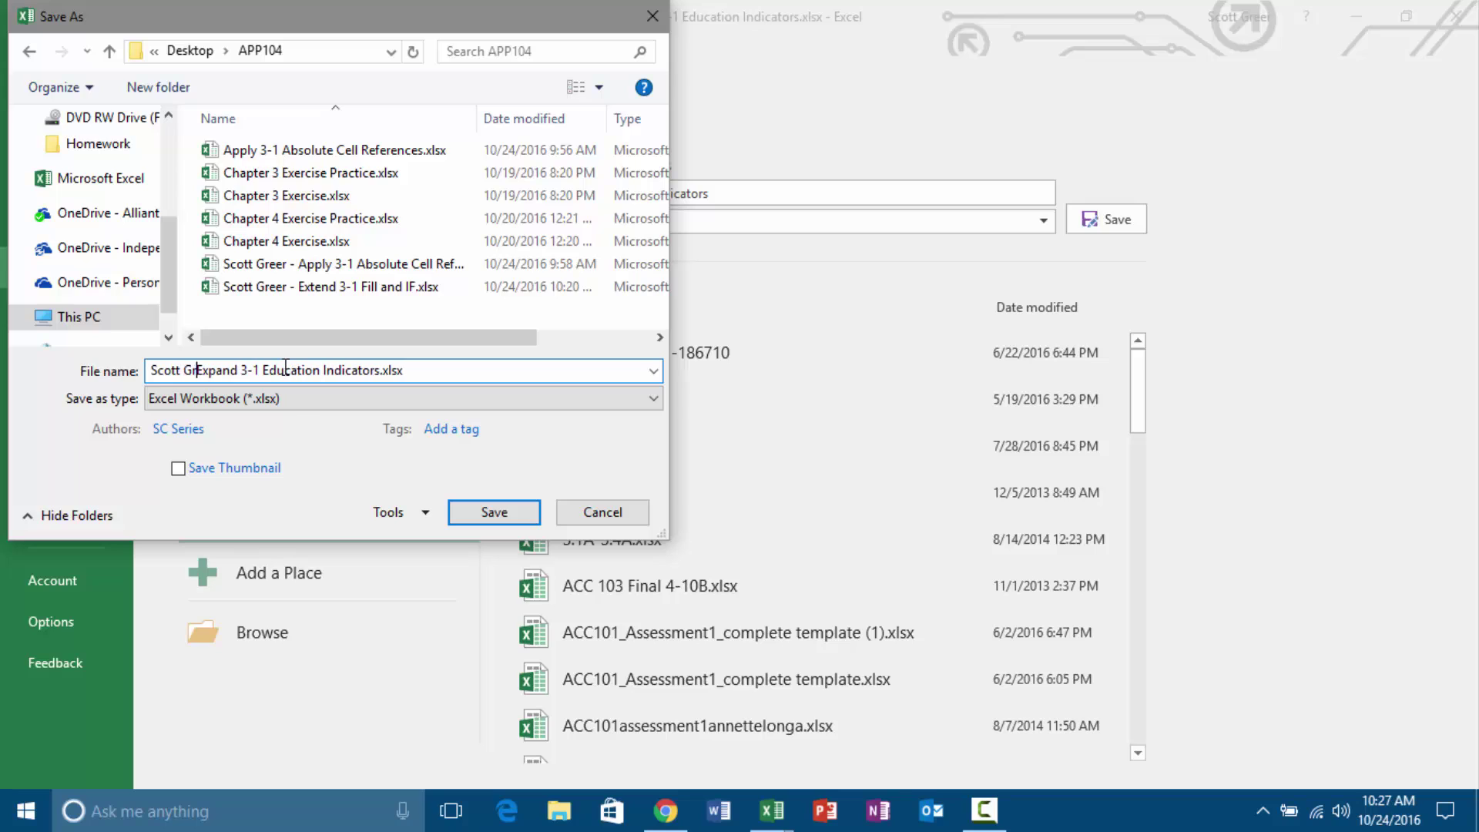
{"action": "type", "text": "r -0"}
{"action": "key", "text": "BackSpace"}
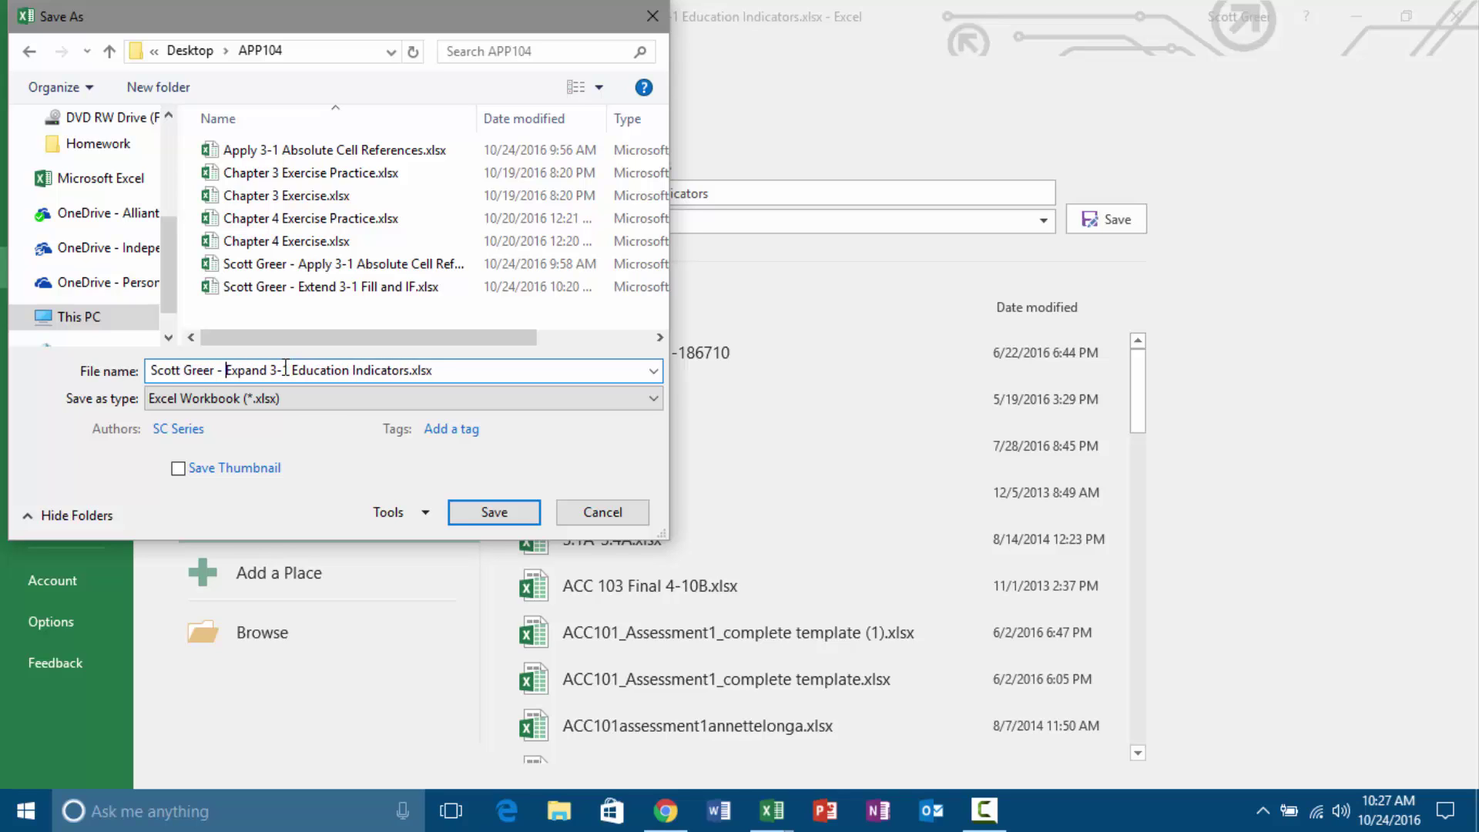
{"action": "key", "text": "Right"}
{"action": "key", "text": "Right"}
{"action": "key", "text": "Right"}
{"action": "key", "text": "Right"}
{"action": "key", "text": "Right"}
{"action": "key", "text": "Right"}
{"action": "key", "text": "Right"}
{"action": "key", "text": "Right"}
{"action": "key", "text": "Right"}
{"action": "key", "text": "Right"}
{"action": "key", "text": "Right"}
{"action": "key", "text": "Right"}
{"action": "key", "text": "Right"}
{"action": "key", "text": "Right"}
{"action": "key", "text": "Right"}
{"action": "key", "text": "Right"}
{"action": "key", "text": "Right"}
{"action": "key", "text": "Right"}
{"action": "key", "text": "Right"}
{"action": "key", "text": "Right"}
{"action": "type", "text": "Charted"}
{"action": "key", "text": "Return"}
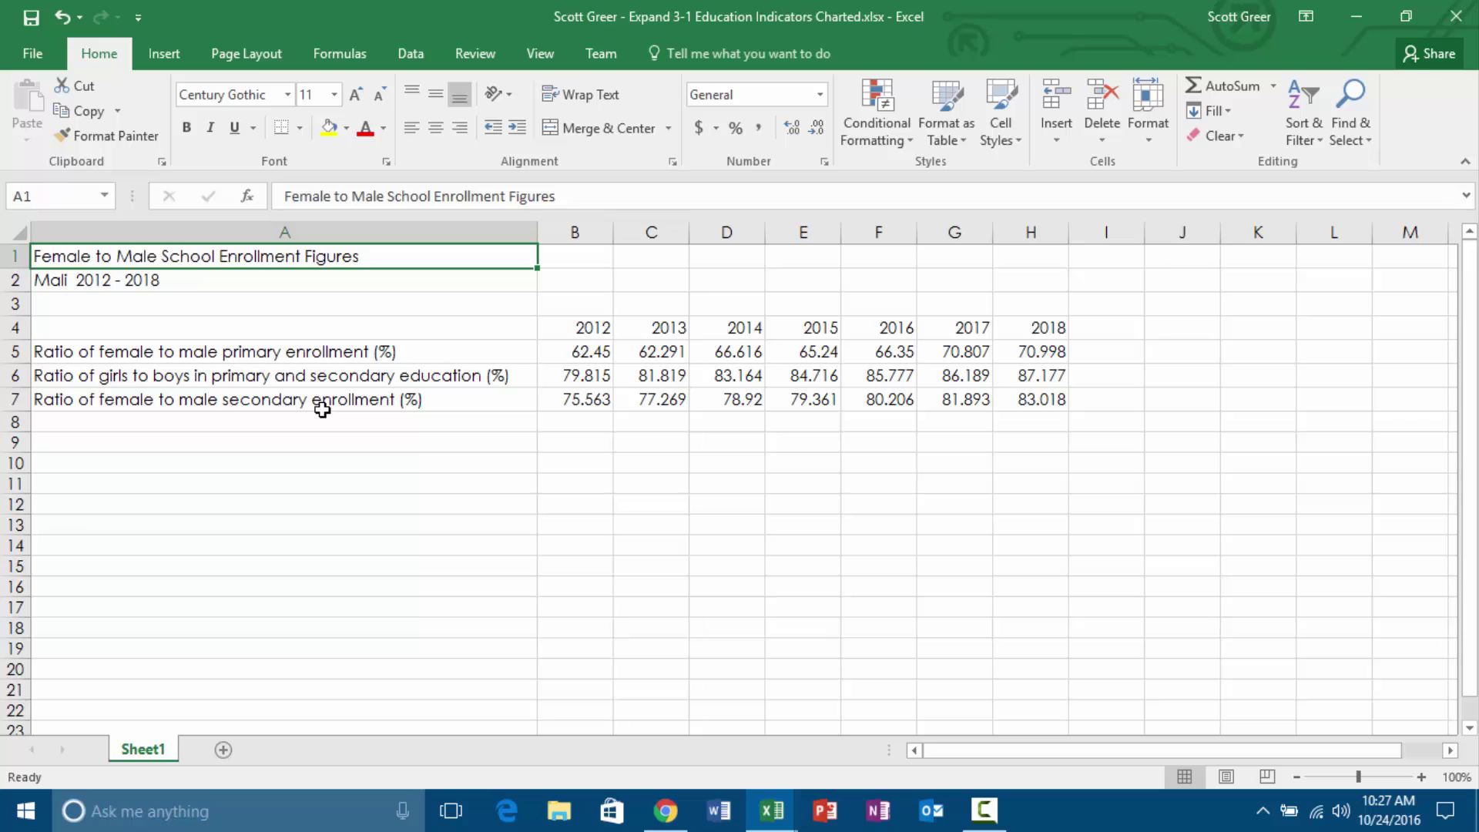
Merge and center the sheet title across A1:H1 and the subtitle across A2:H2.
{"action": "left_click_drag", "start_coordinate": [363, 264], "coordinate": [1040, 264]}
{"action": "left_click", "coordinate": [848, 287]}
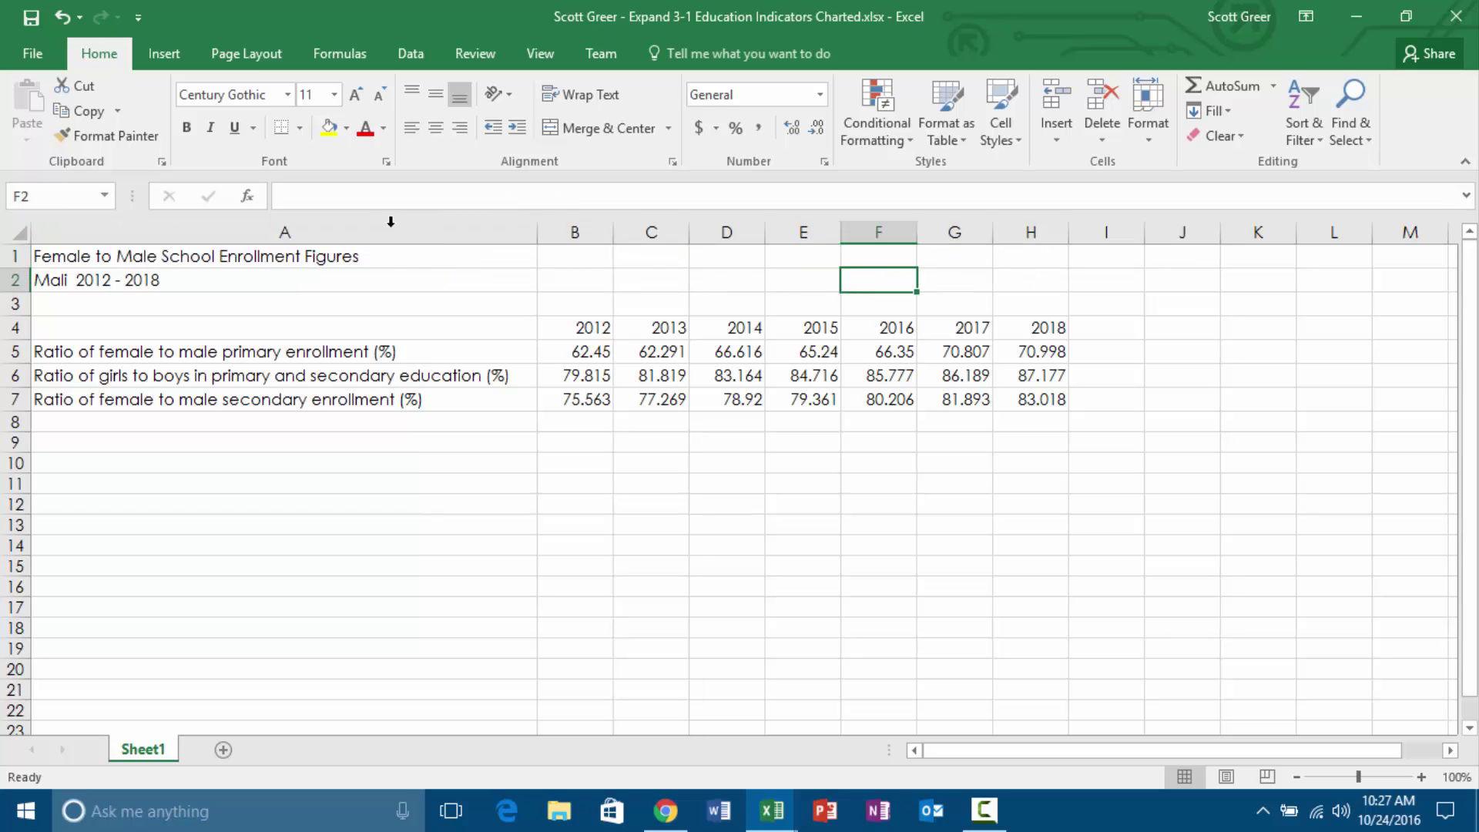
{"action": "left_click_drag", "start_coordinate": [425, 260], "coordinate": [1024, 260]}
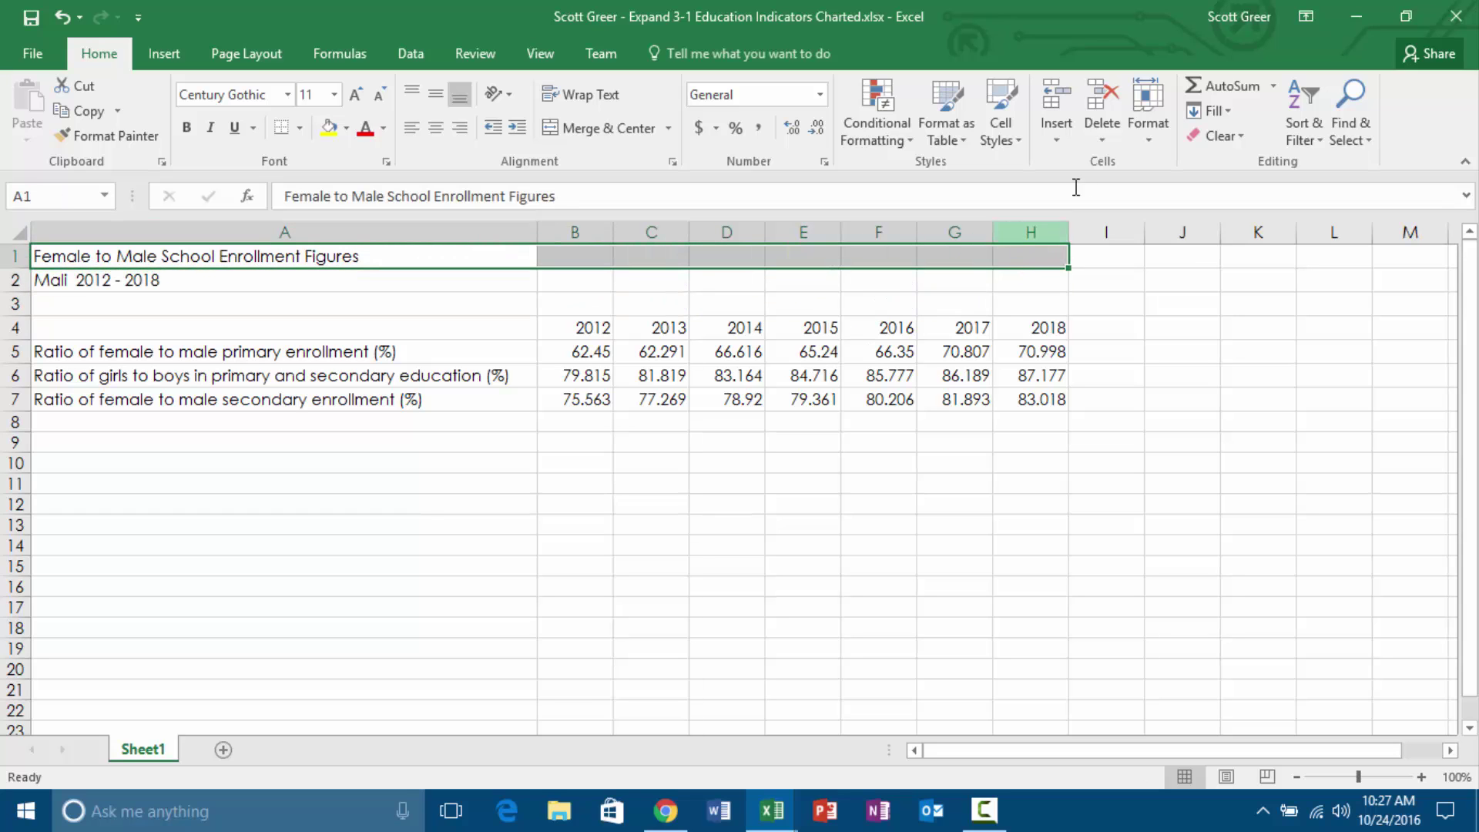
{"action": "left_click", "coordinate": [591, 128]}
{"action": "left_click_drag", "start_coordinate": [459, 280], "coordinate": [1020, 284]}
{"action": "left_click", "coordinate": [590, 128]}
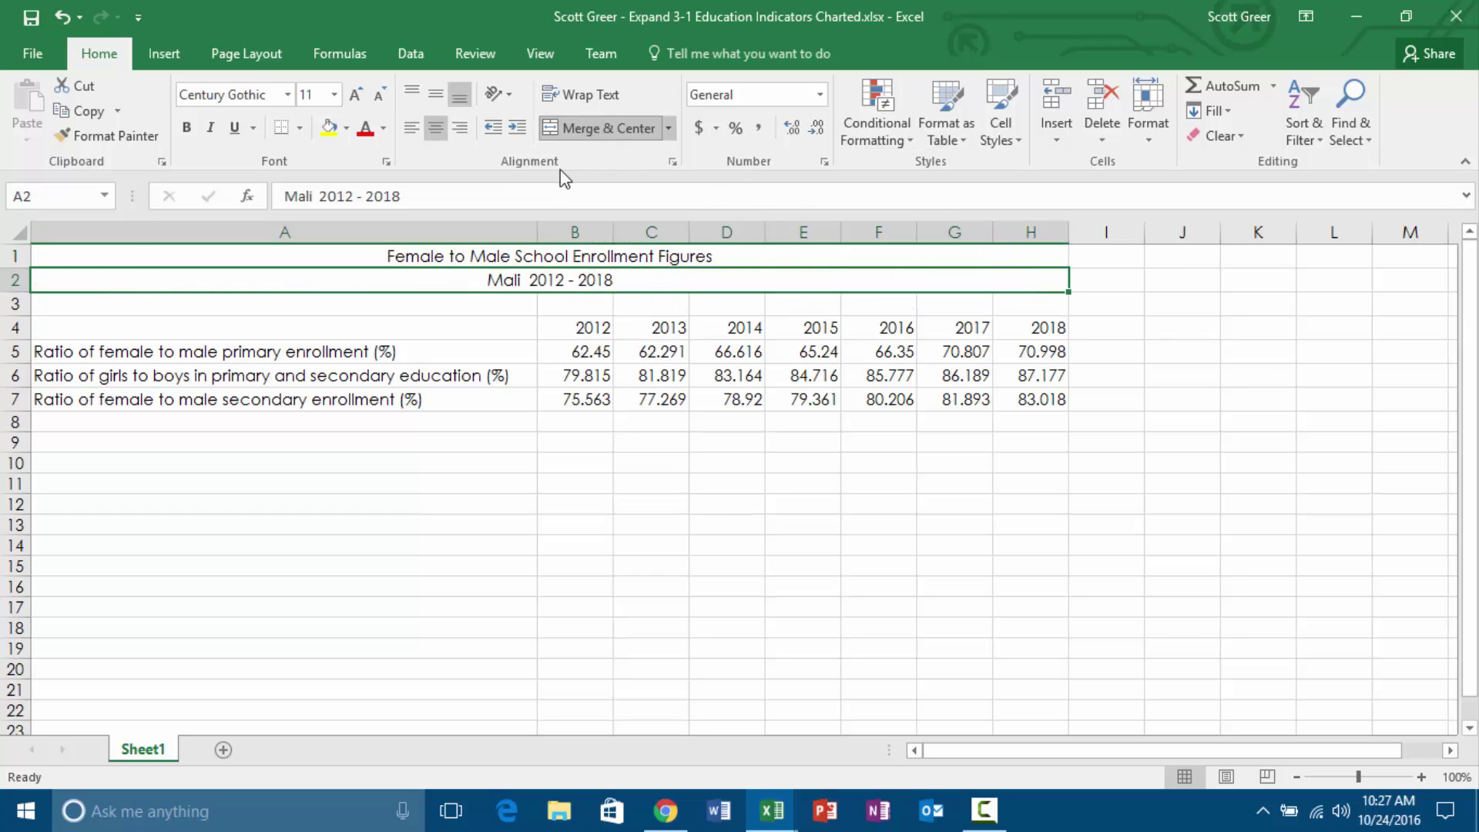
Apply the Title cell style to the heading in row 1 and Heading 2 to the subtitle in row 2.
{"action": "left_click", "coordinate": [483, 262]}
{"action": "left_click", "coordinate": [1000, 105]}
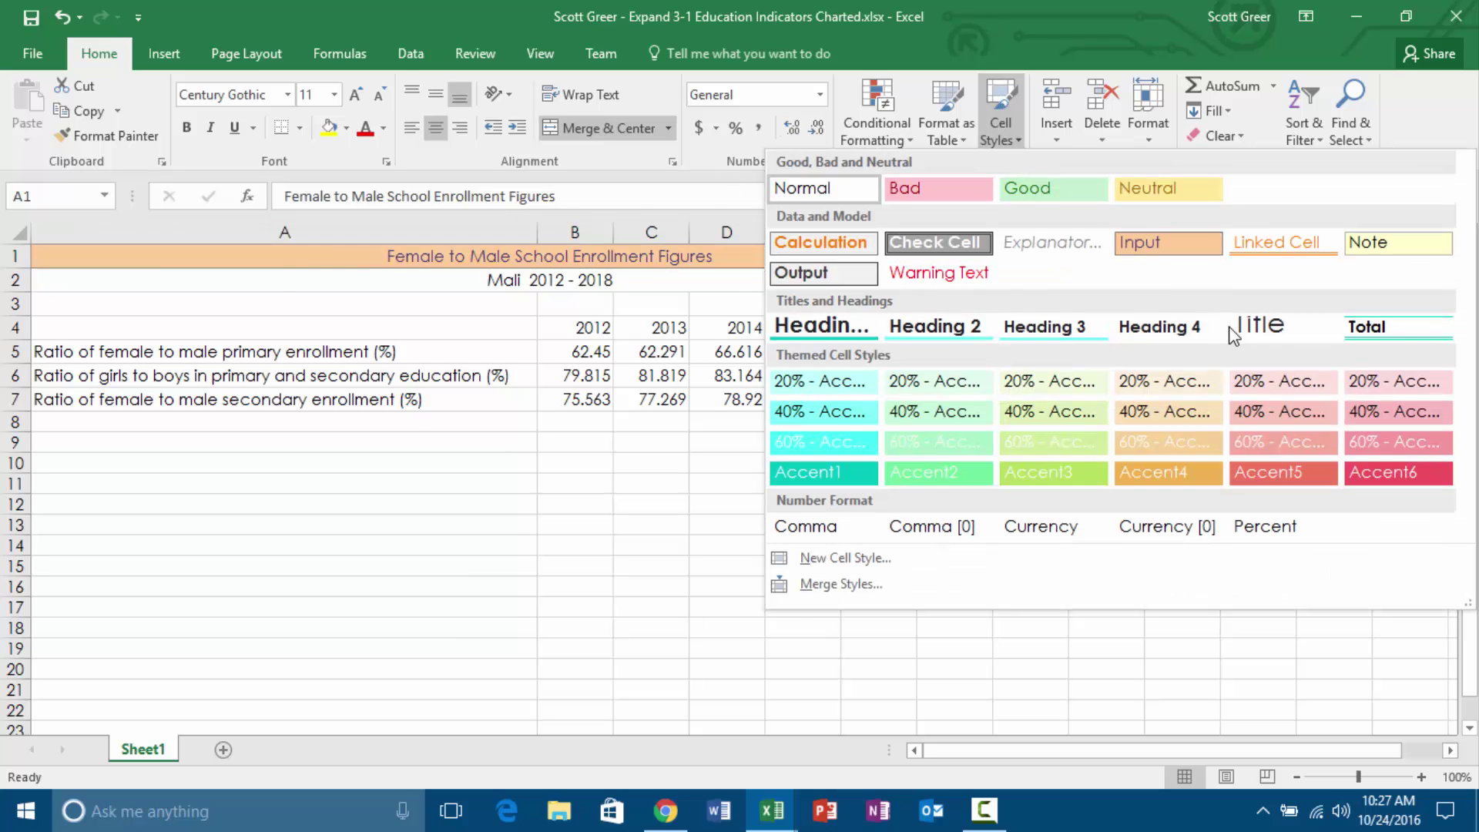
{"action": "left_click", "coordinate": [1253, 332]}
{"action": "left_click", "coordinate": [602, 290]}
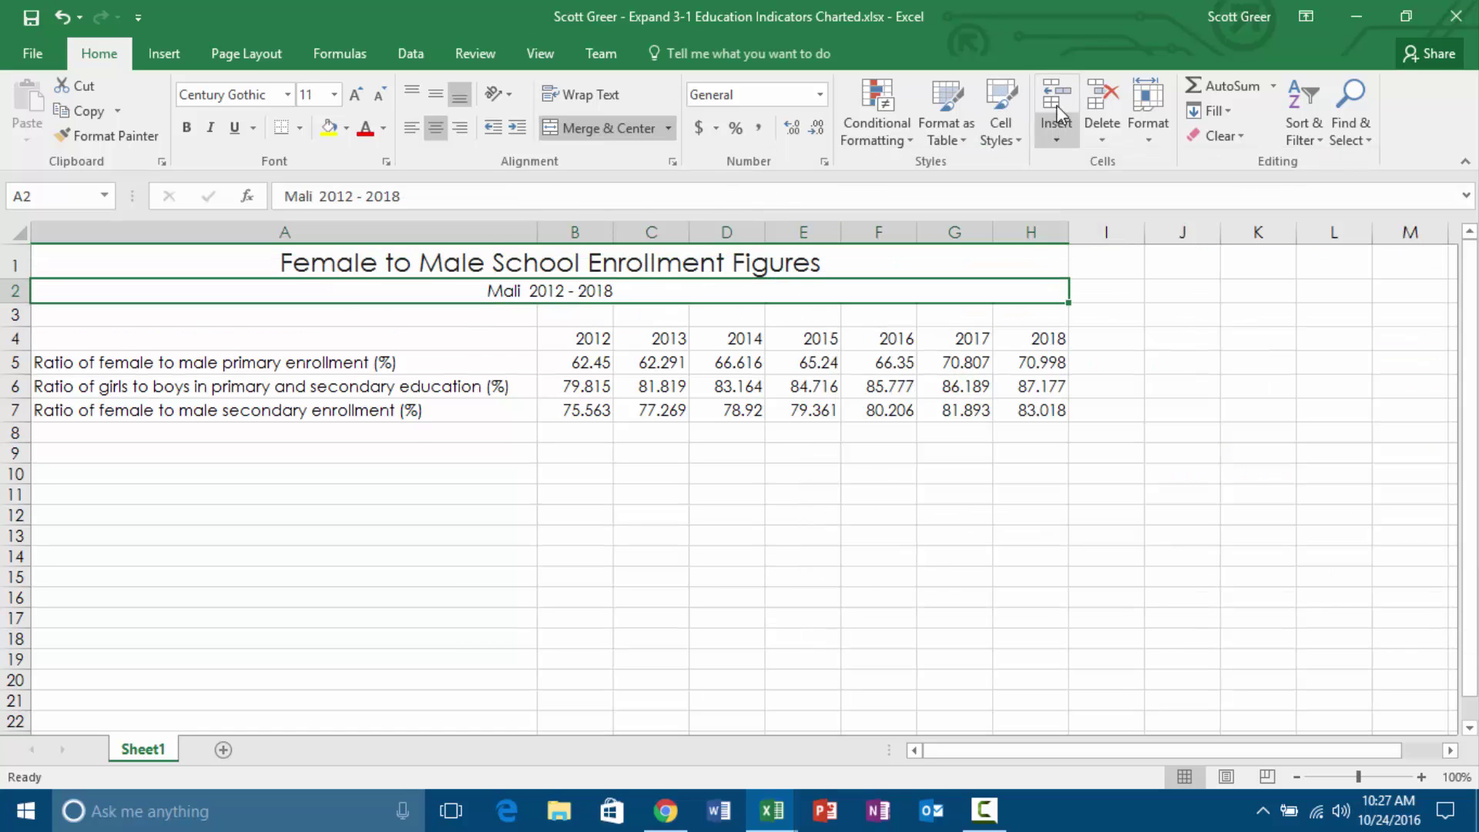
{"action": "left_click", "coordinate": [1003, 121]}
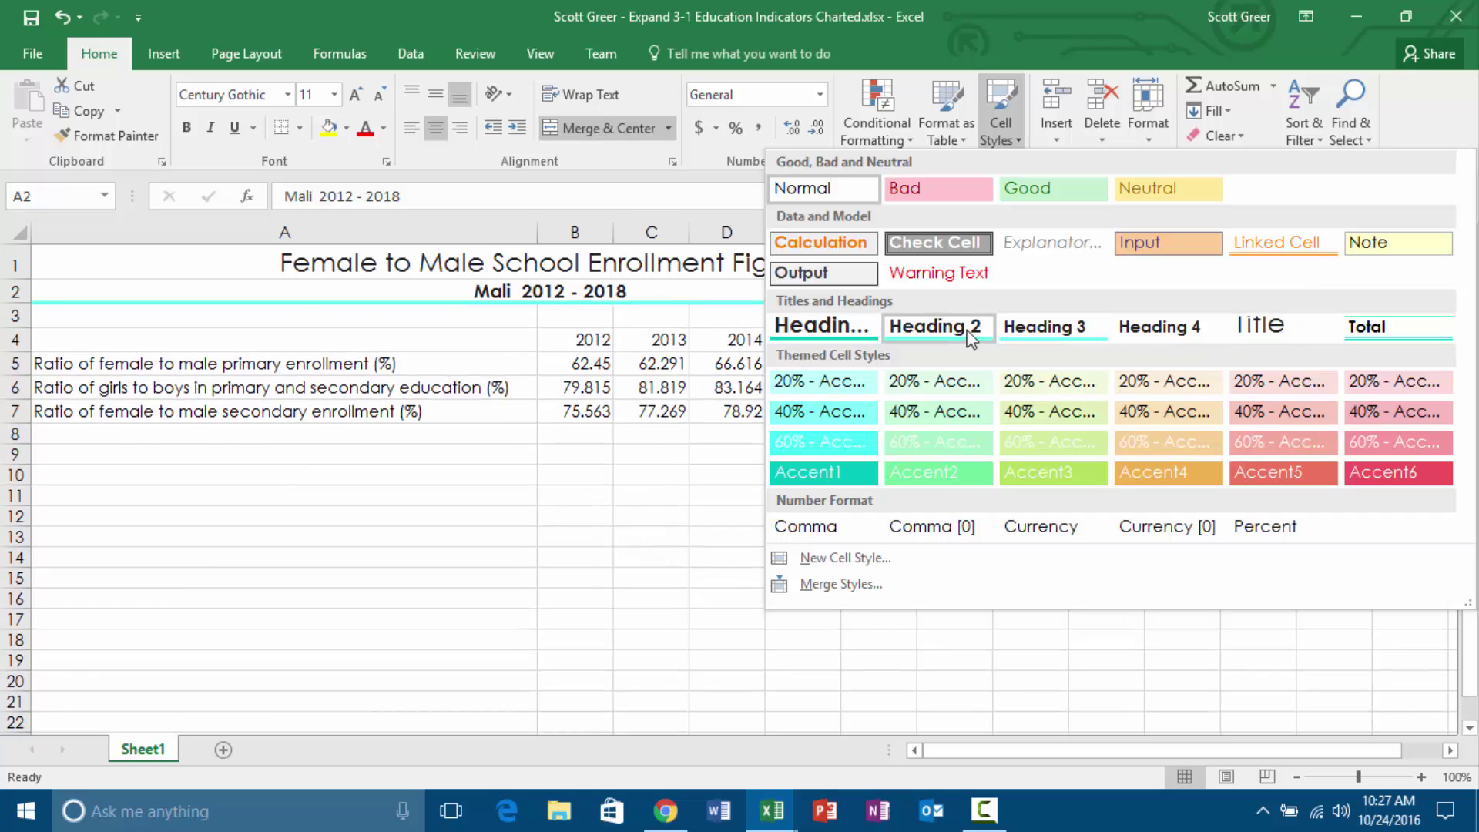
{"action": "left_click", "coordinate": [969, 337]}
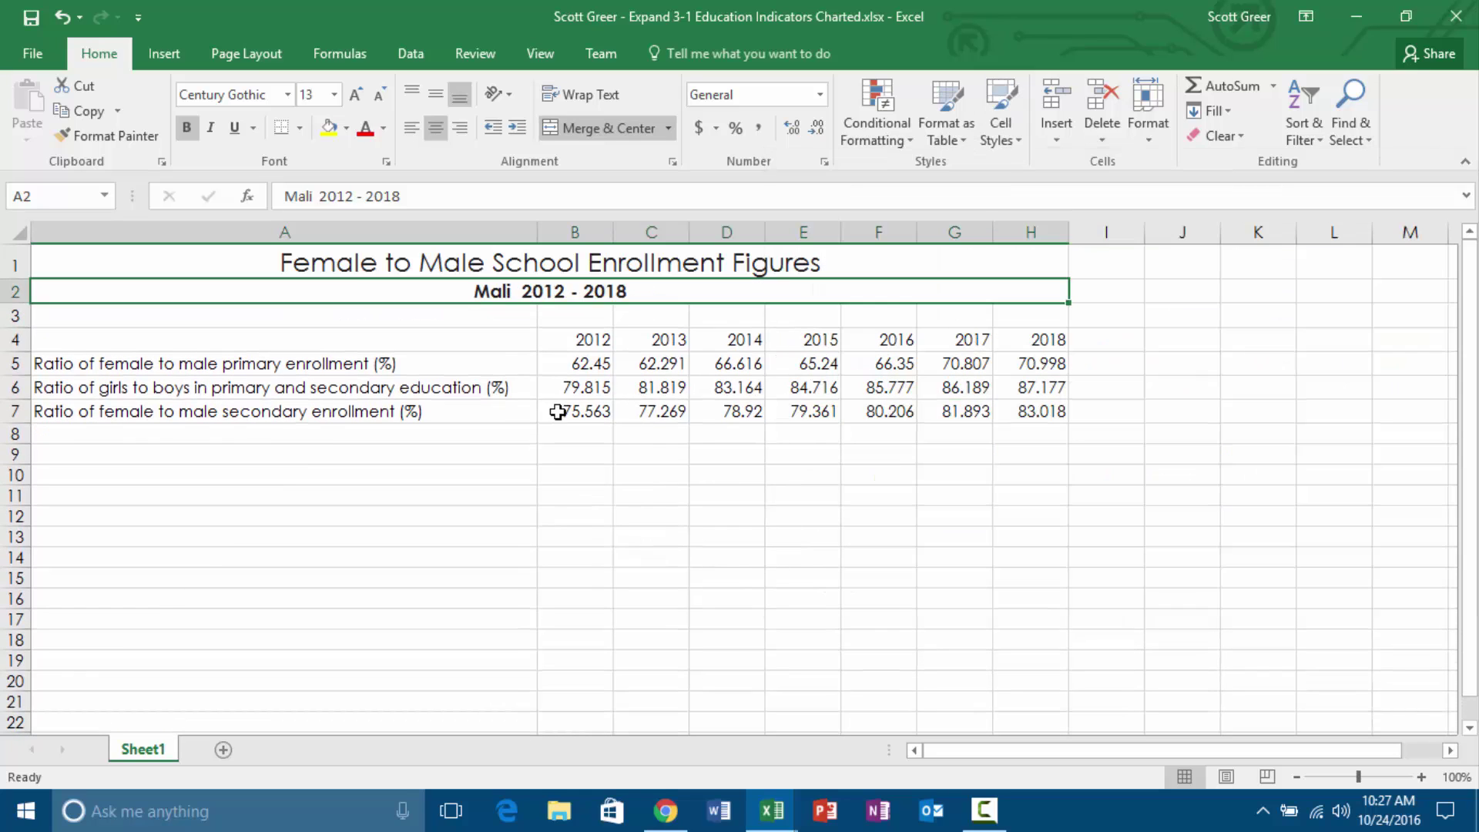
Apply the Heading 3 cell style to the year header row A4:H4.
{"action": "left_click_drag", "start_coordinate": [593, 341], "coordinate": [1053, 347]}
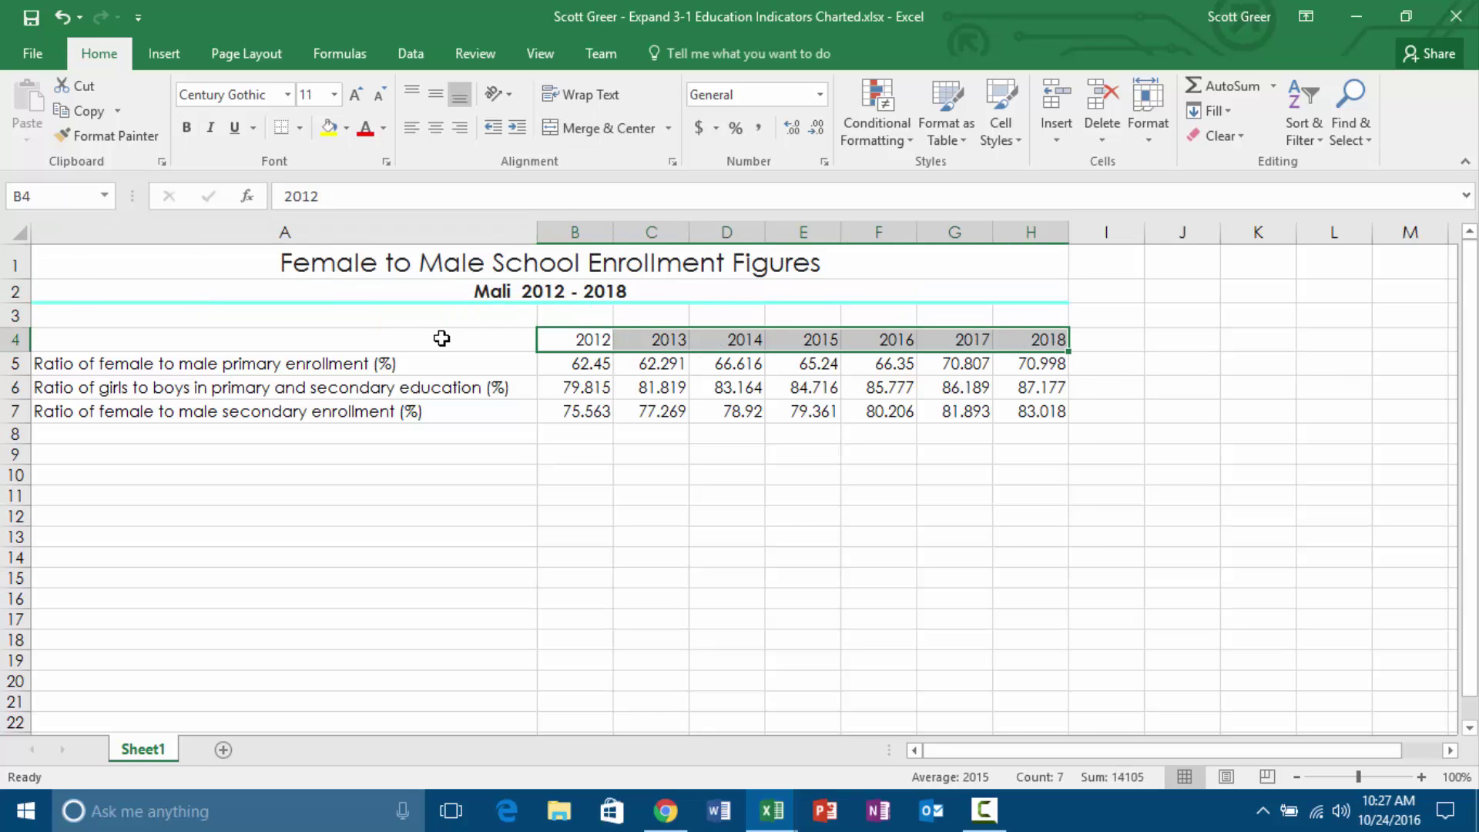
{"action": "left_click_drag", "start_coordinate": [439, 336], "coordinate": [1010, 336]}
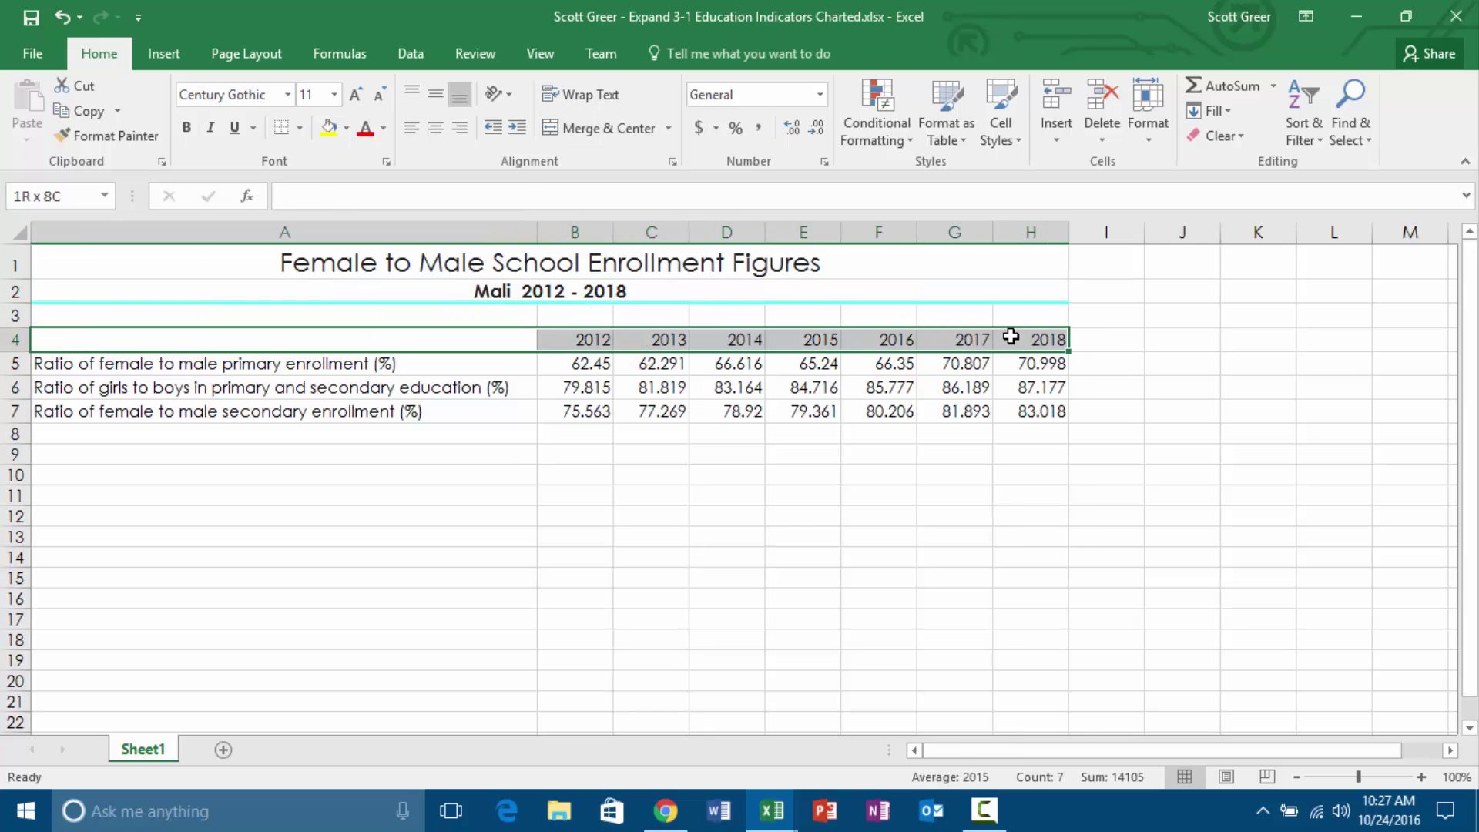
{"action": "left_click", "coordinate": [991, 96]}
{"action": "left_click", "coordinate": [1039, 330]}
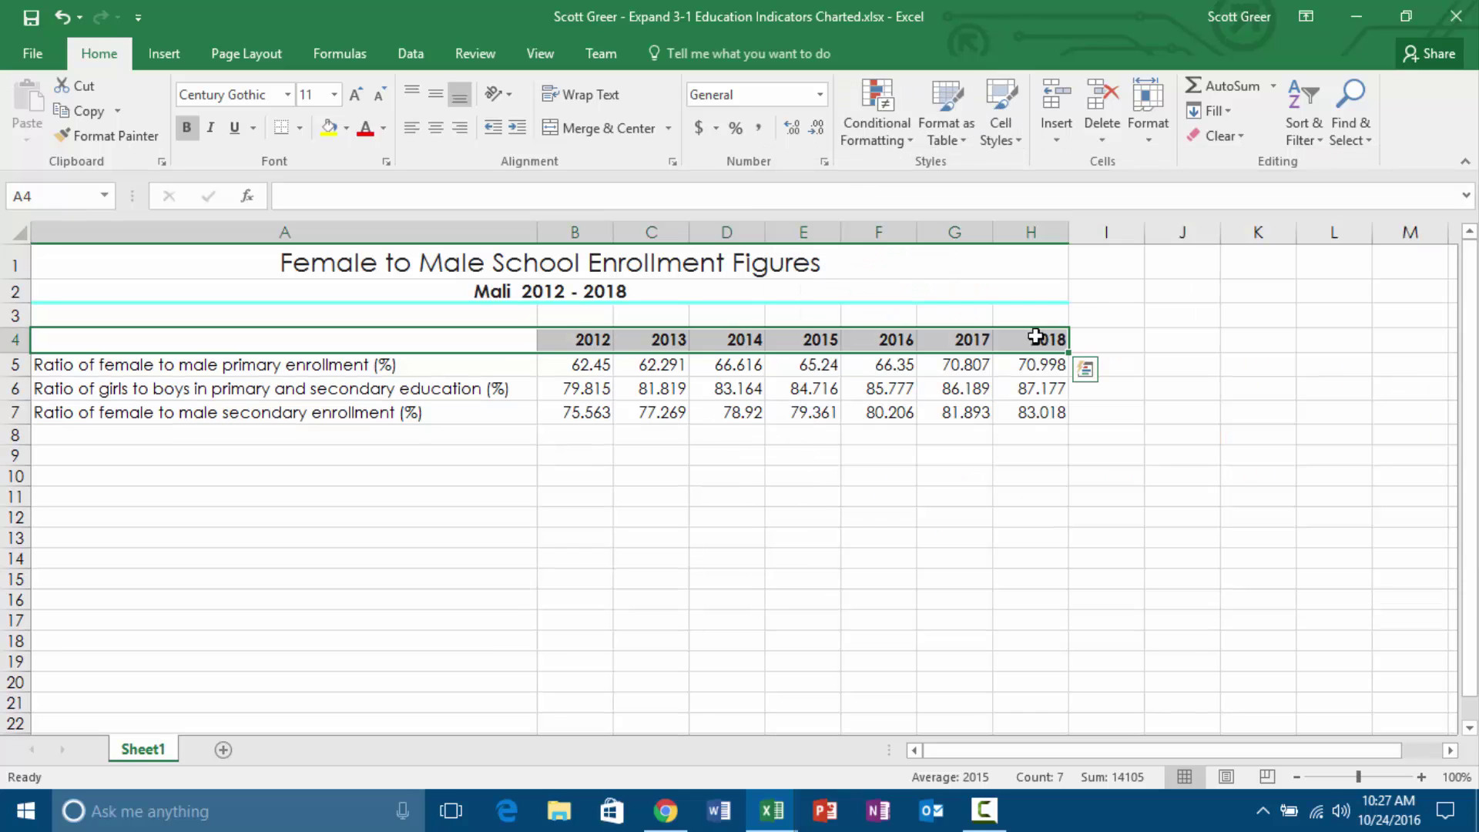
Fill the merged title and subtitle cells in rows 1 and 2 with yellow.
{"action": "left_click_drag", "start_coordinate": [424, 376], "coordinate": [429, 413]}
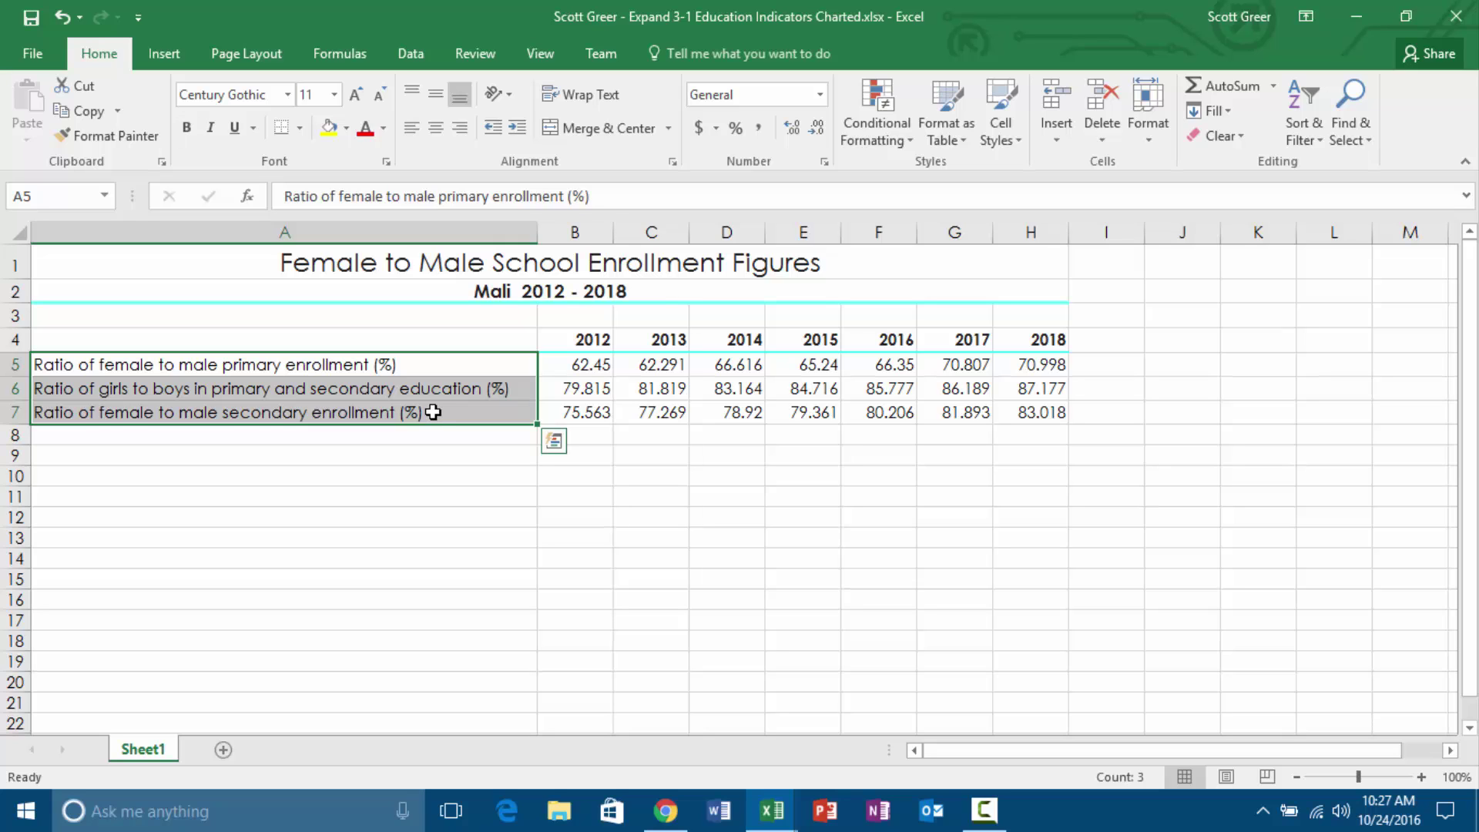
{"action": "left_click", "coordinate": [459, 457]}
{"action": "left_click_drag", "start_coordinate": [288, 276], "coordinate": [292, 293]}
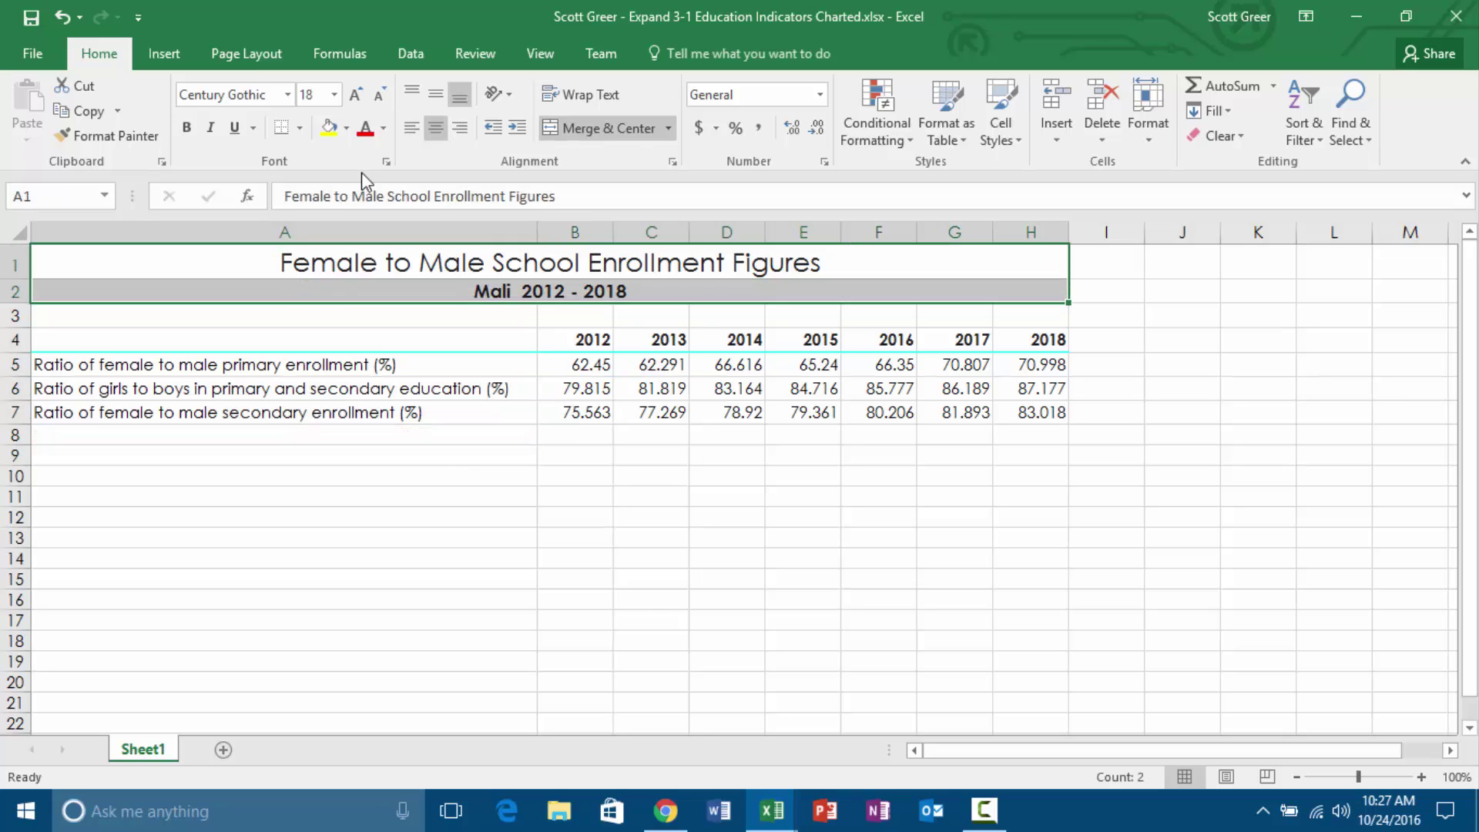
{"action": "left_click", "coordinate": [327, 128]}
{"action": "left_click", "coordinate": [462, 460]}
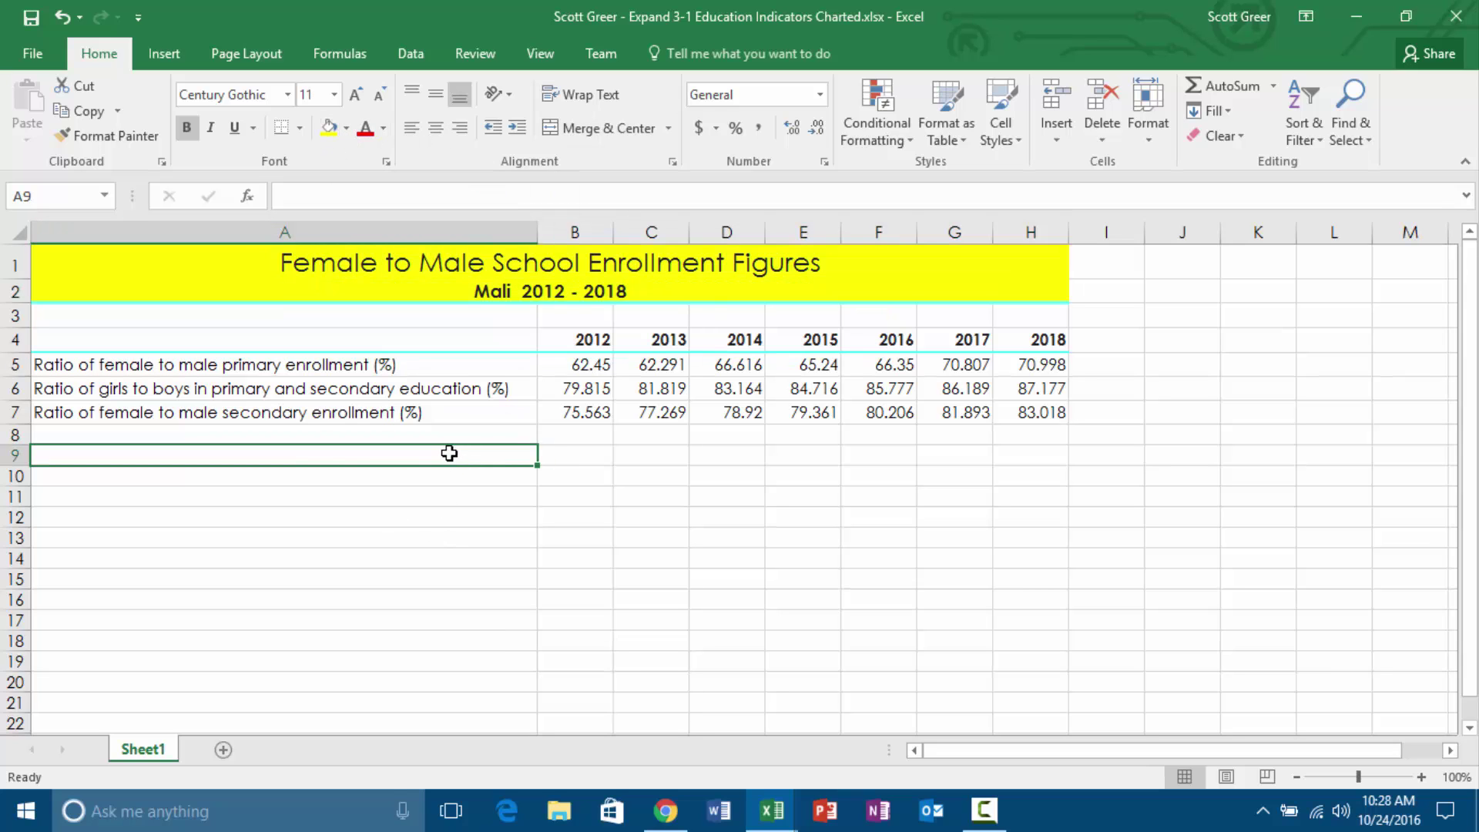
Insert the recommended line chart for A4:H5 and place it under the data table in column A, starting at row 9.
{"action": "left_click", "coordinate": [1421, 777]}
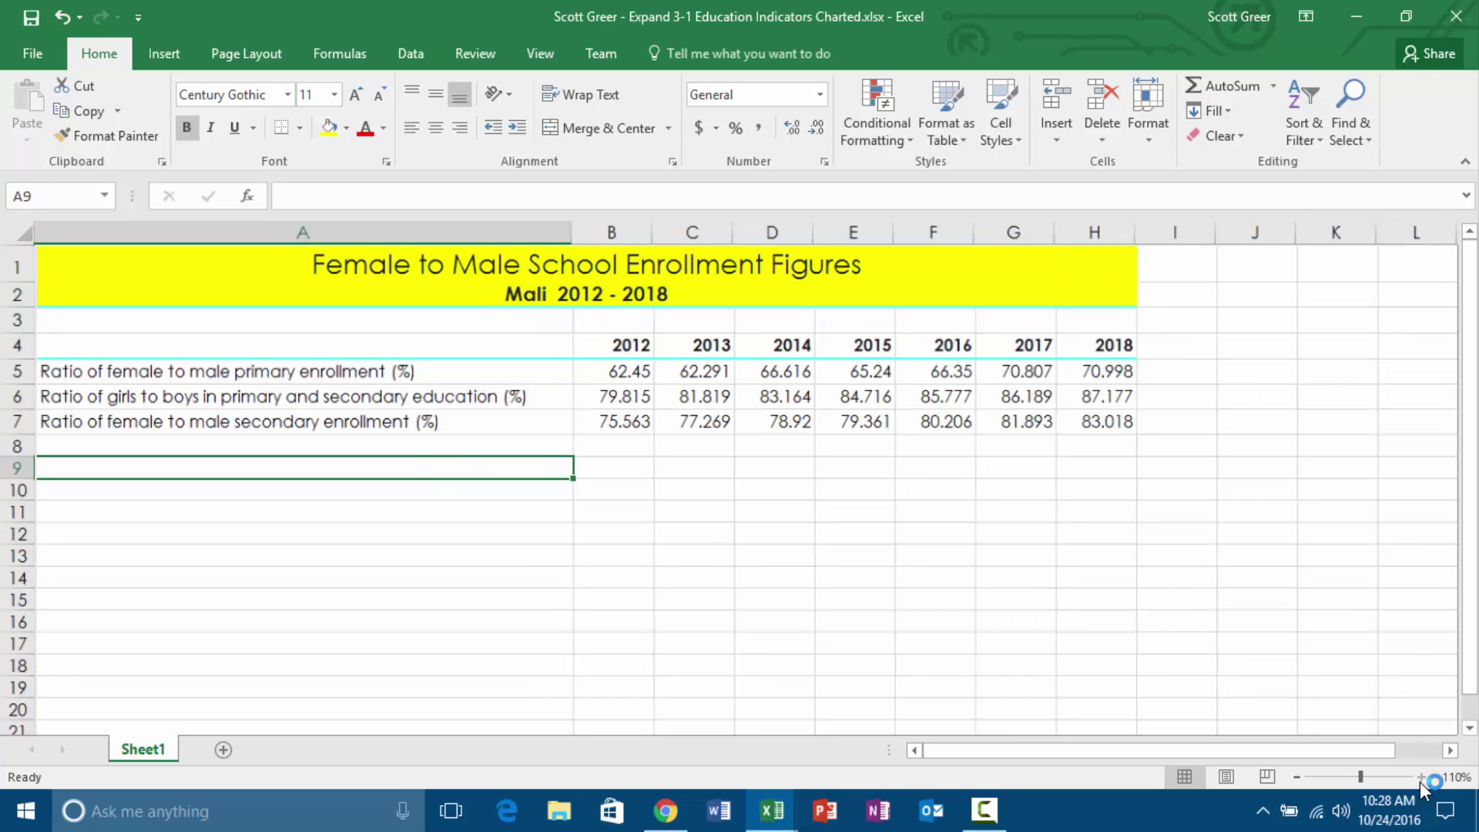
{"action": "left_click", "coordinate": [1421, 776]}
{"action": "left_click", "coordinate": [1421, 777]}
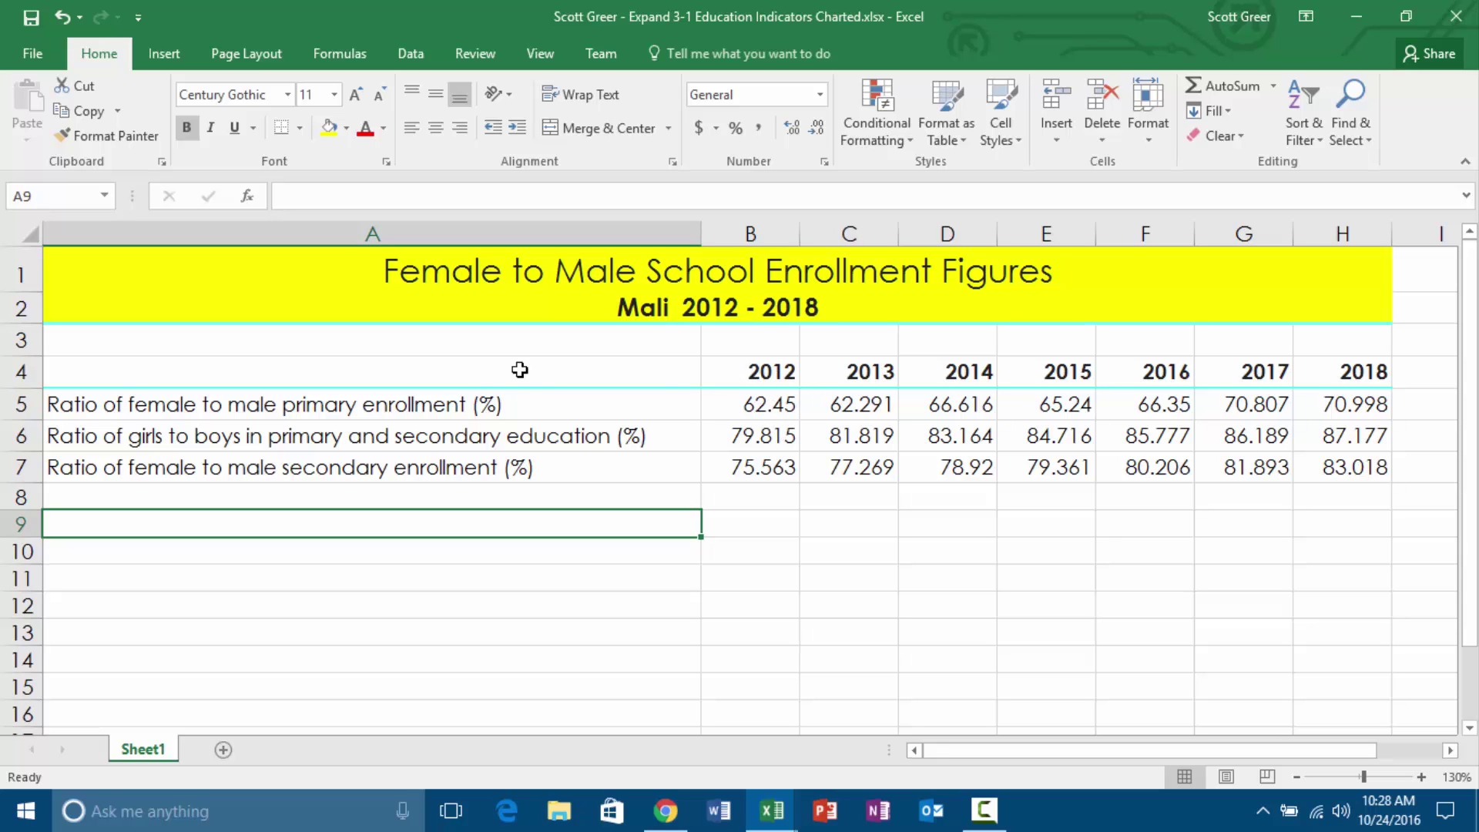
{"action": "left_click_drag", "start_coordinate": [520, 369], "coordinate": [1314, 409]}
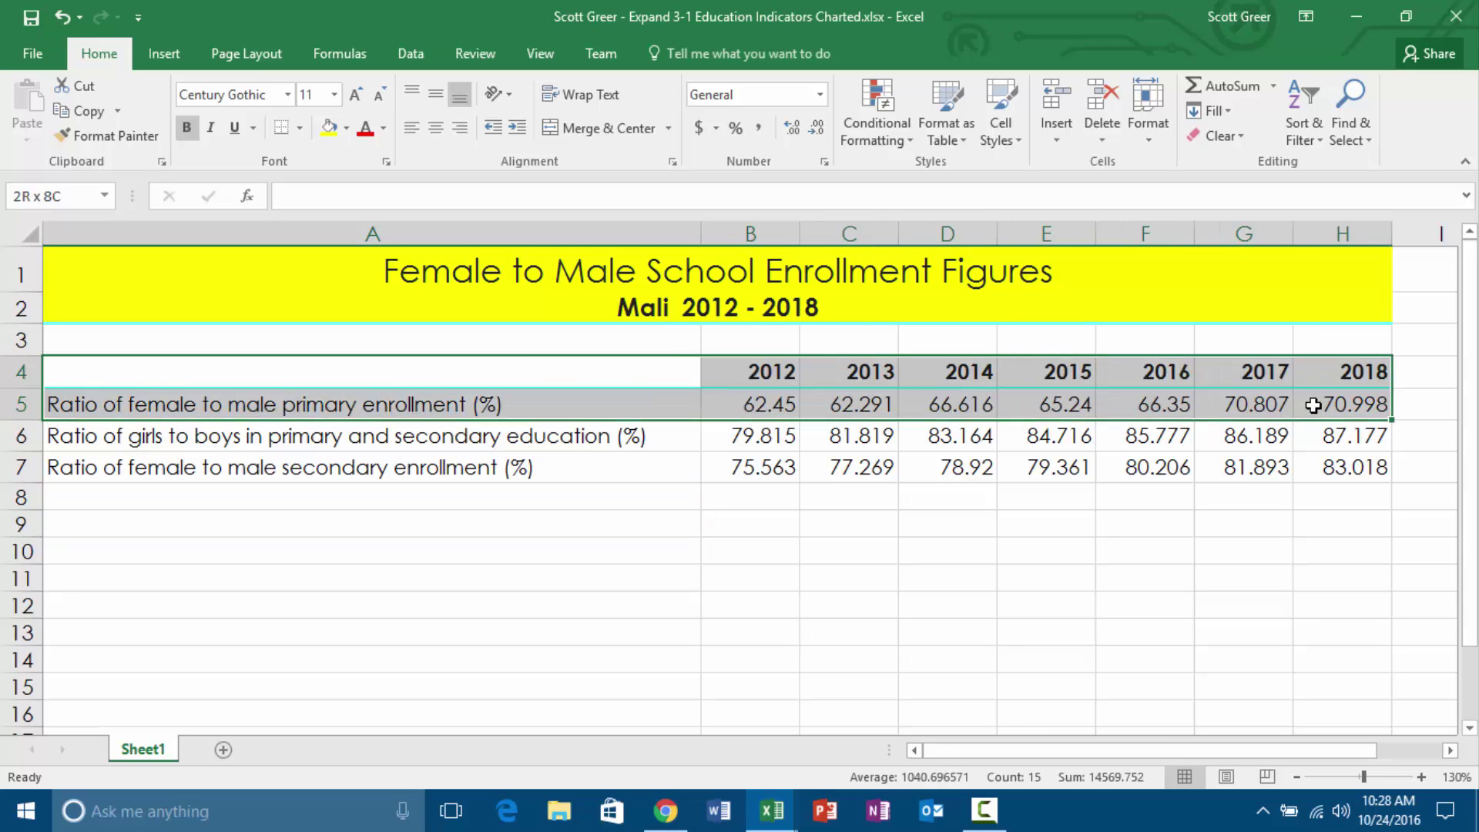
{"action": "left_click", "coordinate": [164, 53]}
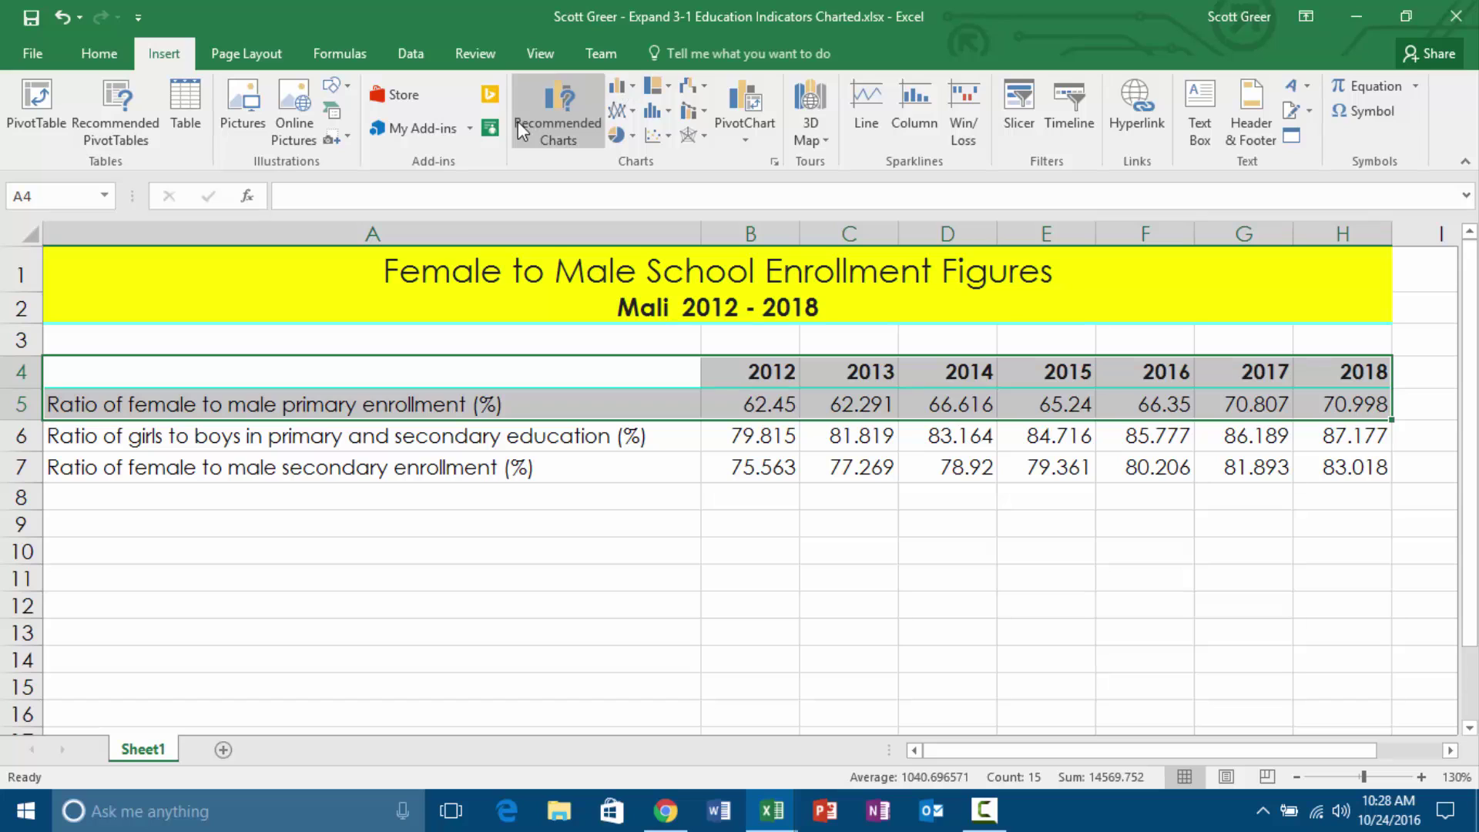
{"action": "left_click", "coordinate": [560, 113]}
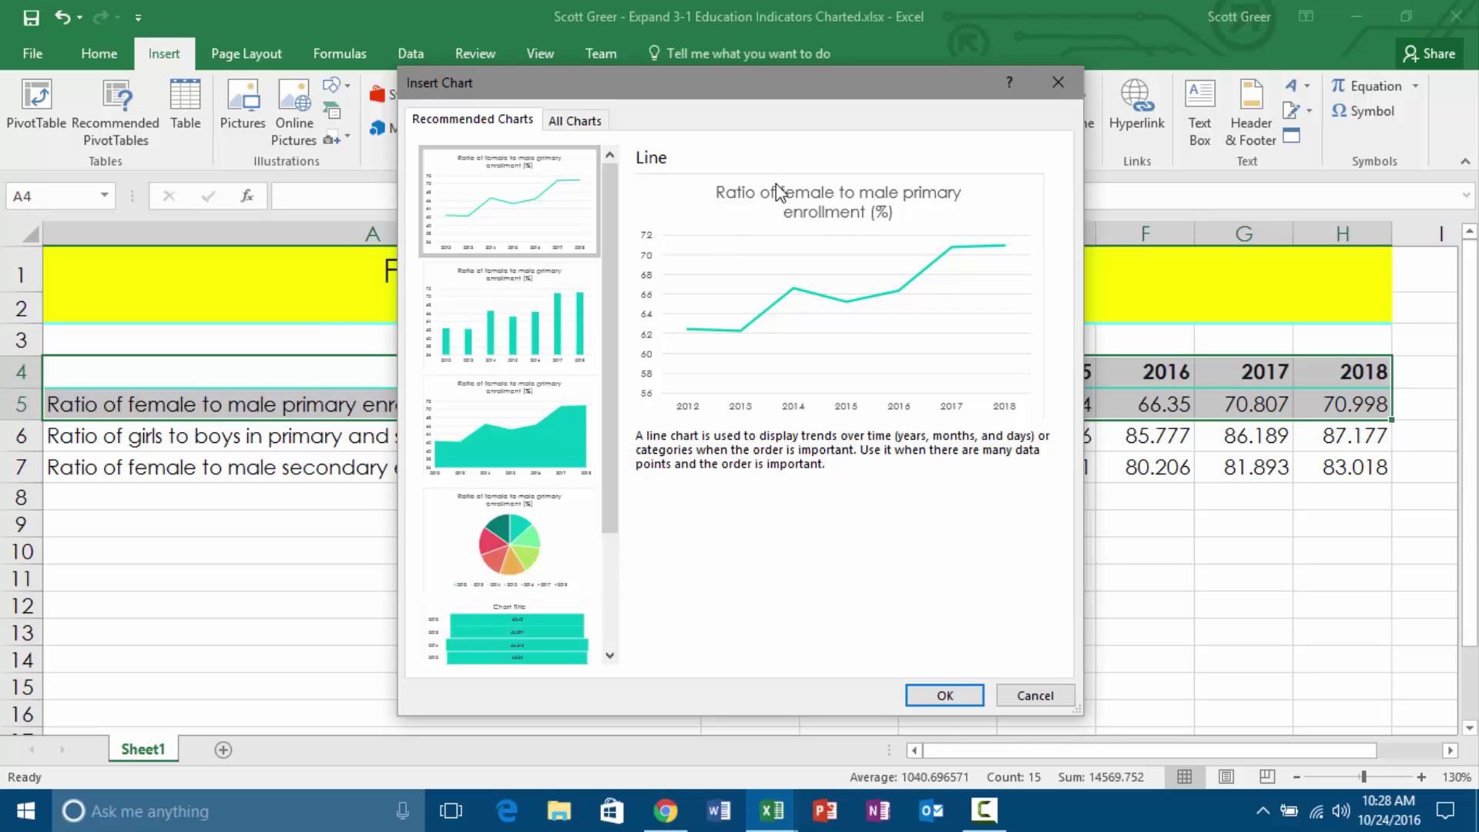
{"action": "left_click", "coordinate": [958, 697]}
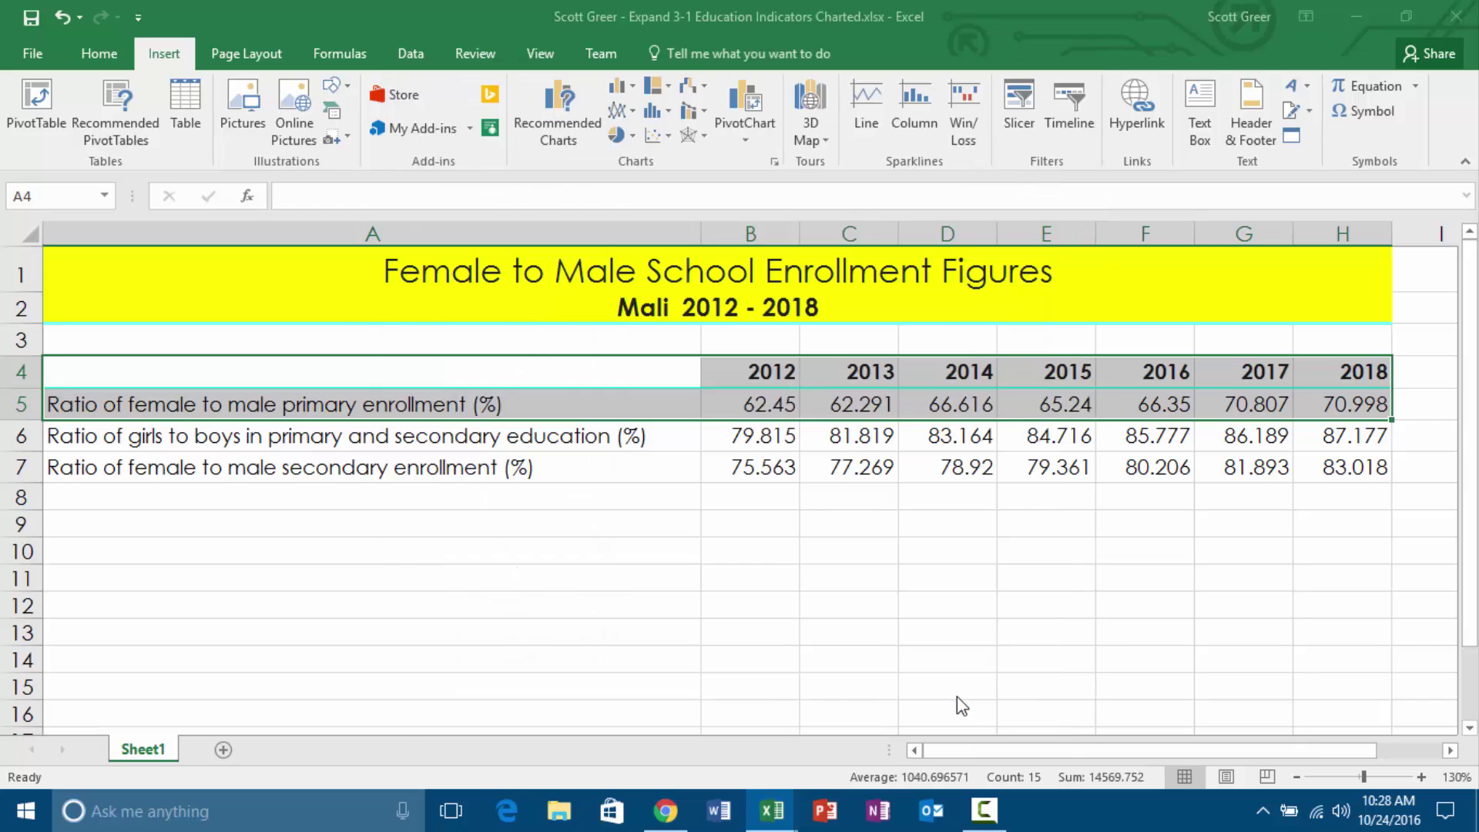
{"action": "mouse_move", "coordinate": [912, 308]}
{"action": "left_mouse_down"}
{"action": "mouse_move", "coordinate": [528, 518]}
{"action": "mouse_move", "coordinate": [518, 497]}
{"action": "mouse_move", "coordinate": [527, 517]}
{"action": "left_mouse_up"}
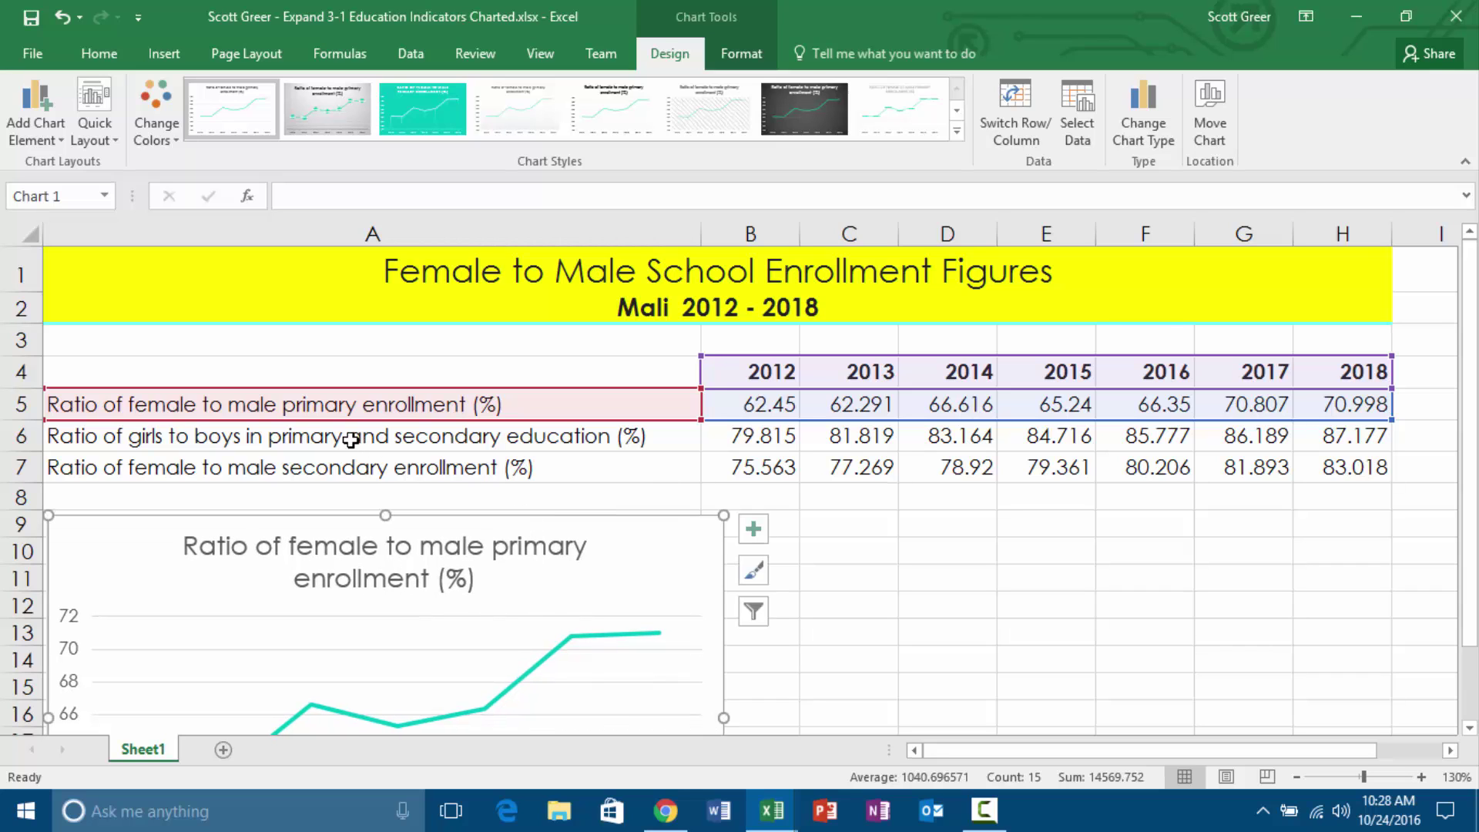
{"action": "left_click", "coordinate": [537, 350]}
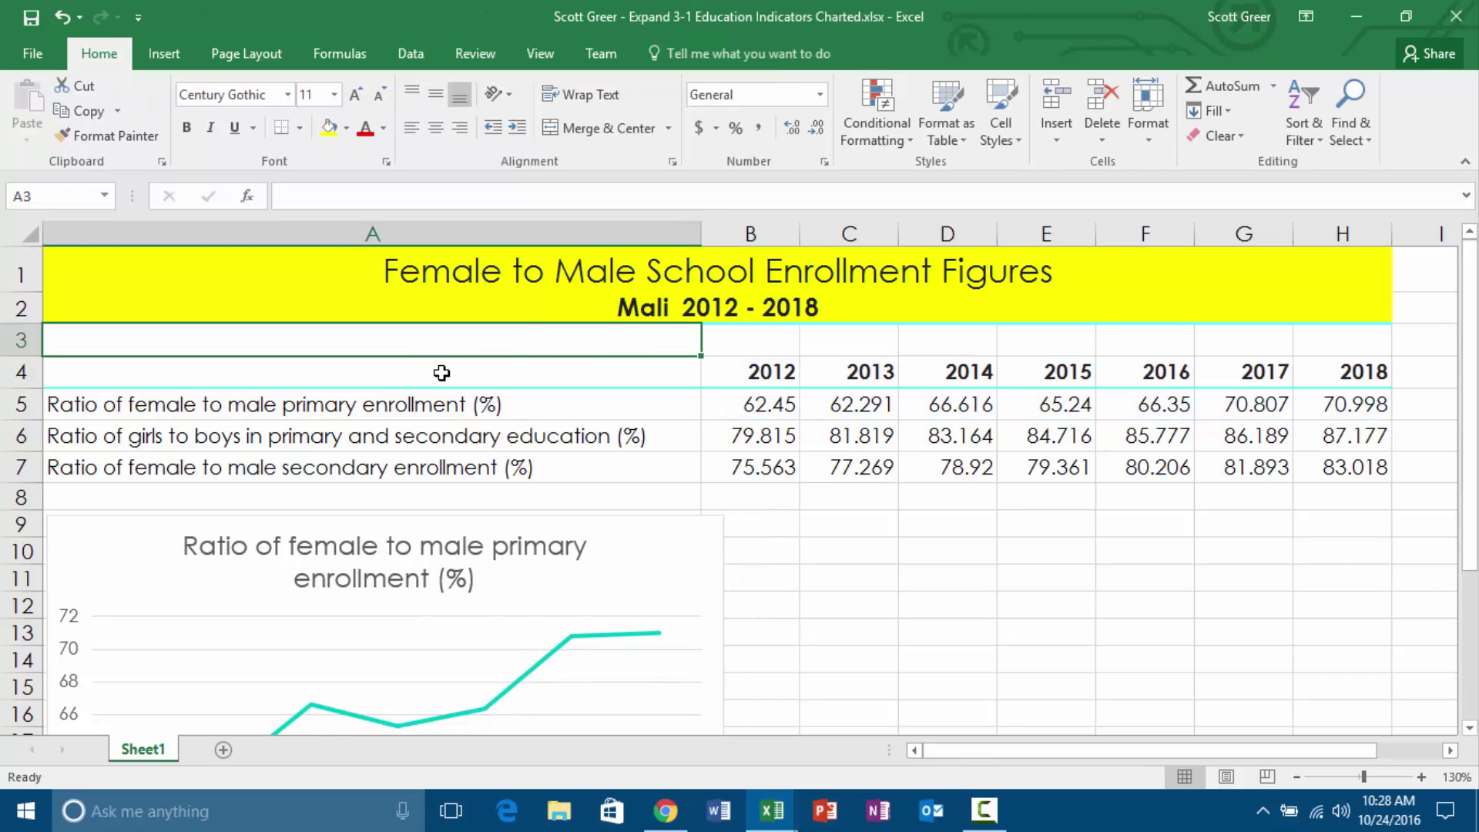
Insert a recommended clustered column chart from A4:H4 and A6:H6 and place it beside the line chart, level with its upper edge.
{"action": "left_click_drag", "start_coordinate": [488, 373], "coordinate": [1337, 374]}
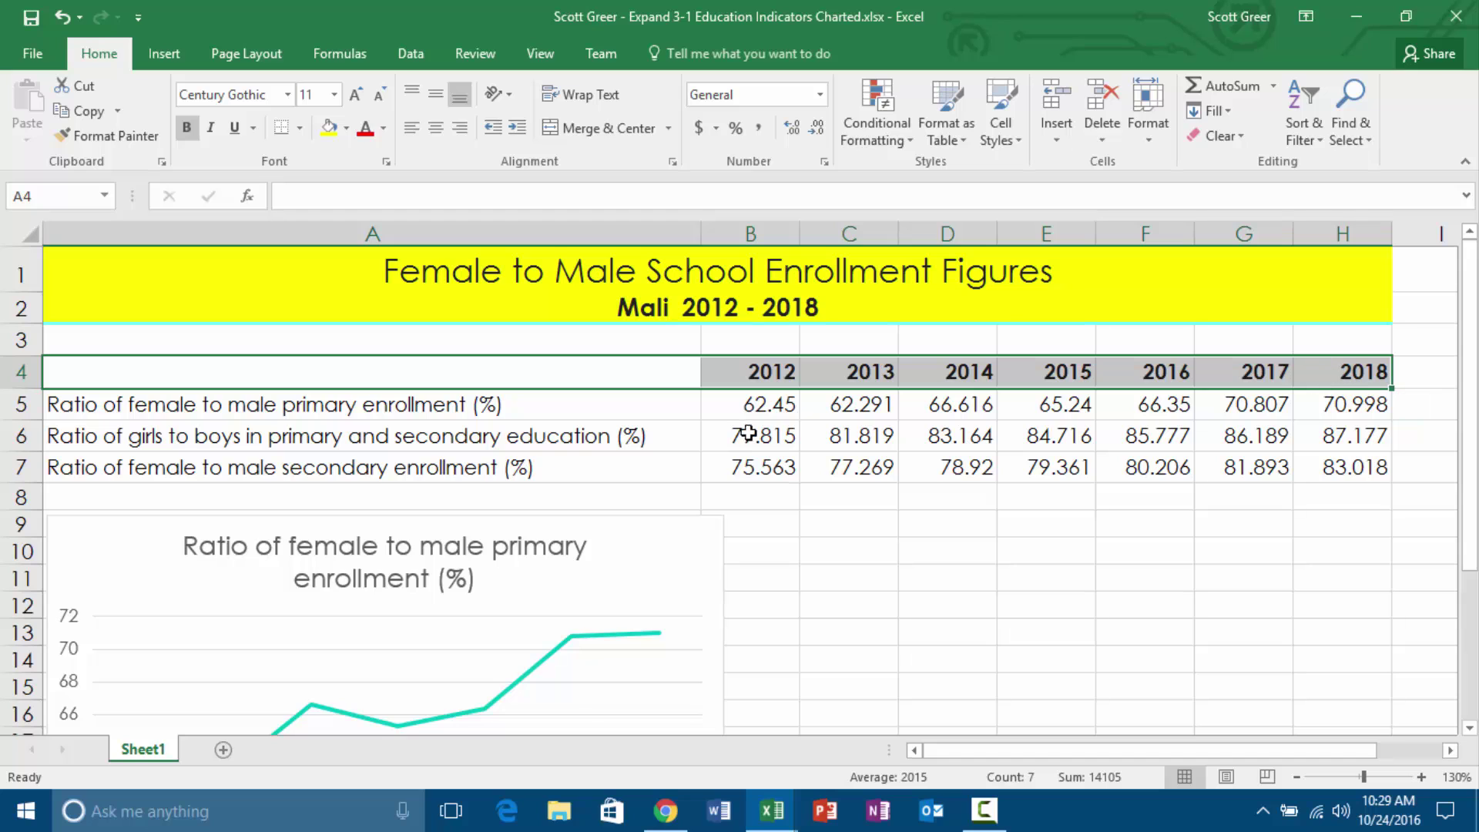
{"action": "left_click_drag", "start_coordinate": [212, 437], "coordinate": [1337, 439]}
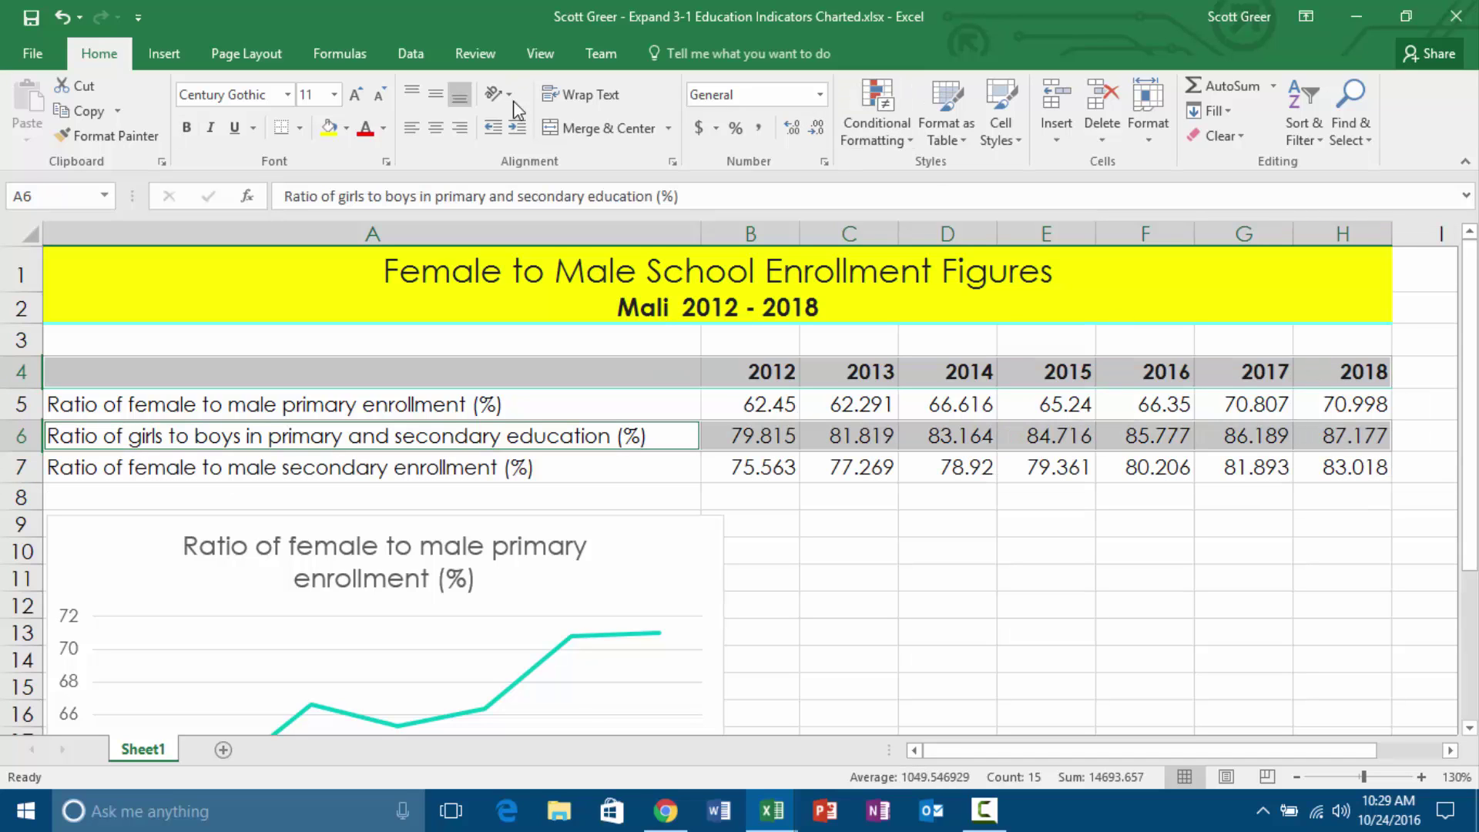
{"action": "left_click", "coordinate": [164, 54]}
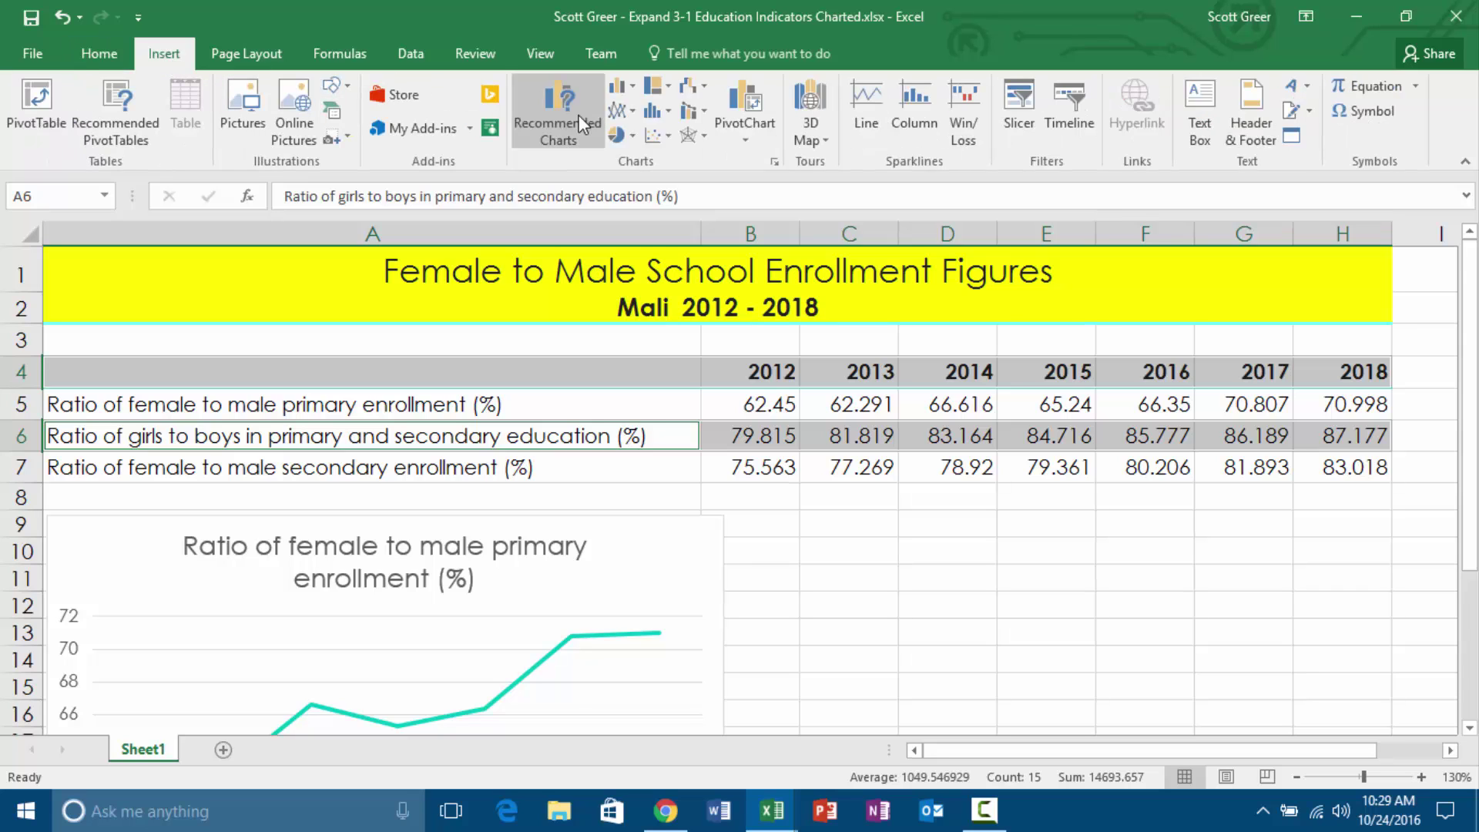
{"action": "left_click", "coordinate": [557, 112]}
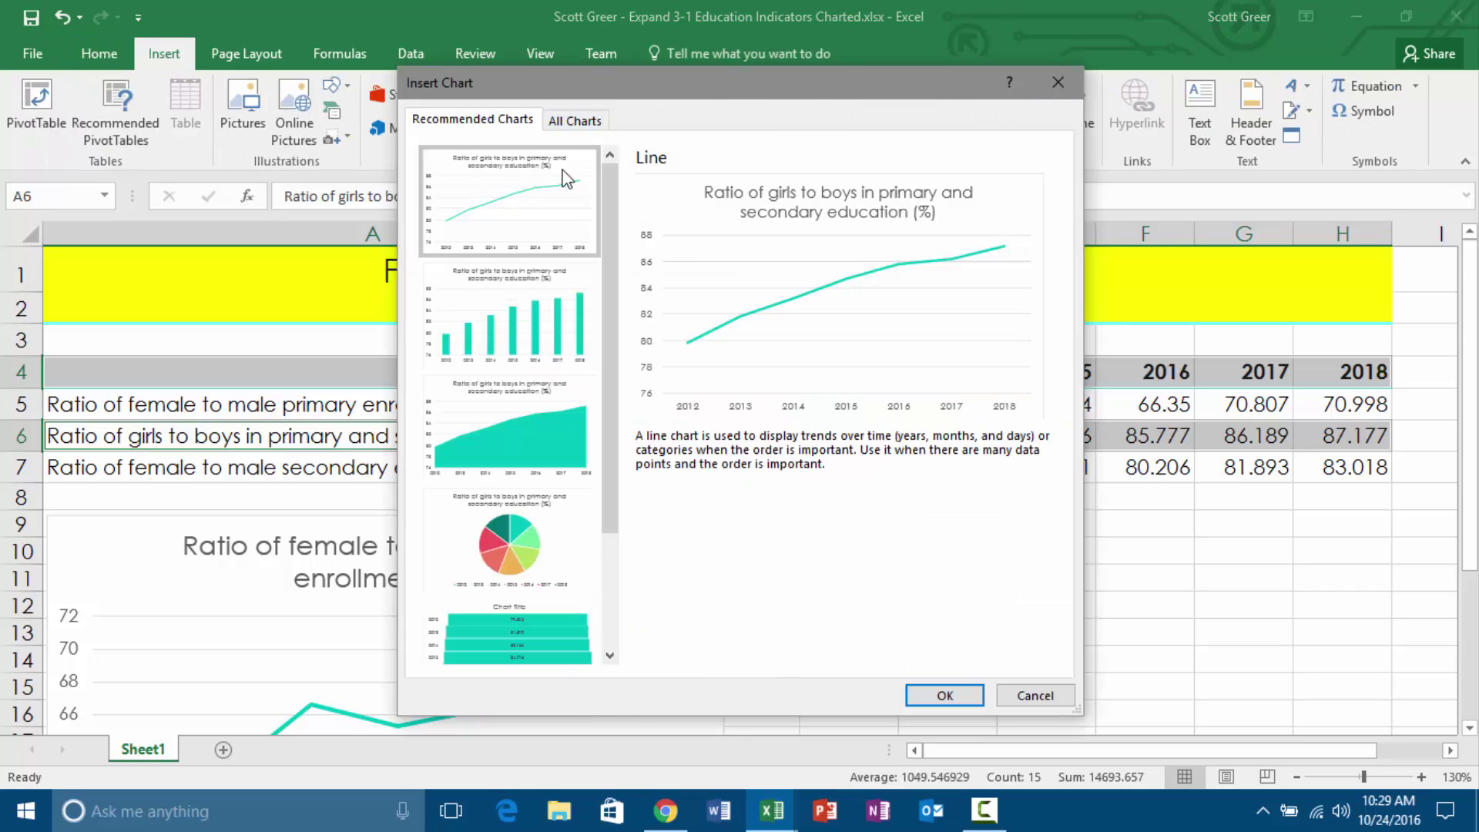
{"action": "left_click", "coordinate": [531, 333]}
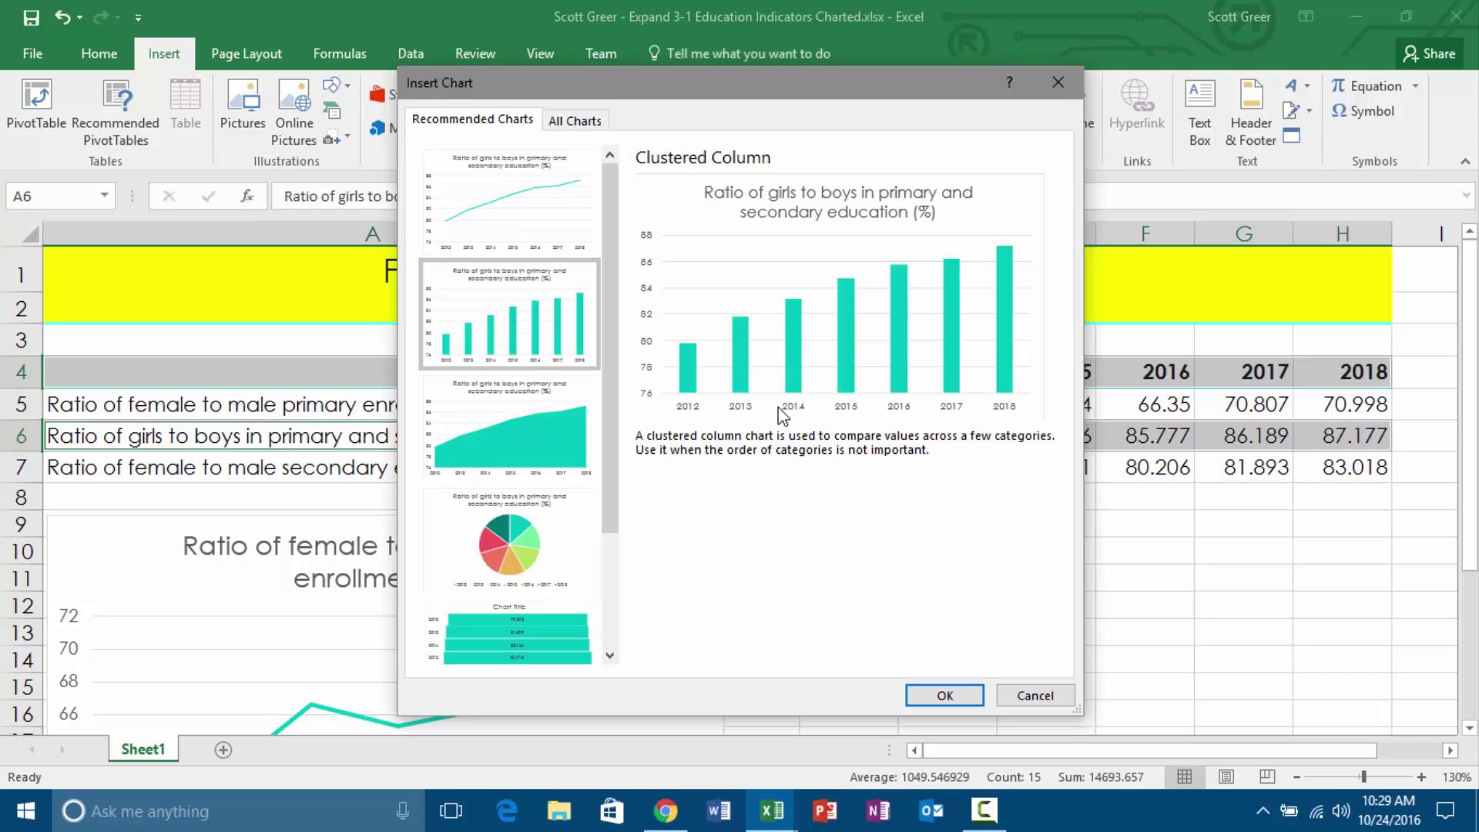
{"action": "left_click", "coordinate": [945, 695]}
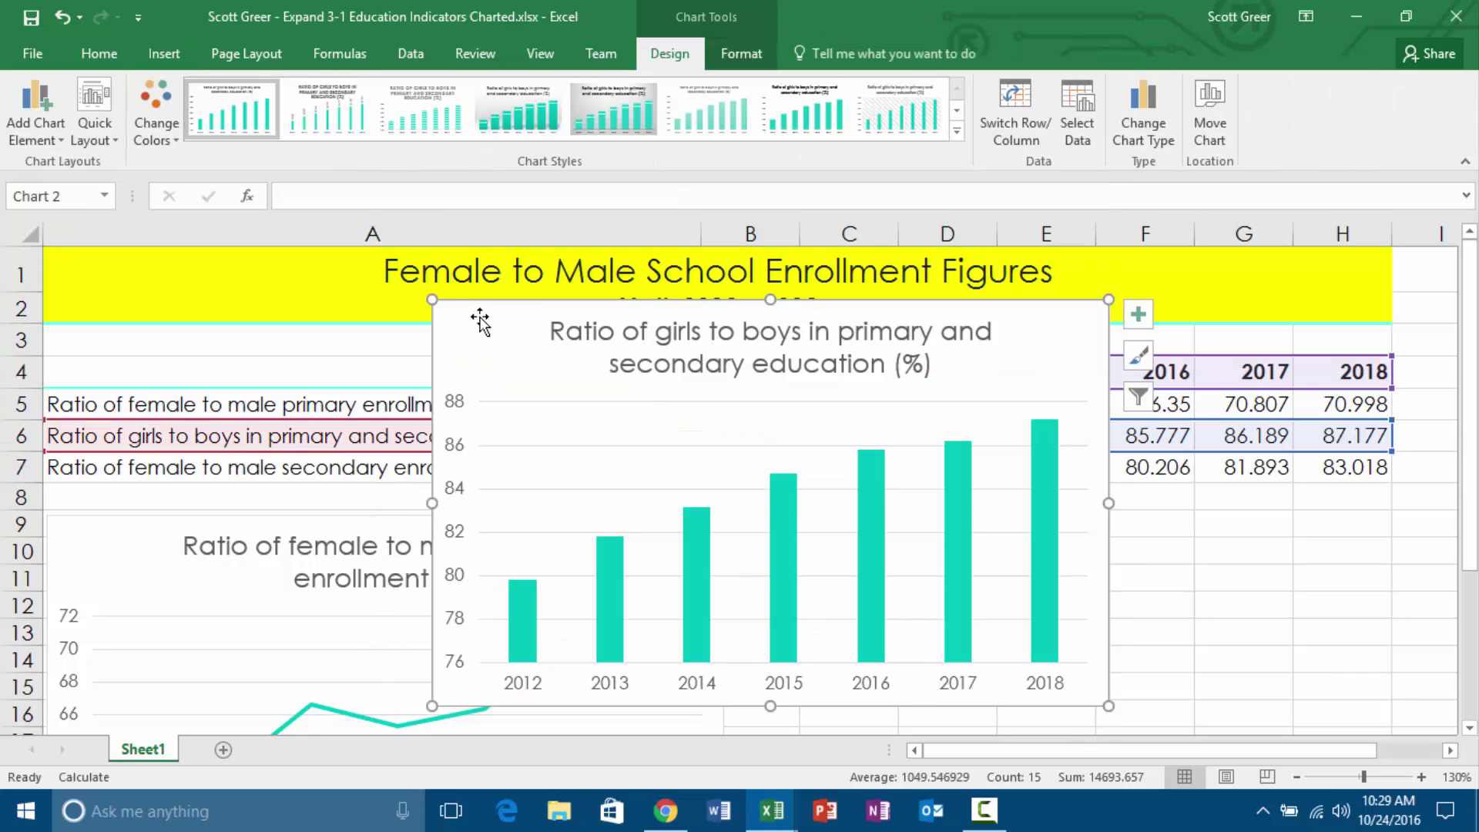
{"action": "left_click_drag", "start_coordinate": [478, 321], "coordinate": [782, 528]}
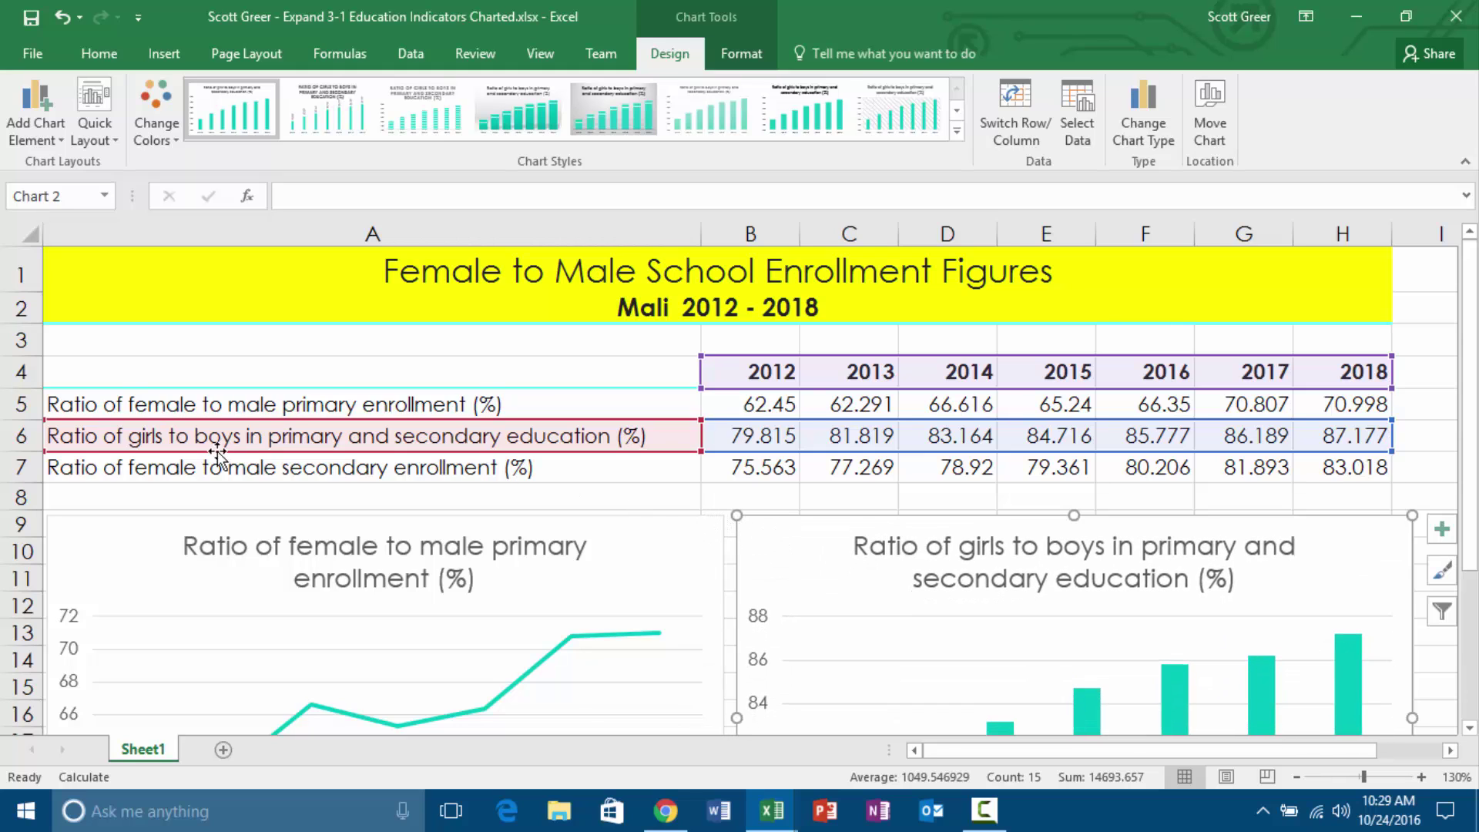
Insert a recommended stacked area chart from the year header A4:H4 and the secondary enrollment row A7:H7.
{"action": "left_click_drag", "start_coordinate": [326, 373], "coordinate": [1334, 372]}
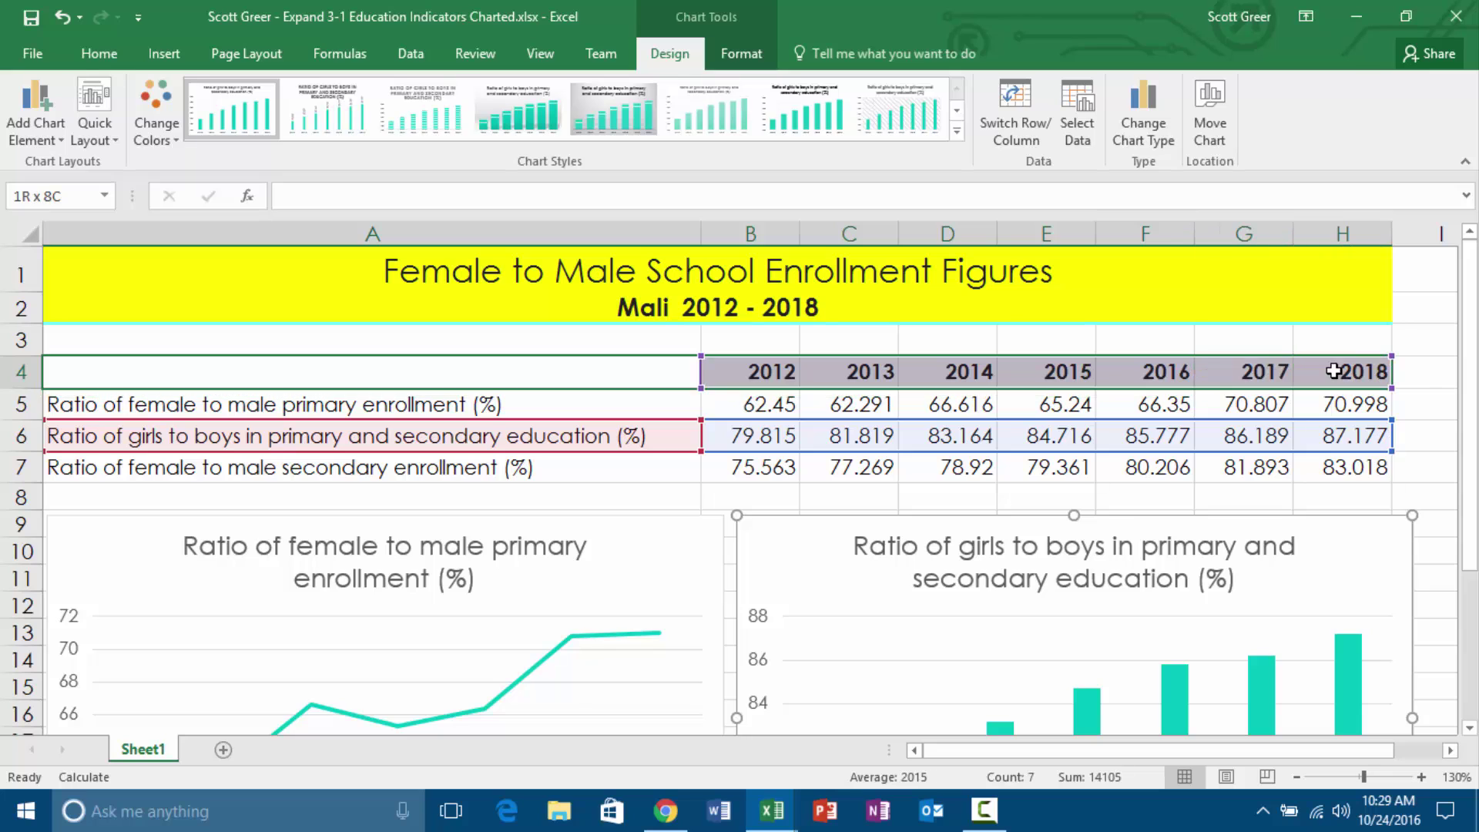
{"action": "left_click_drag", "start_coordinate": [528, 466], "coordinate": [1338, 468], "text": "ctrl"}
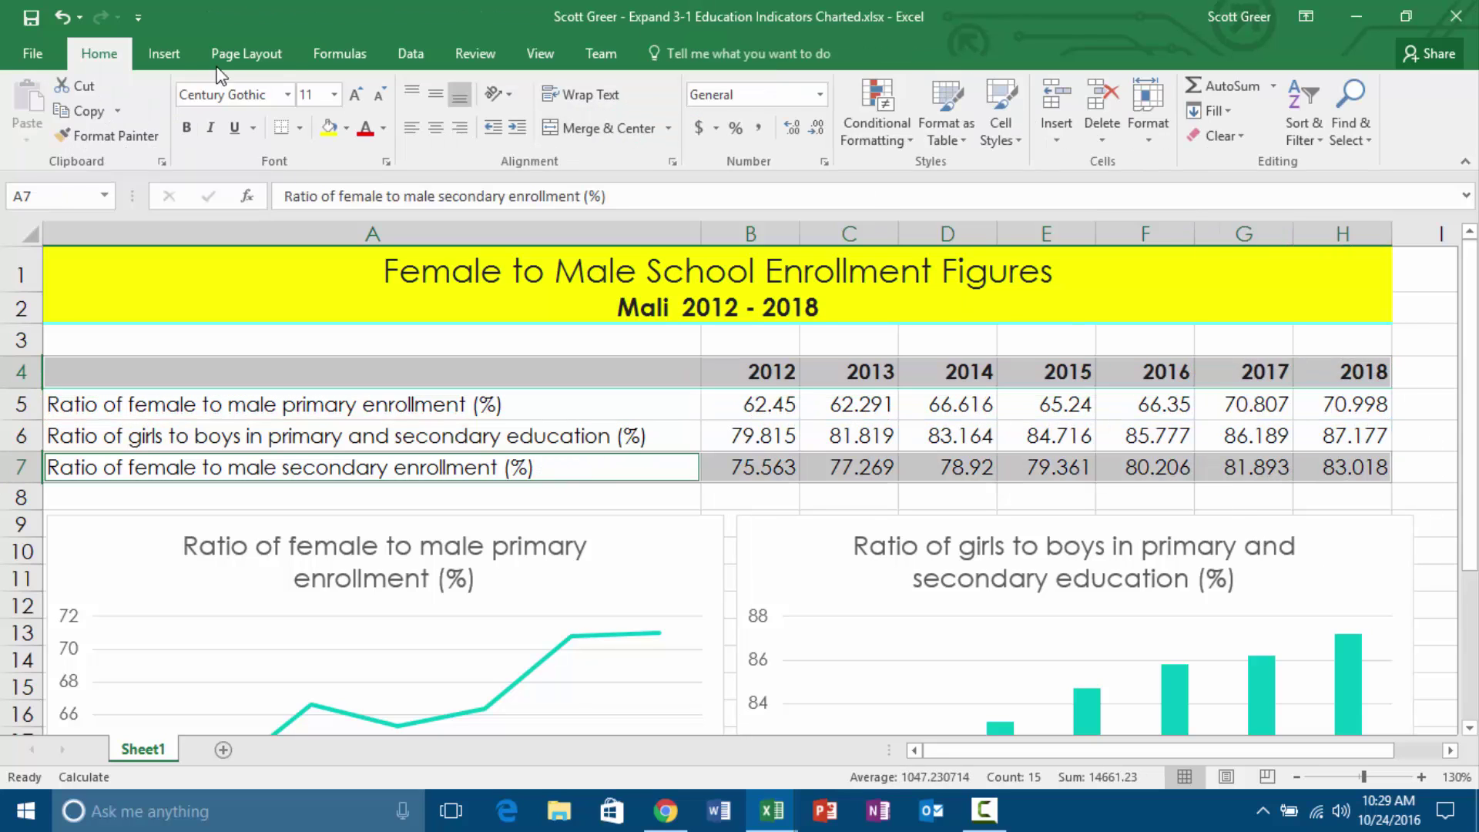
{"action": "left_click", "coordinate": [170, 56]}
{"action": "left_click", "coordinate": [581, 108]}
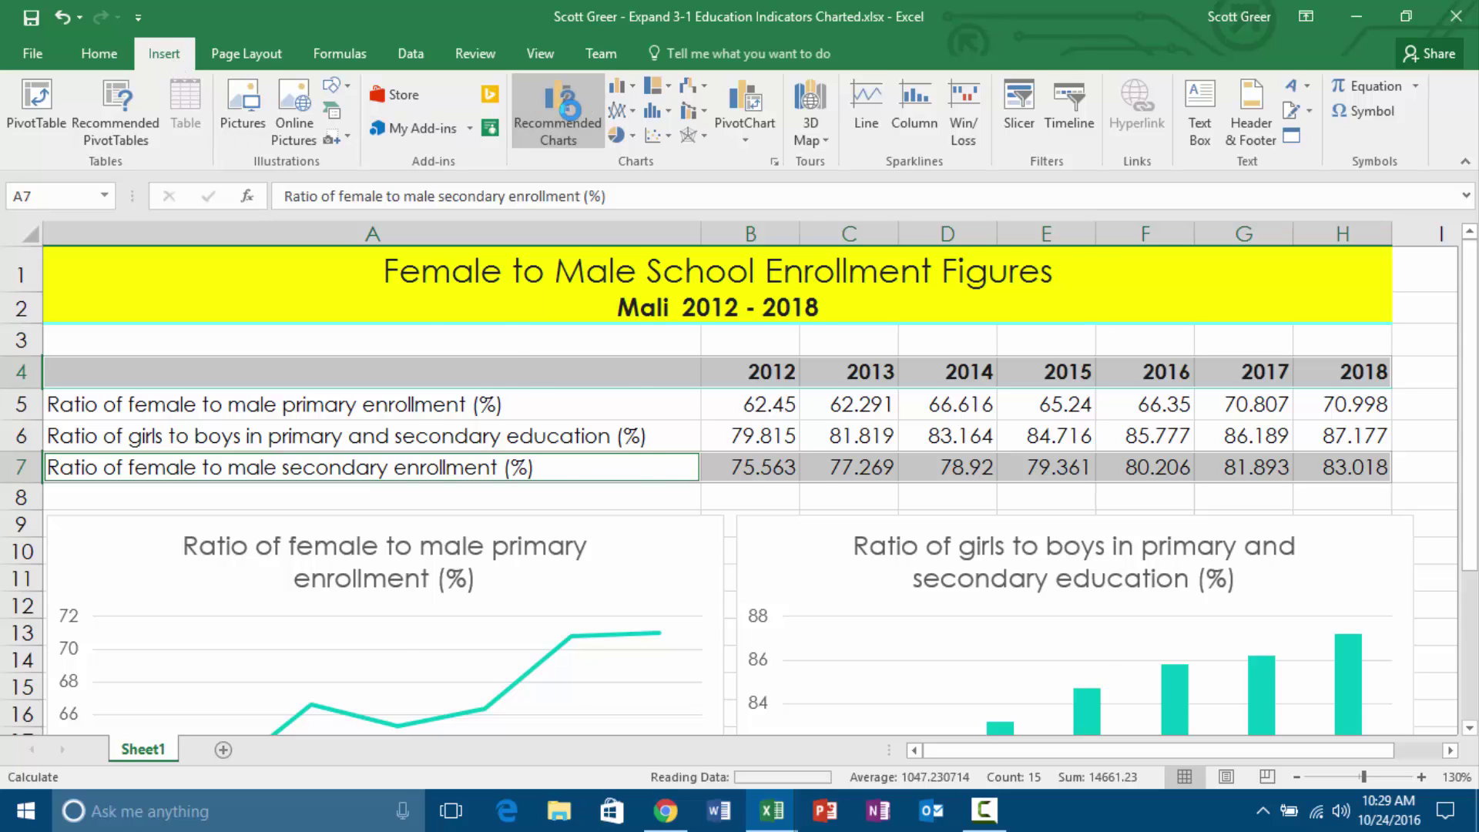
{"action": "scroll", "coordinate": [508, 562], "scroll_direction": "down", "scroll_amount": 3}
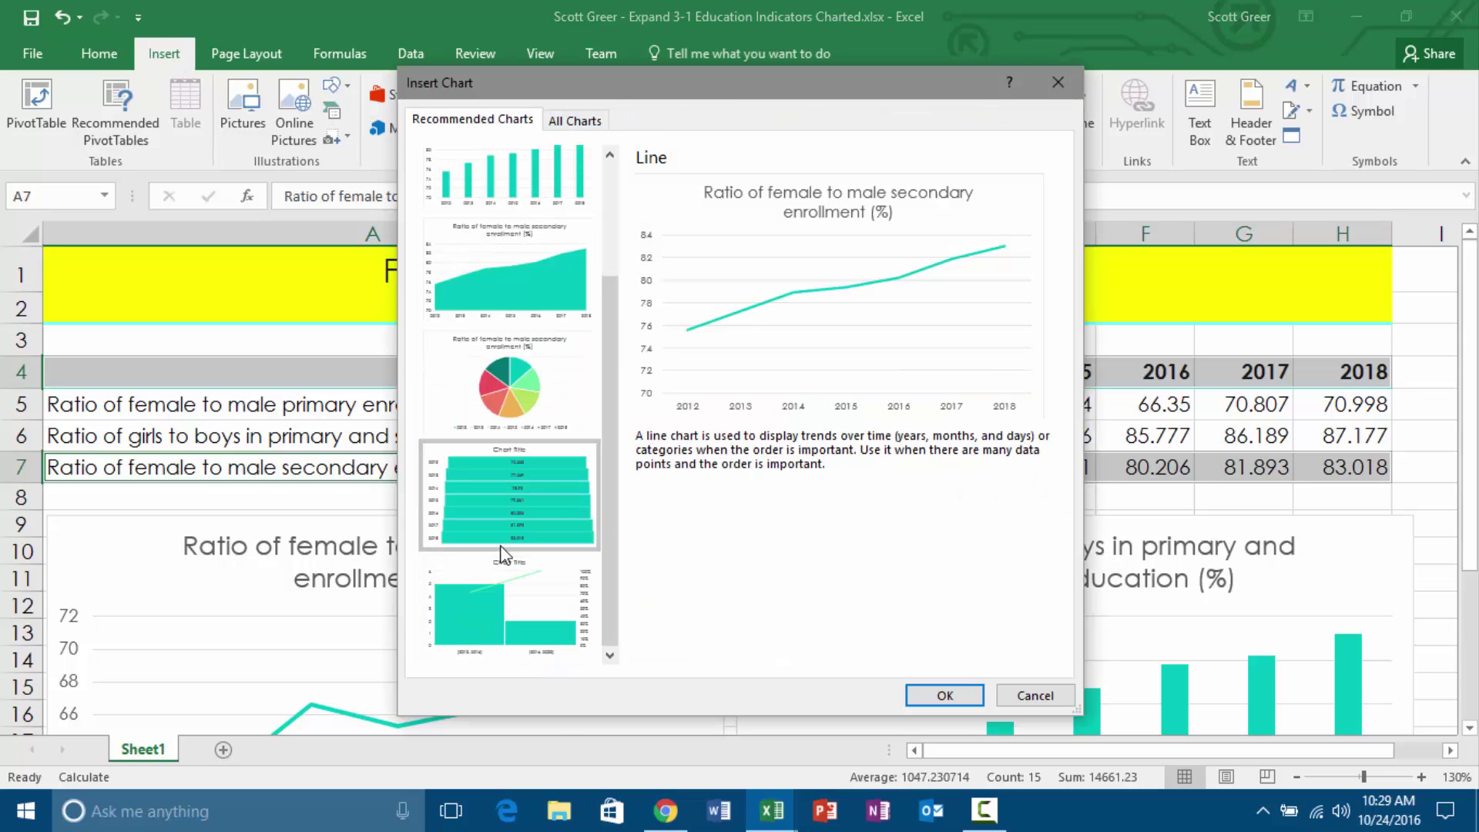
{"action": "scroll", "coordinate": [497, 566], "scroll_direction": "up", "scroll_amount": 3}
{"action": "left_click", "coordinate": [552, 440]}
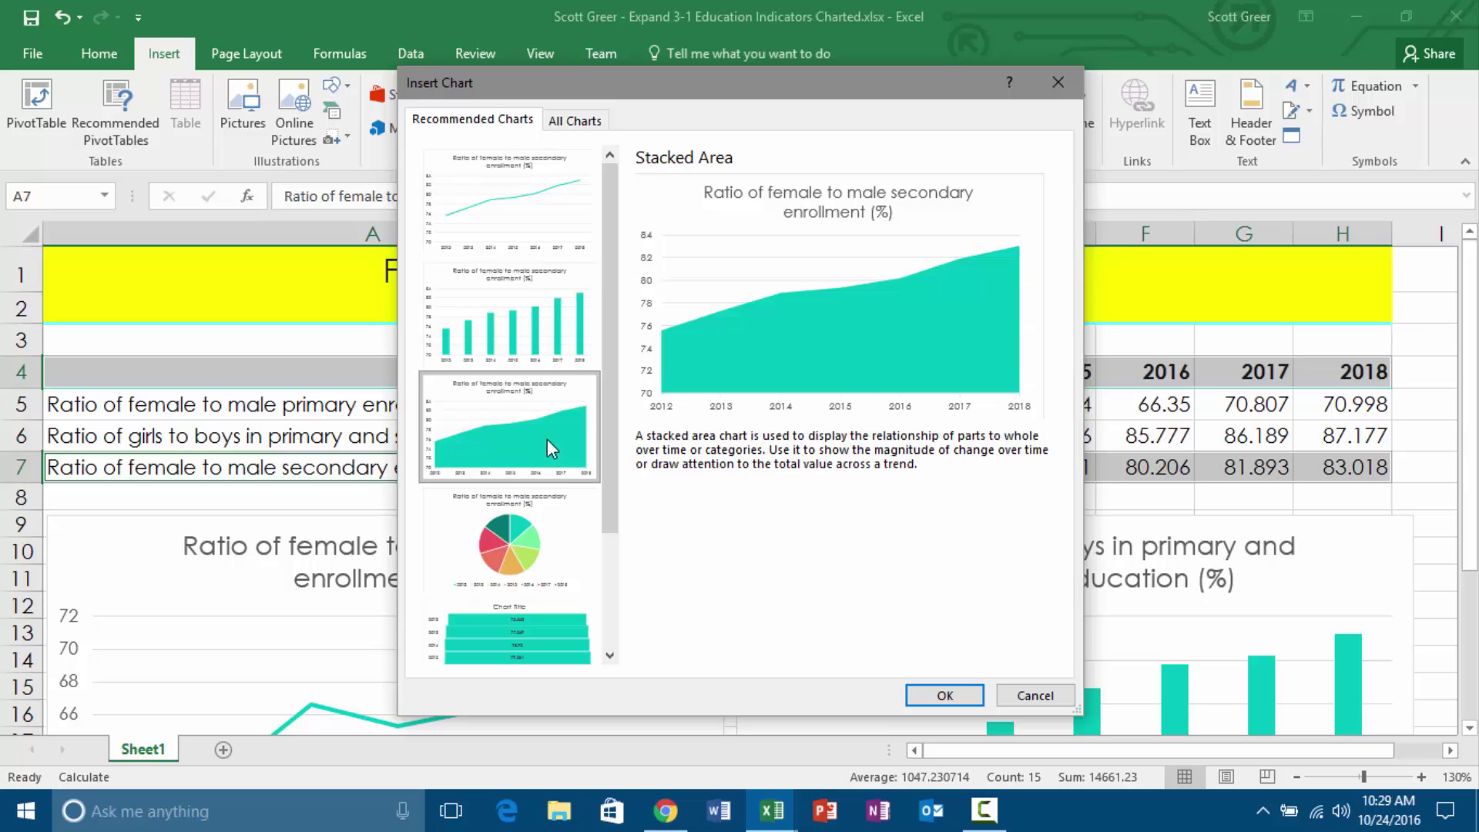
{"action": "left_click", "coordinate": [945, 693]}
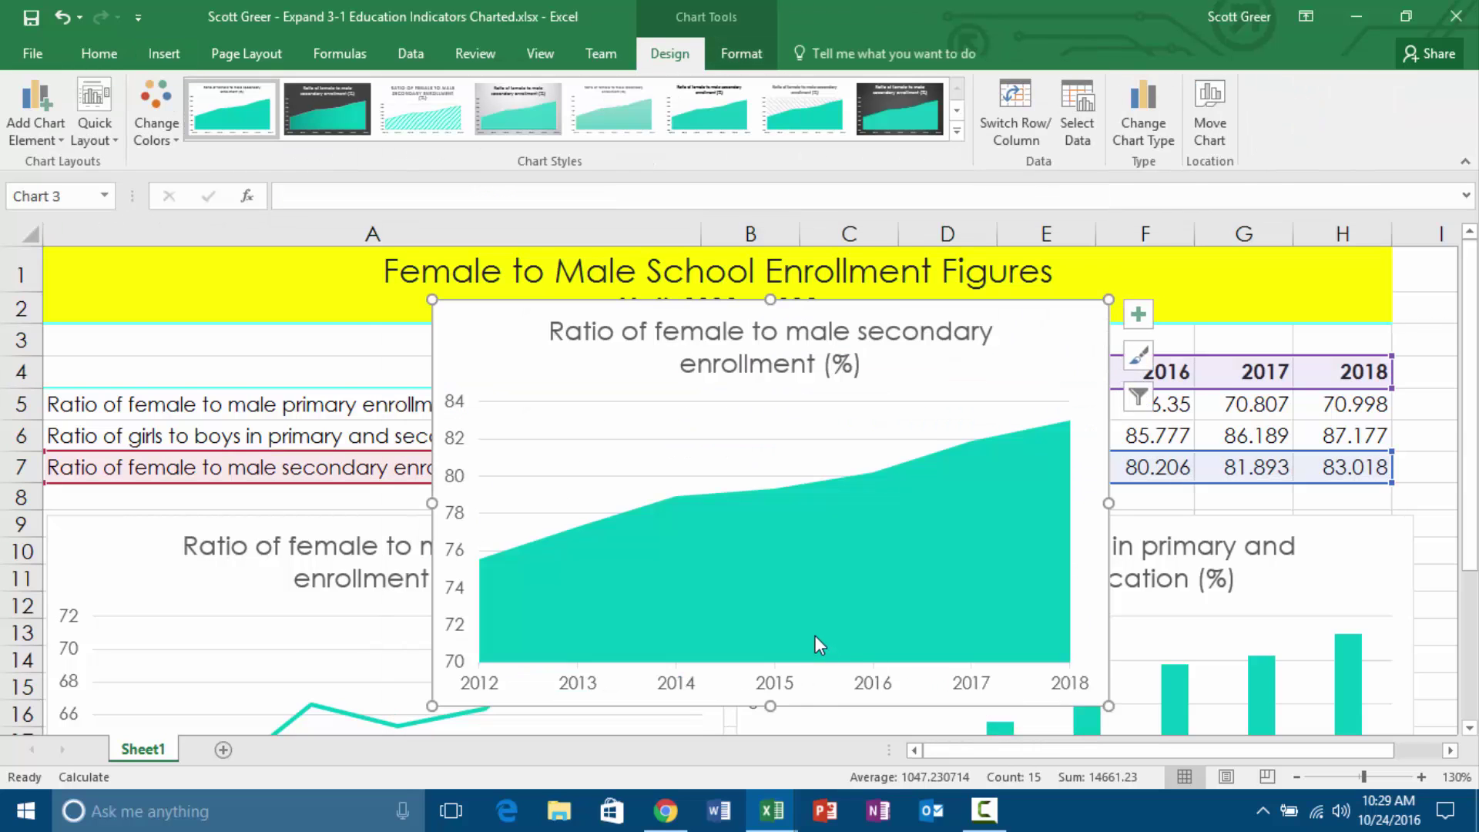
Move the stacked area chart directly below the line chart in column A, starting at row 24, and deselect it.
{"action": "scroll", "coordinate": [815, 634], "scroll_direction": "down", "scroll_amount": 4}
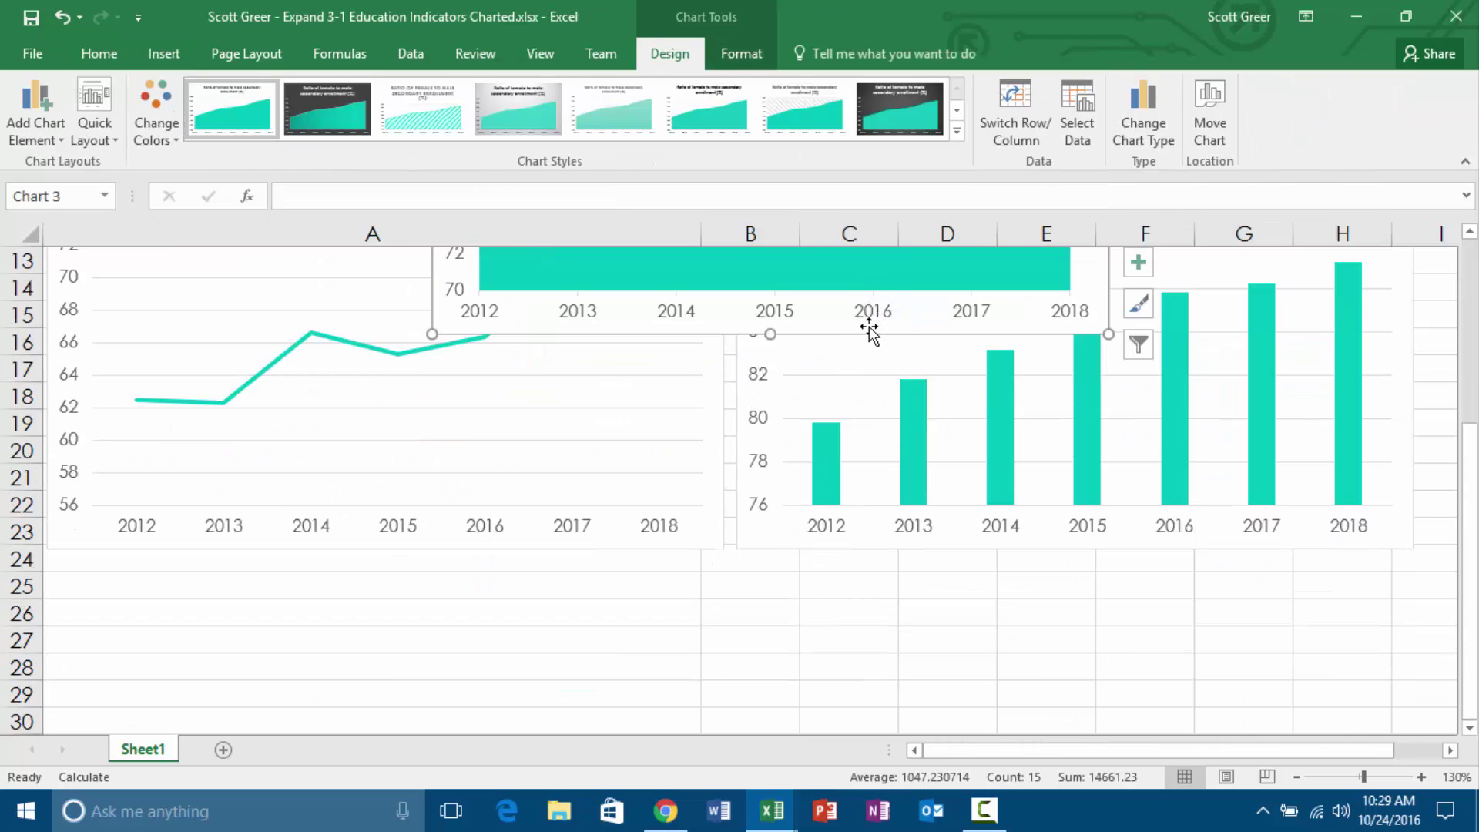
{"action": "left_click_drag", "start_coordinate": [868, 330], "coordinate": [487, 681]}
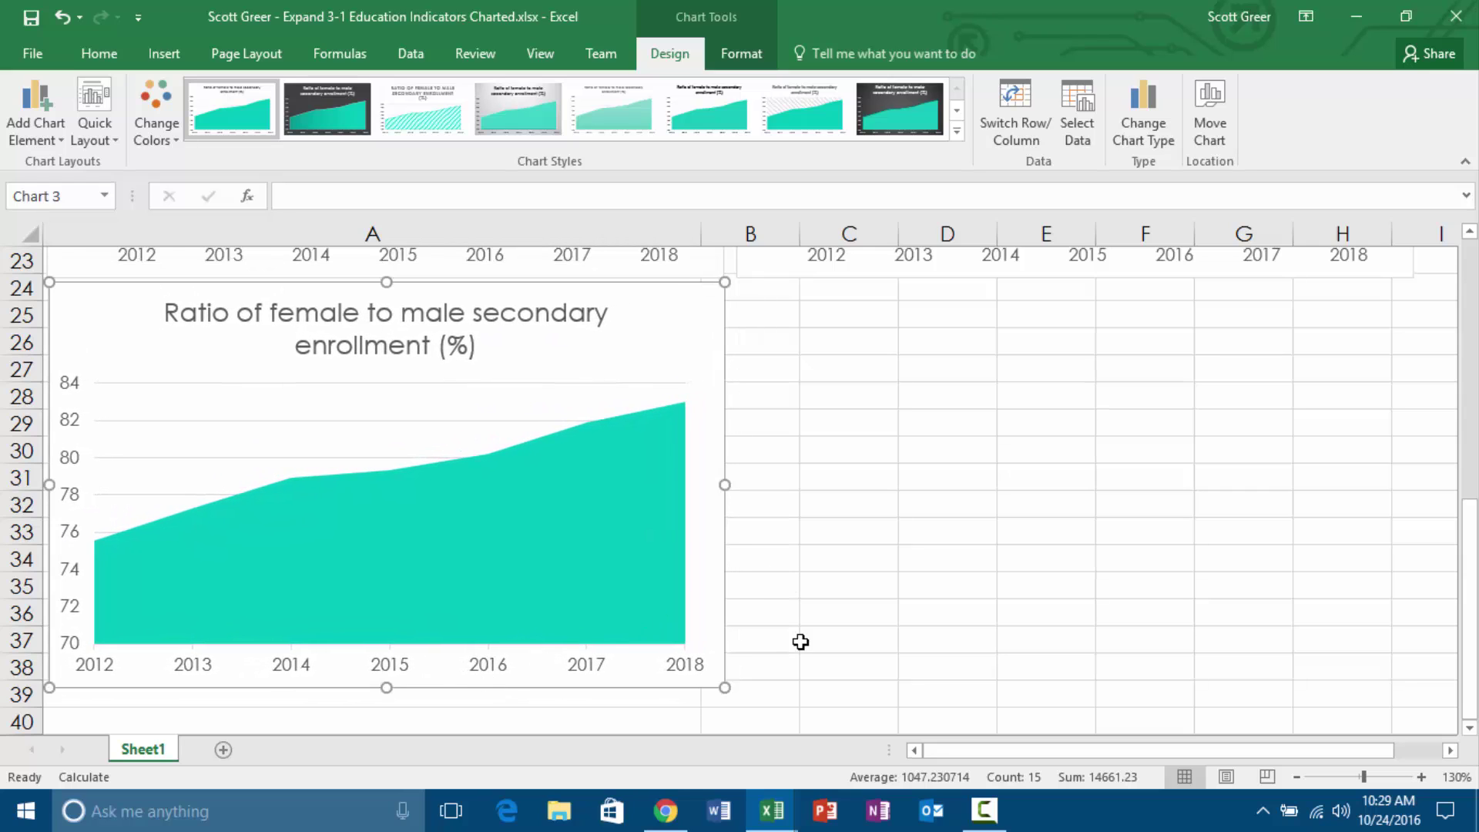
{"action": "scroll", "coordinate": [798, 643], "scroll_direction": "up", "scroll_amount": 8}
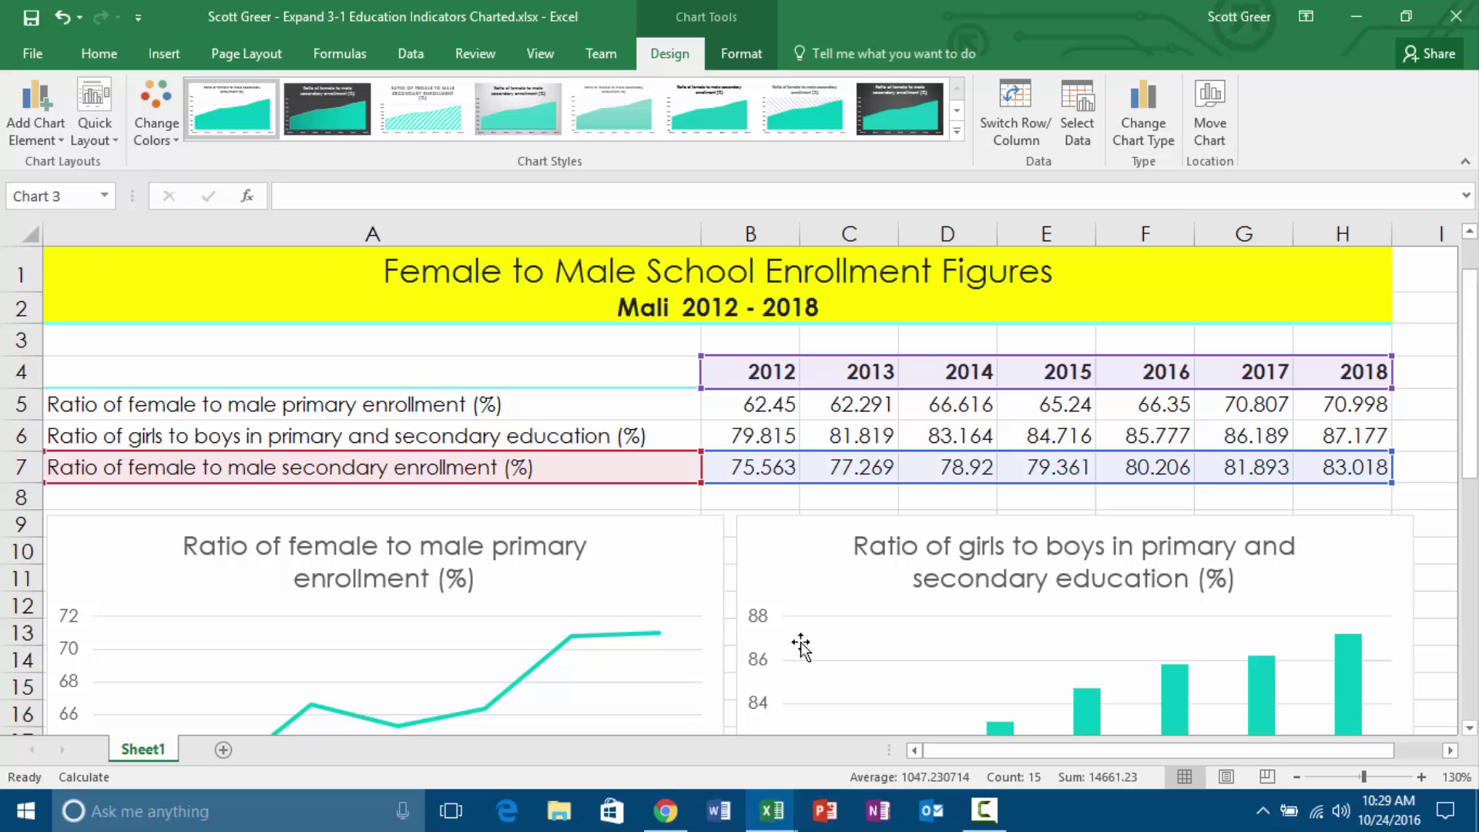
{"action": "left_click", "coordinate": [1285, 436]}
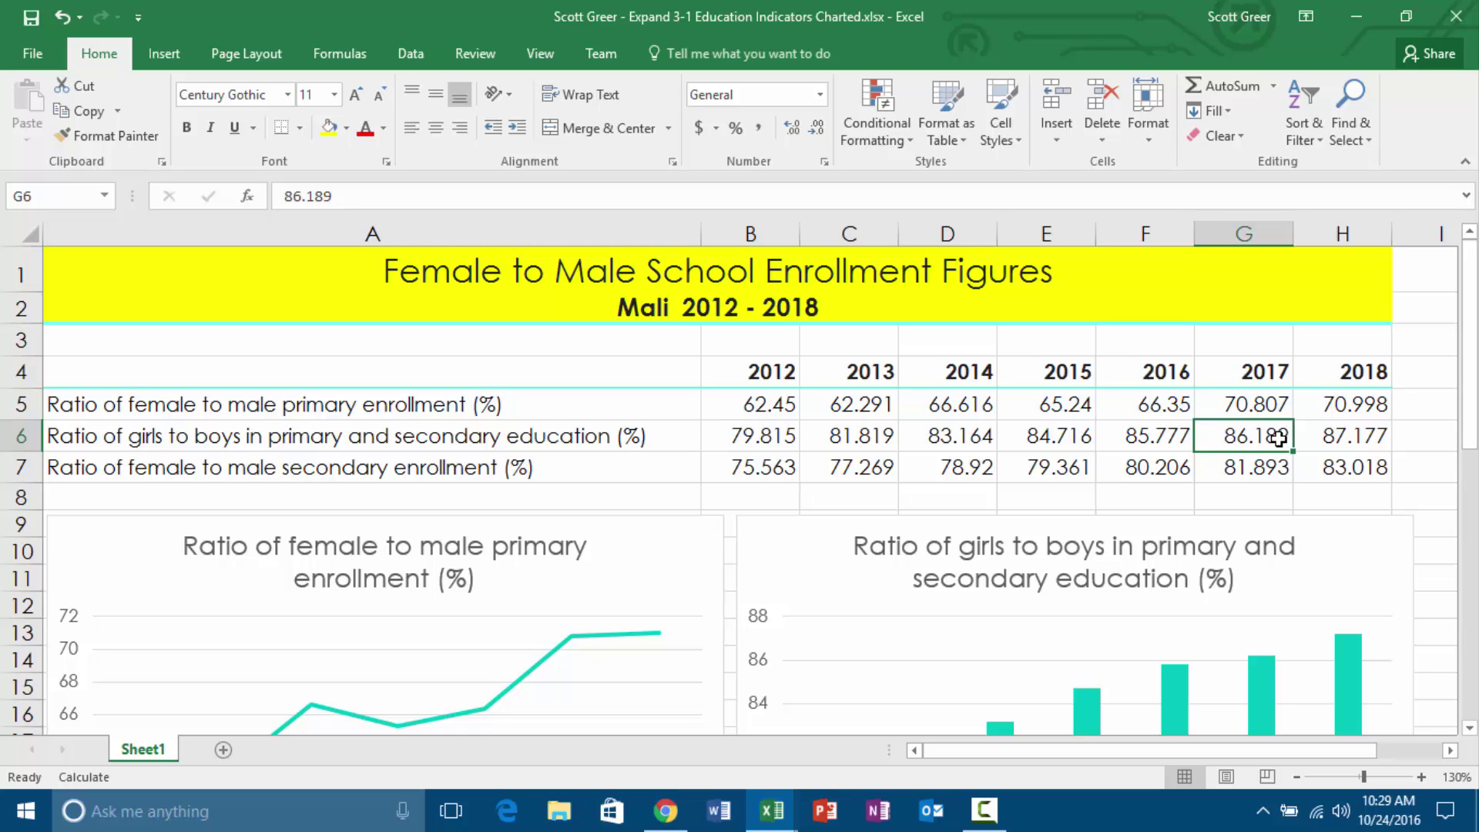
Add data labels to the primary enrollment line chart.
{"action": "scroll", "coordinate": [1282, 463], "scroll_direction": "down", "scroll_amount": 5}
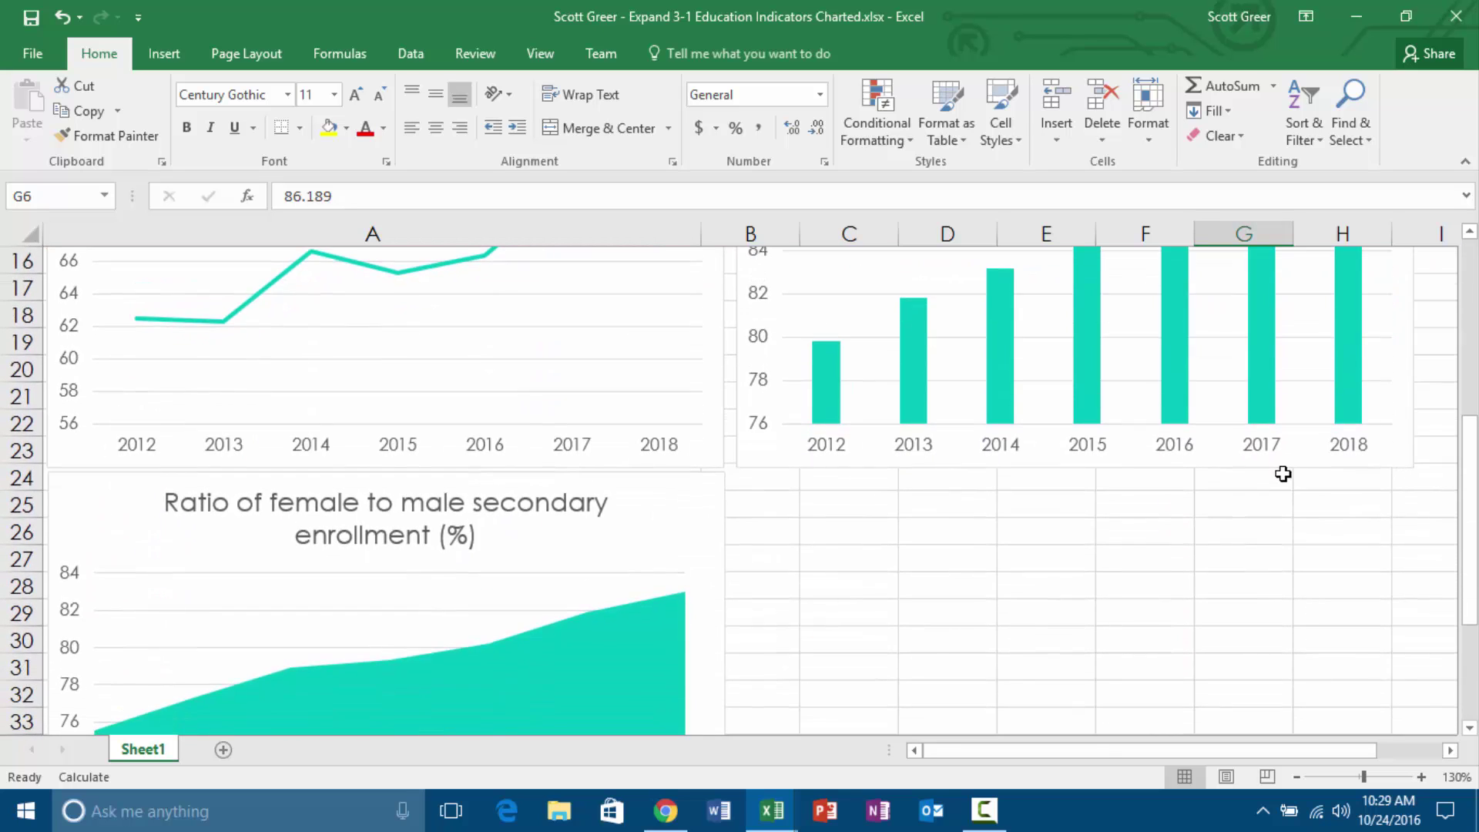
{"action": "scroll", "coordinate": [1280, 475], "scroll_direction": "up", "scroll_amount": 4}
{"action": "scroll", "coordinate": [1280, 475], "scroll_direction": "down", "scroll_amount": 1}
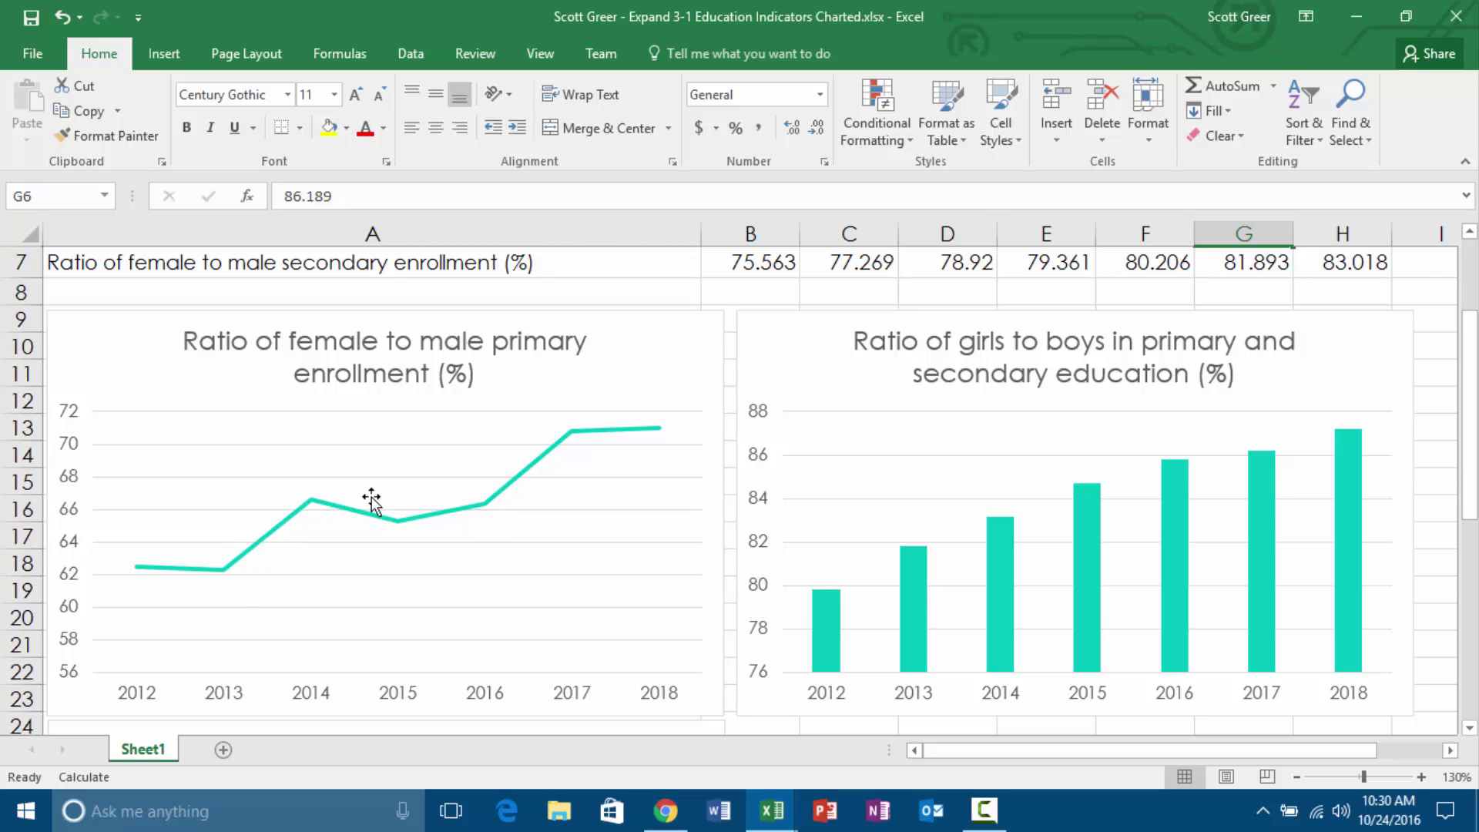
{"action": "left_click", "coordinate": [684, 377]}
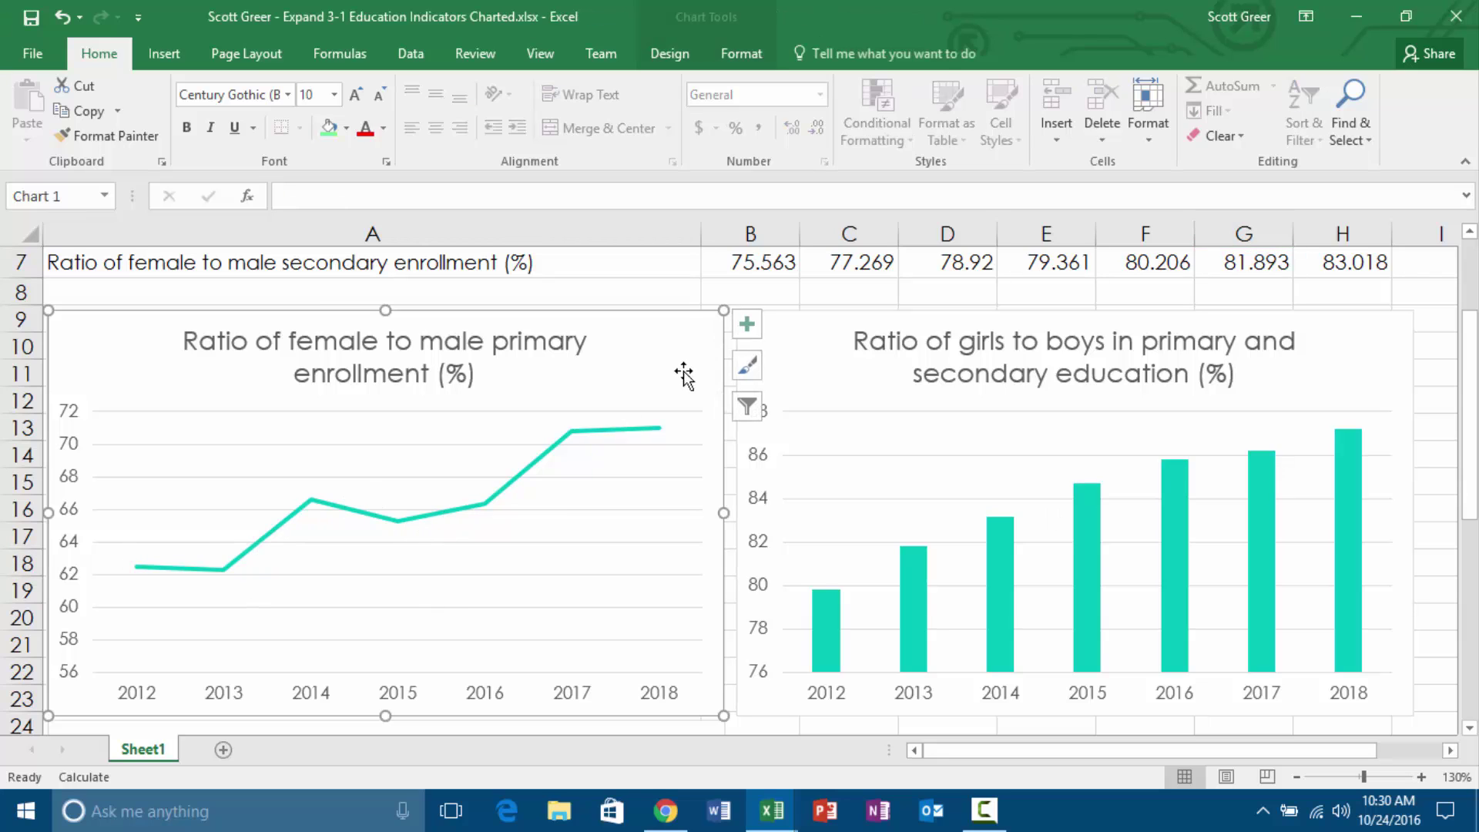
{"action": "left_click", "coordinate": [748, 333]}
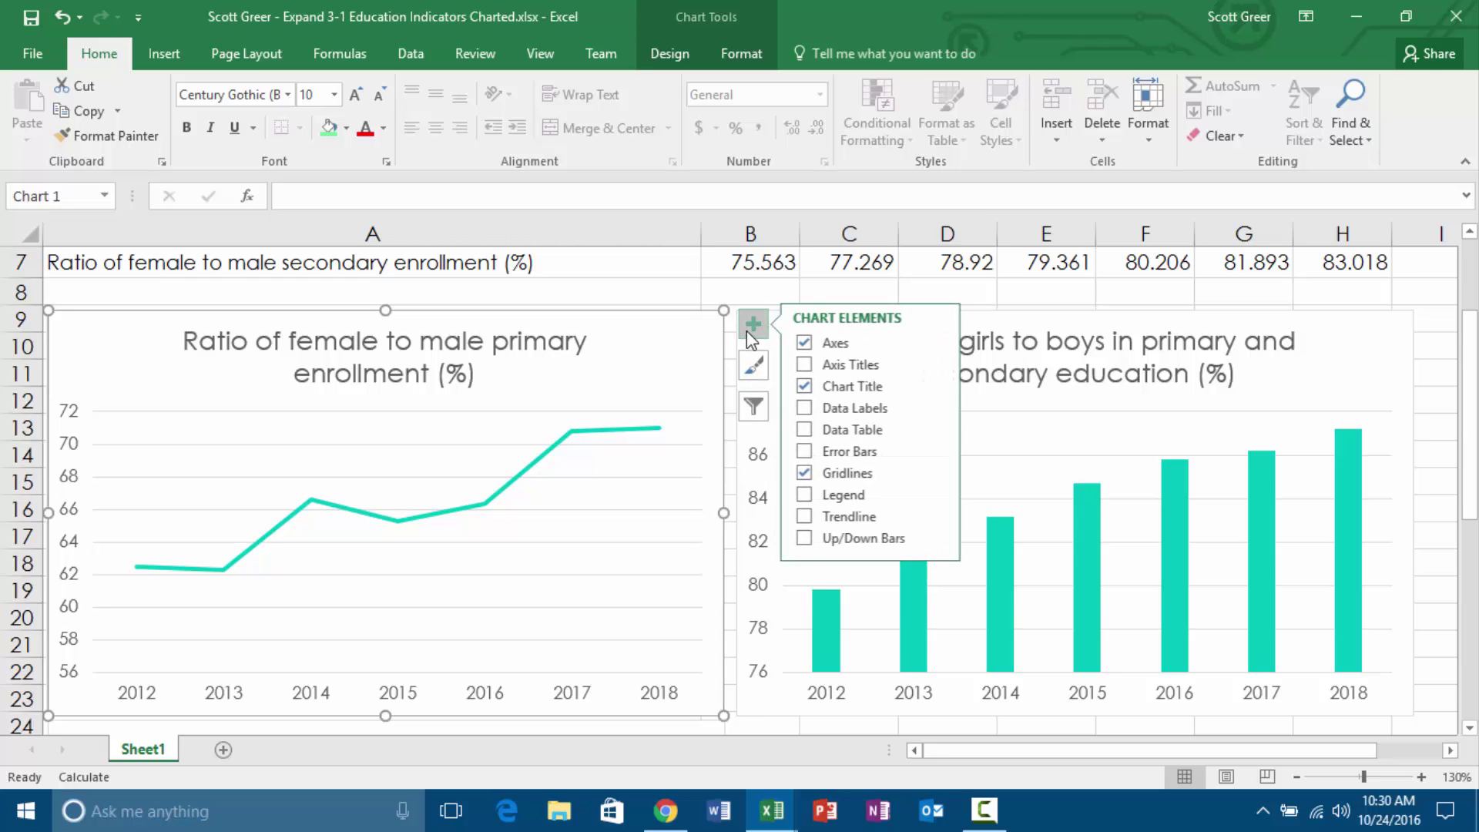
{"action": "left_click", "coordinate": [806, 410]}
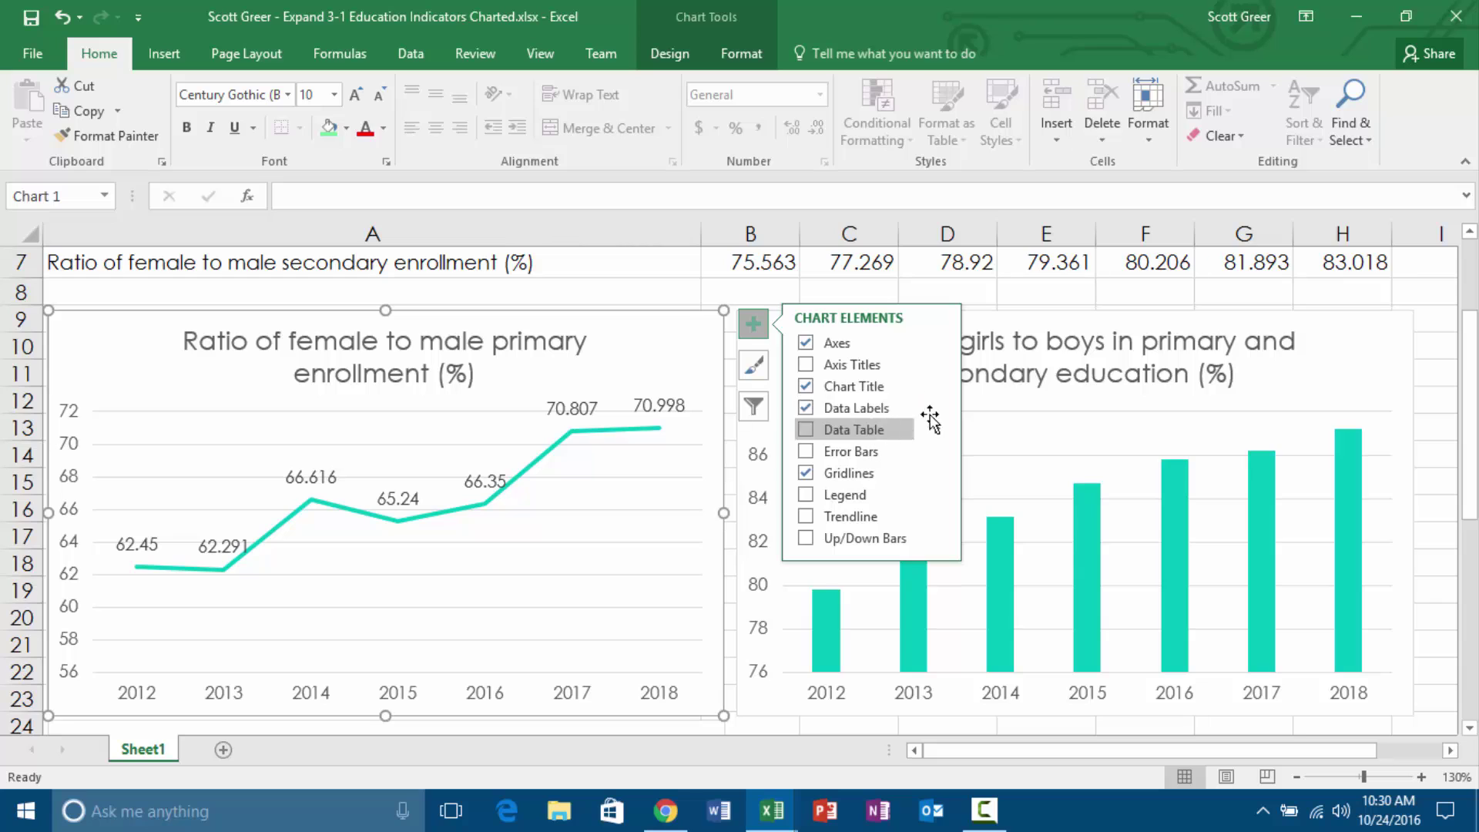
Format the primary enrollment line chart's data labels as Number with 0 decimal places, then deselect the chart.
{"action": "left_click", "coordinate": [937, 408]}
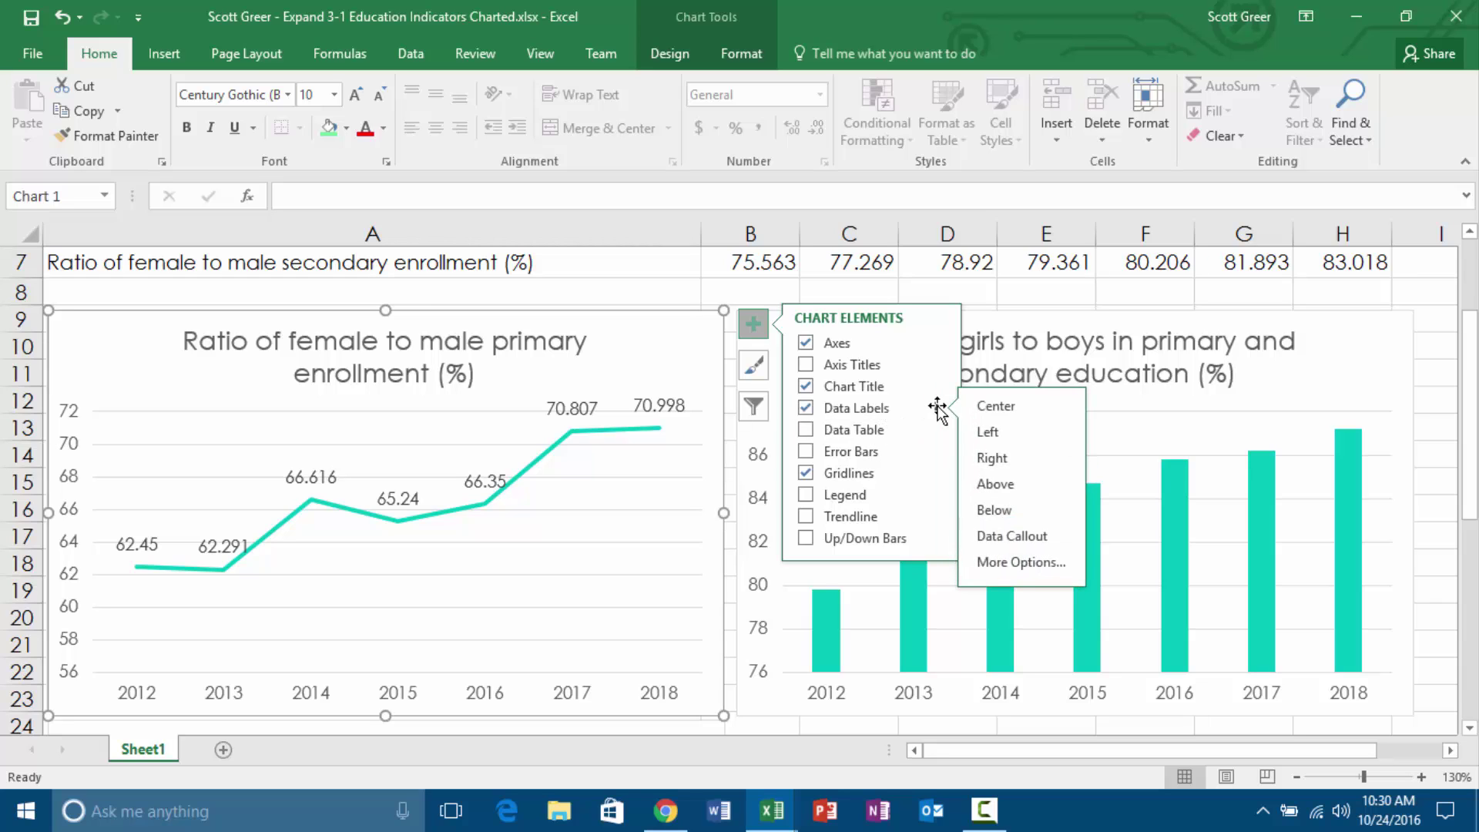
{"action": "left_click", "coordinate": [1001, 563]}
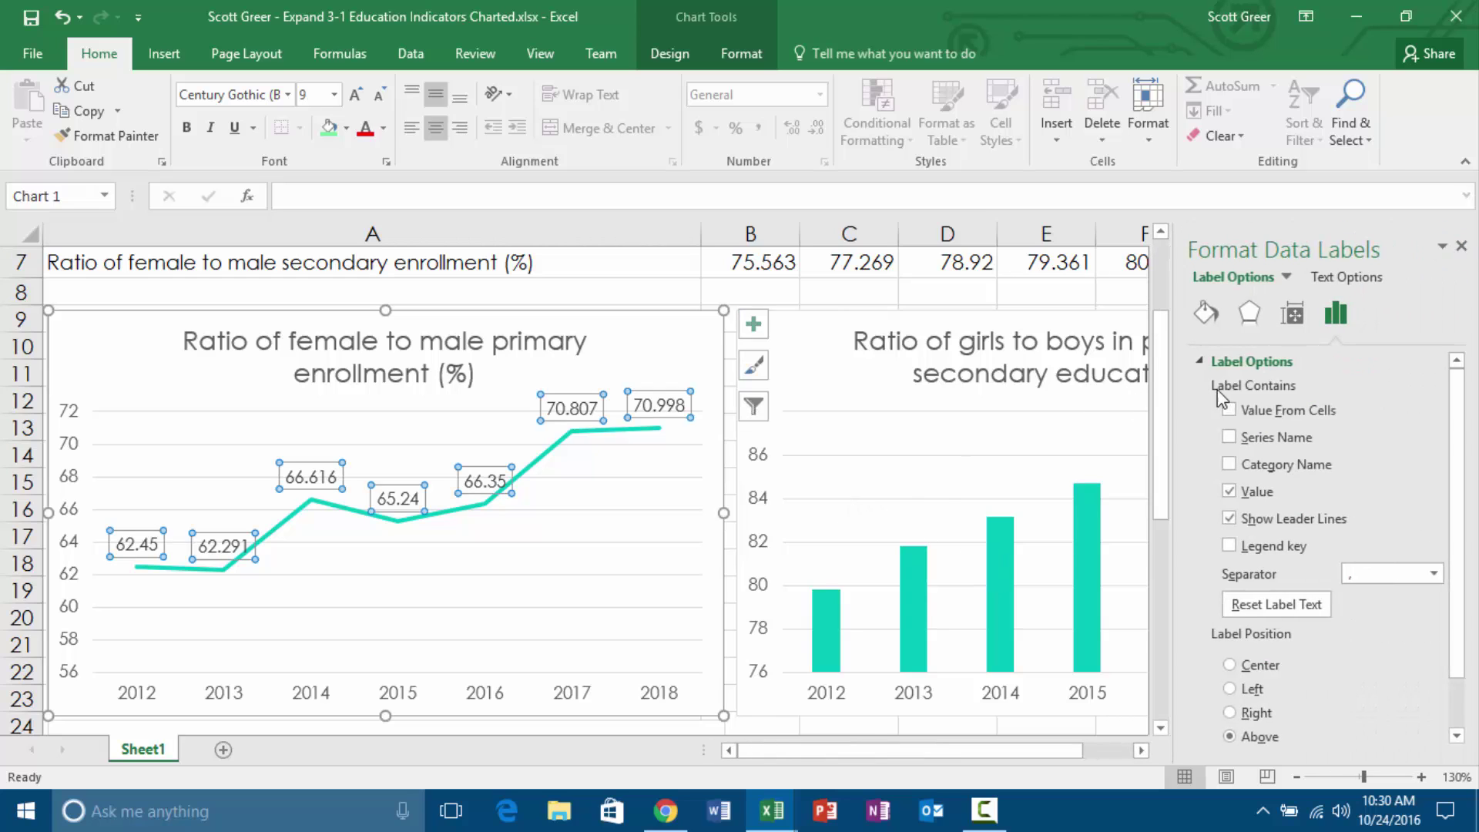
{"action": "scroll", "coordinate": [1263, 477], "scroll_direction": "down", "scroll_amount": 2}
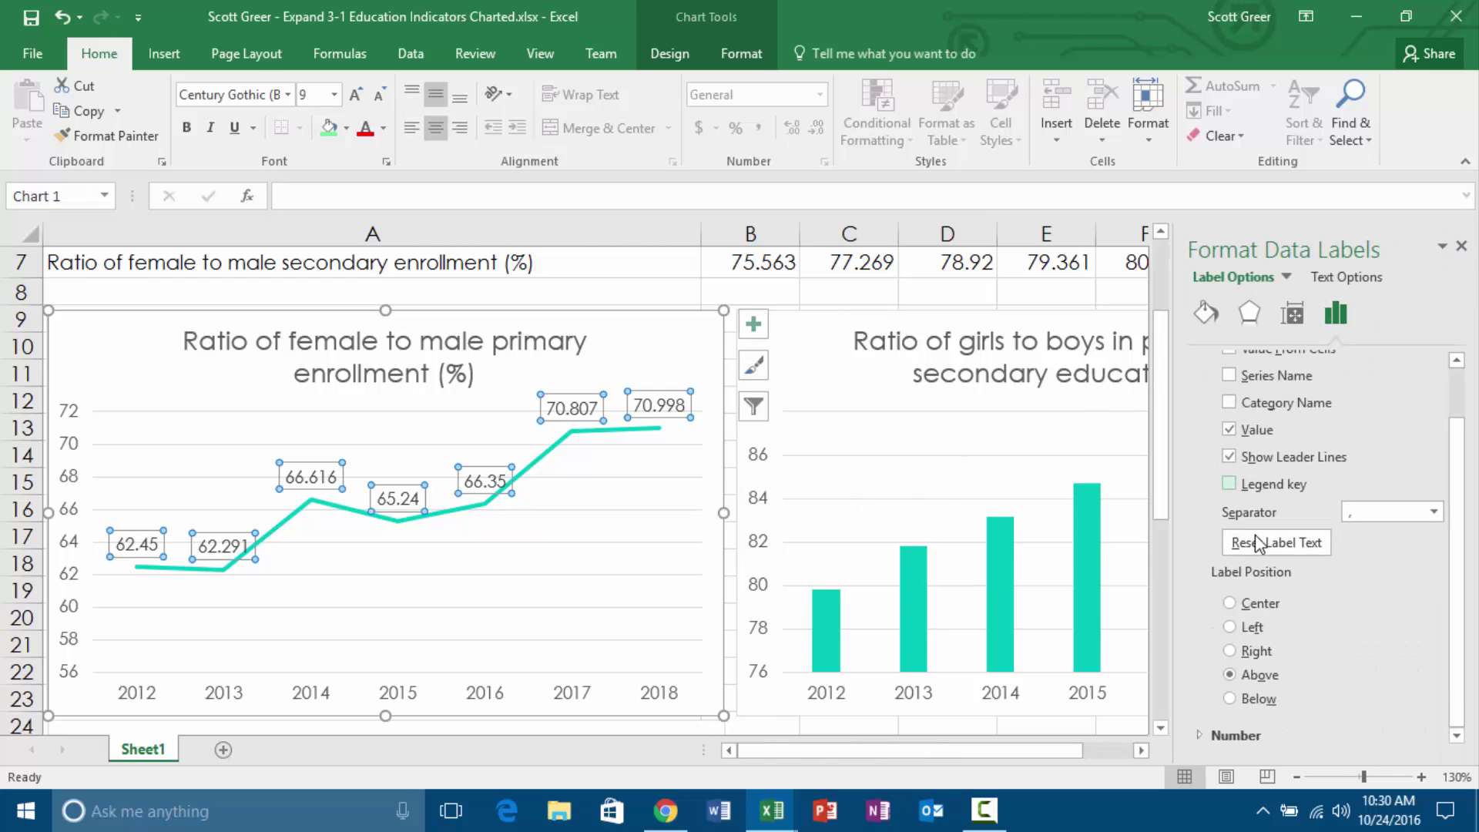
{"action": "left_click", "coordinate": [1199, 734]}
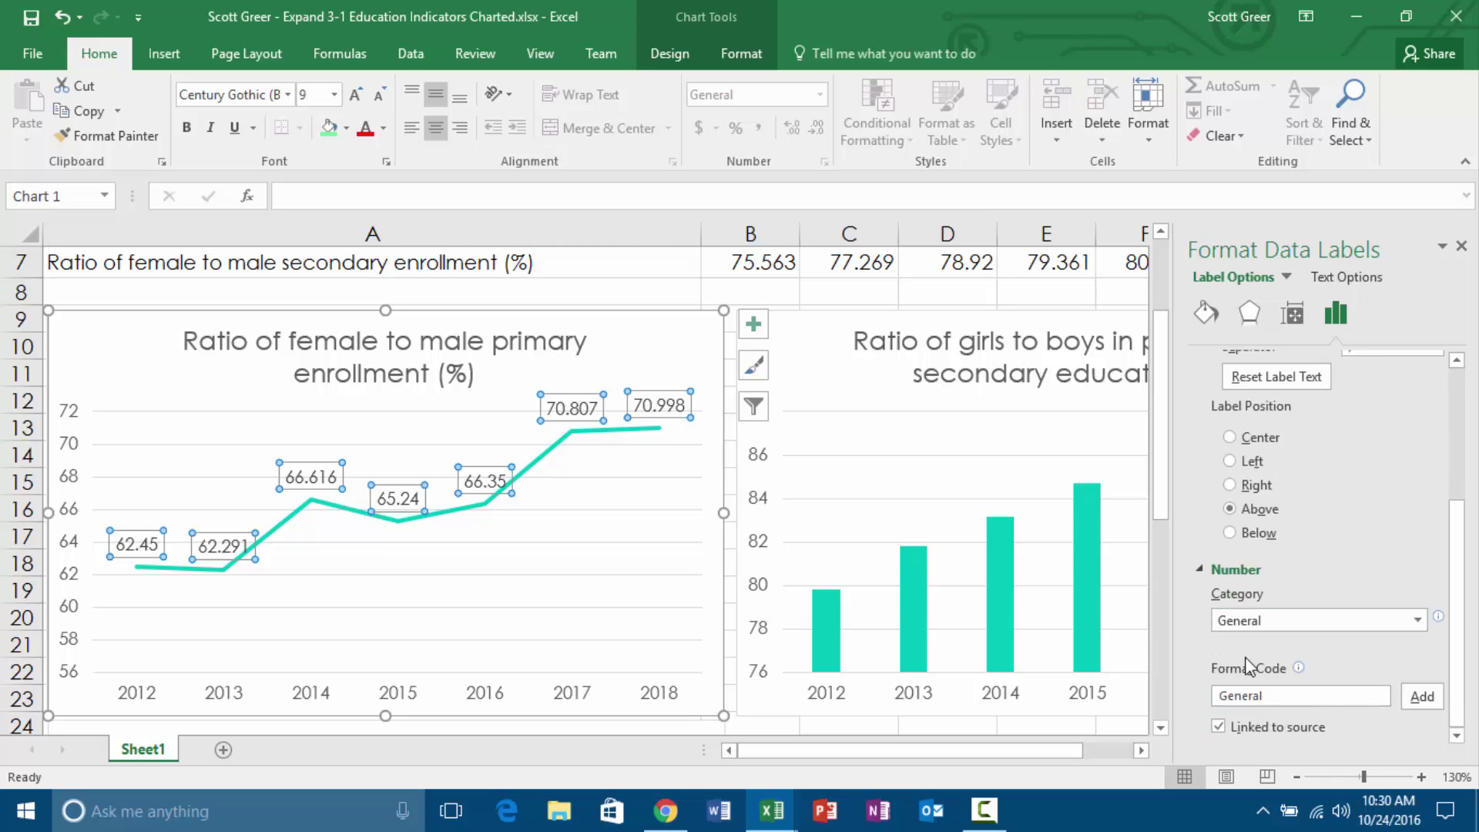
{"action": "left_click", "coordinate": [1417, 620]}
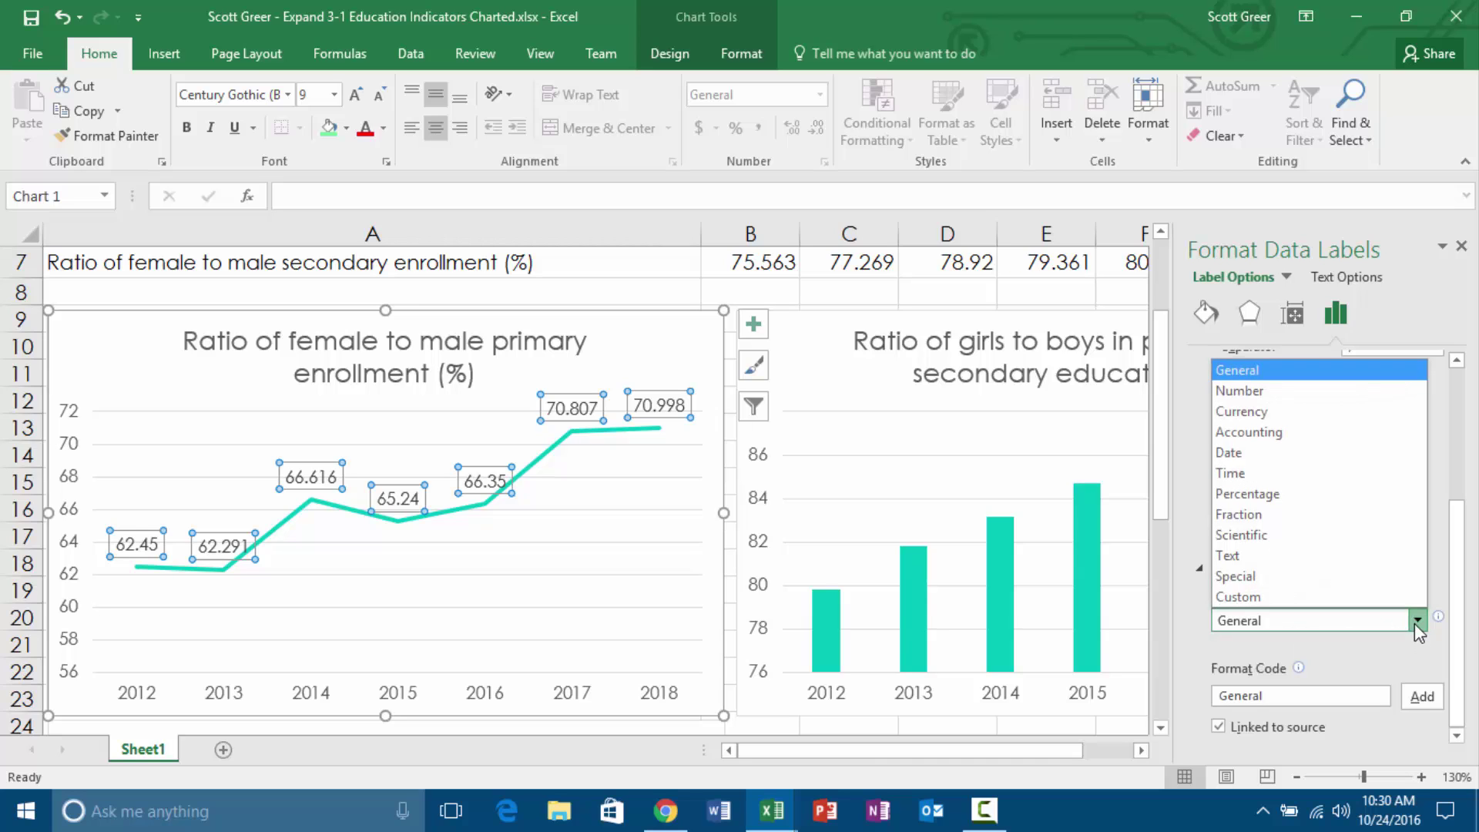
{"action": "left_click", "coordinate": [1249, 391]}
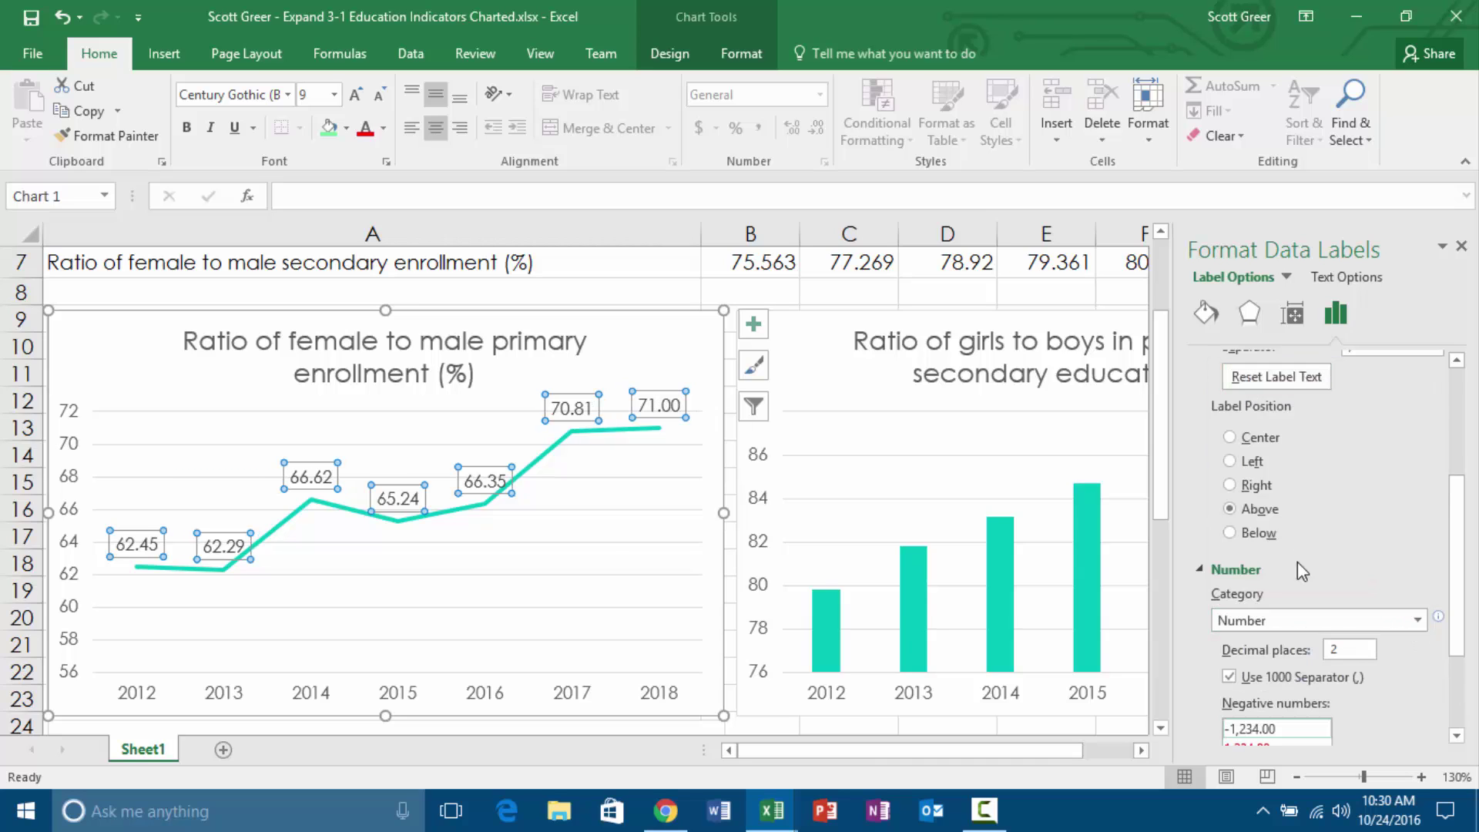
{"action": "double_click", "coordinate": [1335, 653]}
{"action": "type", "text": "0"}
{"action": "key", "text": "Return"}
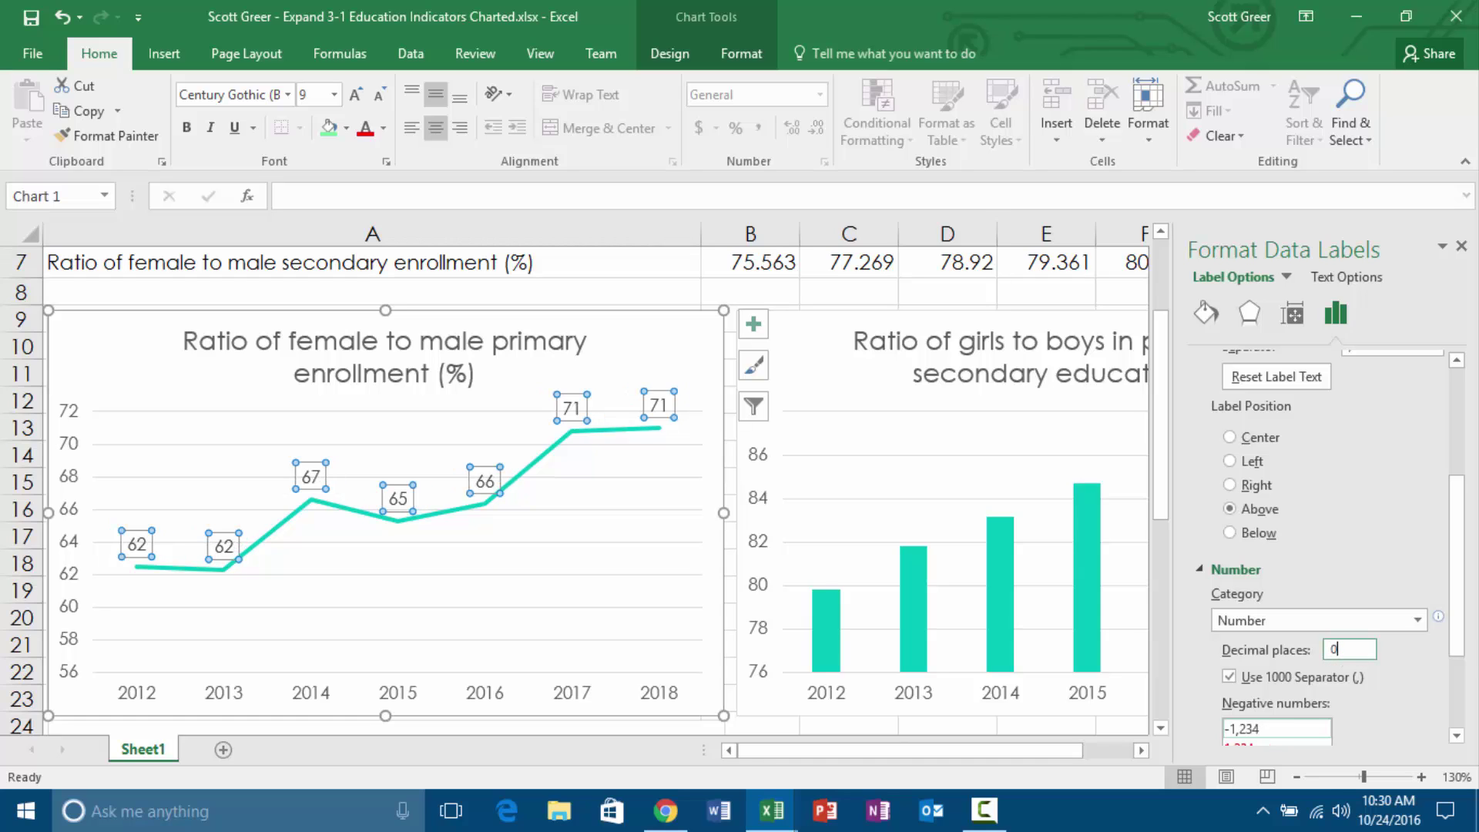
{"action": "left_click", "coordinate": [680, 295]}
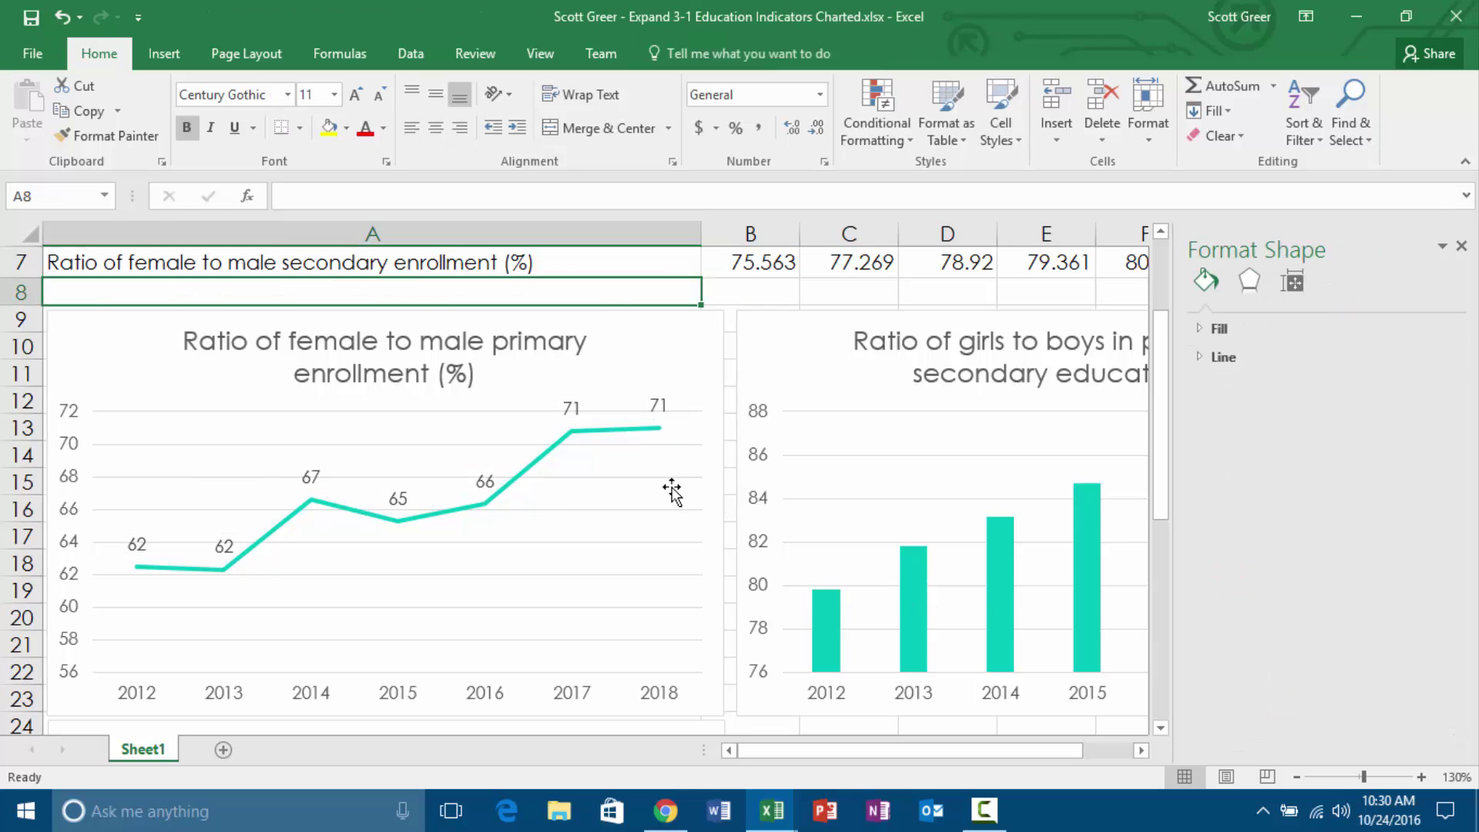
{"action": "scroll", "coordinate": [671, 487], "scroll_direction": "down", "scroll_amount": 6}
{"action": "scroll", "coordinate": [664, 433], "scroll_direction": "up", "scroll_amount": 8}
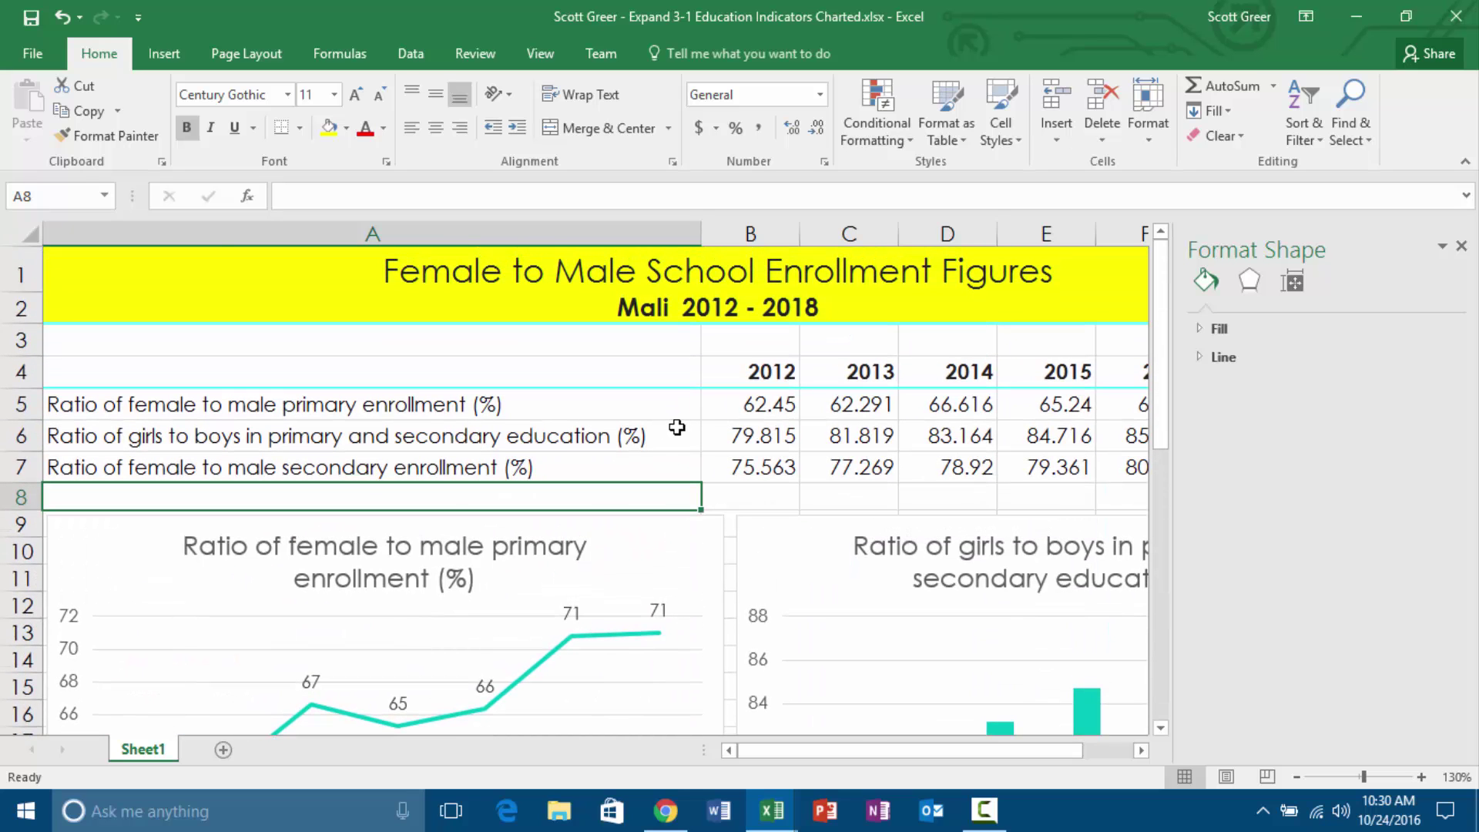
{"action": "scroll", "coordinate": [685, 435], "scroll_direction": "down", "scroll_amount": 7}
{"action": "scroll", "coordinate": [688, 437], "scroll_direction": "up", "scroll_amount": 2}
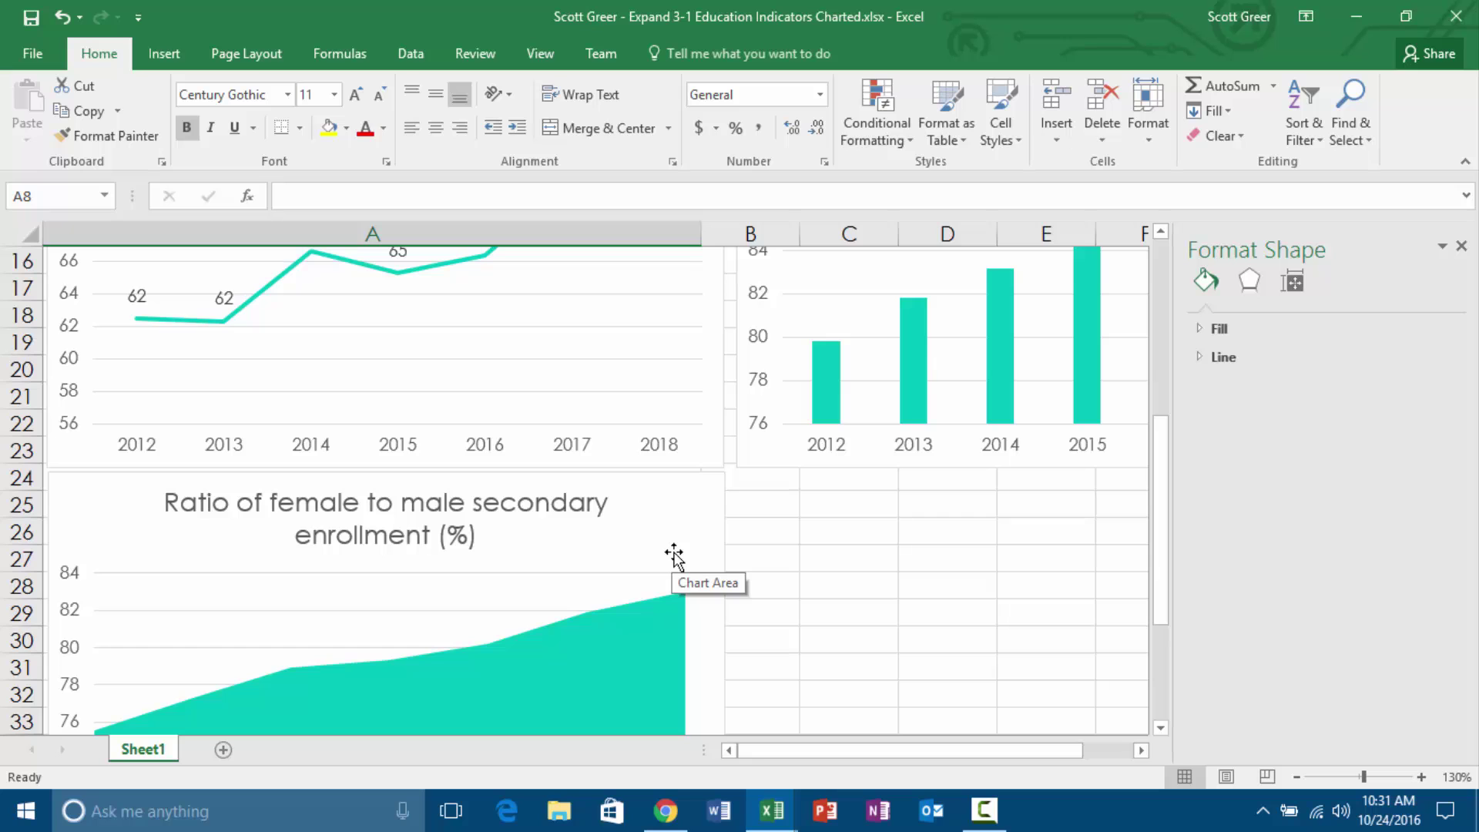
{"action": "scroll", "coordinate": [652, 515], "scroll_direction": "up", "scroll_amount": 5}
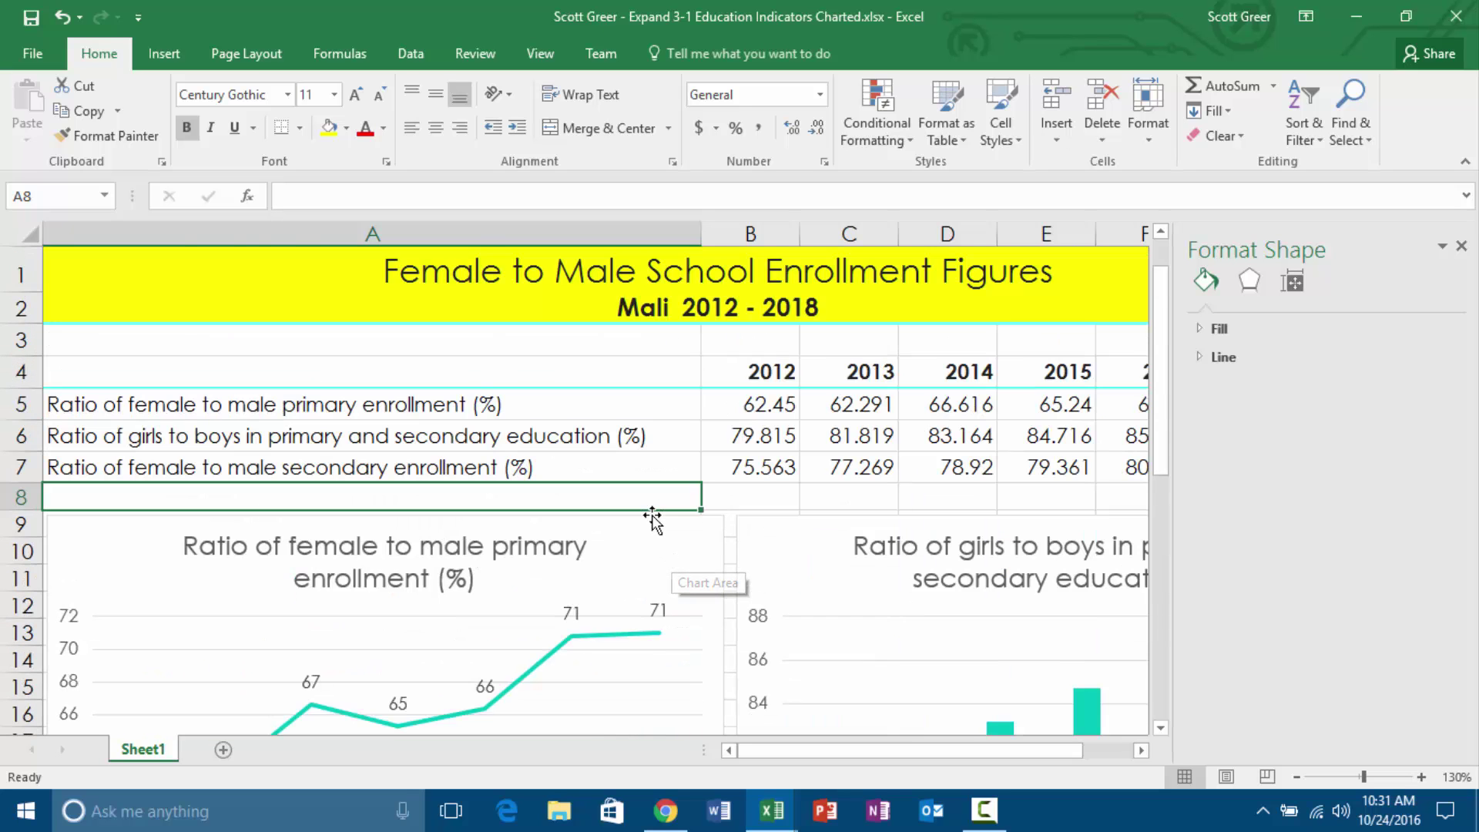
{"action": "scroll", "coordinate": [650, 510], "scroll_direction": "down", "scroll_amount": 2}
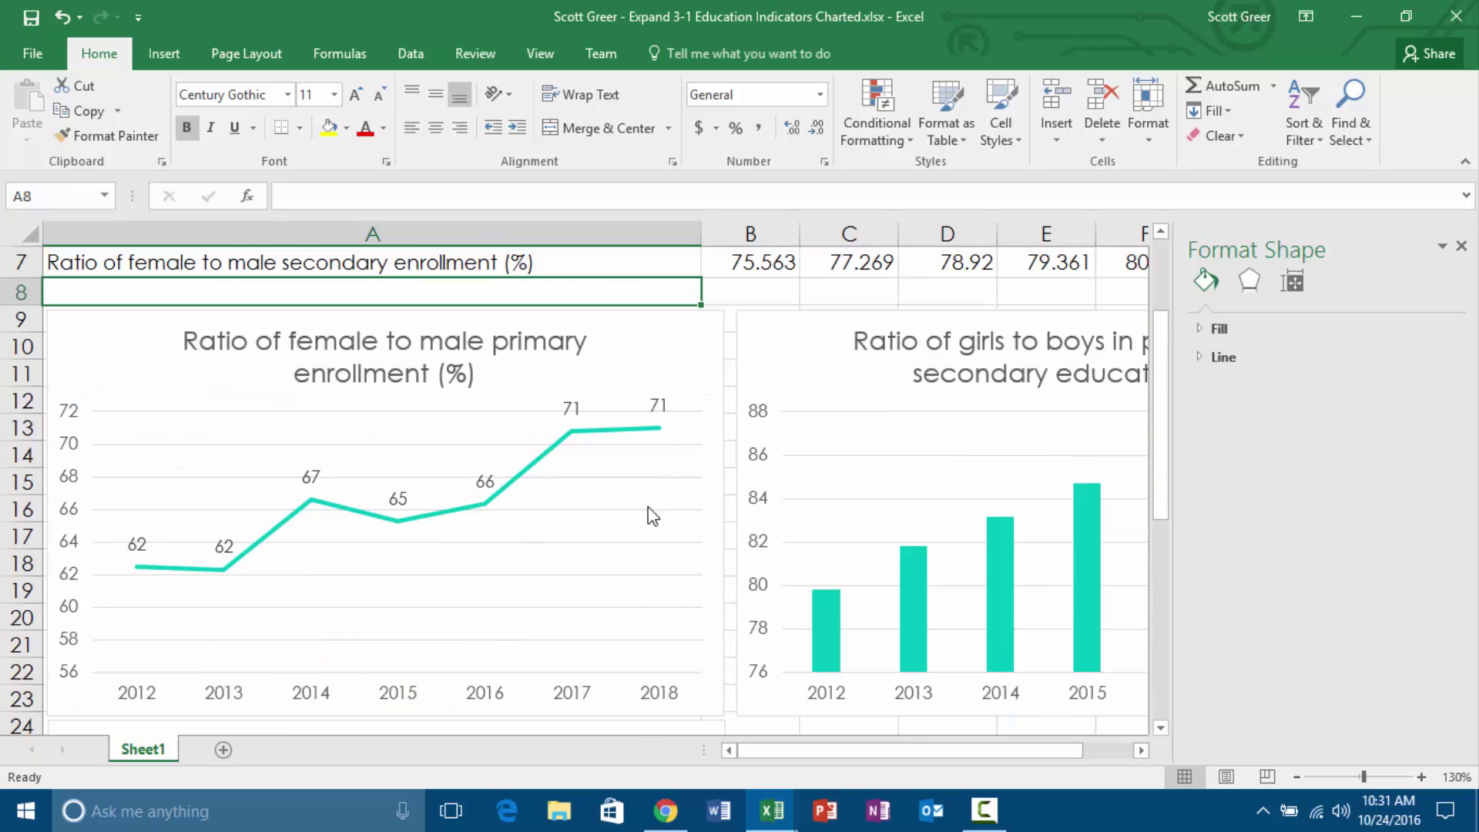
Move the primary enrollment line chart to a new chart sheet named Ratio Enrollment.
{"action": "left_click", "coordinate": [613, 375]}
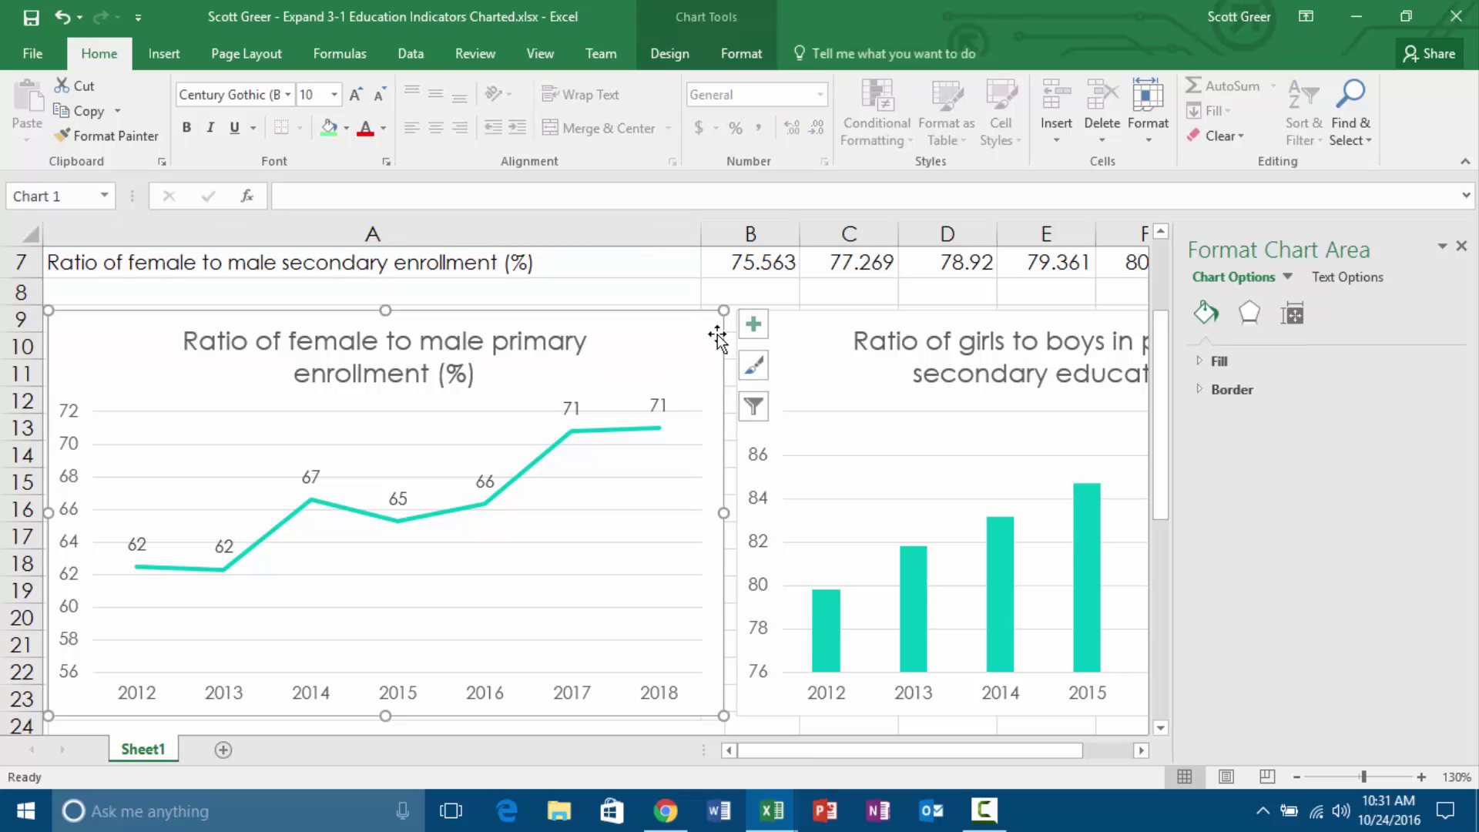
{"action": "left_click", "coordinate": [739, 56]}
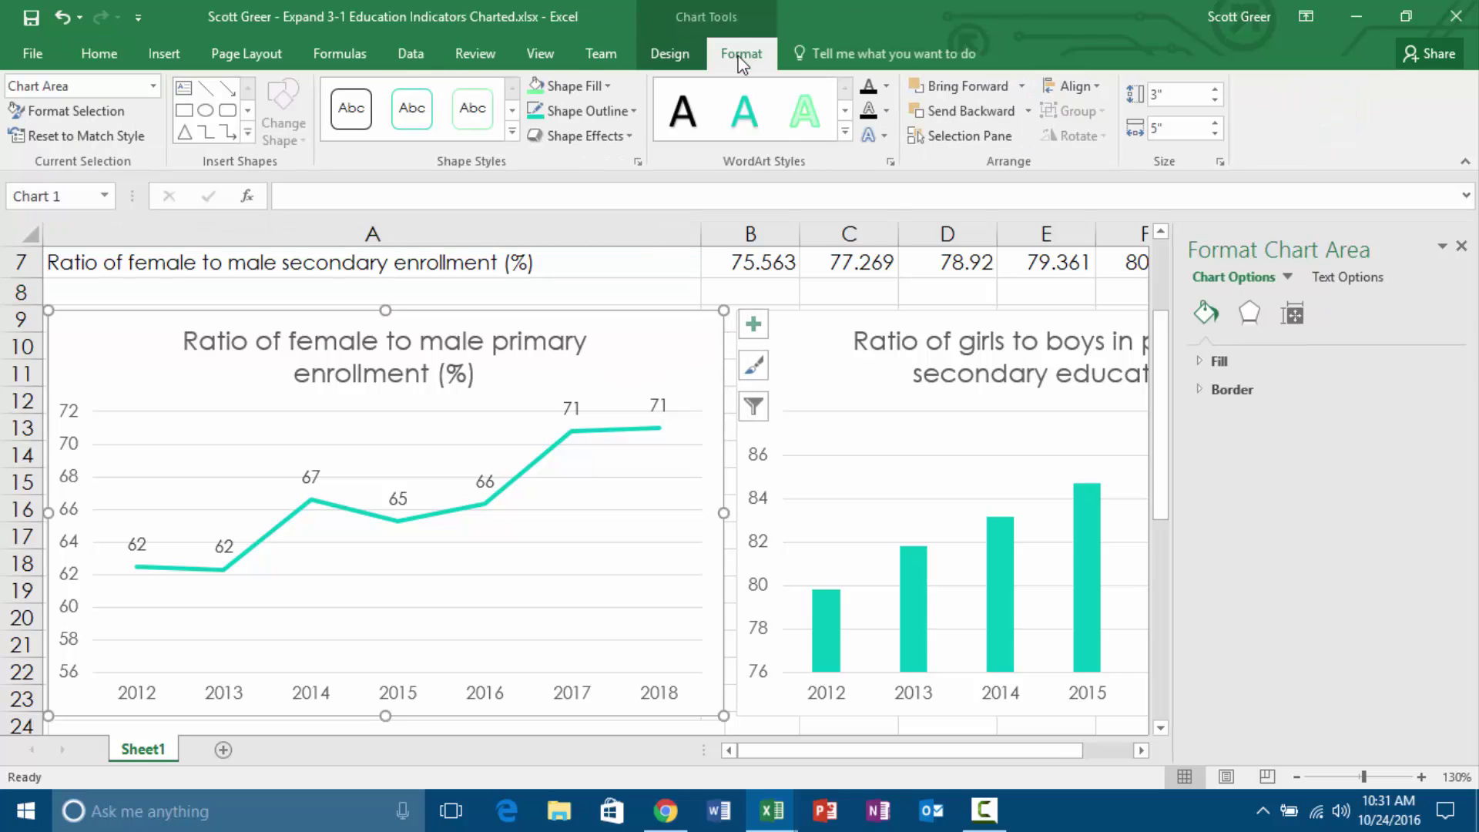
{"action": "left_click", "coordinate": [697, 56]}
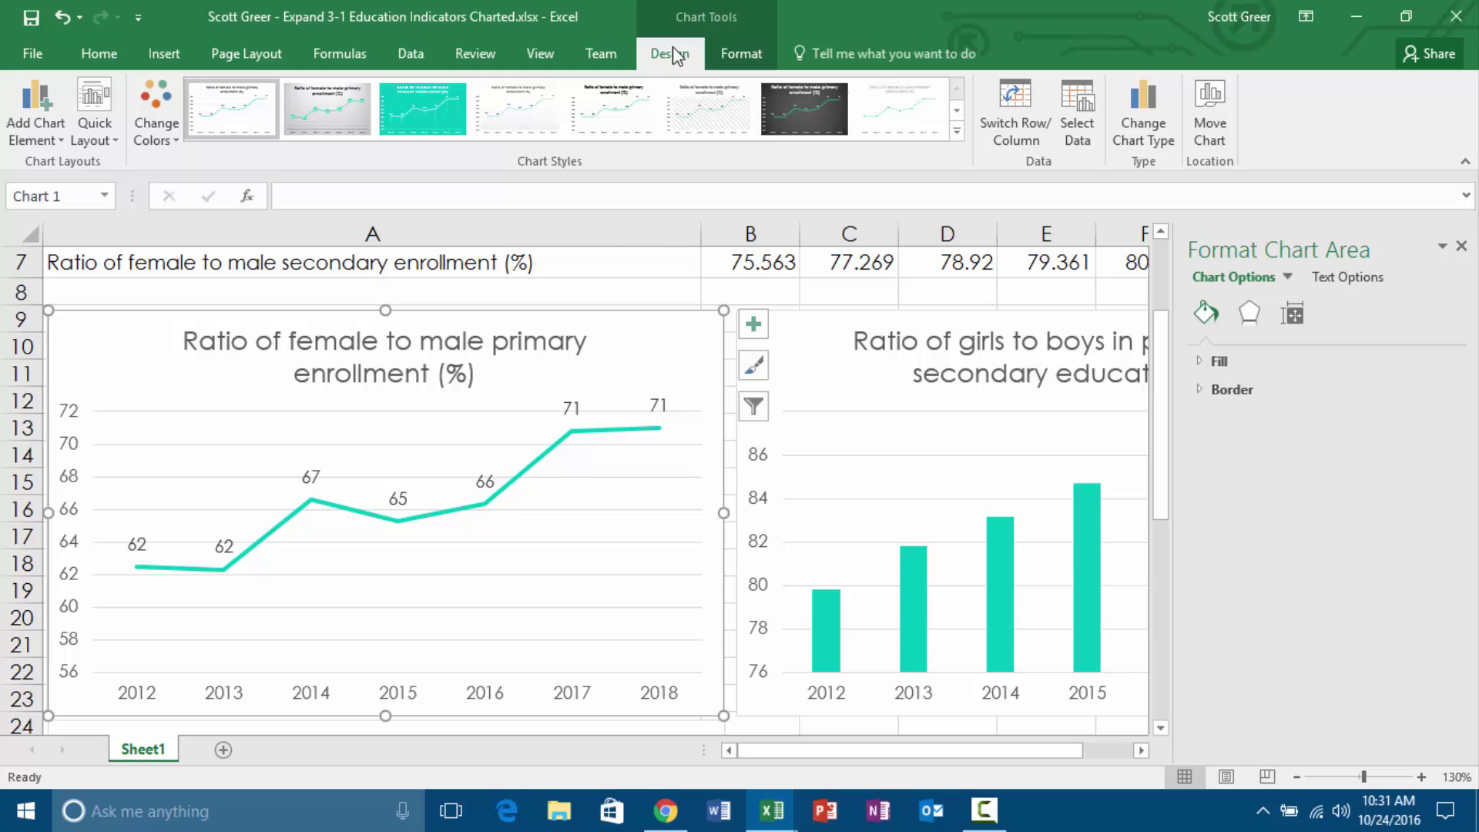
{"action": "left_click", "coordinate": [1203, 98]}
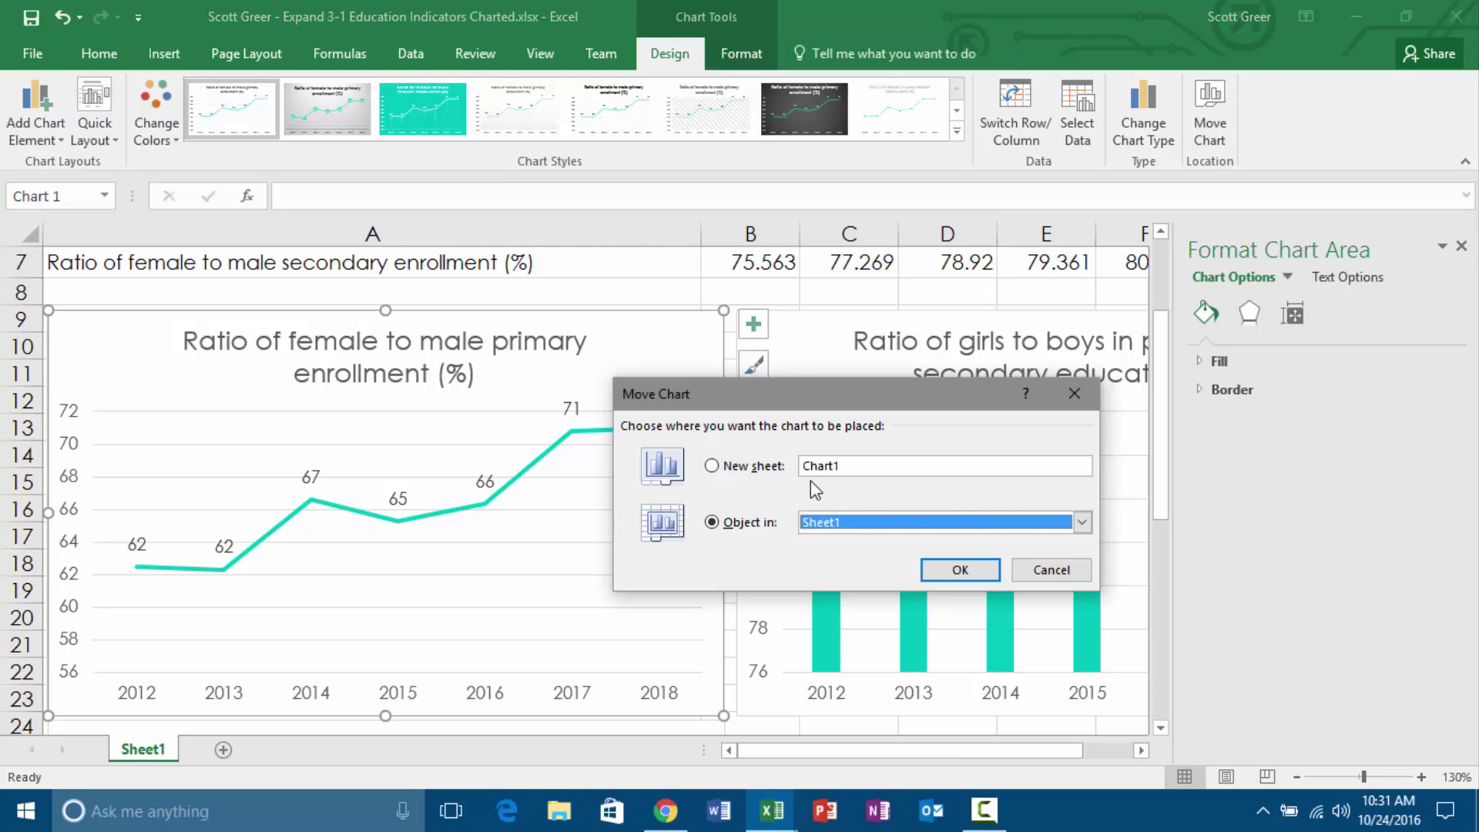
{"action": "left_click", "coordinate": [712, 467]}
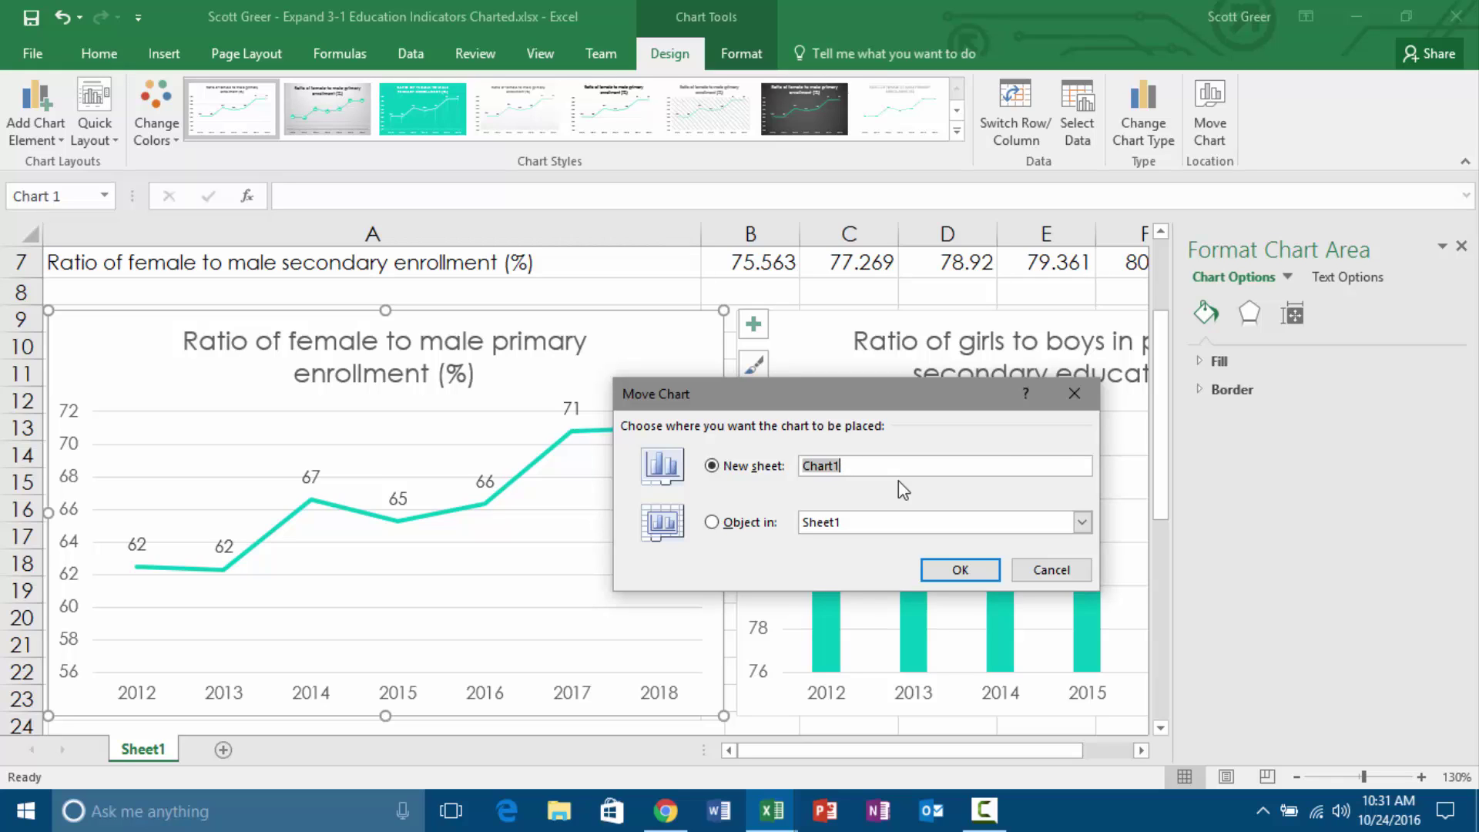
{"action": "type", "text": "Ratio F/M"}
{"action": "key", "text": "Return"}
{"action": "key", "text": "Return"}
{"action": "key", "text": "Left"}
{"action": "key", "text": "BackSpace"}
{"action": "key", "text": "BackSpace"}
{"action": "key", "text": "BackSpace"}
{"action": "type", "text": "Enro"}
{"action": "key", "text": "Return"}
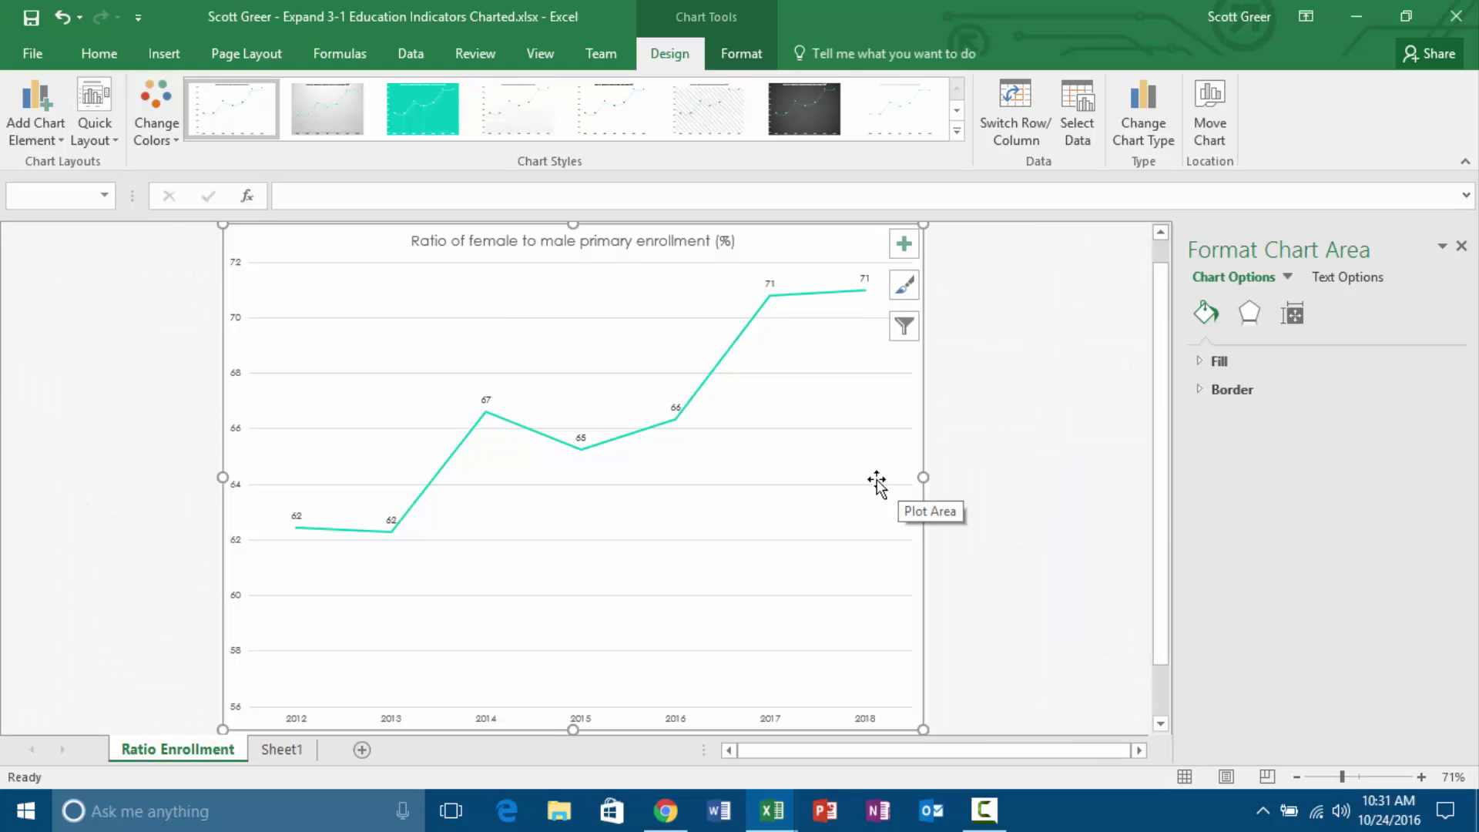
Move the column chart of girls to boys in primary and secondary education from Sheet1 to a new chart sheet named Ratio Secondary.
{"action": "left_click", "coordinate": [281, 749]}
{"action": "left_click", "coordinate": [836, 478]}
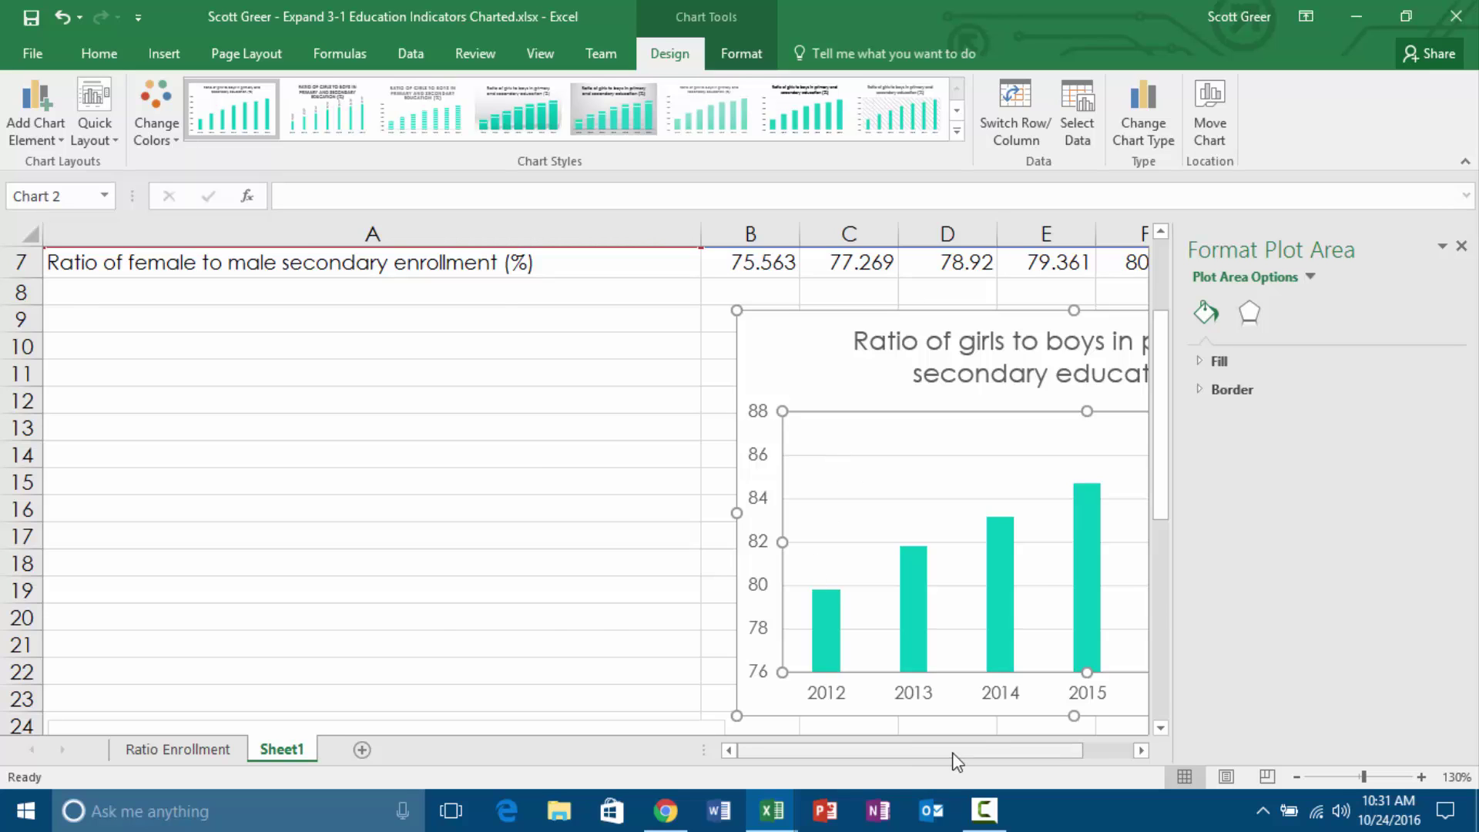
{"action": "left_click_drag", "start_coordinate": [954, 753], "coordinate": [1086, 752]}
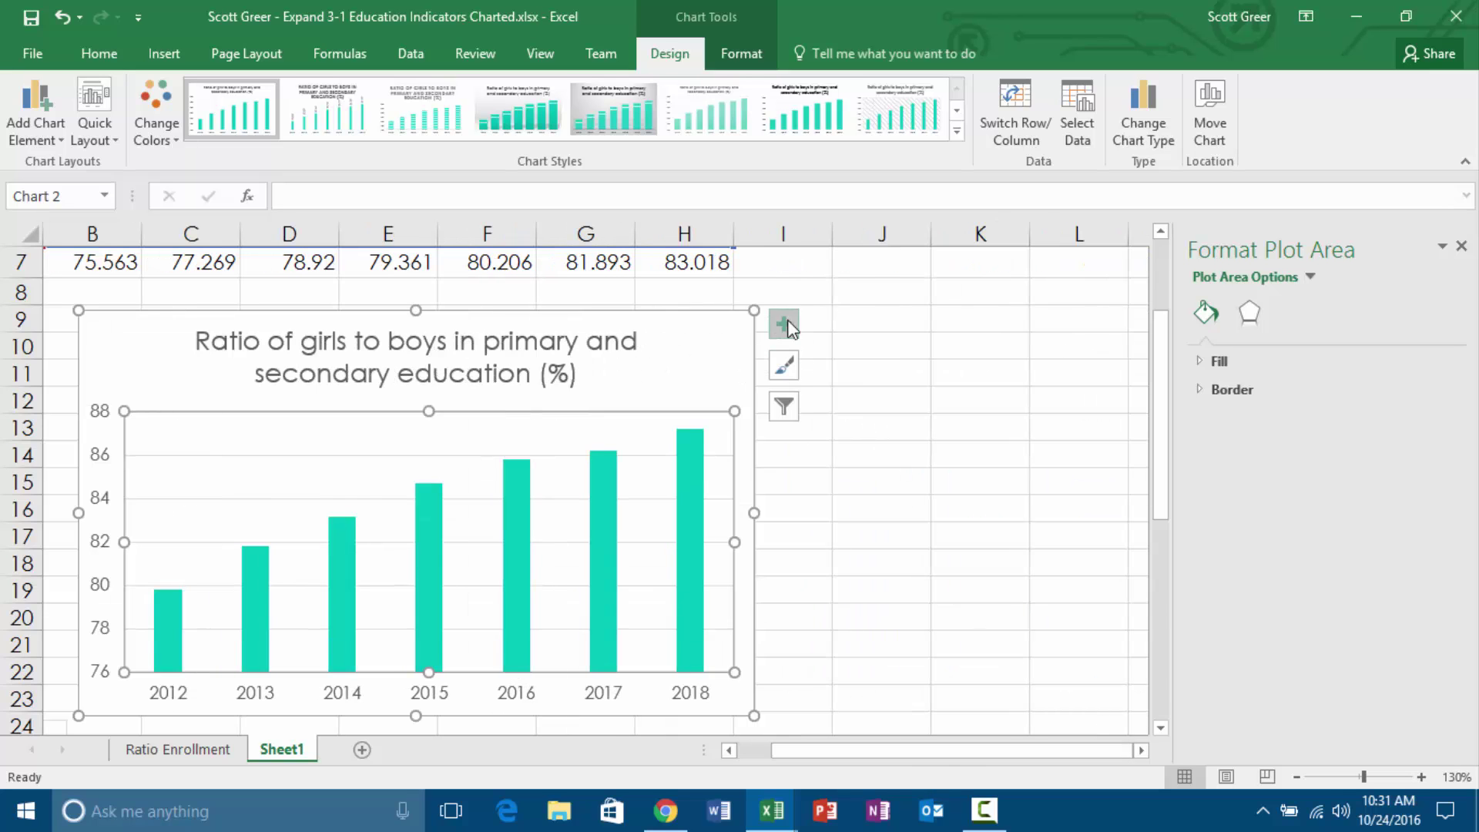
{"action": "left_click", "coordinate": [1207, 112]}
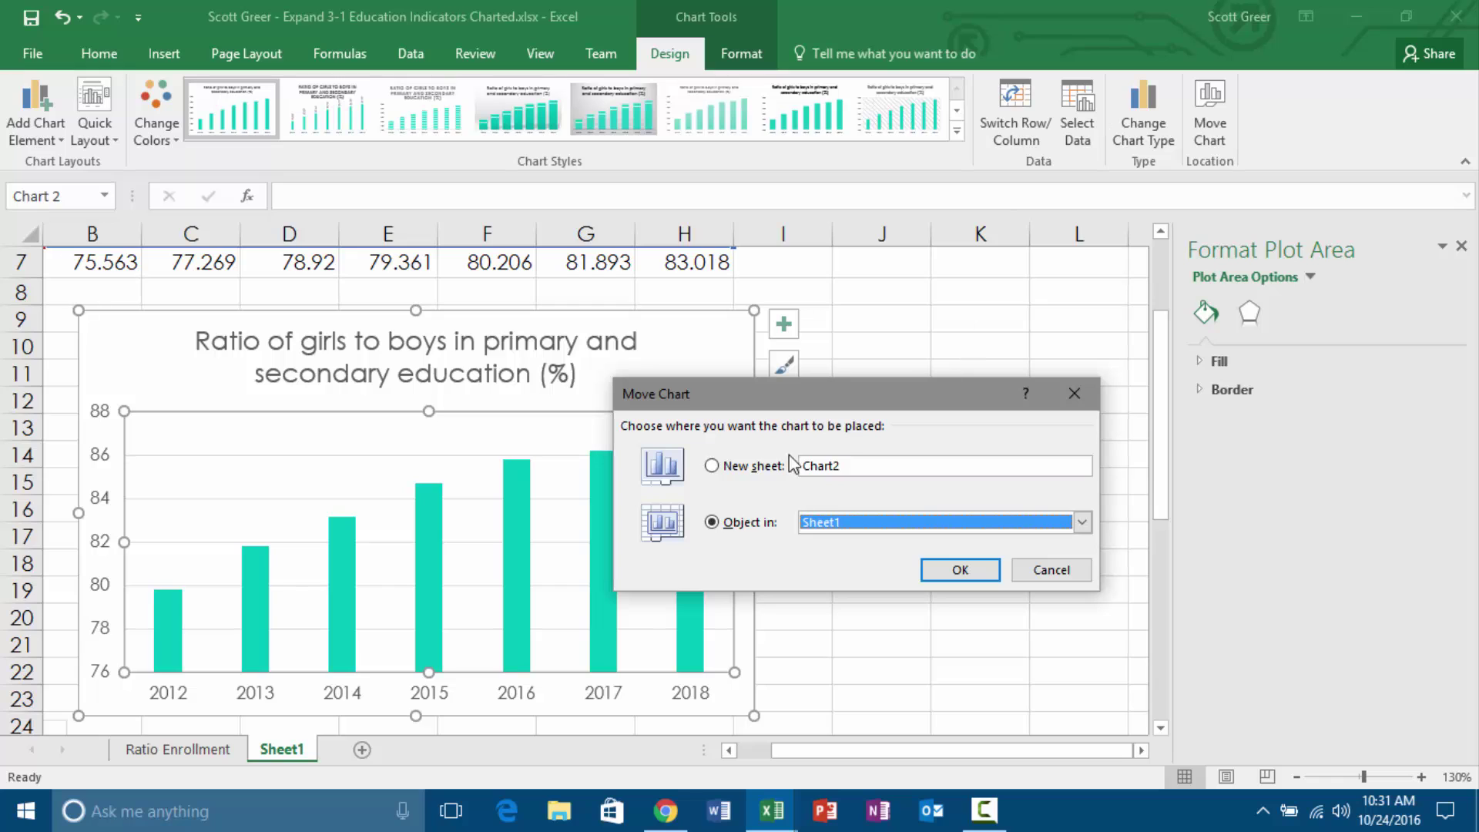
{"action": "left_click", "coordinate": [715, 467]}
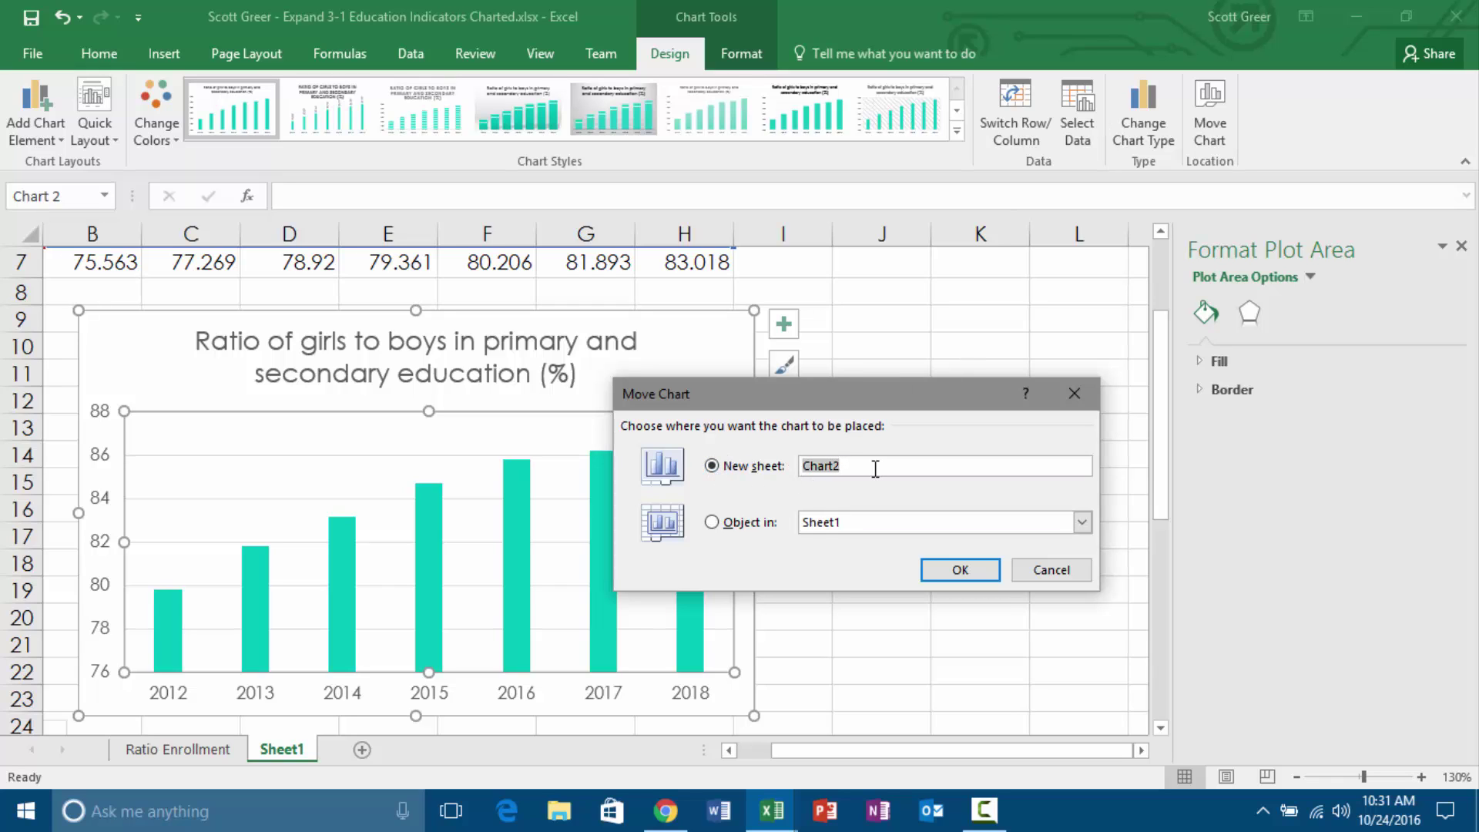
{"action": "type", "text": "Ratio Secondary"}
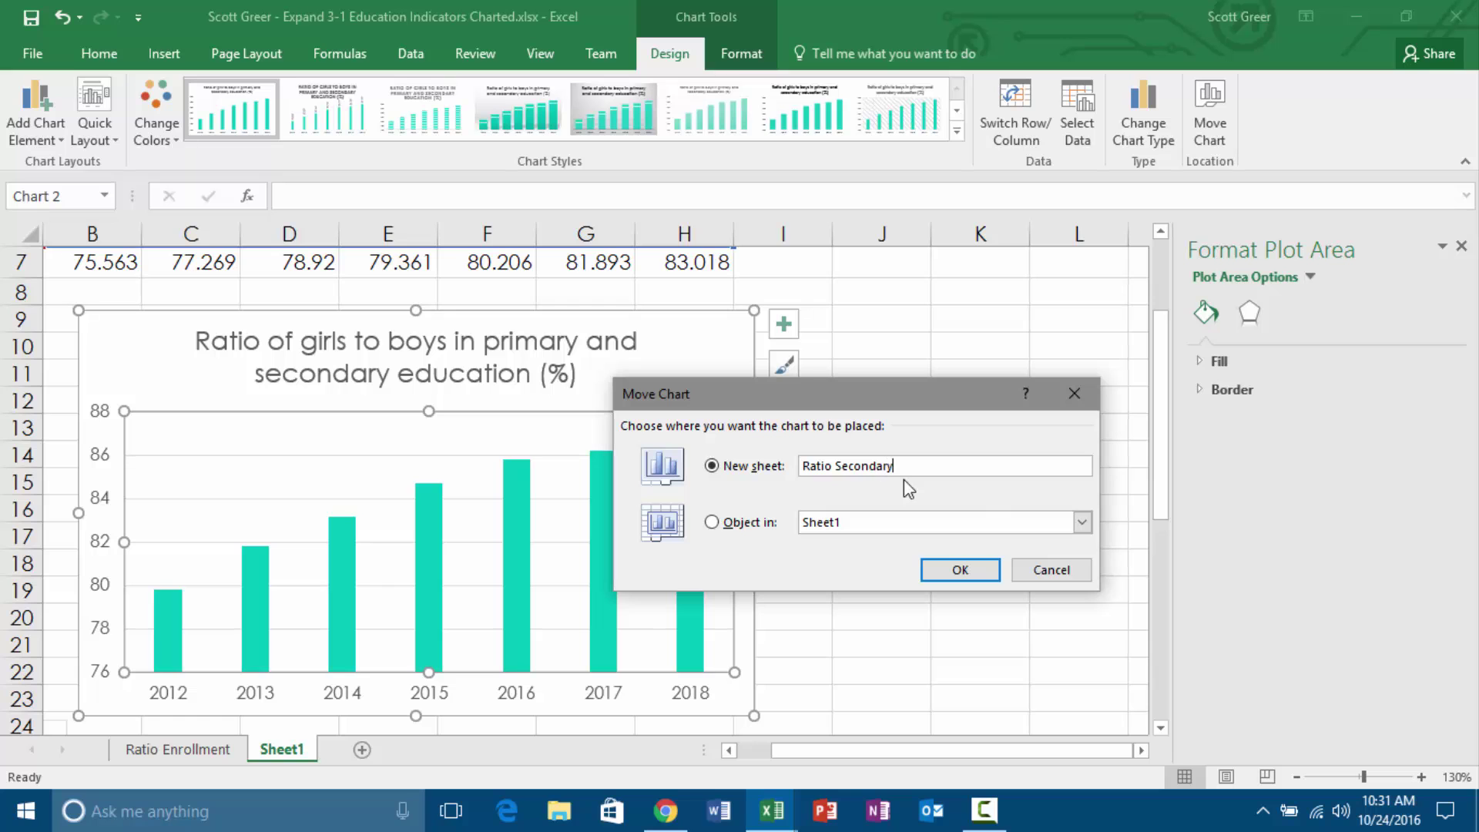
{"action": "left_click", "coordinate": [957, 571]}
{"action": "scroll", "coordinate": [580, 677], "scroll_direction": "down", "scroll_amount": 1}
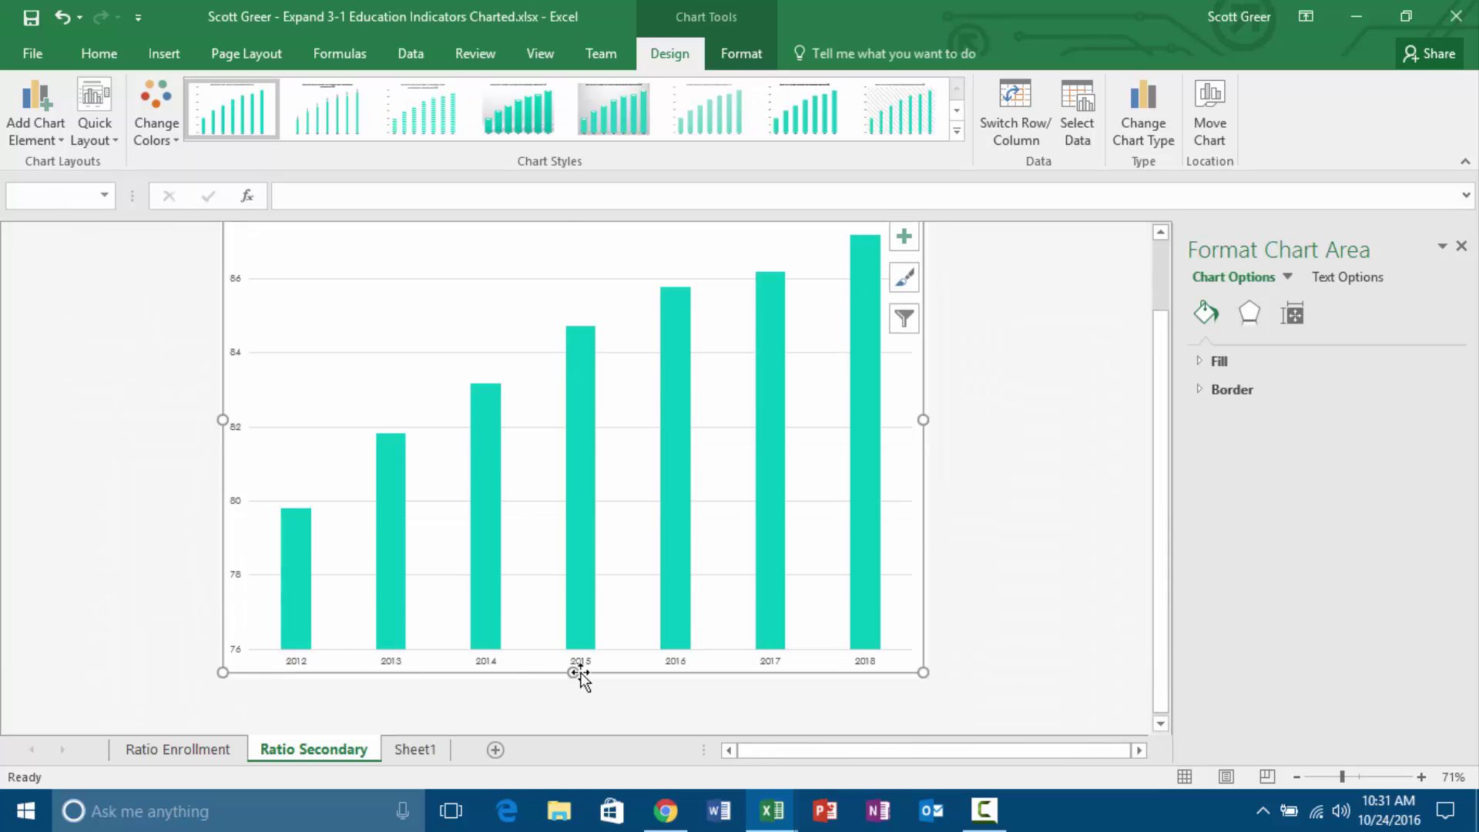
Move the secondary enrollment area chart from Sheet1 to a new chart sheet named Ratio Secondary Enrollment.
{"action": "left_click", "coordinate": [419, 743]}
{"action": "scroll", "coordinate": [481, 656], "scroll_direction": "down", "scroll_amount": 4}
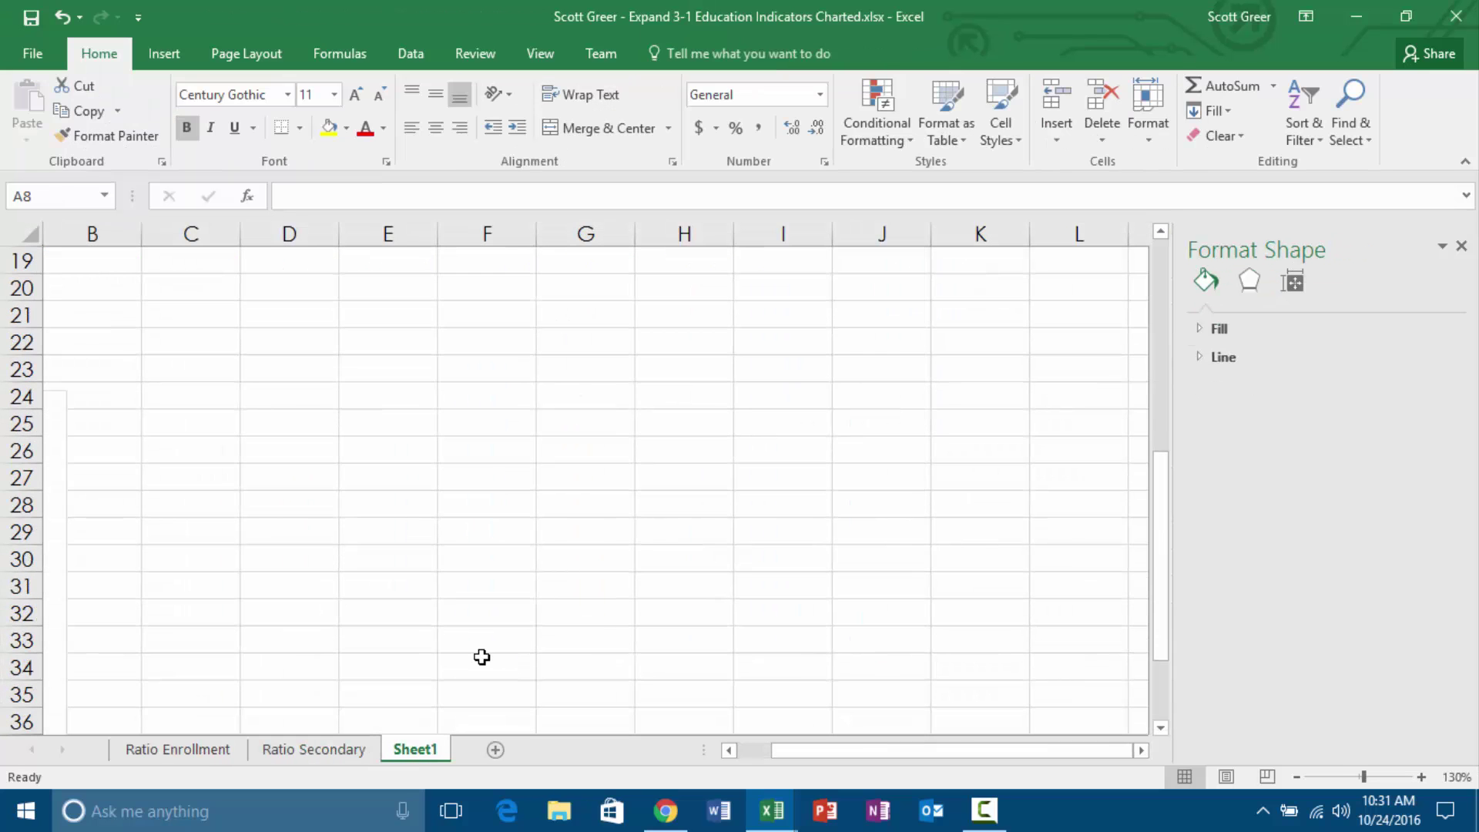
{"action": "left_click_drag", "start_coordinate": [854, 753], "coordinate": [534, 684]}
{"action": "left_click", "coordinate": [491, 616]}
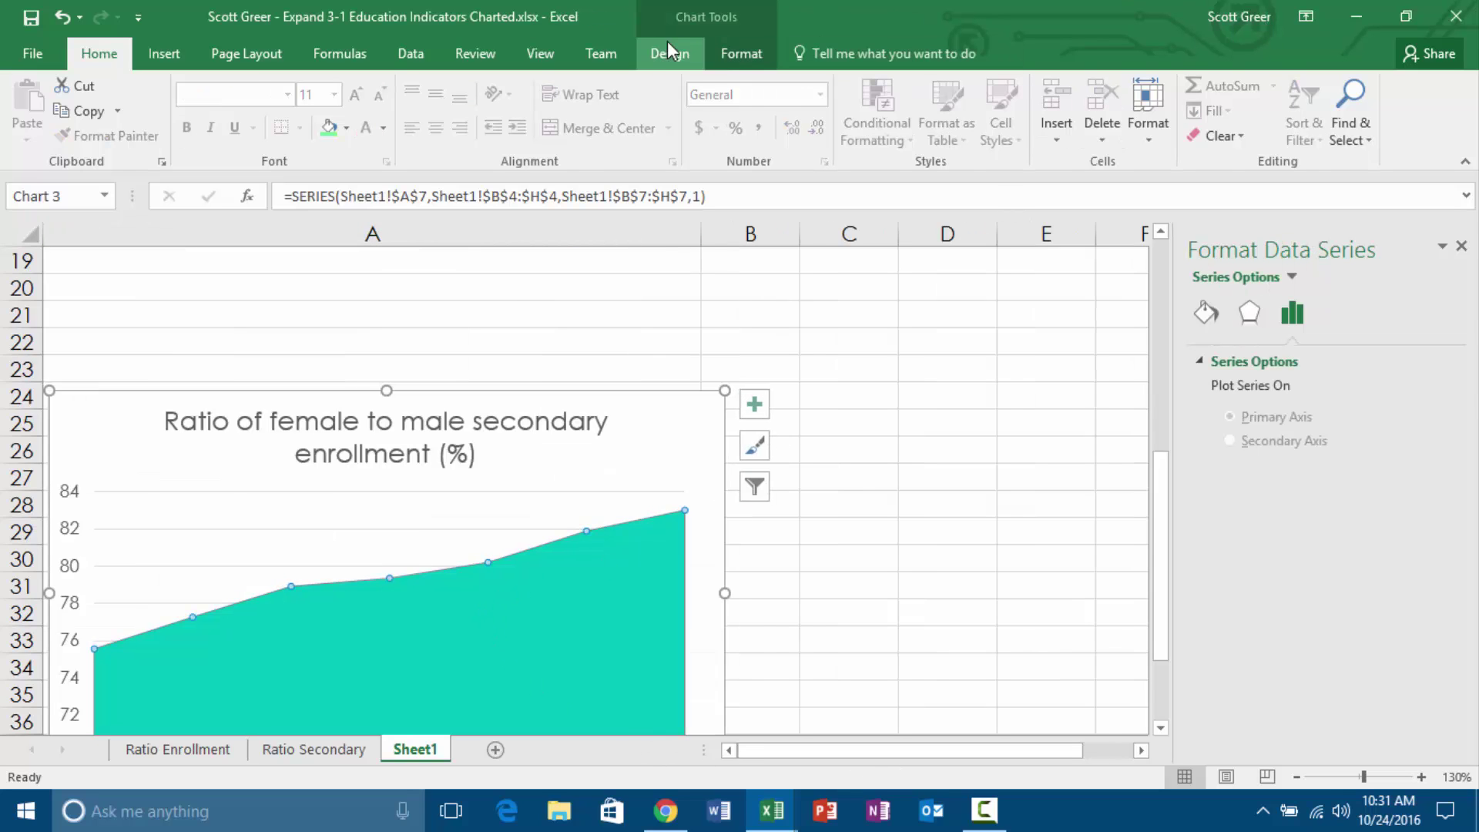
{"action": "left_click", "coordinate": [670, 51]}
{"action": "left_click", "coordinate": [1217, 117]}
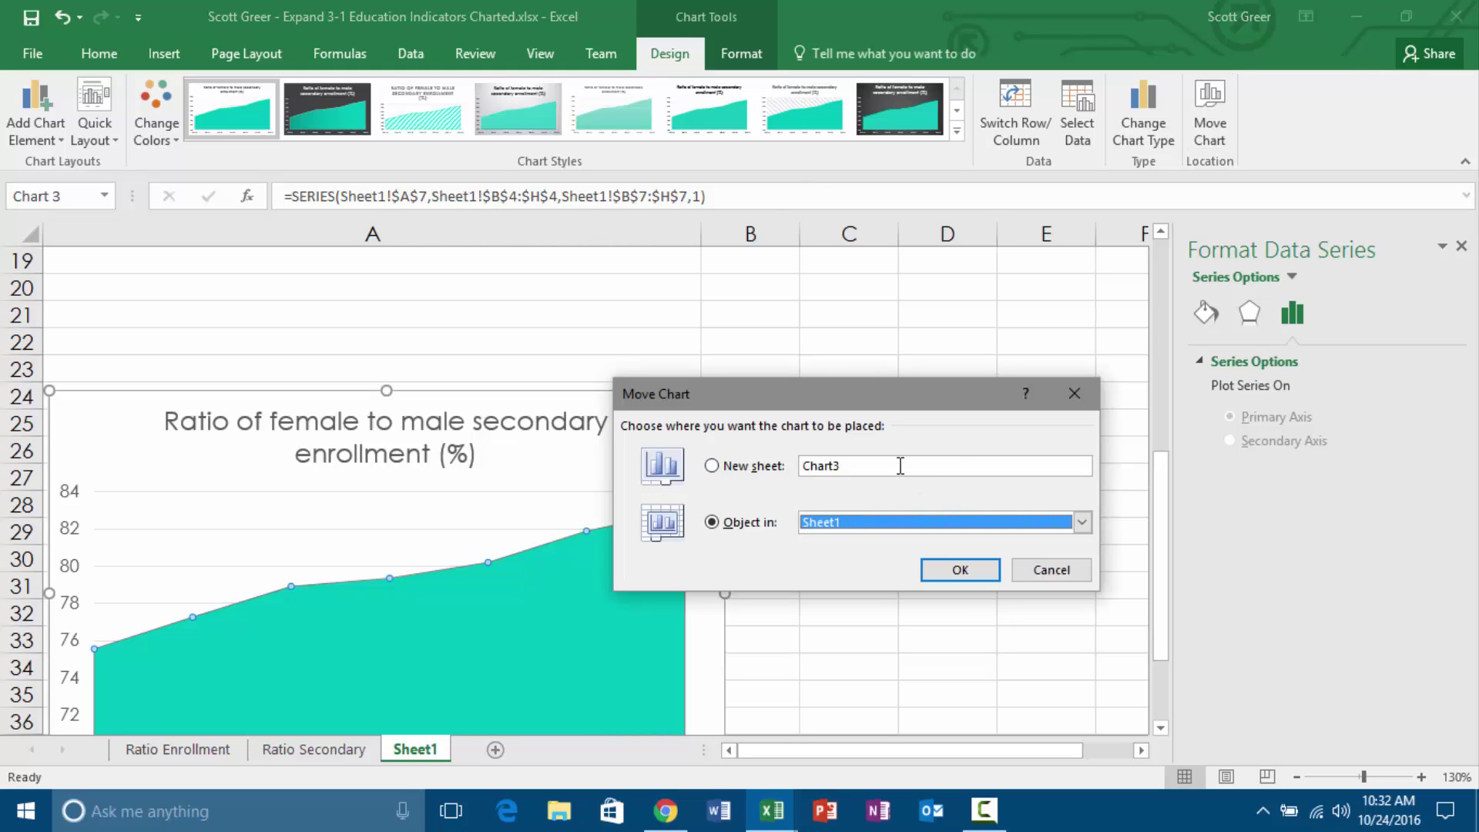
{"action": "double_click", "coordinate": [898, 465]}
{"action": "type", "text": "Ratio Secondary Enroll"}
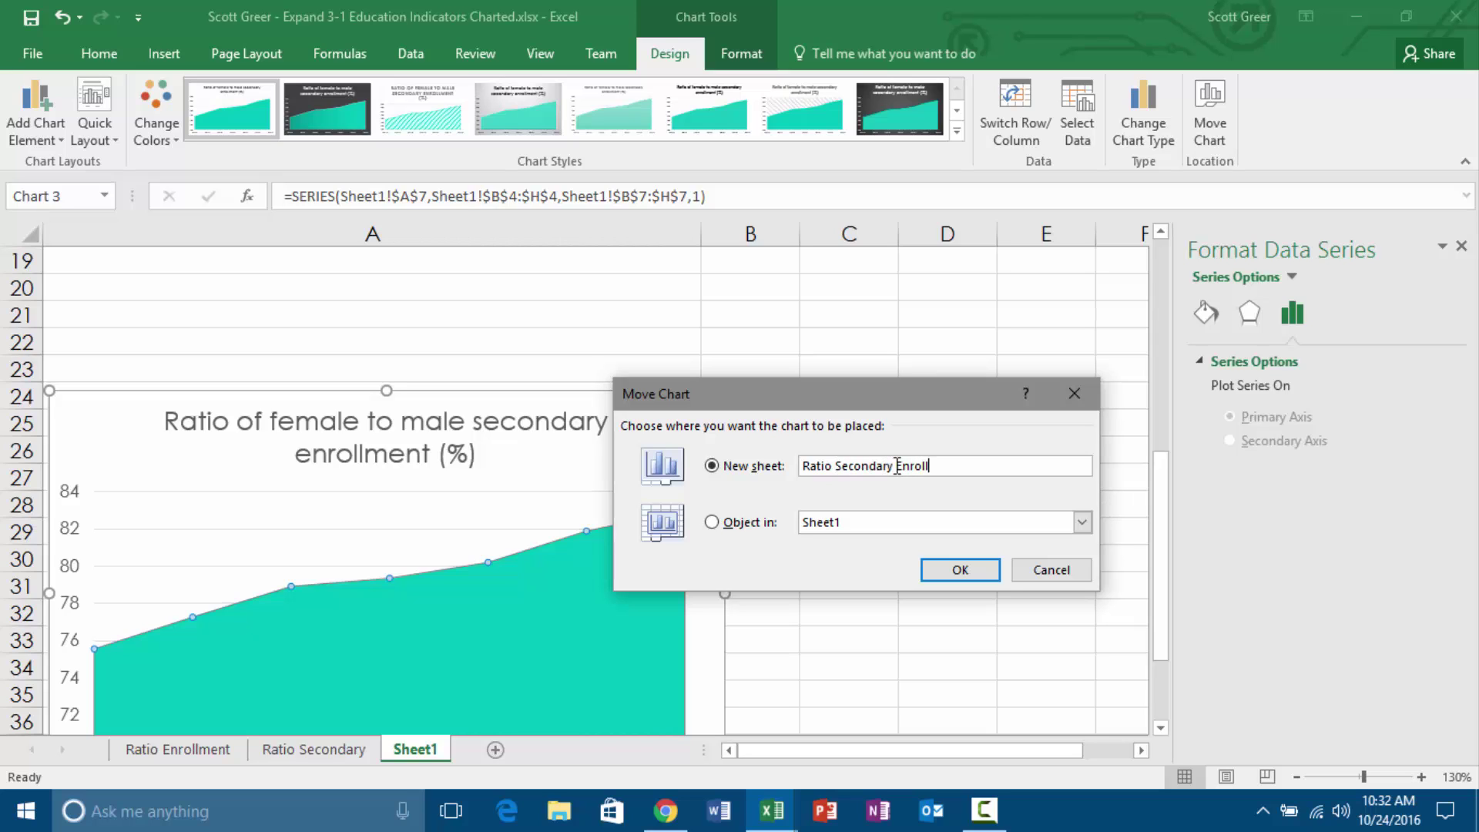
{"action": "type", "text": "ment"}
{"action": "key", "text": "Return"}
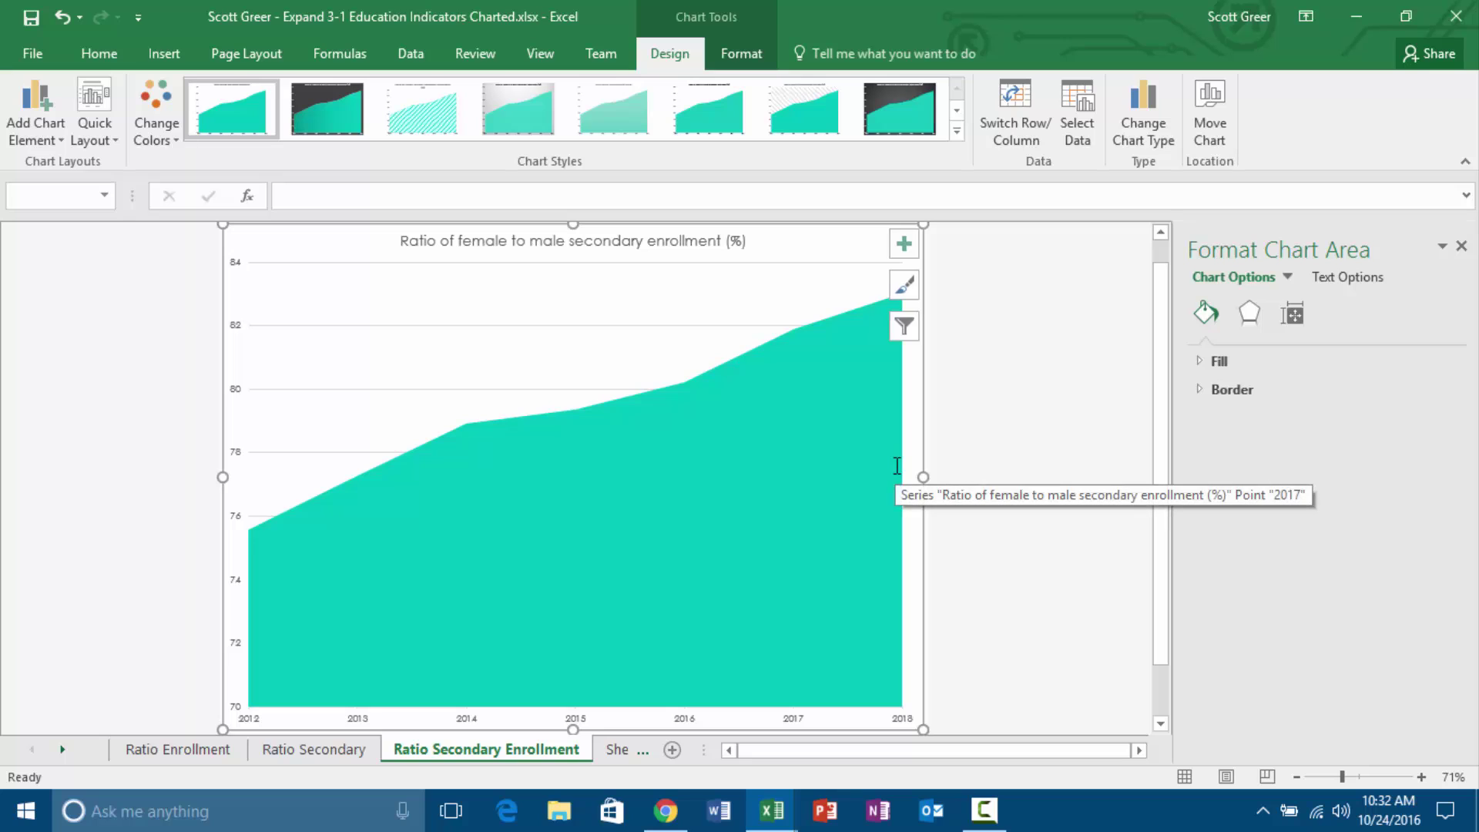
Place Sheet1 ahead of the three chart sheets and rename it Data.
{"action": "left_click", "coordinate": [289, 751]}
{"action": "scroll", "coordinate": [697, 697], "scroll_direction": "up", "scroll_amount": 1}
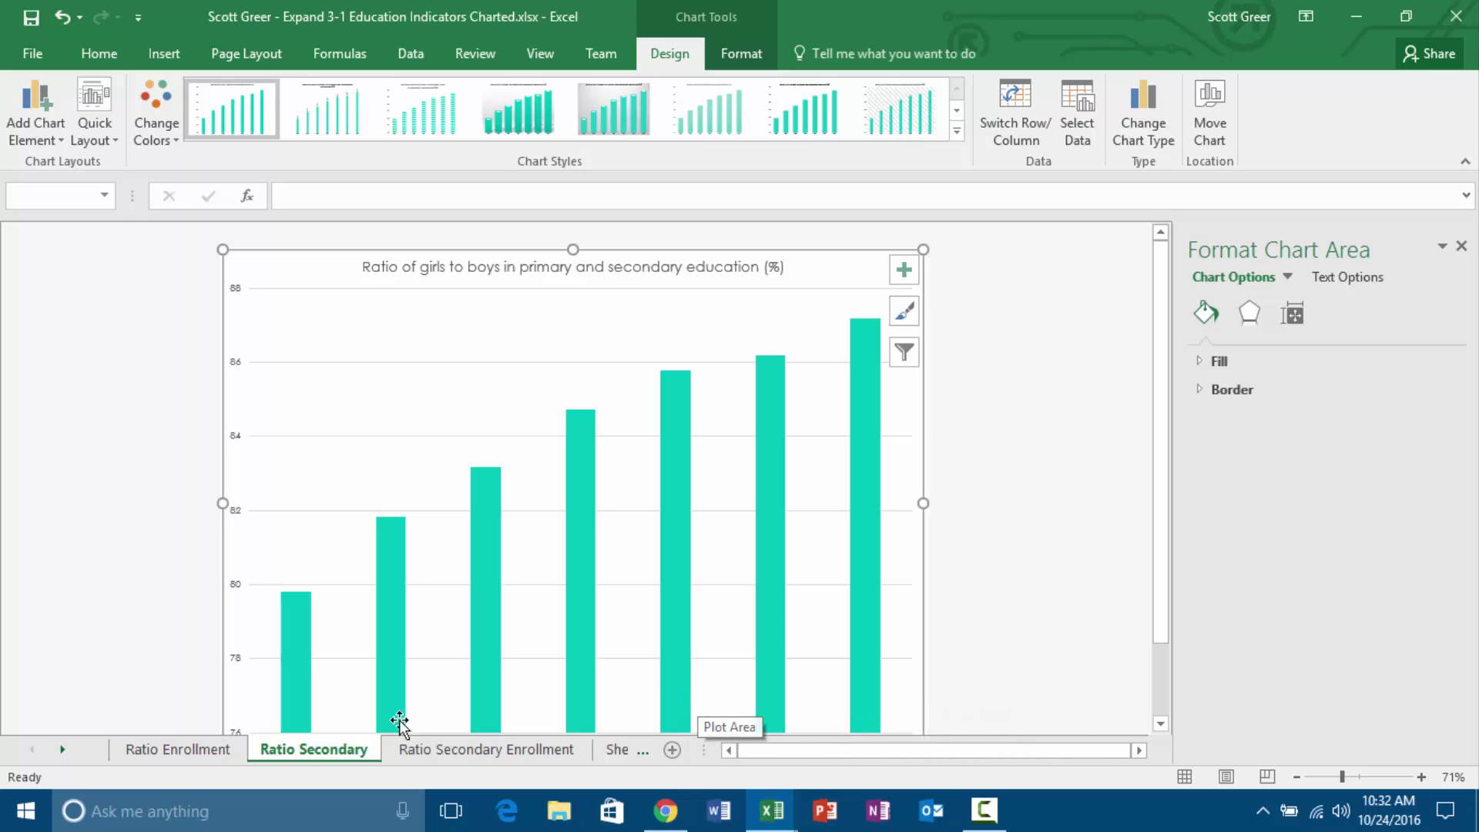
{"action": "left_click", "coordinate": [182, 746]}
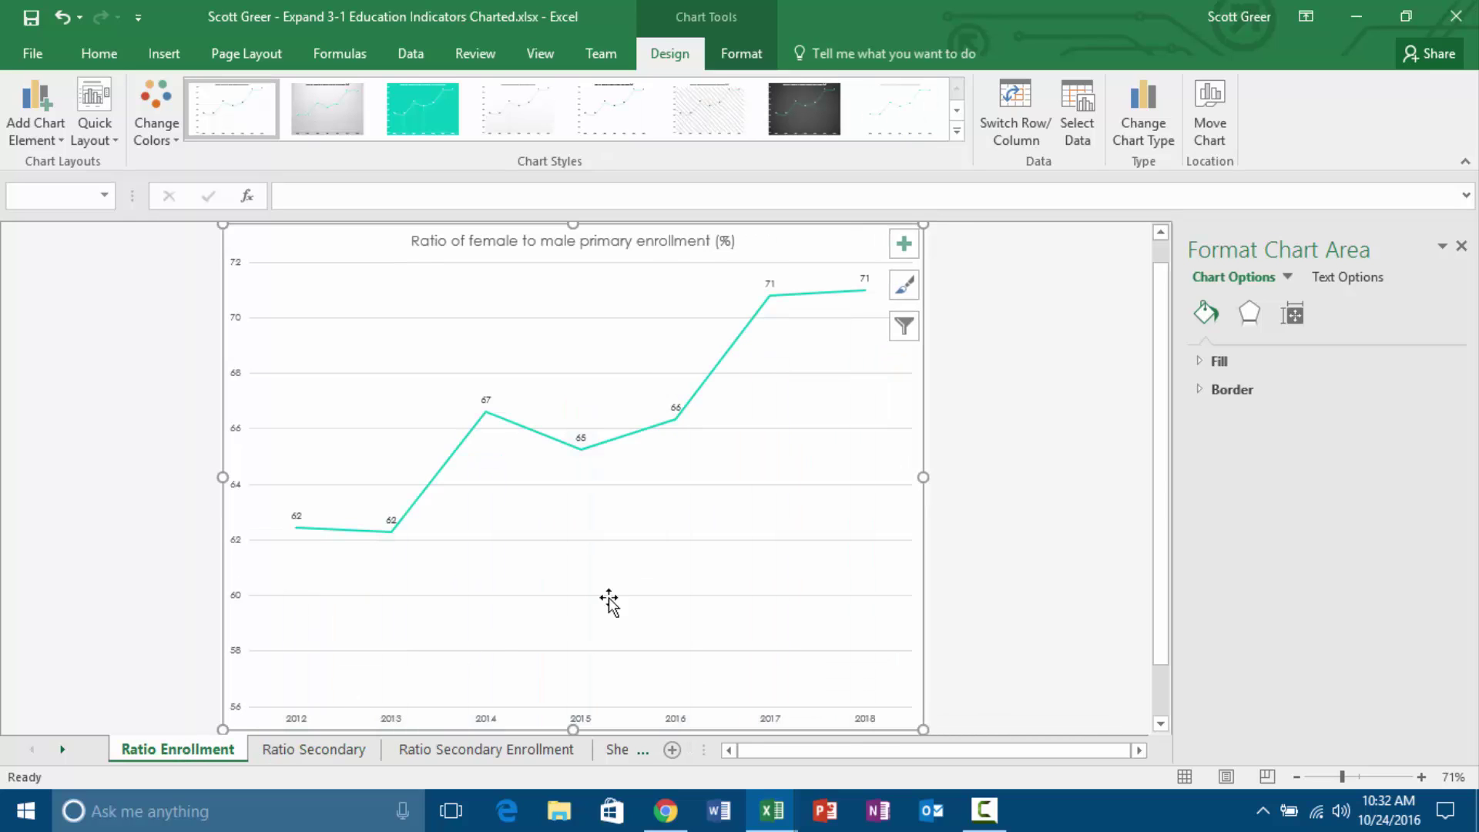
{"action": "left_click", "coordinate": [624, 750]}
{"action": "scroll", "coordinate": [489, 612], "scroll_direction": "up", "scroll_amount": 6}
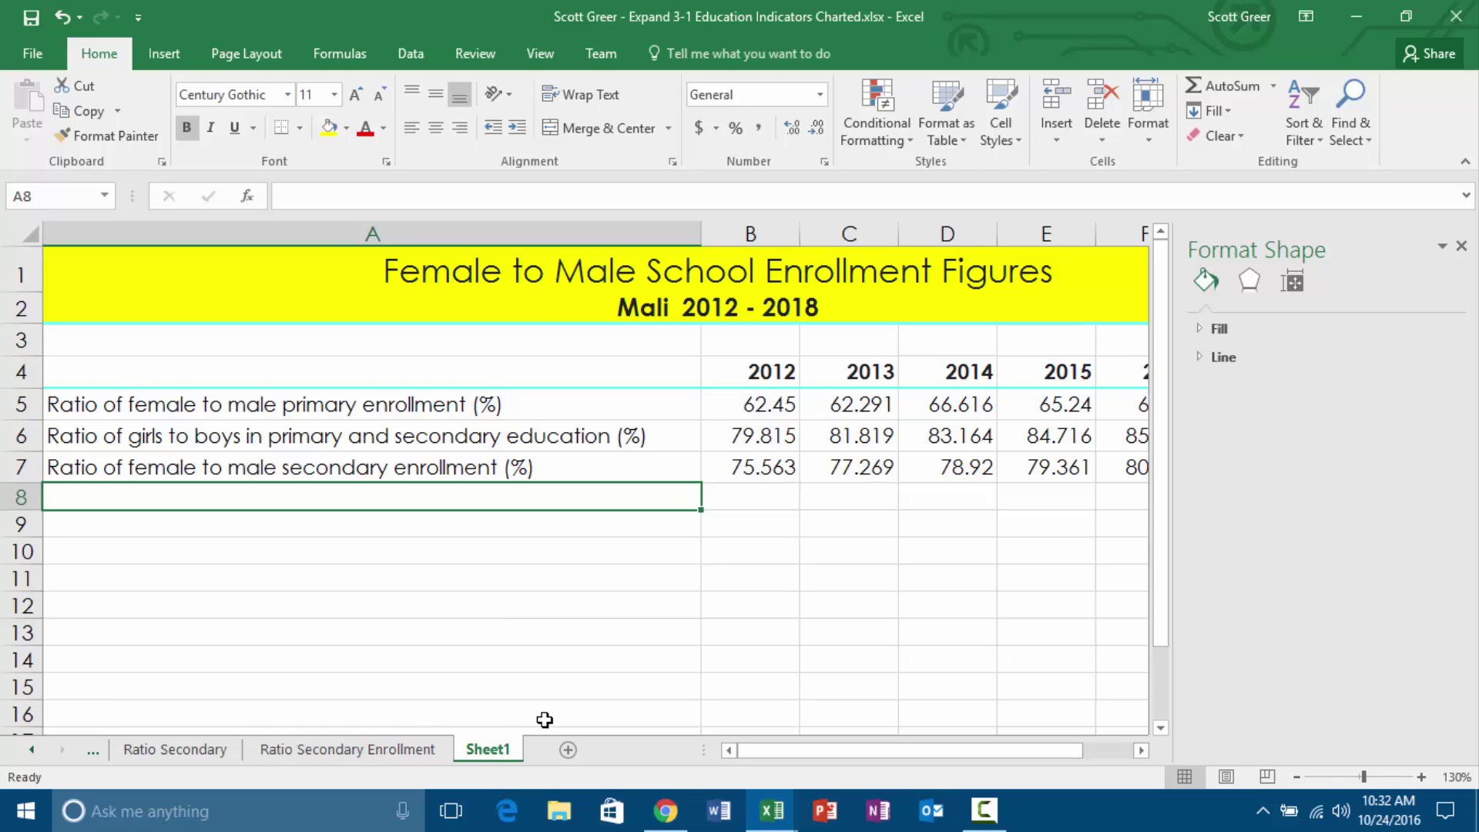
{"action": "left_click_drag", "start_coordinate": [491, 748], "coordinate": [138, 759]}
{"action": "double_click", "coordinate": [136, 749]}
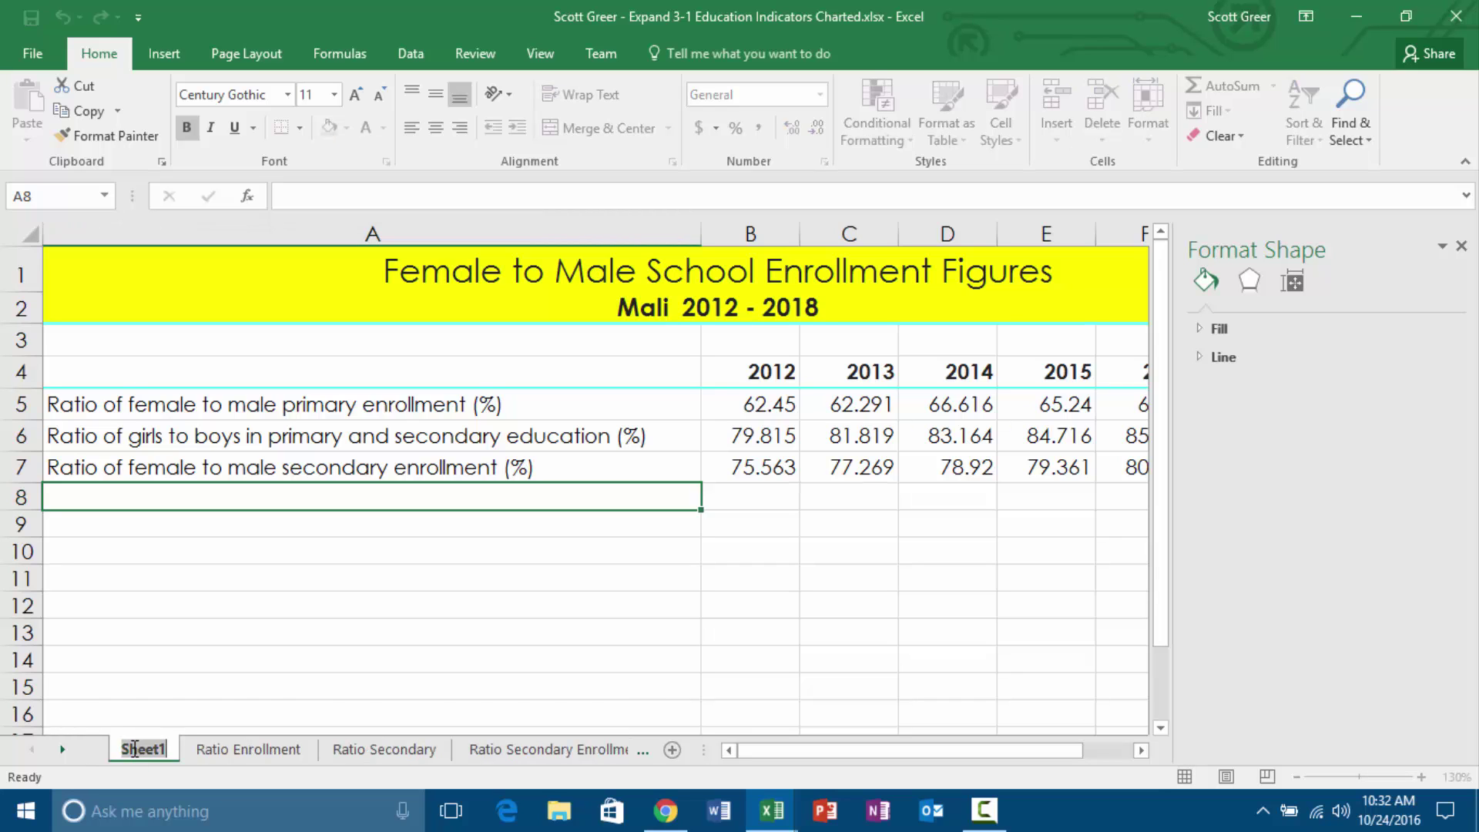
{"action": "type", "text": "Data"}
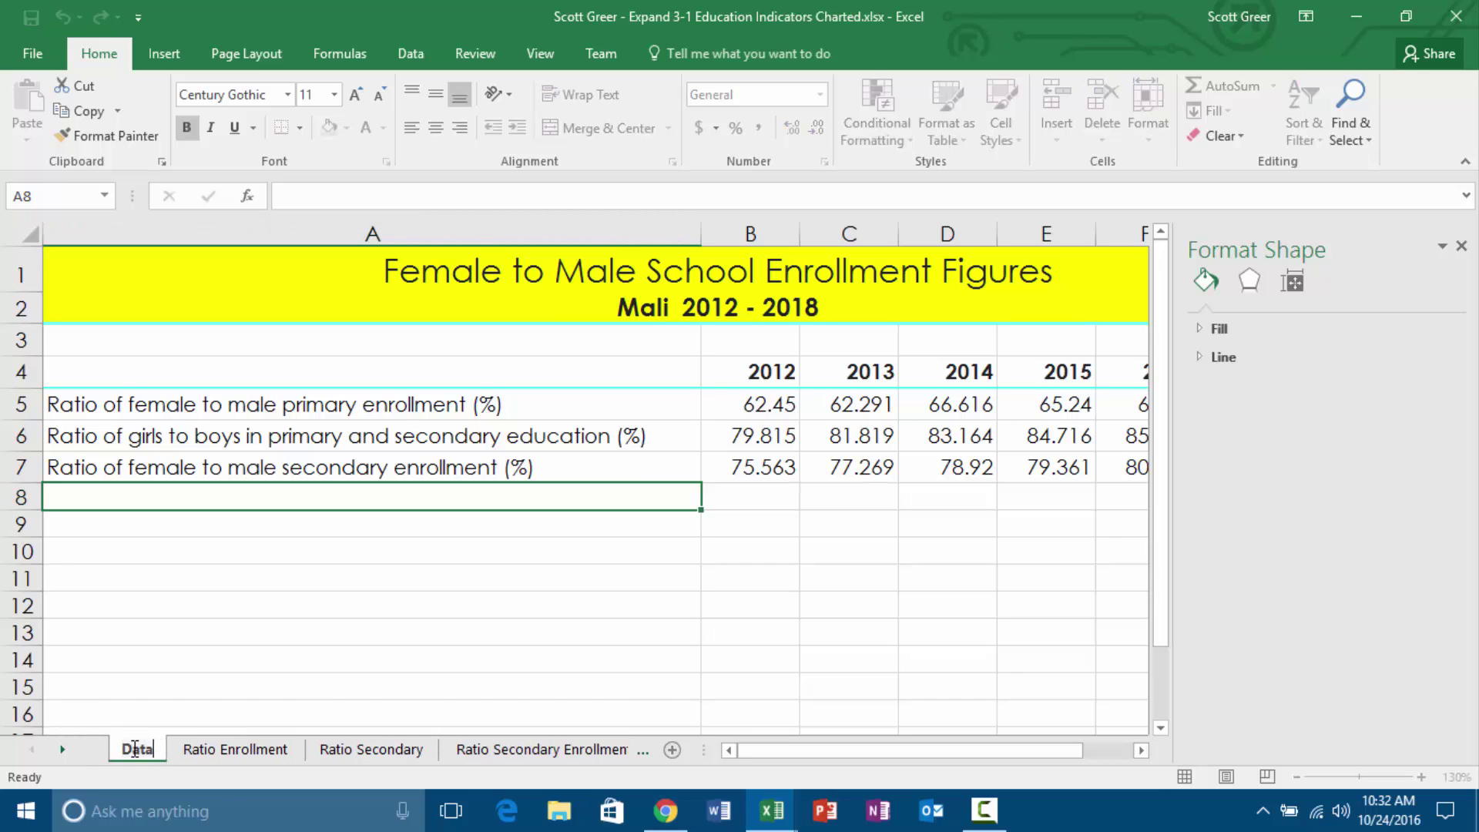
{"action": "key", "text": "Return"}
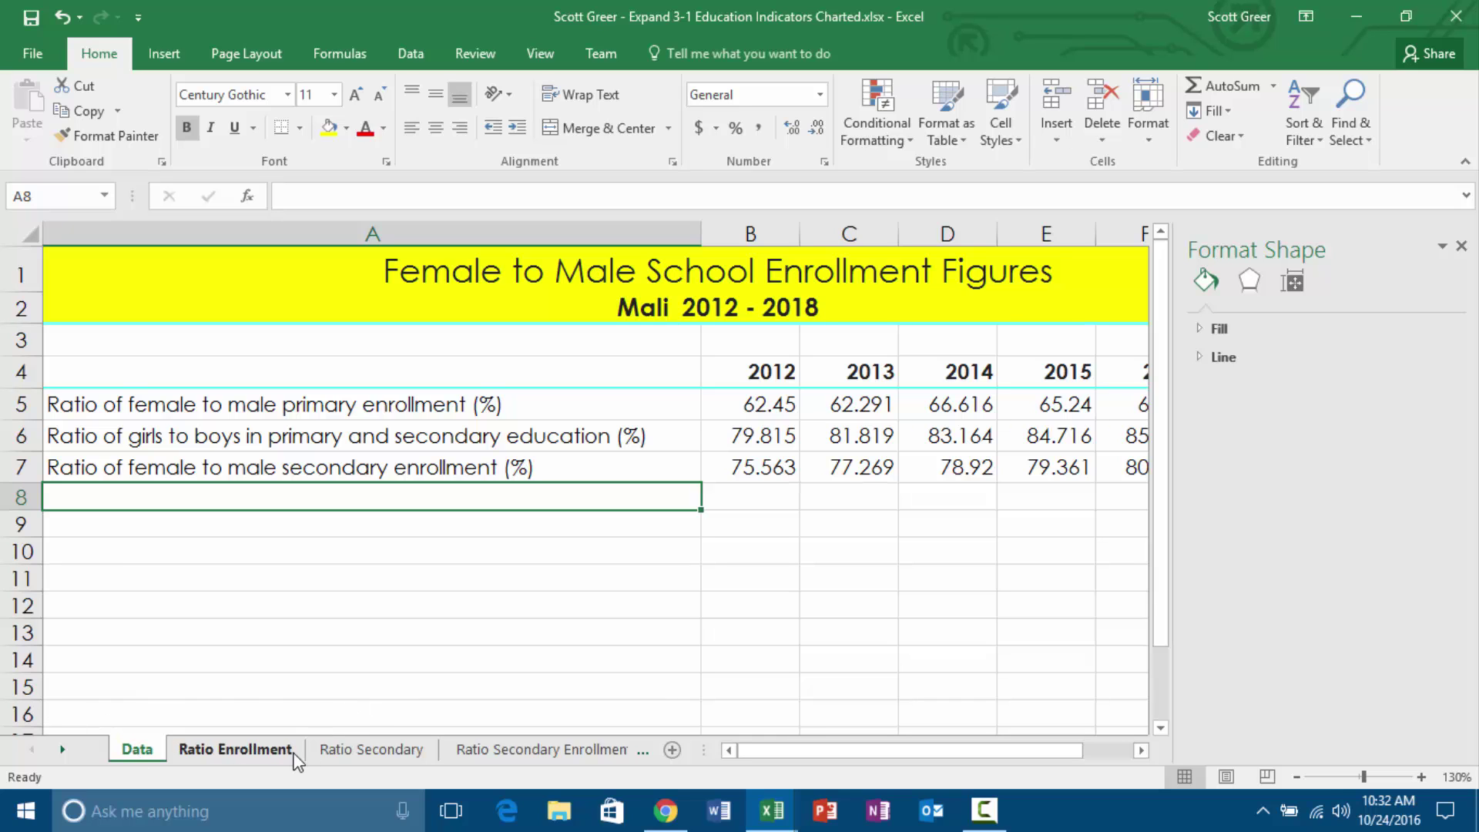
Color the Ratio Enrollment sheet tab with the pinkish-red theme color and the Ratio Secondary sheet tab with the turquoise theme color.
{"action": "right_click", "coordinate": [276, 749]}
{"action": "mouse_move", "coordinate": [362, 655]}
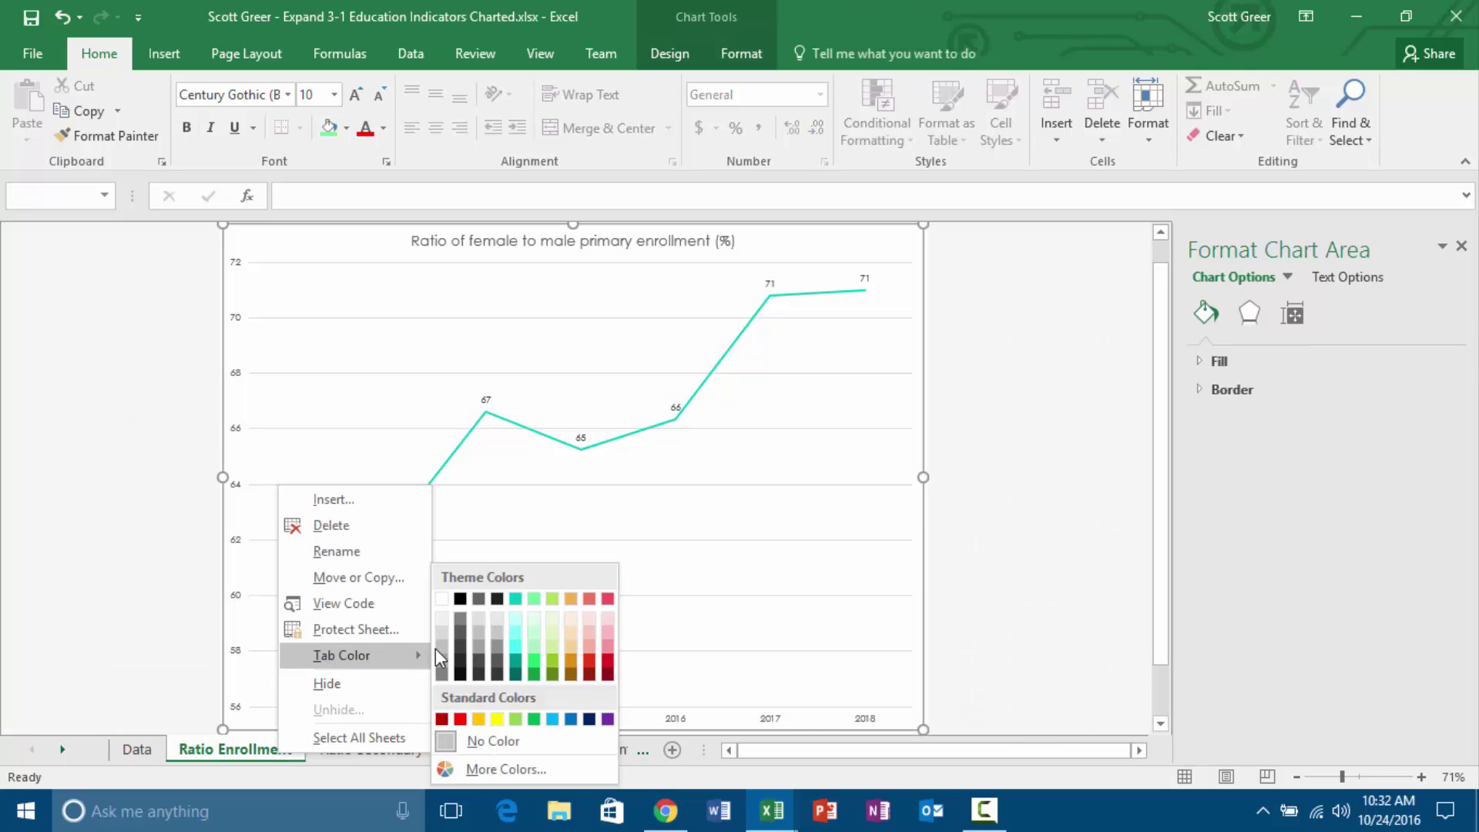
{"action": "left_click", "coordinate": [608, 599]}
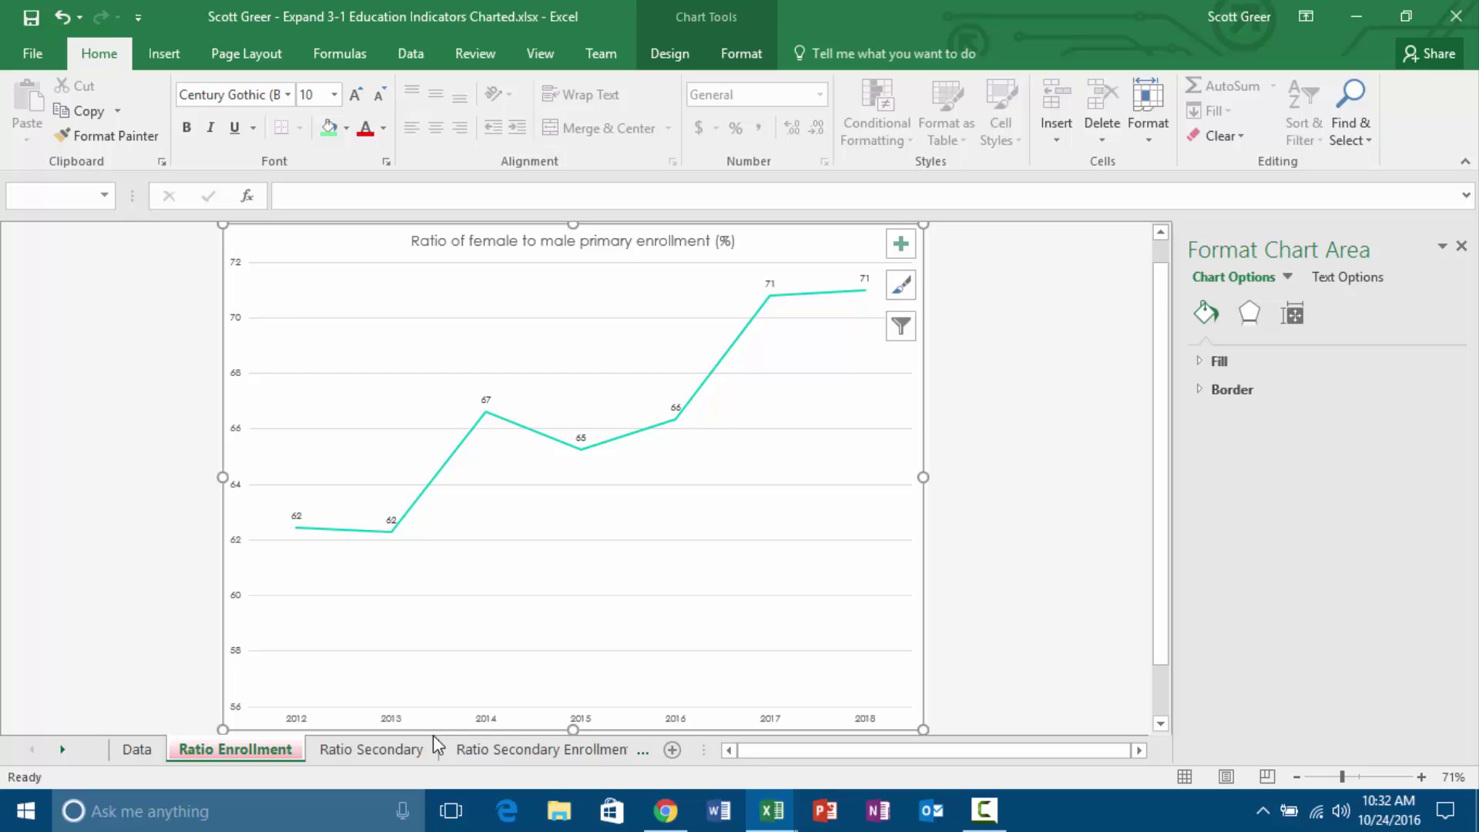
{"action": "right_click", "coordinate": [375, 749]}
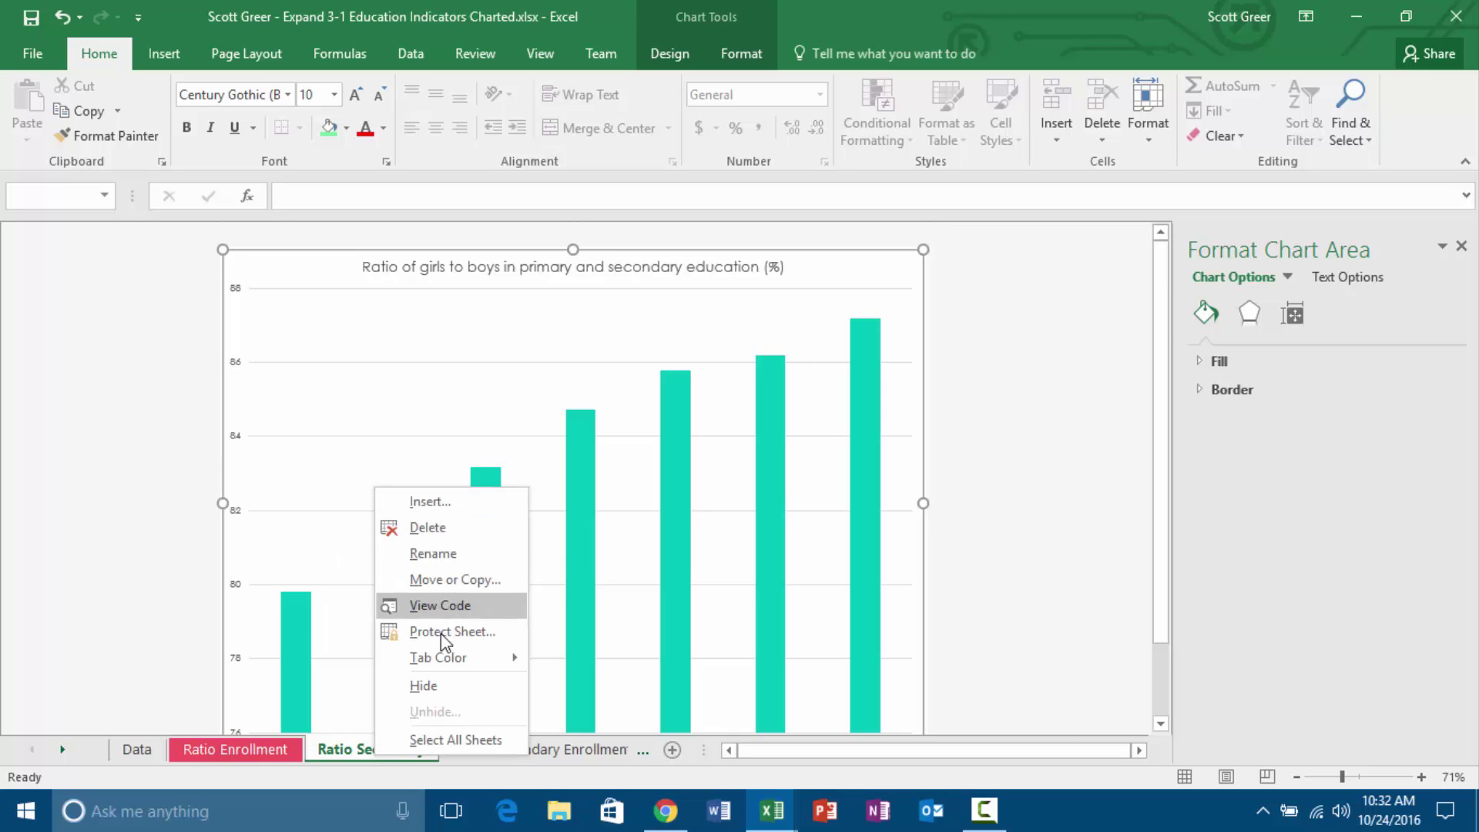
{"action": "mouse_move", "coordinate": [451, 660]}
{"action": "left_click", "coordinate": [612, 599]}
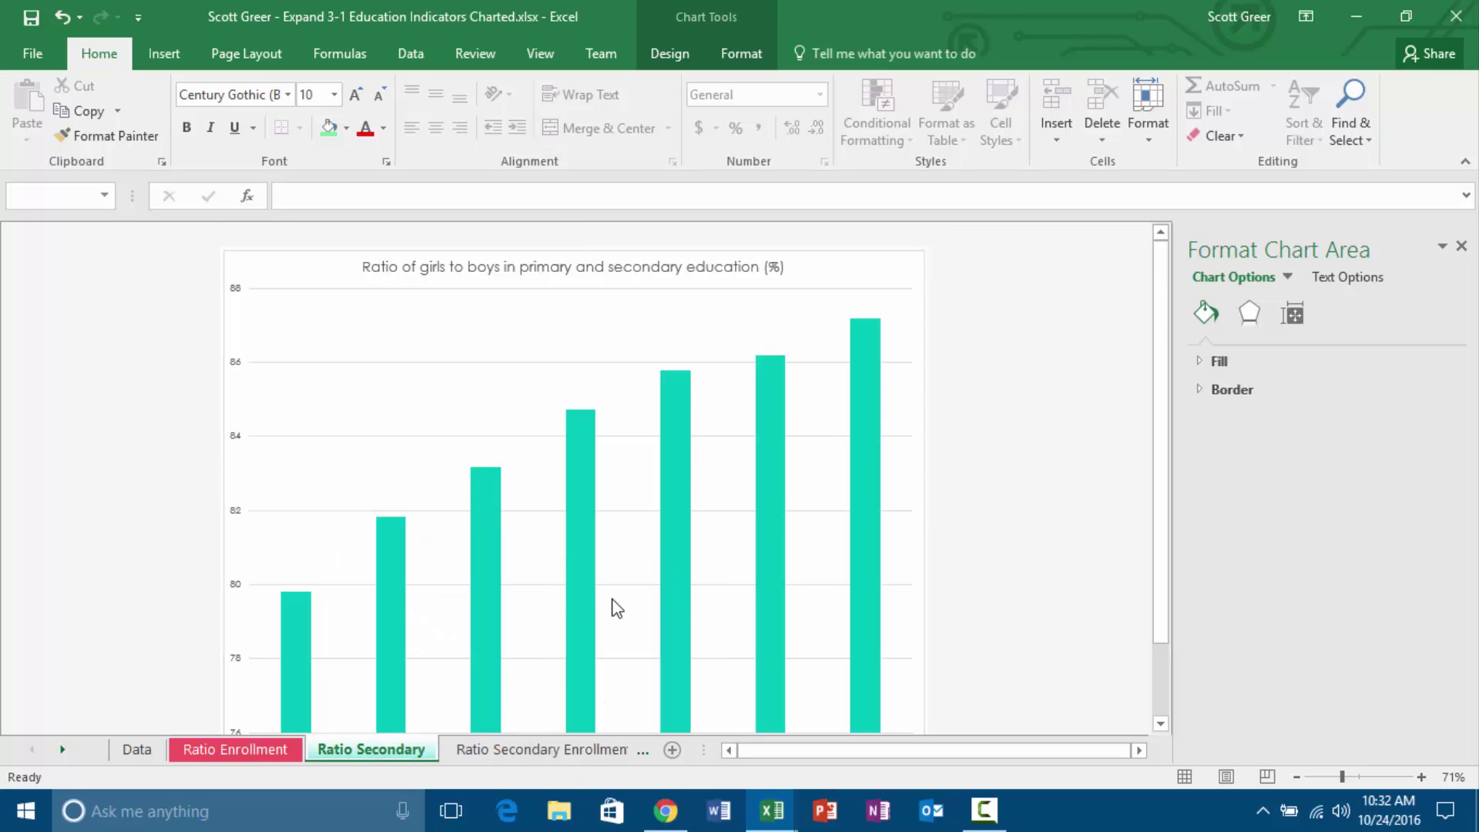
Try to color the Ratio Secondary Enrollment sheet tab yellow and go back to the Data sheet.
{"action": "right_click", "coordinate": [508, 753]}
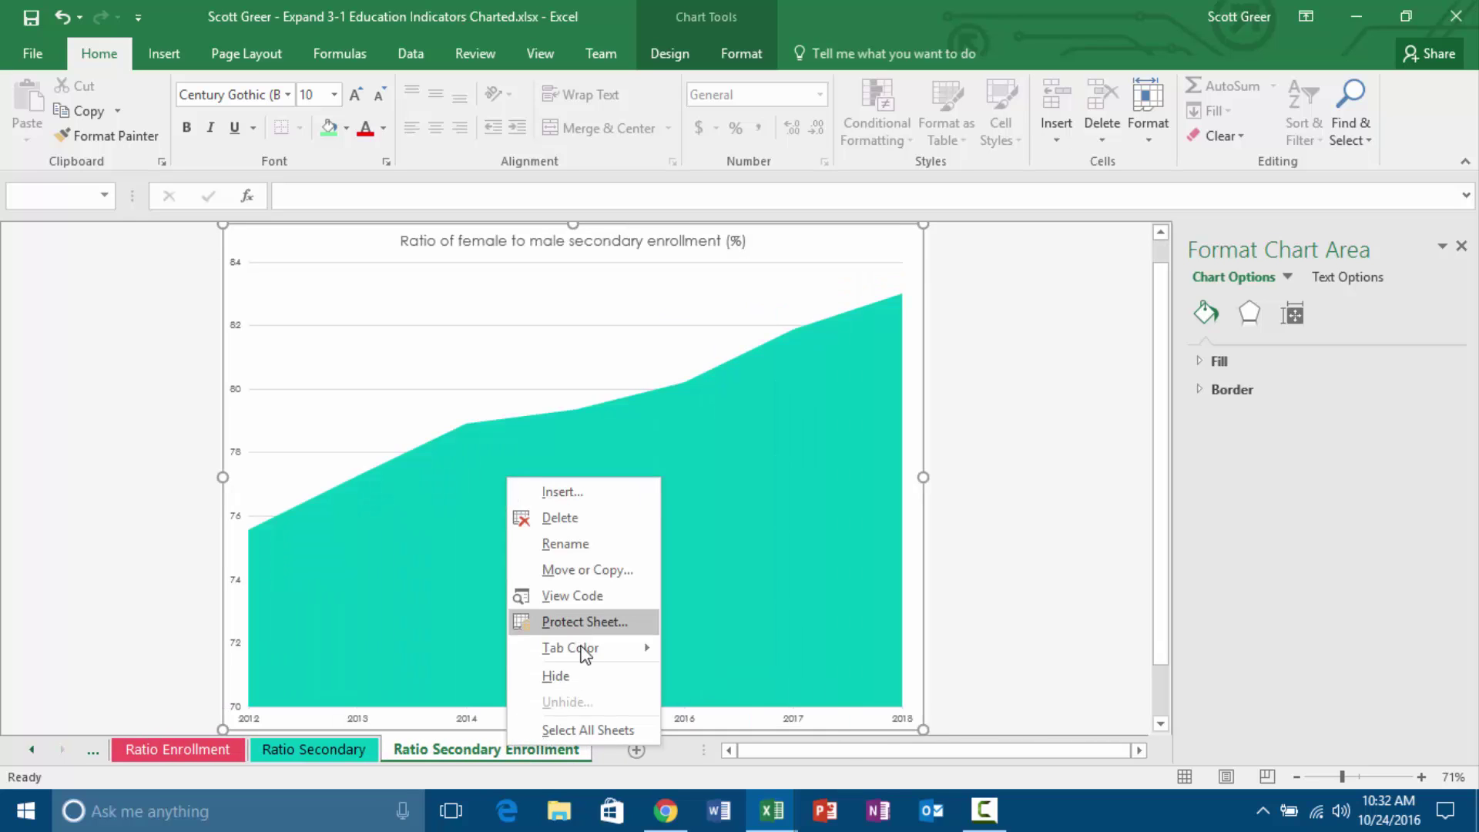
{"action": "mouse_move", "coordinate": [580, 650]}
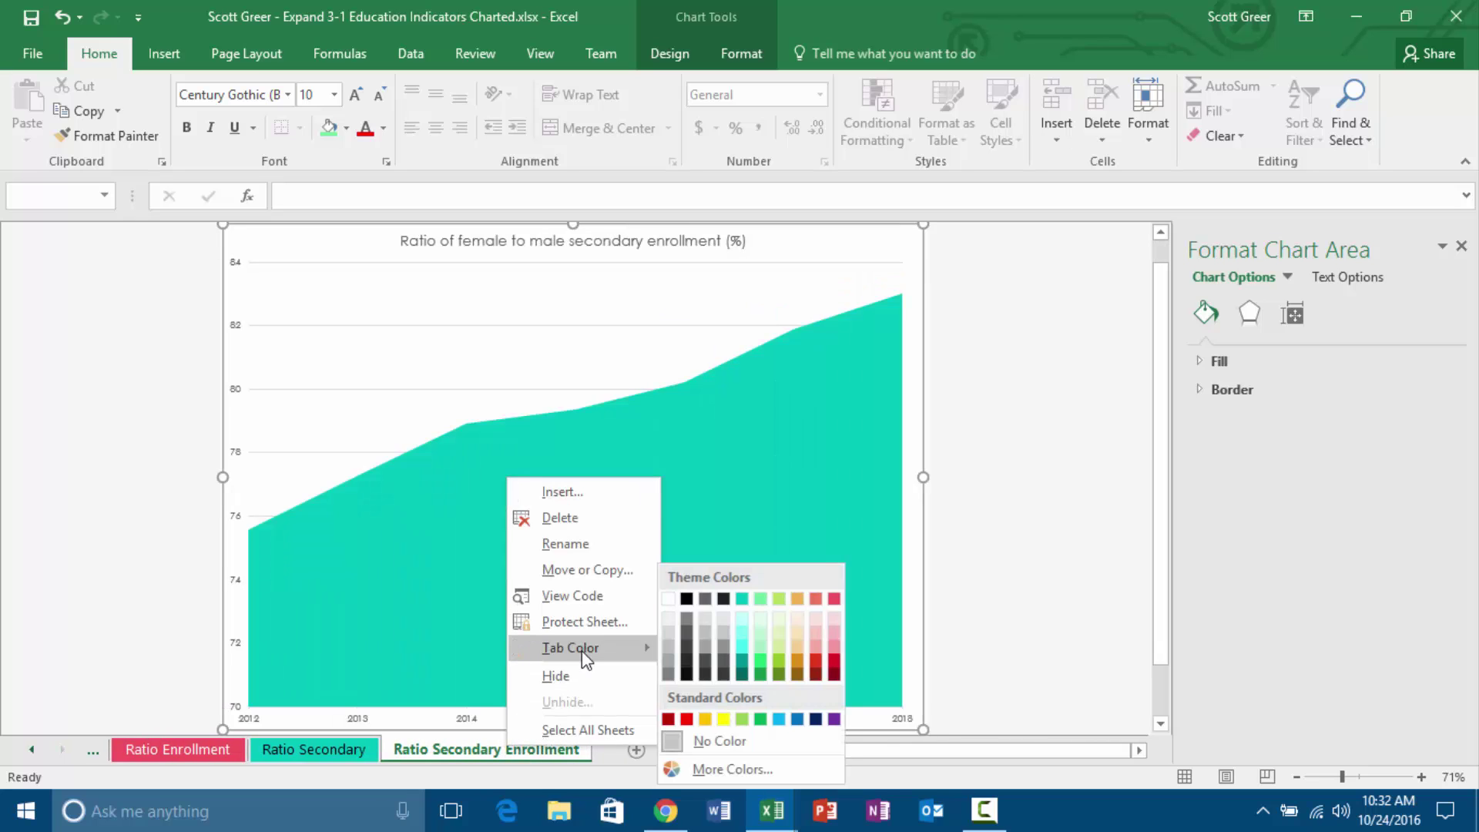
{"action": "left_click", "coordinate": [725, 718]}
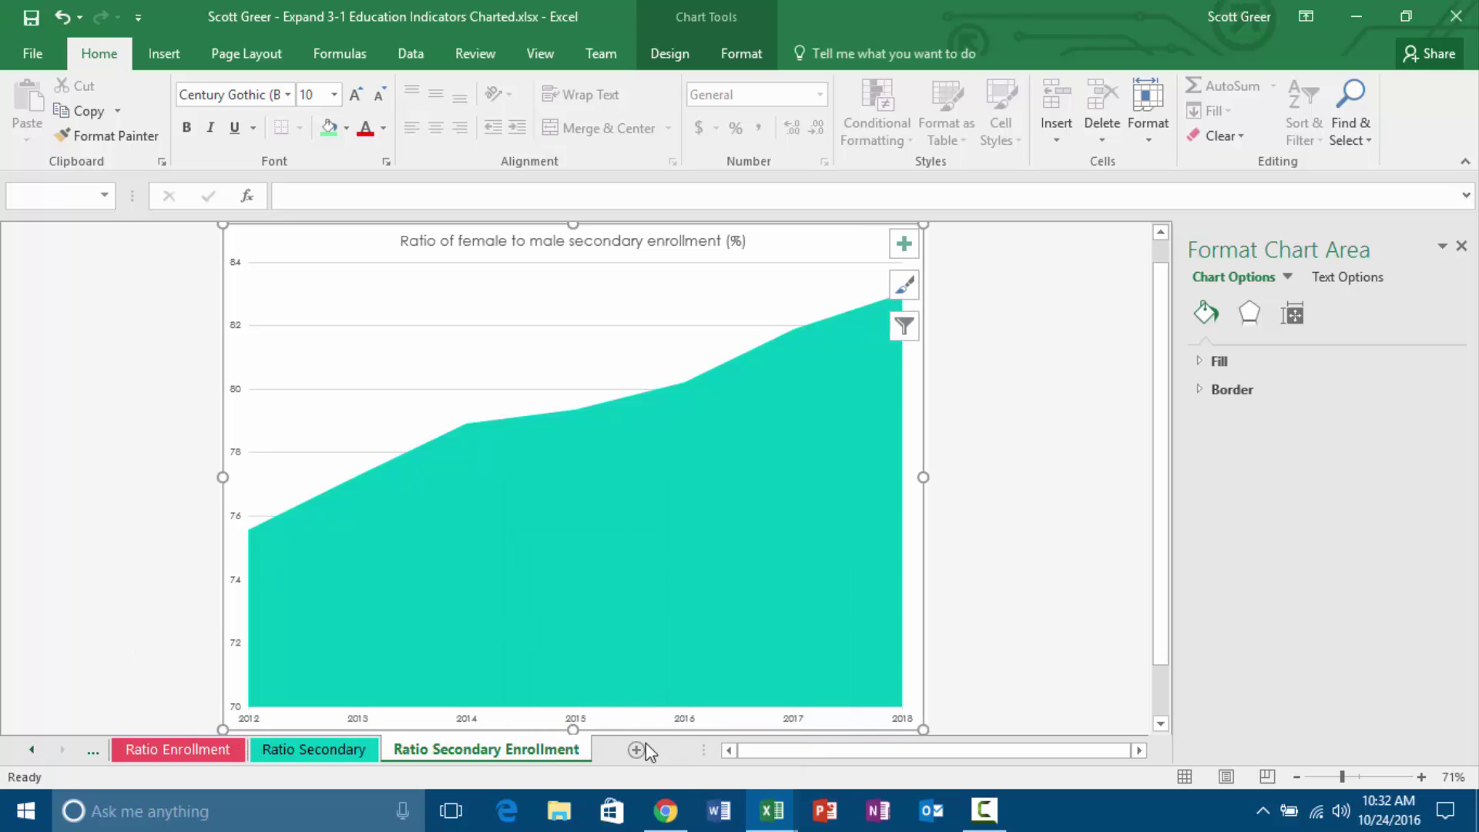
{"action": "left_click", "coordinate": [35, 748]}
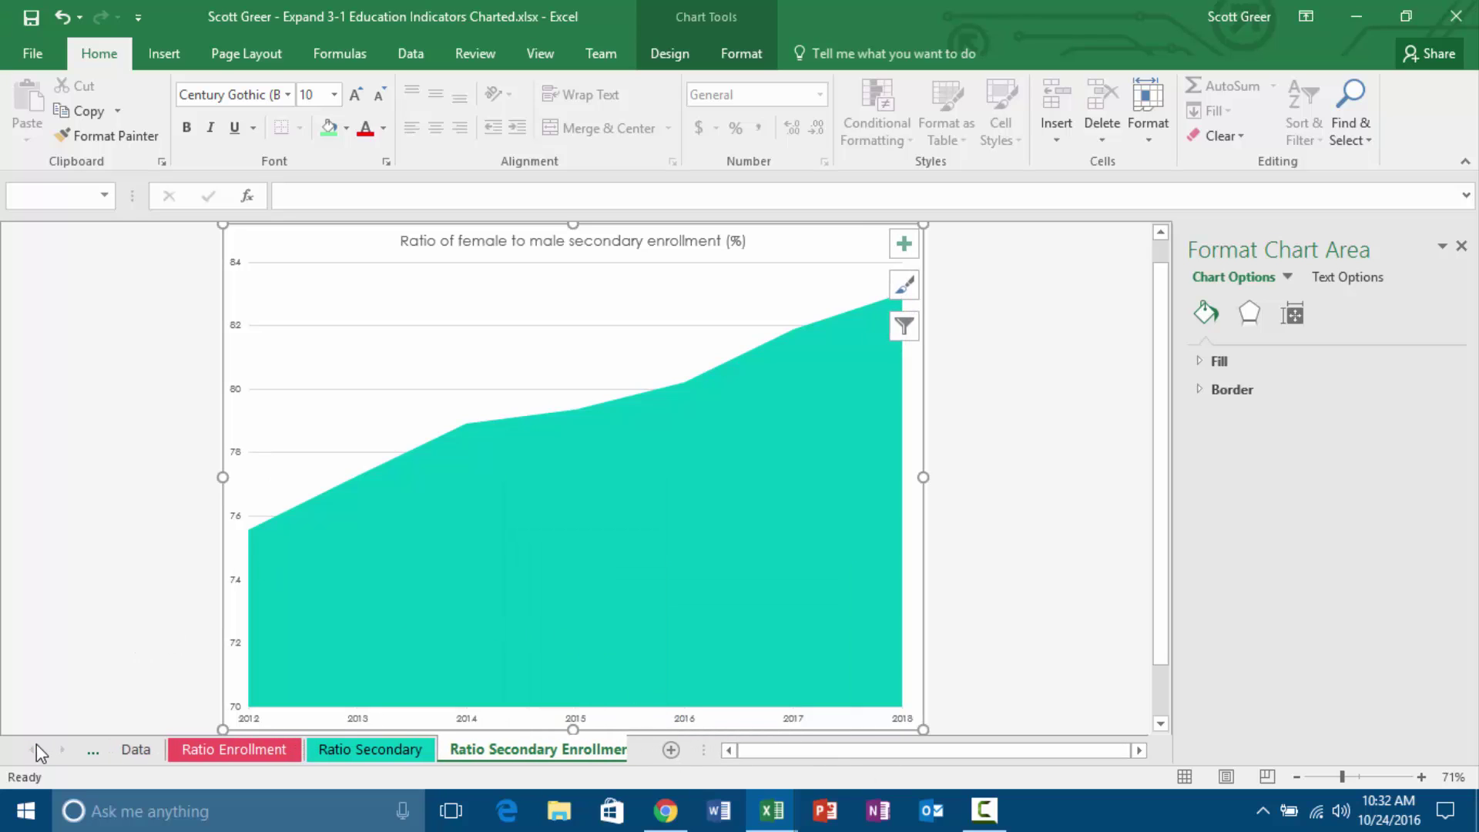
{"action": "left_click", "coordinate": [140, 755]}
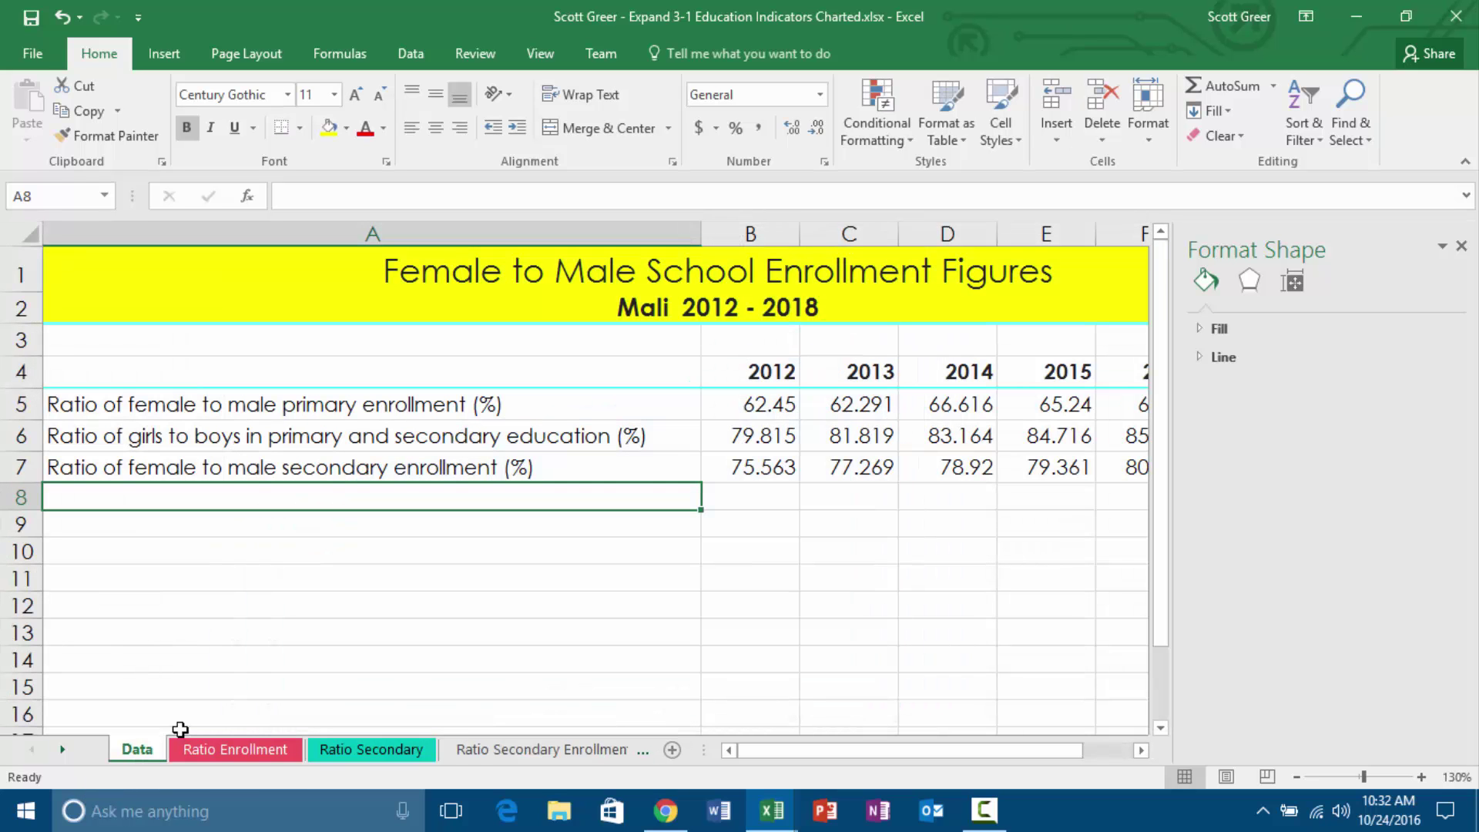
Apply the standard yellow tab color to the Ratio Secondary Enrollment sheet and return to the Data sheet.
{"action": "right_click", "coordinate": [478, 750]}
{"action": "mouse_move", "coordinate": [568, 652]}
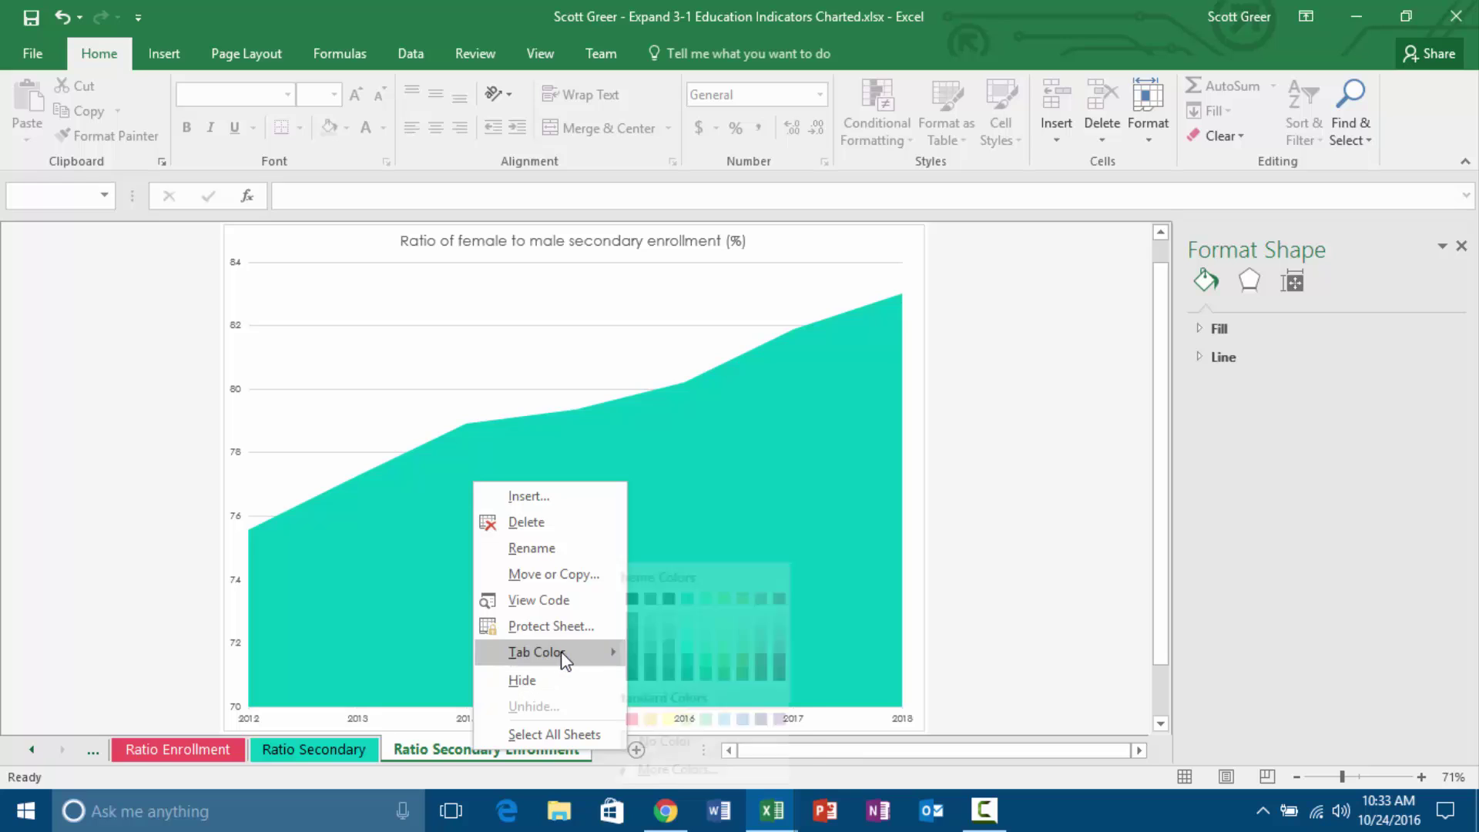
{"action": "left_click", "coordinate": [691, 719]}
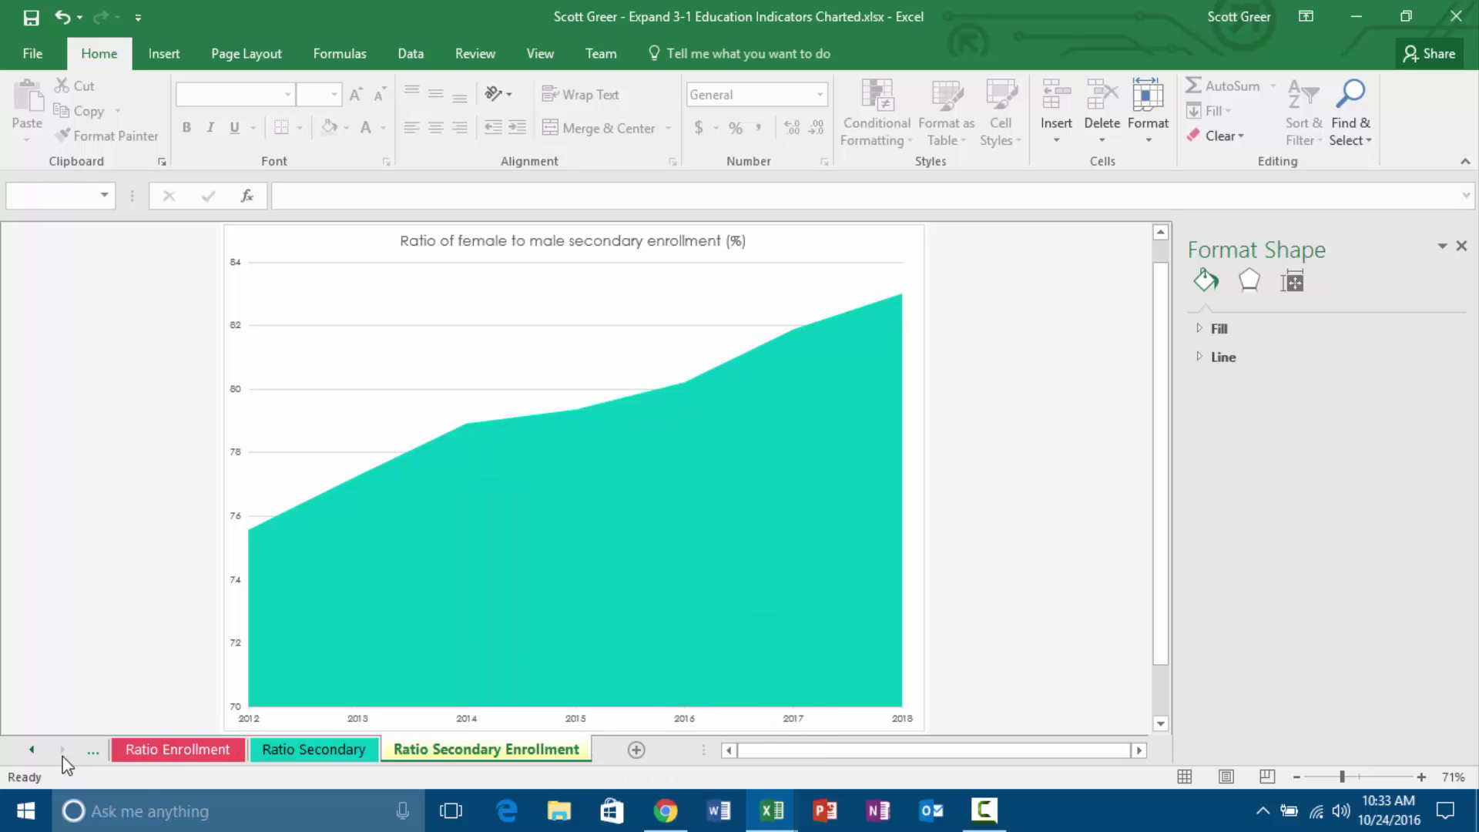
{"action": "left_click", "coordinate": [35, 750]}
{"action": "left_click", "coordinate": [135, 750]}
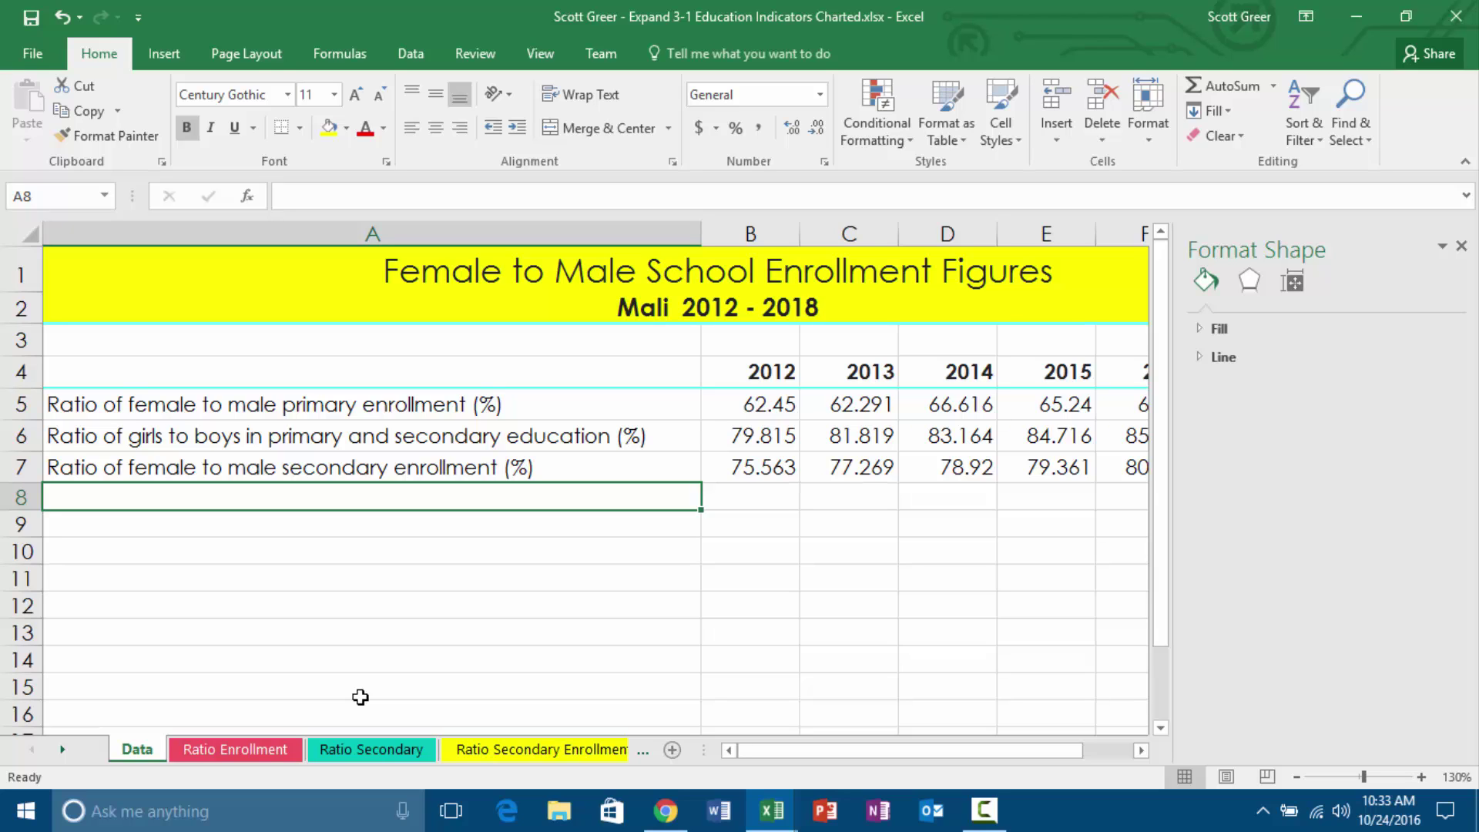
Zoom the Data sheet out to 90% to fit all the year columns from 2012 to 2018.
{"action": "left_click", "coordinate": [1295, 776]}
{"action": "left_click", "coordinate": [1295, 776]}
{"action": "left_click", "coordinate": [1296, 776]}
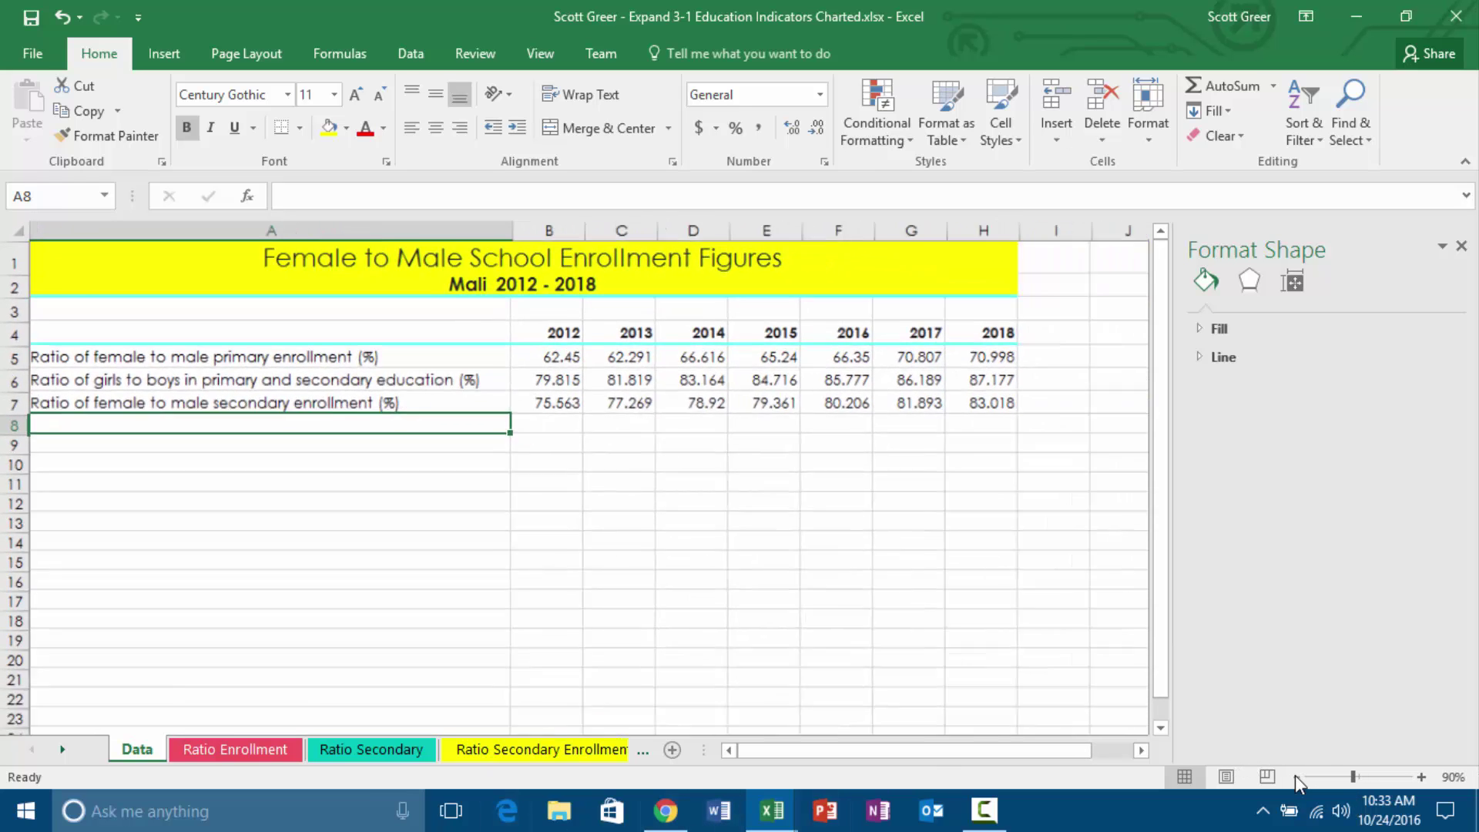
{"action": "left_click", "coordinate": [1295, 776]}
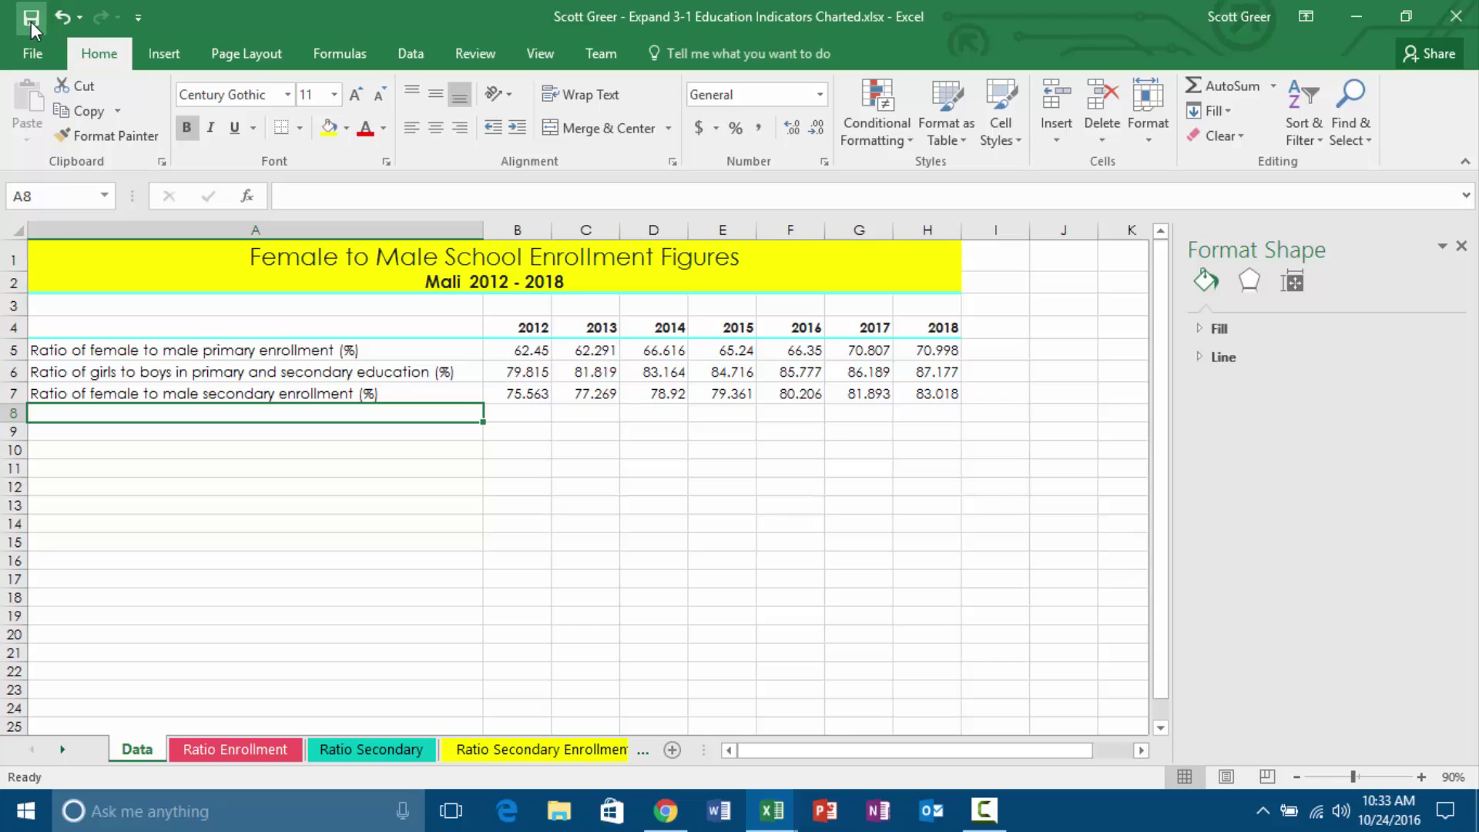
{"action": "mouse_move", "coordinate": [990, 810]}
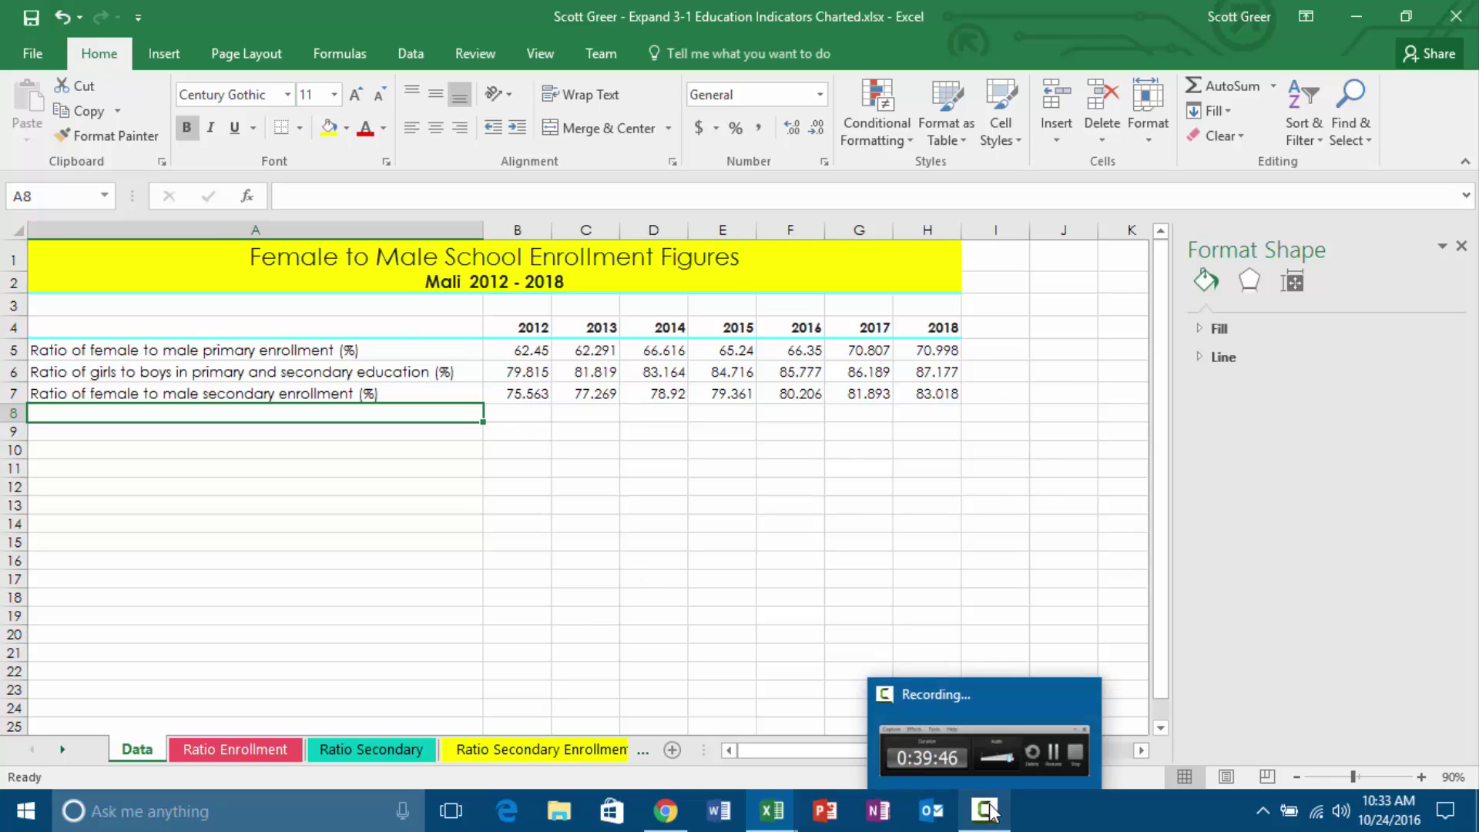